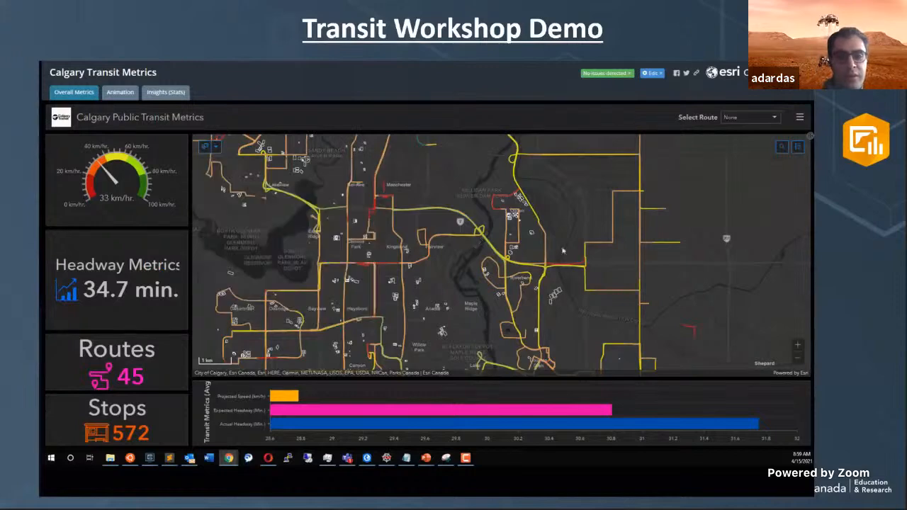
Filter the Calgary transit dashboard to route 1-10141.
scroll(519, 220, "down", 3)
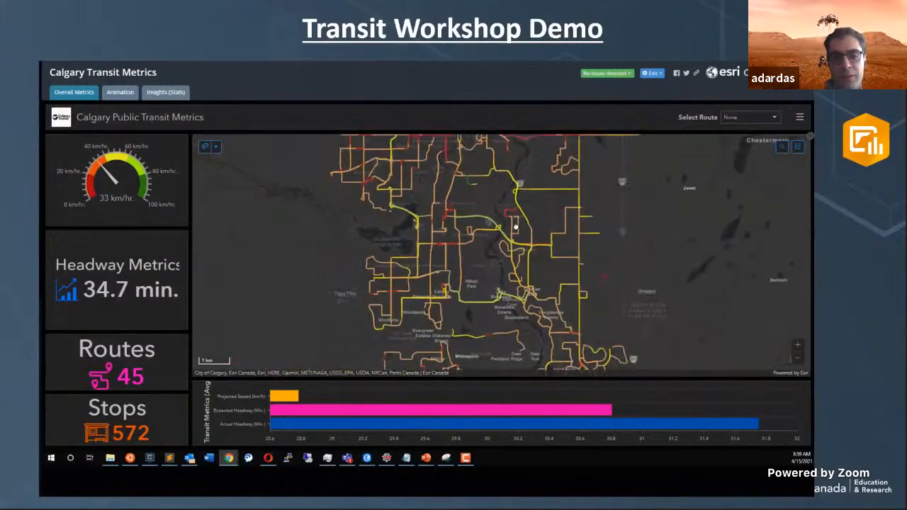
left_click(749, 117)
scroll(724, 230, "down", 2)
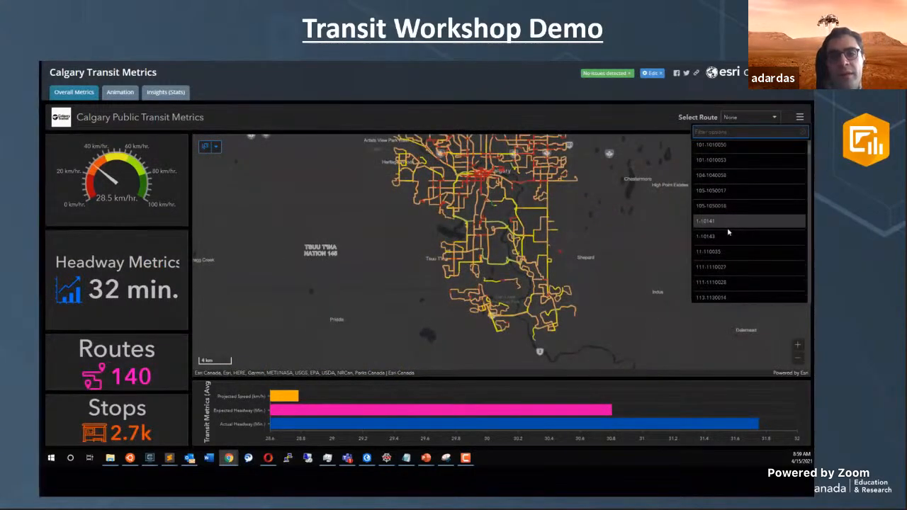
left_click(721, 222)
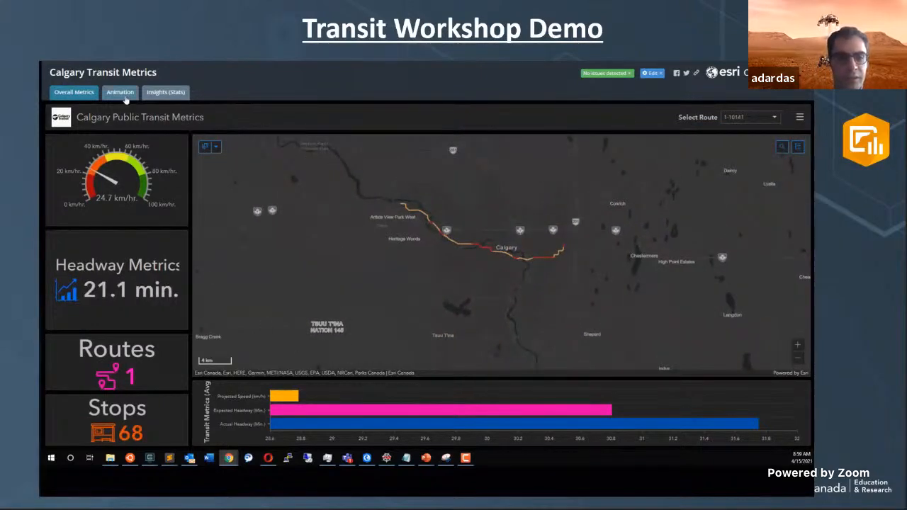
Look through the transit animation and the interactive Insights statistics maps and charts.
left_click(120, 94)
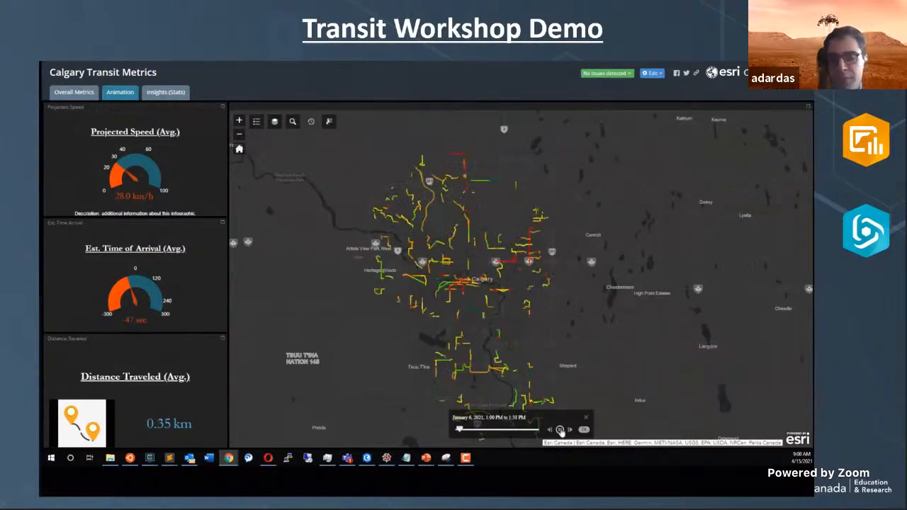
left_click(168, 89)
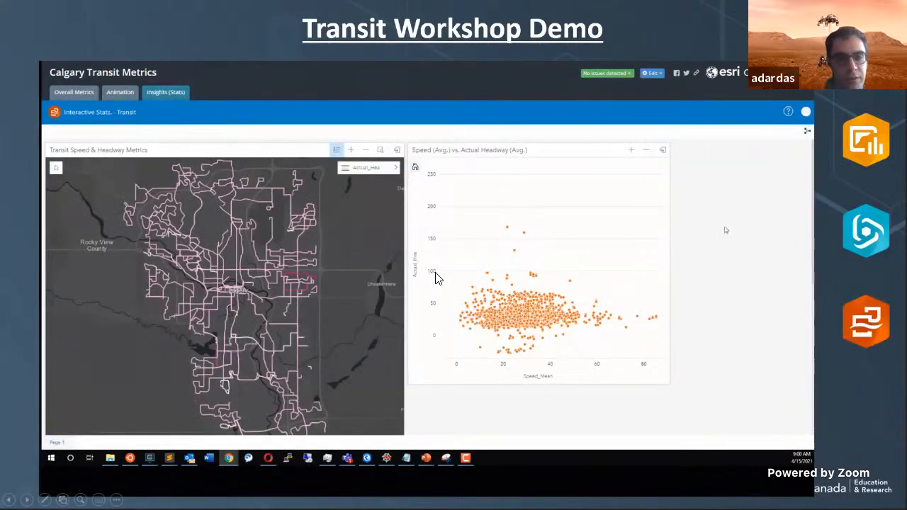
scroll(725, 229, "down", 4)
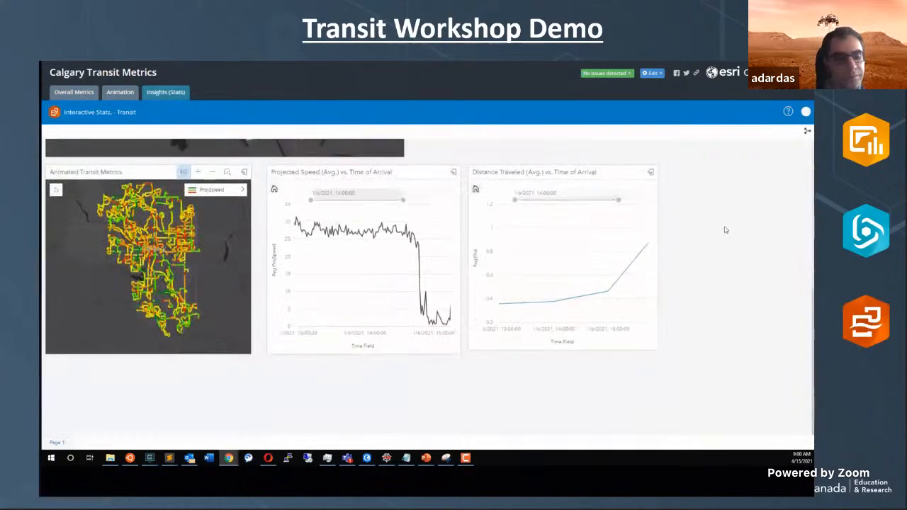
scroll(725, 229, "up", 4)
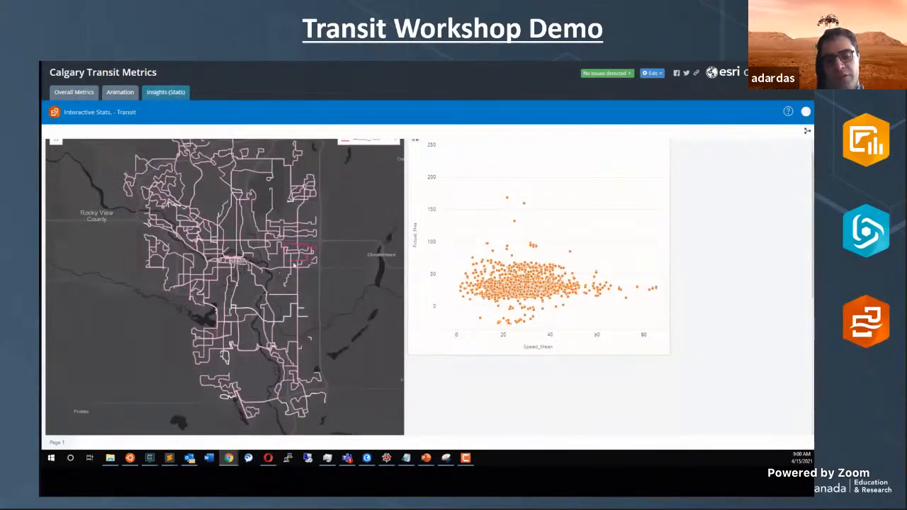
Inspect individual route segments on the Transit Speed & Headway Metrics and Animated Transit Metrics maps against their linked charts.
left_click(282, 270)
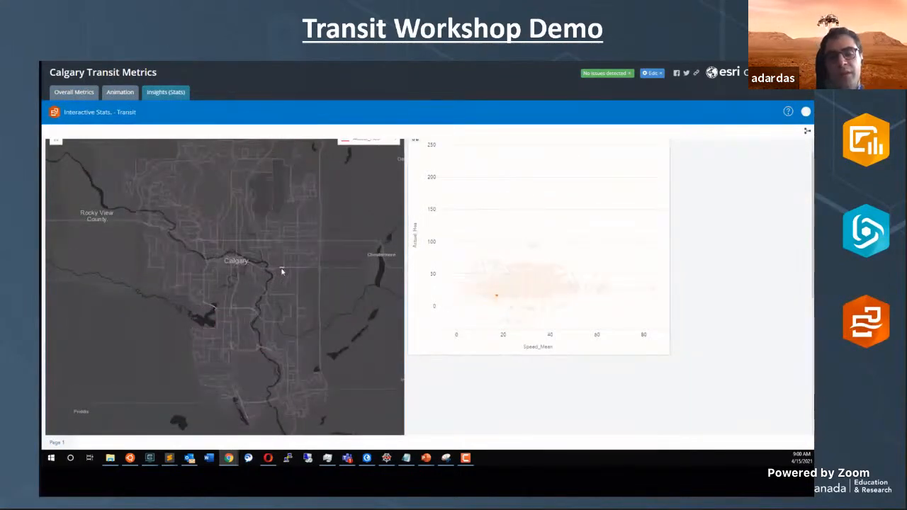
left_click(330, 292)
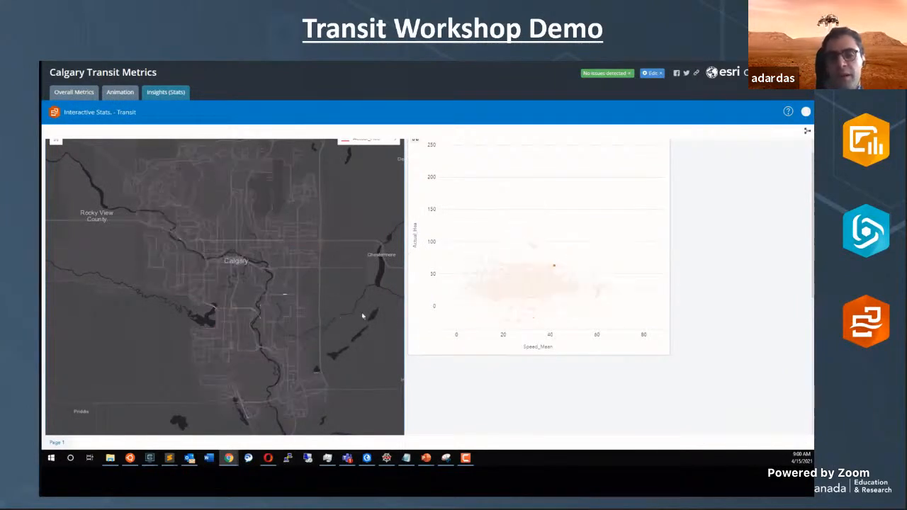
scroll(732, 320, "down", 1)
scroll(732, 320, "down", 4)
scroll(705, 314, "up", 1)
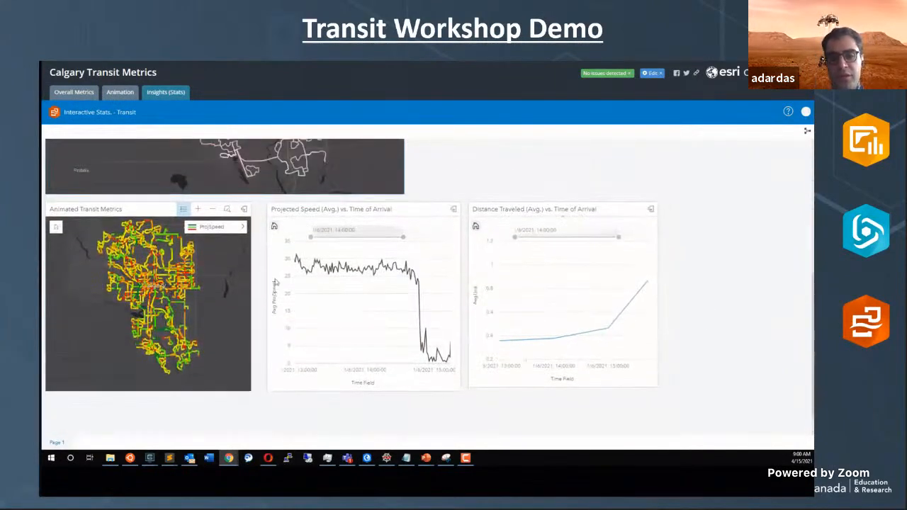
left_click(186, 324)
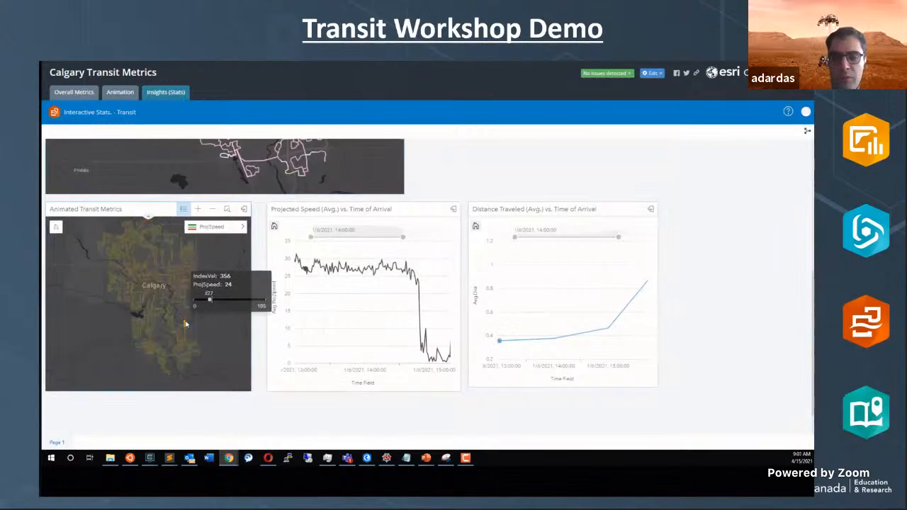
left_click(230, 334)
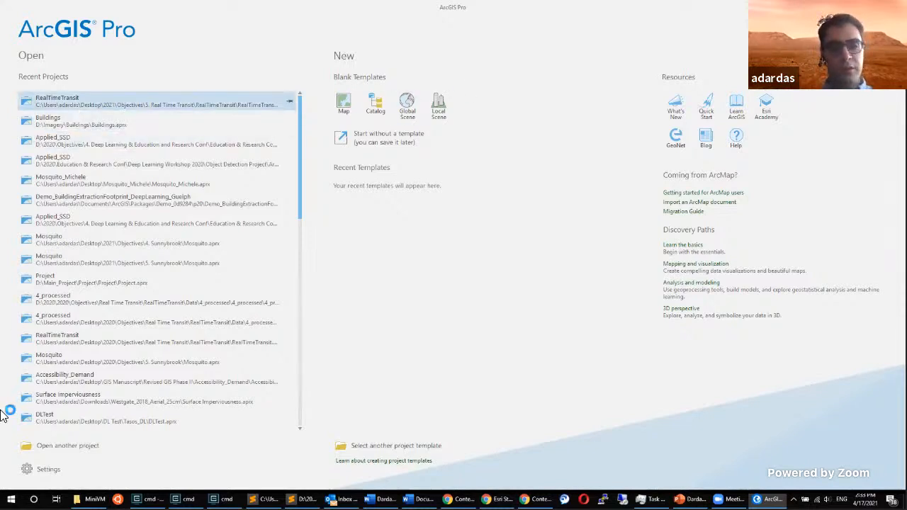
Open the recent RealTimeTransit project in ArcGIS Pro, close the History pane and shrink the attribute table to enlarge the map.
left_click(129, 109)
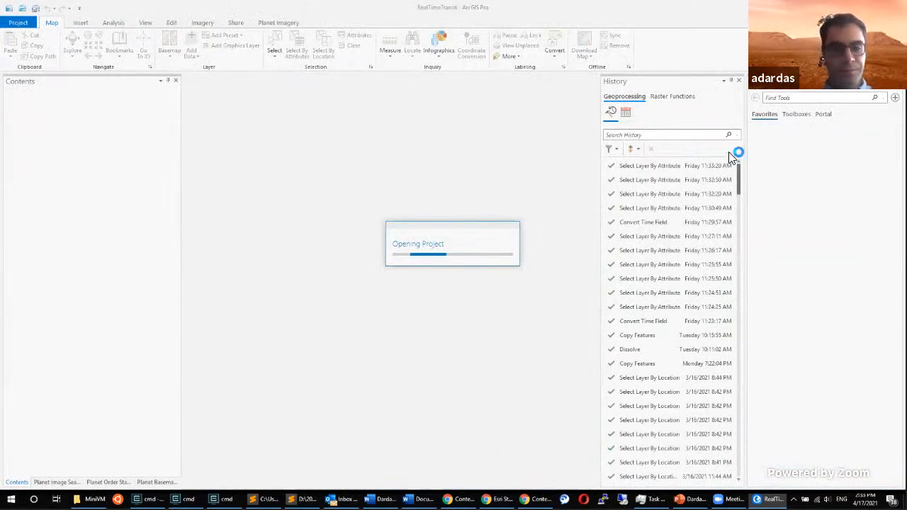
left_click(738, 81)
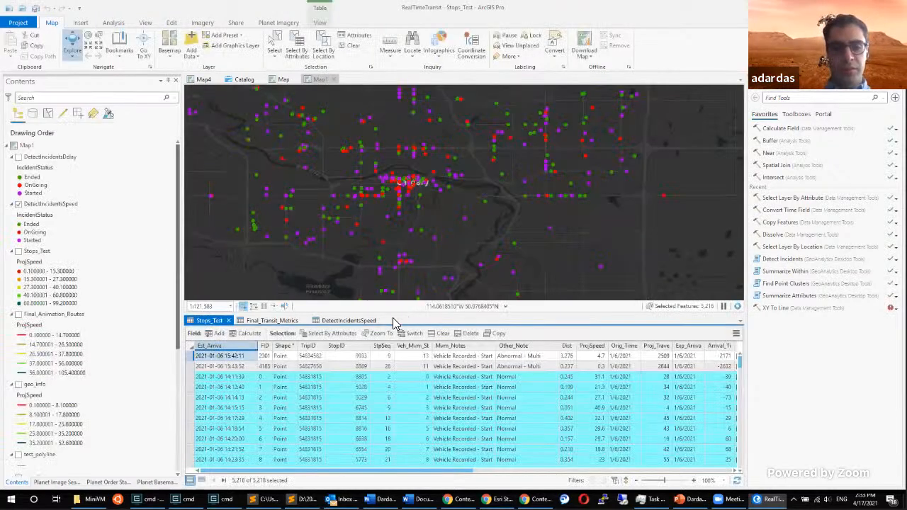
left_click_drag(393, 316, 387, 383)
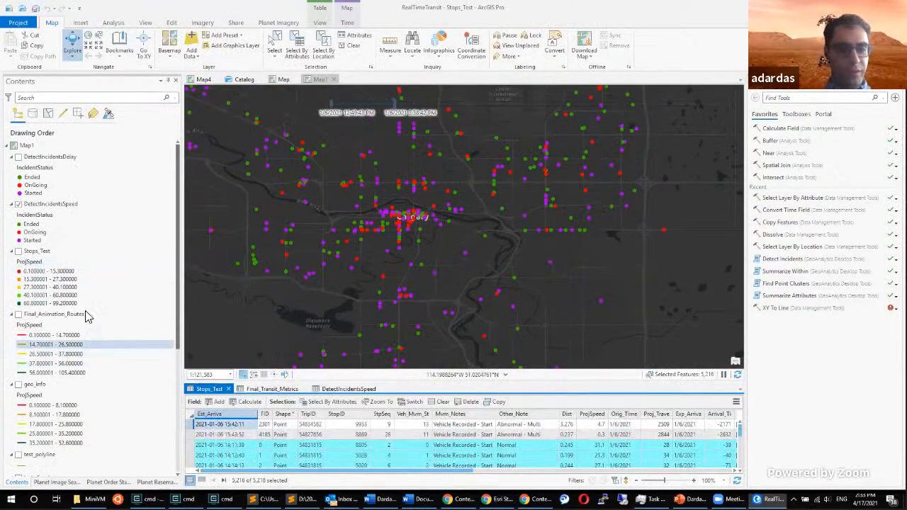
Hide the DetectIncidentsSpeed layer and show the Final_Transit_Metrics layer symbolized by Speed_Std.
scroll(95, 296, "down", 3)
scroll(94, 297, "down", 1)
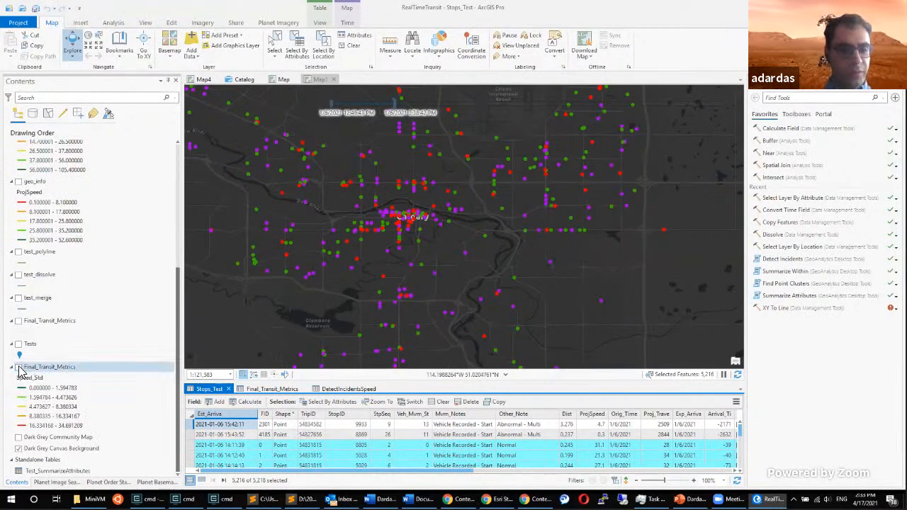
scroll(54, 294, "up", 3)
scroll(53, 275, "up", 1)
left_click(18, 203)
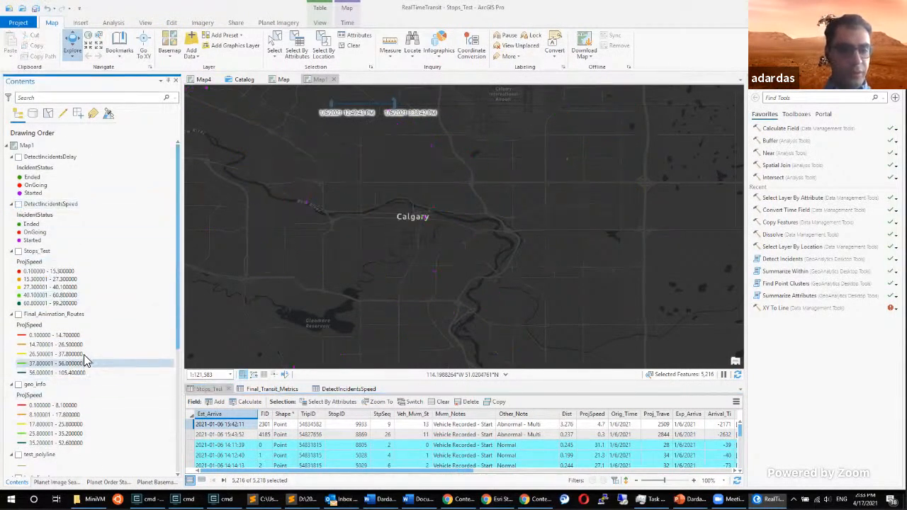
scroll(85, 354, "down", 3)
scroll(91, 275, "down", 1)
left_click(19, 367)
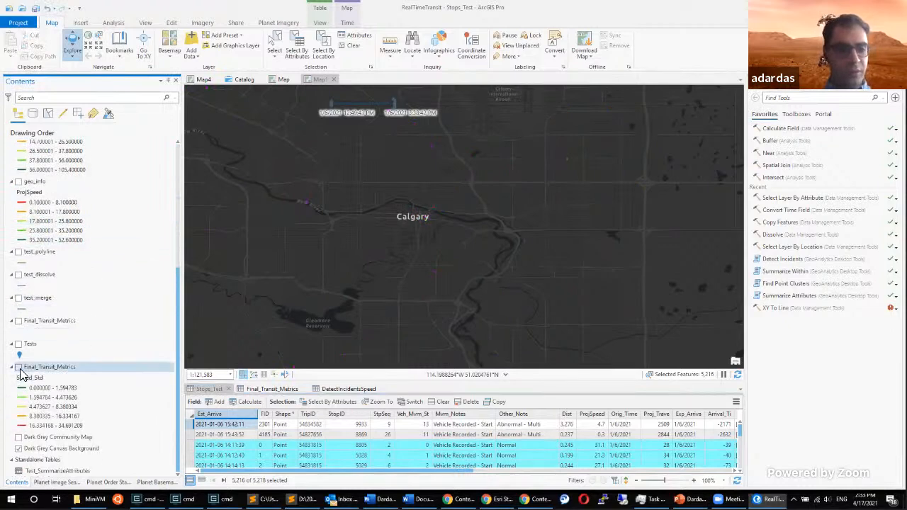
scroll(416, 222, "down", 3)
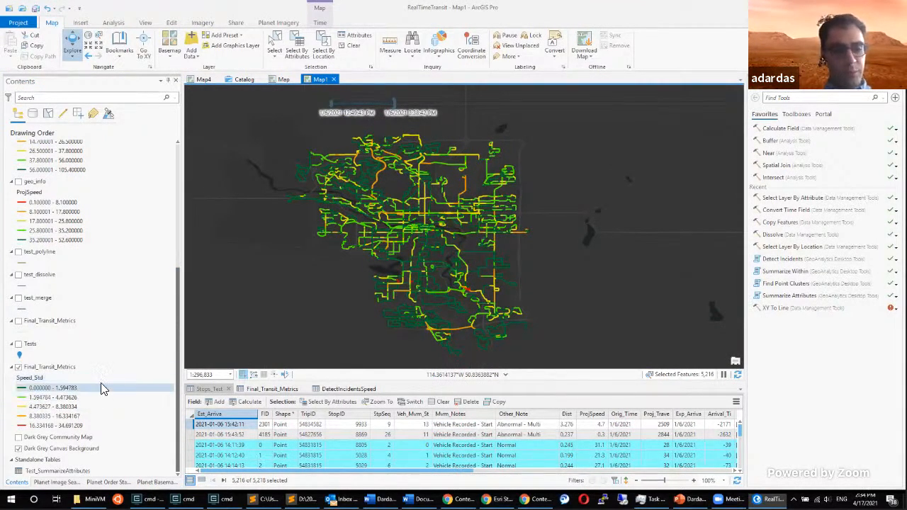
Start sharing the Final_Transit_Metrics layer symbolized by Speed_Std as a web layer.
left_click(78, 367)
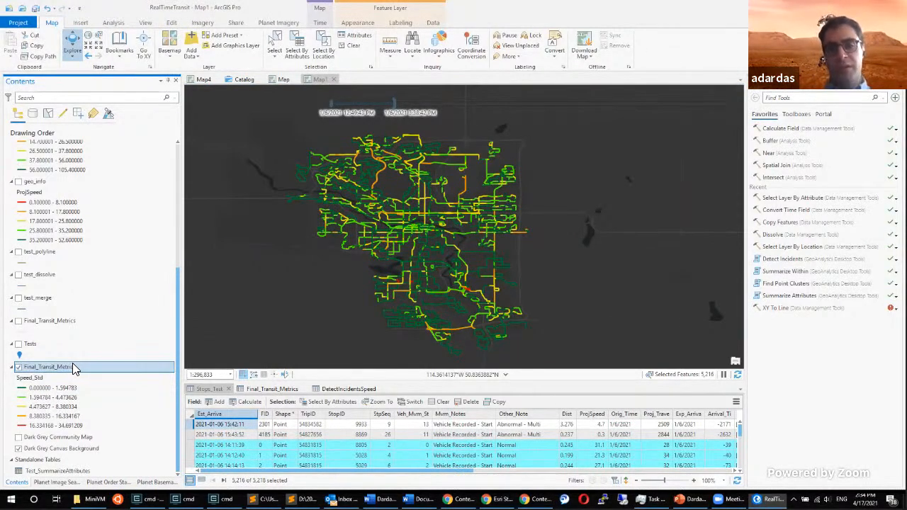
right_click(72, 368)
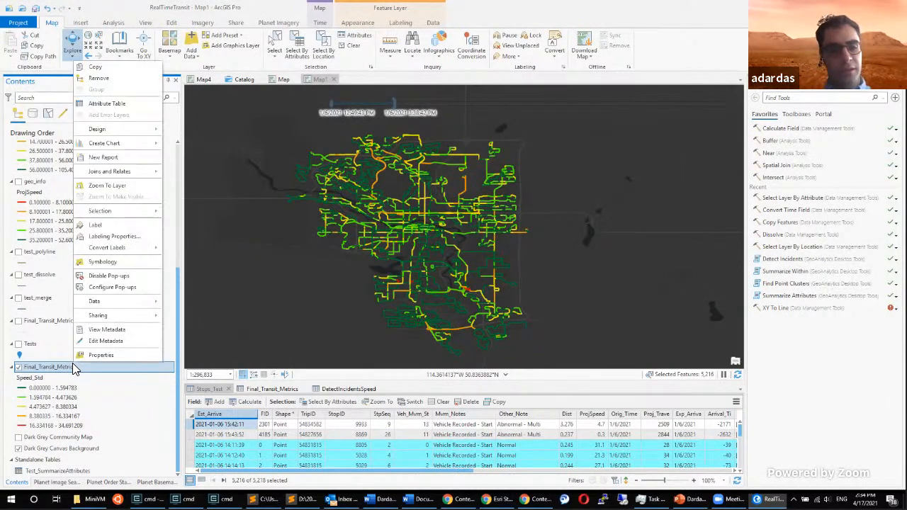
mouse_move(137, 314)
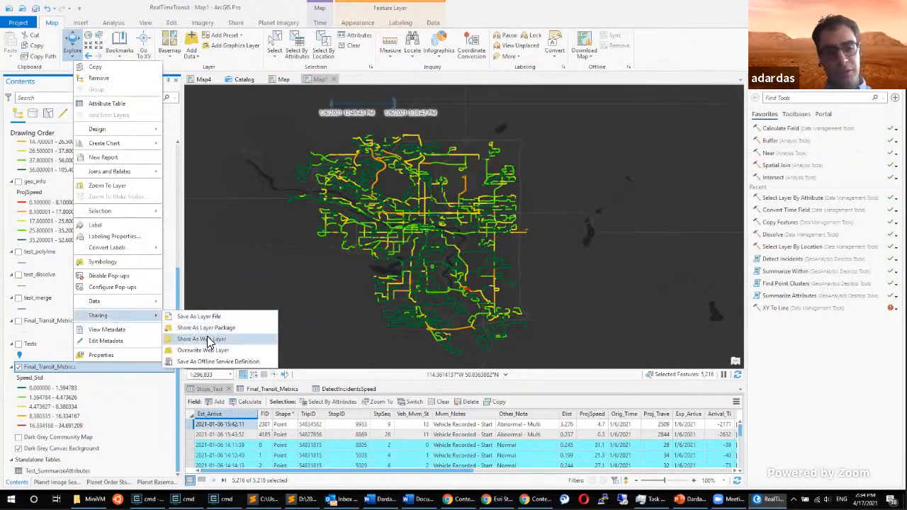
left_click(209, 339)
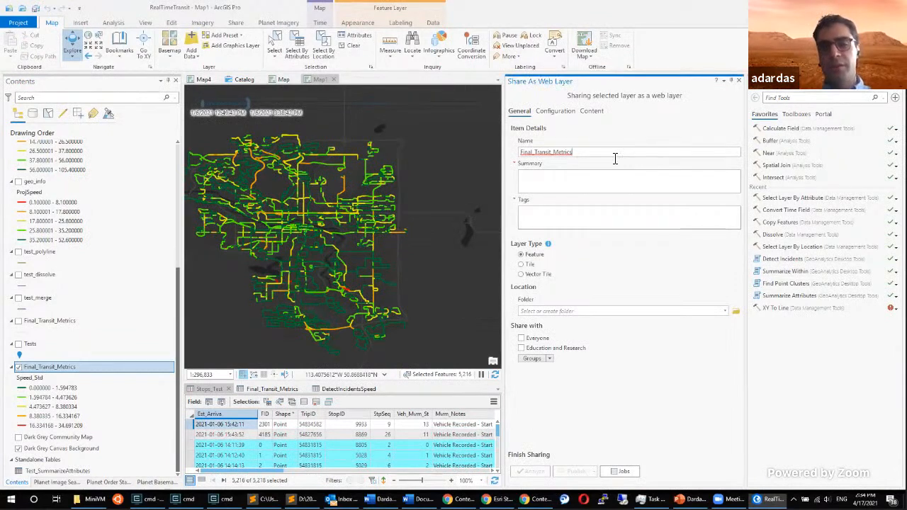
Give the web layer the summary "Transportation performance." and the tags Calgary, Transit and Metrics.
left_click(556, 183)
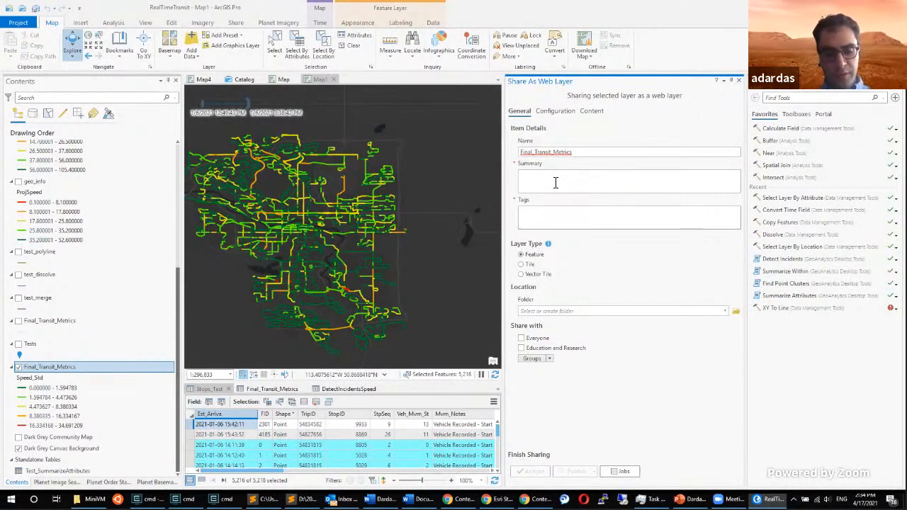
type("Transportation performance")
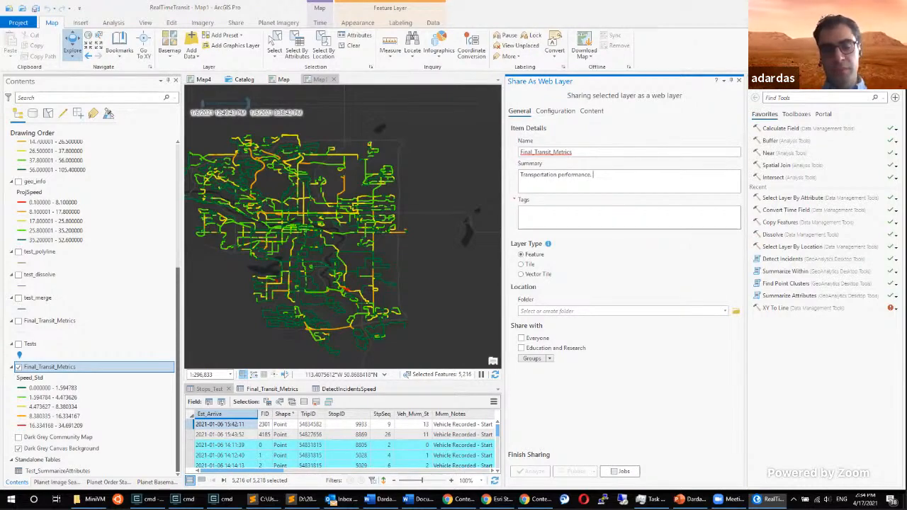
key("Tab")
type("Calgary")
key("Return")
type("Transit")
key("Return")
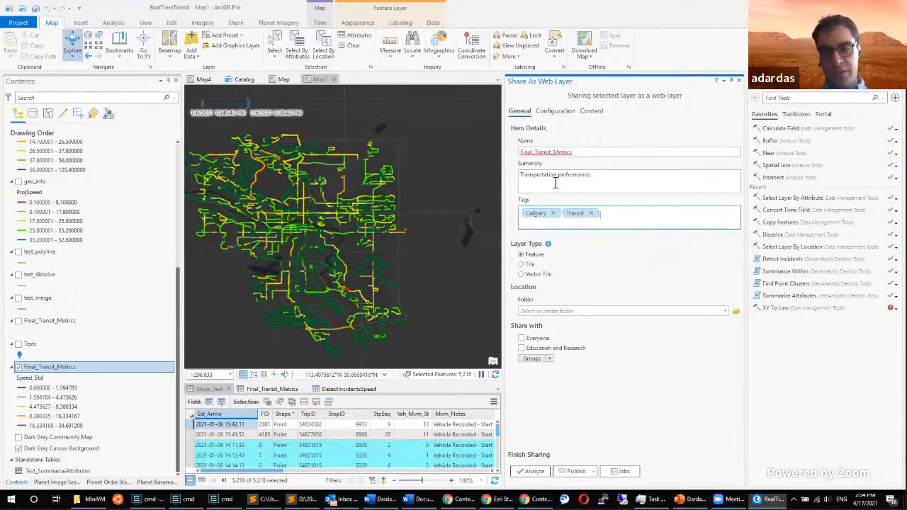
type("Metrics")
key("Return")
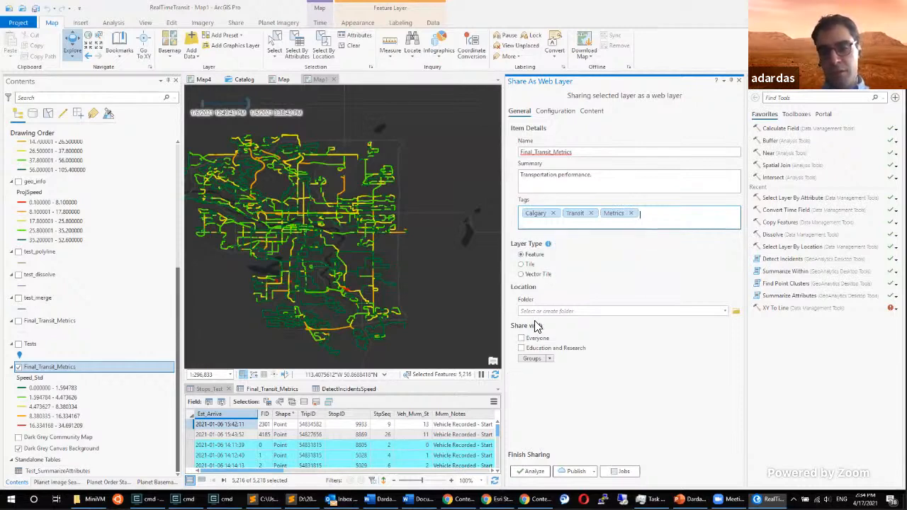
Look through the available destination folders for the web layer without choosing one.
left_click(724, 311)
scroll(694, 341, "down", 5)
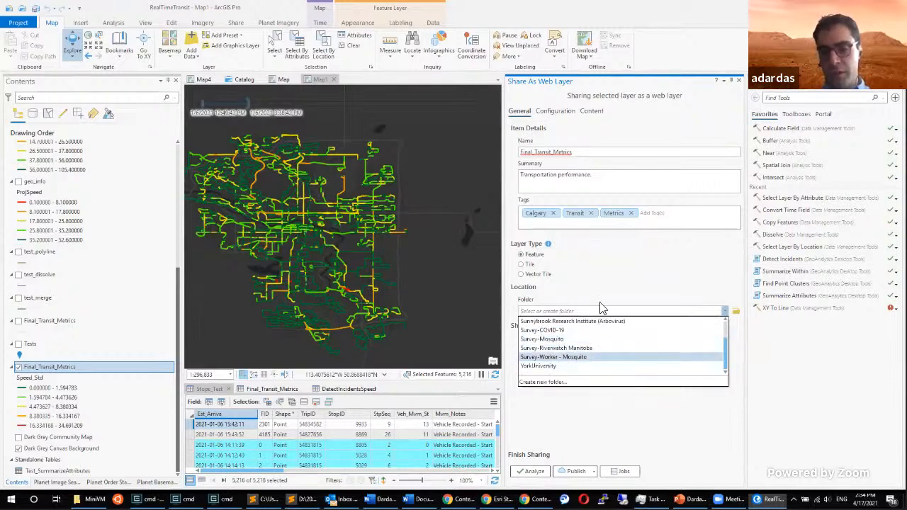
left_click(730, 425)
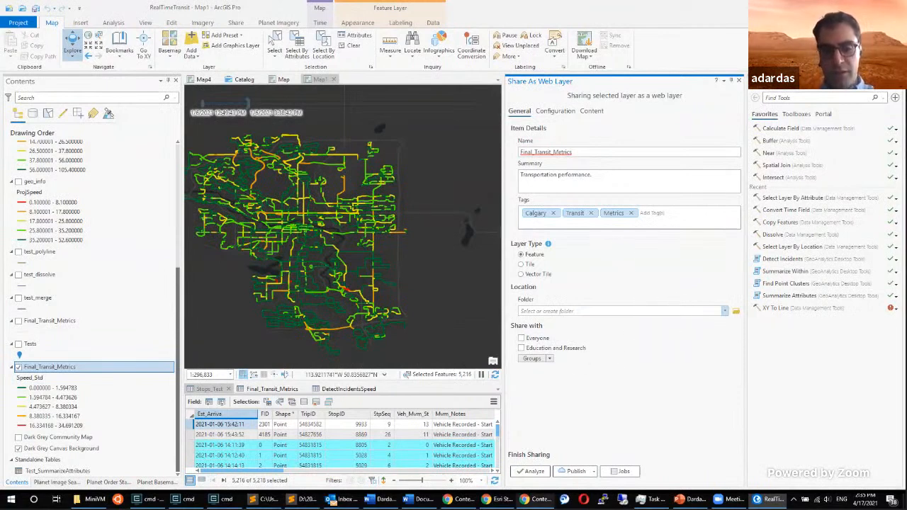
Switch to the ArcGIS Online content page in the browser and go to the organization's home page.
mouse_move(486, 498)
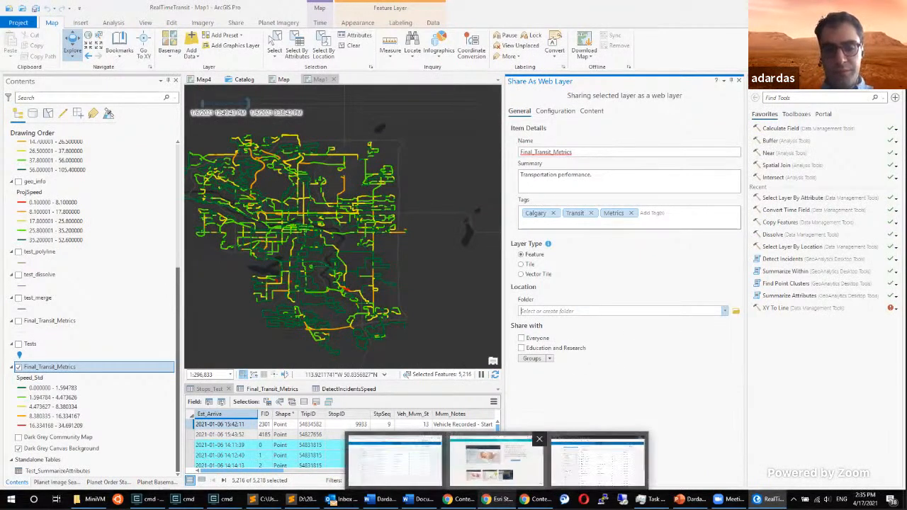
left_click(407, 467)
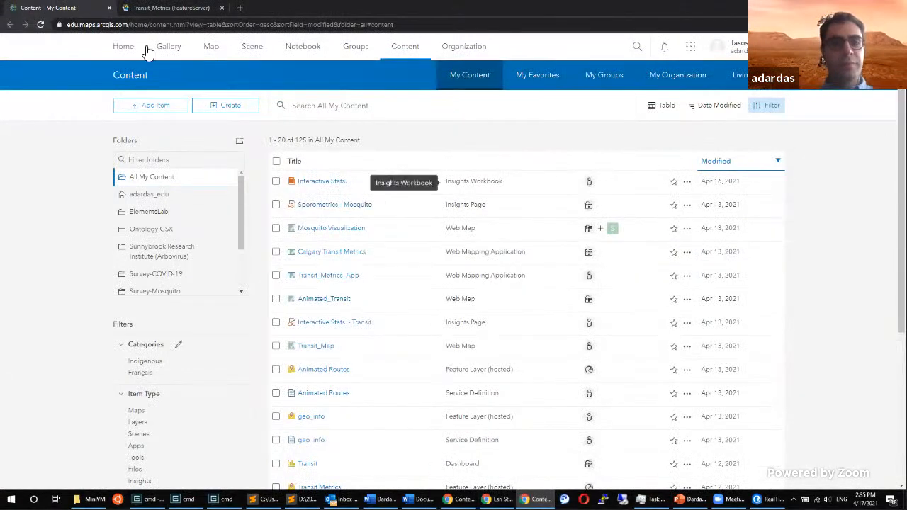
left_click(124, 48)
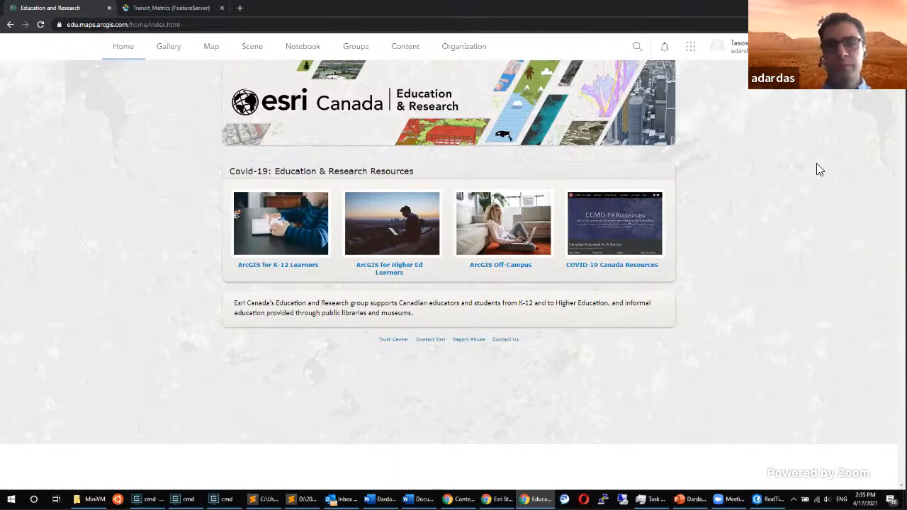
Open the ArcGIS Online app launcher and look through the available apps.
left_click(692, 50)
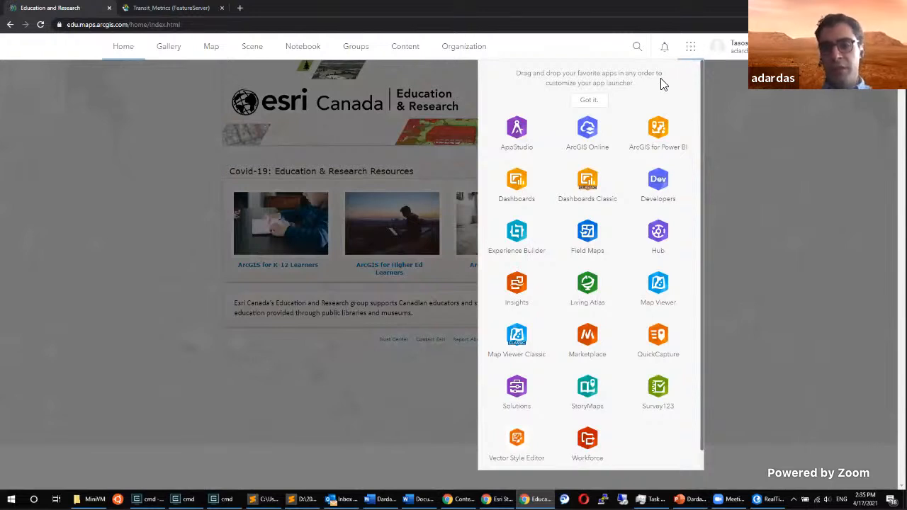
scroll(484, 328, "down", 1)
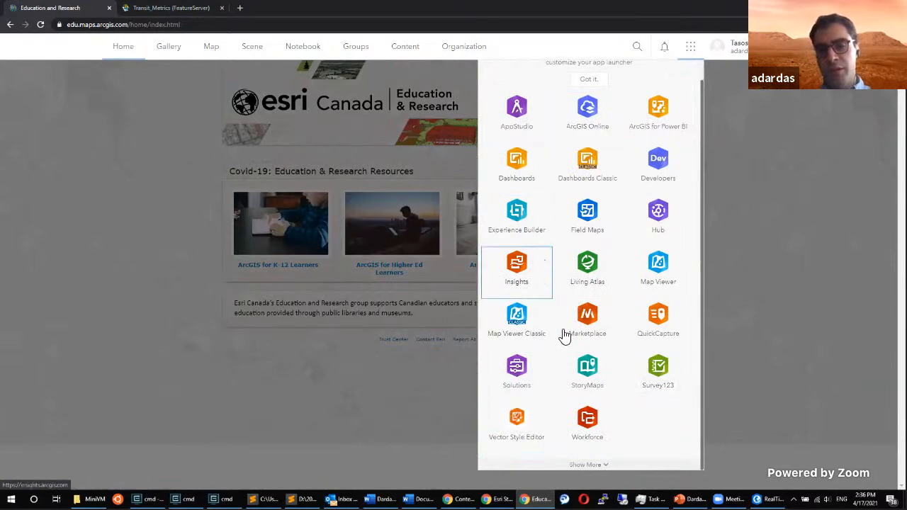
scroll(623, 187, "up", 1)
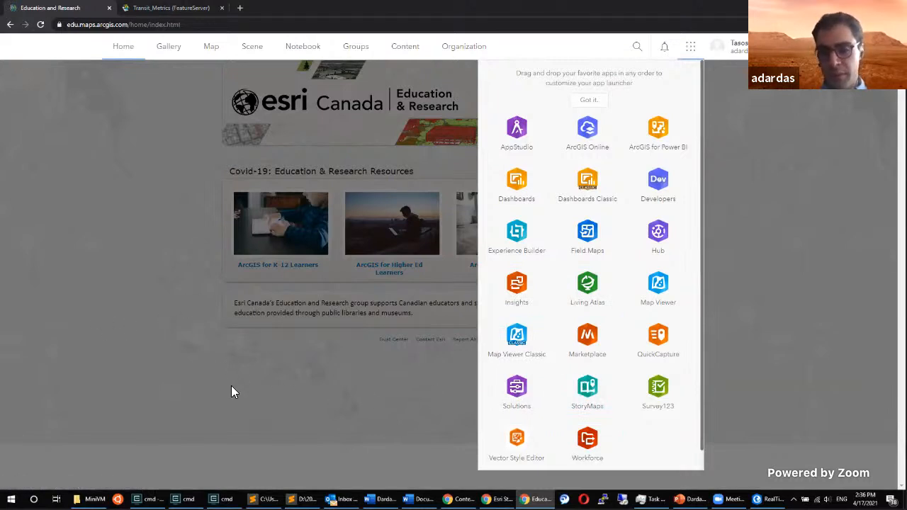
Close the app launcher, go to the content page and look through the list of own content items.
left_click(207, 397)
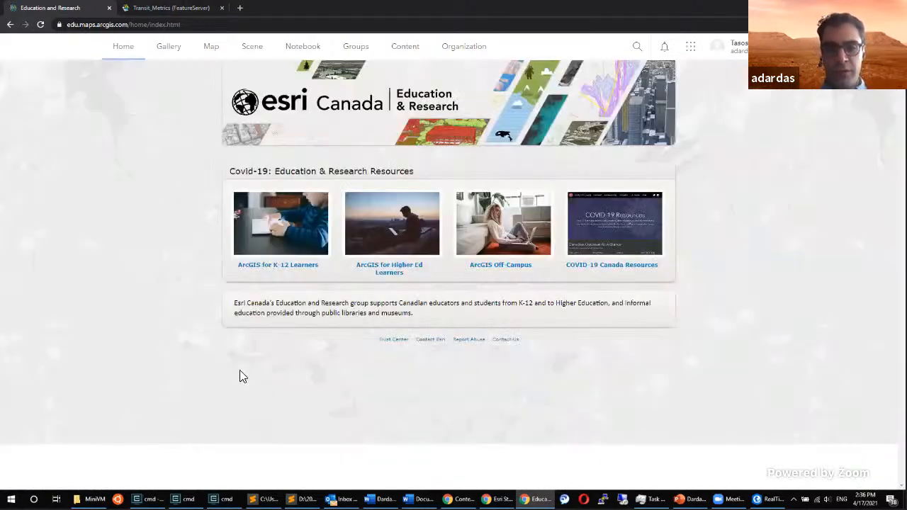
left_click(398, 49)
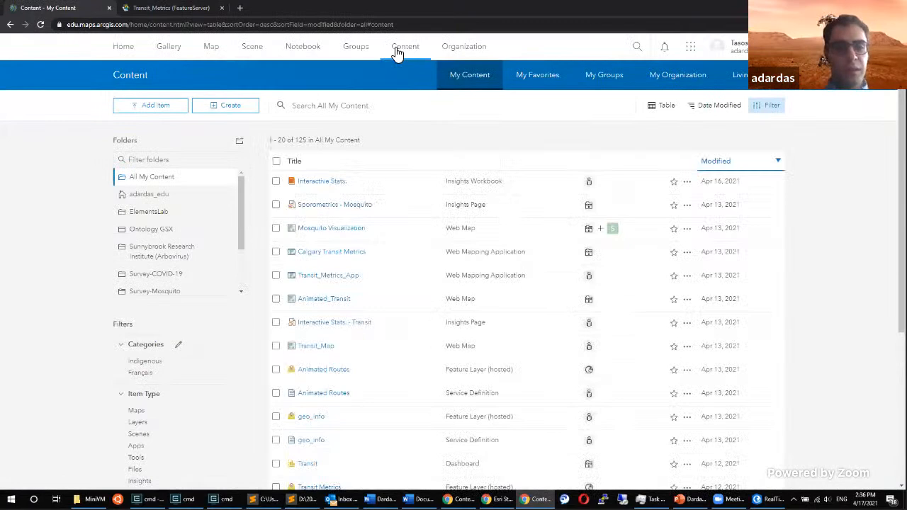
scroll(403, 238, "down", 3)
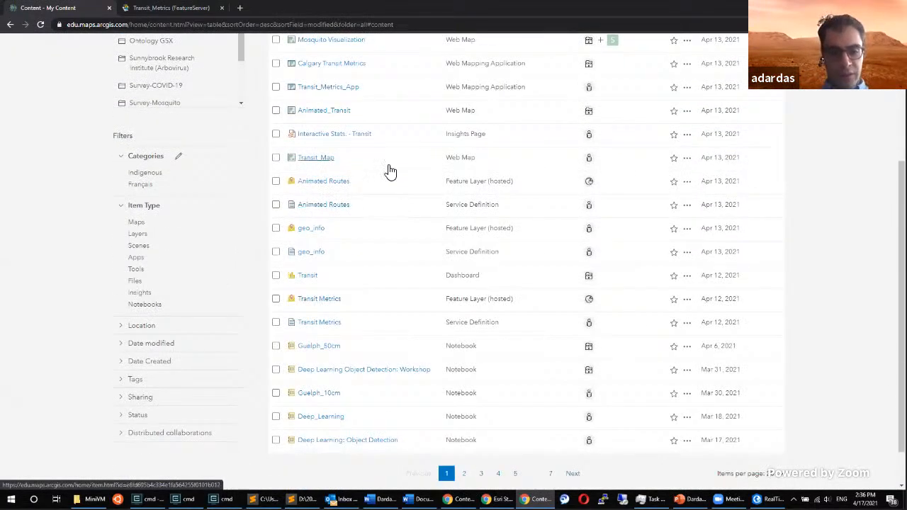
scroll(377, 397, "up", 3)
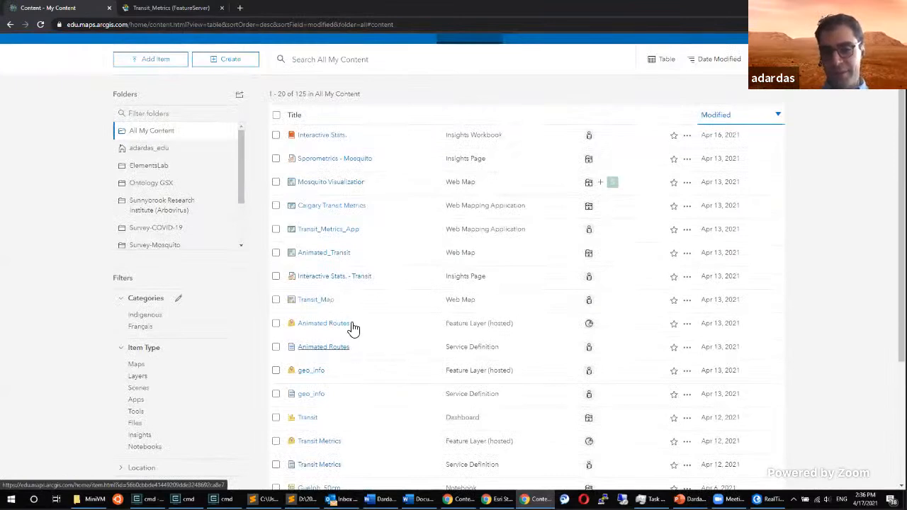
scroll(354, 336, "down", 3)
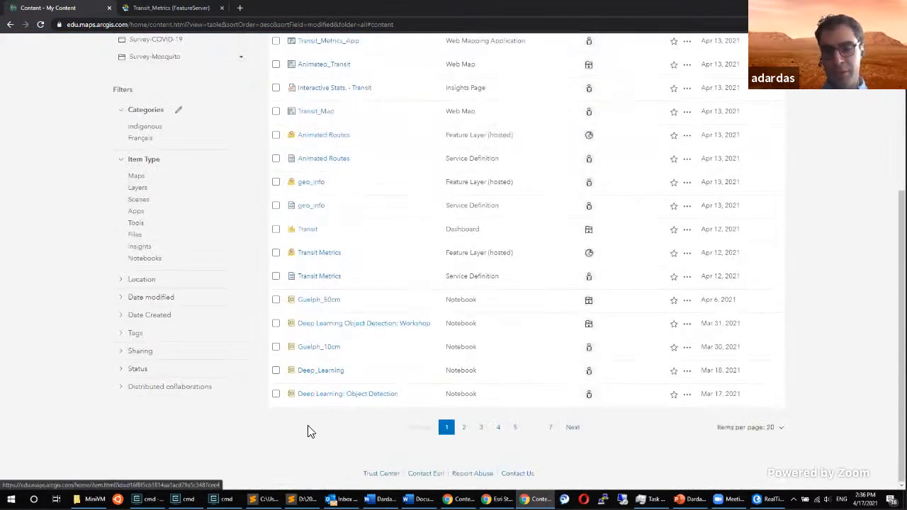
scroll(333, 355, "up", 3)
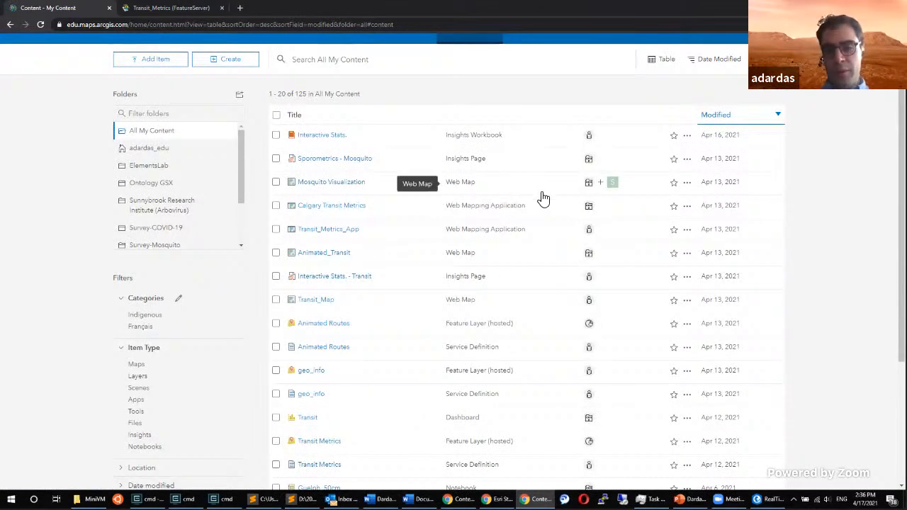
scroll(471, 238, "up", 1)
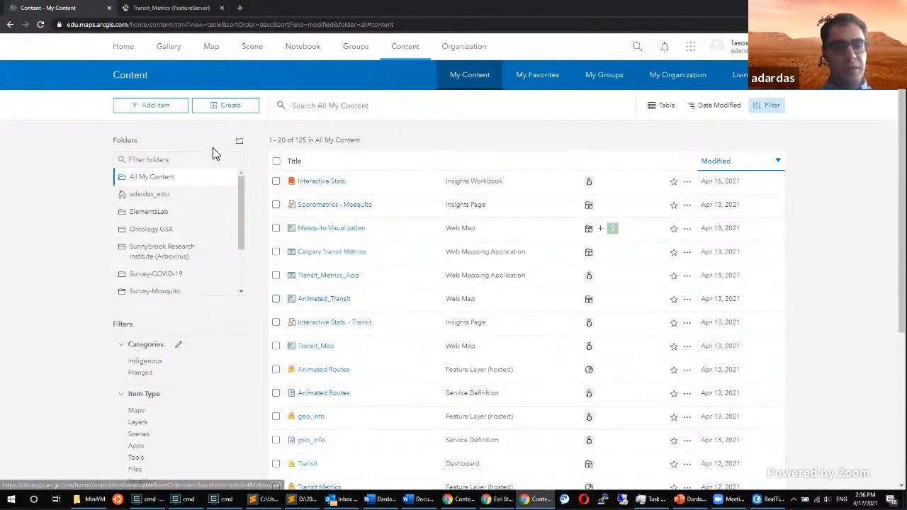
Look through the available options for adding items and for creating layers and apps, without choosing one.
left_click(158, 113)
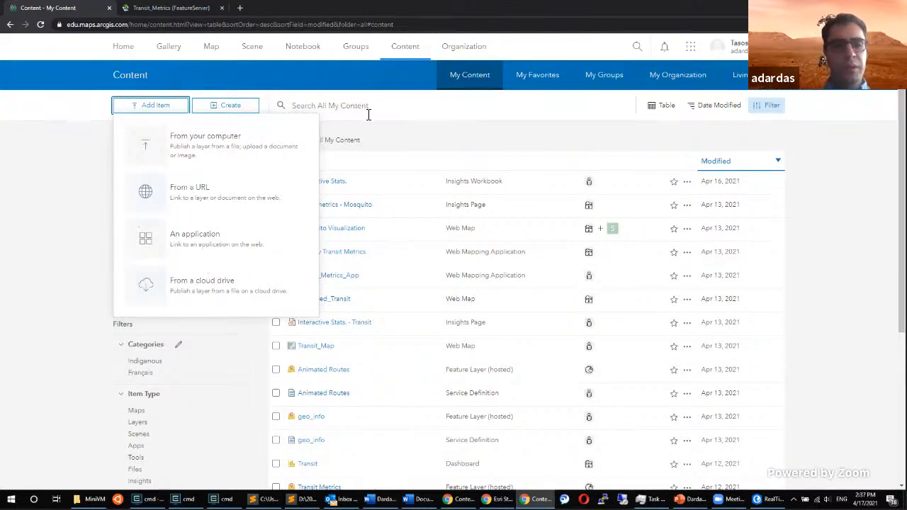
left_click(212, 113)
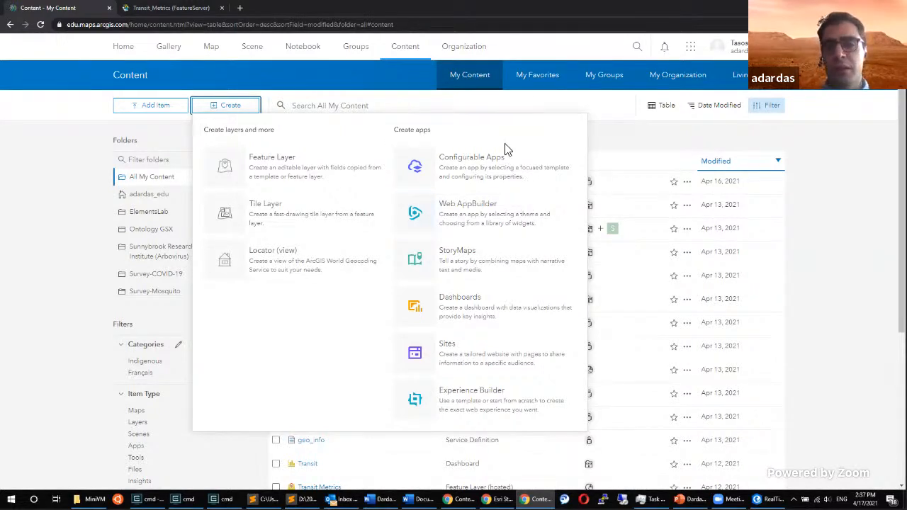
left_click(839, 156)
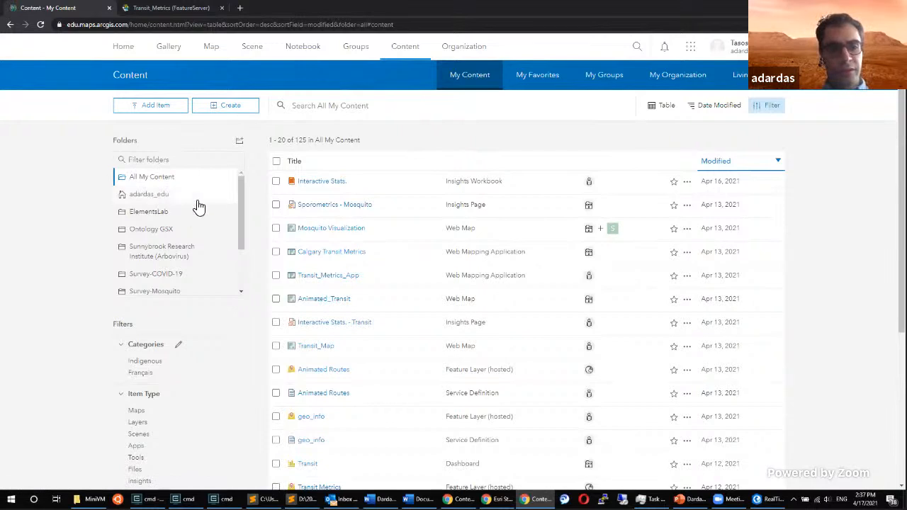
left_click(215, 115)
left_click(216, 108)
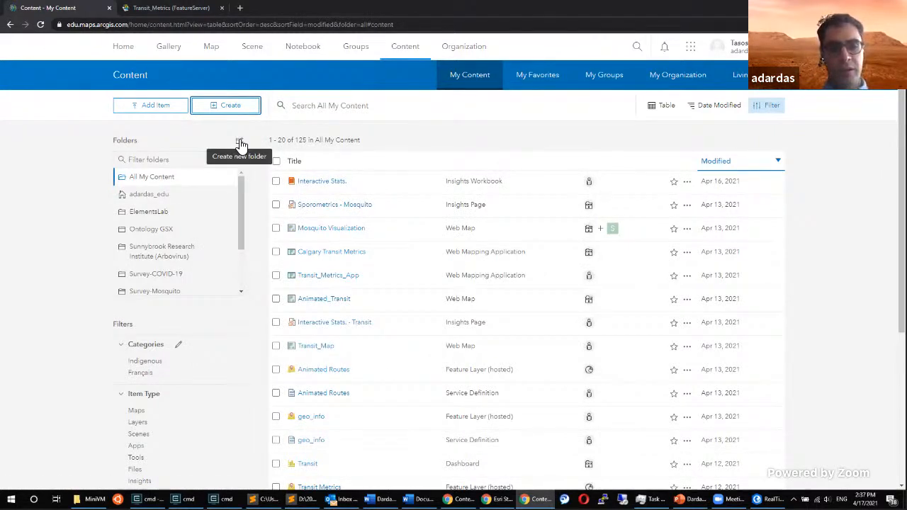
Create a new content folder named Transportation-Calgary.
left_click(239, 142)
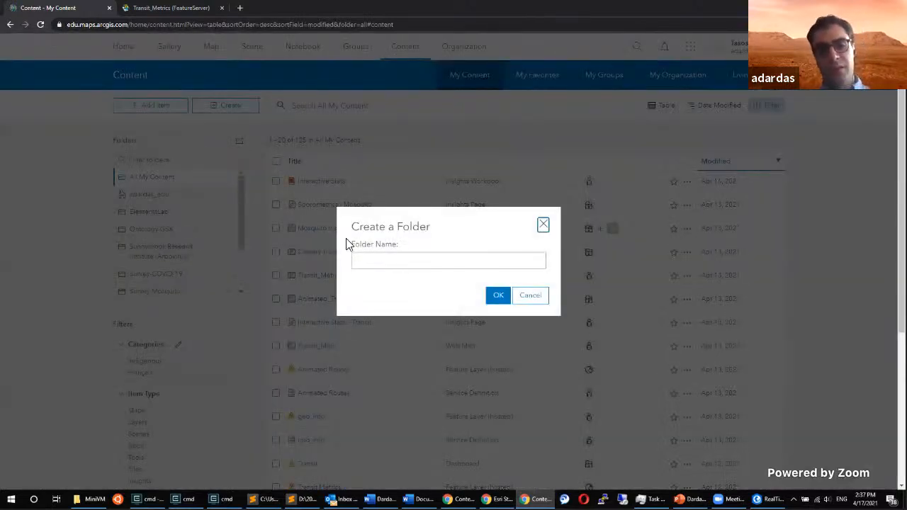
left_click(392, 262)
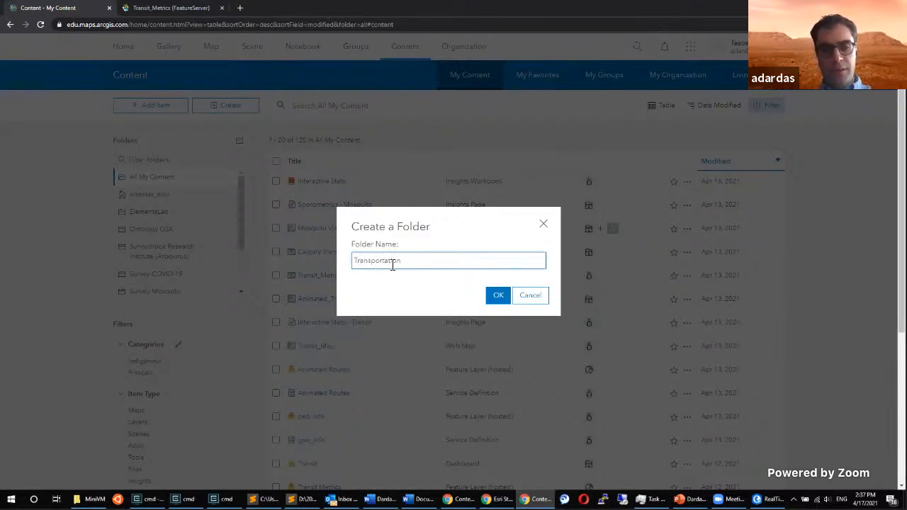
type("algary")
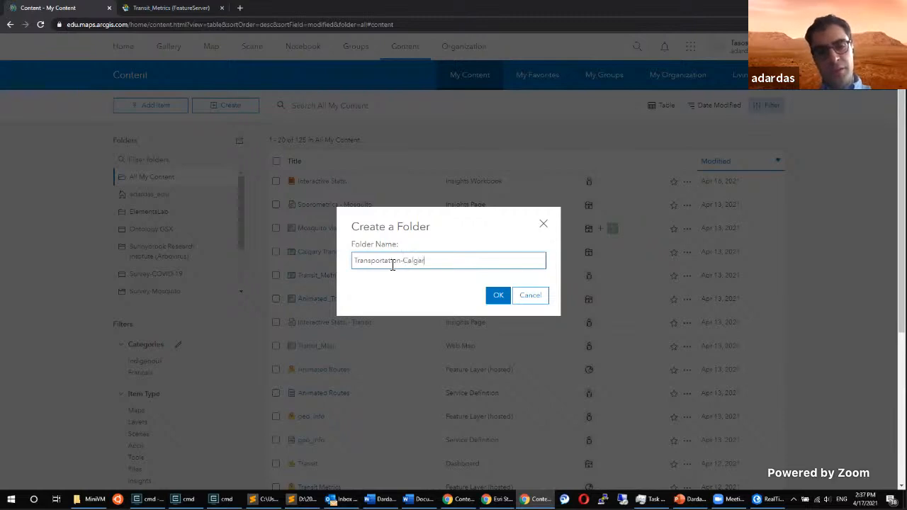
left_click(505, 295)
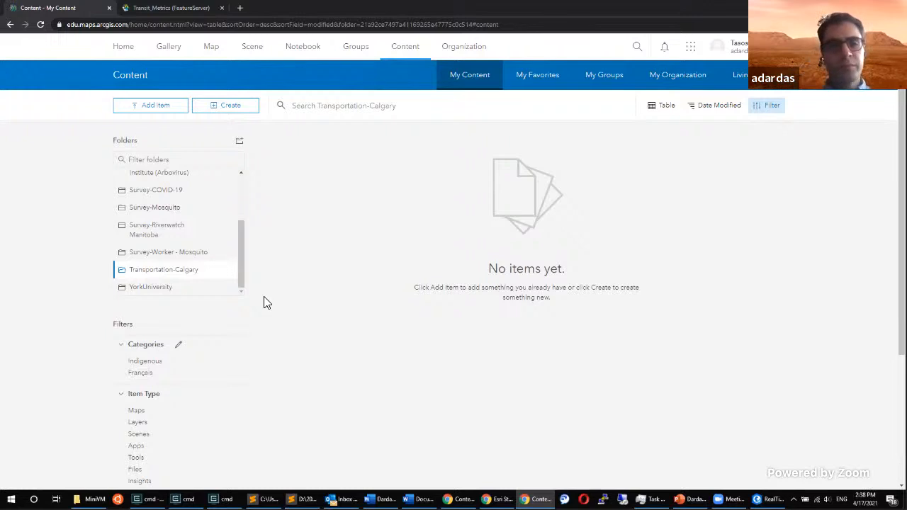
Open Map Viewer from the app launcher and switch to Map Viewer Classic, dismissing both new-viewer notices.
left_click(690, 49)
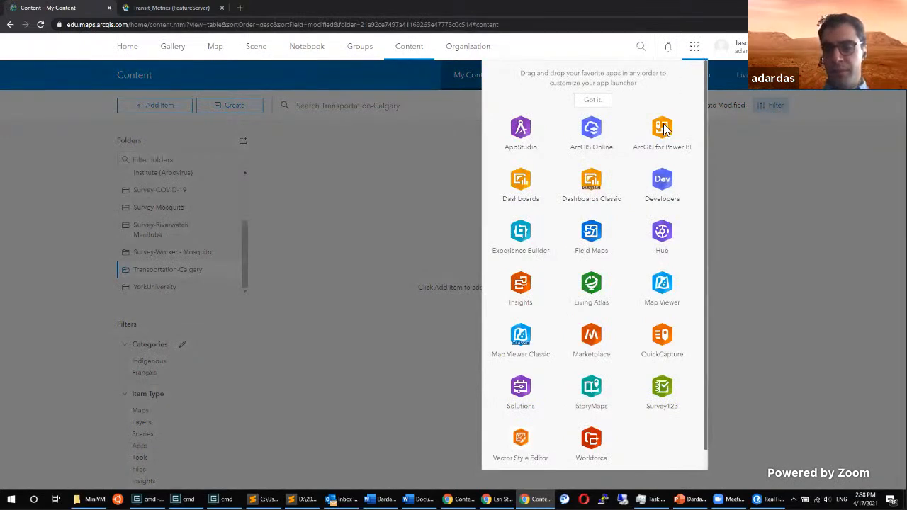
left_click(665, 299)
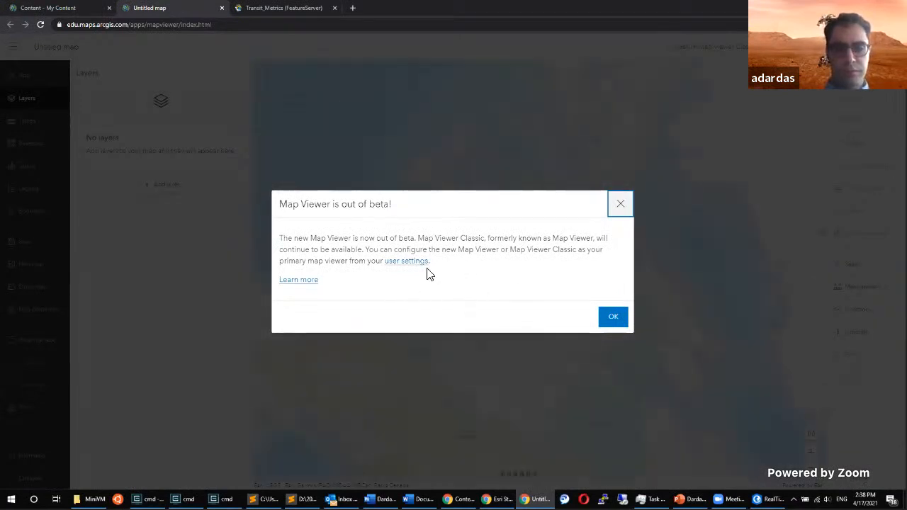
left_click(614, 316)
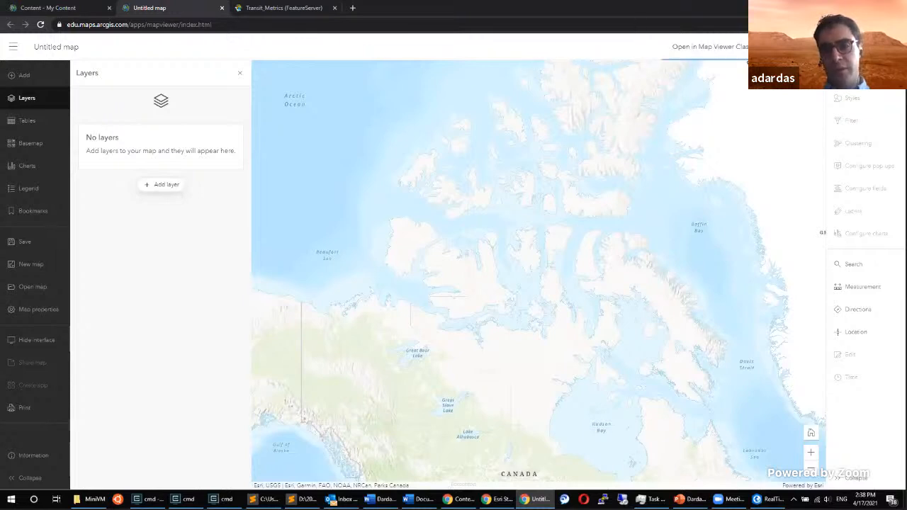
left_click(723, 49)
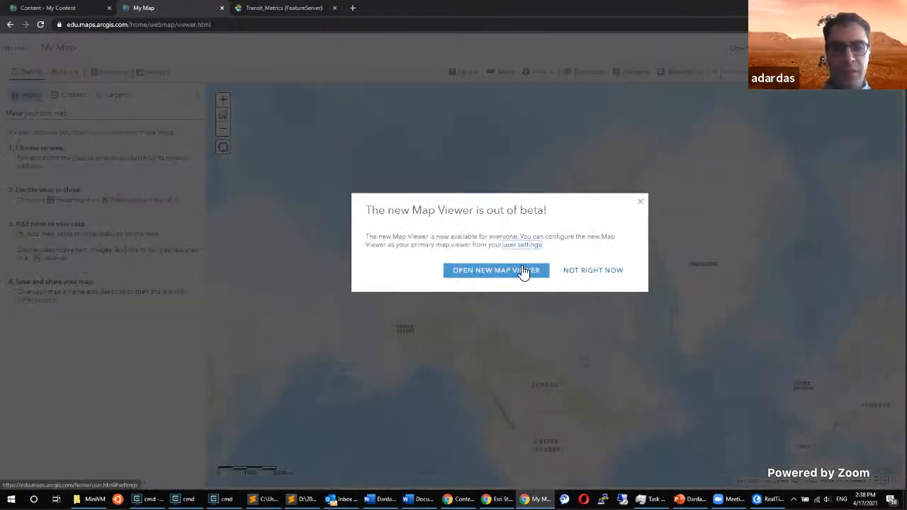
left_click(593, 272)
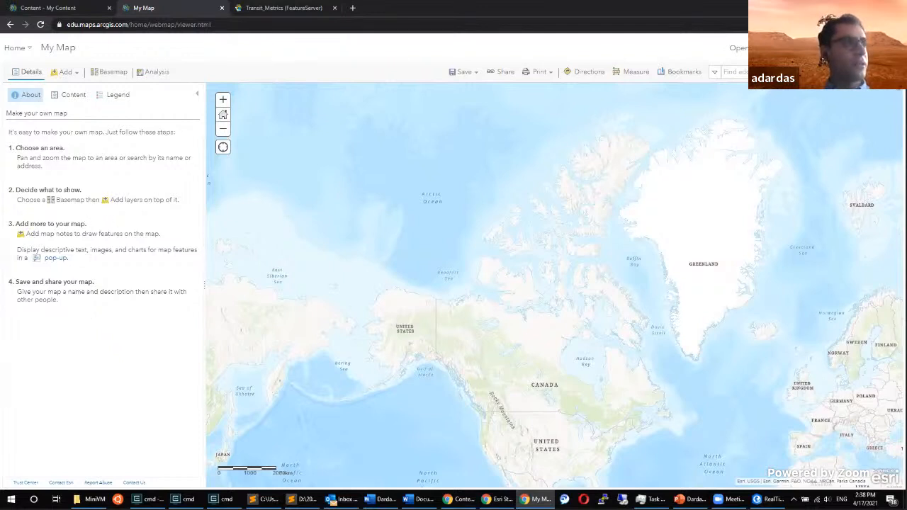
left_click(423, 498)
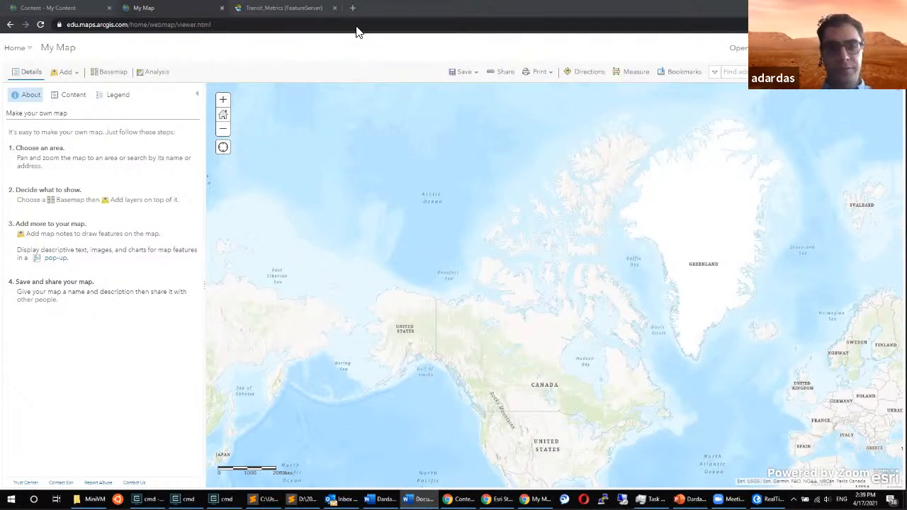
key("ctrl+t")
type("https://services.arcgis.com/As5CFN3ThbQpy8Ph/arcgis/rest/services/Transit_Metrics/FeatureServer")
key("Return")
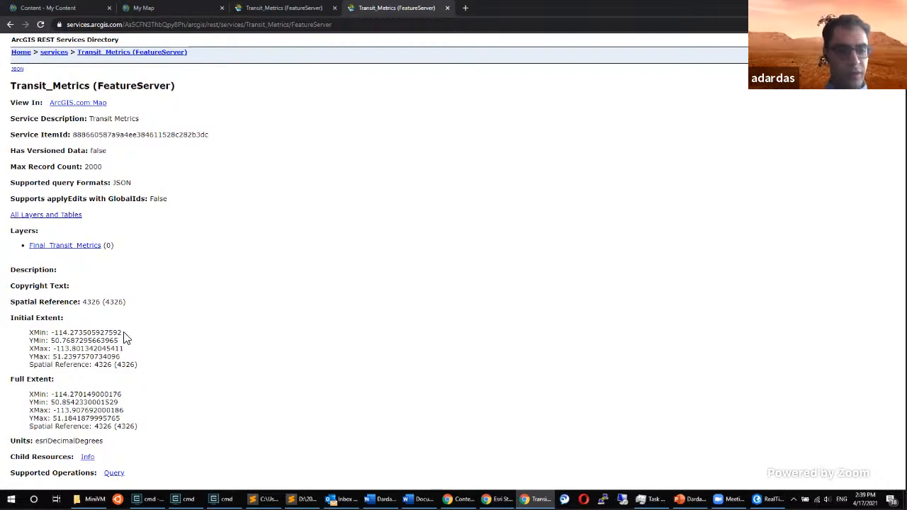
double_click(92, 302)
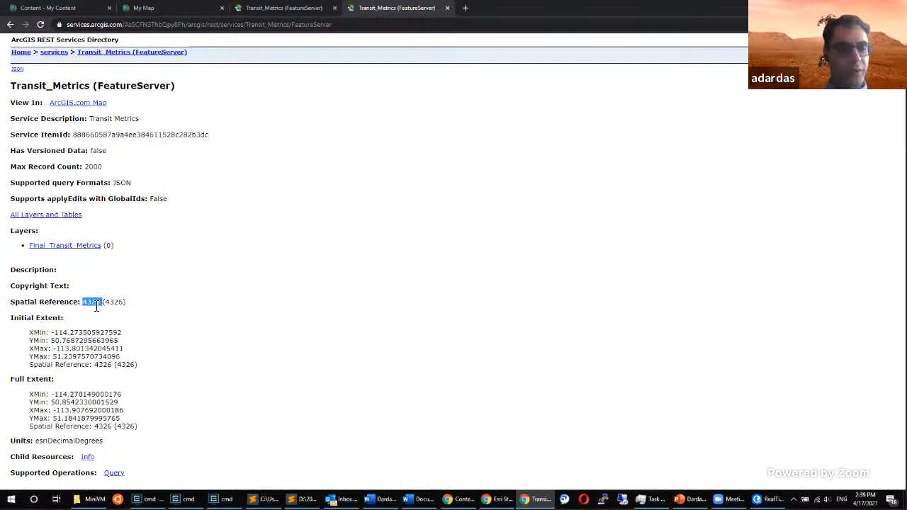
left_click(329, 328)
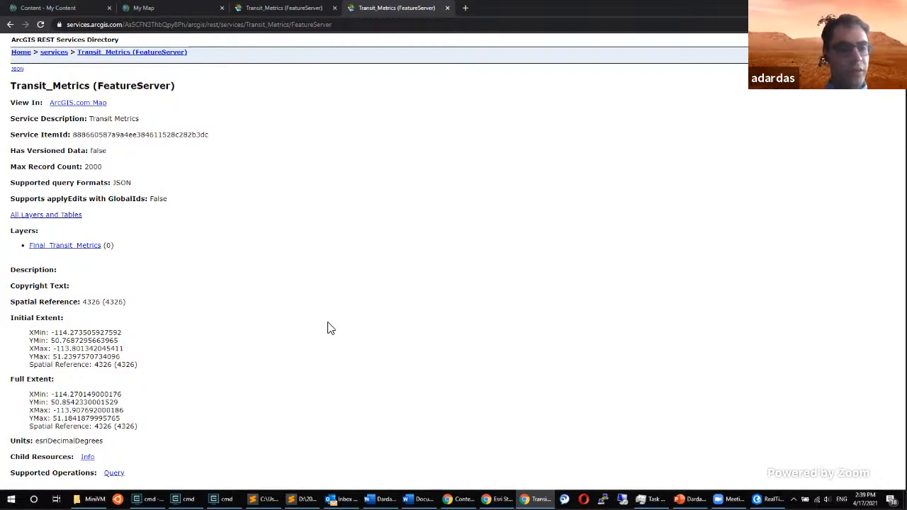
Open the Final_Transit_Metrics layer's service page and examine its geometry type, extent, drawing info and fields.
left_click(90, 246)
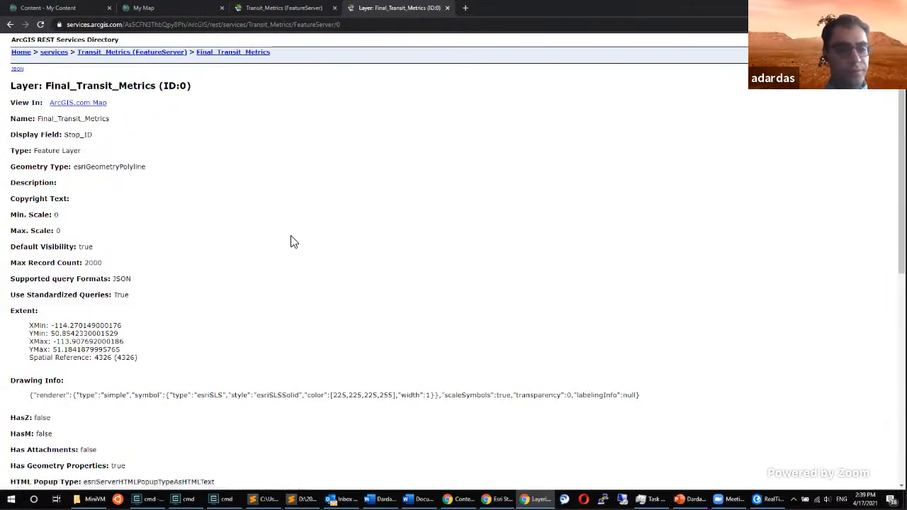
scroll(253, 236, "down", 3)
scroll(280, 168, "up", 3)
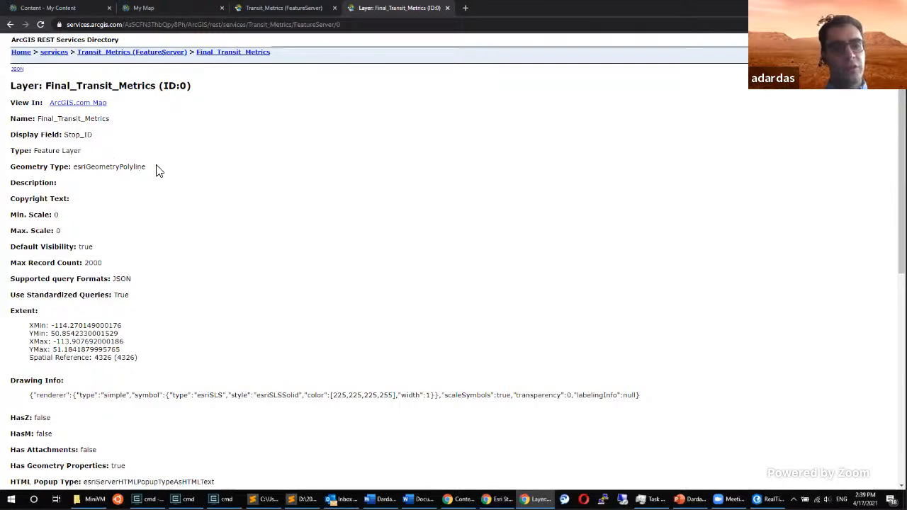
scroll(145, 177, "down", 1)
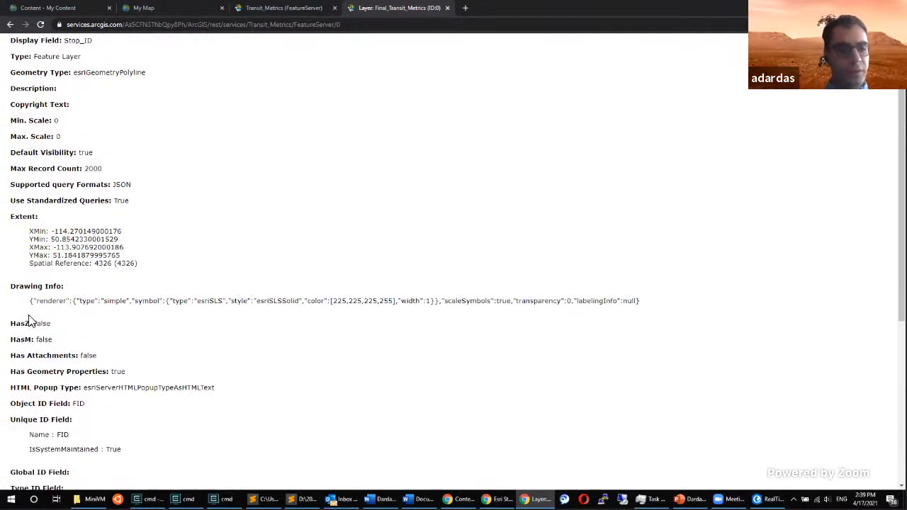
scroll(28, 320, "down", 2)
scroll(42, 279, "down", 2)
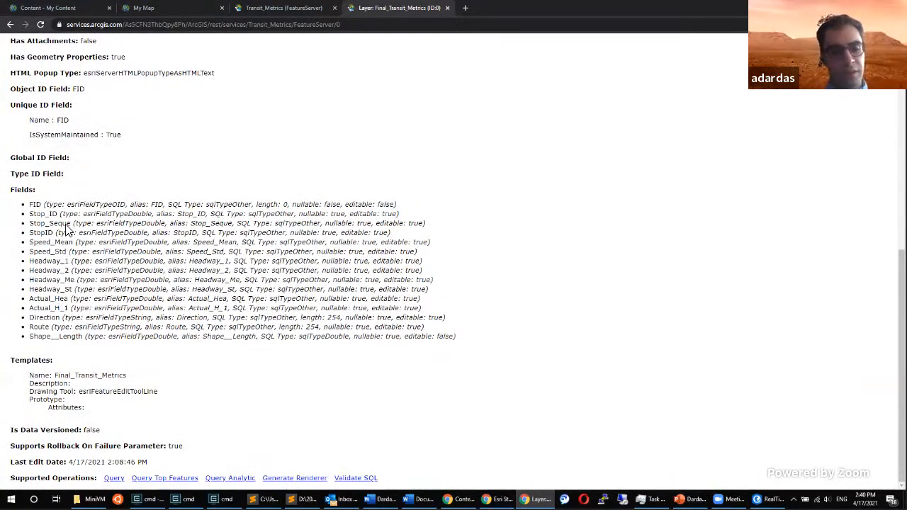
scroll(68, 238, "up", 2)
scroll(68, 241, "up", 3)
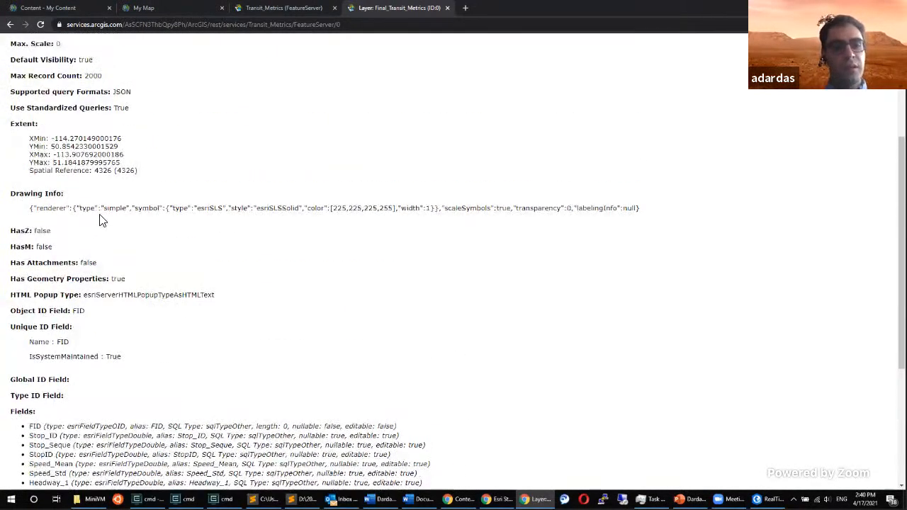
Return to the My Map viewer, browse the layers in My Content and look at the other available content sources.
left_click(166, 10)
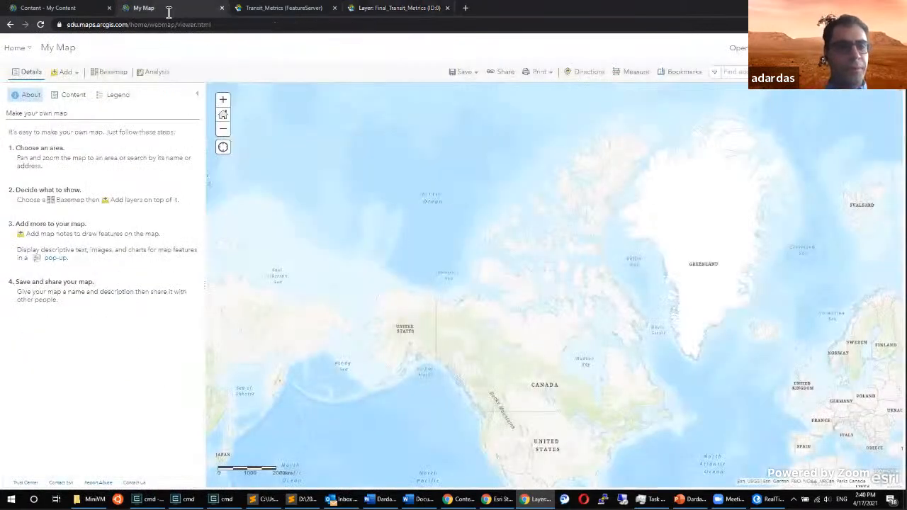
left_click(66, 74)
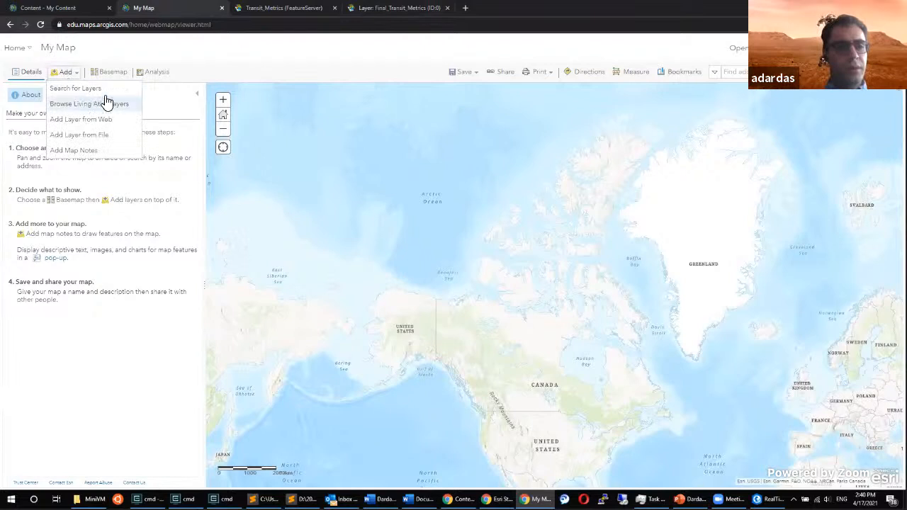
left_click(106, 89)
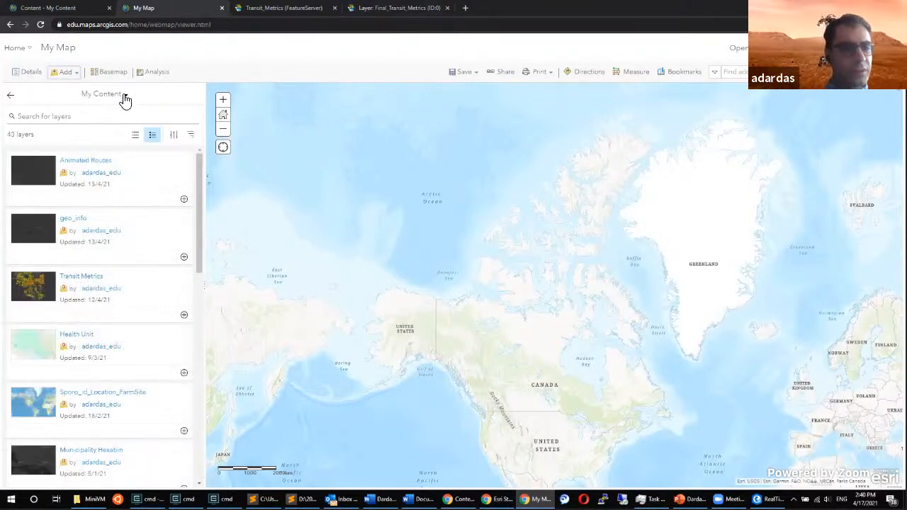
left_click(124, 96)
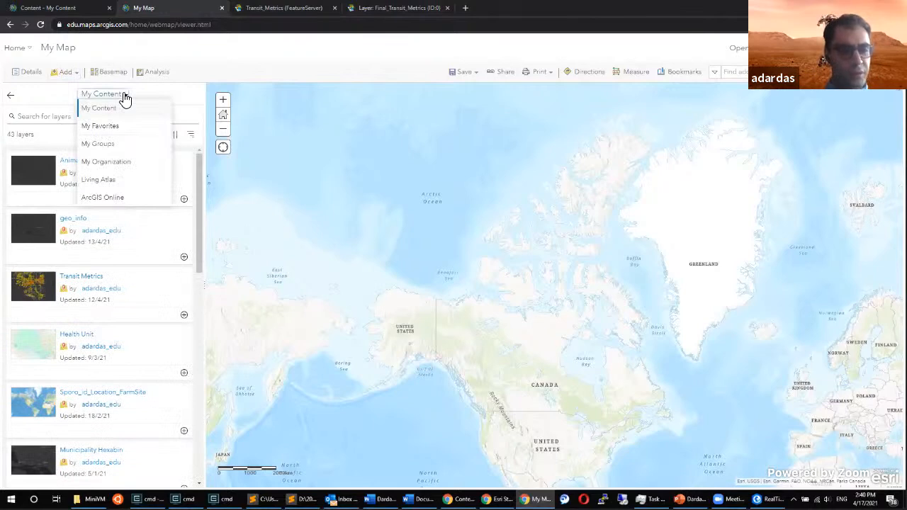
left_click(91, 94)
left_click(74, 74)
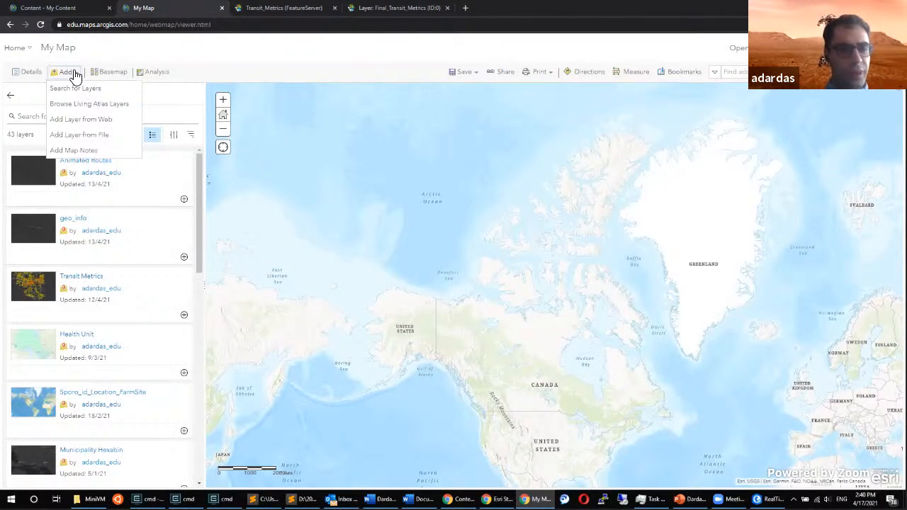
left_click(86, 122)
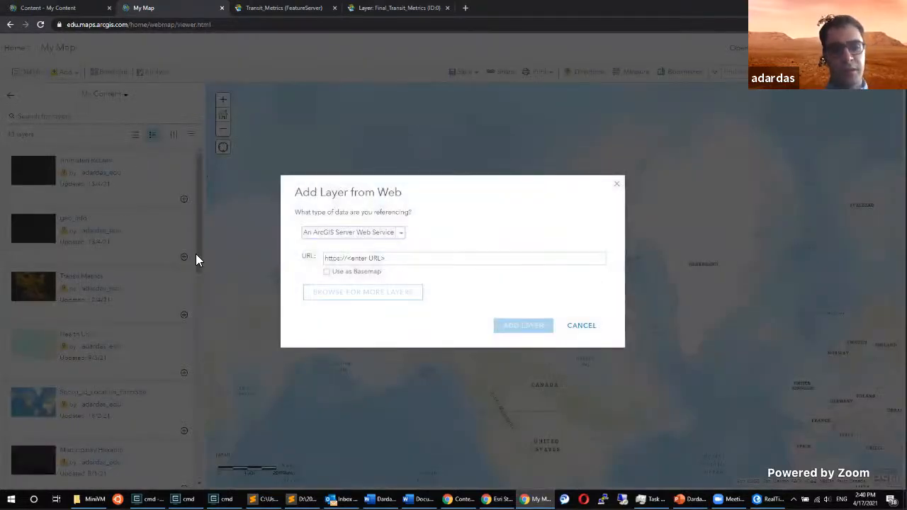
left_click(459, 264)
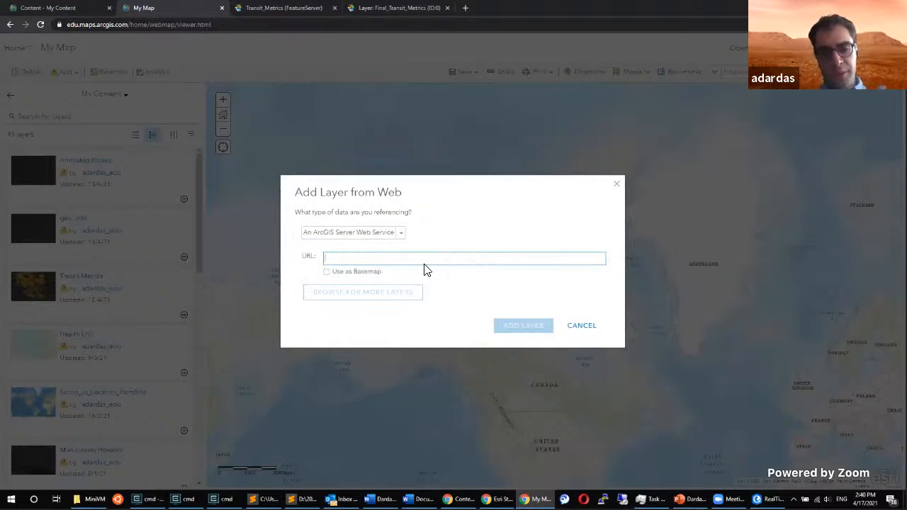
type("https://services.arcgis.com/As5CFN3ThbQpy8Ph/arcgis/rest/services/Transit_Metrics/FeatureServer")
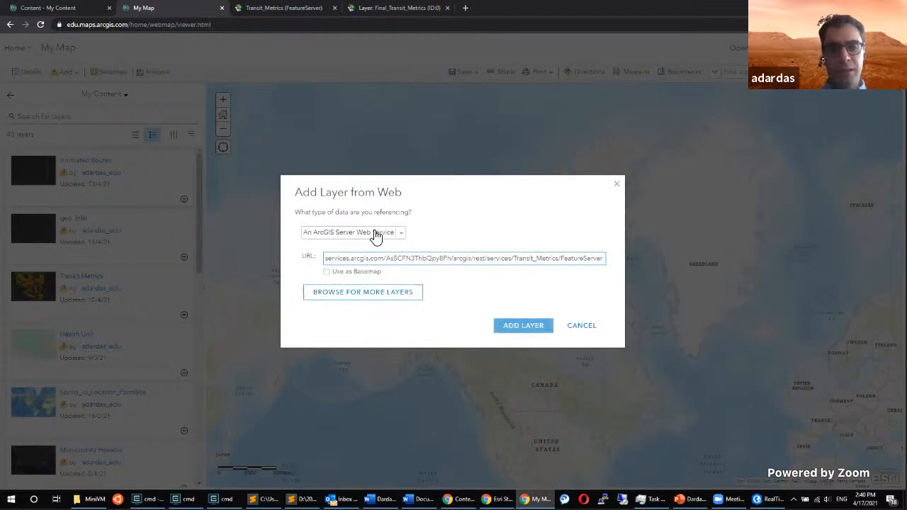
left_click(400, 234)
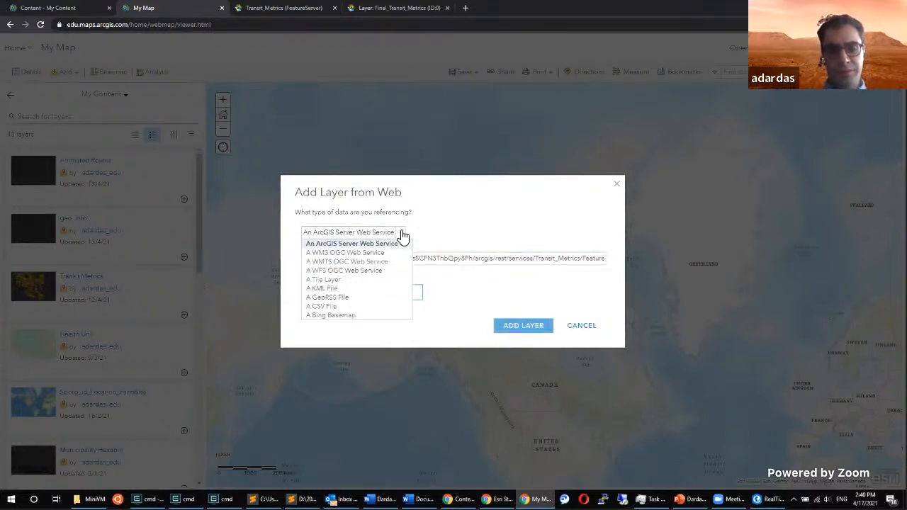
left_click(402, 234)
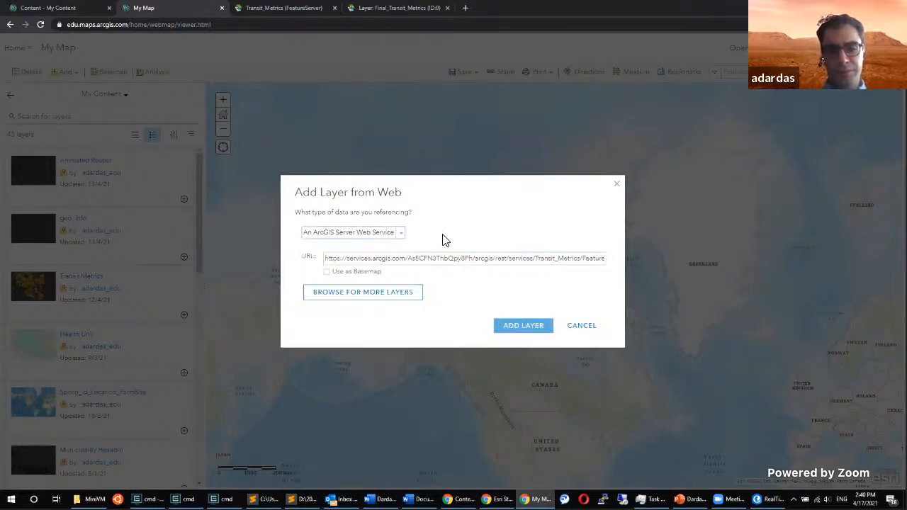
left_click(511, 329)
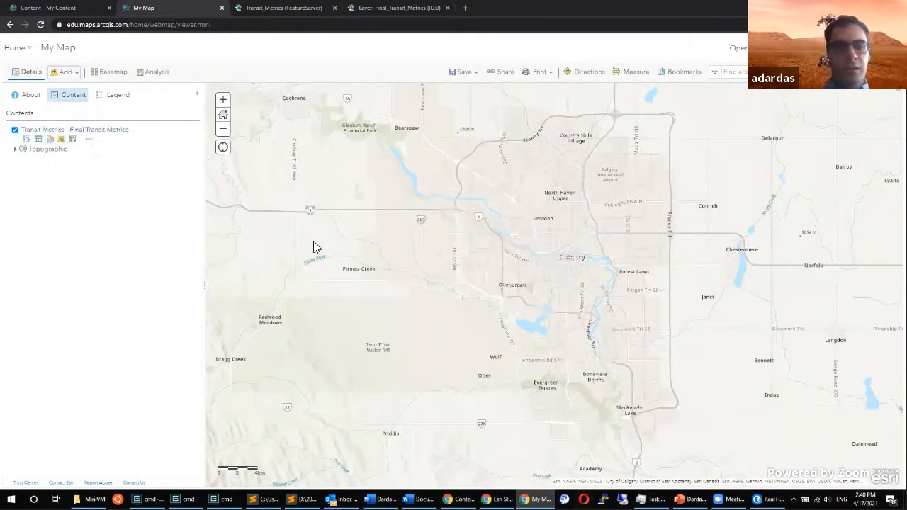
Switch the map's basemap to Dark Gray Canvas.
left_click(114, 72)
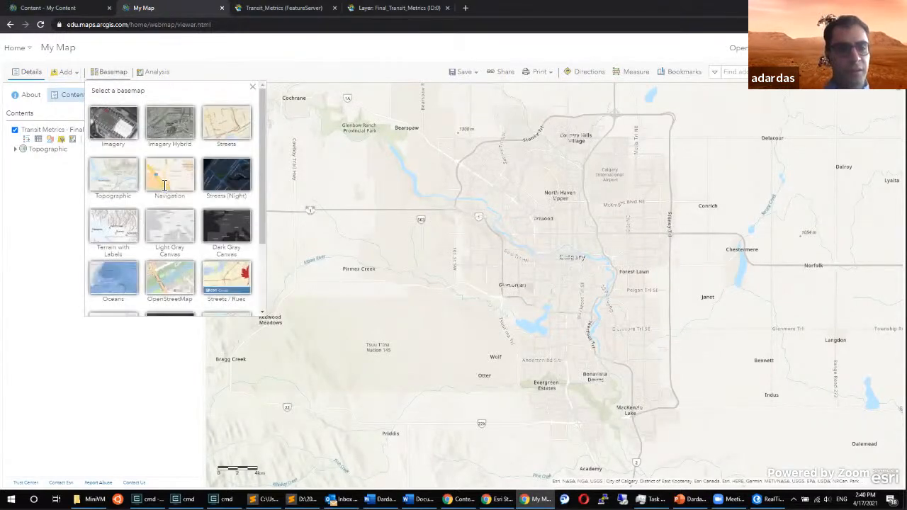
scroll(209, 195, "down", 1)
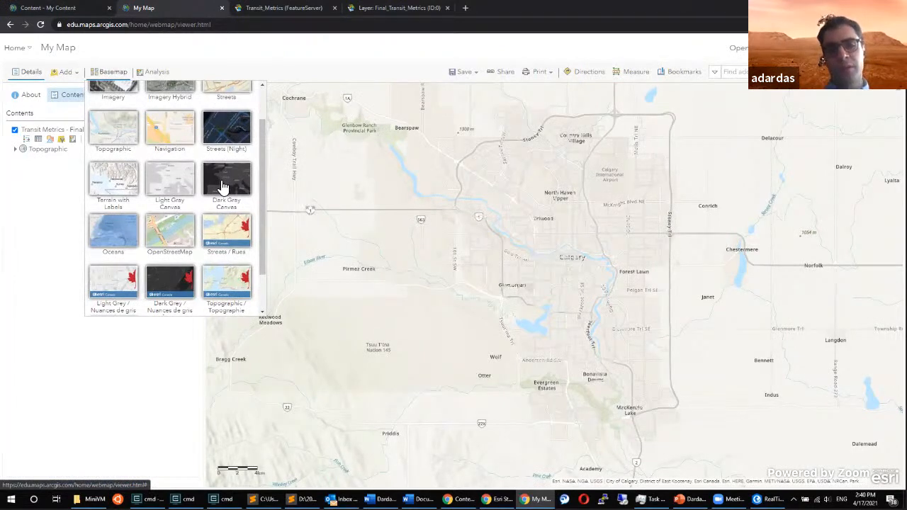
left_click(222, 186)
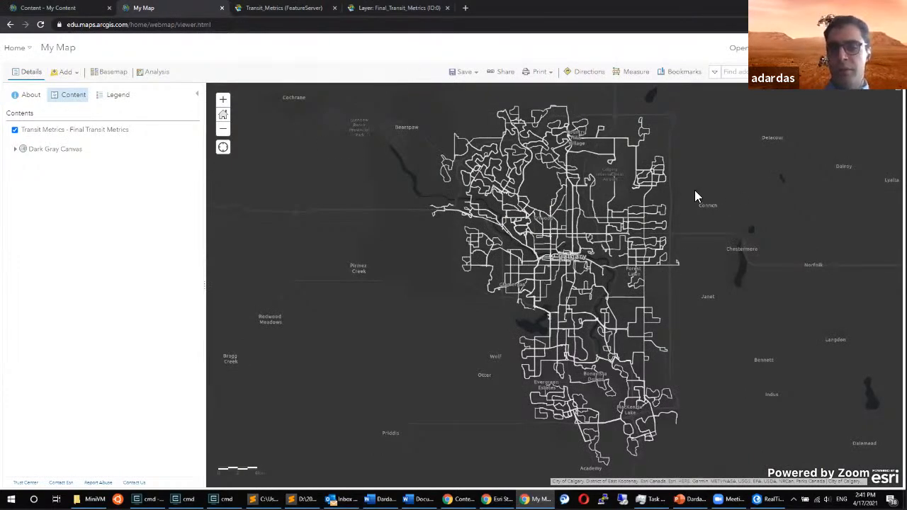
left_click_drag(714, 199, 704, 198)
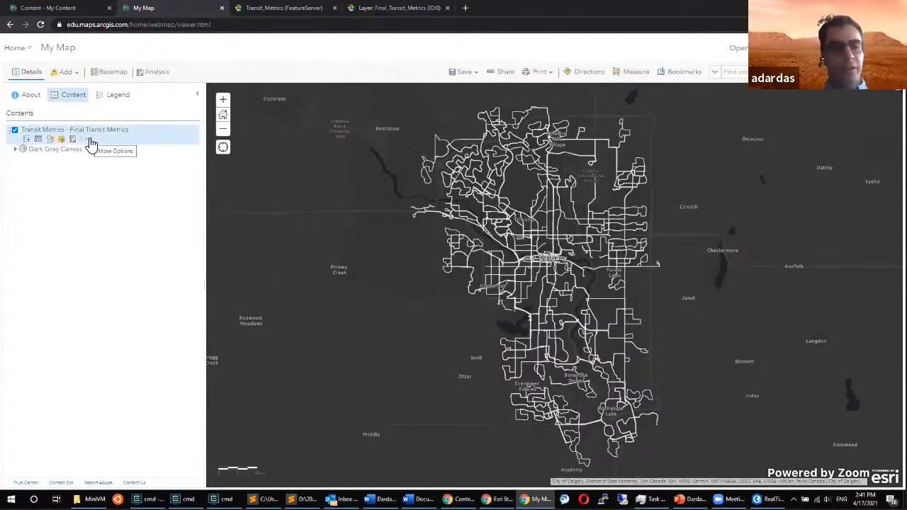
Change the style of the Final Transit Metrics layer to show the Speed_Mean attribute.
left_click(50, 143)
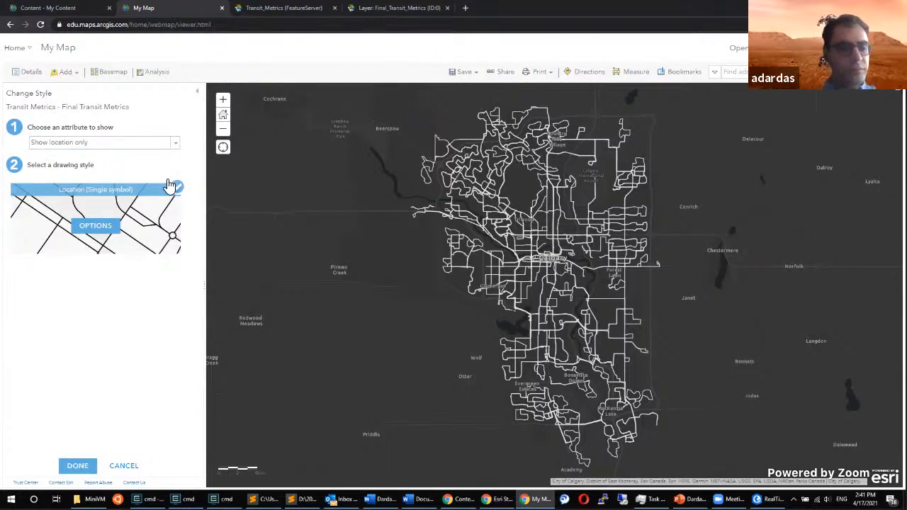
left_click(103, 230)
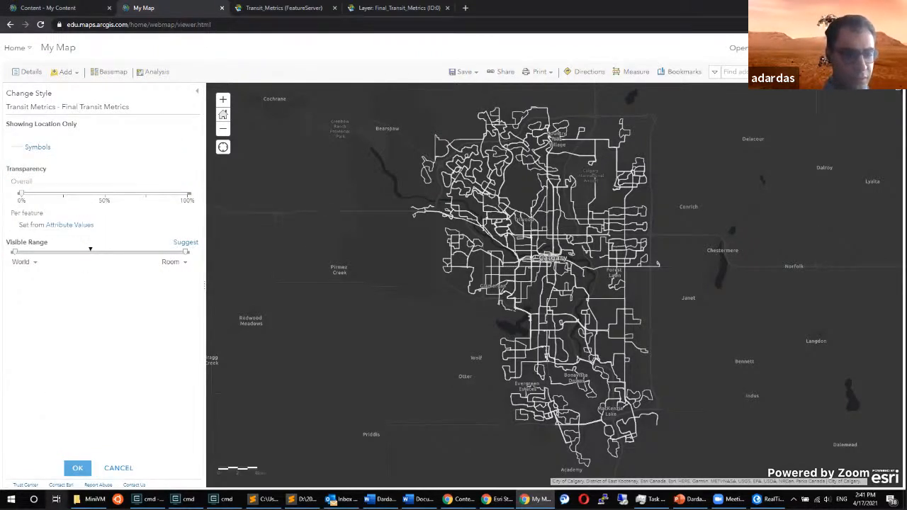
left_click(121, 468)
left_click(117, 145)
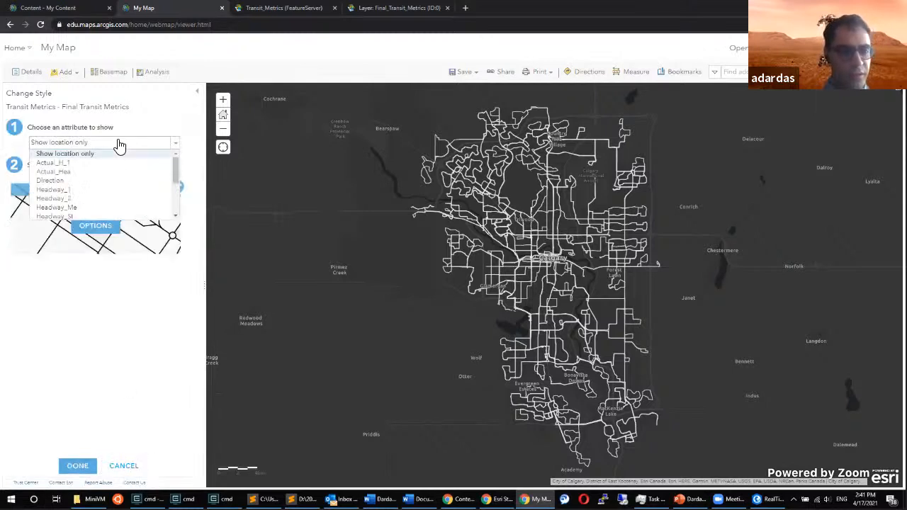
scroll(85, 160, "down", 3)
scroll(86, 162, "down", 3)
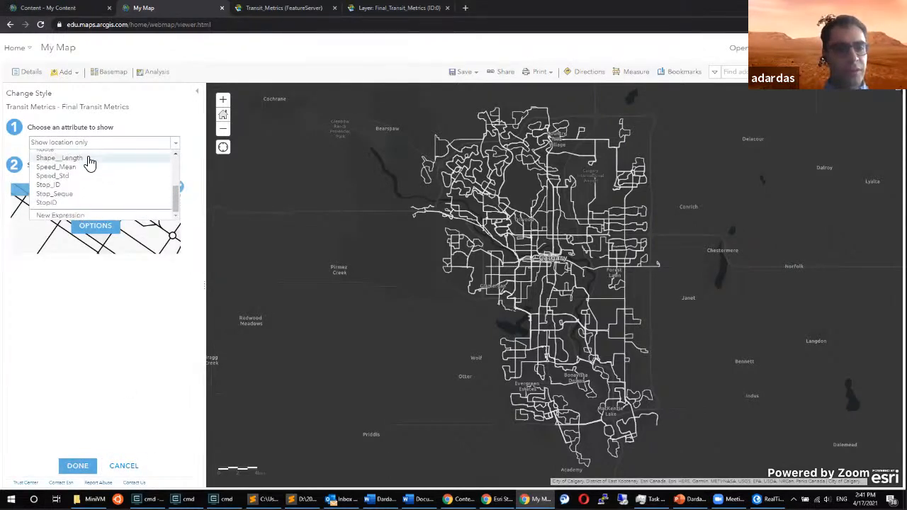
scroll(99, 175, "up", 3)
scroll(81, 184, "down", 3)
left_click(70, 167)
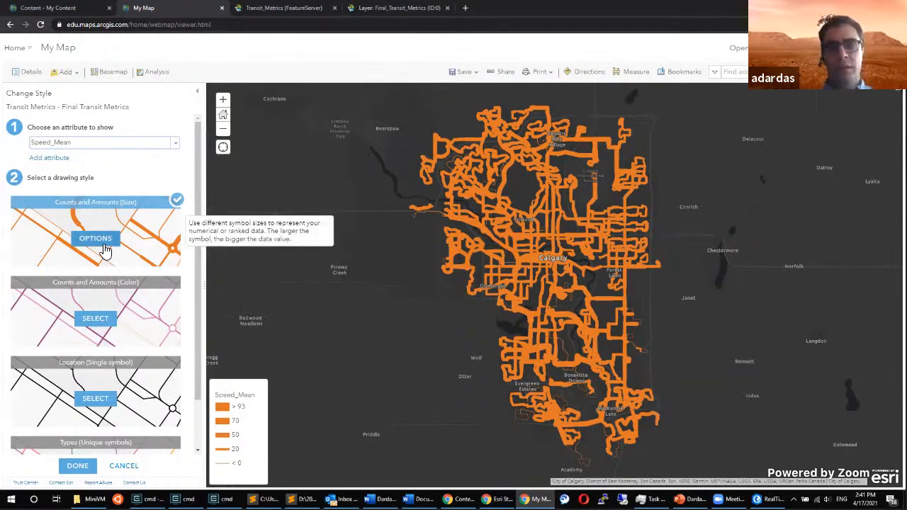
Apply the Counts and Amounts (Color) drawing style and classify the data into 5 classes using Manual Breaks.
scroll(105, 249, "down", 1)
left_click(94, 273)
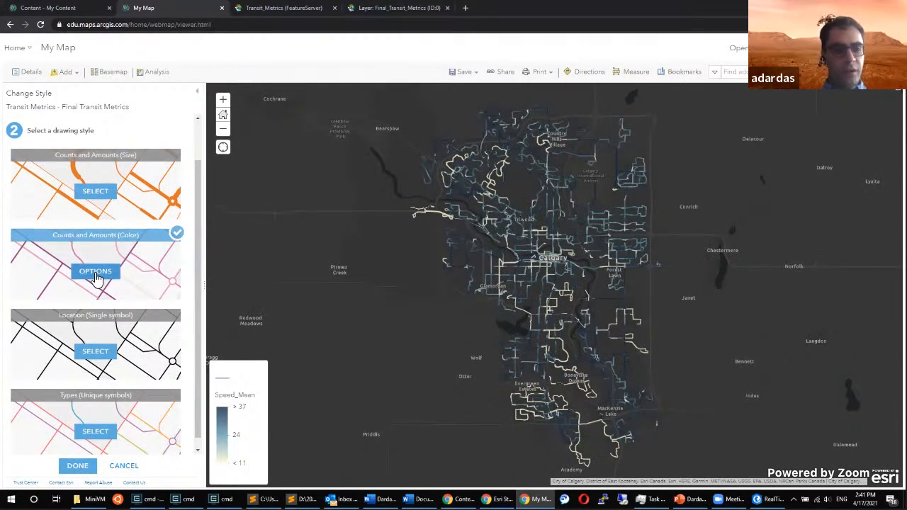
left_click(95, 273)
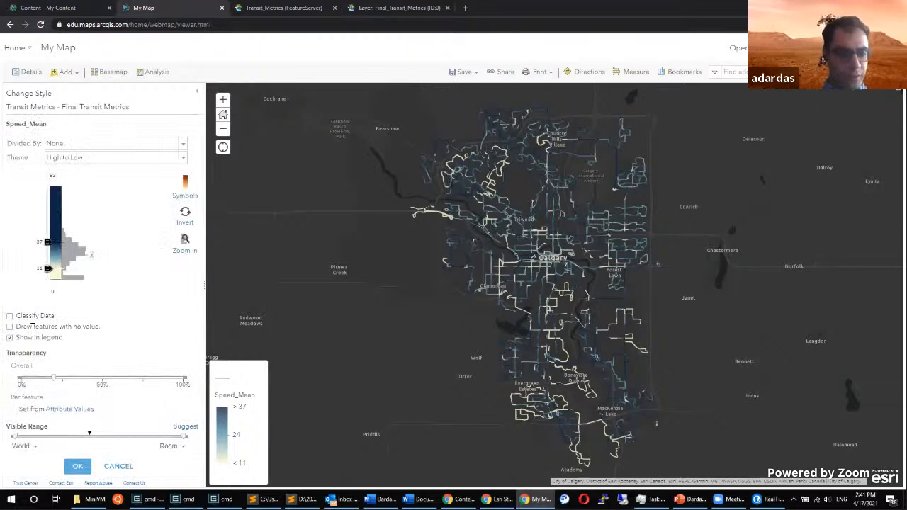
left_click(10, 317)
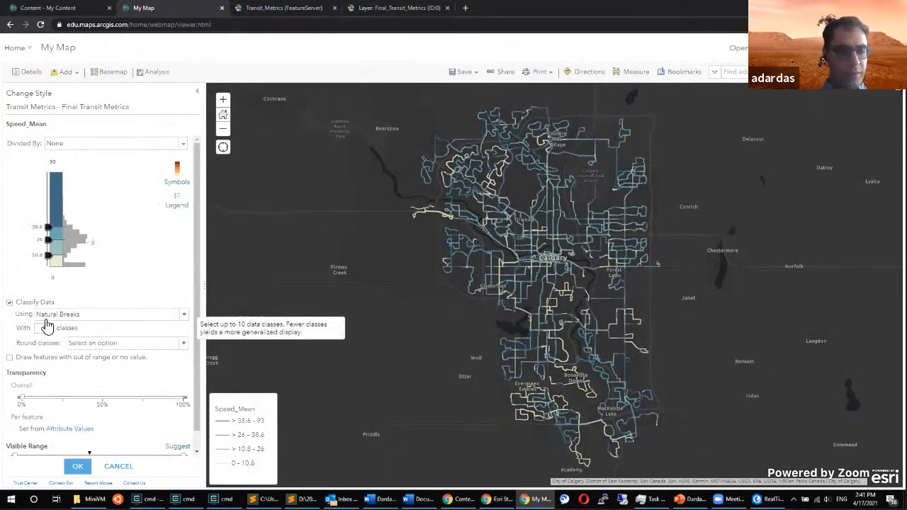
left_click(50, 325)
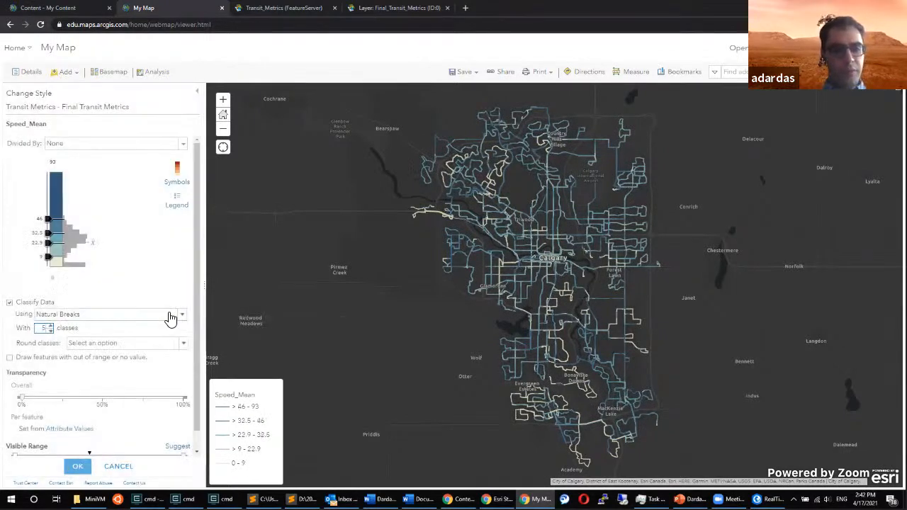
left_click(125, 321)
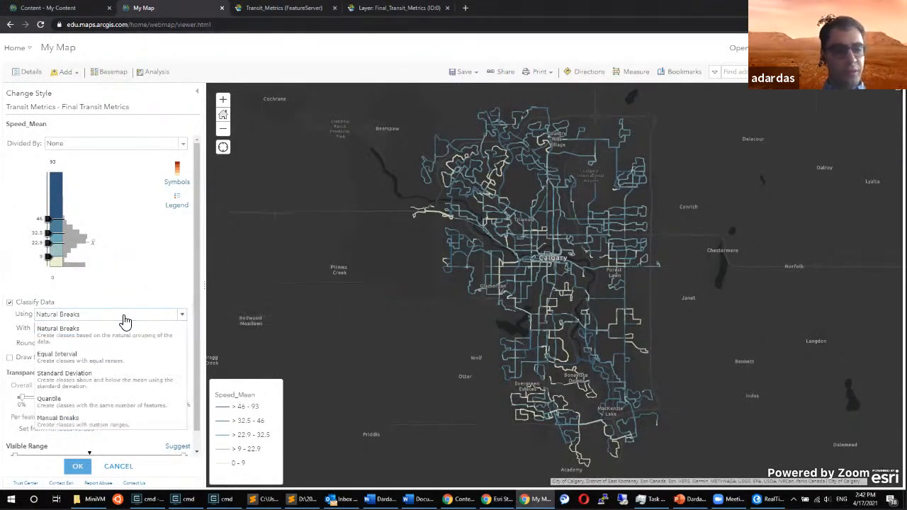
left_click(71, 420)
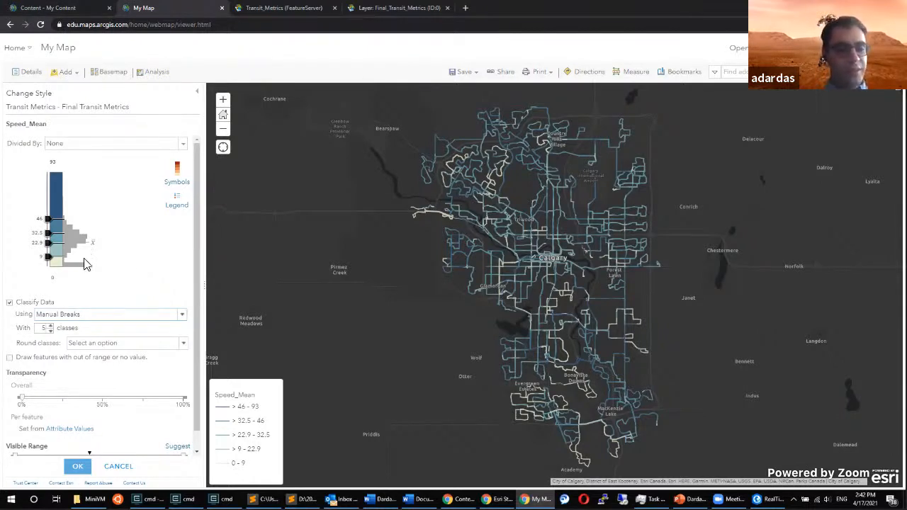
Set the four Speed_Mean class breaks to 80, 60, 40 and 20, from highest to lowest.
left_click(40, 220)
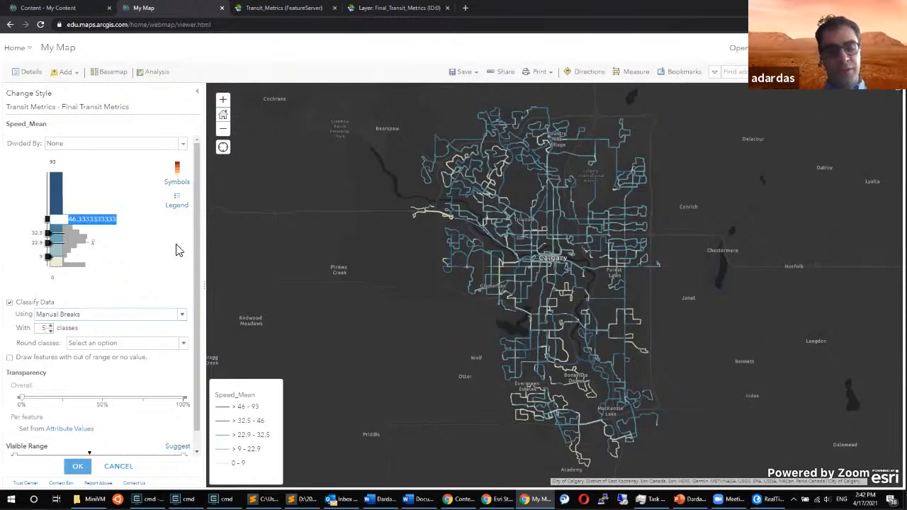
type("80")
key("Return")
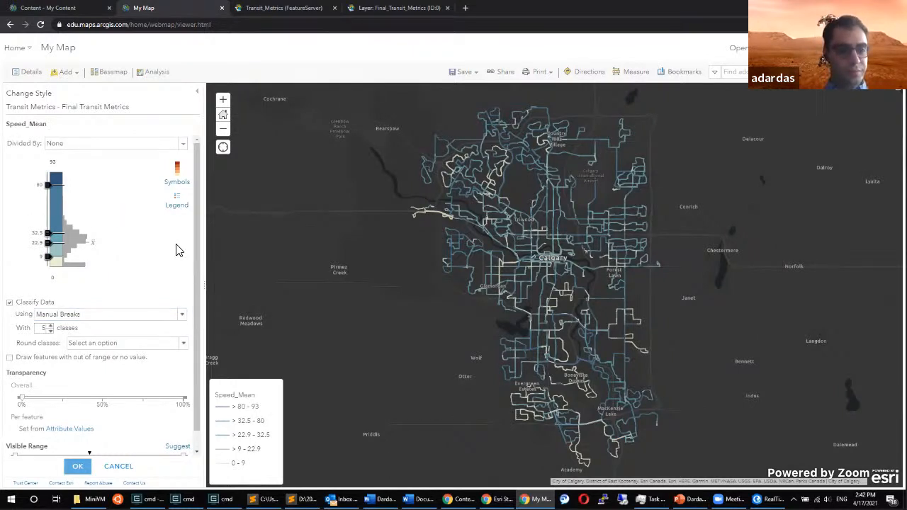
left_click(47, 234)
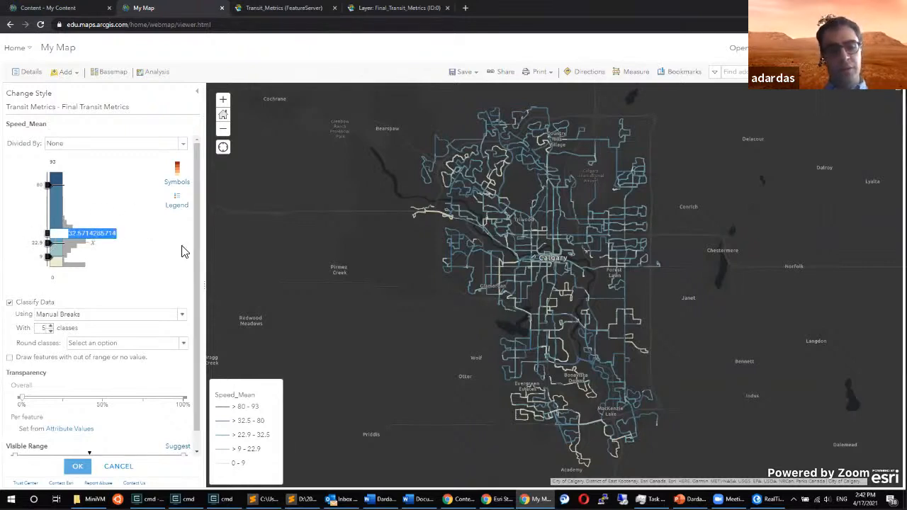
type("60")
key("Return")
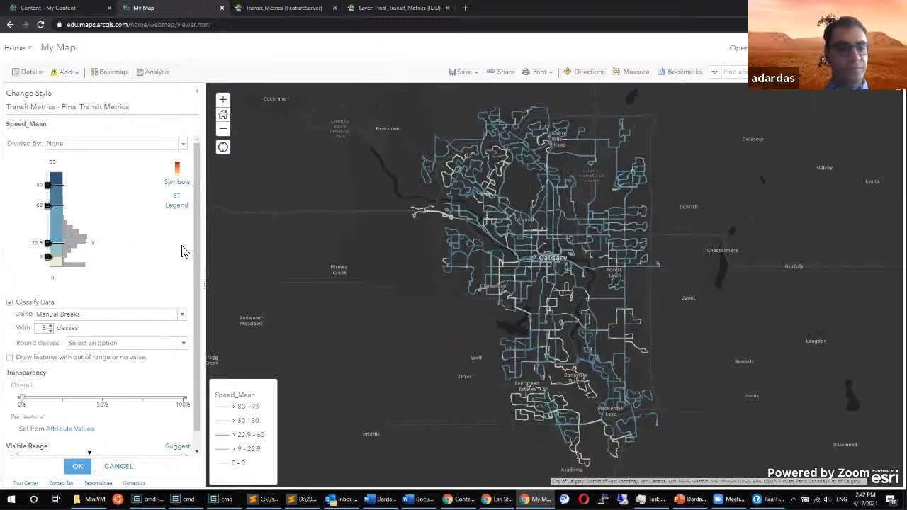
left_click(47, 244)
type("40")
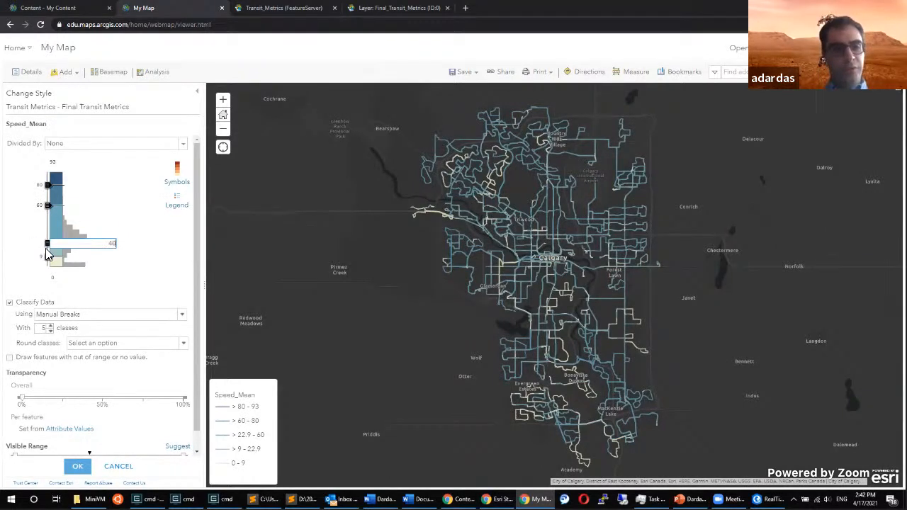
key("Return")
left_click(46, 258)
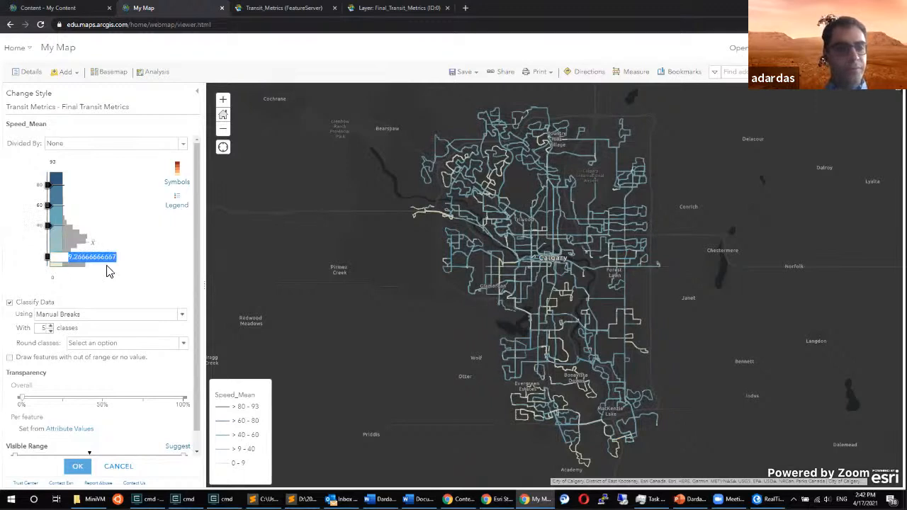
type("20")
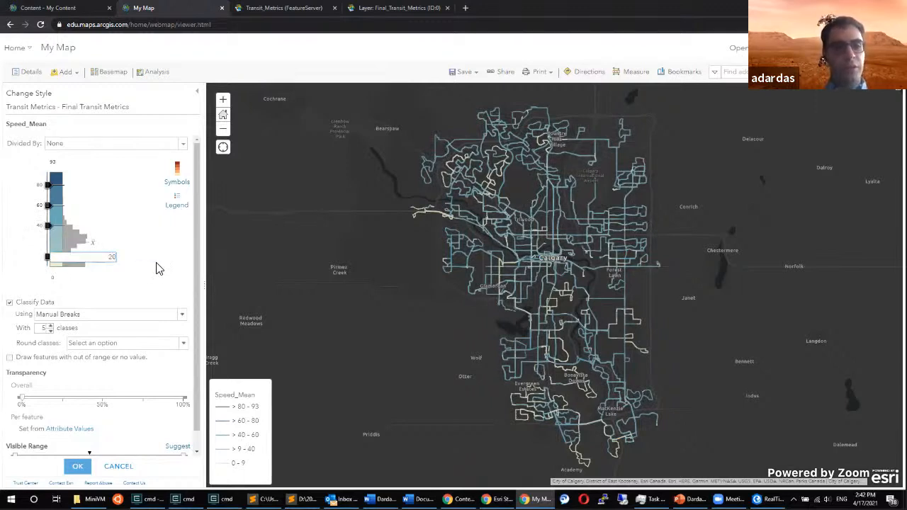
key("Return")
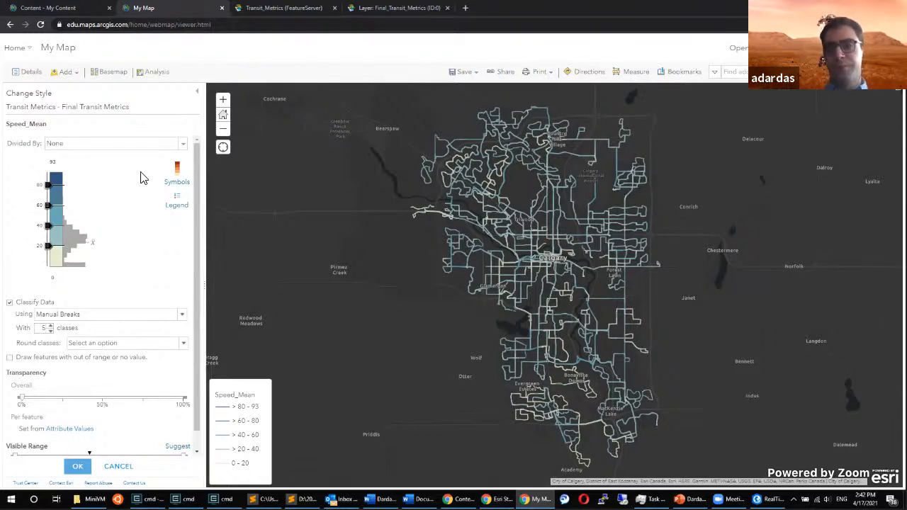
Change the line symbols' color ramp to one running from green for the highest speeds through yellow to red for the lowest.
left_click(176, 182)
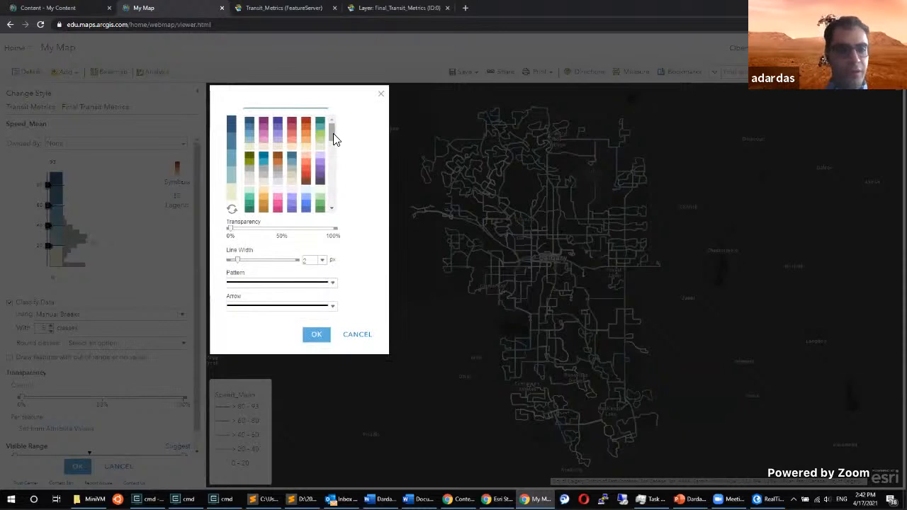
left_click_drag(333, 133, 335, 204)
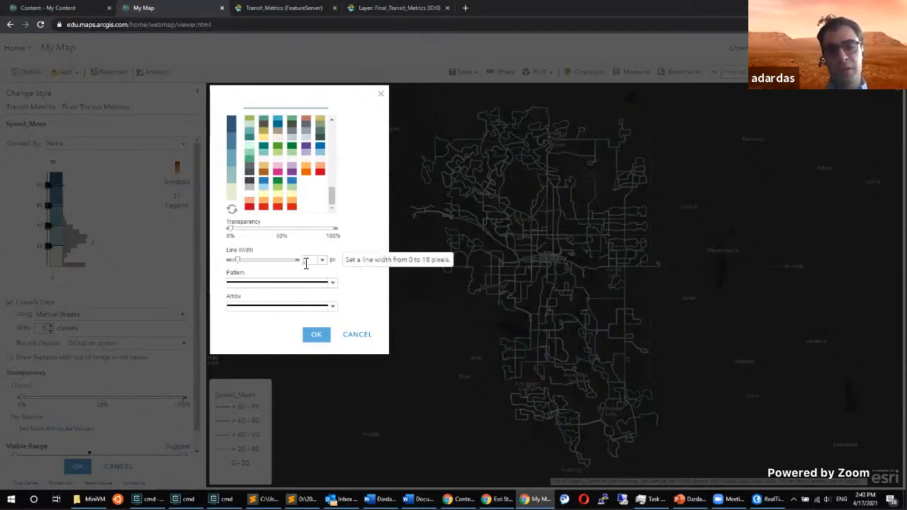
left_click(282, 205)
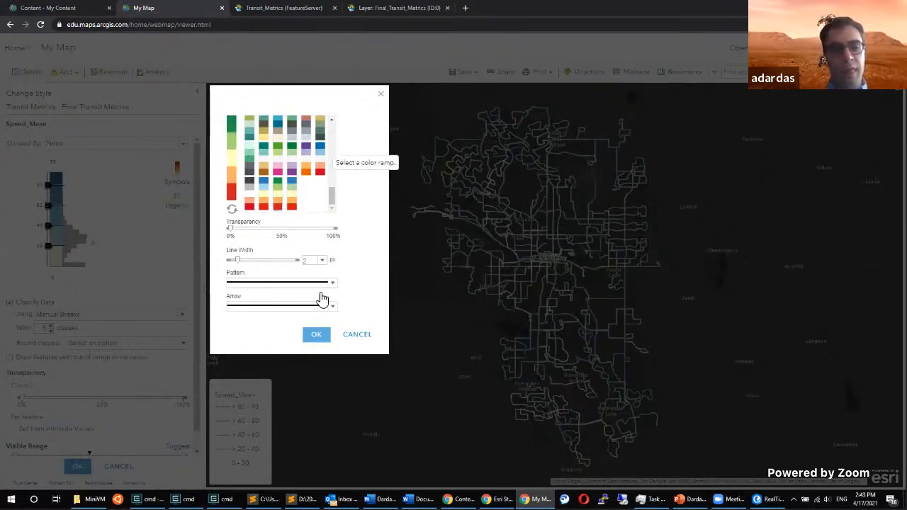
left_click(320, 335)
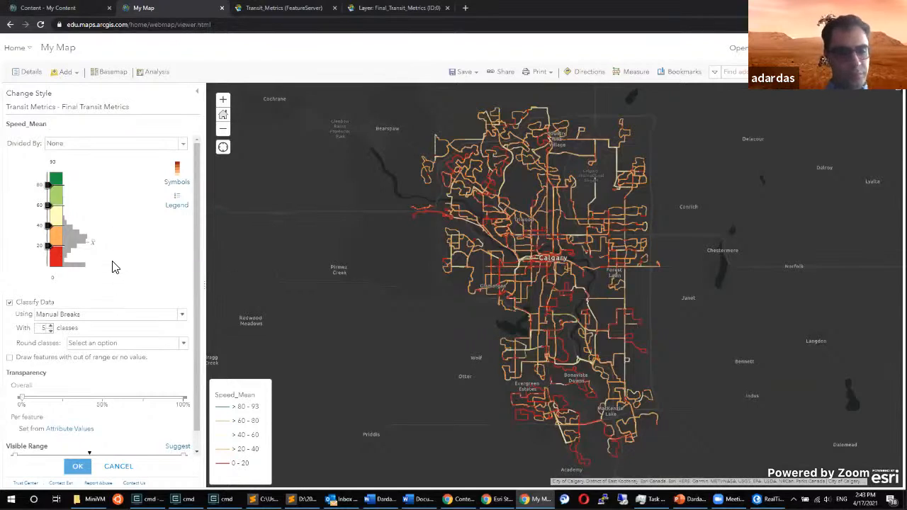
scroll(117, 269, "down", 1)
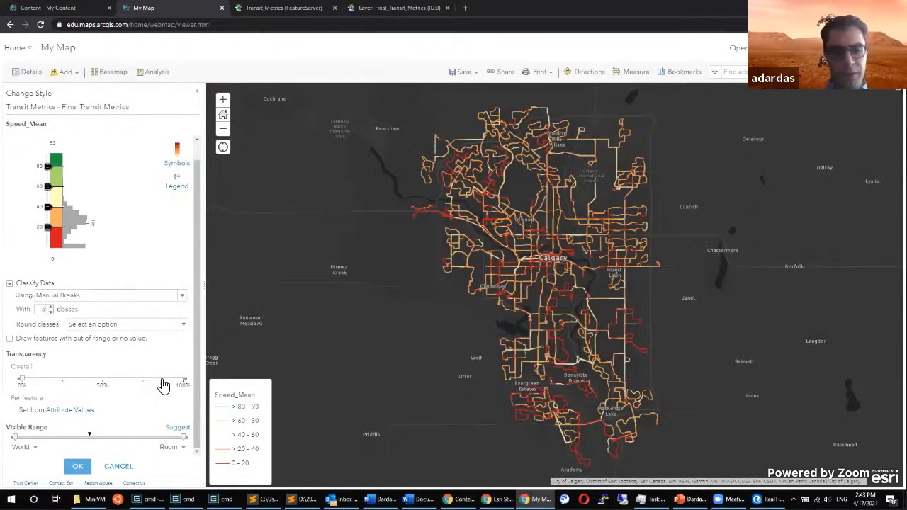
Set the upper limit of the Speed_Mean range to 100 and apply the finished style to the layer.
scroll(162, 286, "up", 1)
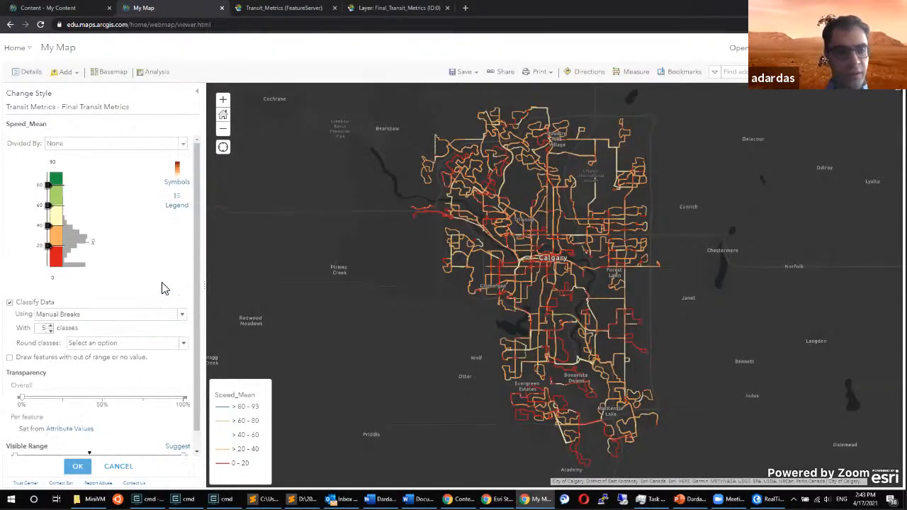
left_click(68, 163)
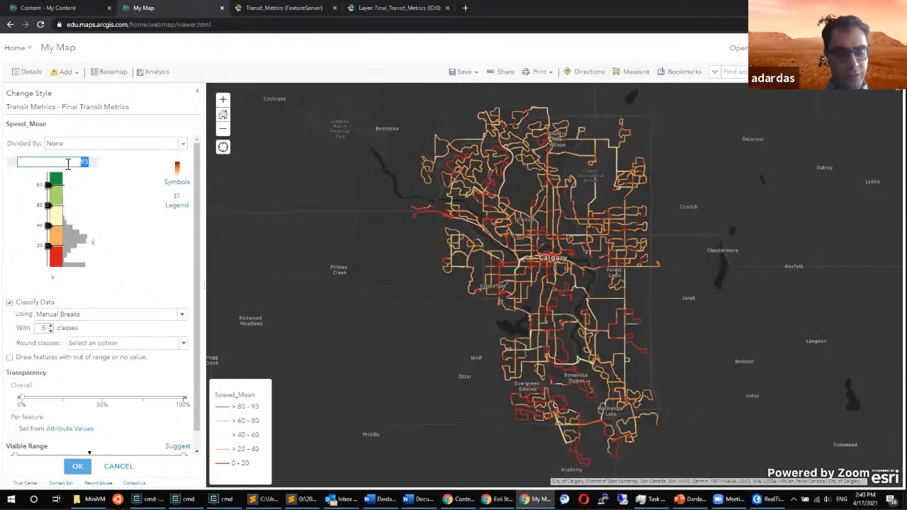
left_click(154, 290)
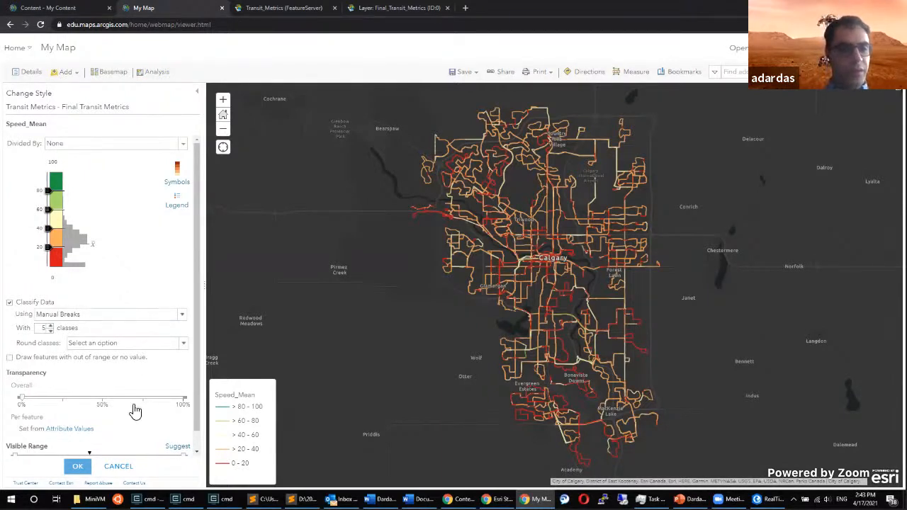
scroll(140, 243, "down", 1)
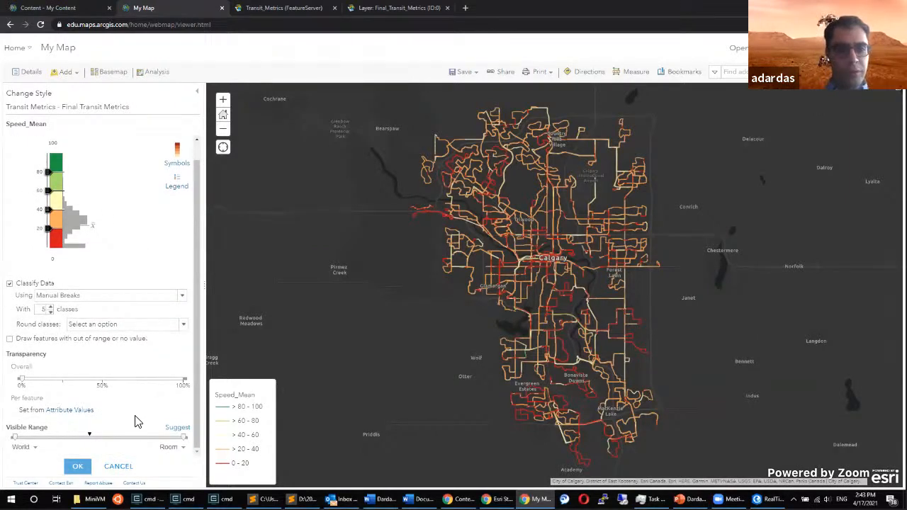
left_click(74, 468)
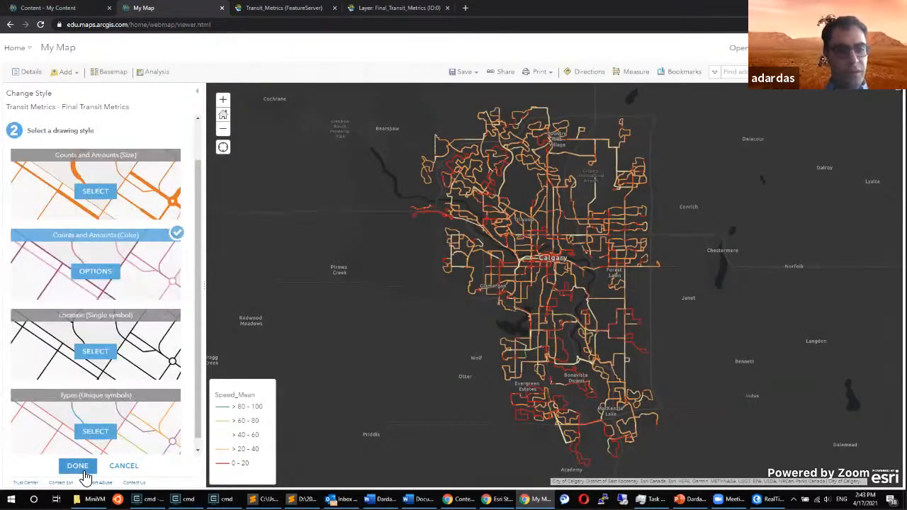
left_click(82, 469)
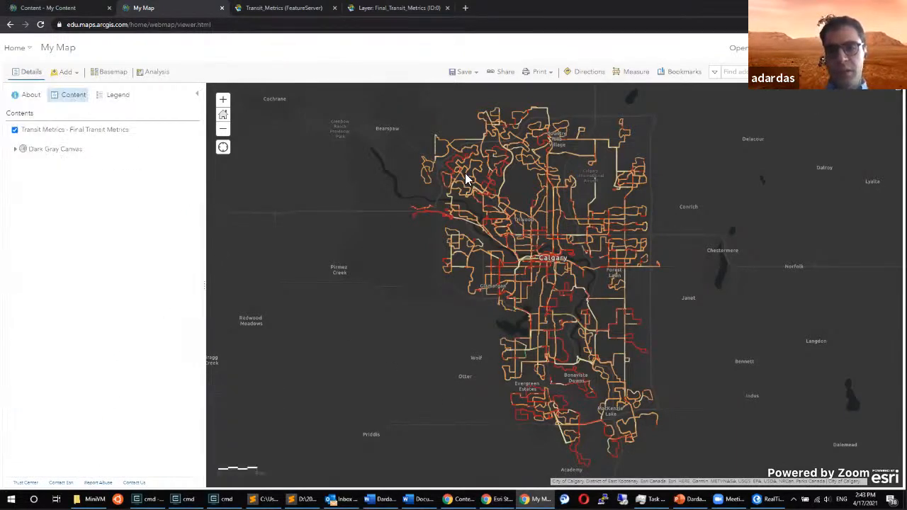
Inspect the pop-up attributes of the overlapping route segments near Glamorgan, including mean speed, headway, direction and route.
left_click_drag(691, 255, 693, 279)
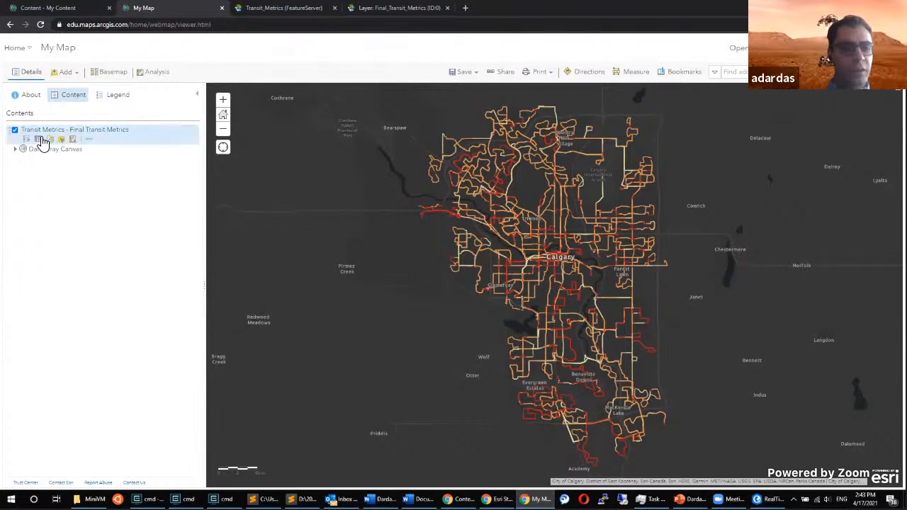
left_click(89, 140)
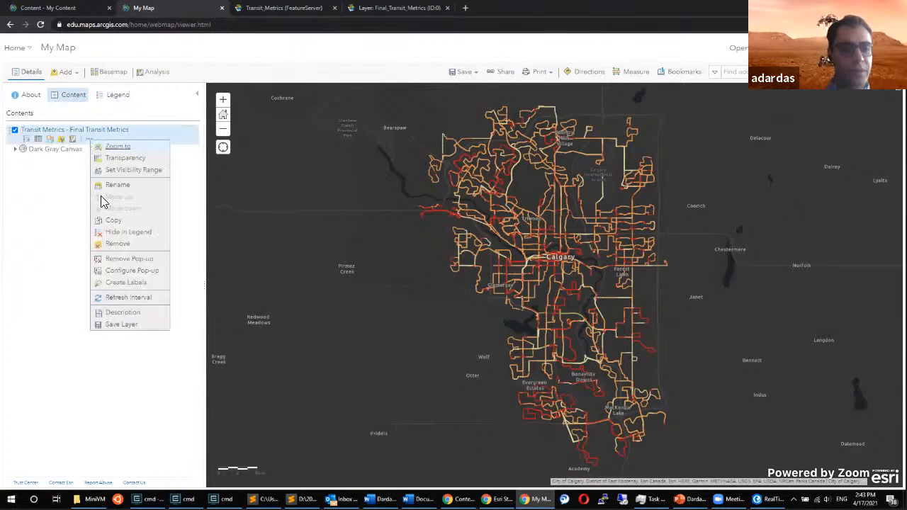
left_click(505, 273)
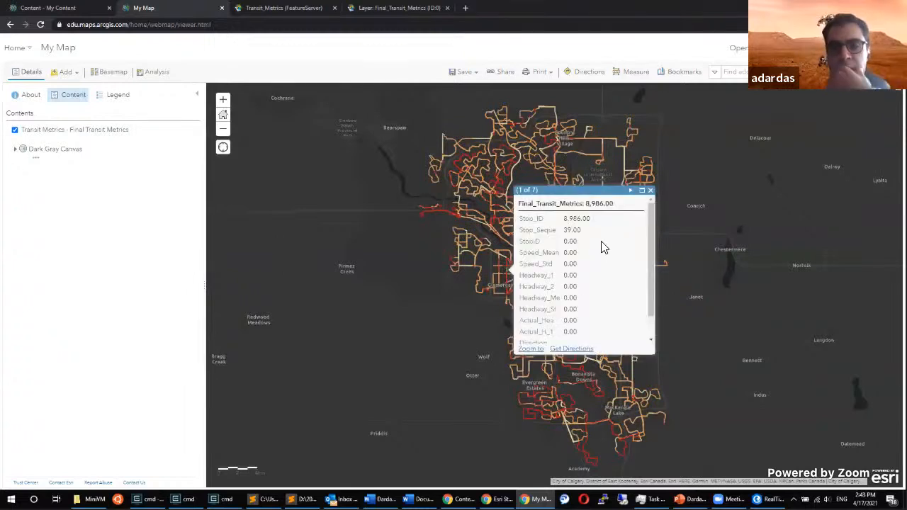
scroll(611, 237, "down", 2)
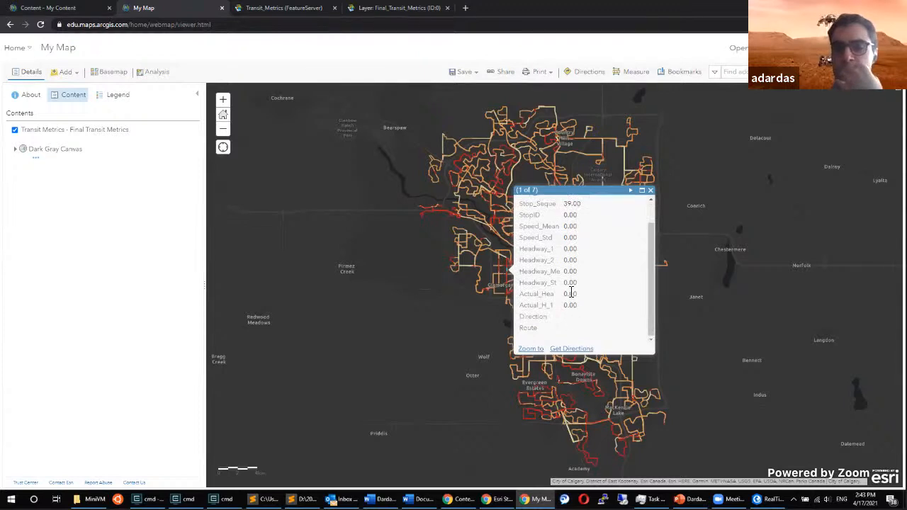
scroll(571, 292, "up", 2)
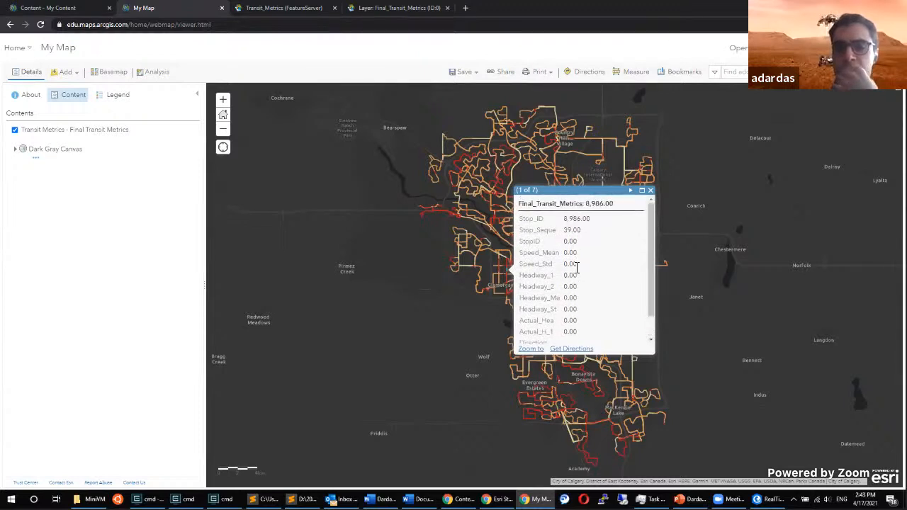
left_click(630, 192)
left_click(631, 193)
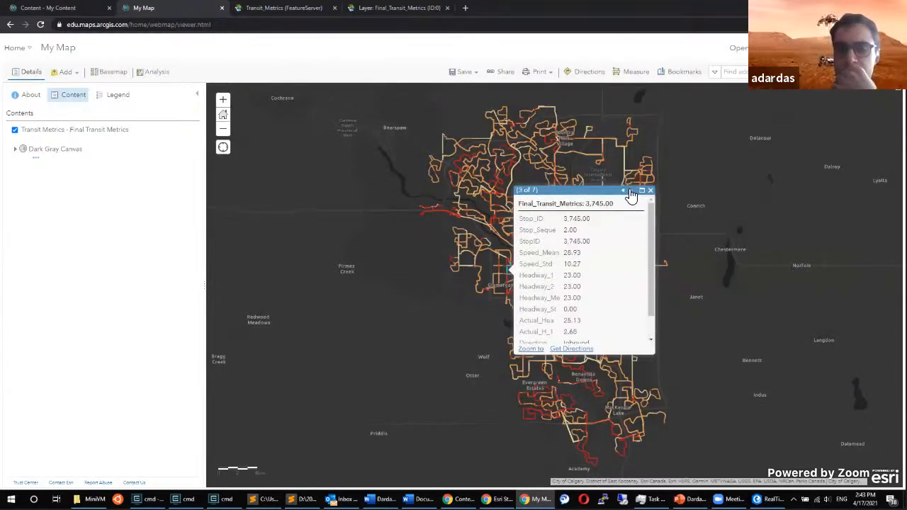
scroll(607, 253, "down", 2)
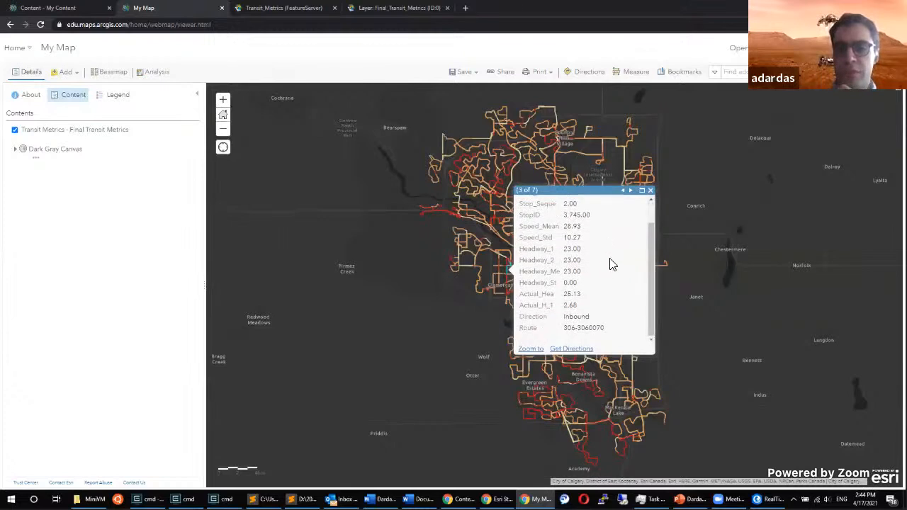
scroll(603, 238, "up", 2)
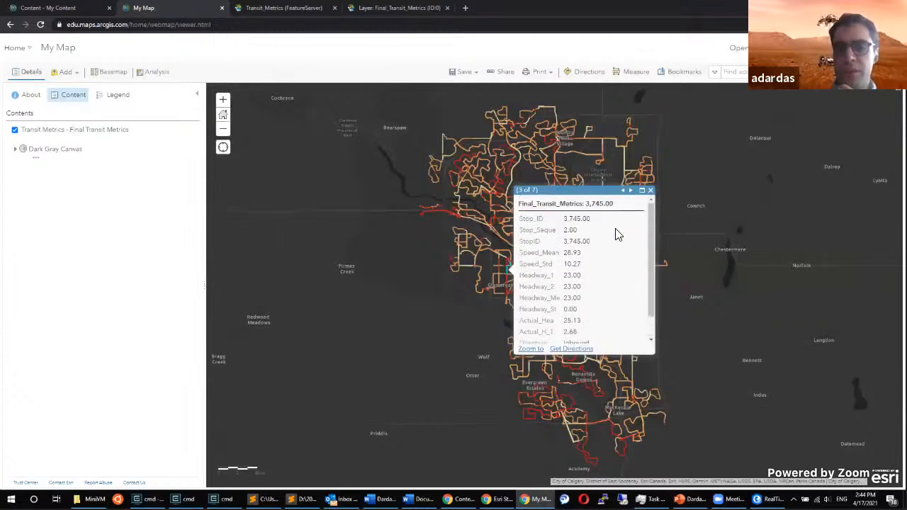
left_click(650, 192)
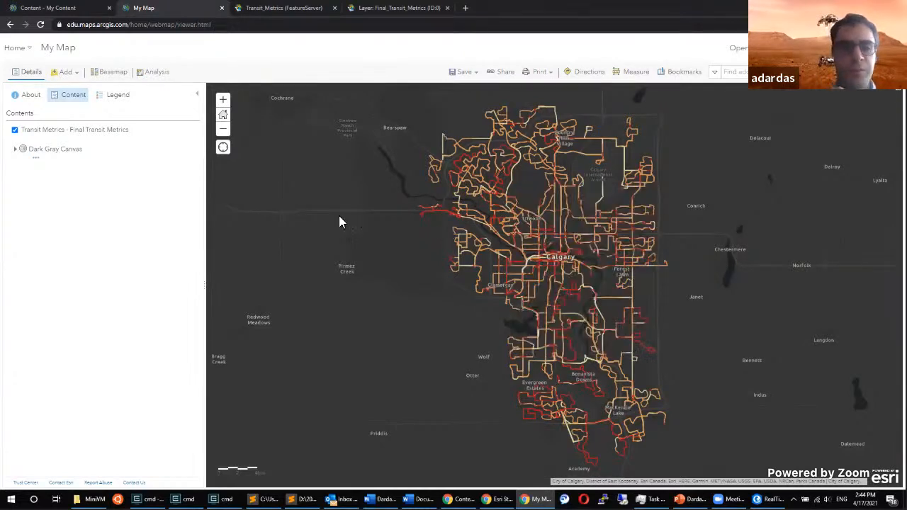
Review which field attributes the Final Transit Metrics pop-up displays, along with its expression and media options, and accept the configuration.
left_click(89, 139)
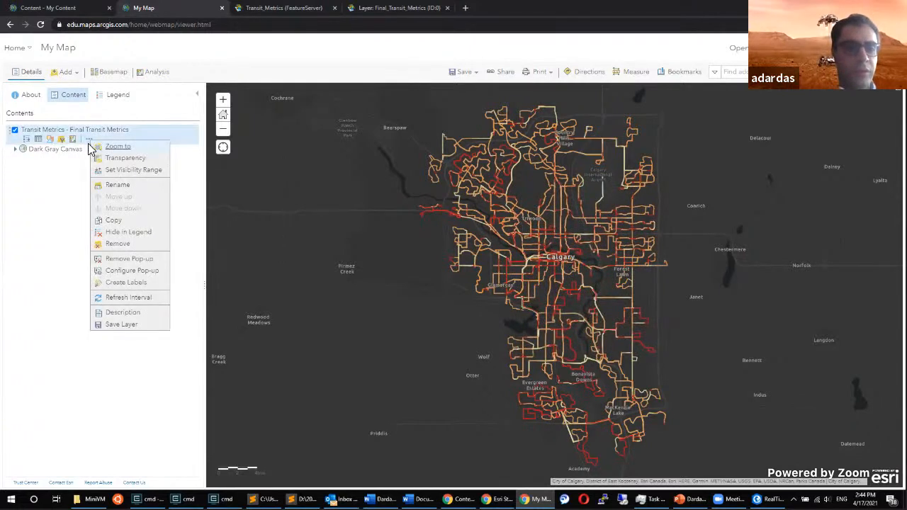
left_click(141, 275)
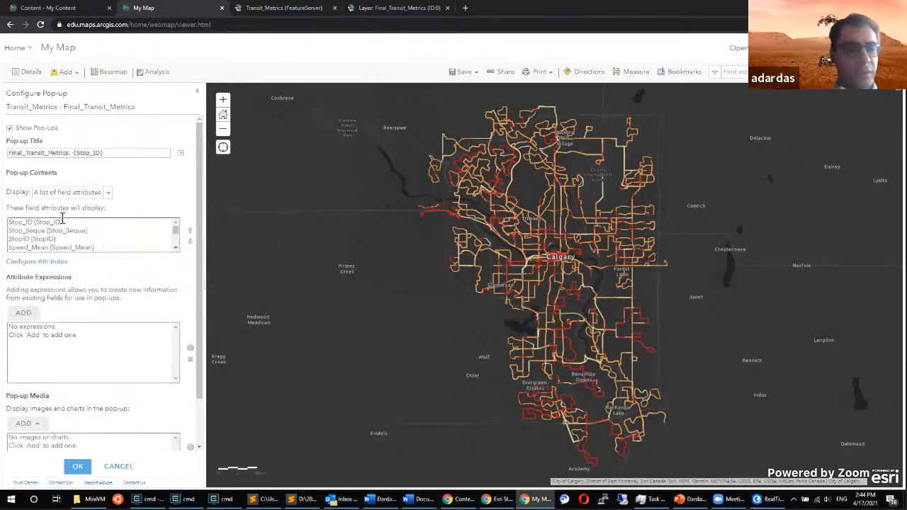
left_click(41, 262)
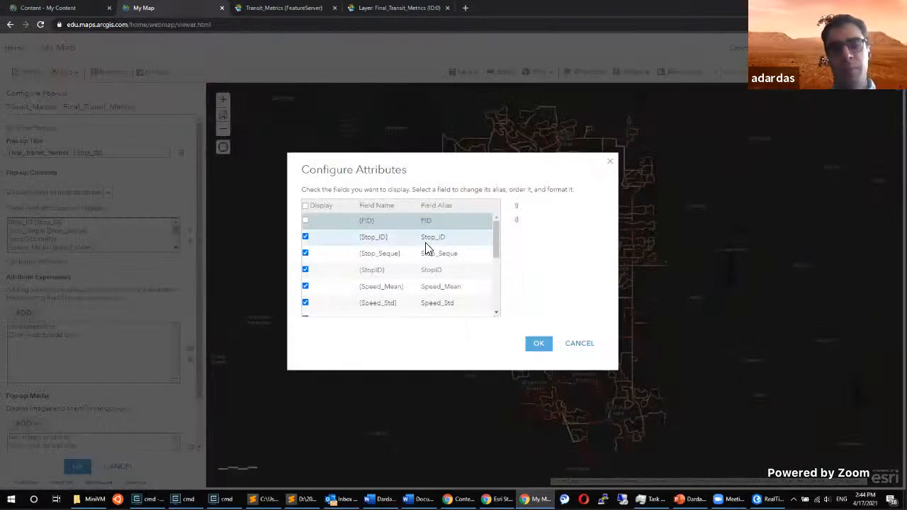
scroll(374, 251, "down", 1)
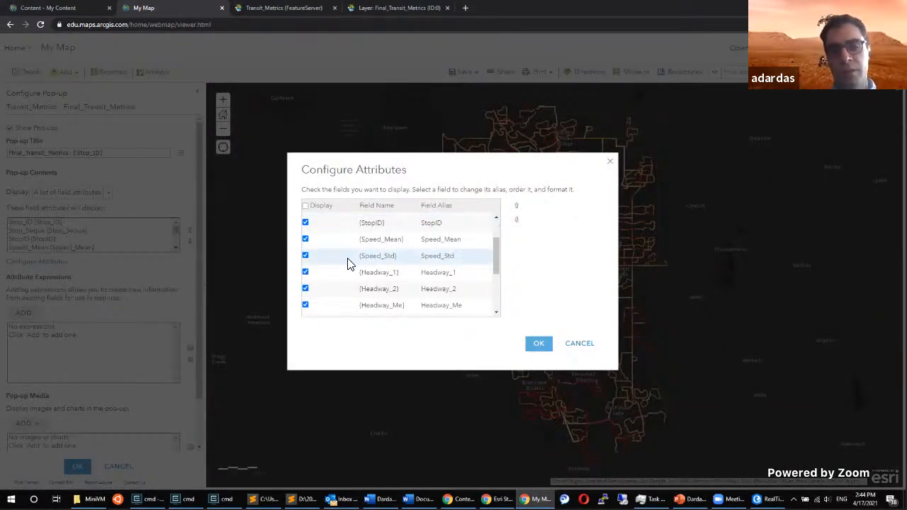
scroll(347, 264, "down", 1)
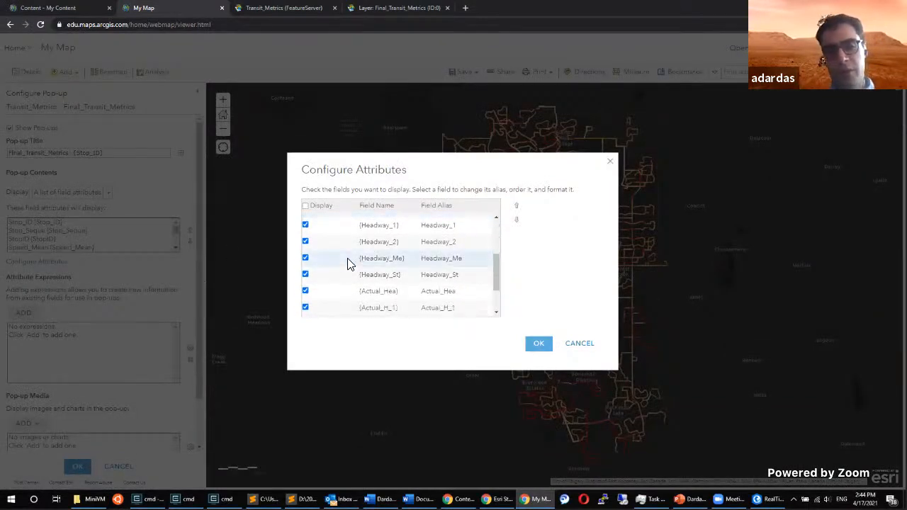
scroll(348, 263, "down", 2)
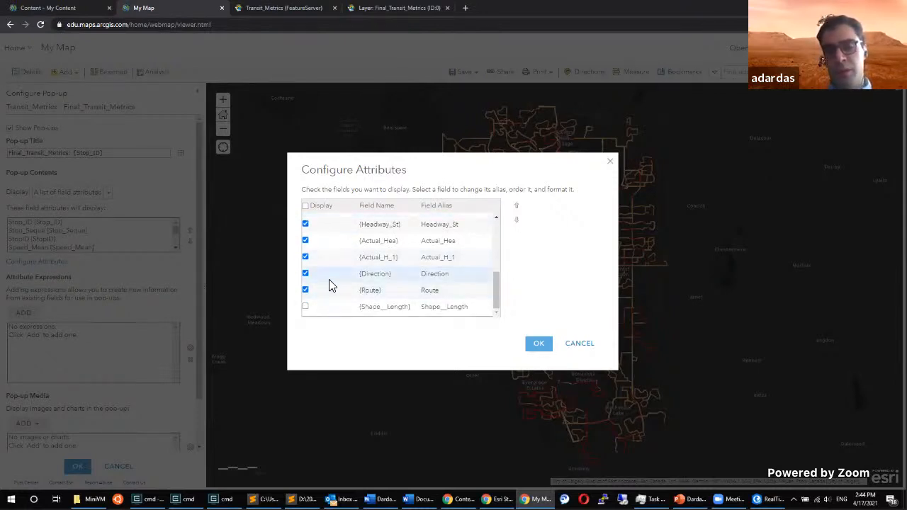
scroll(329, 285, "up", 2)
scroll(329, 280, "up", 1)
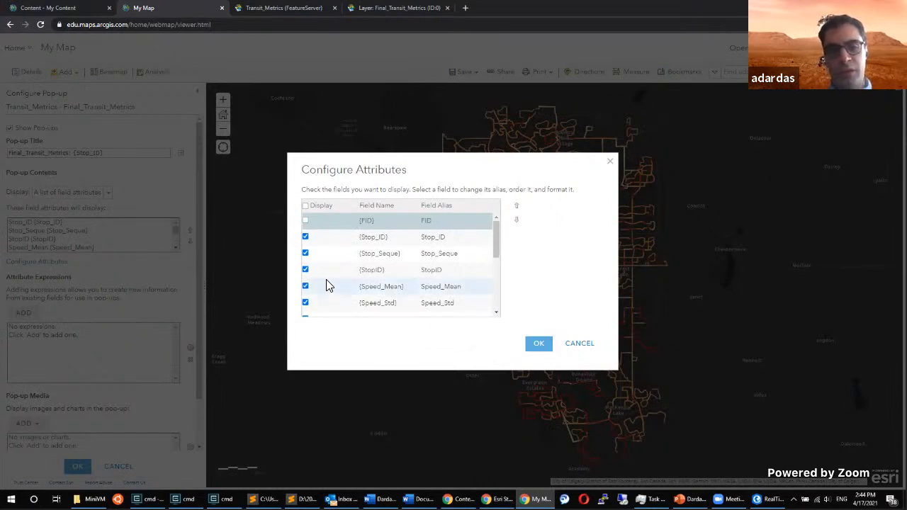
scroll(359, 257, "down", 1)
scroll(354, 259, "down", 5)
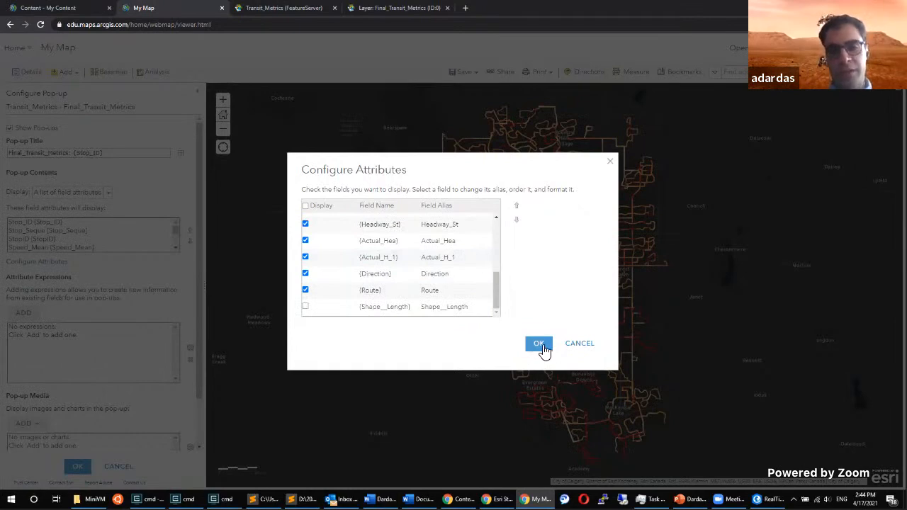
left_click(538, 344)
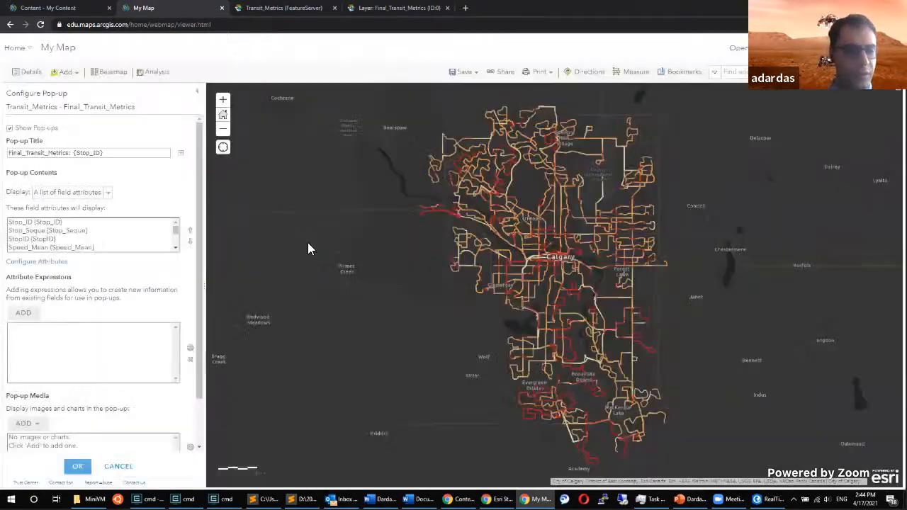
scroll(162, 293, "down", 1)
scroll(163, 292, "down", 1)
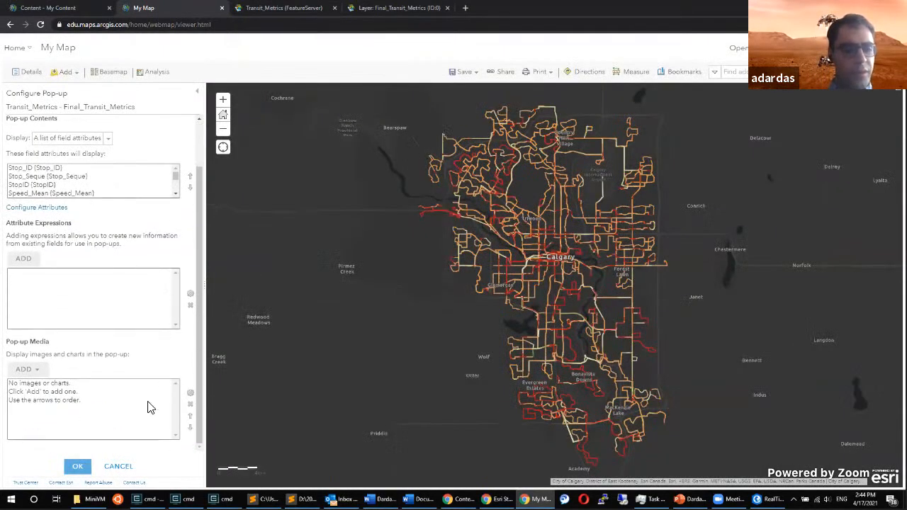
left_click(81, 467)
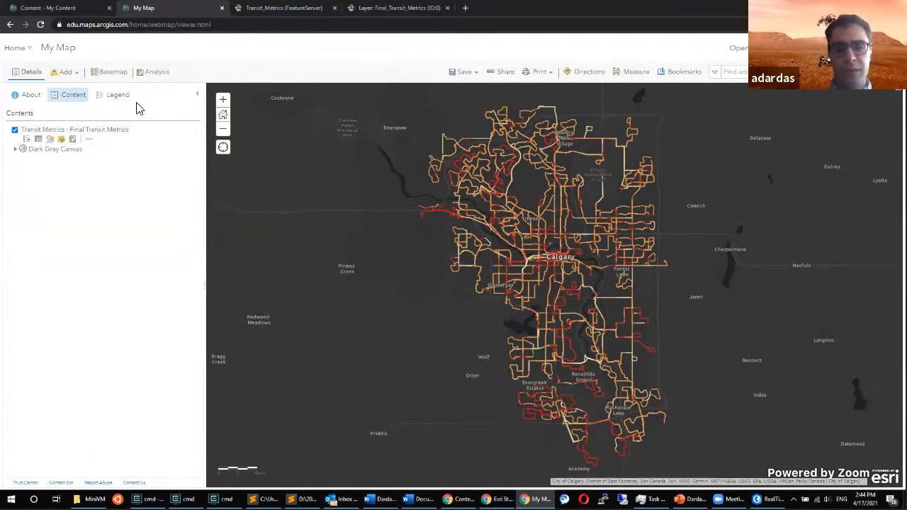
Start saving the web map and give it the title Transit_Metrics.
left_click(462, 72)
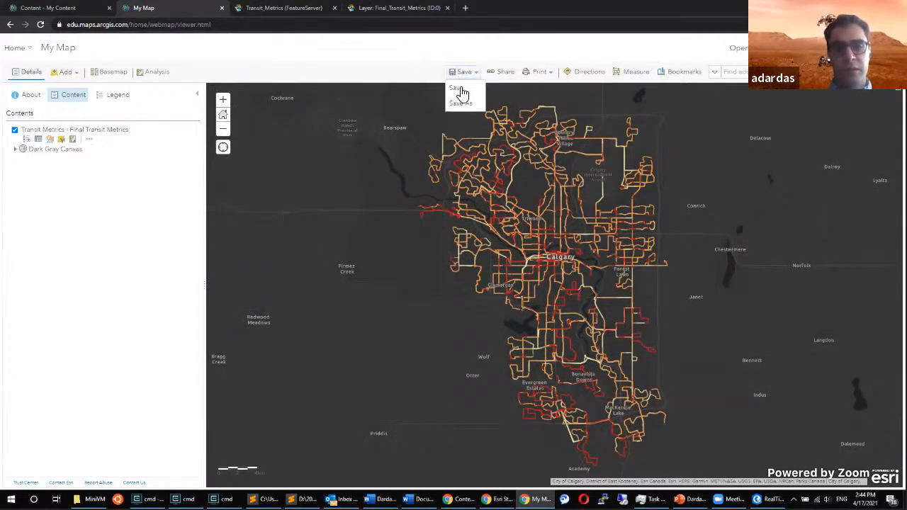
left_click(457, 89)
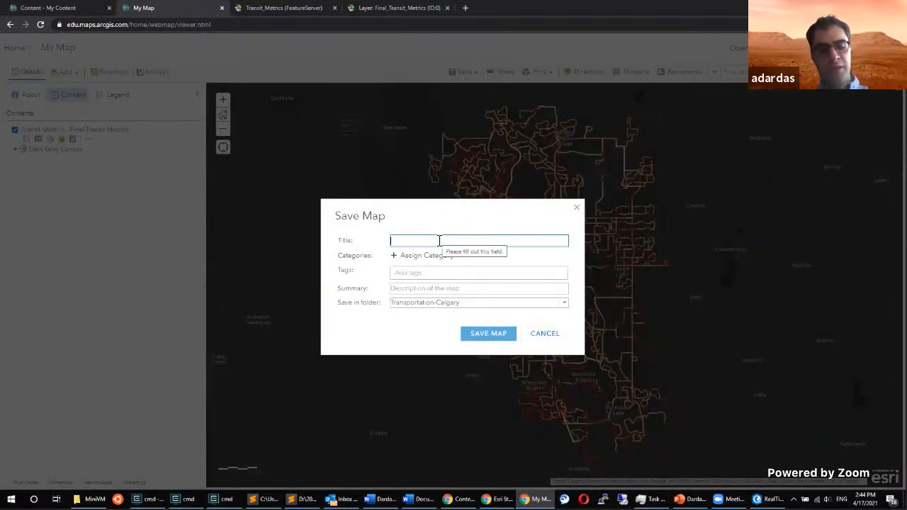
type("Transit_Metrics")
key("Tab")
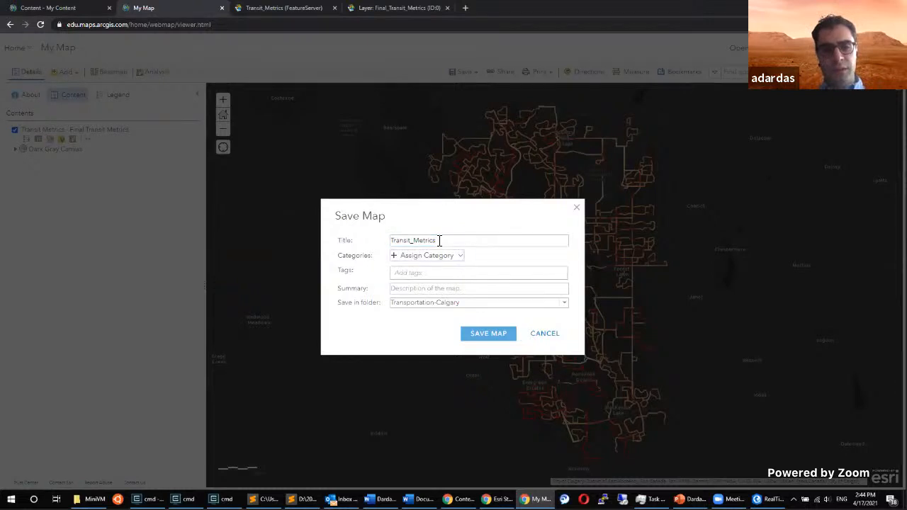
Add the tags Transit, Calgary and Metrics and save the map in the Transportation-Calgary folder.
key("Tab")
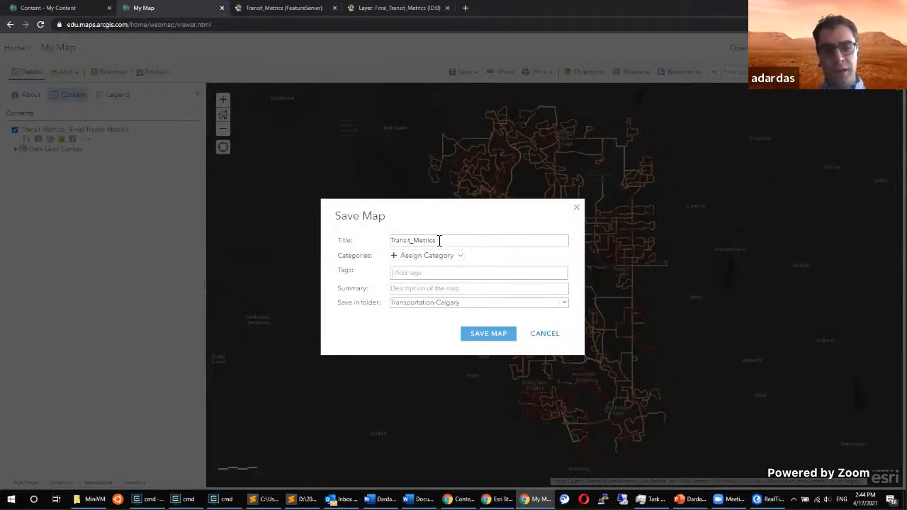
type("Transit")
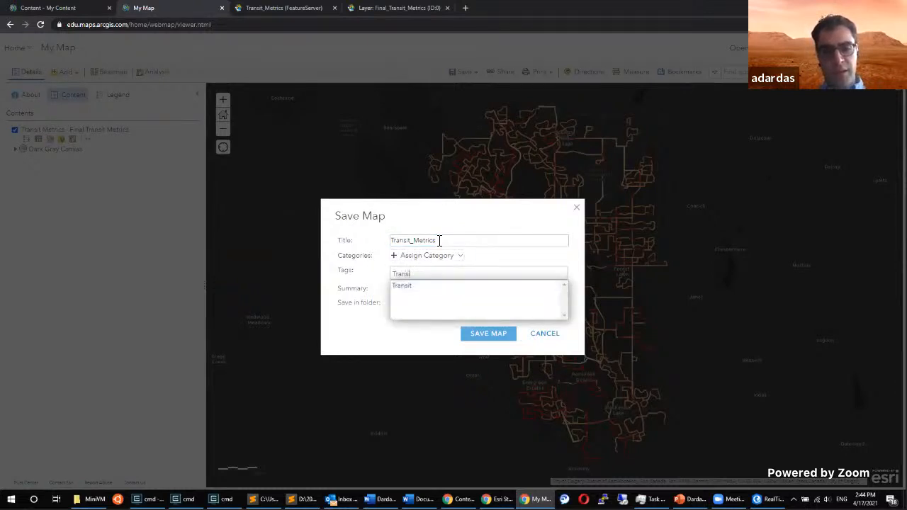
key("Return")
type("Calgary")
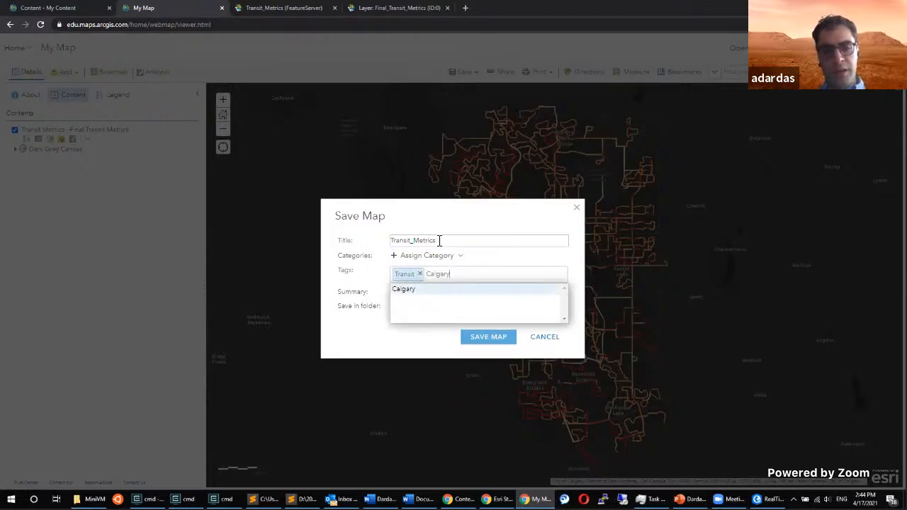
key("Return")
type("Metrics")
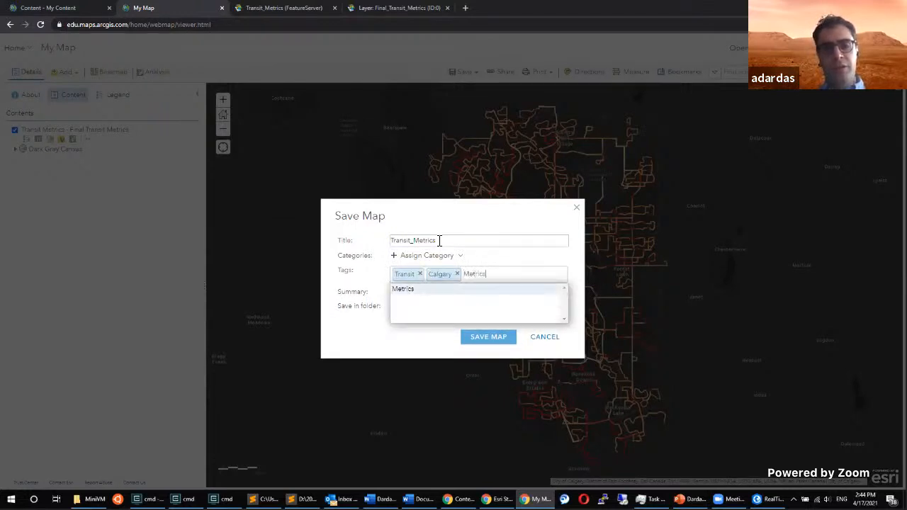
key("Return")
left_click(443, 307)
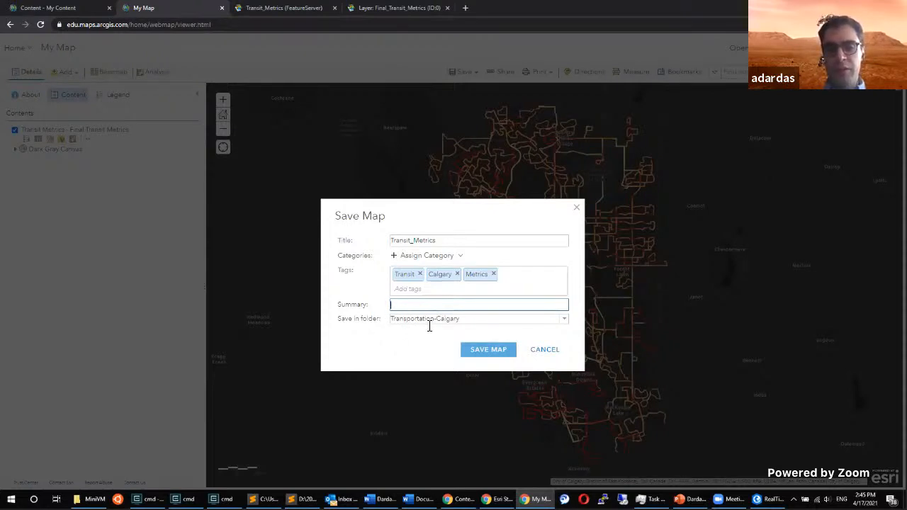
left_click(484, 350)
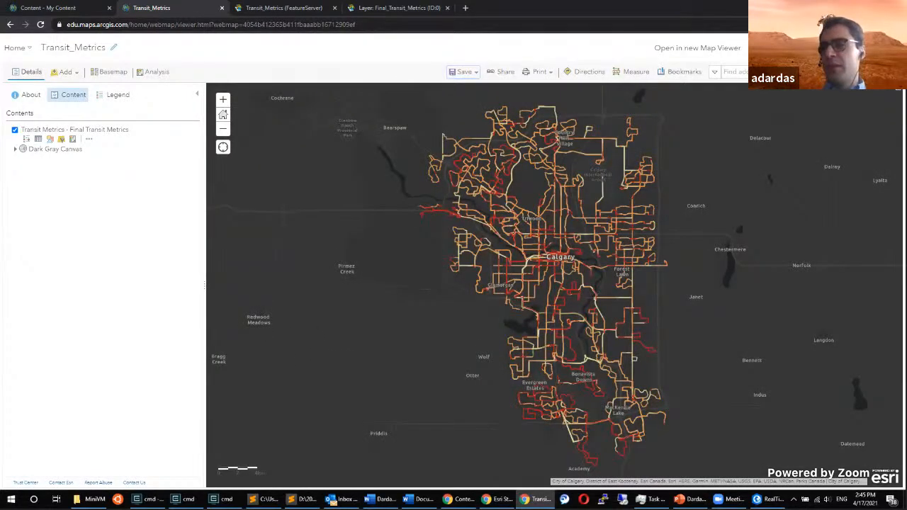
Leave the saved web map for the Content page and launch ArcGIS Dashboards.
key("alt+Tab")
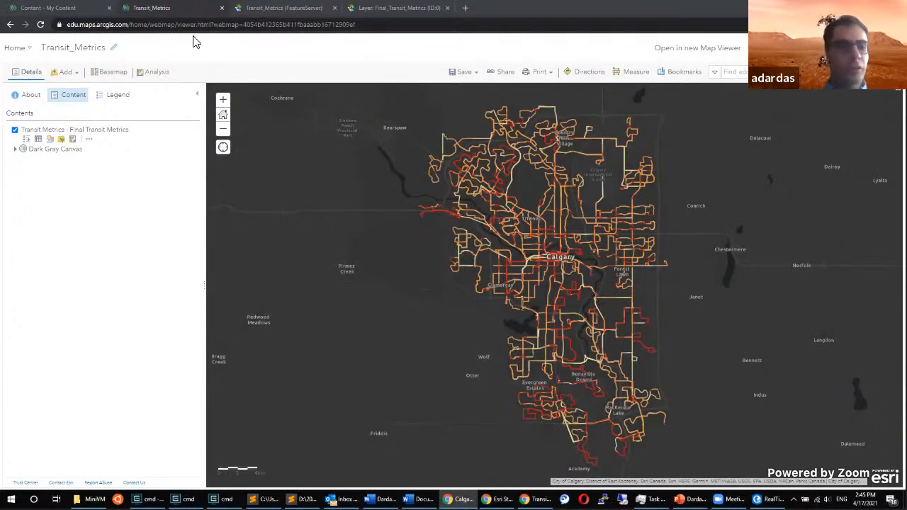
left_click(23, 49)
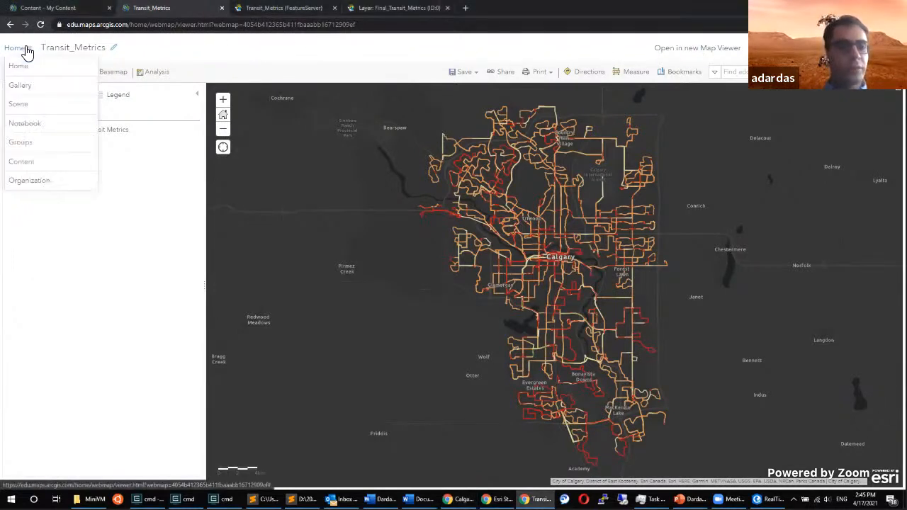
left_click(44, 164)
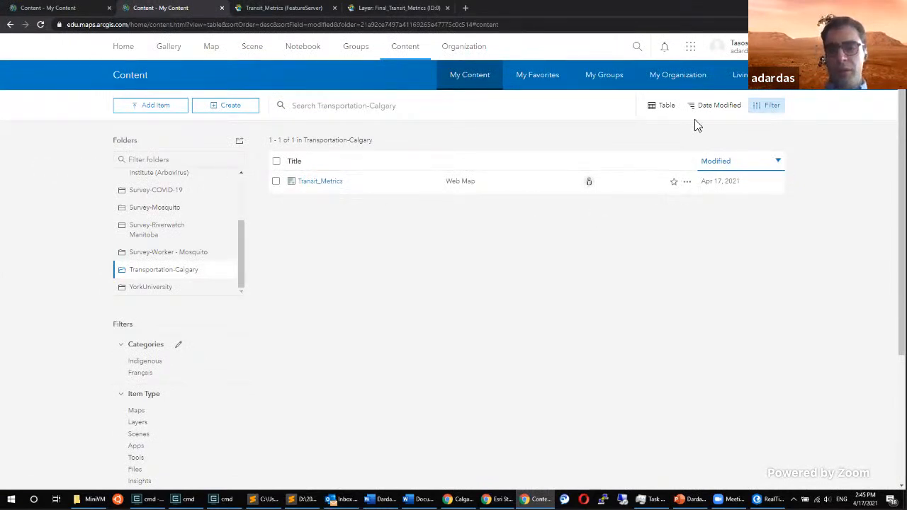
left_click(693, 48)
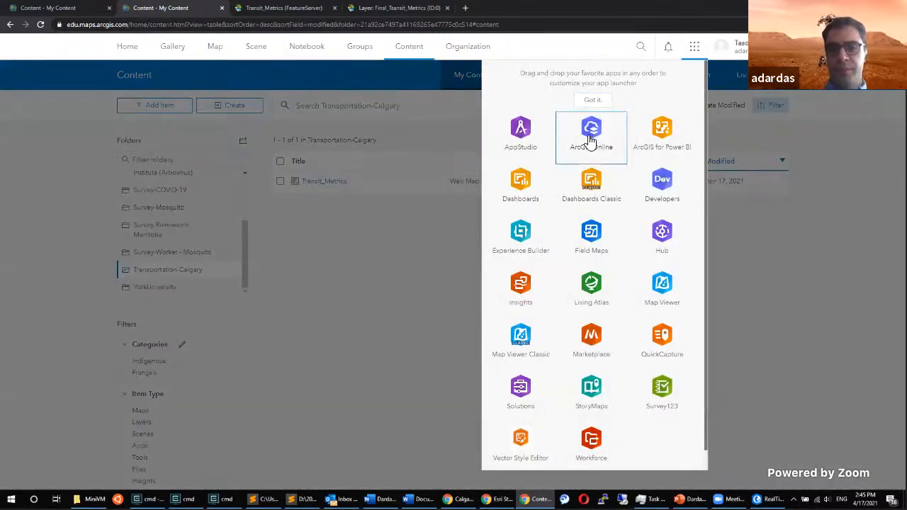
left_click(530, 201)
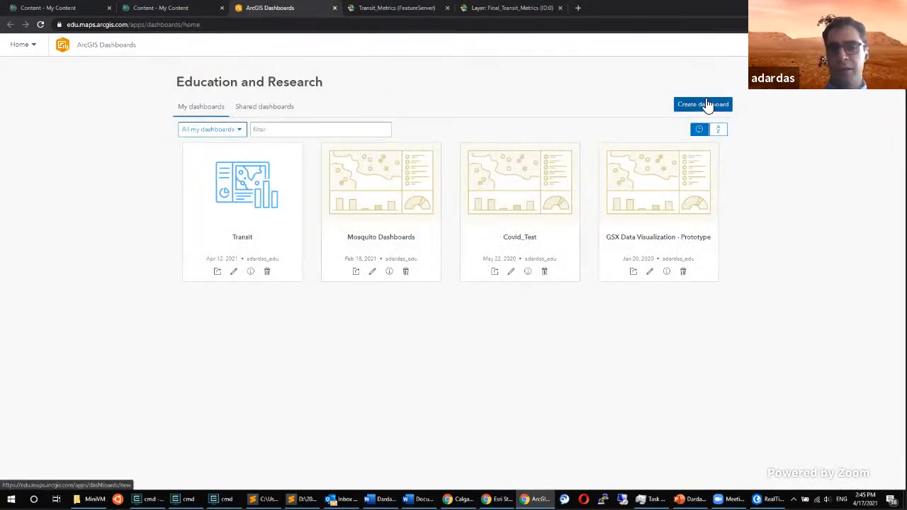
Start creating a new dashboard and give it the title Transit - Dashboard.
left_click_drag(686, 105, 350, 106)
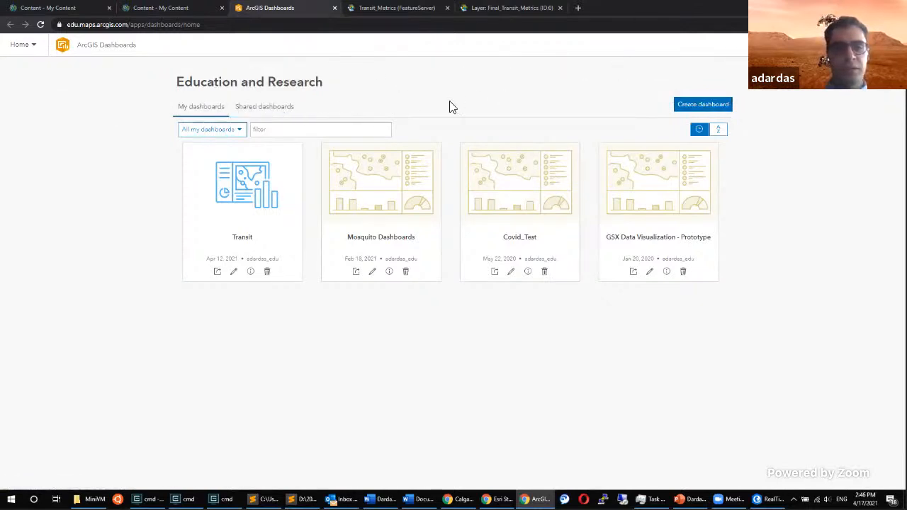
left_click(714, 103)
left_click(277, 136)
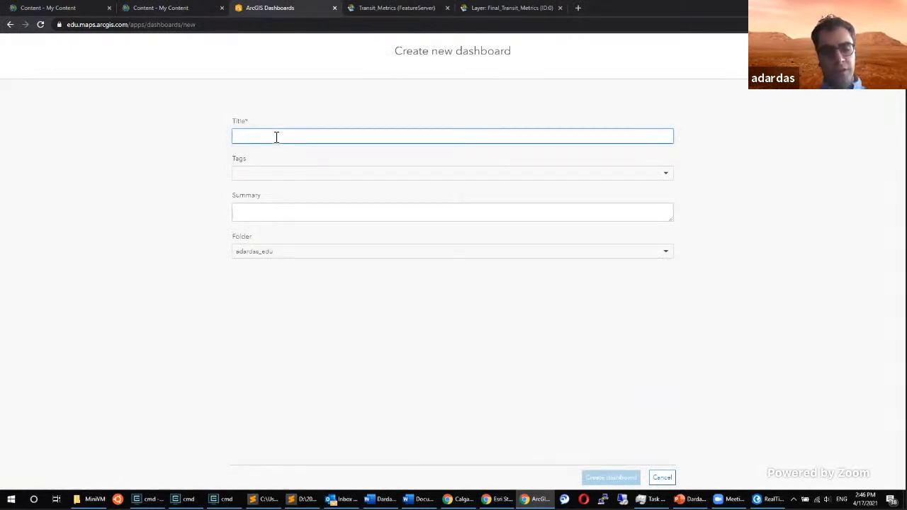
type("D")
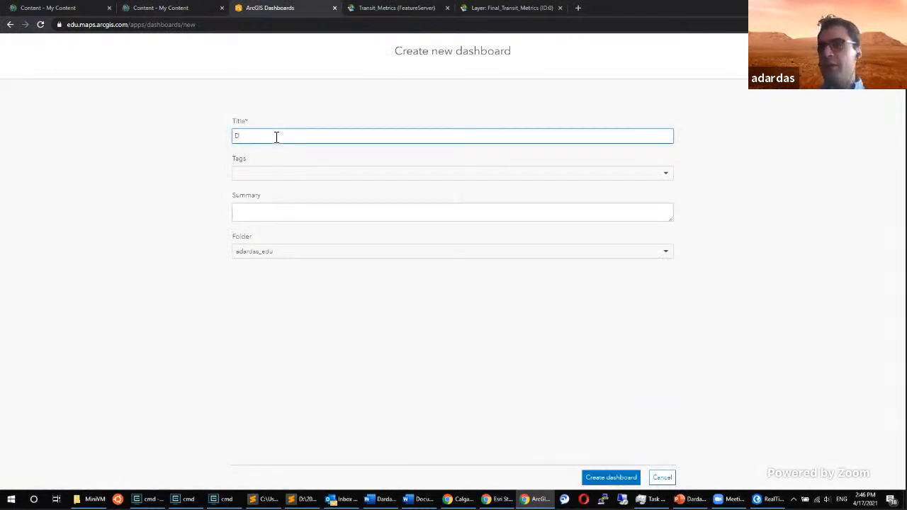
key("BackSpace")
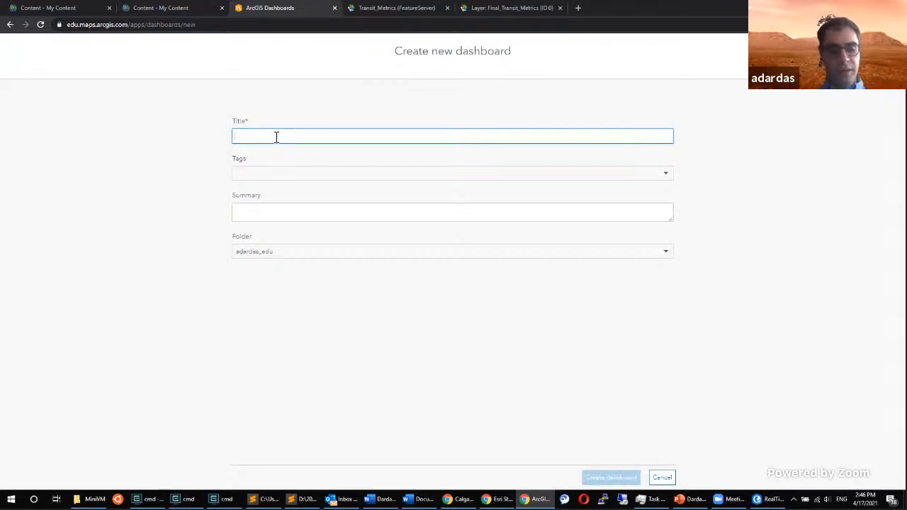
type("Dash")
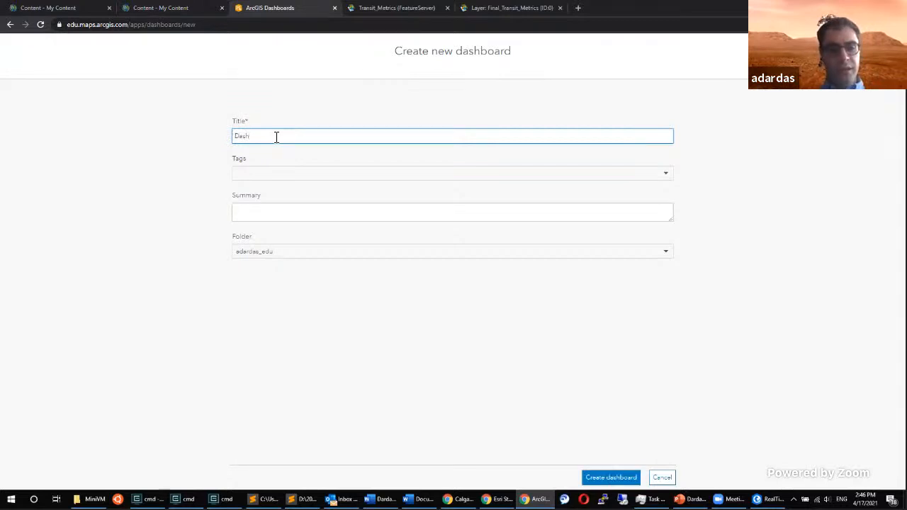
key("BackSpace")
key("BackSpace")
key("BackSpace")
key("BackSpace")
type("Transit")
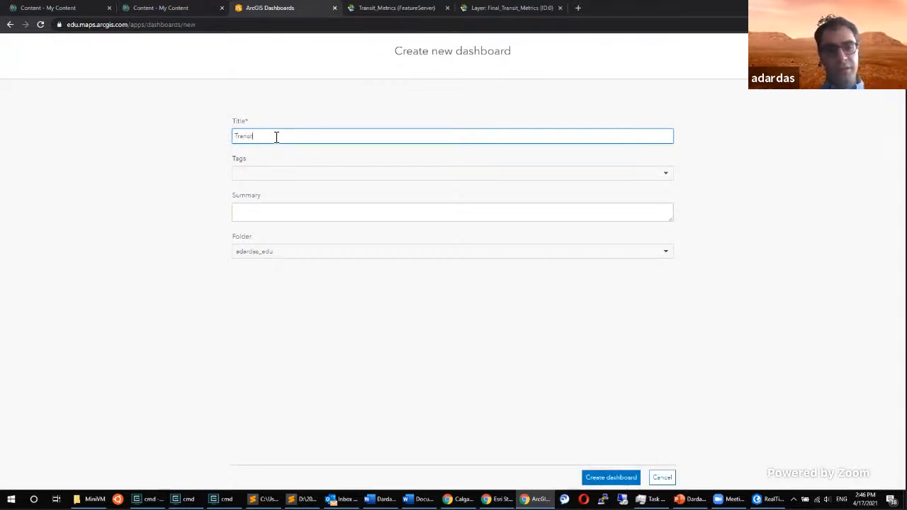
type(" - Dashboard")
key("Tab")
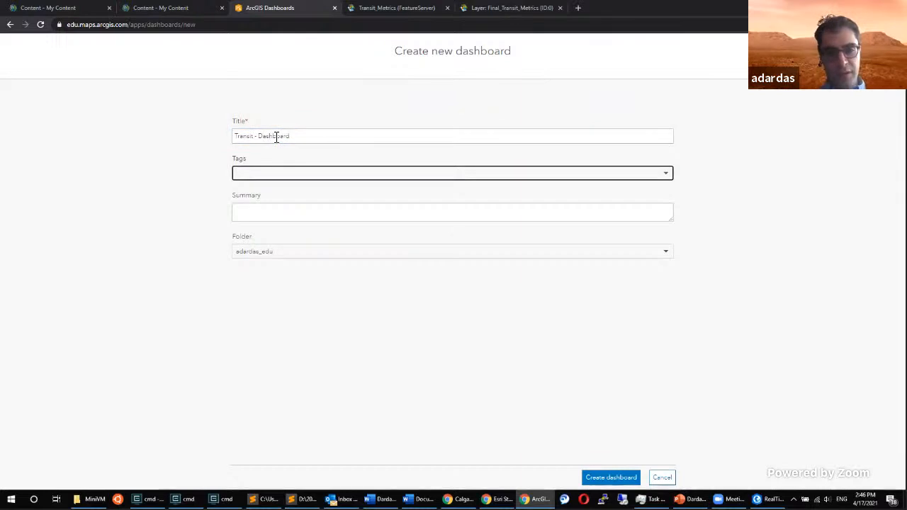
Add the tags Transit, Calgary, Dashboard and Metrics to the new dashboard.
left_click(665, 177)
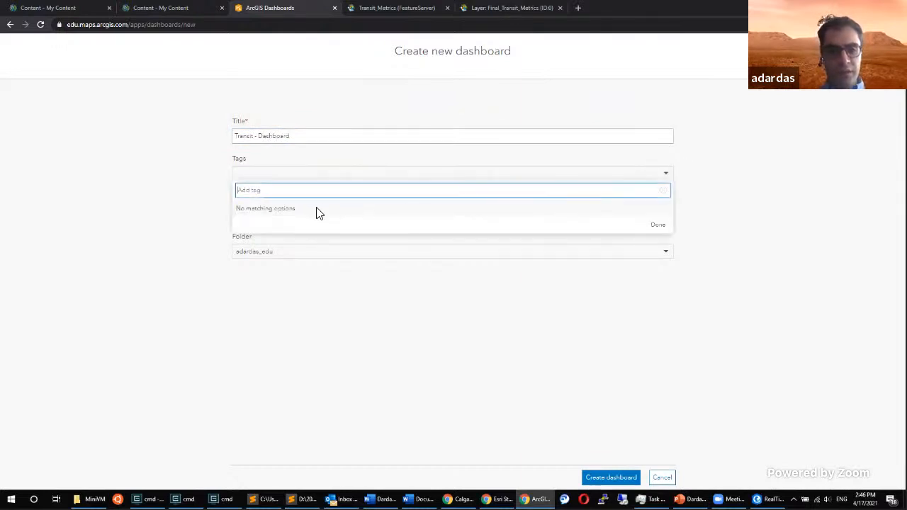
type("Tra")
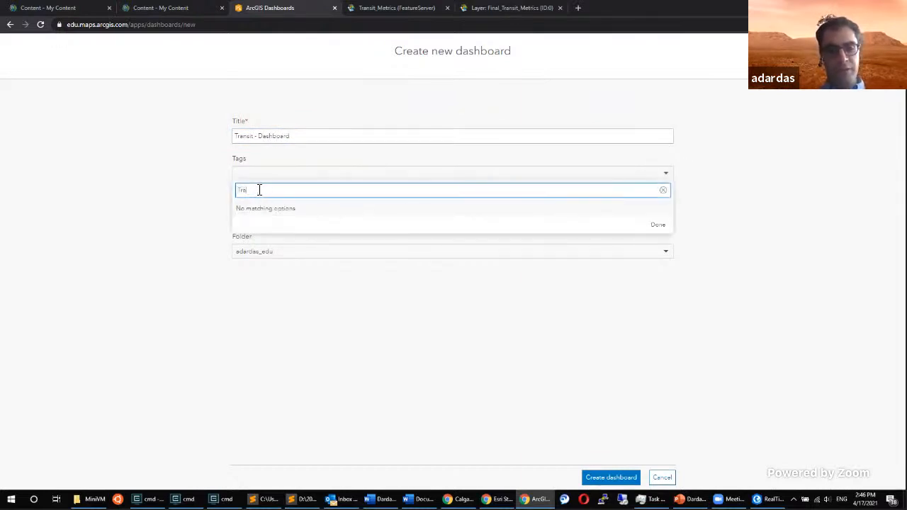
type("nsit")
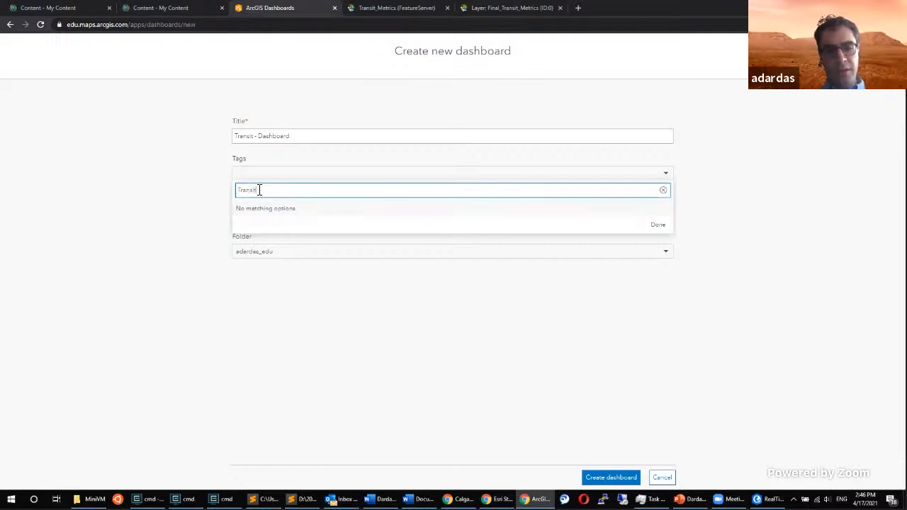
key("Tab")
left_click(260, 190)
key("Return")
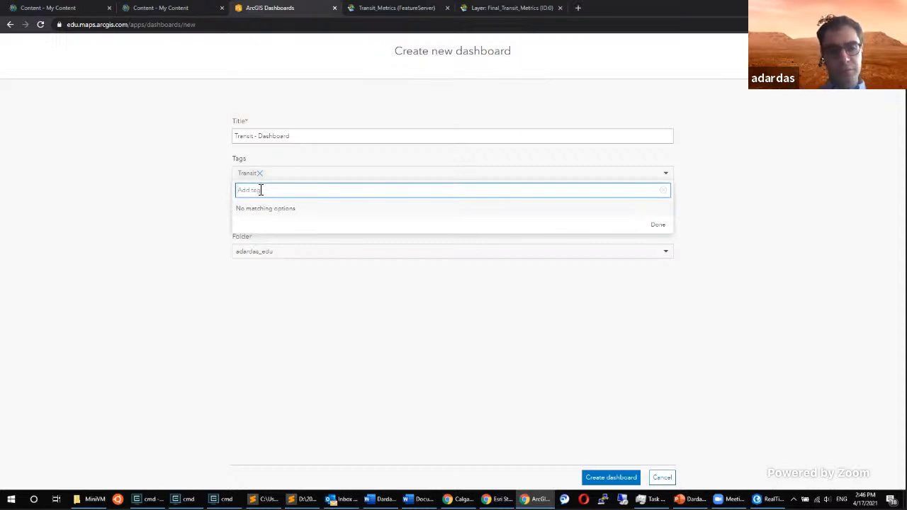
type("Calgar")
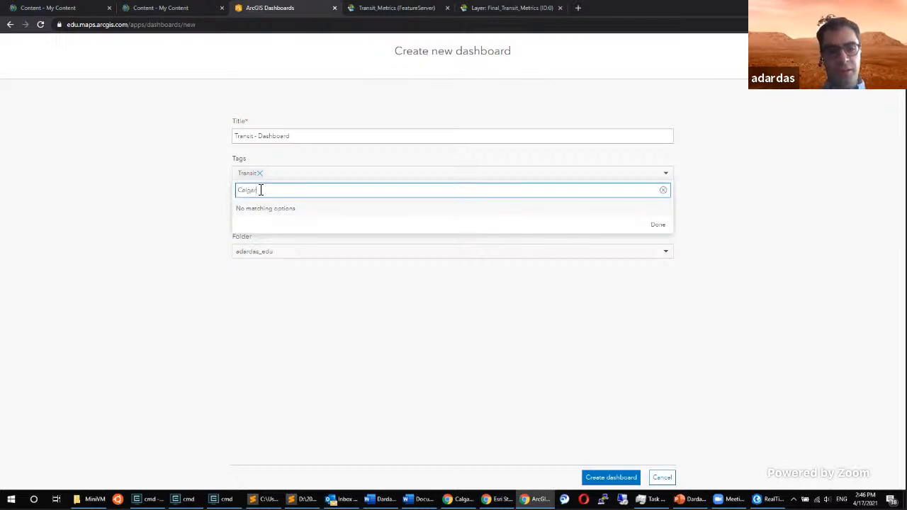
type("y")
key("Return")
type("Dashboard")
key("Return")
type("Metrics")
key("Return")
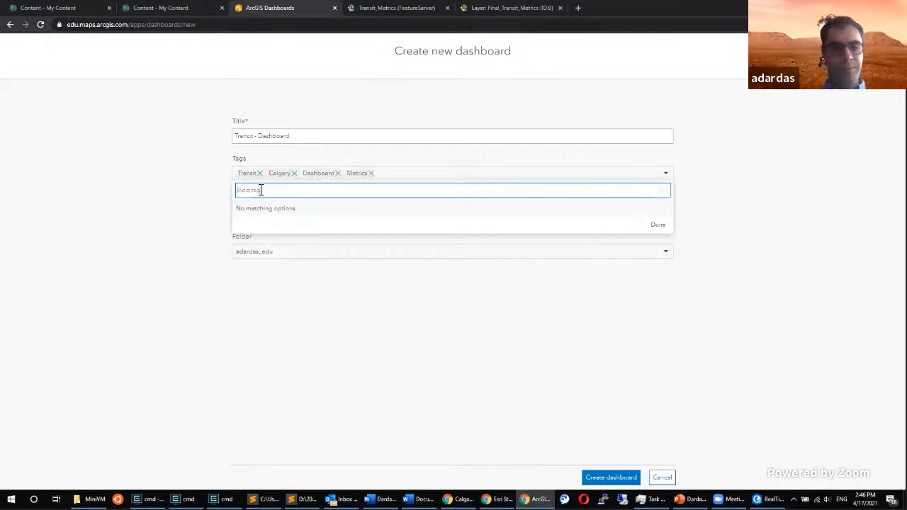
left_click(781, 217)
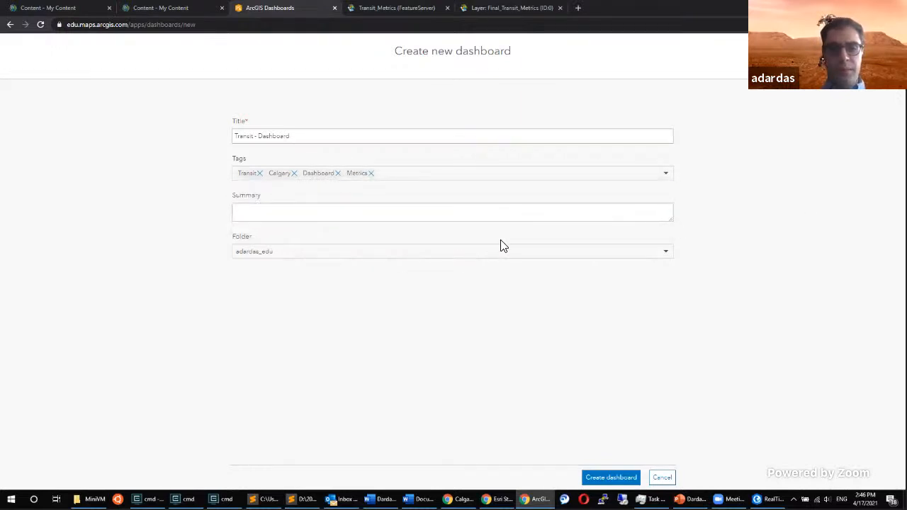
Choose the Transportation-Calgary folder for the dashboard and create it.
left_click(663, 254)
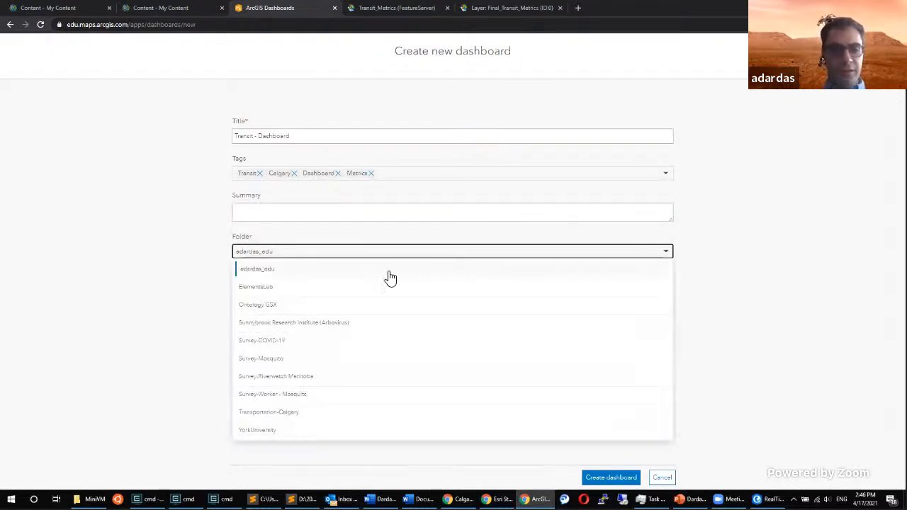
left_click(275, 412)
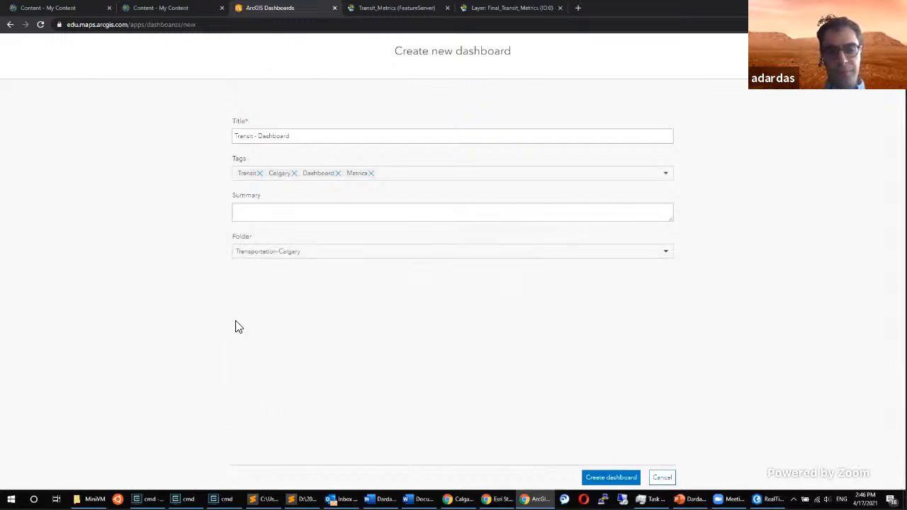
left_click(594, 478)
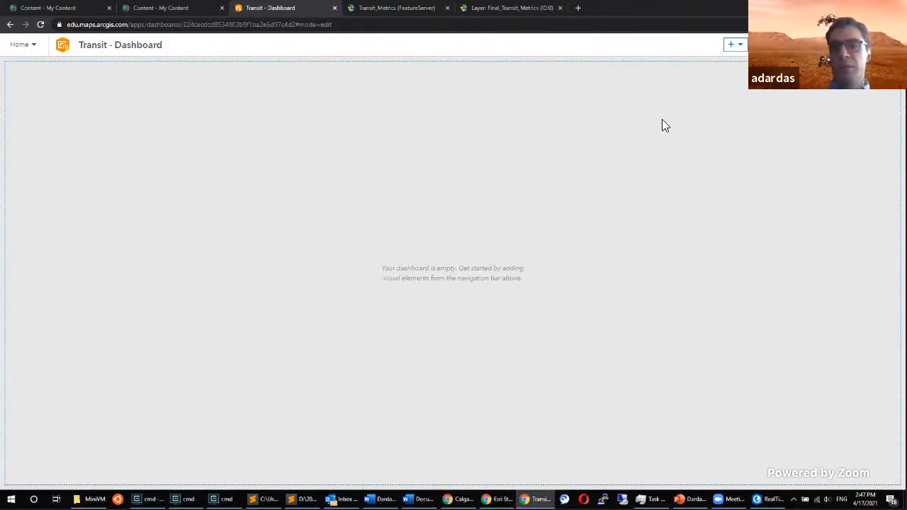
Switch the empty dashboard's theme to Dark.
left_click(787, 45)
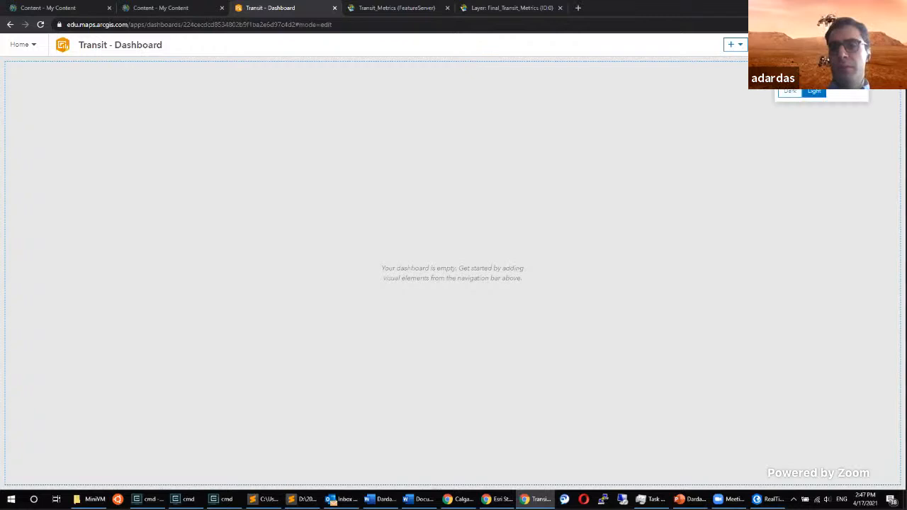
left_click(783, 98)
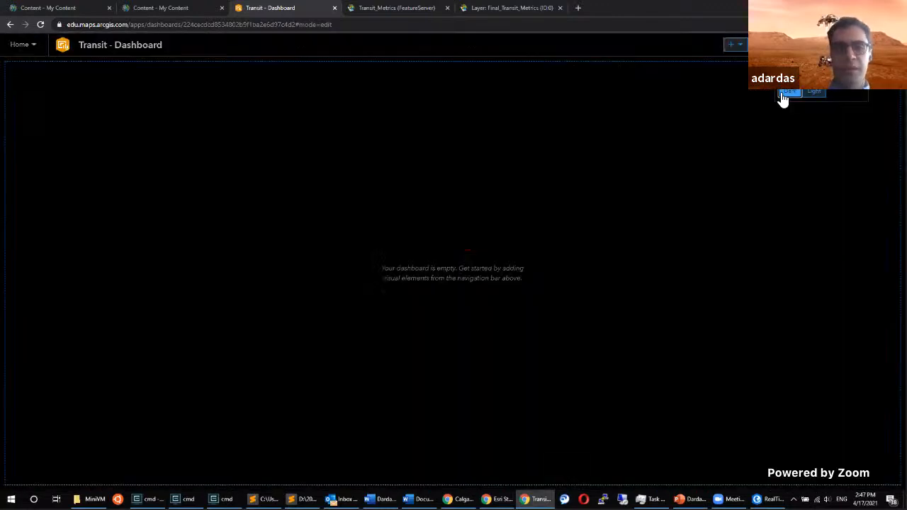
left_click(608, 153)
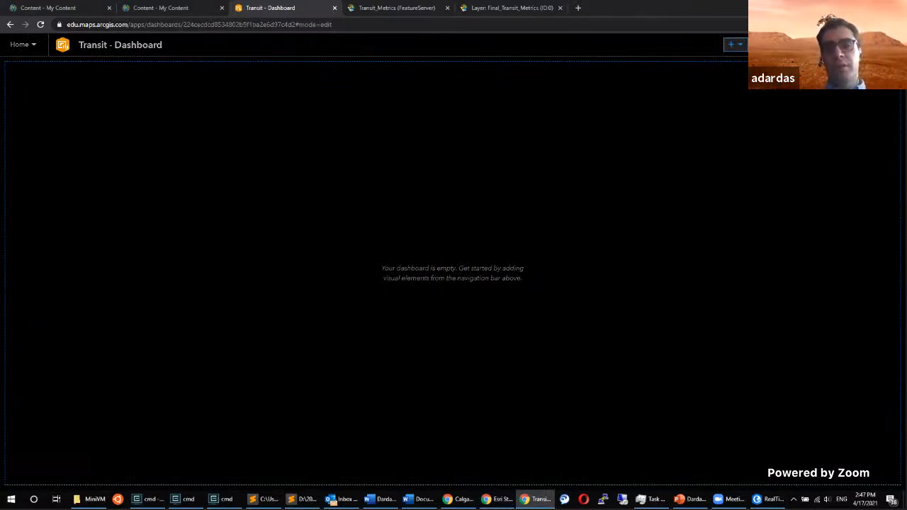
Insert a map element into the dashboard using the Transit_Metrics web map.
left_click(740, 48)
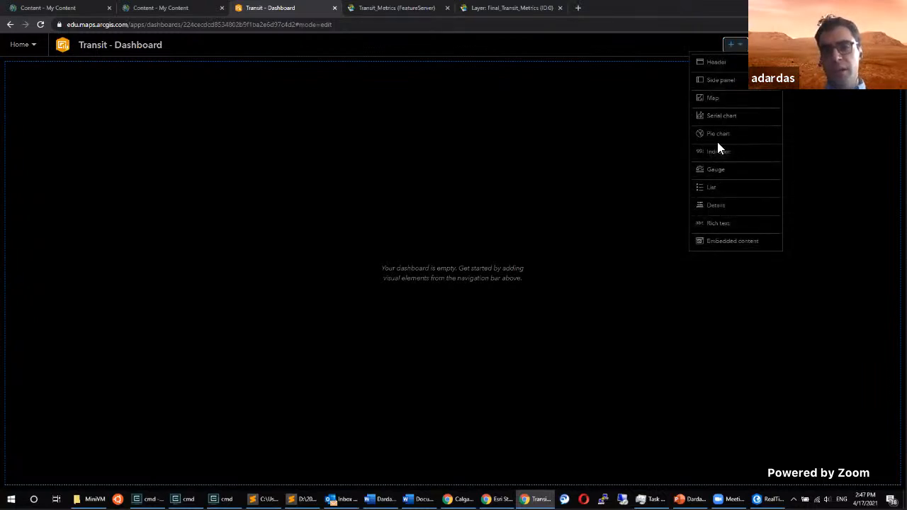
left_click(710, 101)
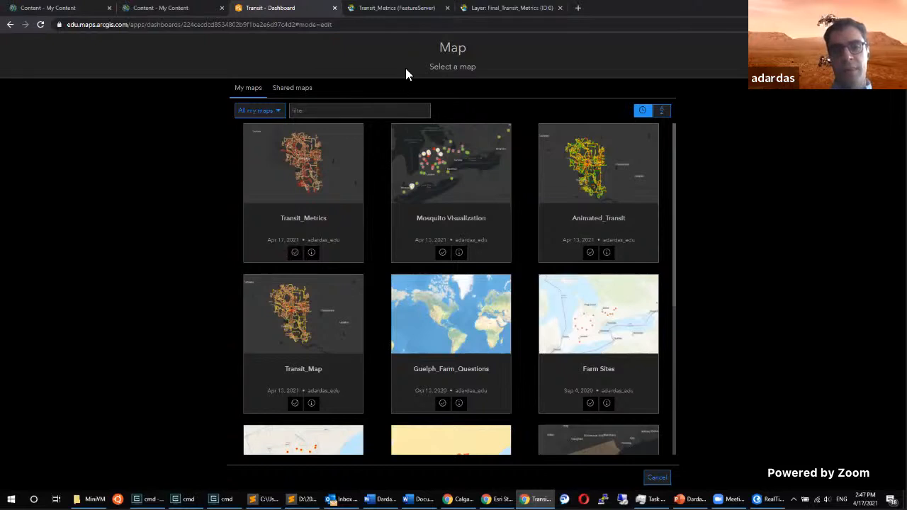
left_click(295, 254)
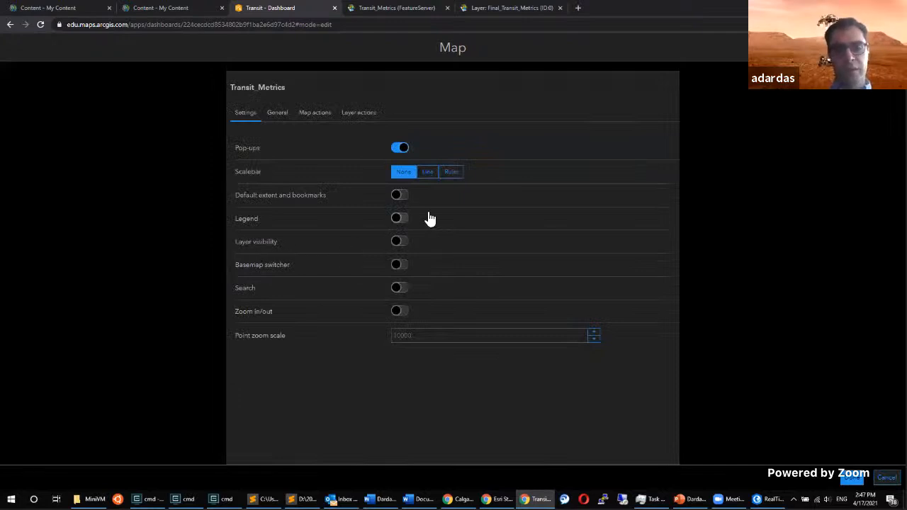
Enable the map element's legend, layer visibility, basemap switcher, search and zoom in/out, and set its scalebar to Line.
left_click(399, 221)
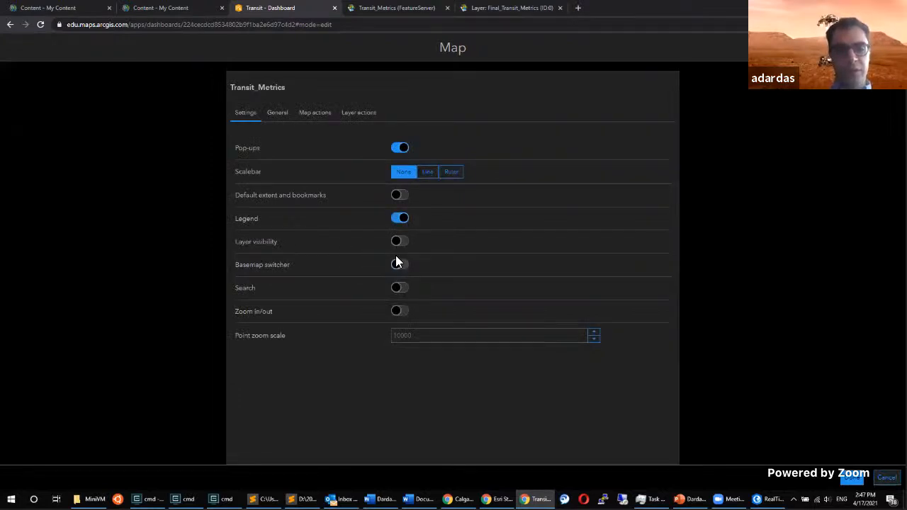
left_click(400, 243)
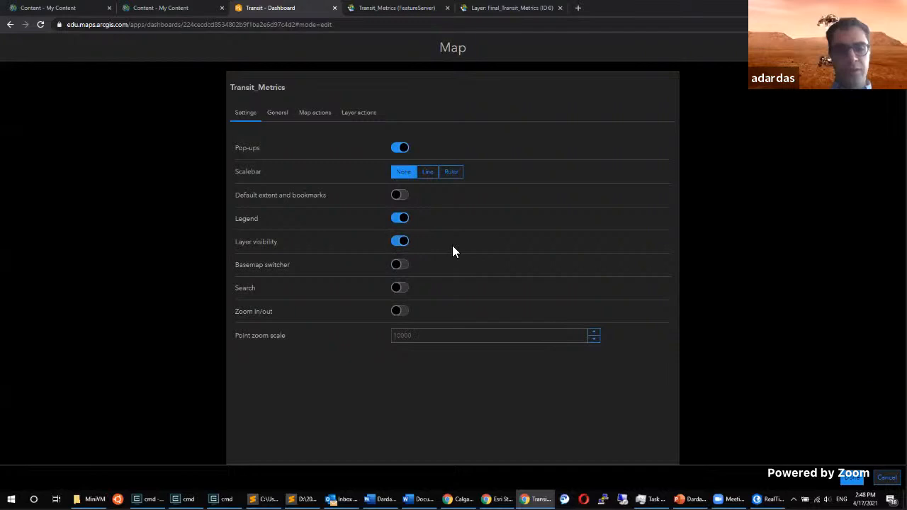
left_click(397, 269)
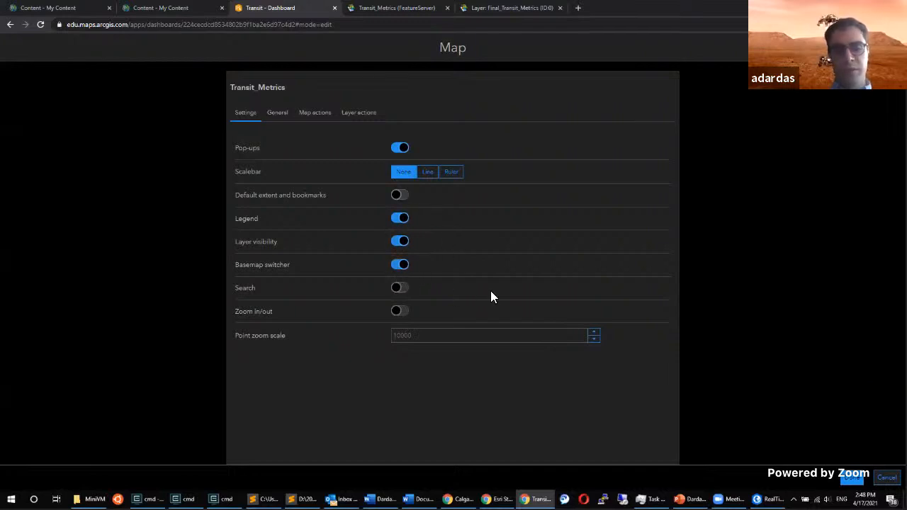
left_click(397, 291)
left_click(397, 316)
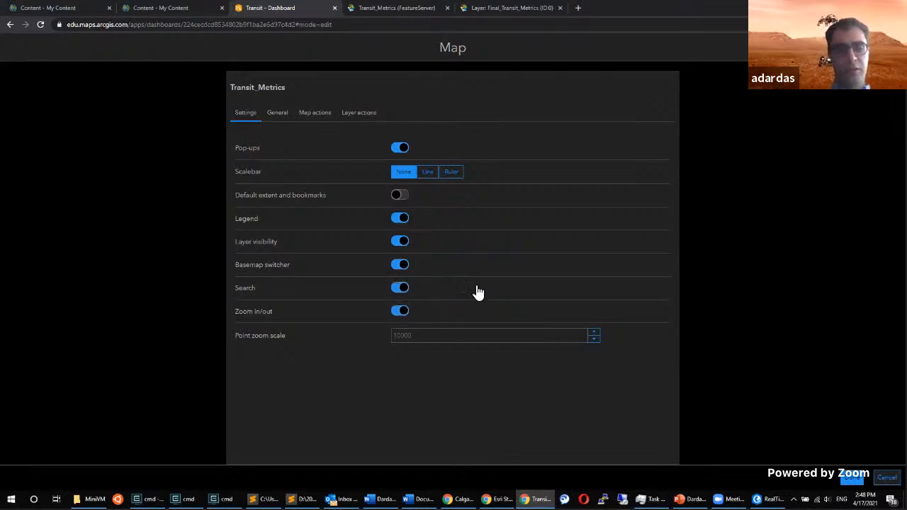
left_click(428, 173)
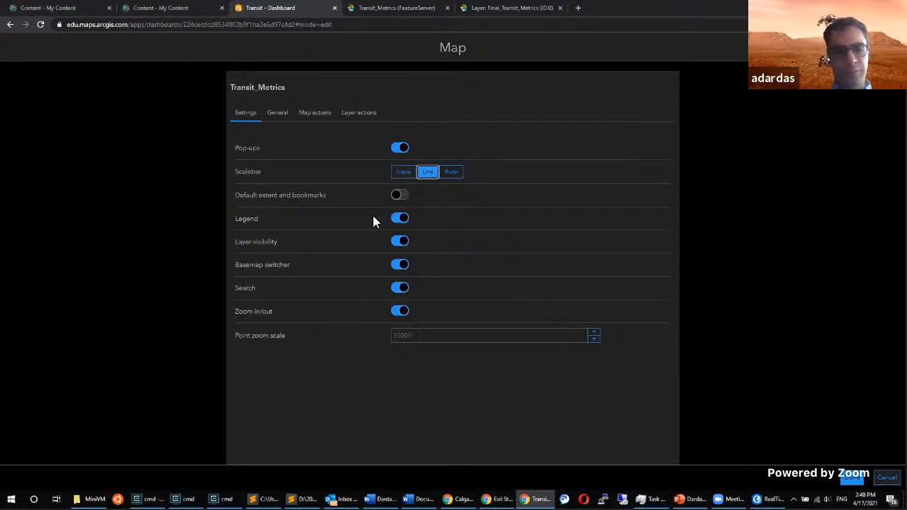
Review the map element's general, map action and layer action options, and add the map to the dashboard.
left_click(282, 114)
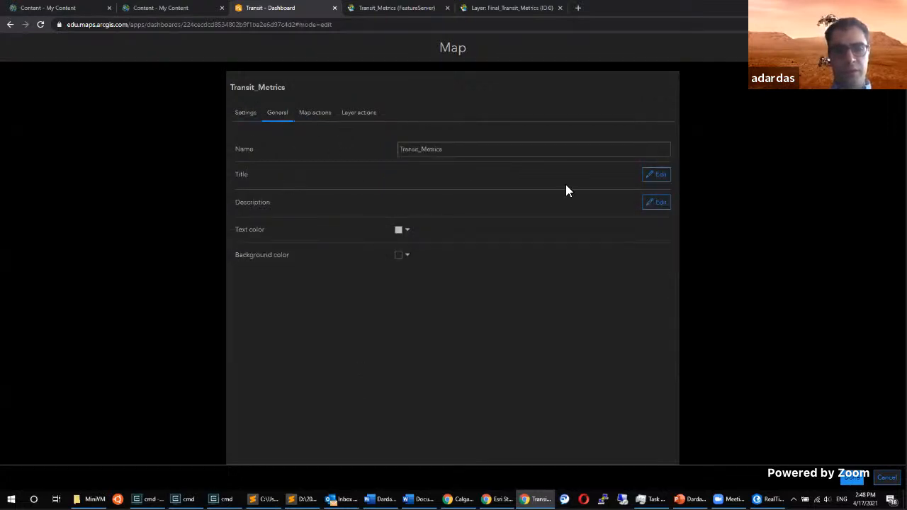
left_click(651, 176)
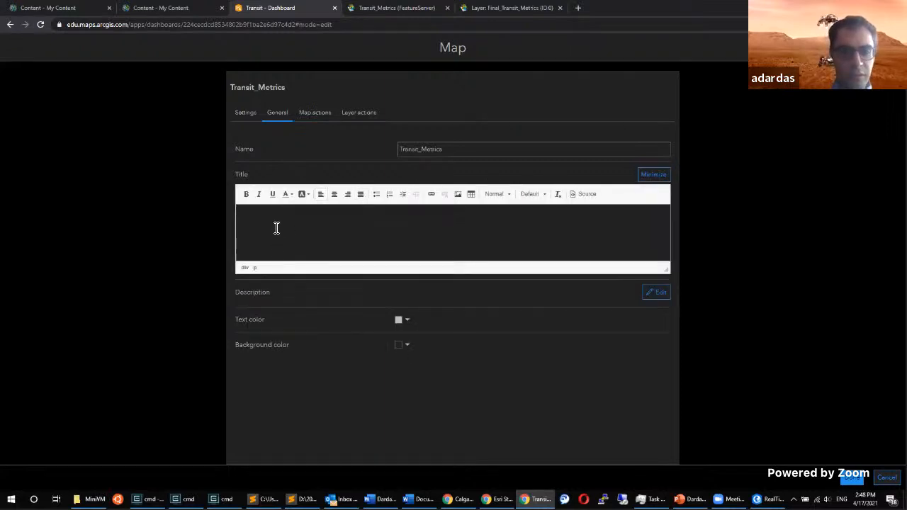
left_click(657, 175)
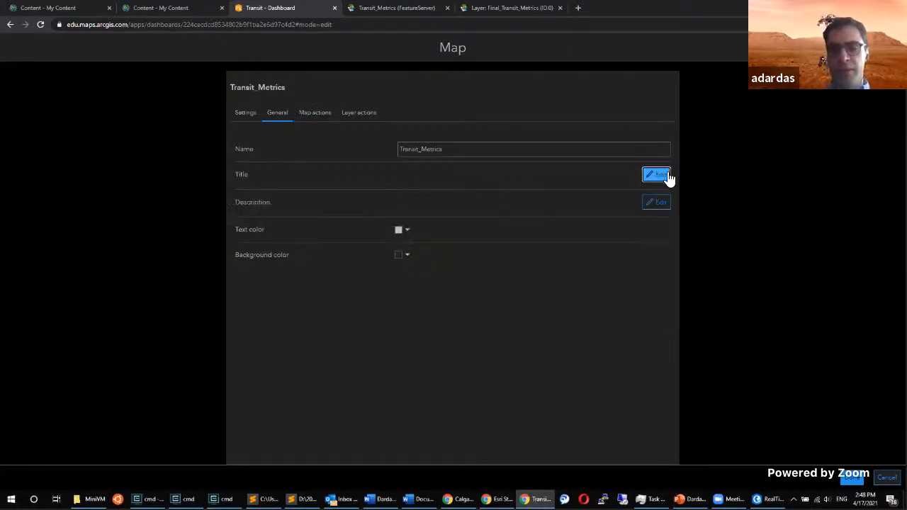
left_click(314, 113)
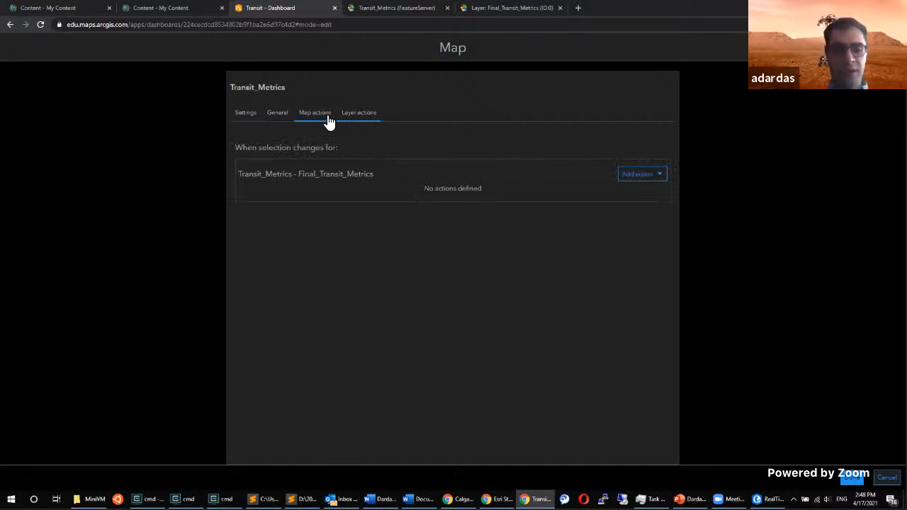
left_click(659, 176)
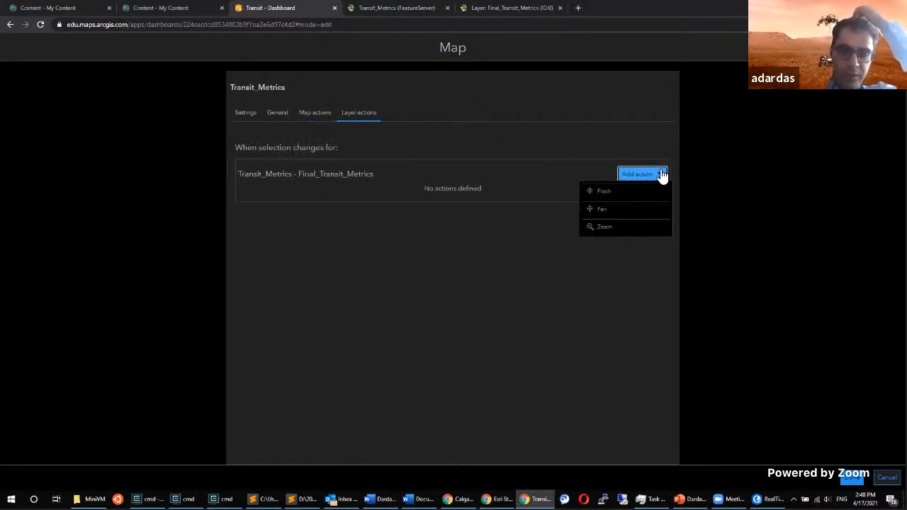
left_click(660, 175)
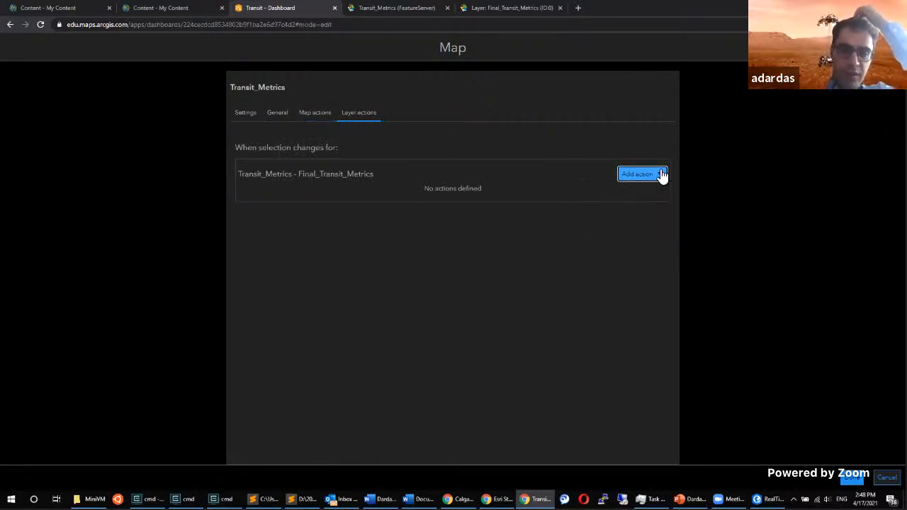
left_click(311, 112)
left_click(275, 113)
left_click(243, 113)
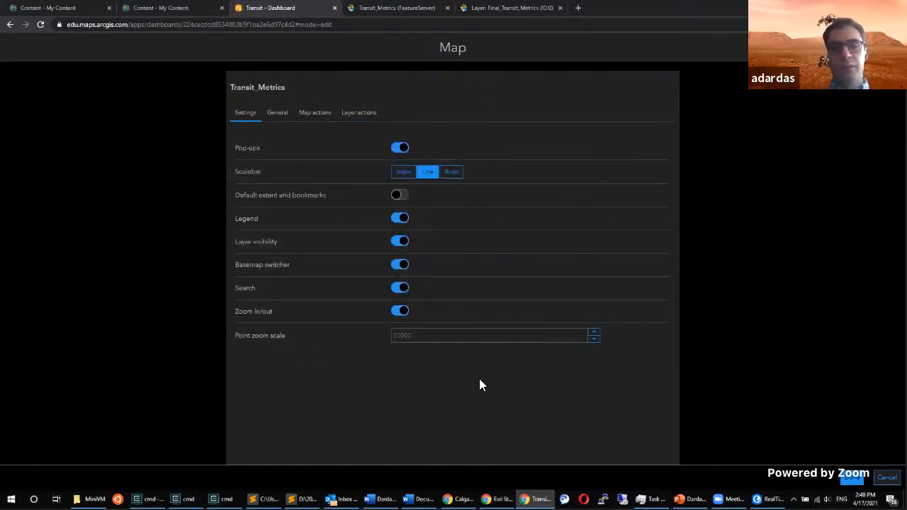
left_click(852, 478)
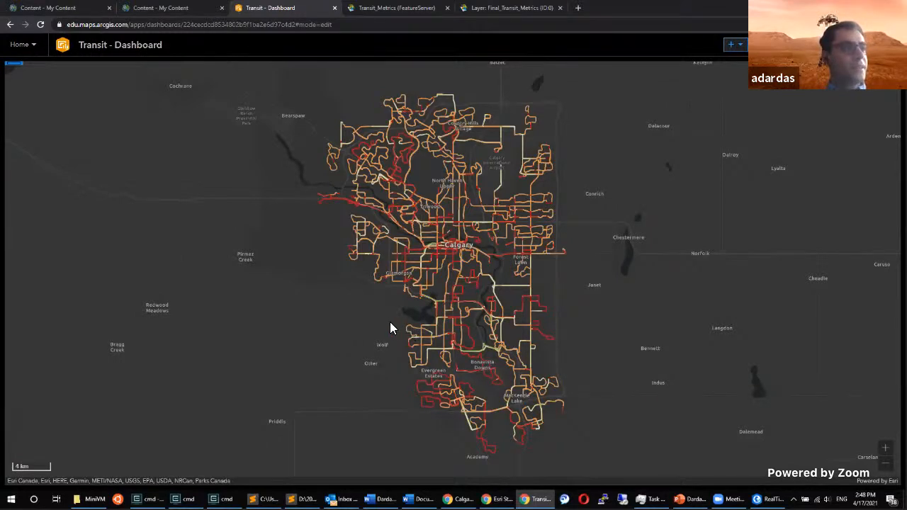
Insert a gauge based on the Final_Transit_Metrics layer, using the Average statistic of the Speed_Mean field.
left_click(741, 46)
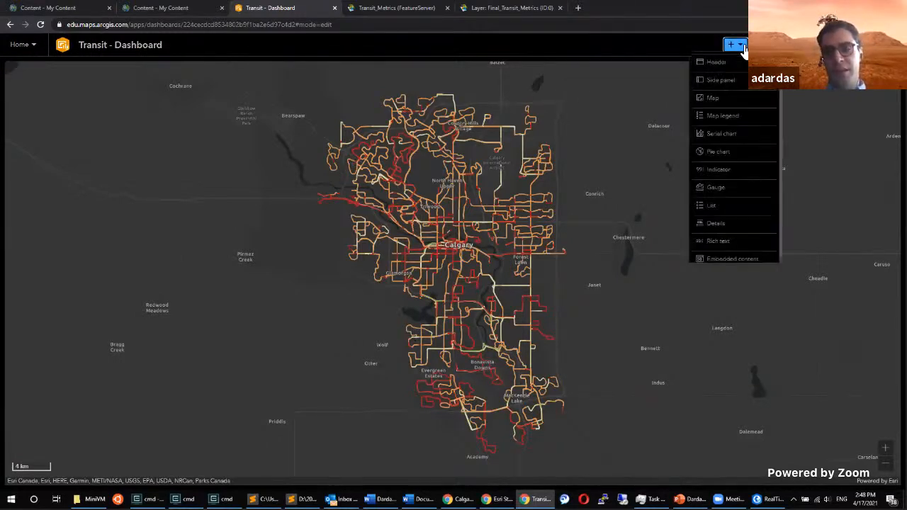
left_click(740, 188)
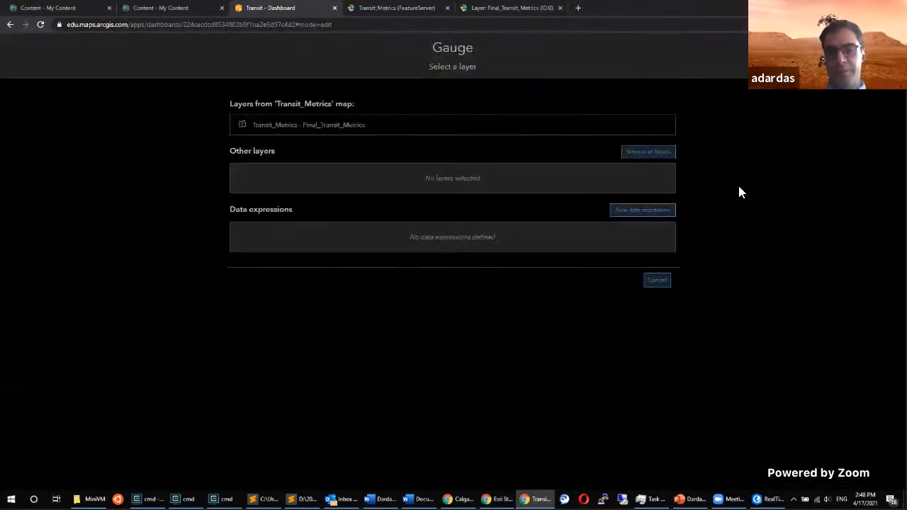
left_click(318, 127)
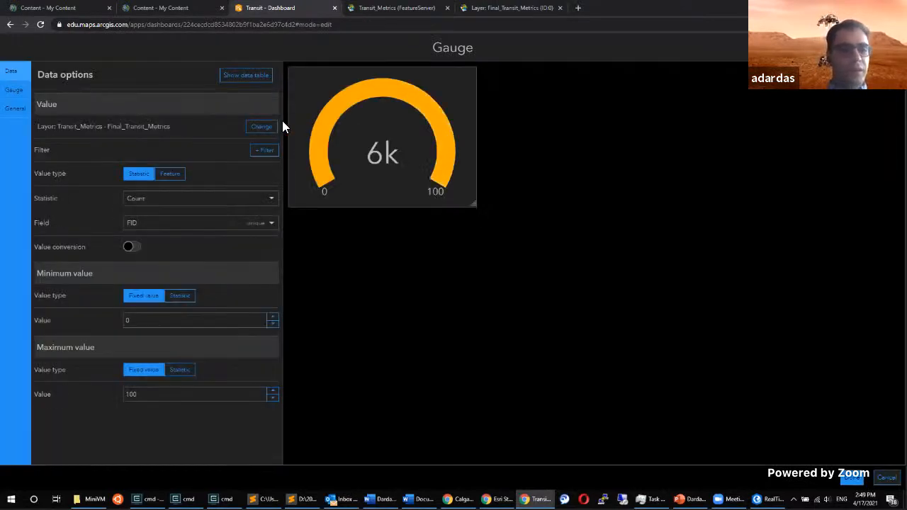
left_click(178, 205)
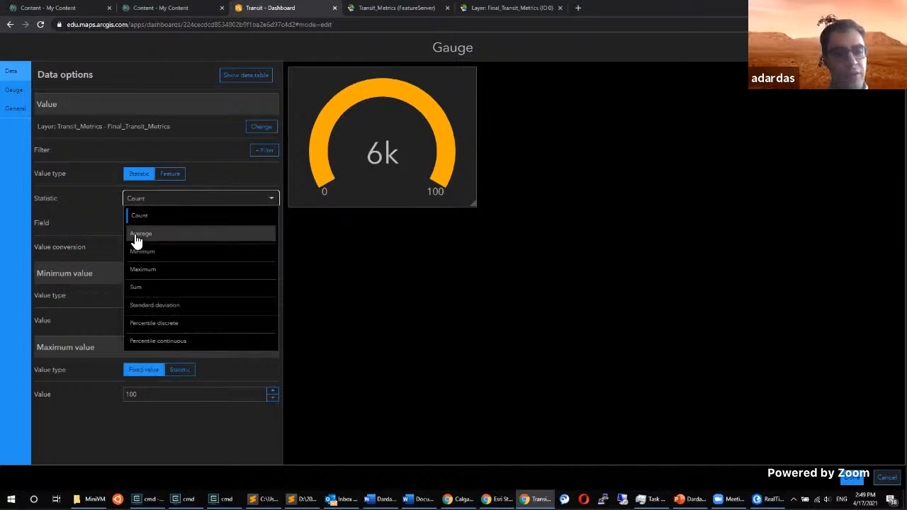
left_click(174, 238)
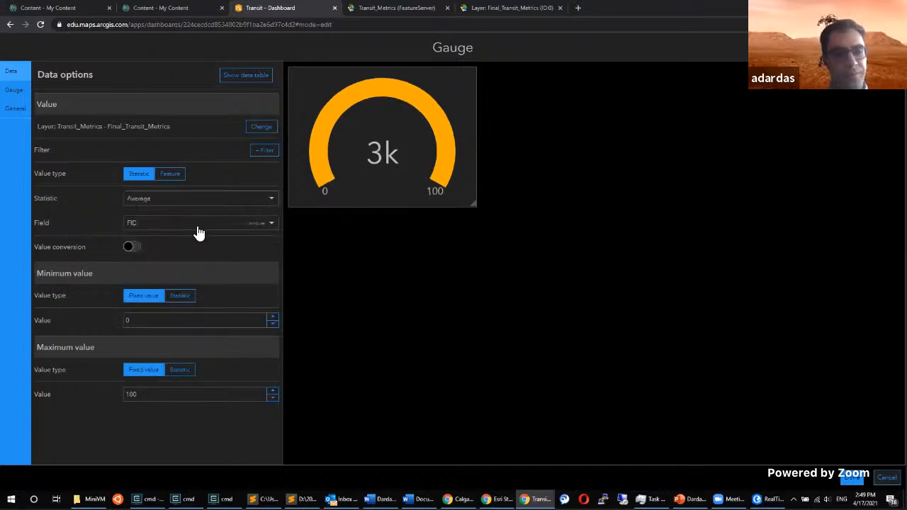
left_click(169, 225)
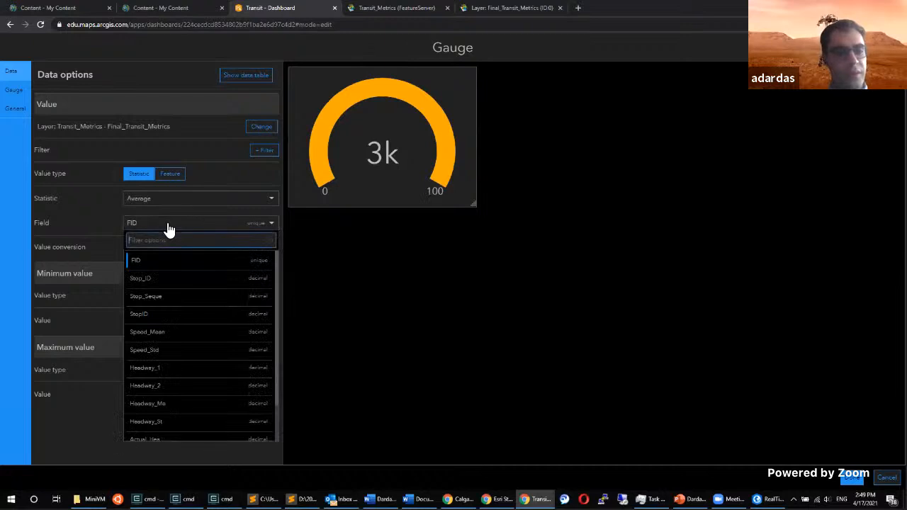
left_click(174, 334)
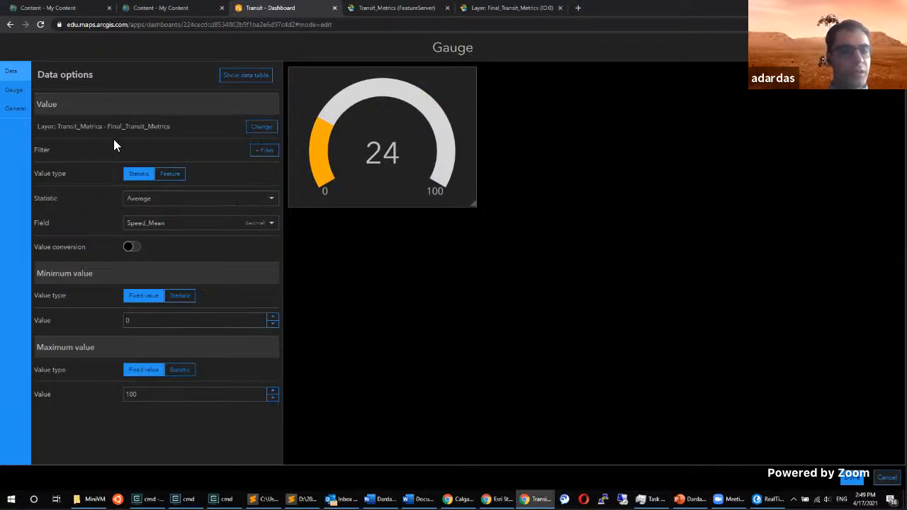
Filter the gauge's data to records with Speed_Mean less than or equal to 110.
left_click(265, 151)
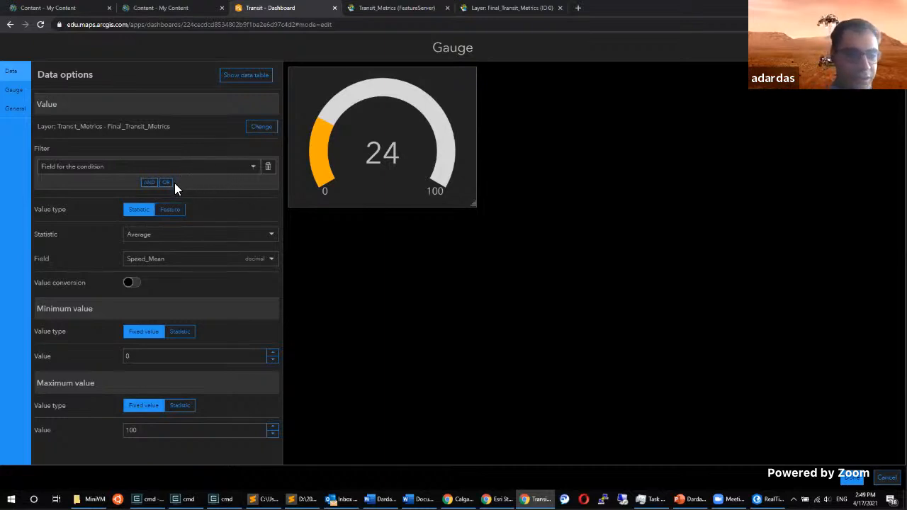
left_click(253, 165)
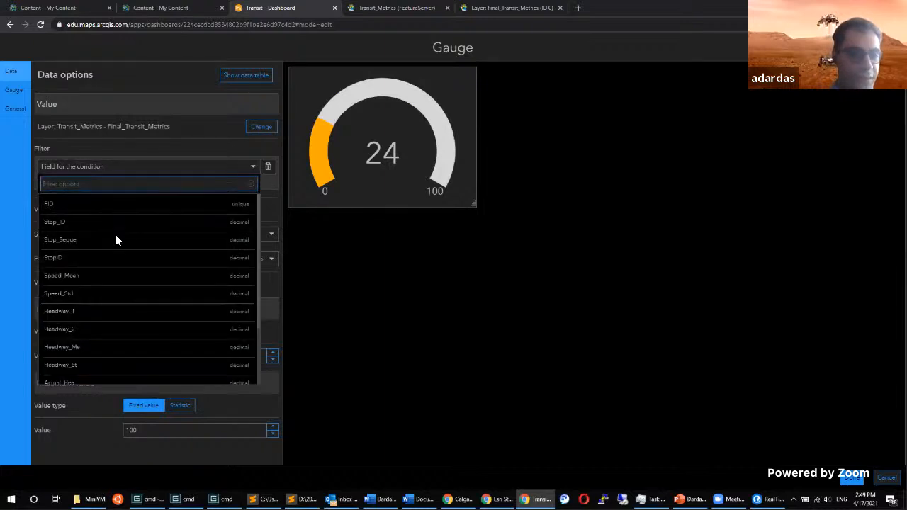
left_click(74, 277)
left_click(252, 190)
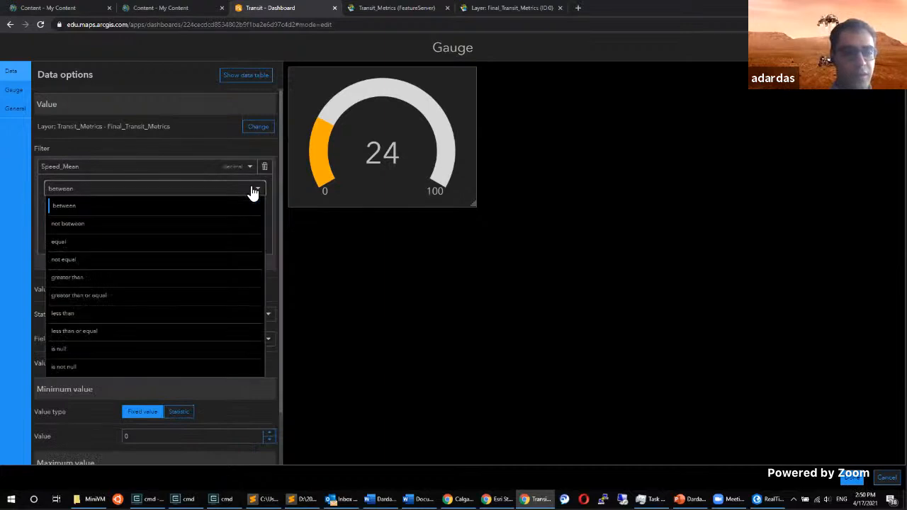
left_click(132, 330)
left_click(82, 227)
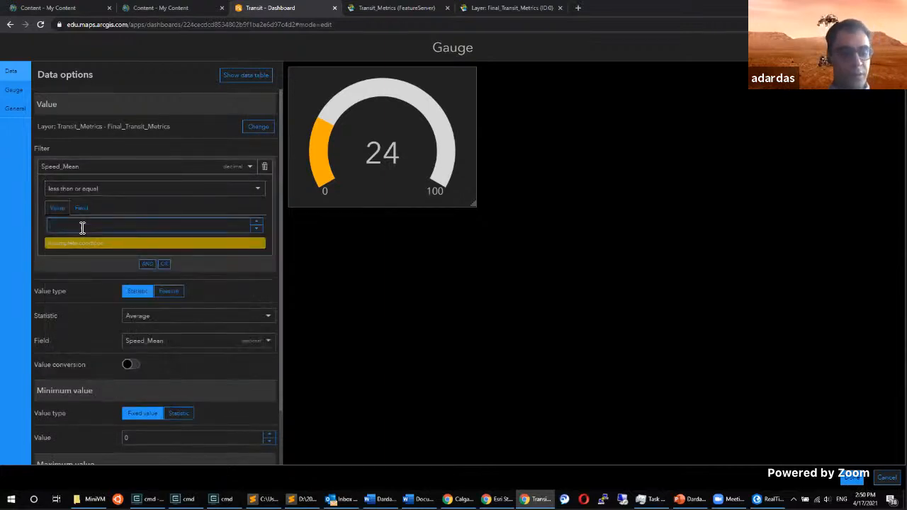
type("110")
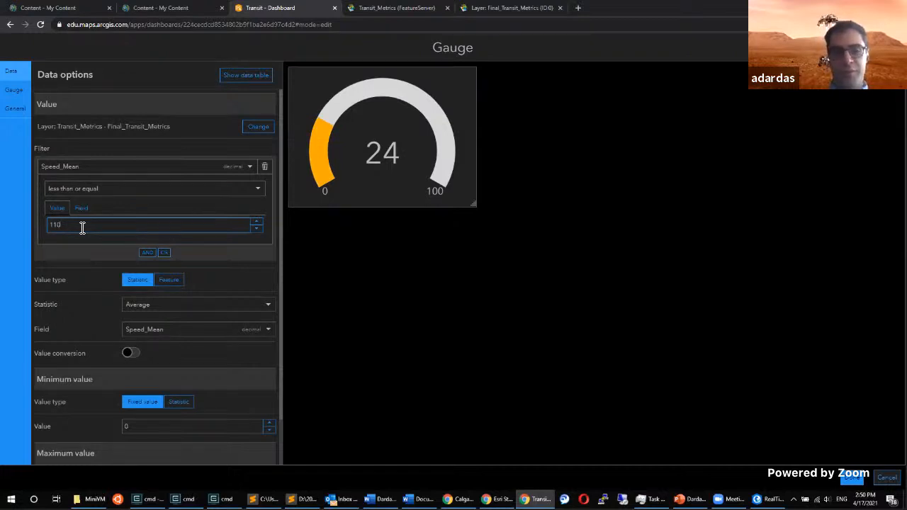
scroll(140, 301, "down", 1)
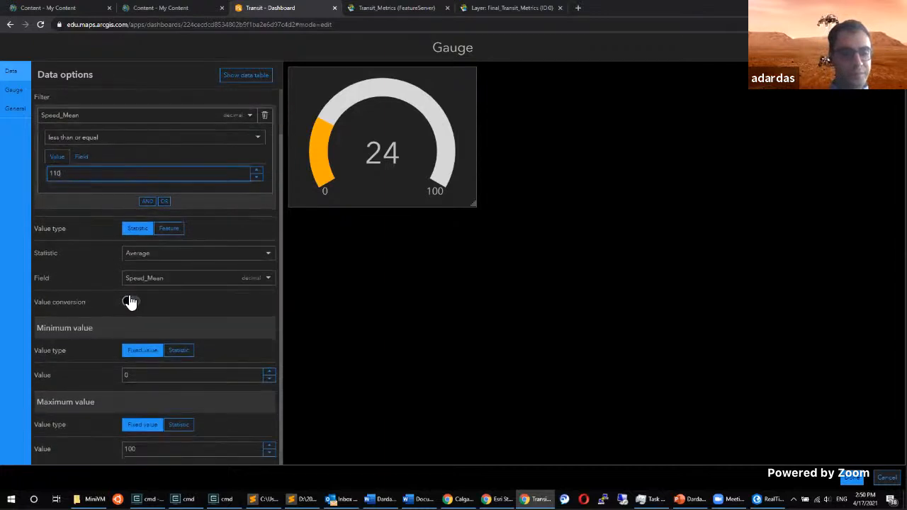
scroll(130, 286, "up", 1)
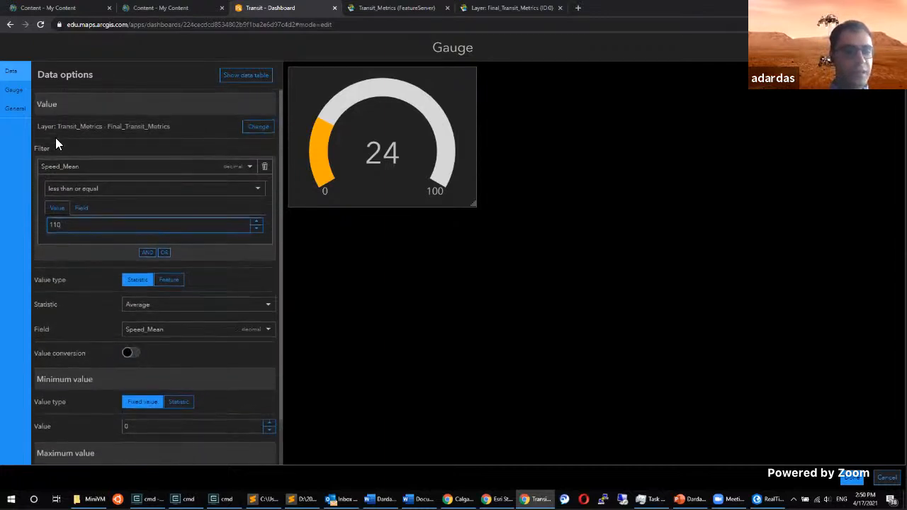
Change the gauge to the Meter style, try the Half donut shape, and settle on Horseshoe.
left_click(14, 94)
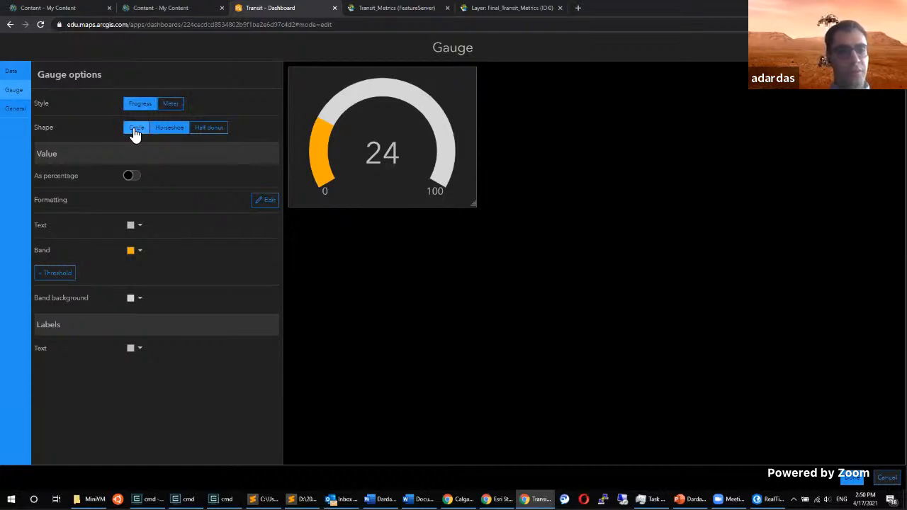
left_click(170, 104)
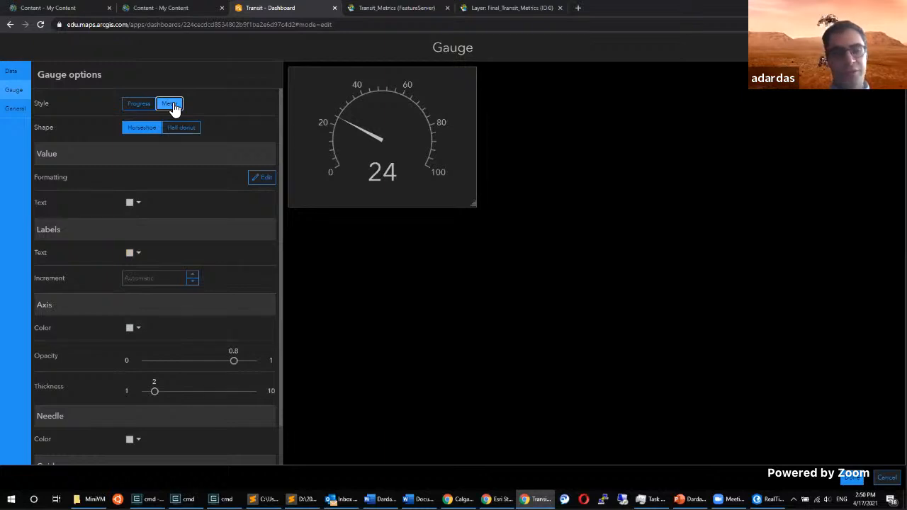
left_click(173, 131)
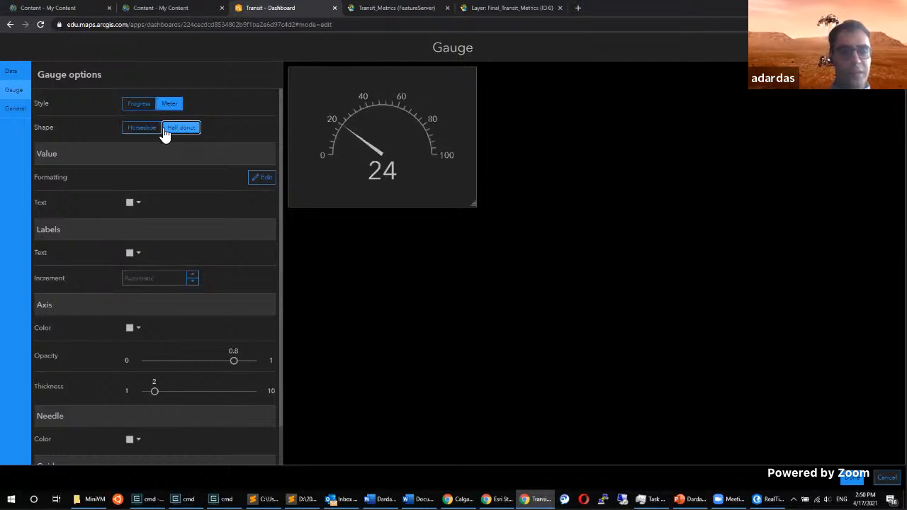
left_click(151, 132)
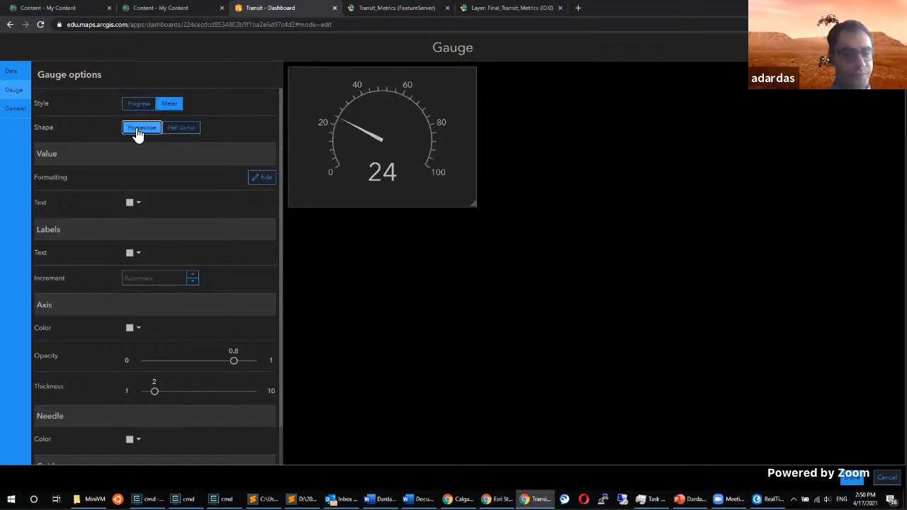
Set the gauge's label increment to 20 and its axis thickness to 3.
left_click(150, 281)
type("10")
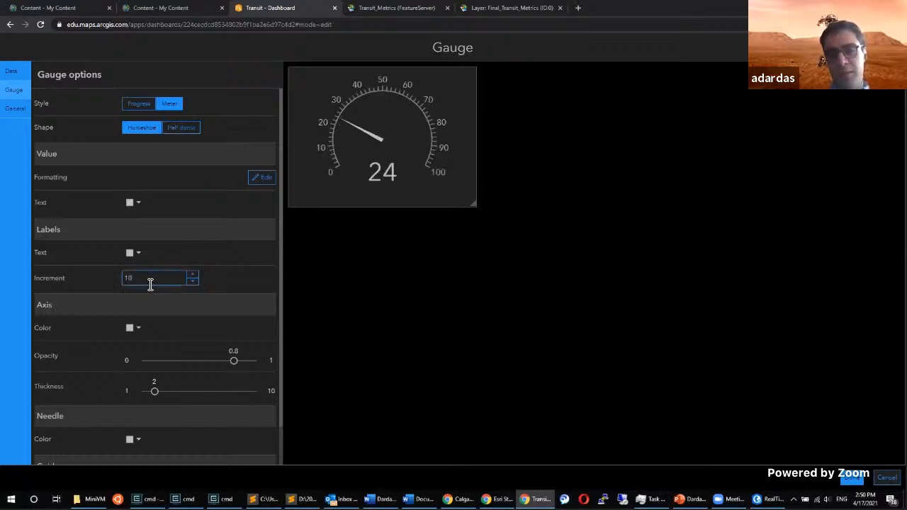
key("BackSpace")
key("BackSpace")
type("20")
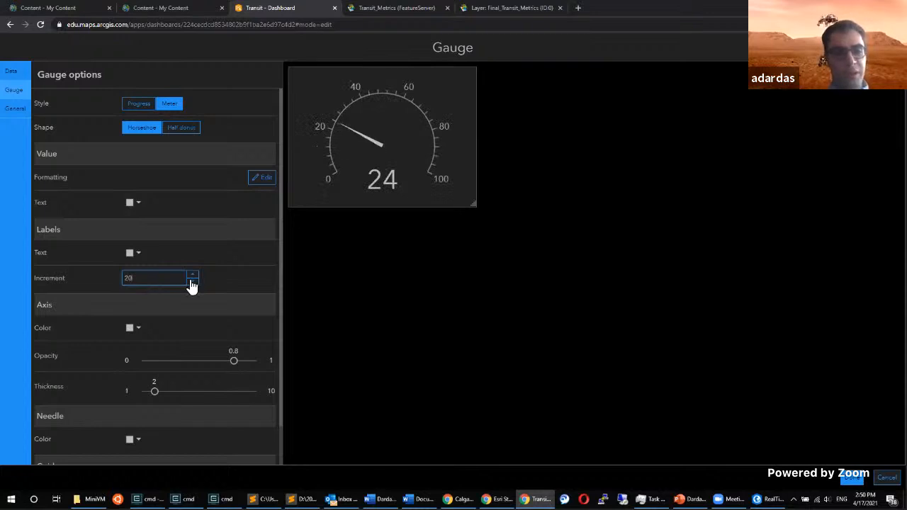
scroll(214, 275, "down", 1)
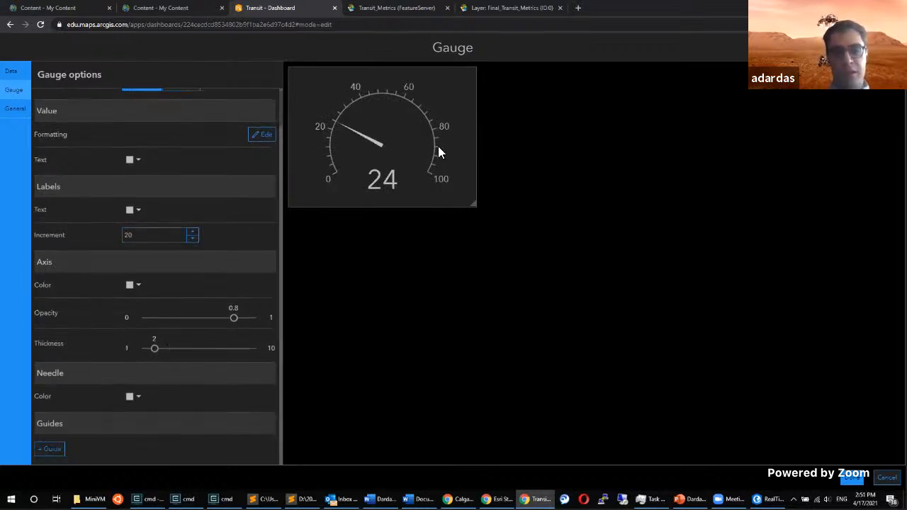
left_click_drag(154, 350, 173, 350)
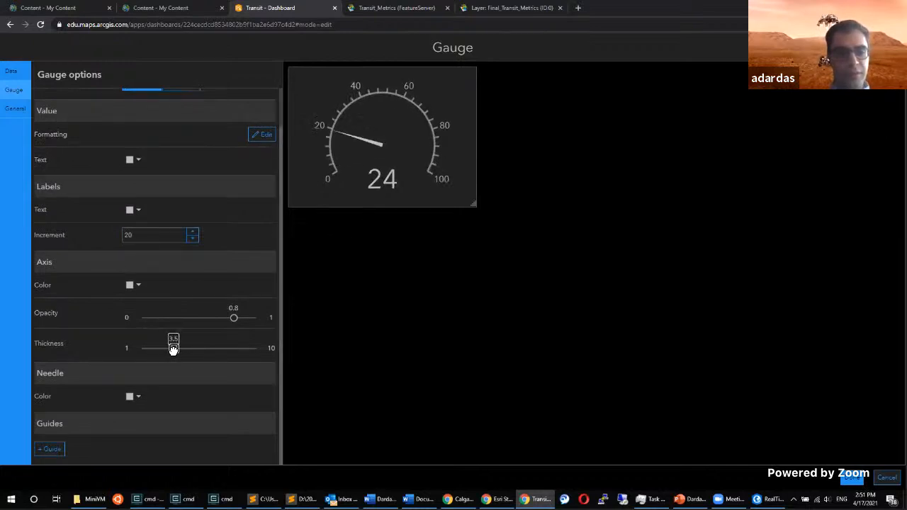
left_click_drag(173, 349, 168, 349)
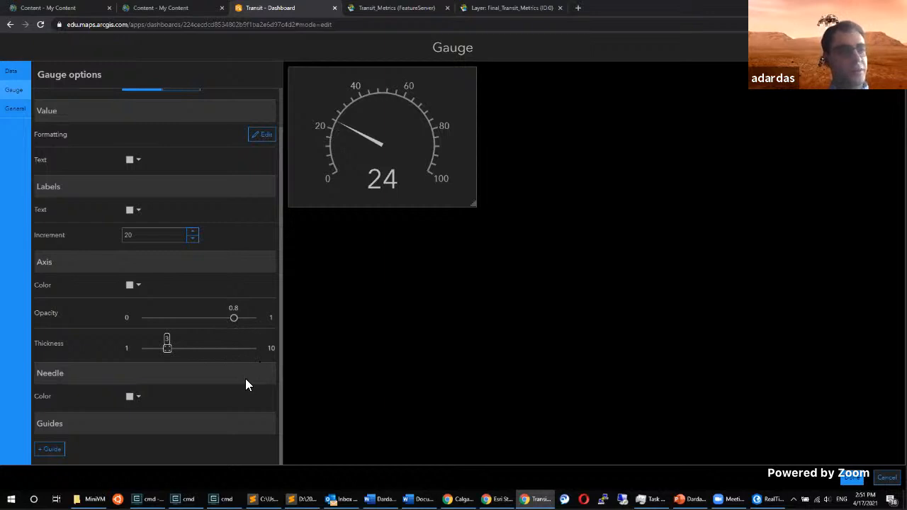
Add a guide to the gauge ranging from 0 to 20.
left_click(52, 448)
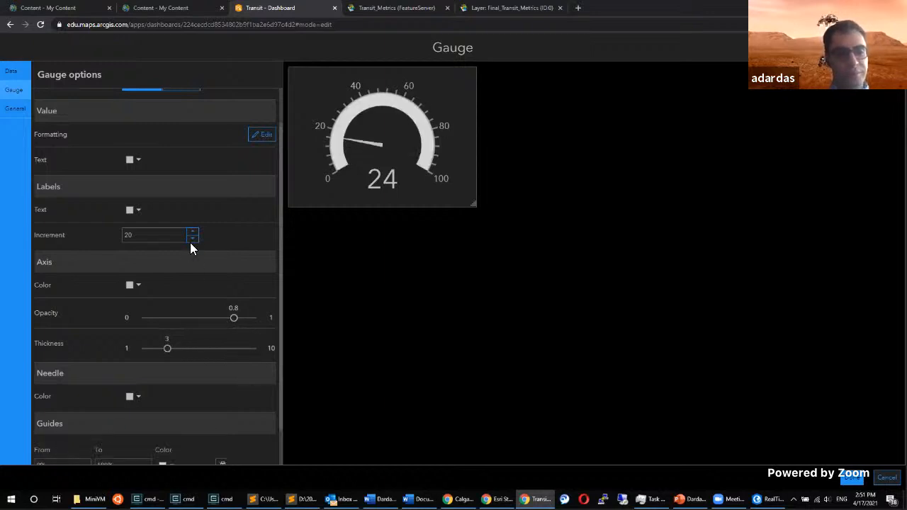
scroll(225, 230, "down", 1)
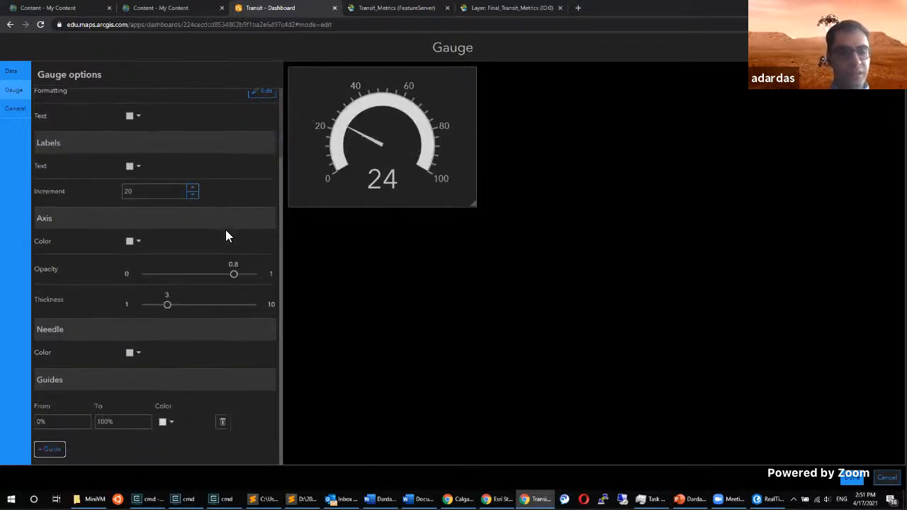
left_click(64, 422)
key("BackSpace")
key("Tab")
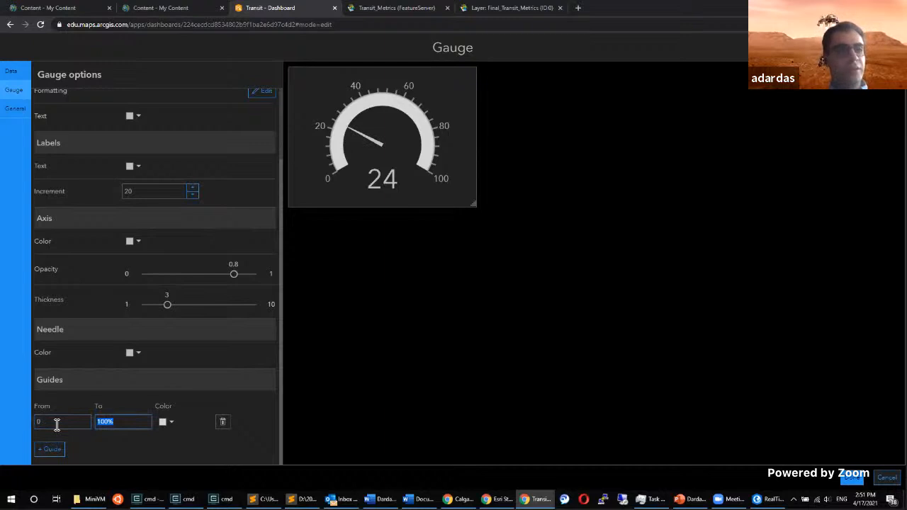
type("20")
key("Tab")
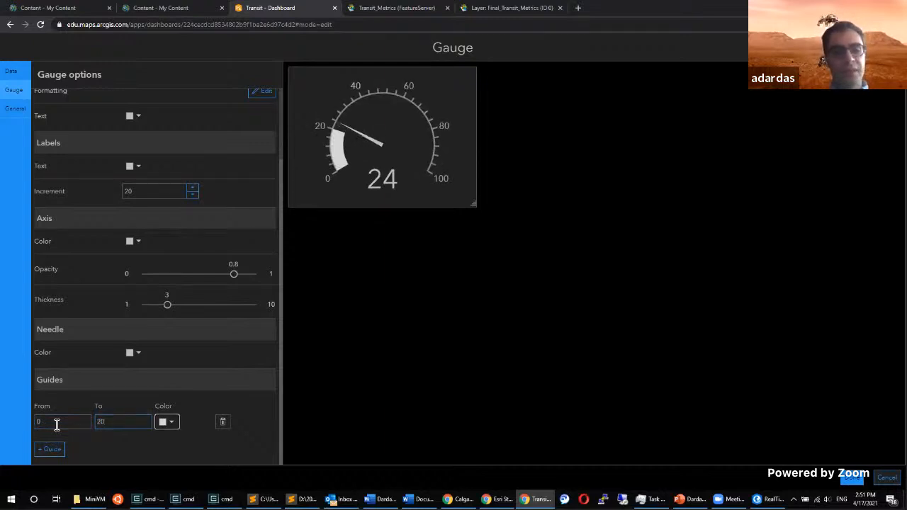
Color the gauge's 0 to 20 guide dark red (#a80000).
left_click(169, 423)
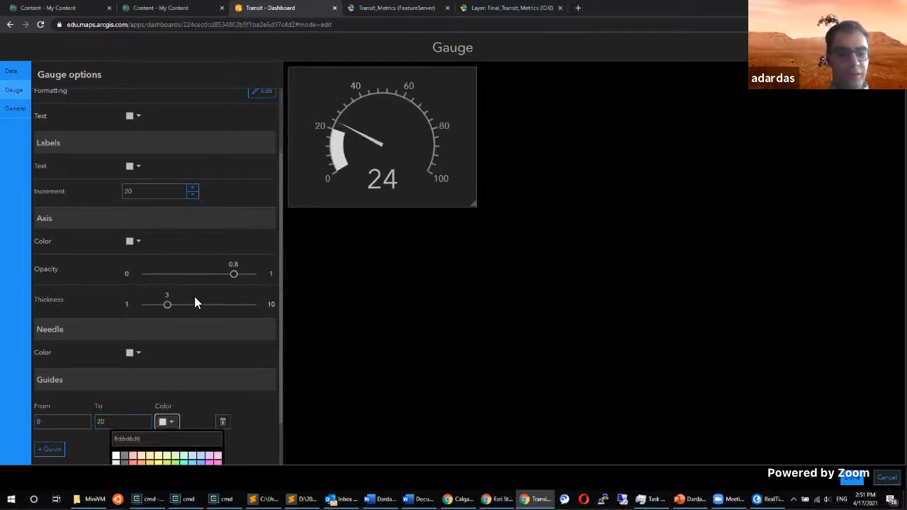
scroll(194, 302, "down", 1)
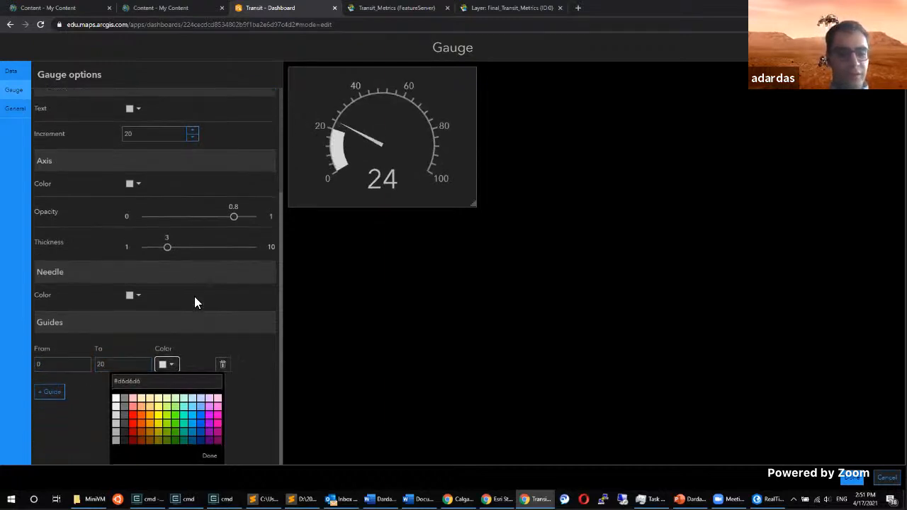
left_click(132, 430)
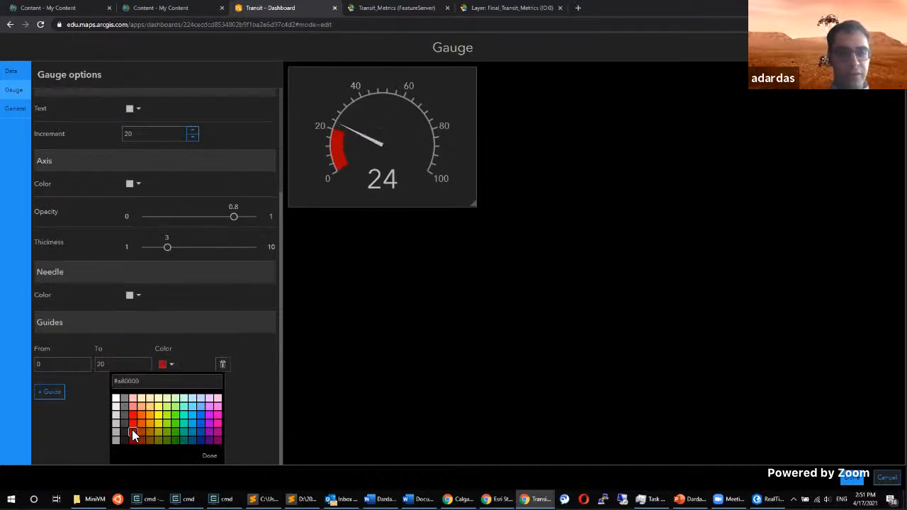
left_click(249, 394)
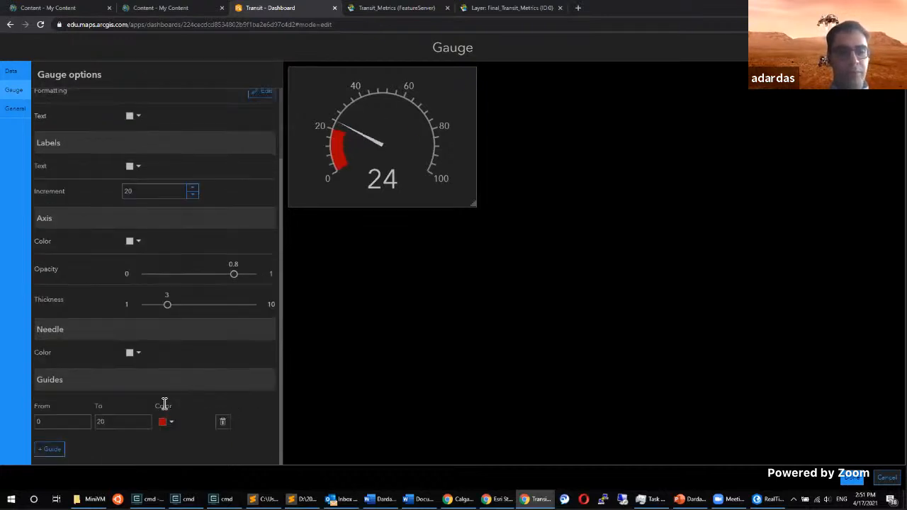
Add a second gauge guide ranging from 20 to 40 and color it orange (#e64c00).
left_click(49, 449)
left_click(74, 419)
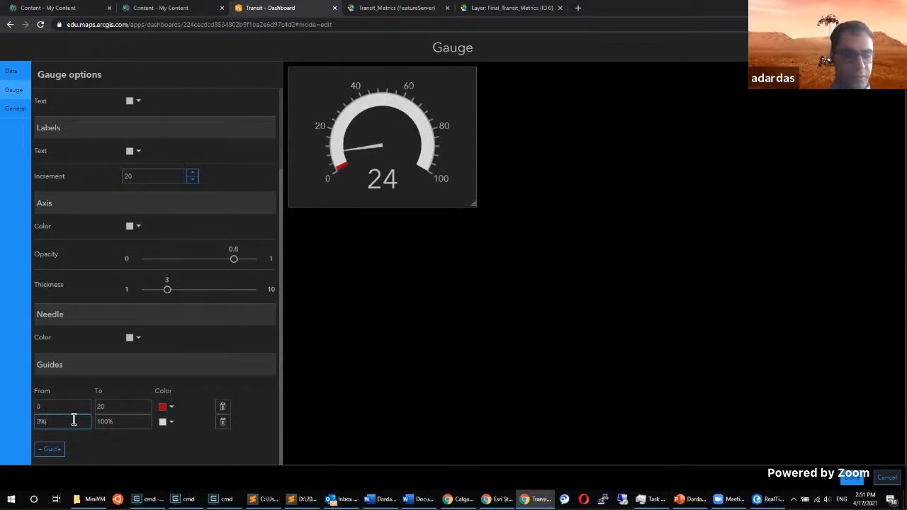
type("20")
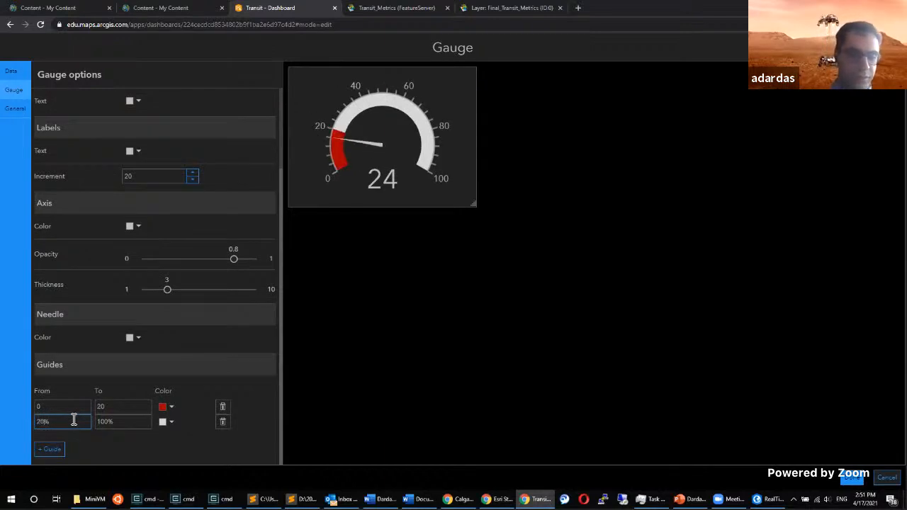
key("Tab")
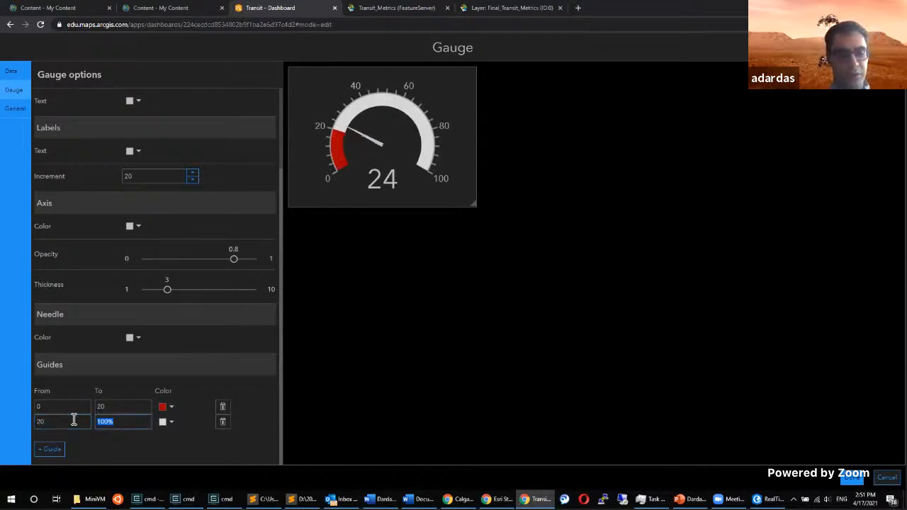
type("40")
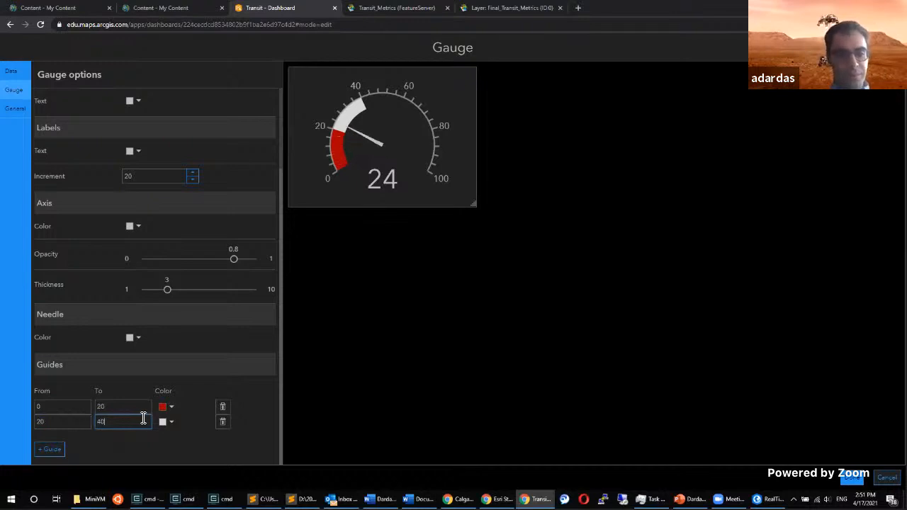
left_click(170, 423)
scroll(192, 384, "down", 1)
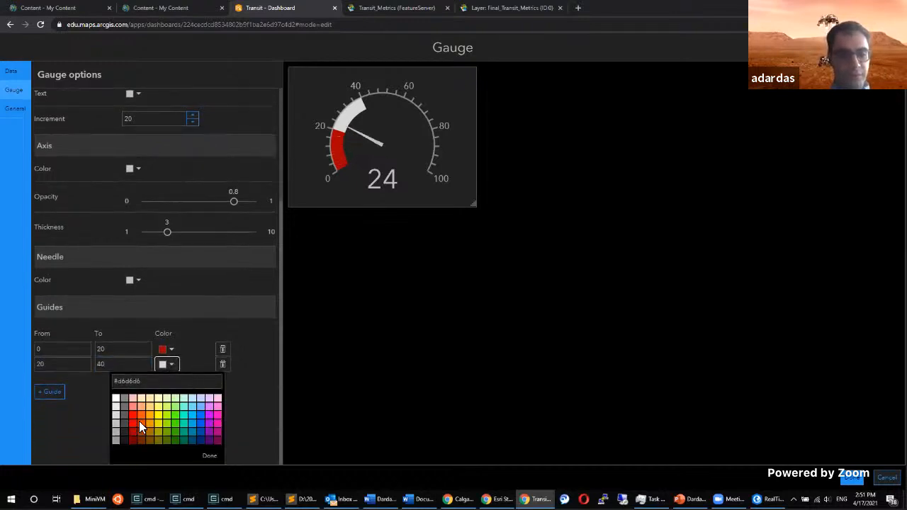
left_click(142, 420)
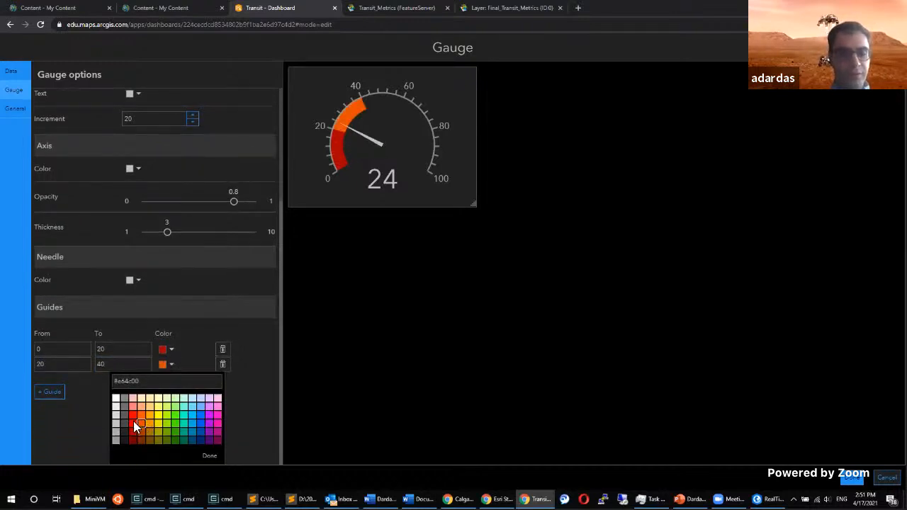
left_click(89, 428)
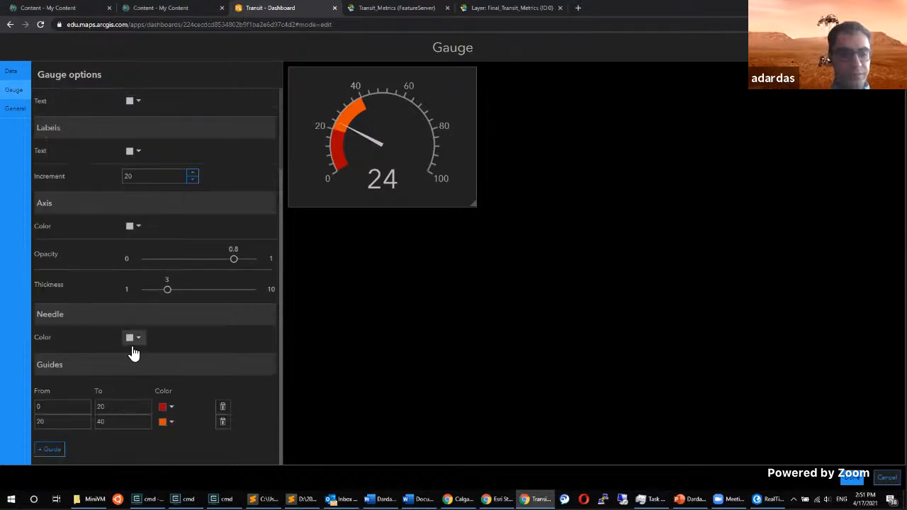
Add a third gauge guide ranging from 40 to 60 and color it yellow (#e6e600).
left_click(47, 452)
left_click(77, 439)
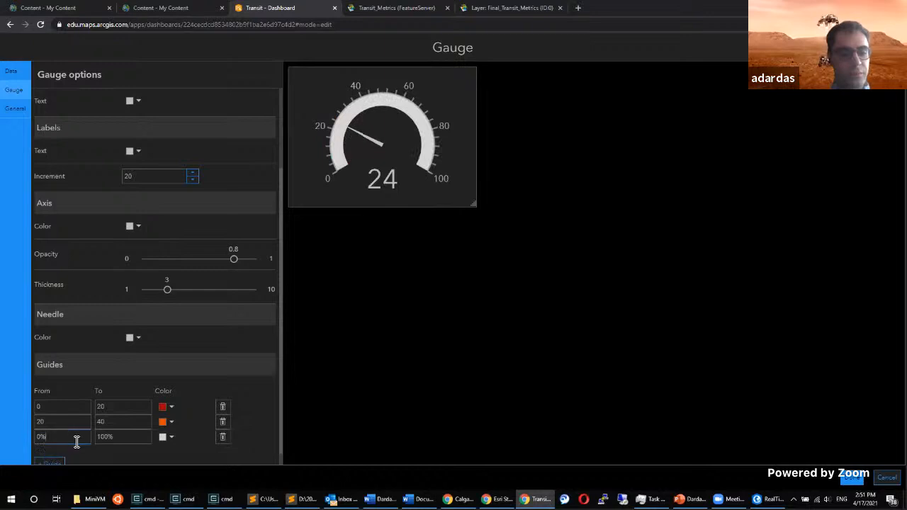
type("40")
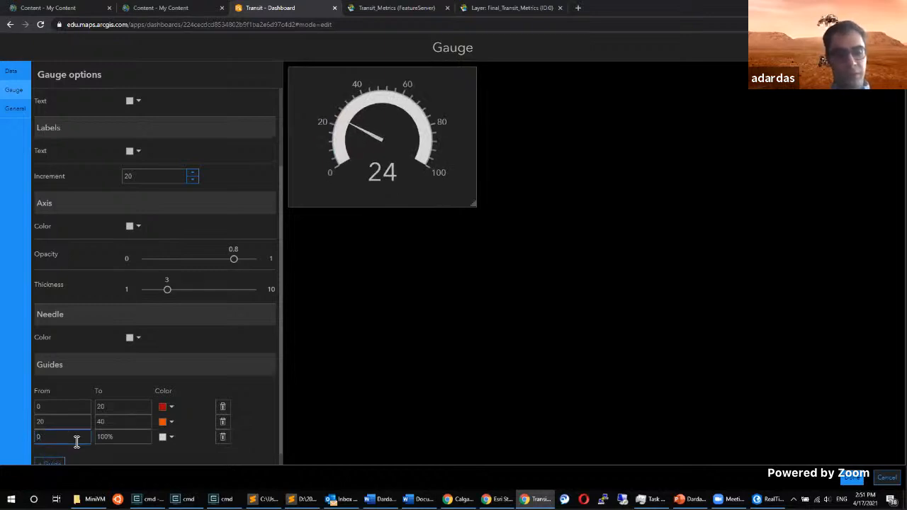
key("Tab")
type("60")
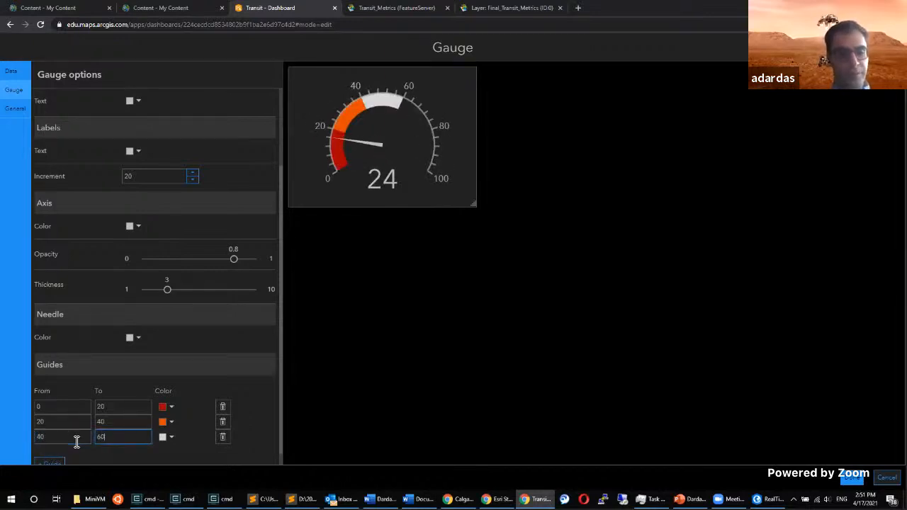
left_click(170, 436)
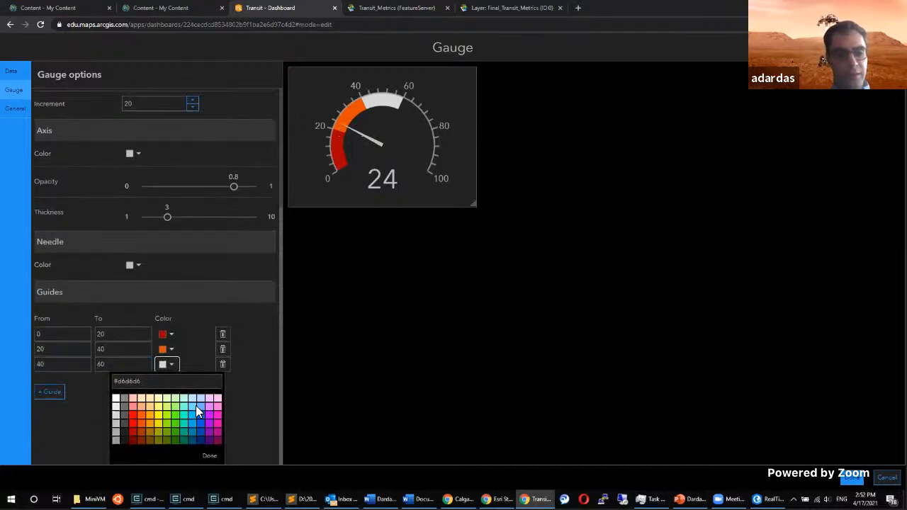
left_click(156, 422)
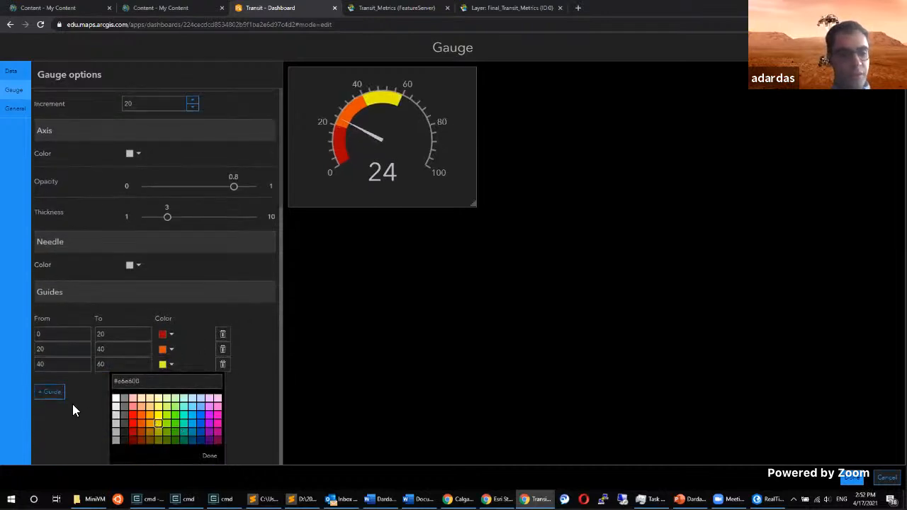
Add a fourth gauge guide ranging from 60 to 80 and color it bright green (#4ce600).
left_click(49, 392)
key("BackSpace")
key("BackSpace")
type("60")
key("Tab")
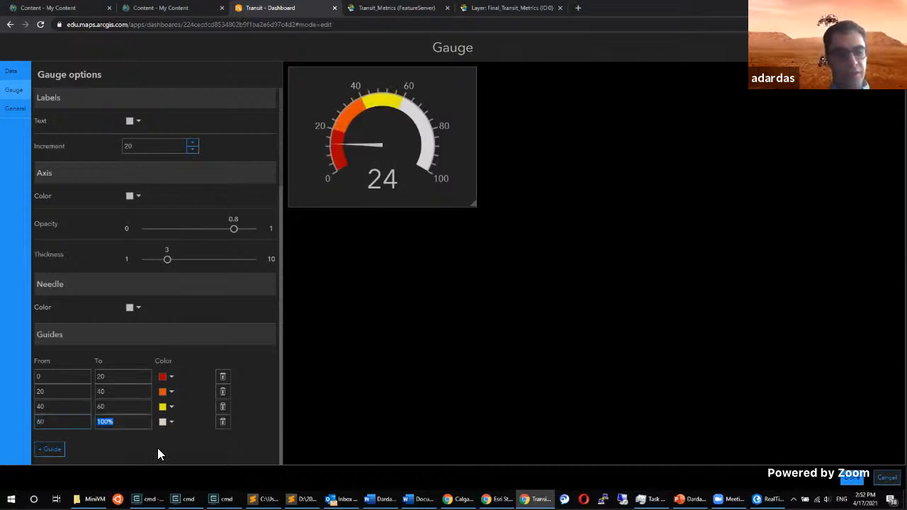
type("80")
left_click(172, 422)
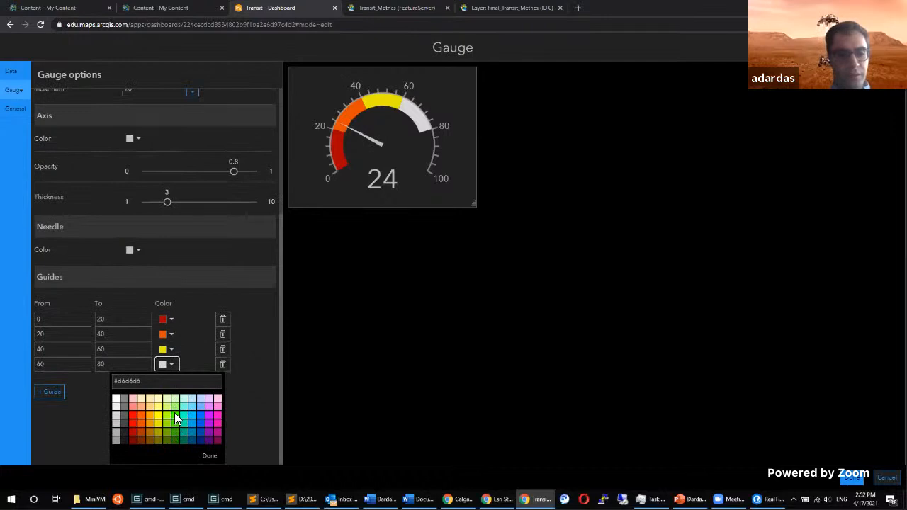
left_click(176, 420)
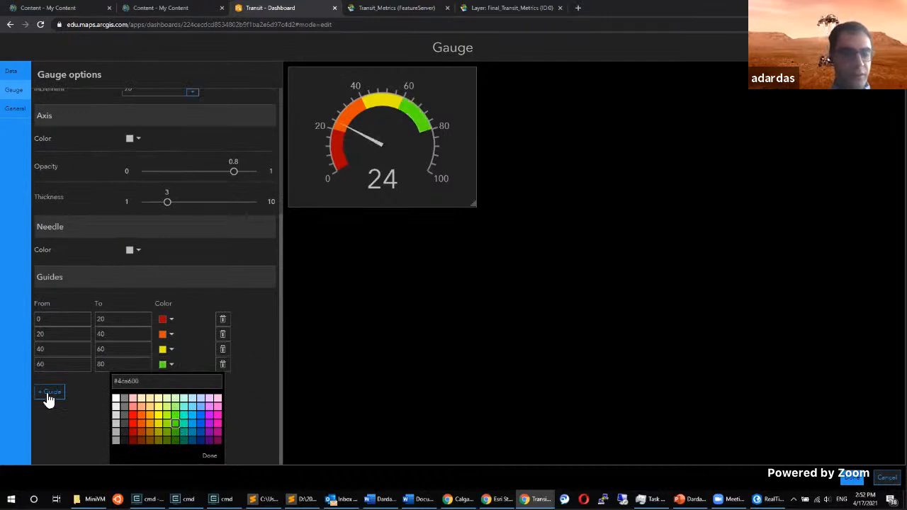
Add a fifth gauge guide ranging from 80 to 100 and color it dark green (#38a800).
left_click(48, 394)
type("80")
key("Tab")
type("100")
left_click(168, 423)
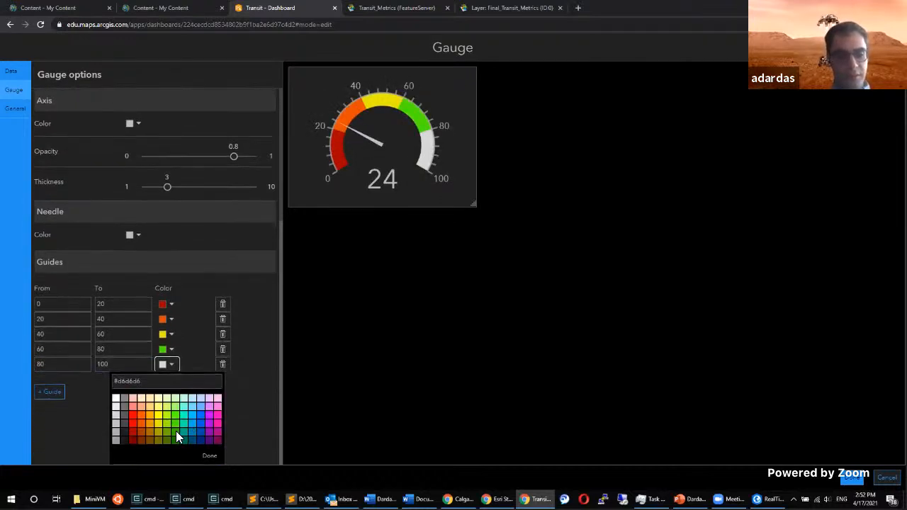
left_click(175, 431)
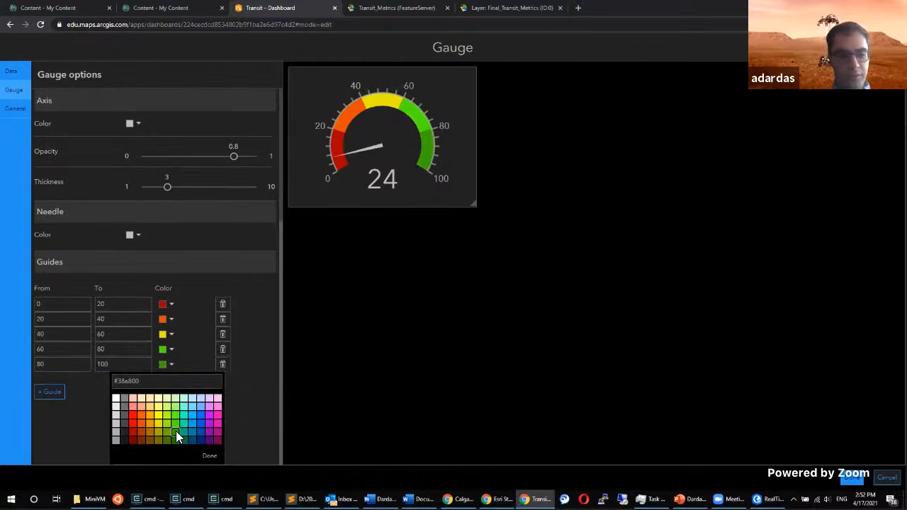
left_click(60, 429)
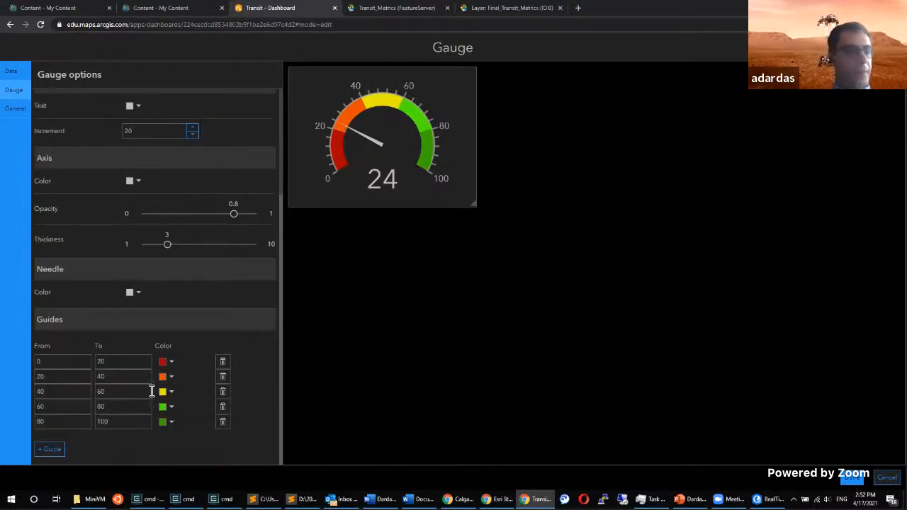
Review the gauge's appearance, general and data options, including the filter, statistic, and minimum and maximum value settings.
scroll(174, 350, "up", 2)
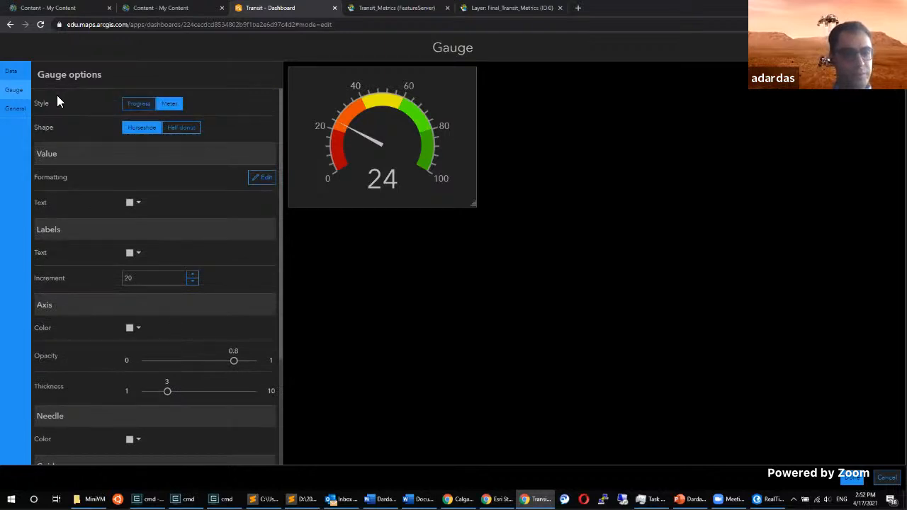
scroll(134, 198, "down", 1)
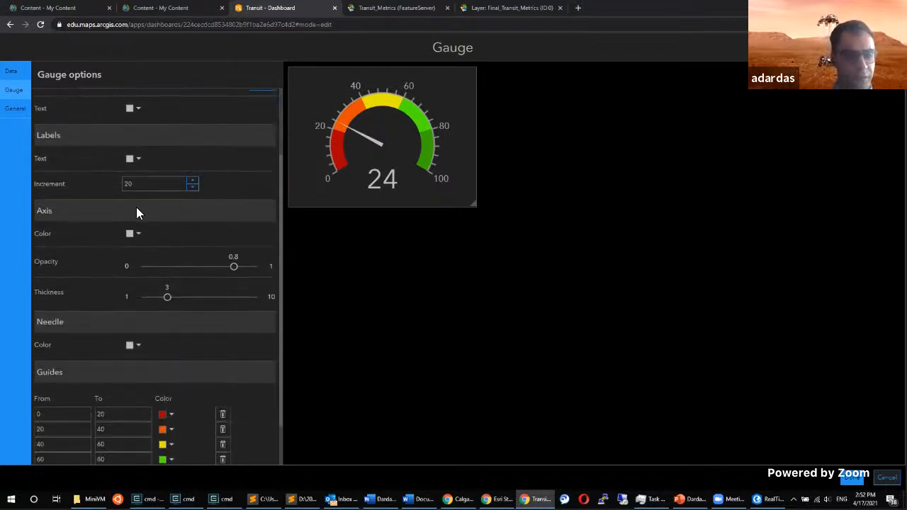
scroll(138, 211, "up", 1)
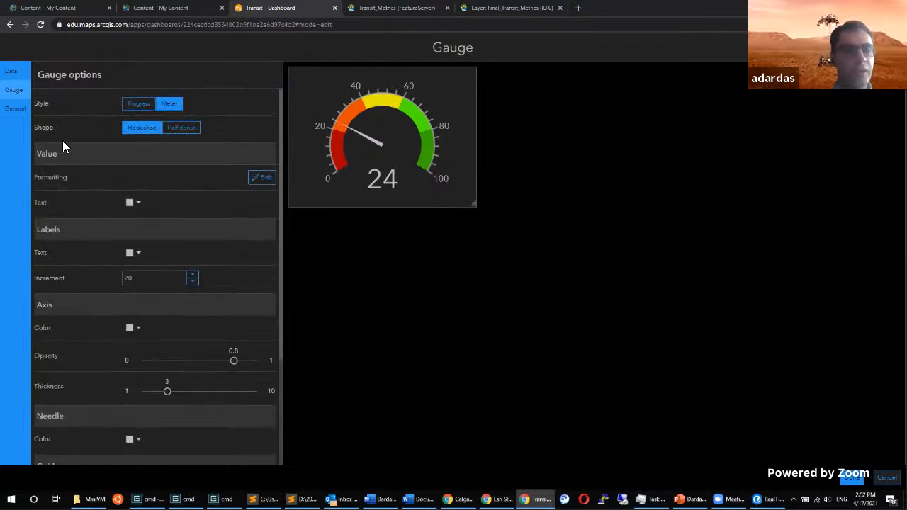
left_click(15, 111)
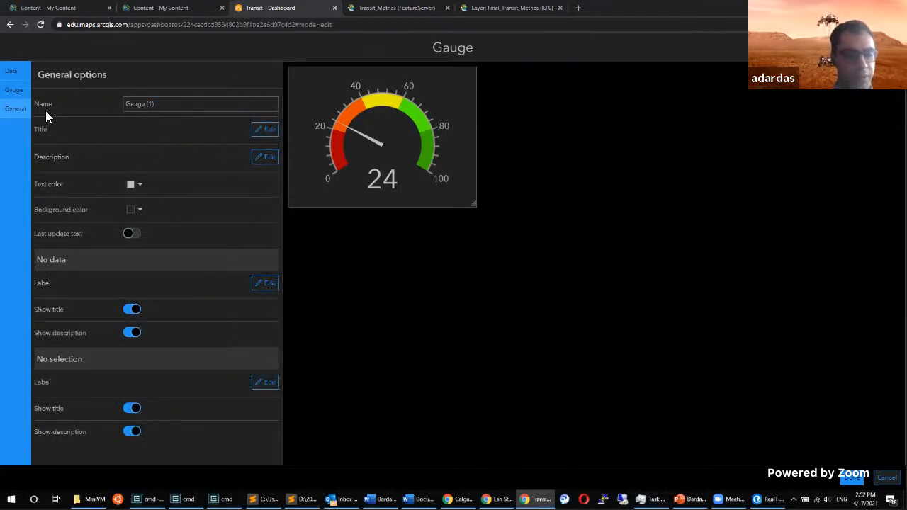
left_click(11, 72)
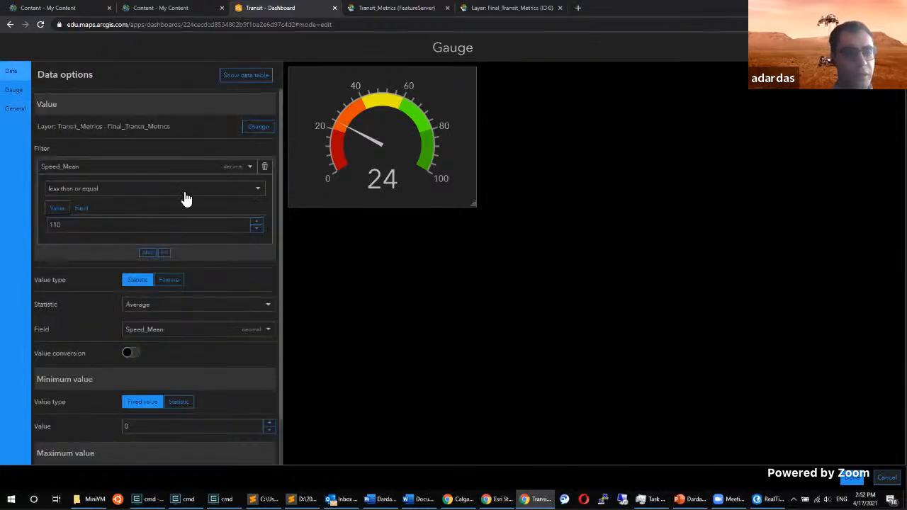
scroll(105, 208, "down", 1)
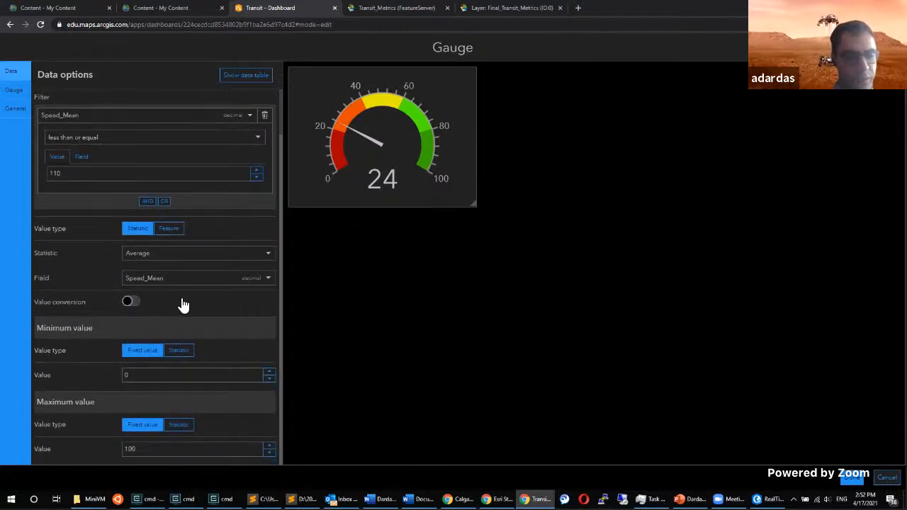
scroll(183, 304, "up", 1)
scroll(182, 333, "down", 1)
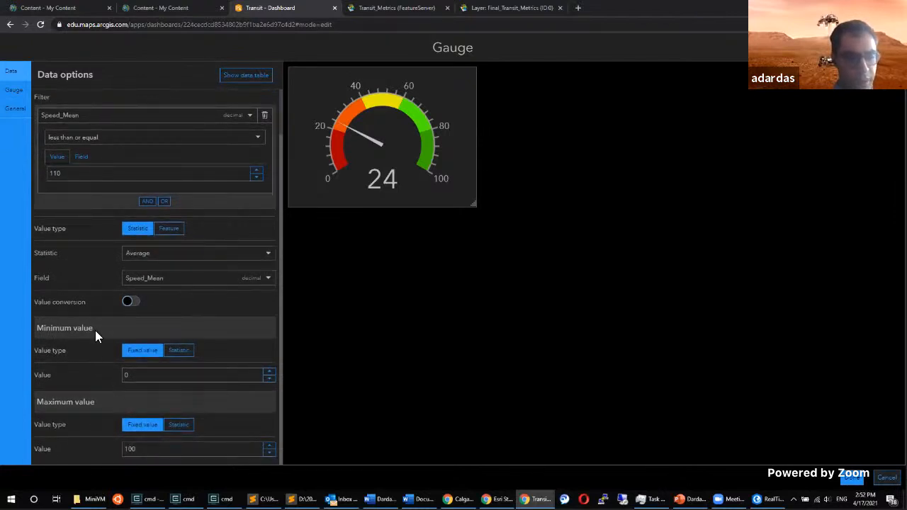
Add a unit suffix to the gauge's value formatting, entering km/hr and shortening it to km/h.
left_click(14, 90)
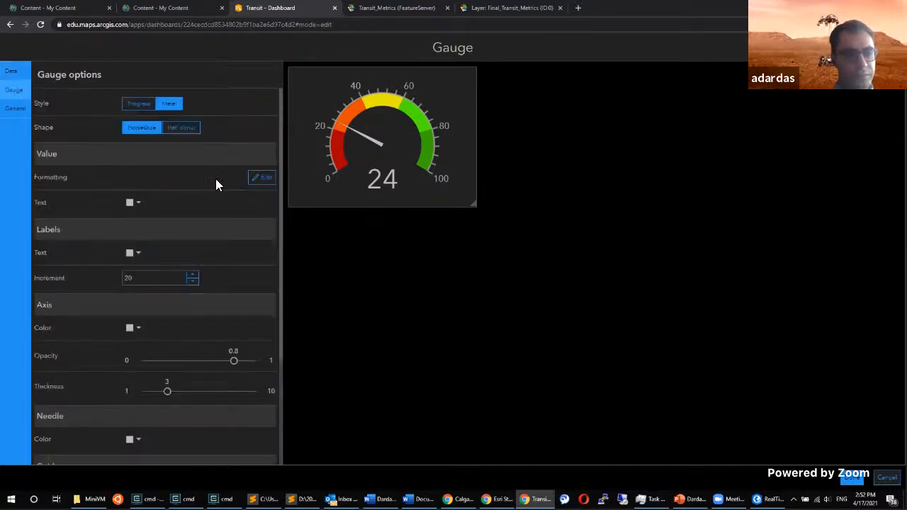
left_click(259, 177)
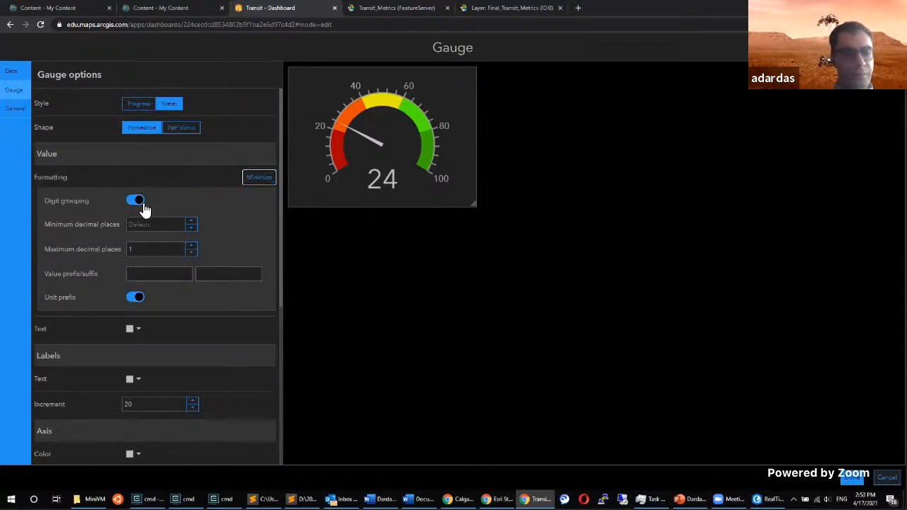
left_click(233, 274)
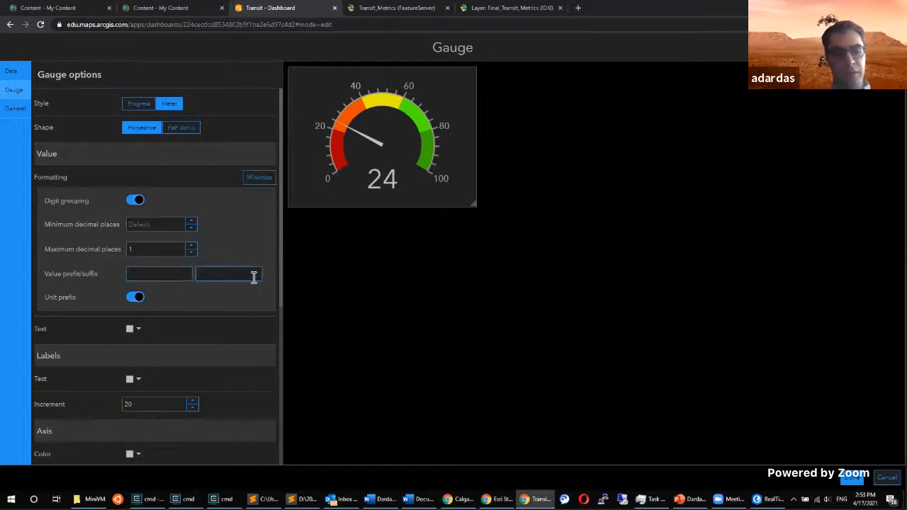
type("km/hr")
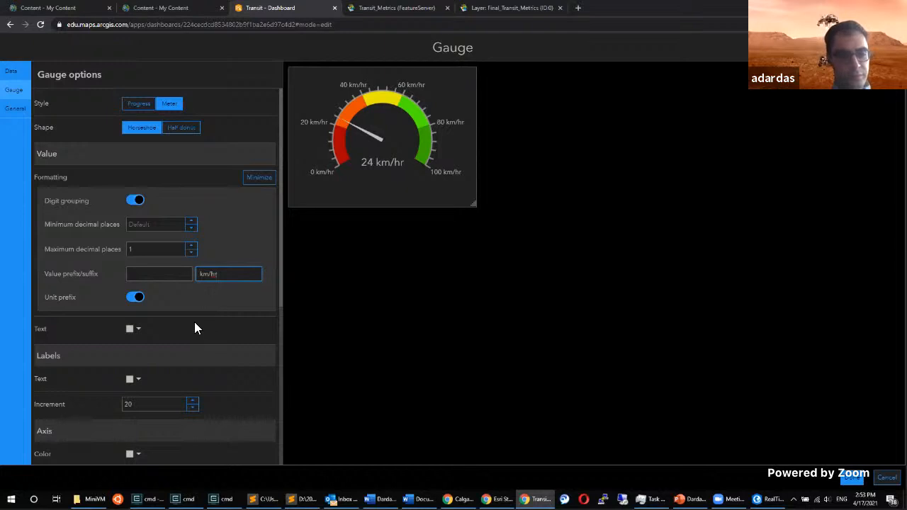
left_click(229, 280)
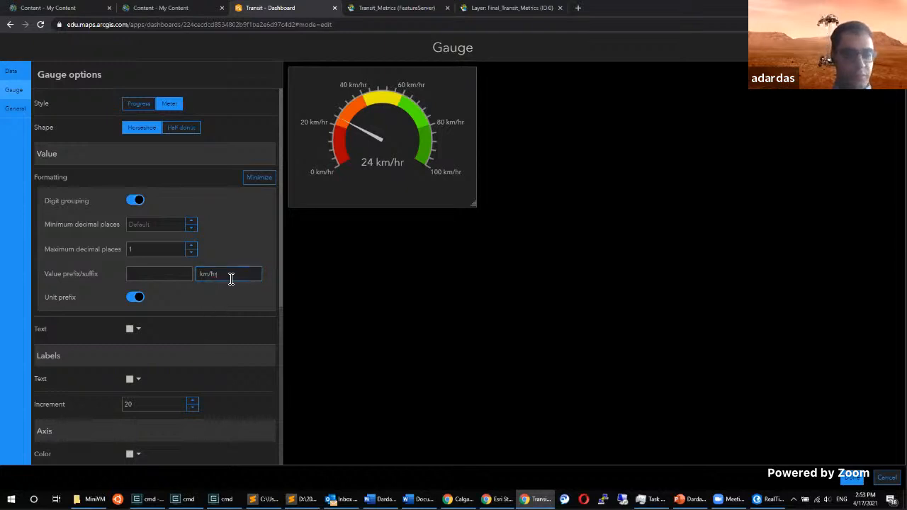
key("BackSpace")
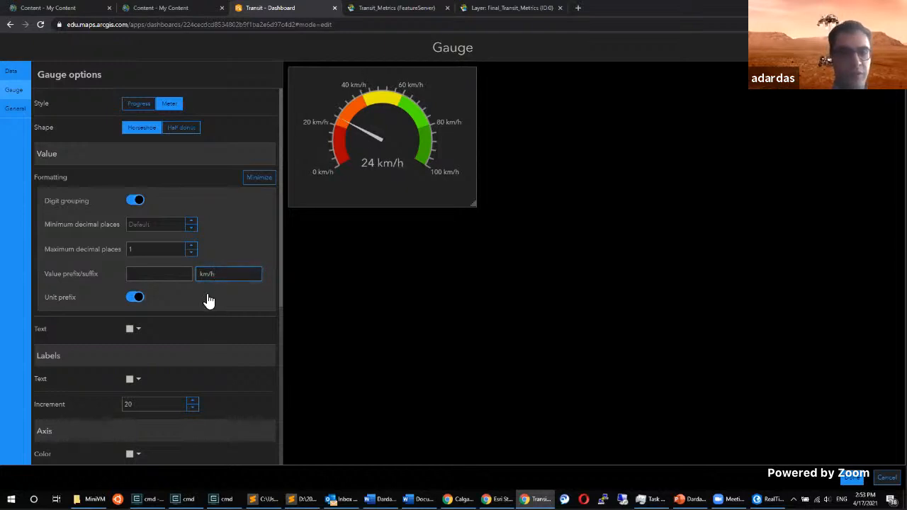
Turn off the unit prefix in the gauge's value formatting and look over the remaining gauge options.
left_click(203, 296)
scroll(202, 294, "down", 3)
scroll(202, 262, "up", 2)
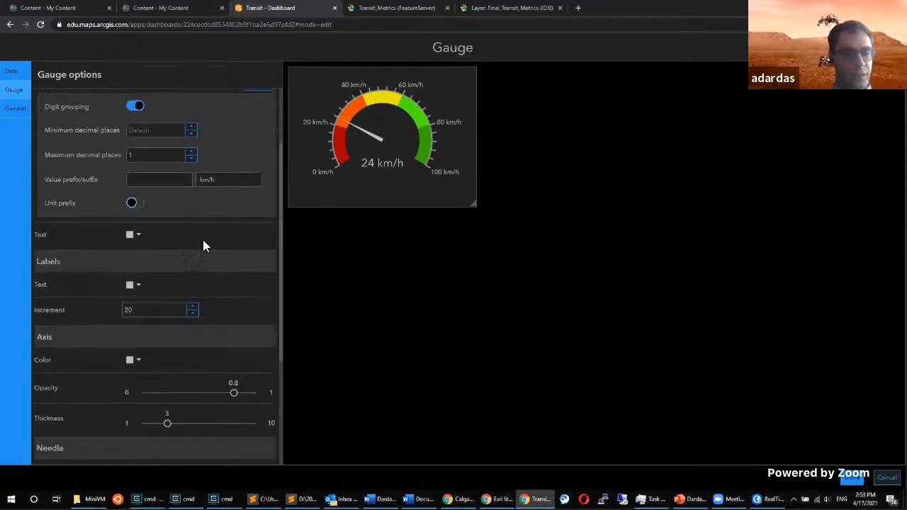
scroll(203, 245, "down", 3)
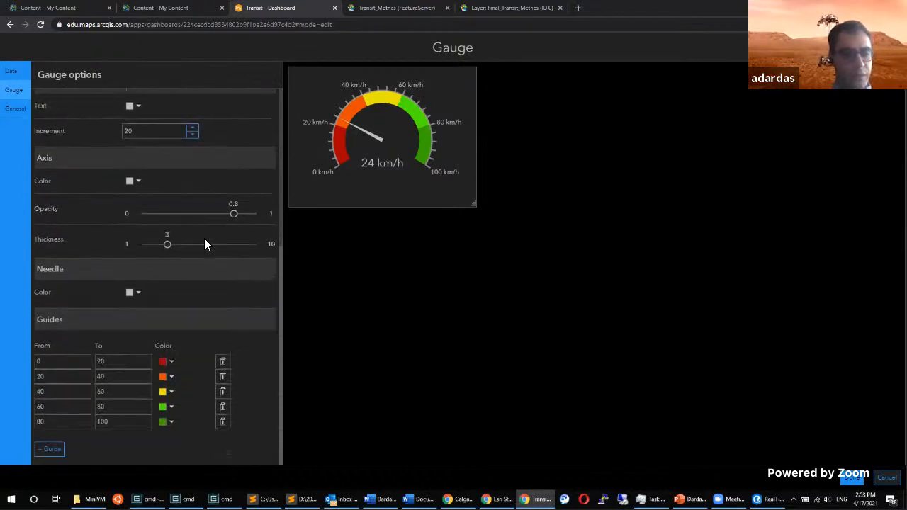
Name the gauge element "Speed (Avg.) Gauge" and finish its configuration.
left_click(21, 113)
left_click(185, 105)
key("ctrl+a")
type("Speed Gauge")
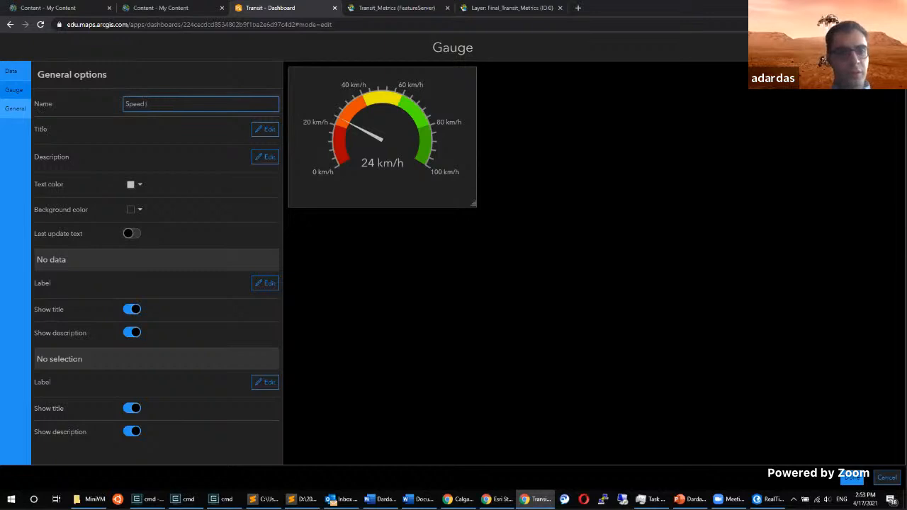
type("Avg.) Guauge")
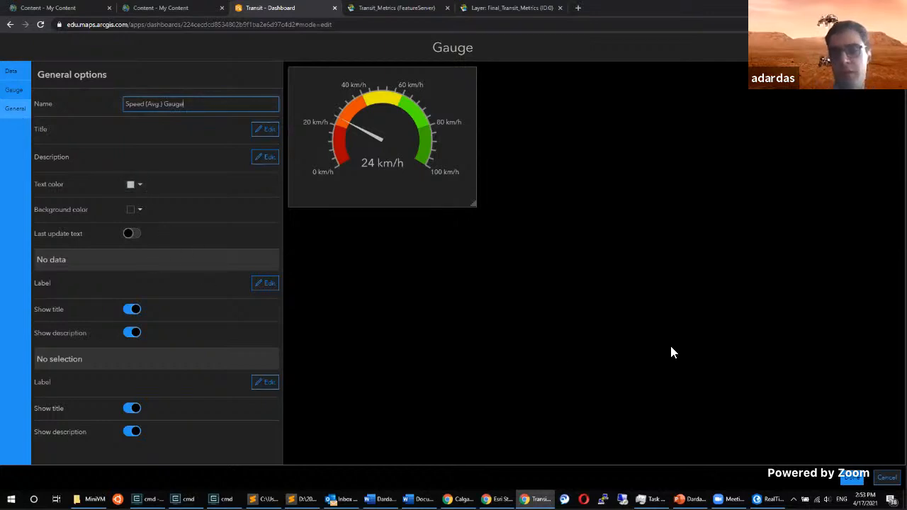
left_click(847, 479)
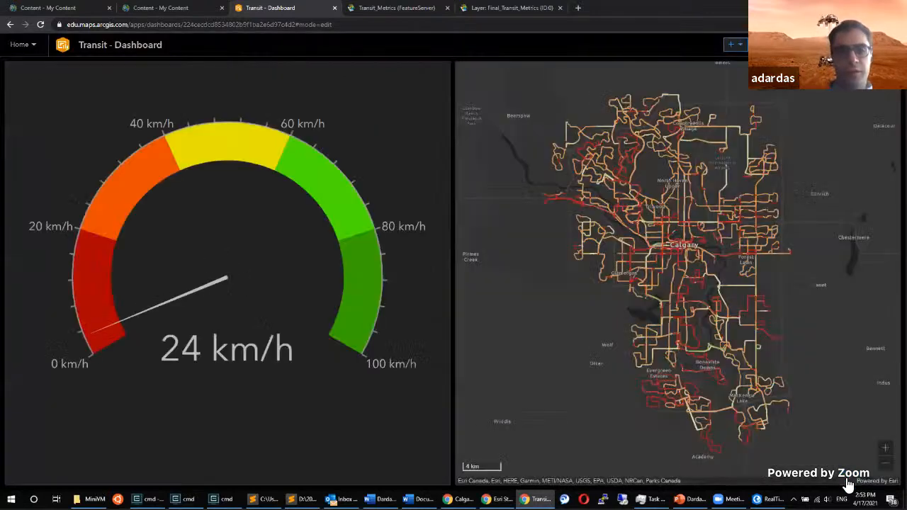
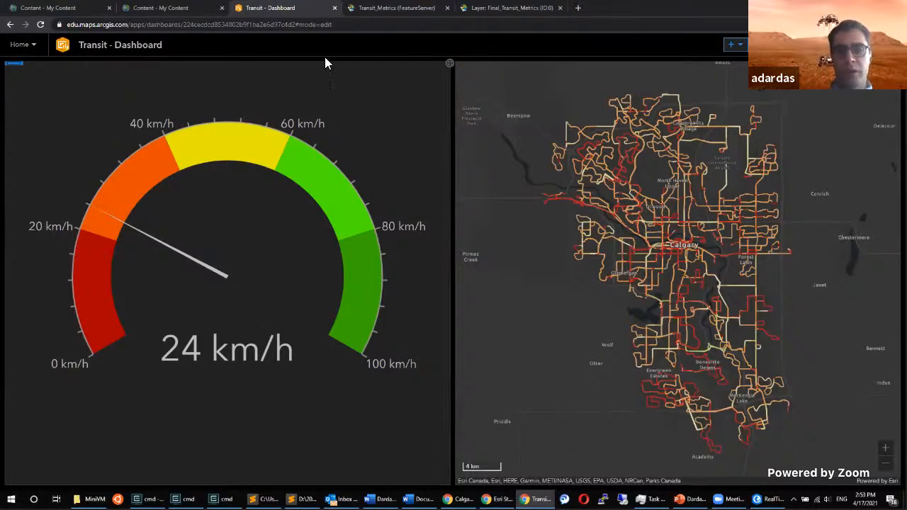
Narrow the gauge element to about 30% of the dashboard's width, giving the remaining space to the map.
left_click_drag(453, 148, 274, 160)
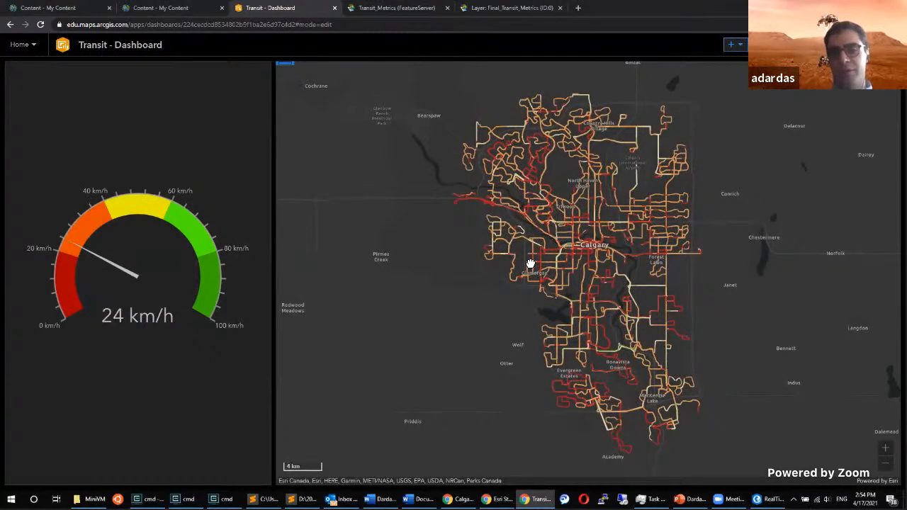
scroll(531, 263, "up", 2)
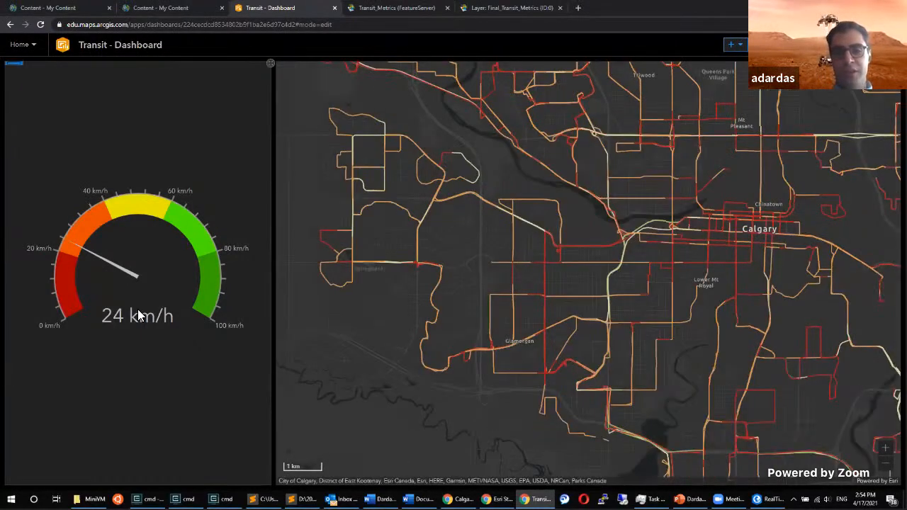
left_click_drag(425, 154, 532, 193)
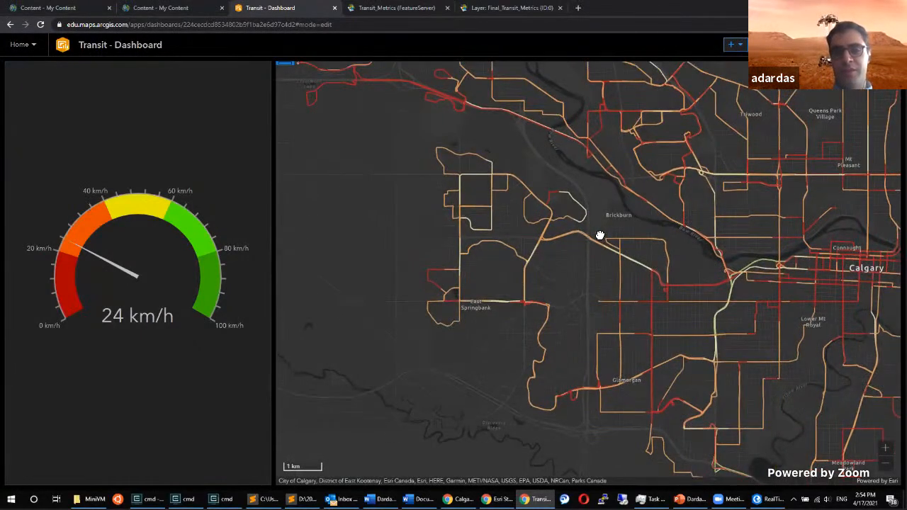
scroll(546, 245, "down", 2)
scroll(439, 219, "down", 1)
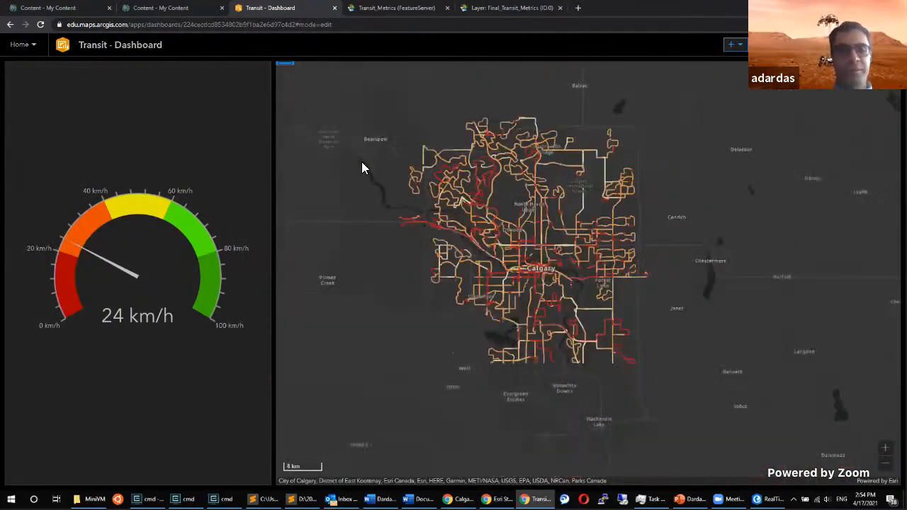
Add a filter action to the map that targets Speed (Avg.) Gauge when the map extent changes.
mouse_move(284, 74)
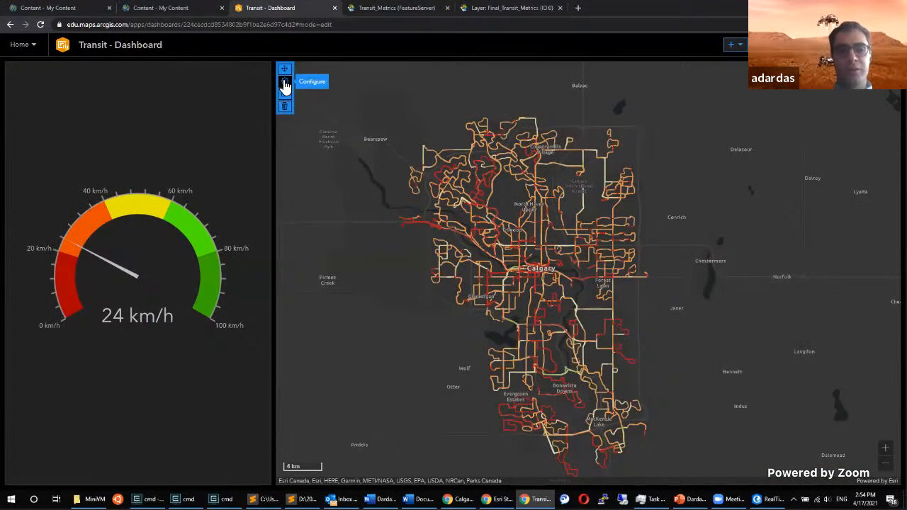
left_click(285, 84)
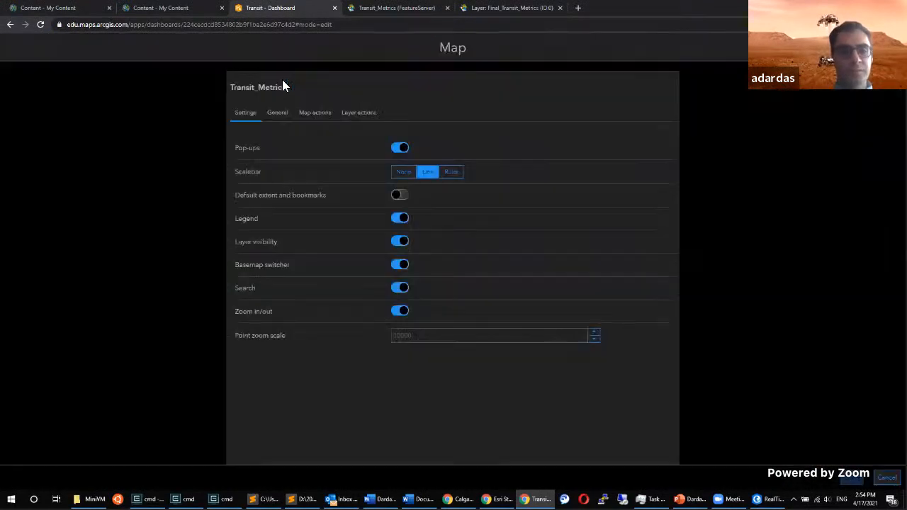
left_click(324, 119)
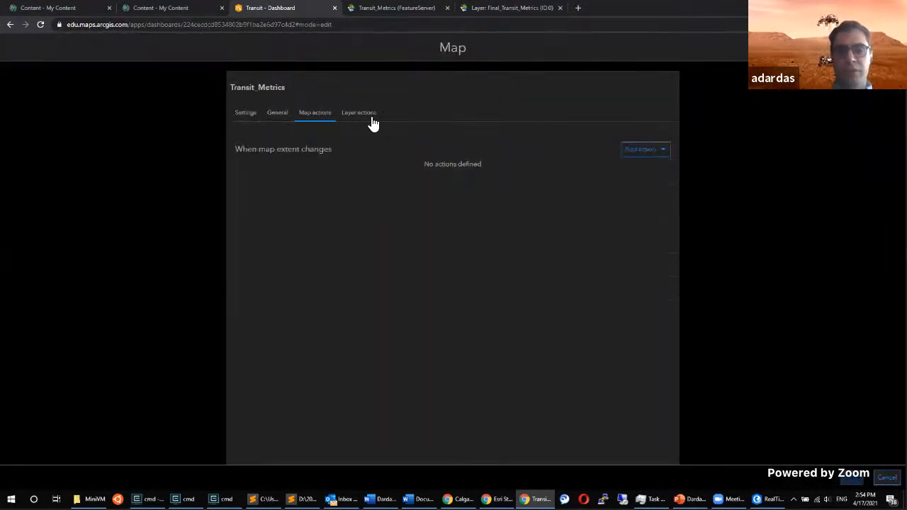
left_click(649, 151)
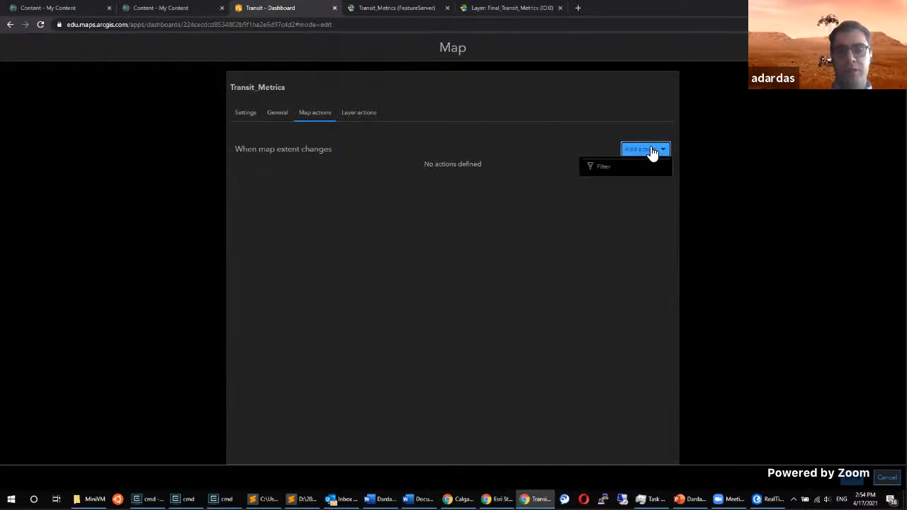
left_click(594, 167)
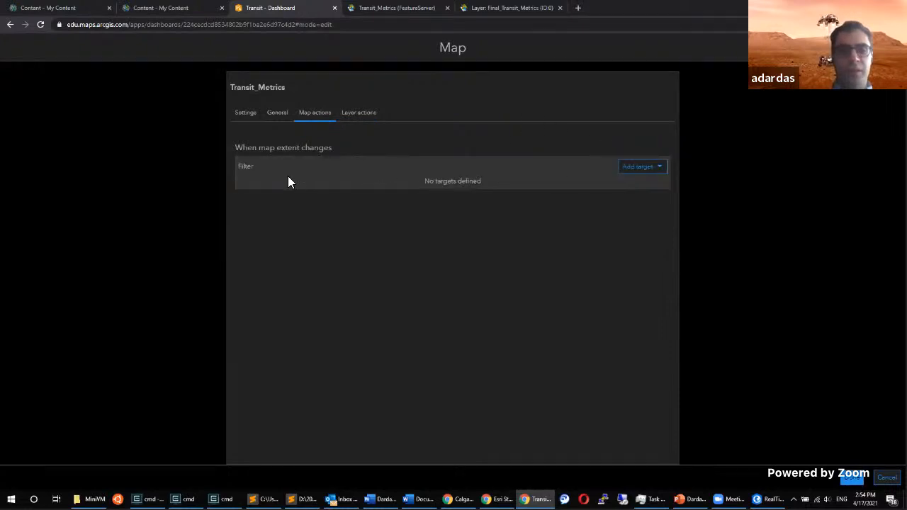
left_click(649, 167)
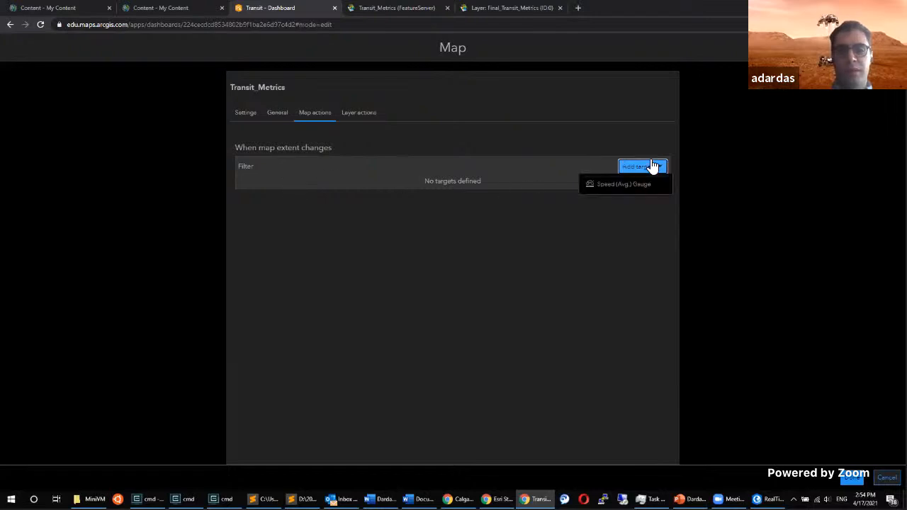
left_click(606, 187)
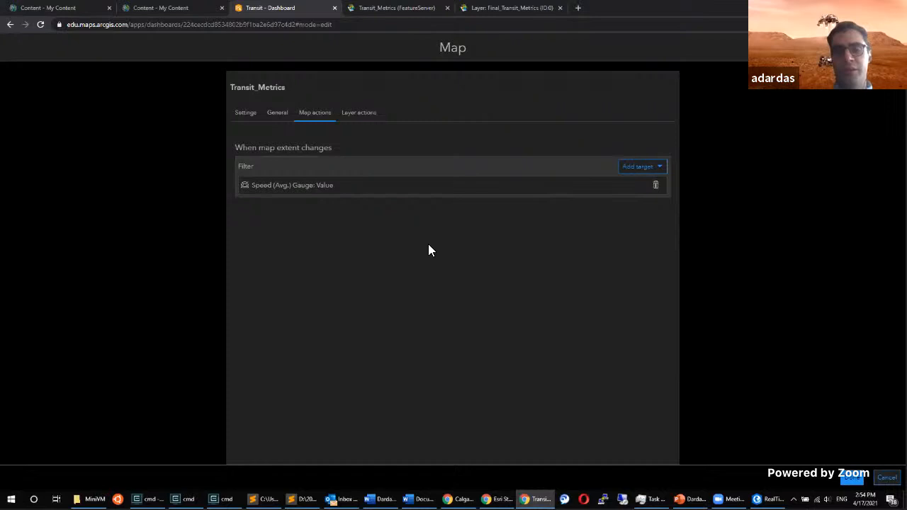
Add a filter action targeting Speed (Avg.) Gauge for selection changes in the Final_Transit_Metrics layer, and apply the map configuration.
left_click(360, 116)
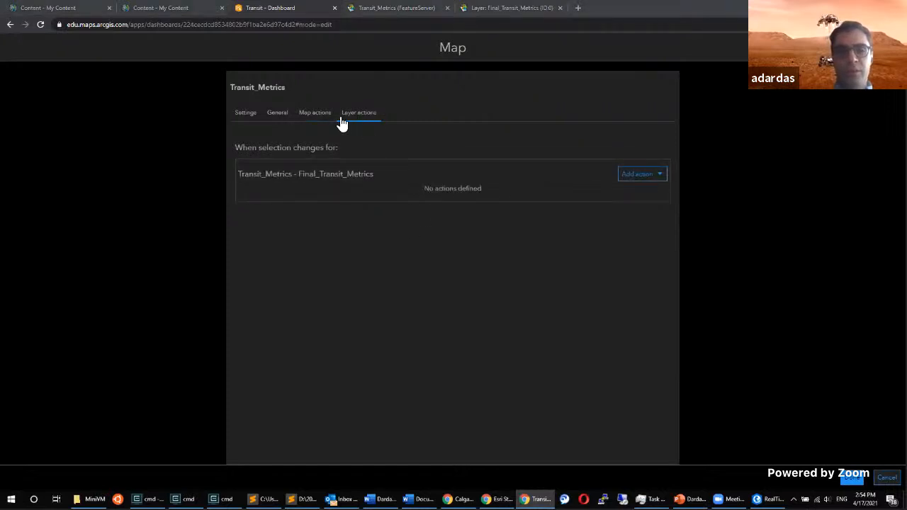
left_click(640, 177)
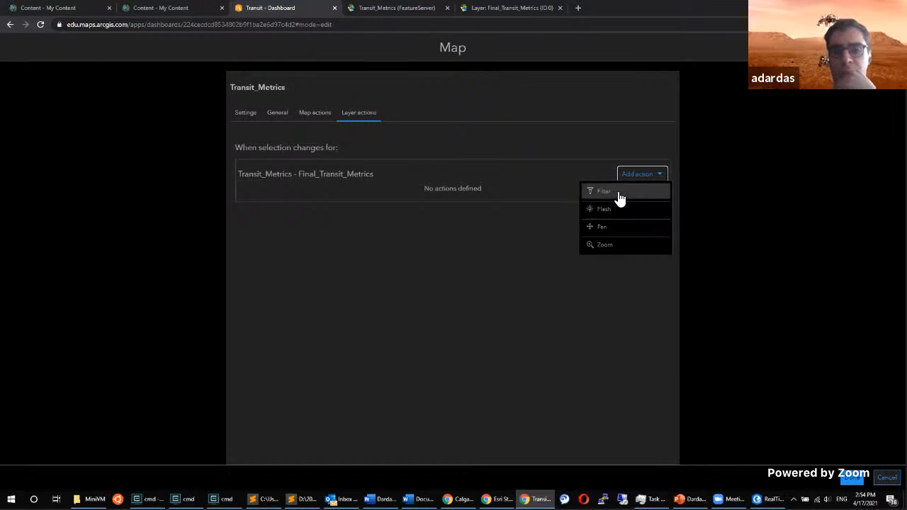
left_click(619, 197)
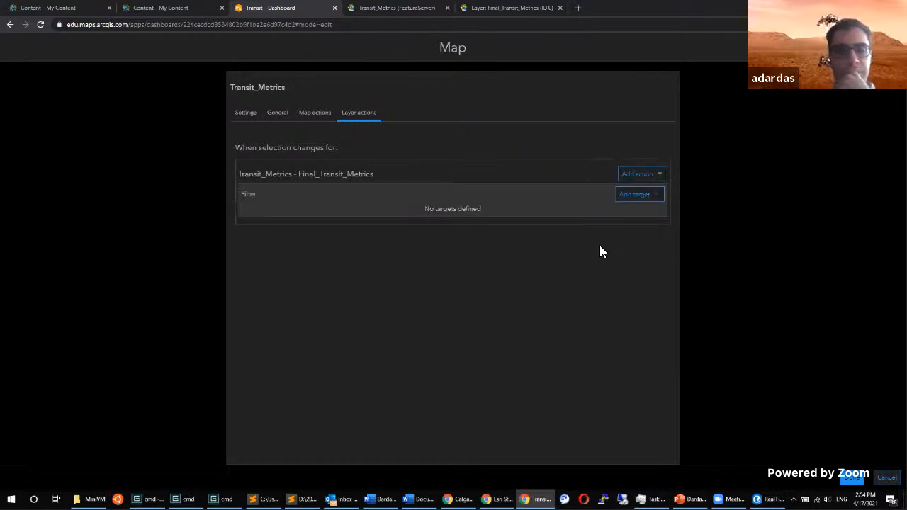
left_click(639, 196)
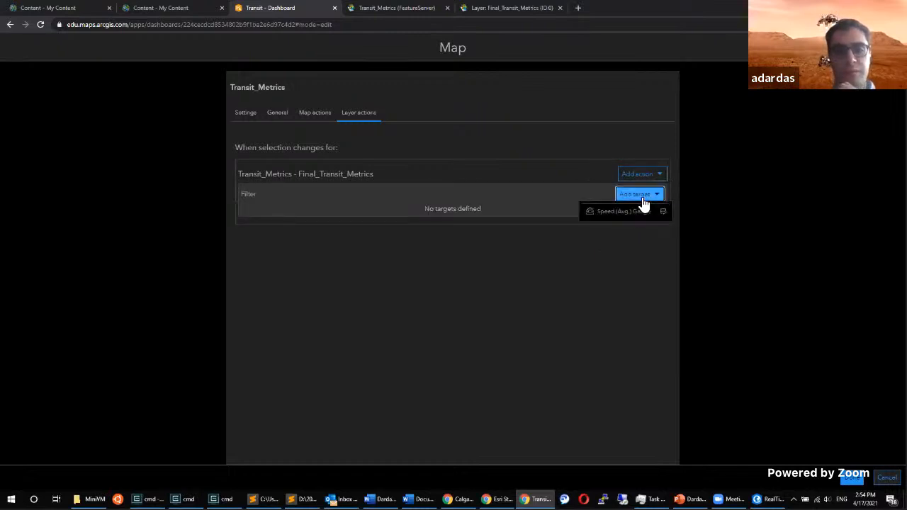
left_click(623, 212)
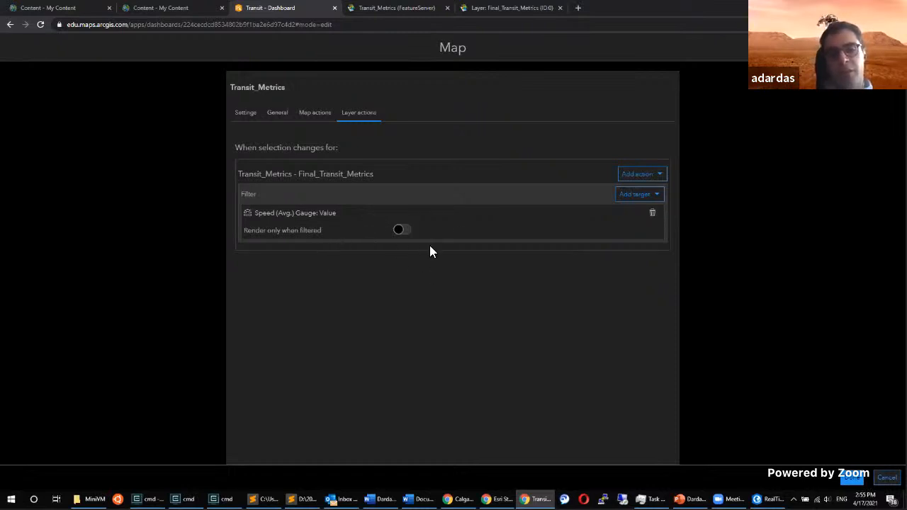
left_click(850, 480)
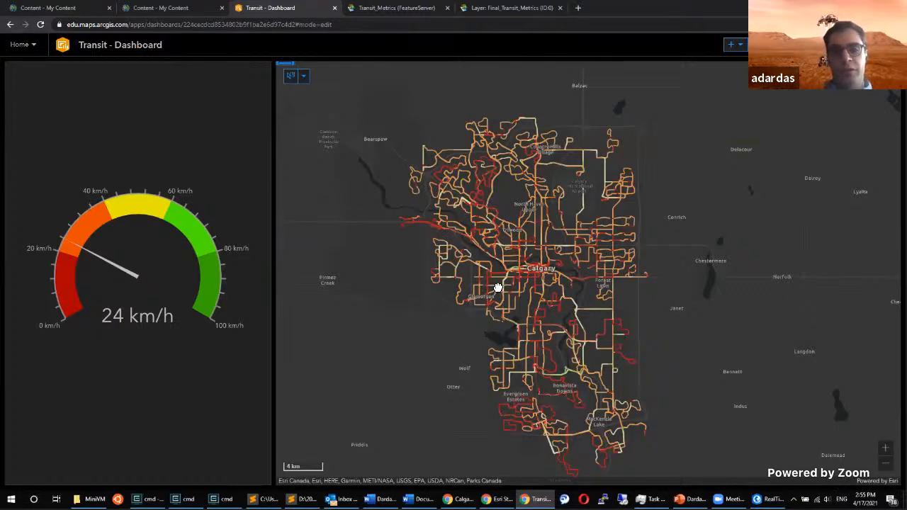
Examine how the average-speed gauge responds to different map extents, including downtown Calgary and the Country Hills Village area.
scroll(497, 284, "up", 1)
scroll(495, 289, "up", 3)
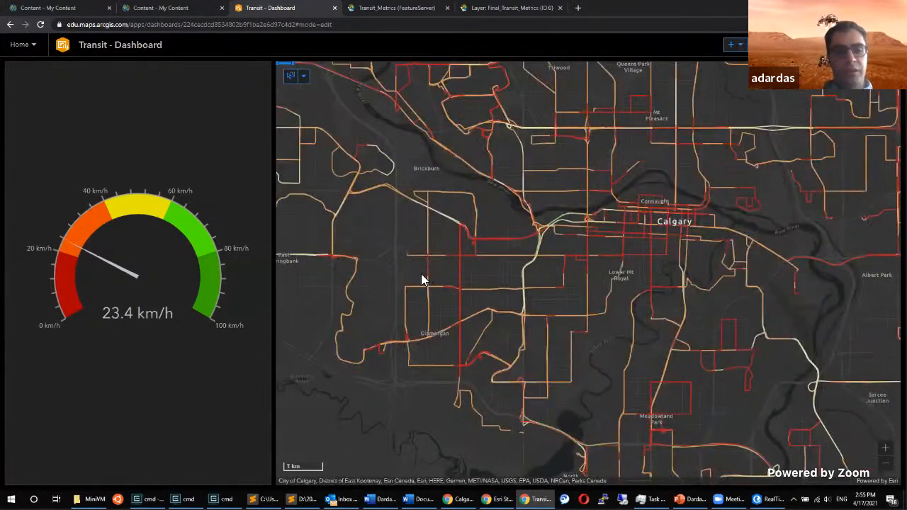
left_click_drag(430, 287, 609, 280)
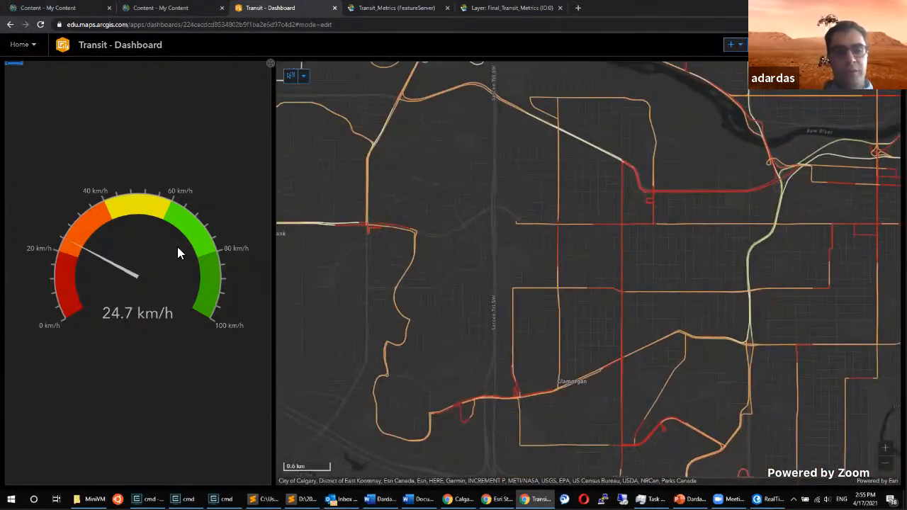
scroll(522, 260, "down", 2)
scroll(416, 294, "up", 2)
scroll(382, 298, "up", 3)
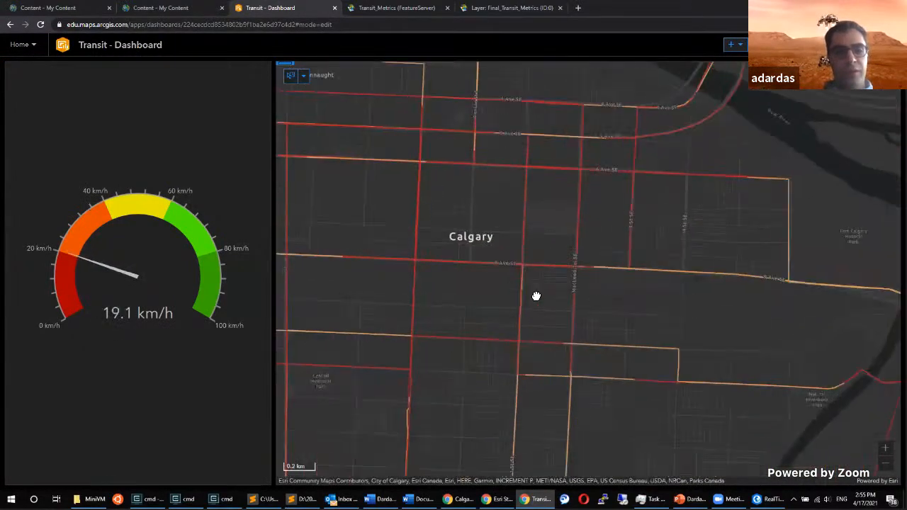
left_click_drag(385, 275, 450, 283)
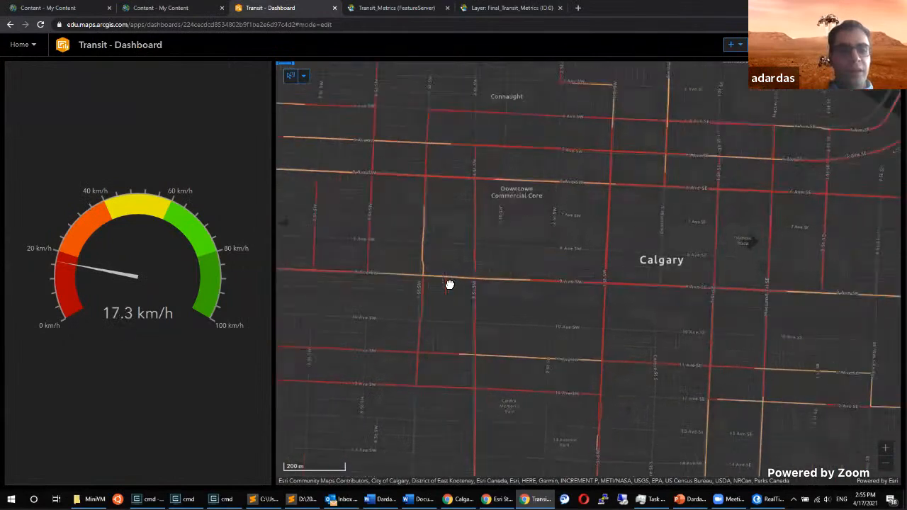
mouse_move(613, 248)
left_mouse_down()
mouse_move(643, 248)
mouse_move(530, 324)
mouse_move(599, 246)
mouse_move(619, 250)
left_mouse_up()
scroll(633, 233, "down", 2)
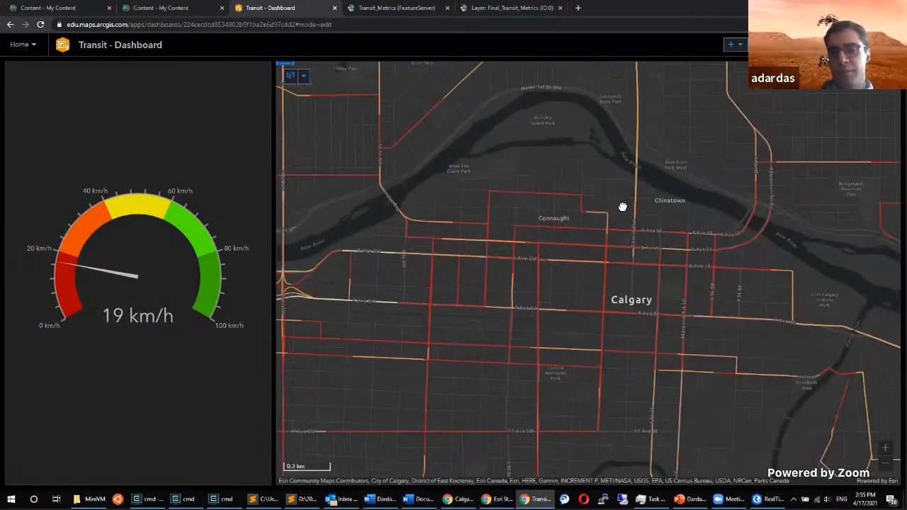
scroll(425, 296, "down", 2)
left_click_drag(522, 276, 580, 318)
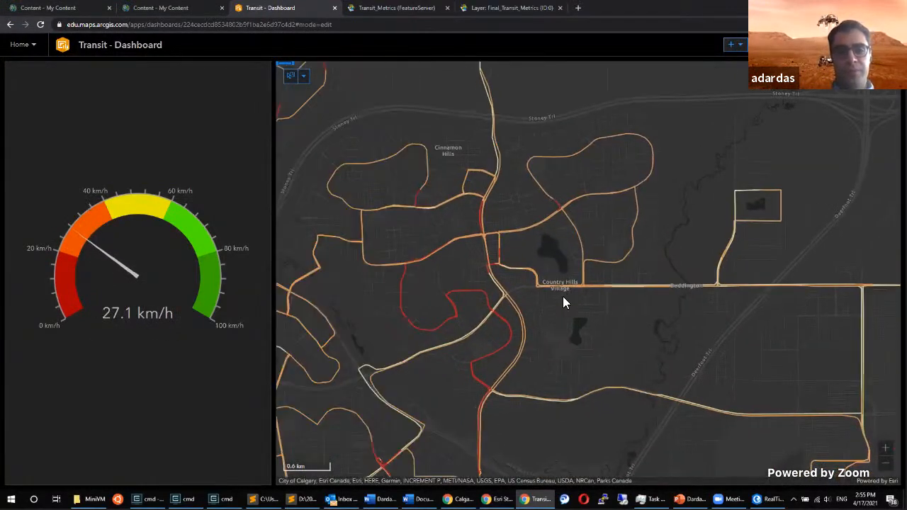
Lasso-select the transit lines around Cinnamon Hills and Country Hills Village and zoom the map to the selected features.
left_click(303, 78)
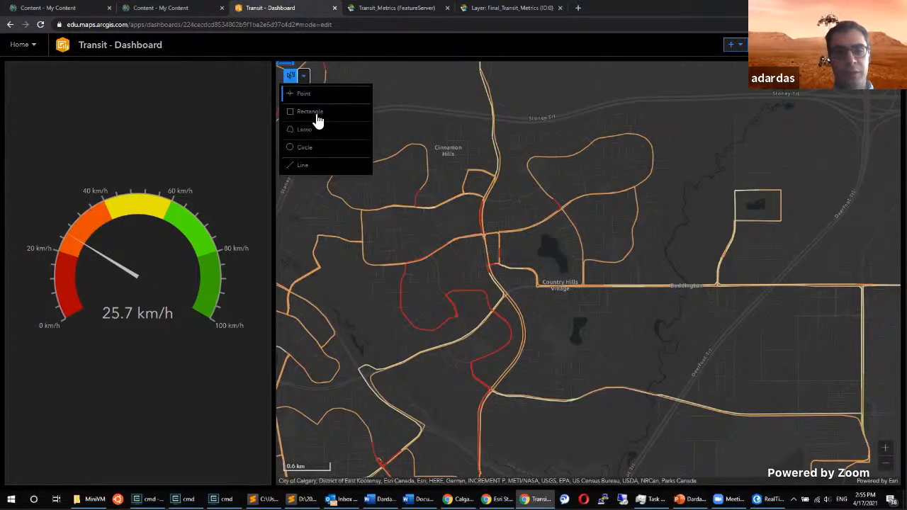
left_click(308, 132)
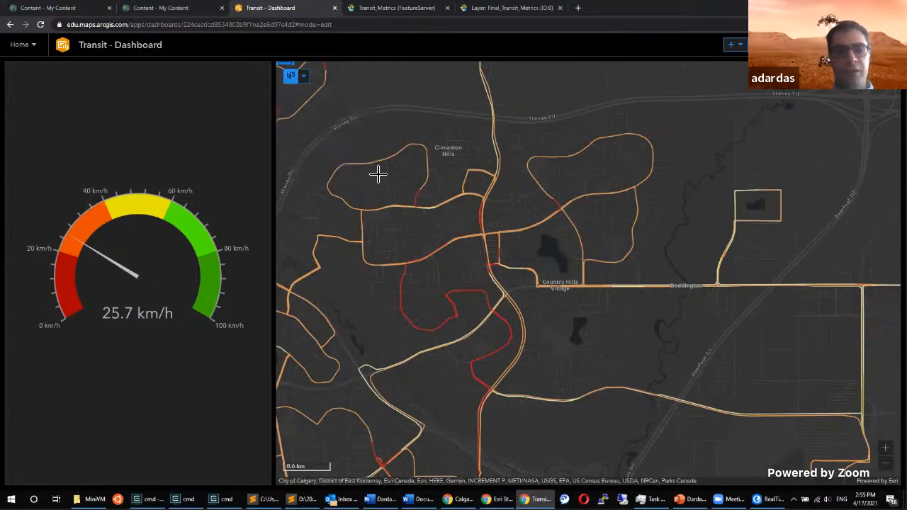
mouse_move(570, 115)
left_mouse_down()
mouse_move(449, 115)
mouse_move(409, 269)
mouse_move(580, 379)
left_mouse_up()
mouse_move(634, 376)
left_mouse_down()
mouse_move(695, 148)
mouse_move(558, 116)
left_mouse_up()
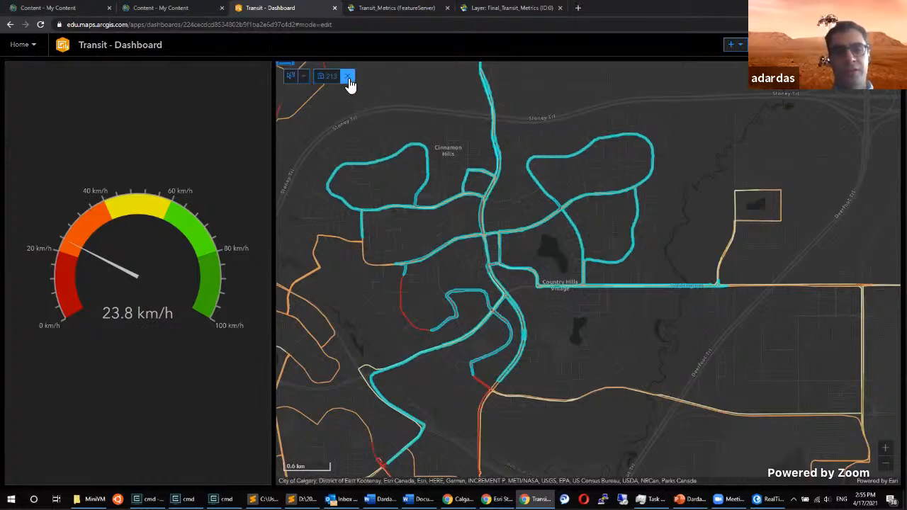
left_click(328, 79)
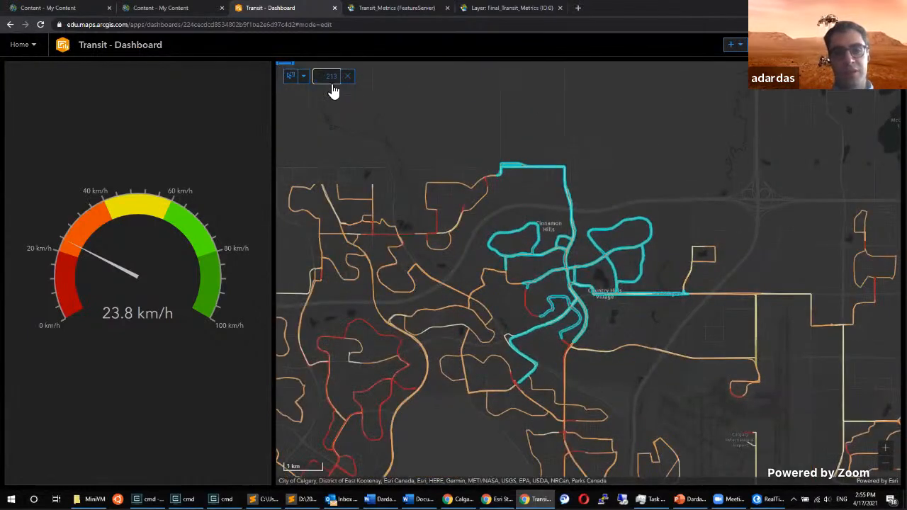
Clear the current selection and lasso-select the transit lines northwest of Country Hills Village instead.
left_click(348, 75)
left_click(291, 76)
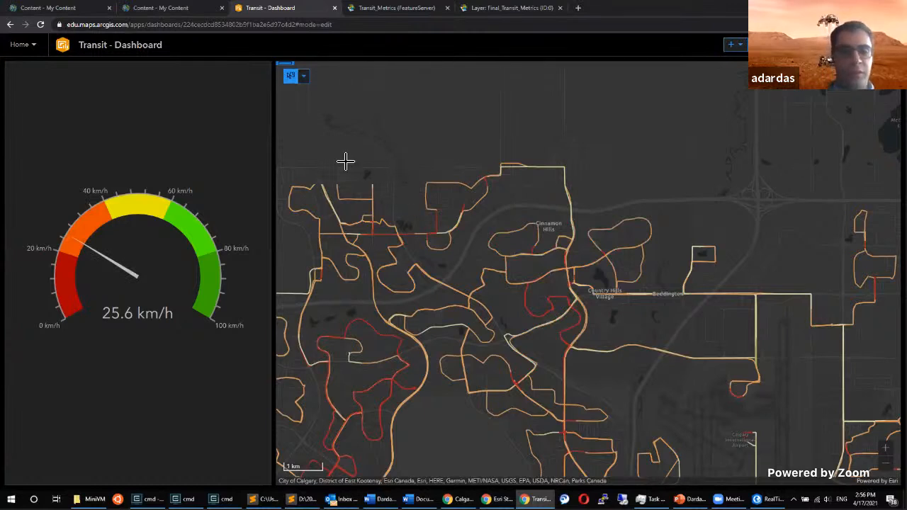
mouse_move(374, 177)
left_mouse_down()
mouse_move(300, 217)
mouse_move(419, 206)
mouse_move(376, 178)
left_mouse_up()
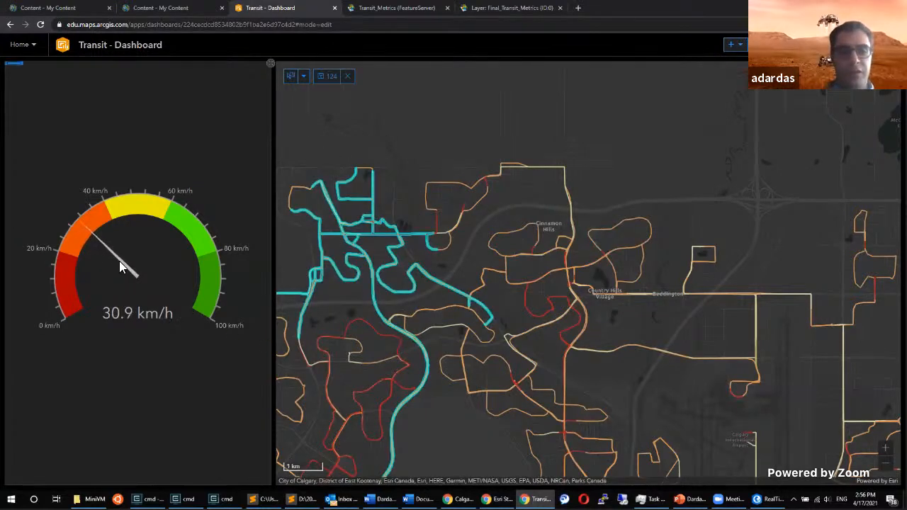
Clear the map's feature selection and add an Indicator element based on the Final_Transit_Metrics layer.
left_click(347, 77)
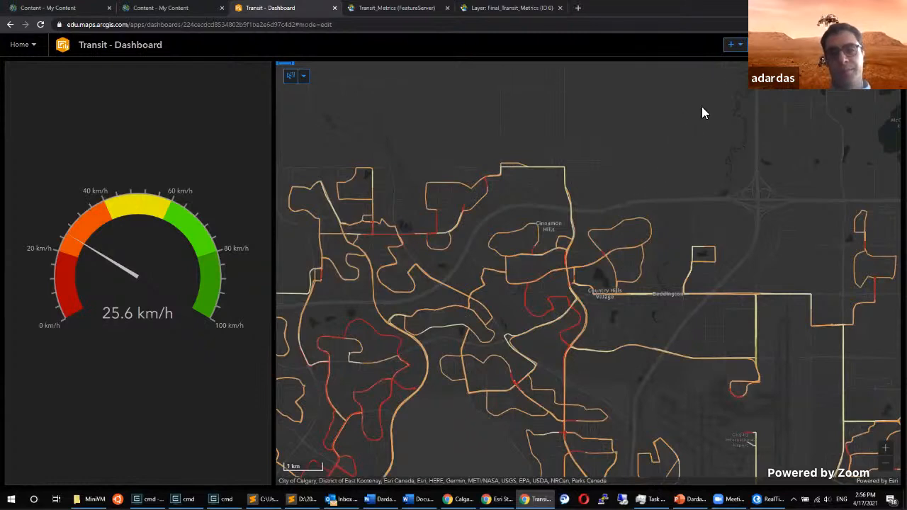
left_click(740, 47)
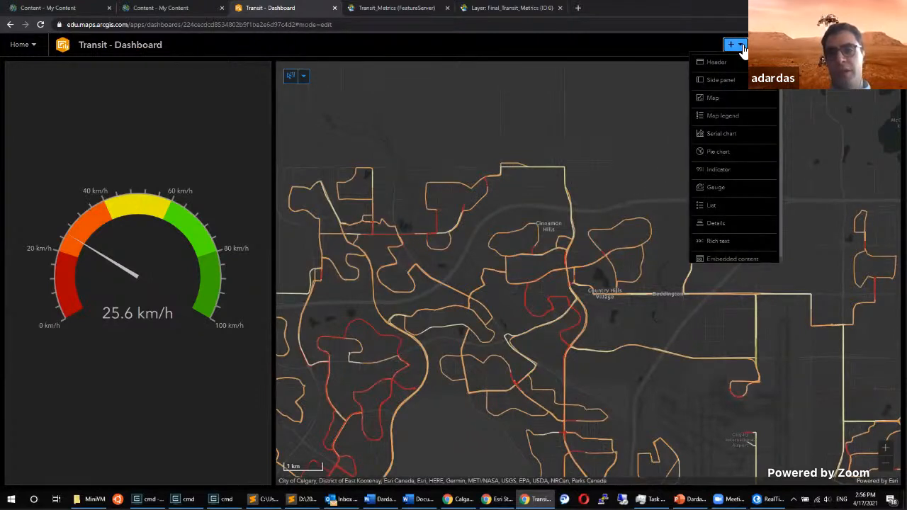
left_click(723, 171)
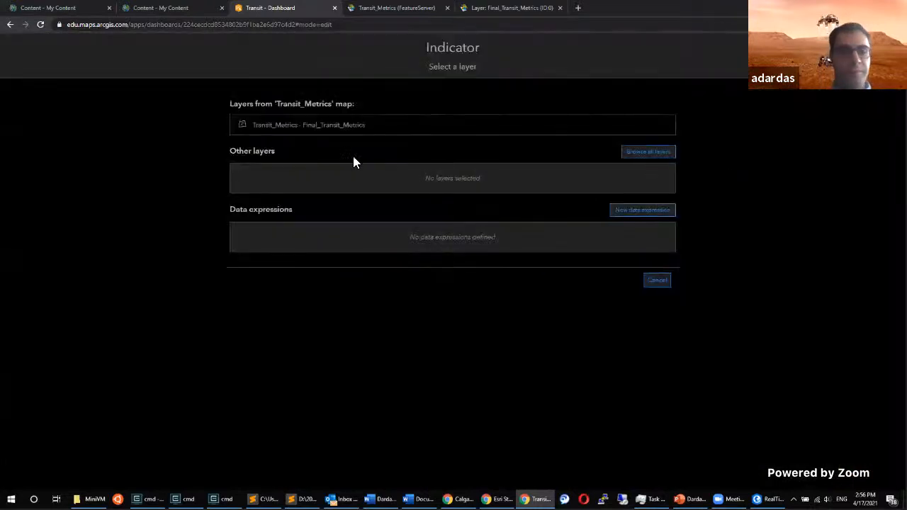
left_click(332, 126)
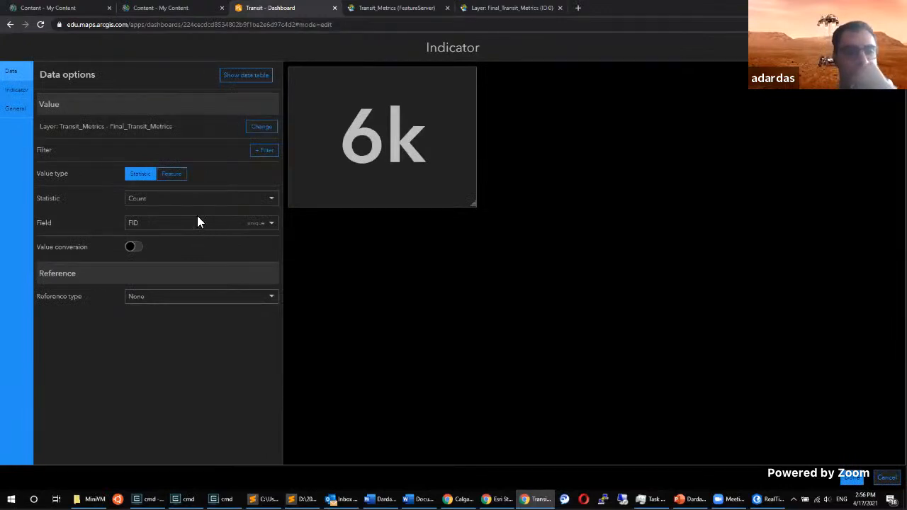
Configure the indicator to show the Count statistic of distinct values in the Route field.
left_click(262, 207)
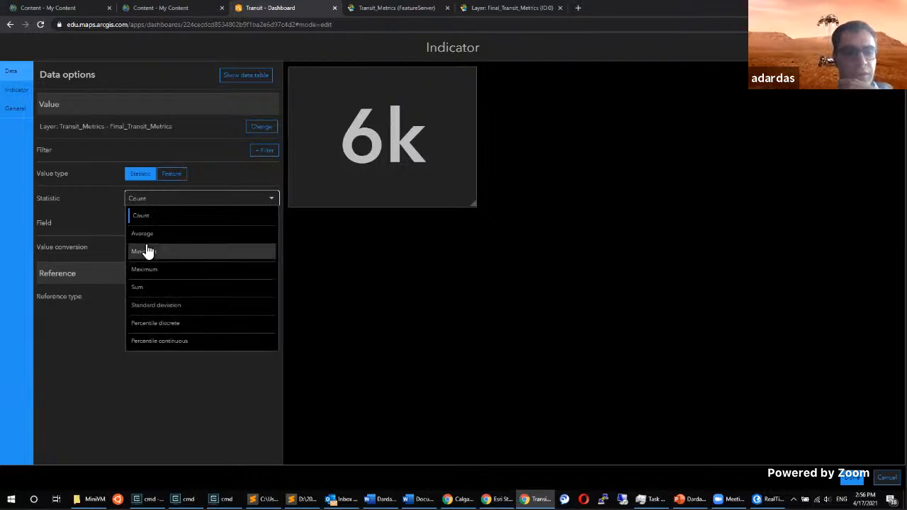
left_click(152, 216)
left_click(175, 227)
scroll(169, 382, "down", 3)
left_click(164, 418)
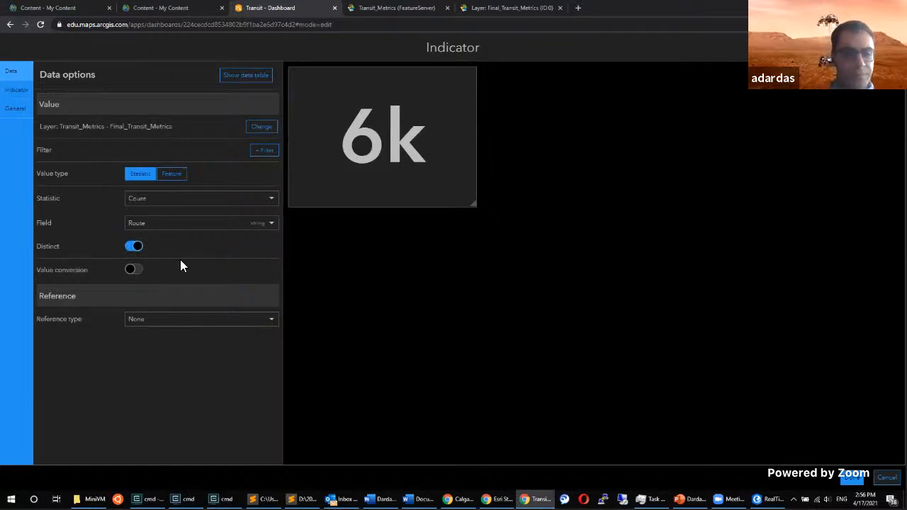
left_click(173, 253)
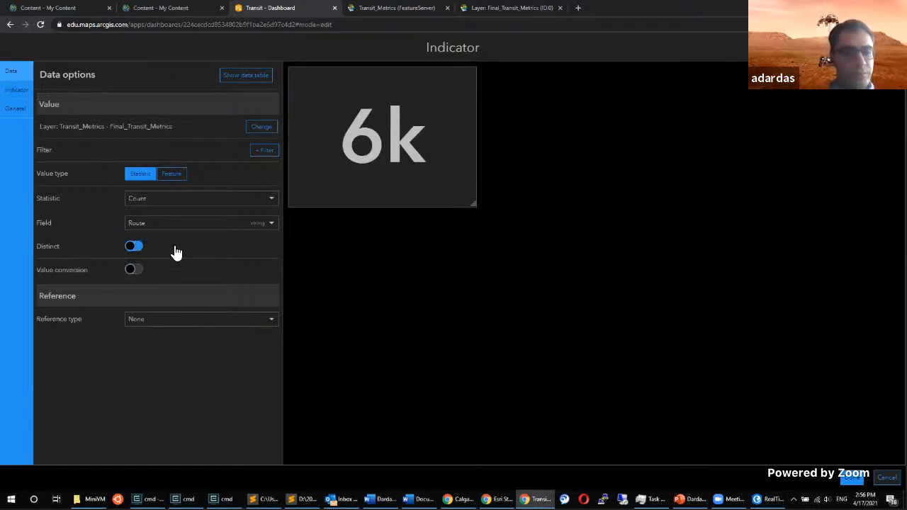
left_click(134, 246)
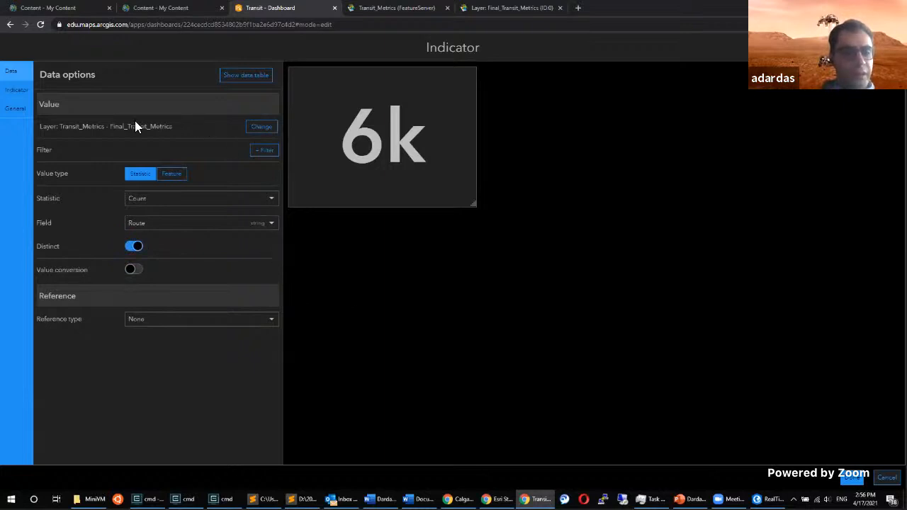
Set the indicator's top text to "Routes", keeping the default text color and medium size.
left_click(20, 94)
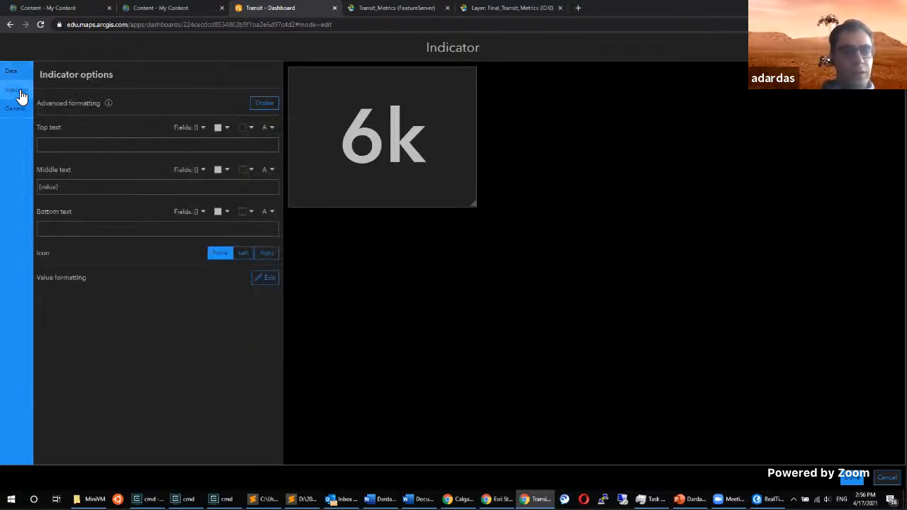
left_click(65, 147)
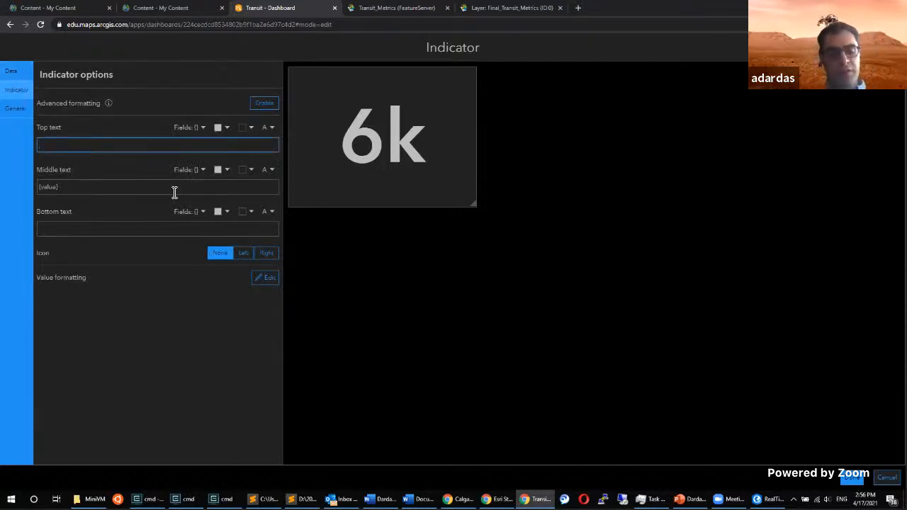
type("Routes")
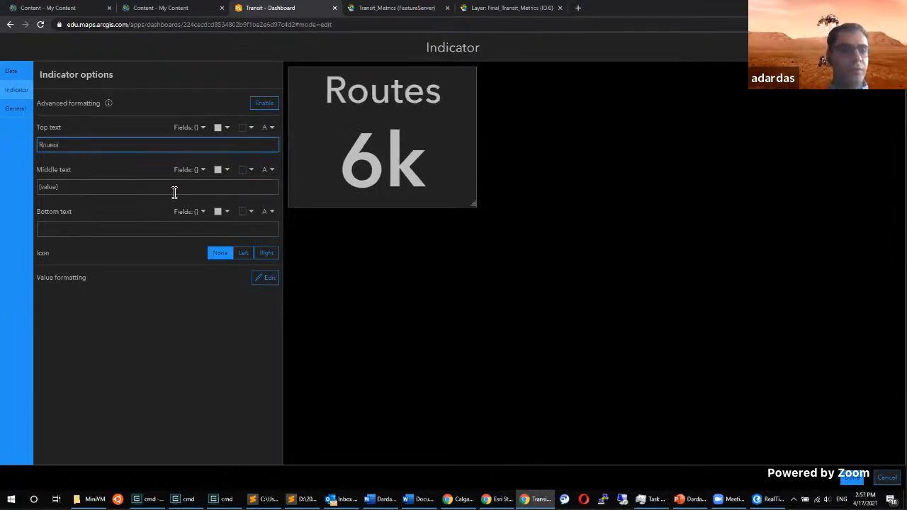
left_click(220, 131)
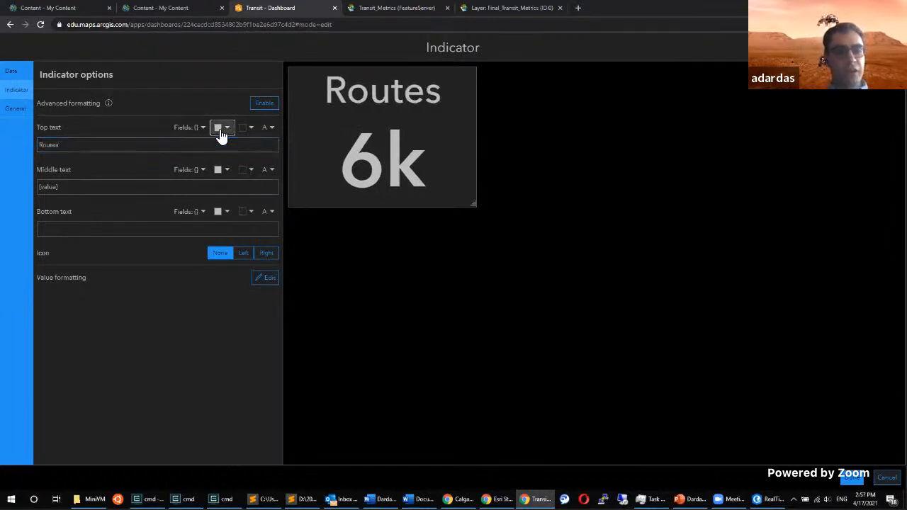
left_click(220, 134)
left_click(277, 128)
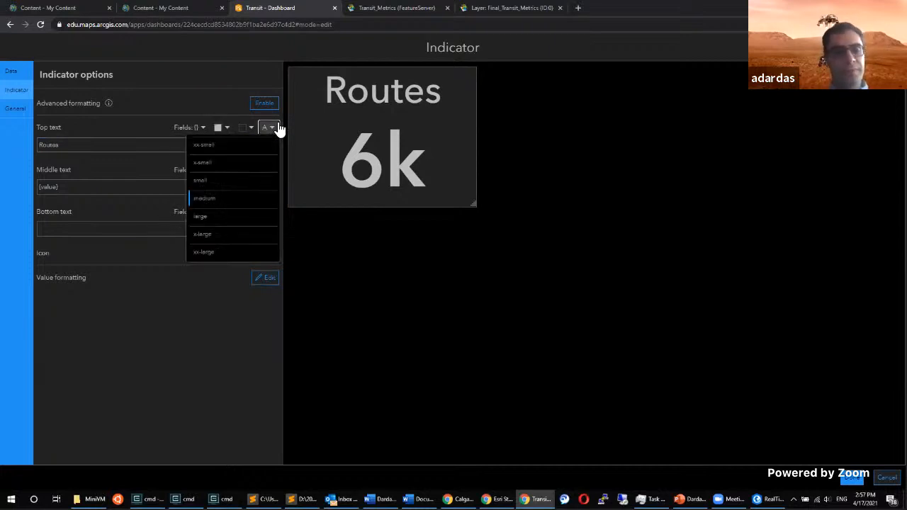
left_click(277, 128)
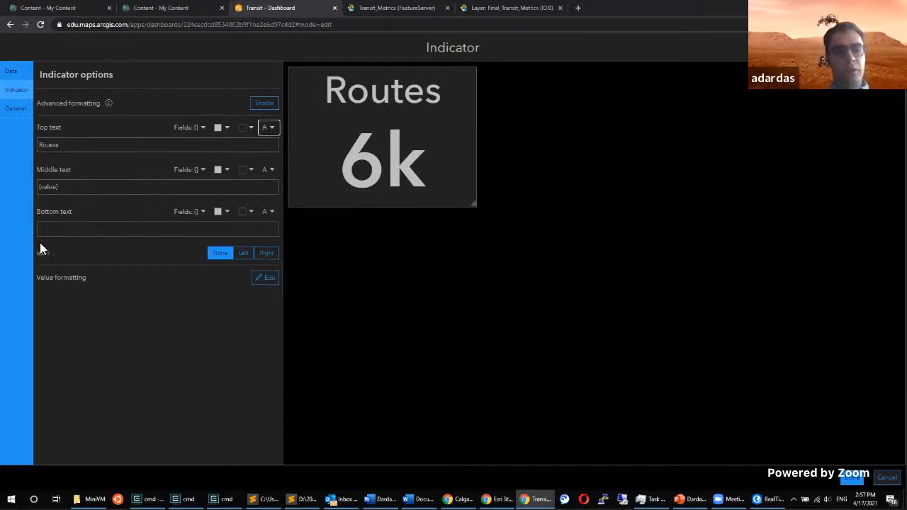
Start choosing a Left icon for the indicator and examine the built-in Solutions, Points of interest and Hub icons for a transit route symbol.
left_click(243, 256)
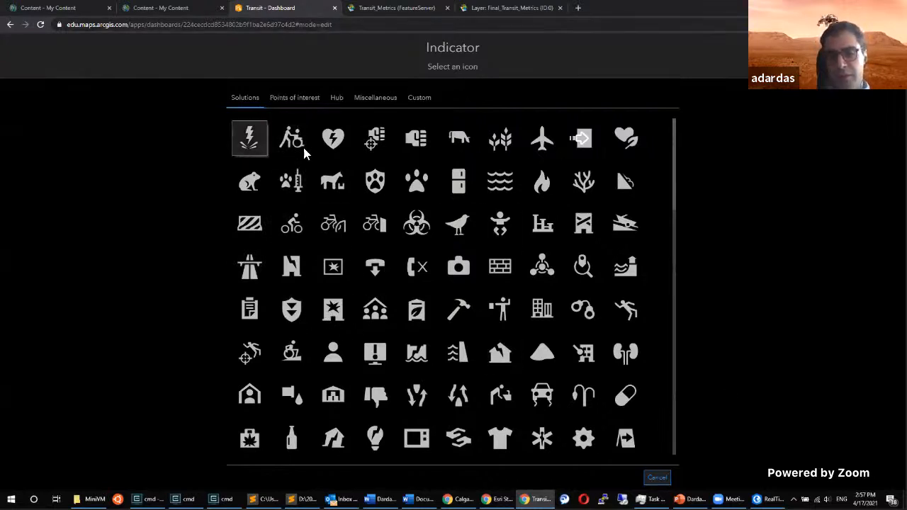
scroll(340, 205, "down", 5)
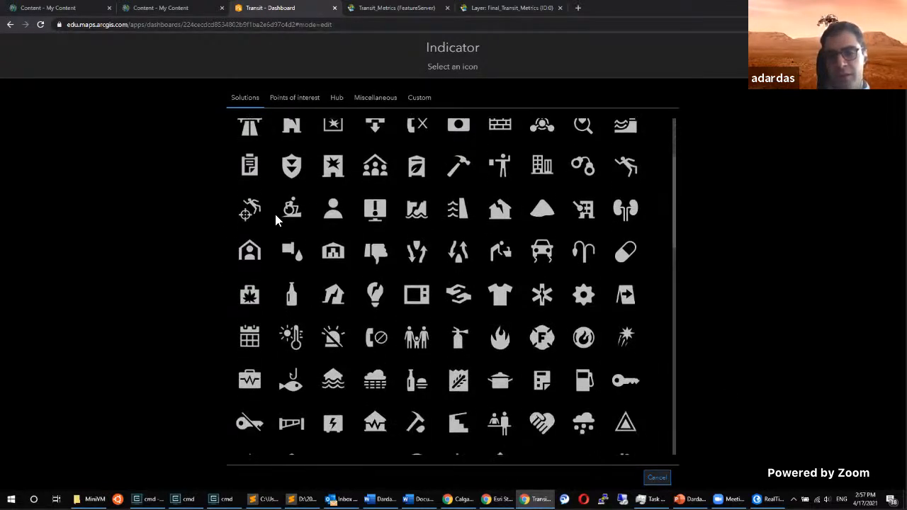
scroll(287, 246, "down", 8)
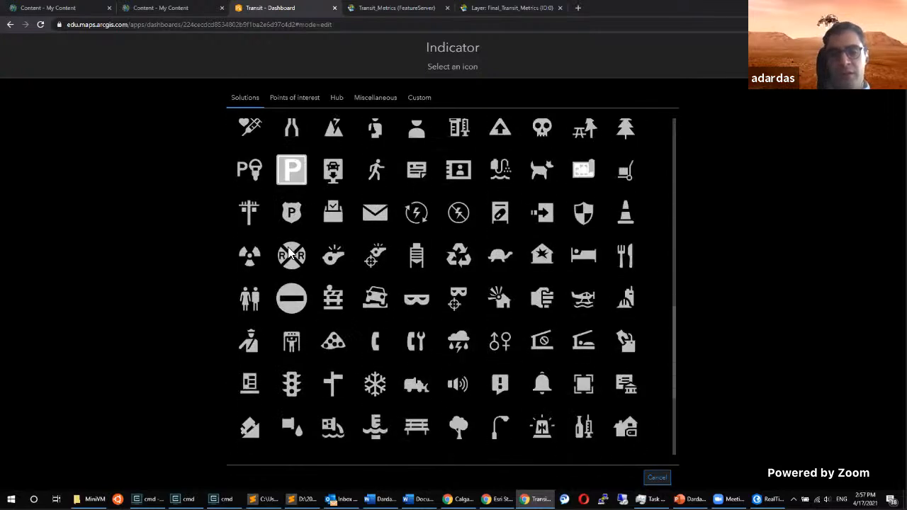
scroll(288, 247, "down", 3)
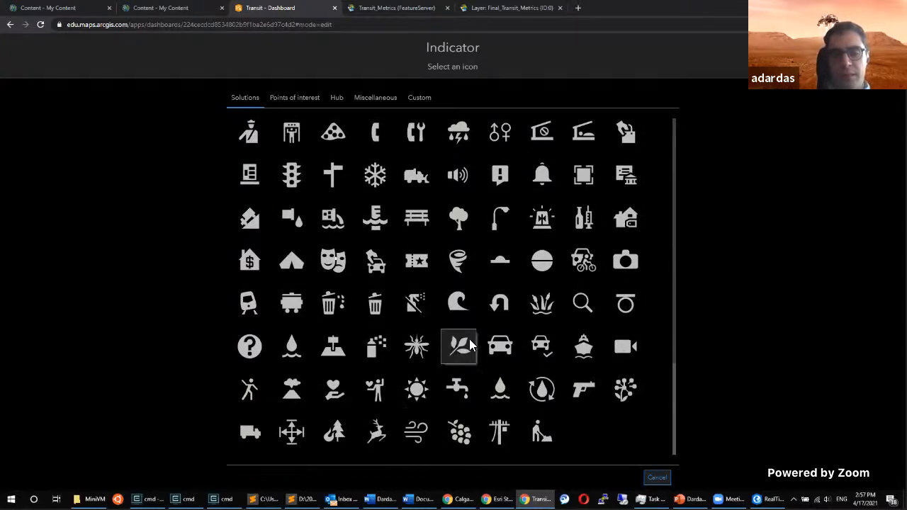
scroll(425, 284, "up", 5)
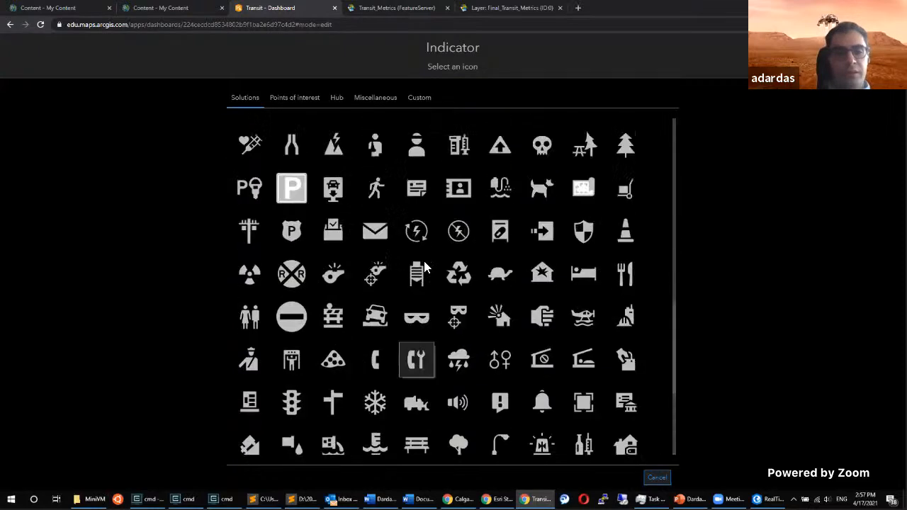
scroll(427, 260, "up", 5)
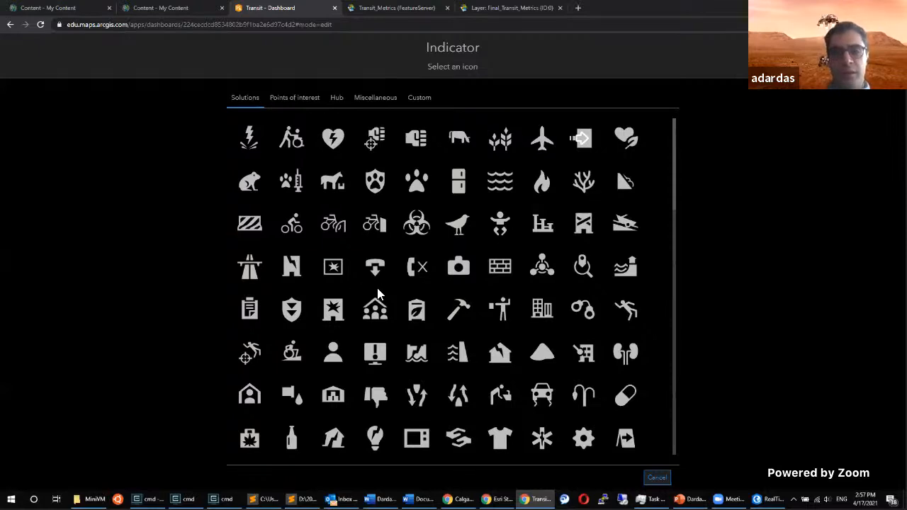
scroll(379, 294, "down", 8)
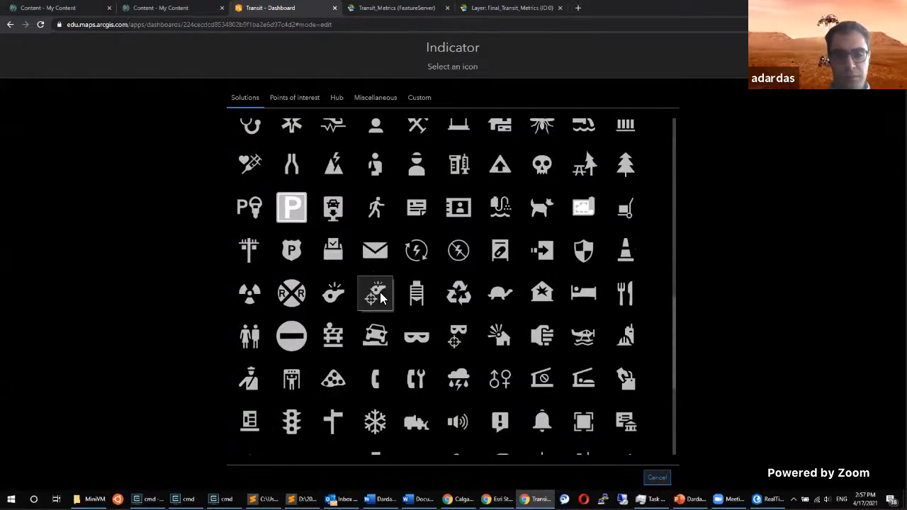
scroll(380, 298, "down", 4)
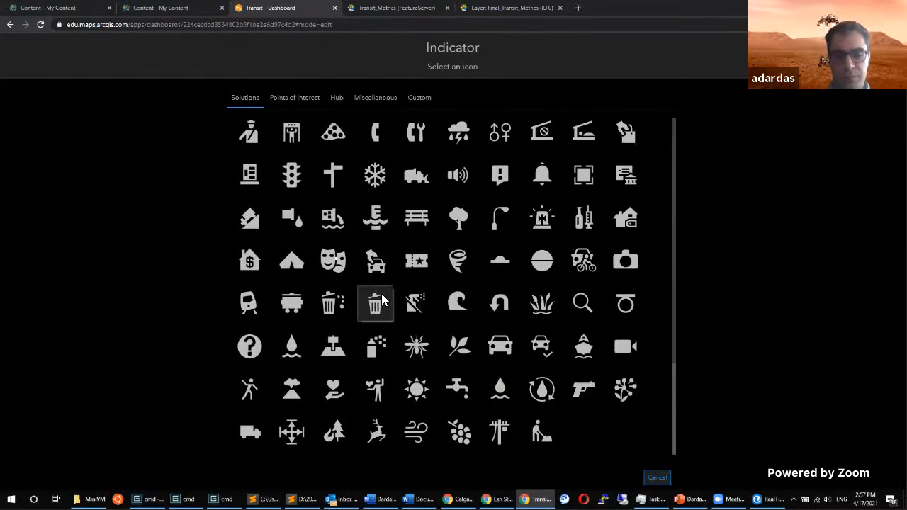
scroll(381, 297, "up", 12)
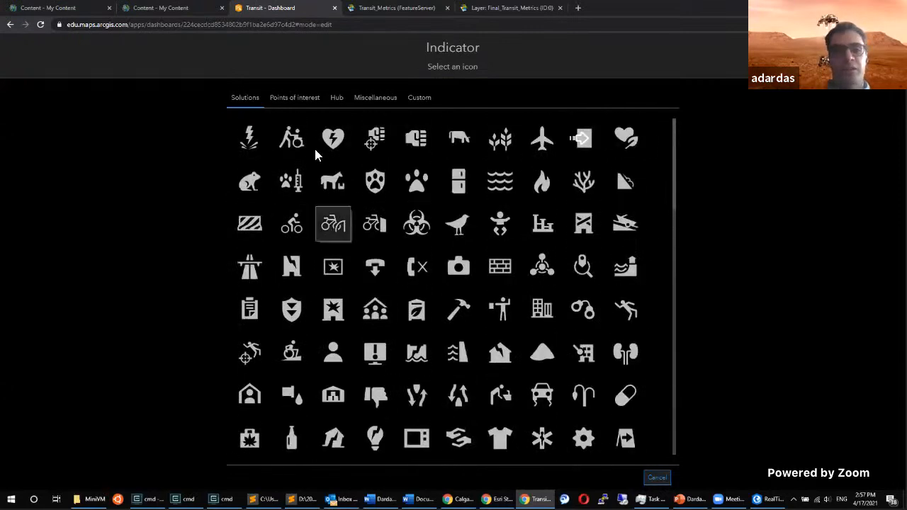
left_click(313, 104)
left_click(336, 99)
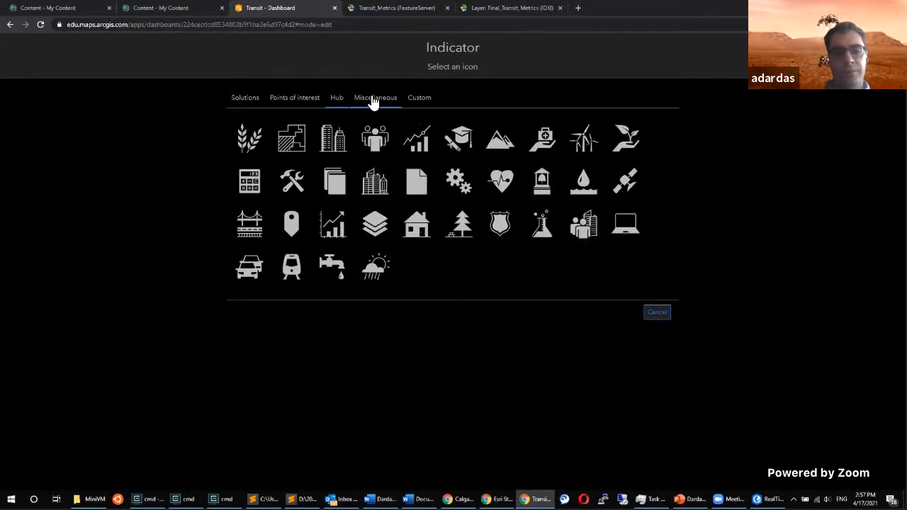
Choose the custom SVG option for the indicator icon, and open the Route SVG Vector image from SVG Repo in its own browser tab.
left_click(419, 101)
left_click(325, 137)
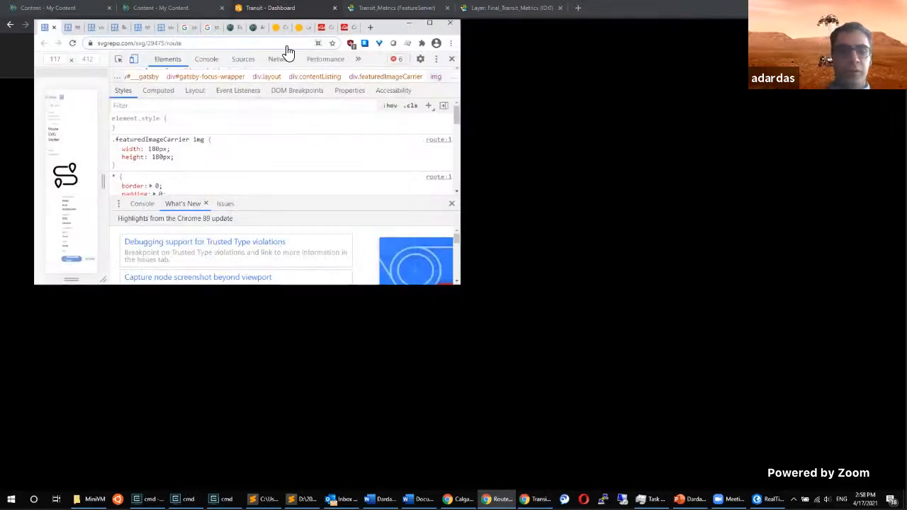
left_click_drag(288, 50, 283, 1)
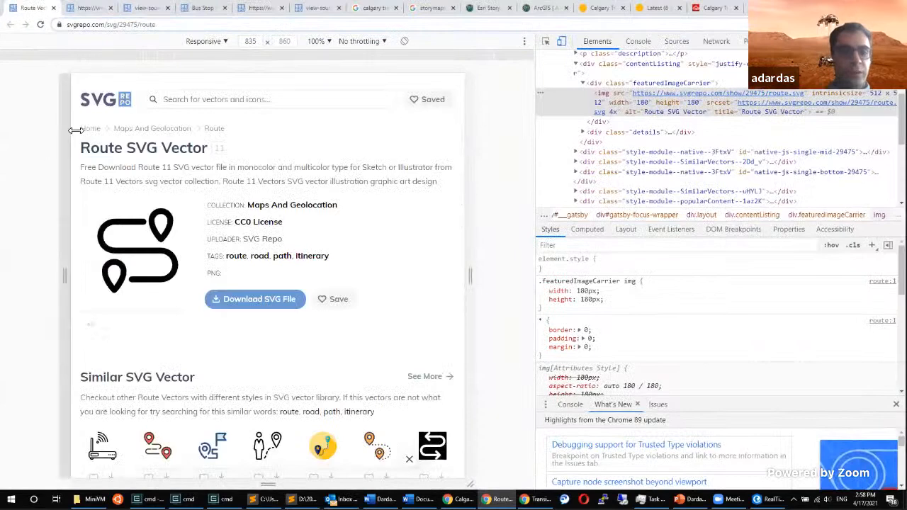
left_click(155, 25)
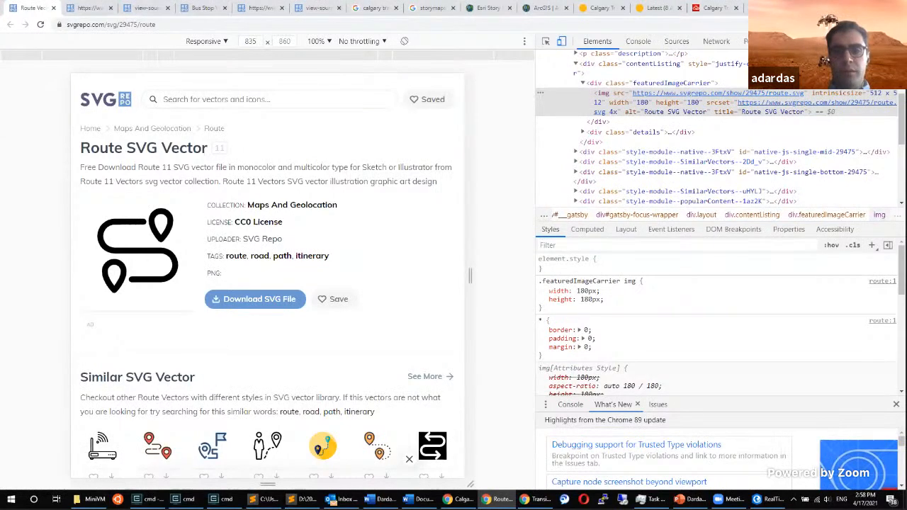
key("F12")
right_click(264, 191)
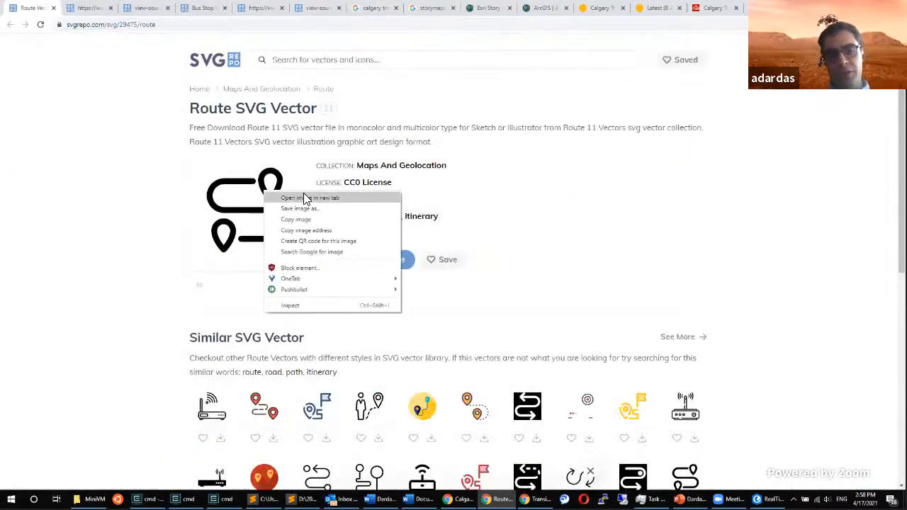
left_click(304, 197)
Close the surplus image tabs and display the page source of route.svg.
left_click(70, 9)
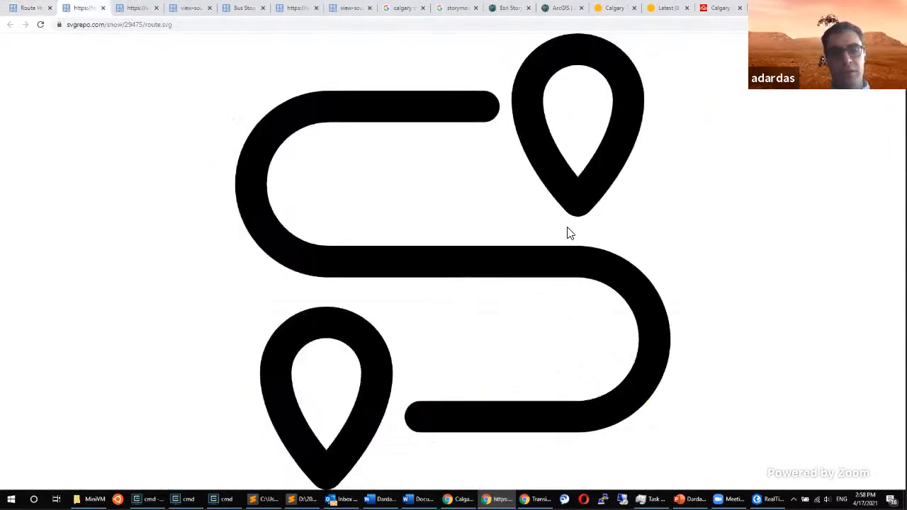
left_click(145, 10)
key("ctrl+w")
key("ctrl+w")
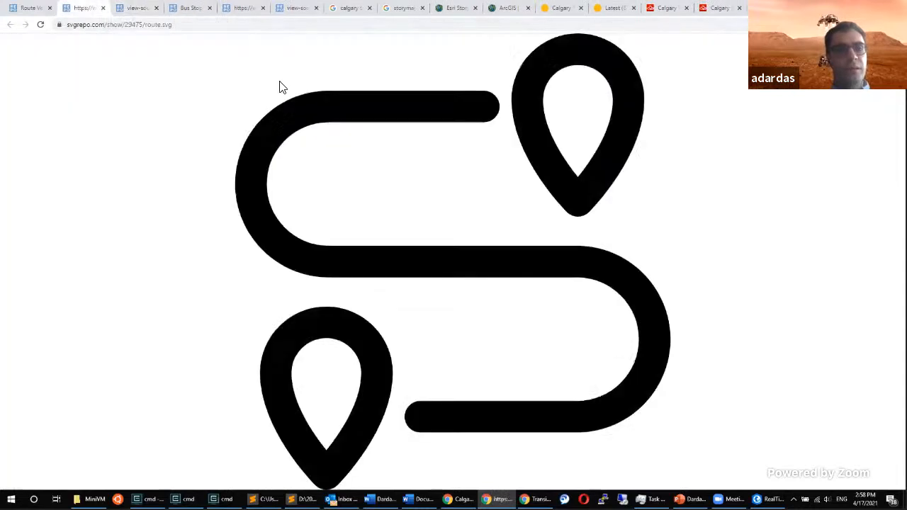
right_click(323, 139)
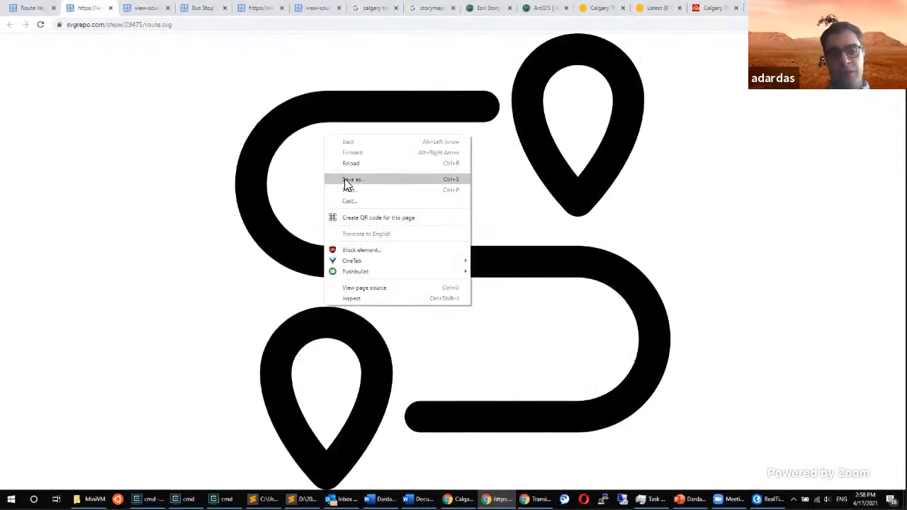
left_click(356, 288)
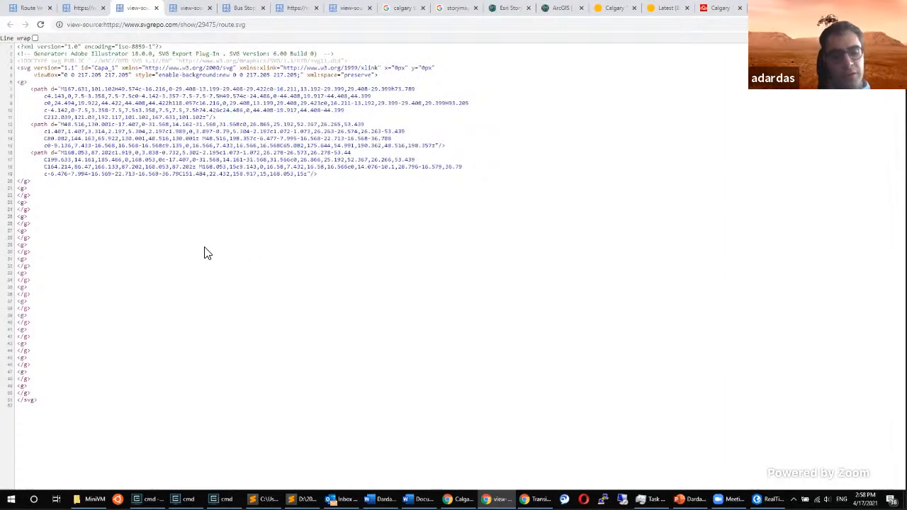
Copy the entire route.svg source code and paste it as the indicator's custom icon code in the dashboard.
key("ctrl+a")
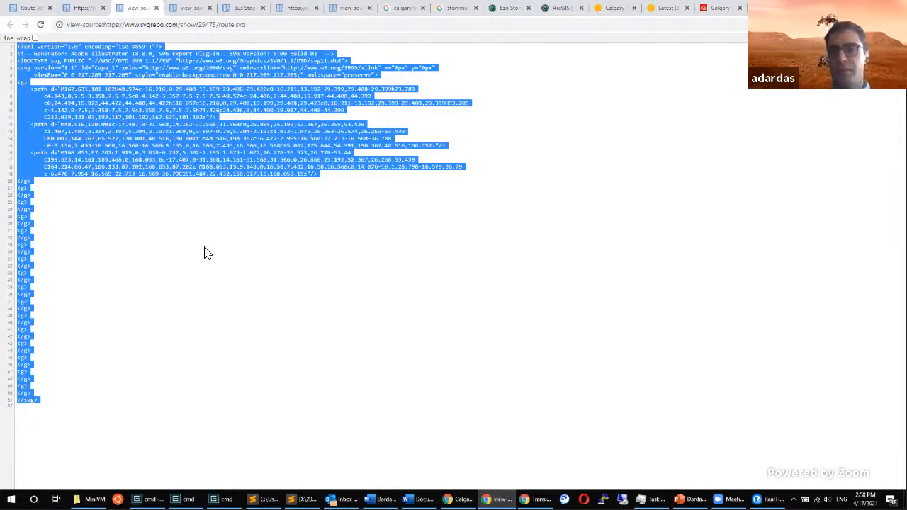
left_click(850, 6)
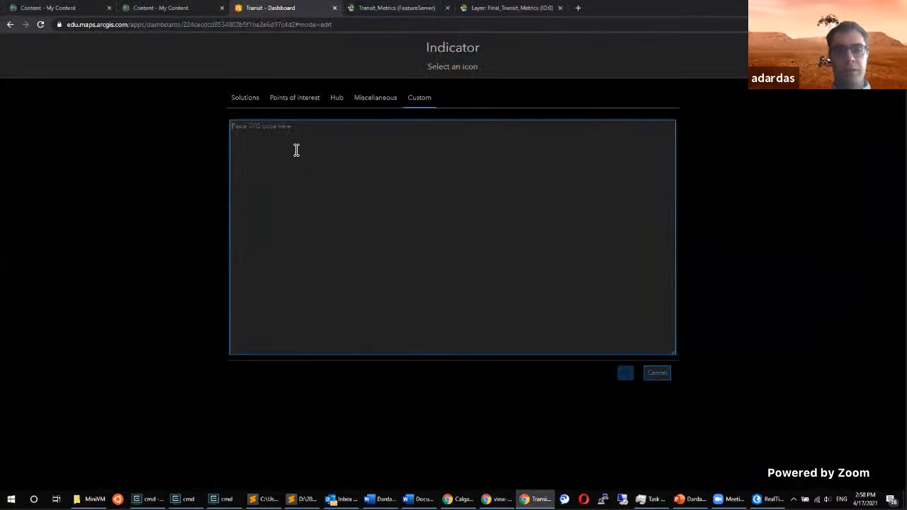
key("ctrl+v")
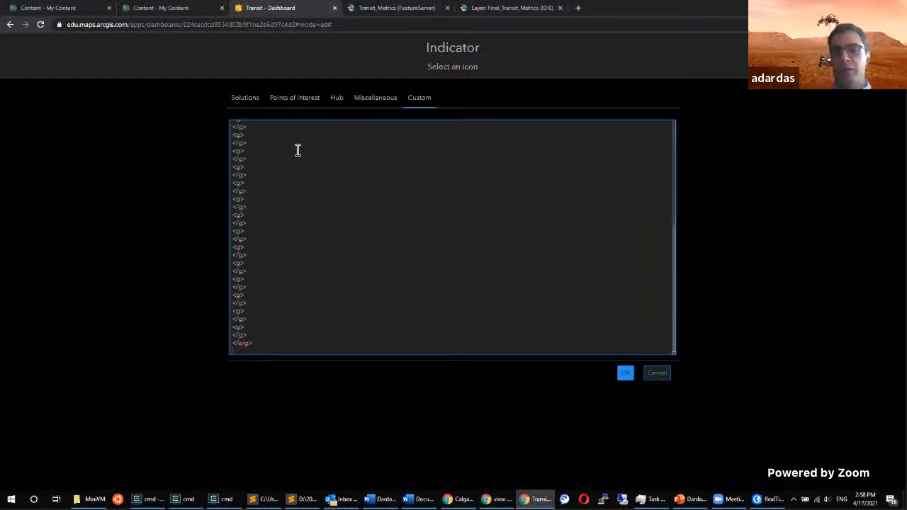
Accept the custom SVG code as the indicator icon and set both the icon's fill and outline colours to pink #e600a9.
scroll(314, 160, "up", 5)
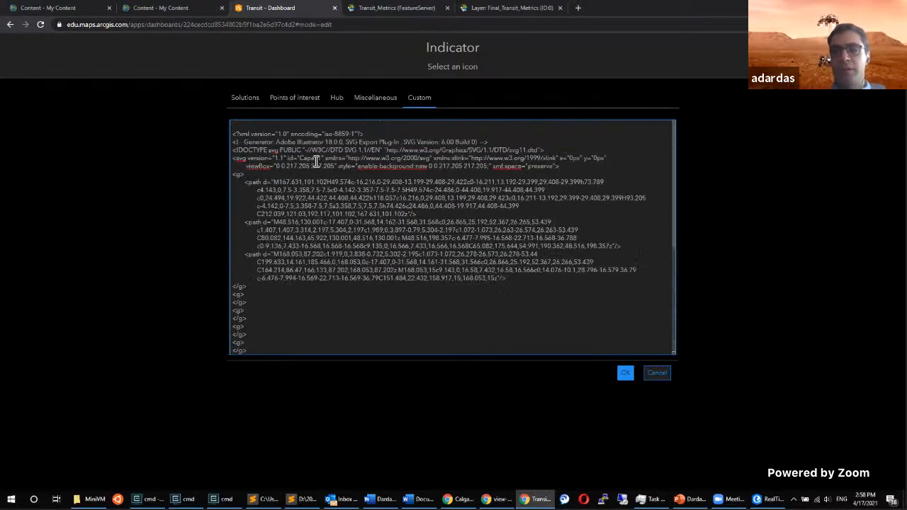
left_click(626, 375)
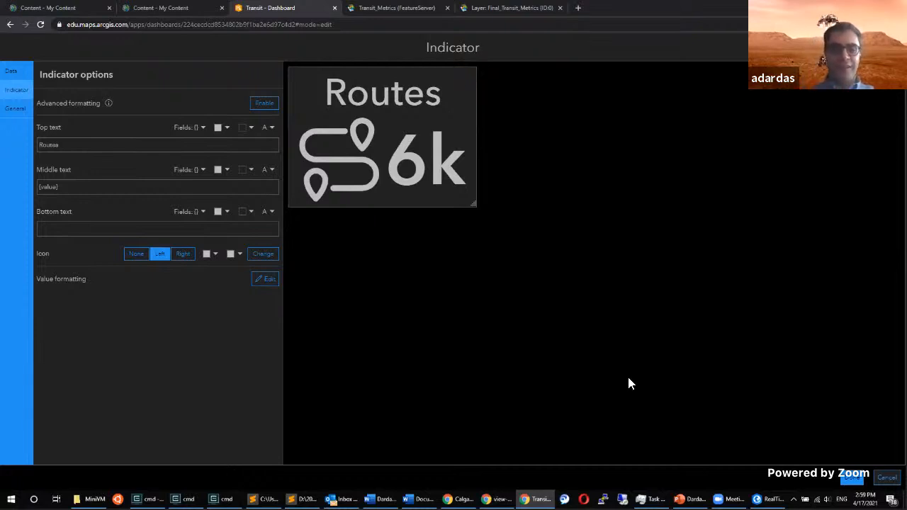
left_click(210, 256)
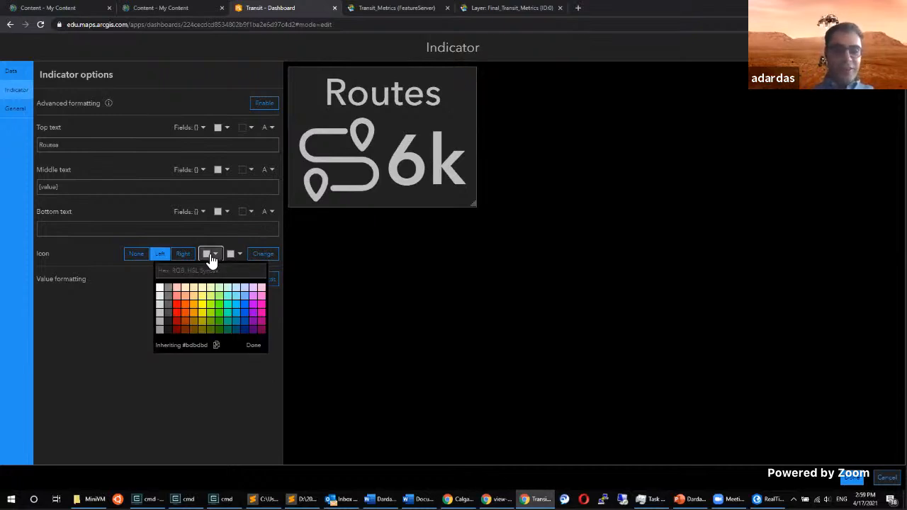
left_click(261, 305)
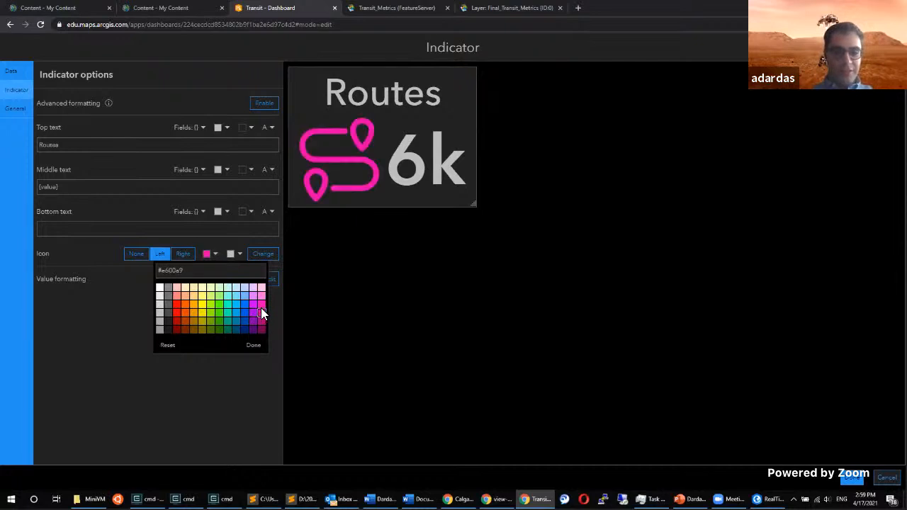
left_click(262, 320)
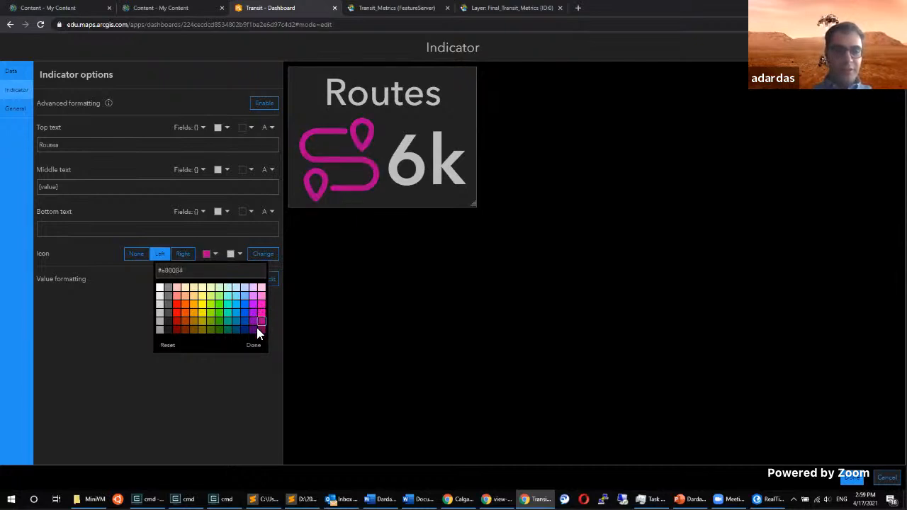
left_click(261, 314)
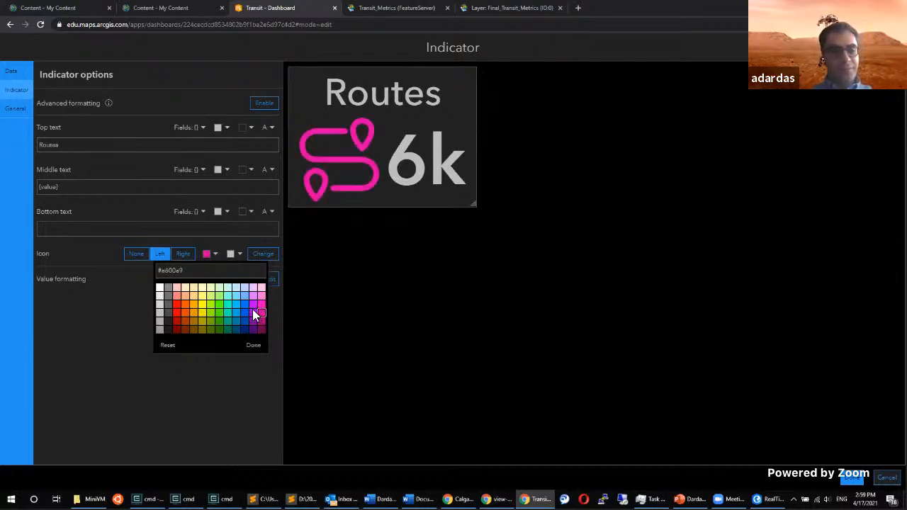
left_click(237, 258)
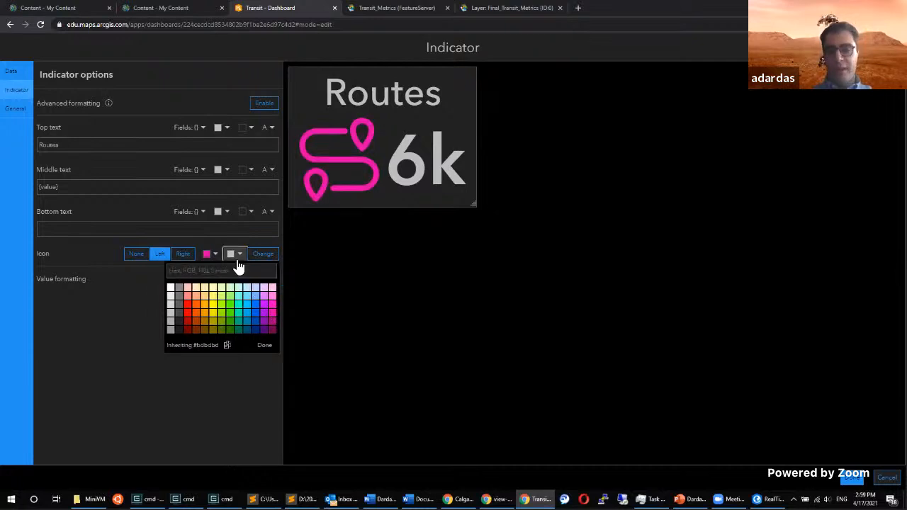
left_click(273, 317)
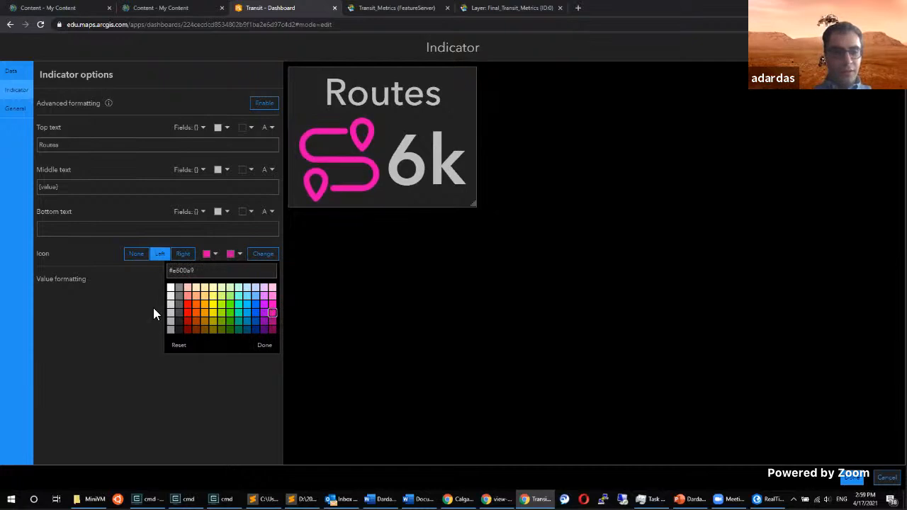
left_click(264, 345)
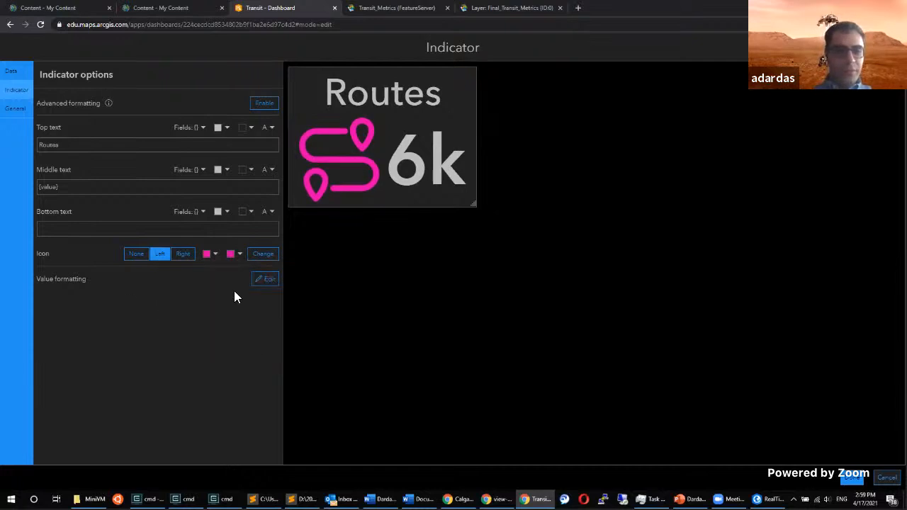
Set the colour of the indicator's middle value text to pink #e600a9.
left_click(222, 172)
left_click(272, 228)
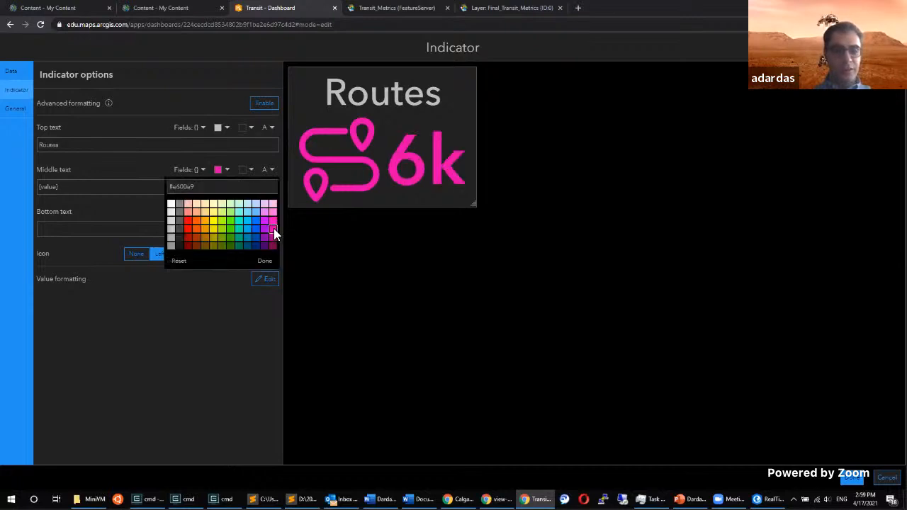
left_click(182, 330)
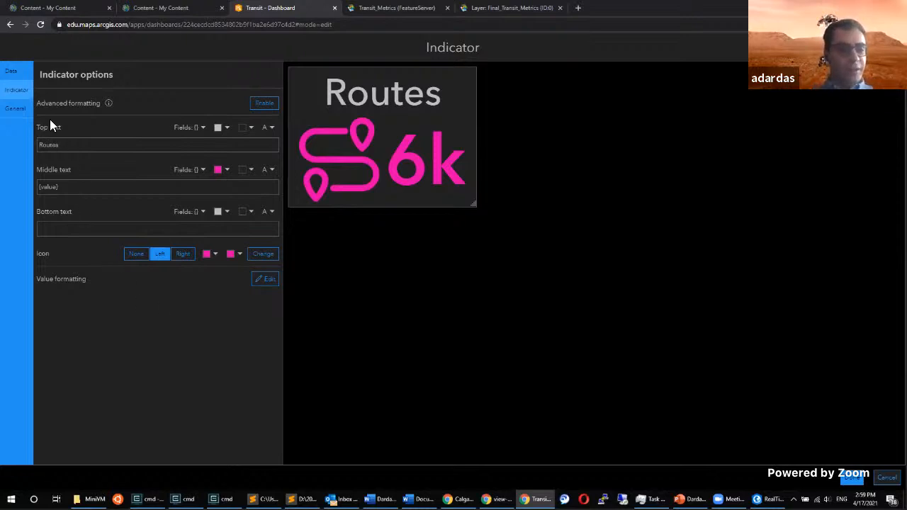
Rename the indicator element as "Indicator - Routes" and finish its configuration to place it on the dashboard.
left_click(10, 114)
left_click(231, 104)
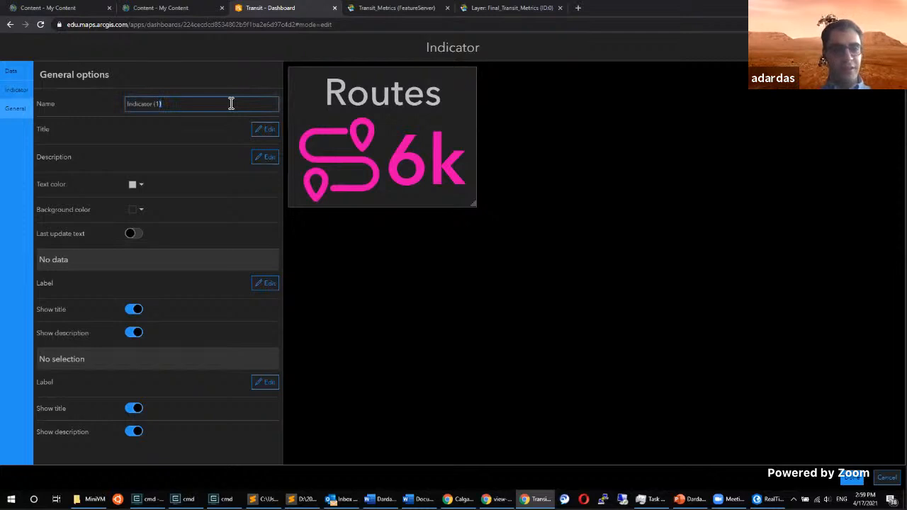
key("BackSpace")
key("BackSpace")
key("BackSpace")
type("- Routes")
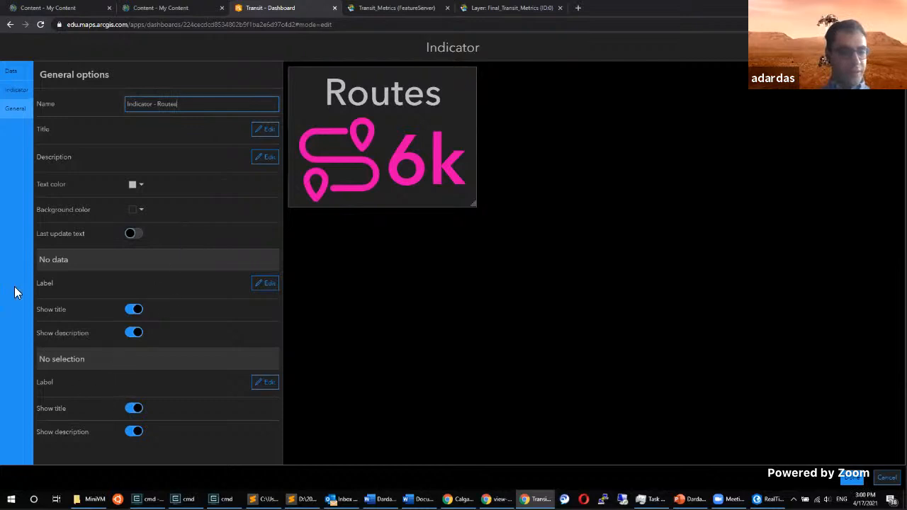
left_click(852, 482)
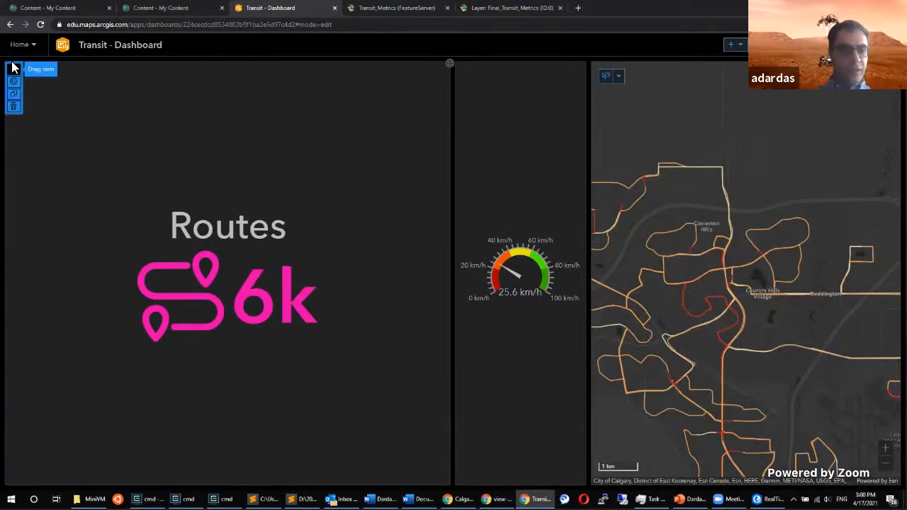
Dock the Routes indicator beneath the speed gauge and narrow their shared column to give the map more width.
mouse_move(12, 67)
left_mouse_down()
mouse_move(377, 310)
mouse_move(503, 381)
mouse_move(525, 478)
mouse_move(522, 470)
left_mouse_up()
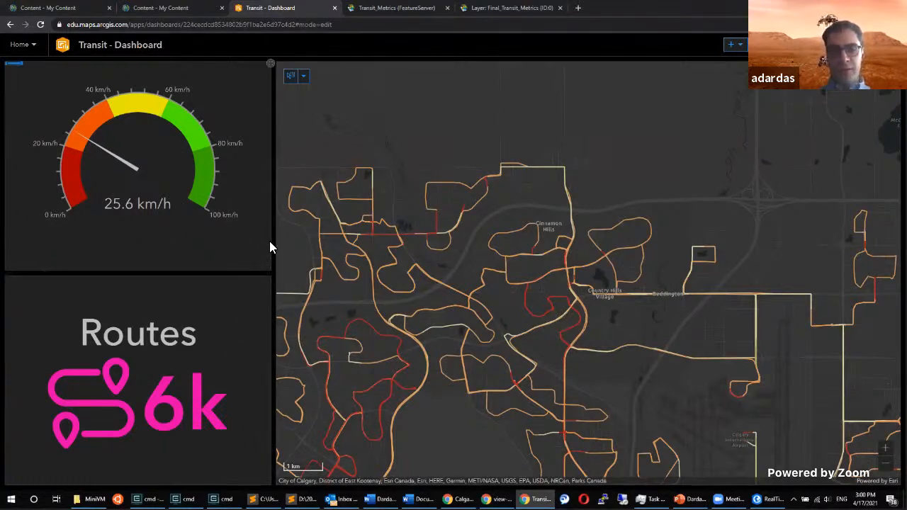
left_click_drag(271, 243, 206, 216)
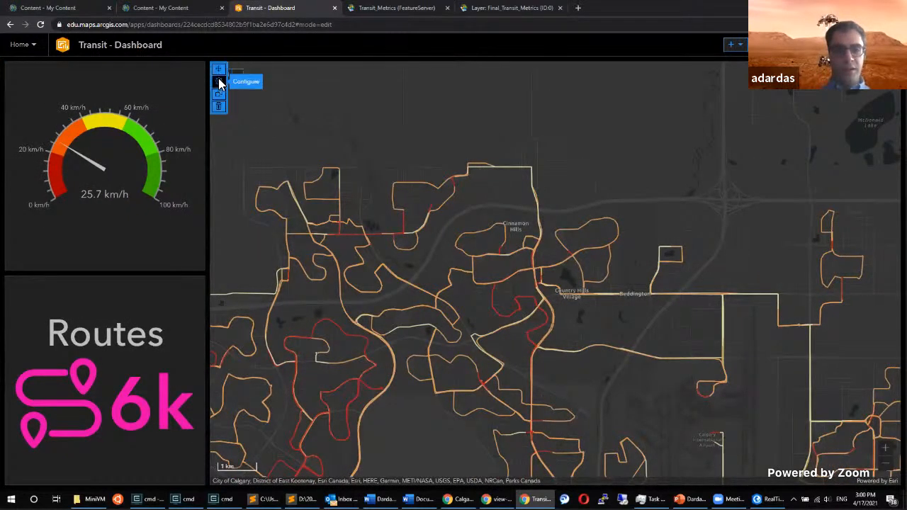
Configure the map's extent-change action to also filter the "Indicator - Routes" element.
left_click(219, 83)
left_click(315, 120)
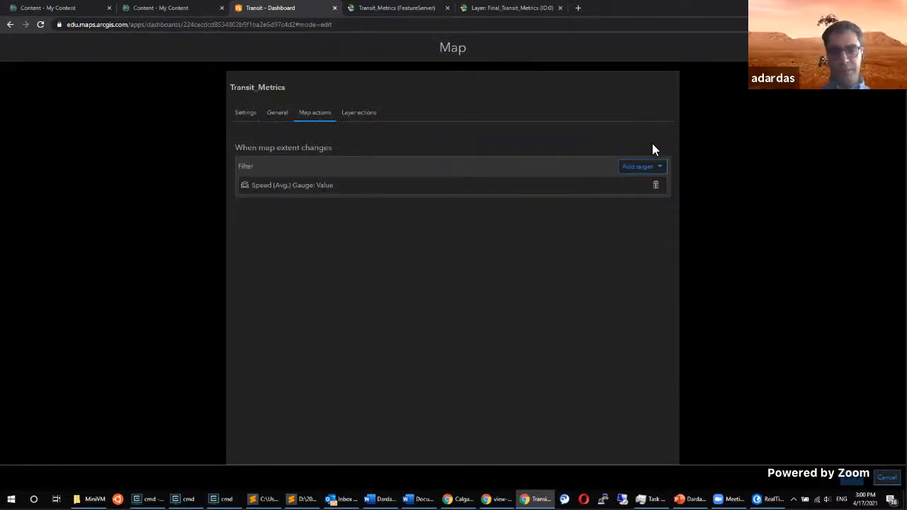
left_click(626, 169)
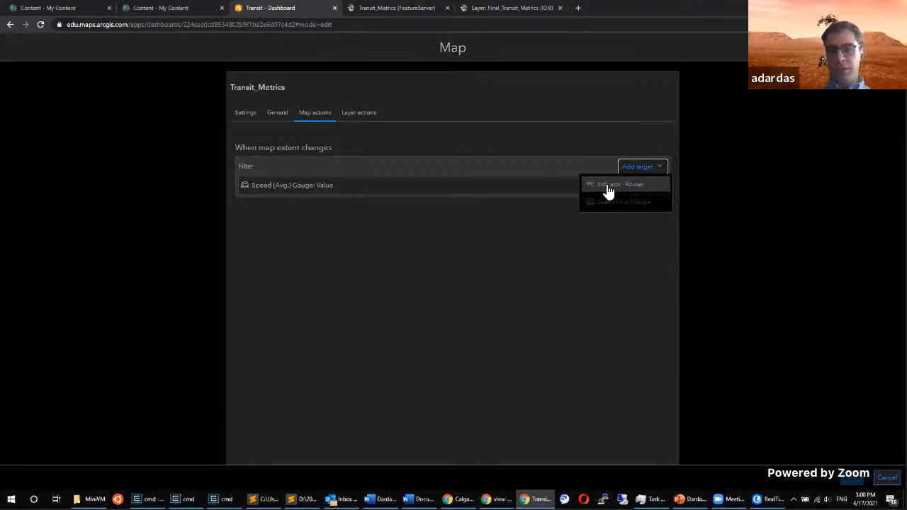
left_click(607, 186)
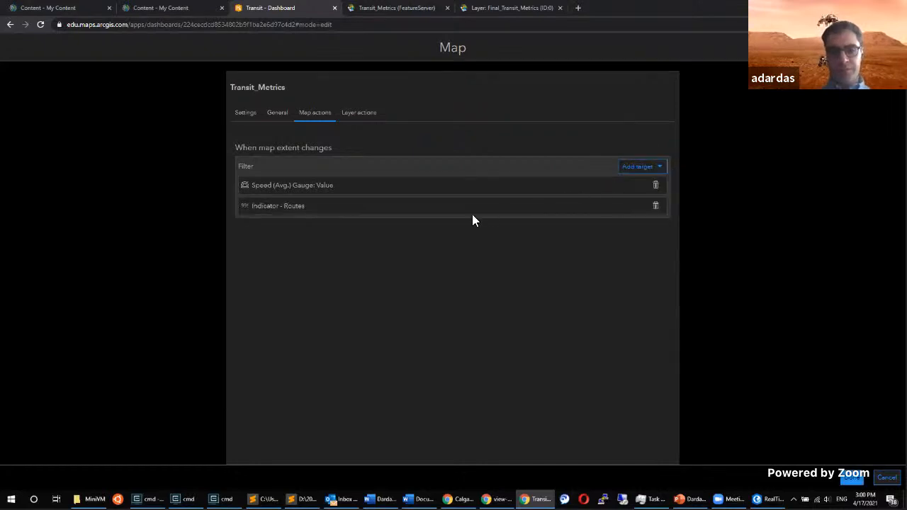
Add "Indicator - Routes" as a filter target for selection changes on the Final_Transit_Metrics layer and finish the map configuration.
left_click(358, 124)
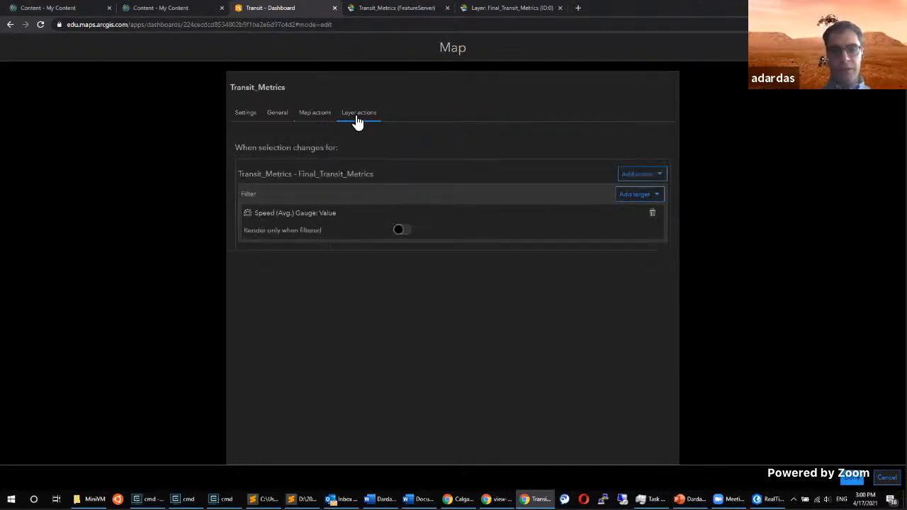
left_click(621, 176)
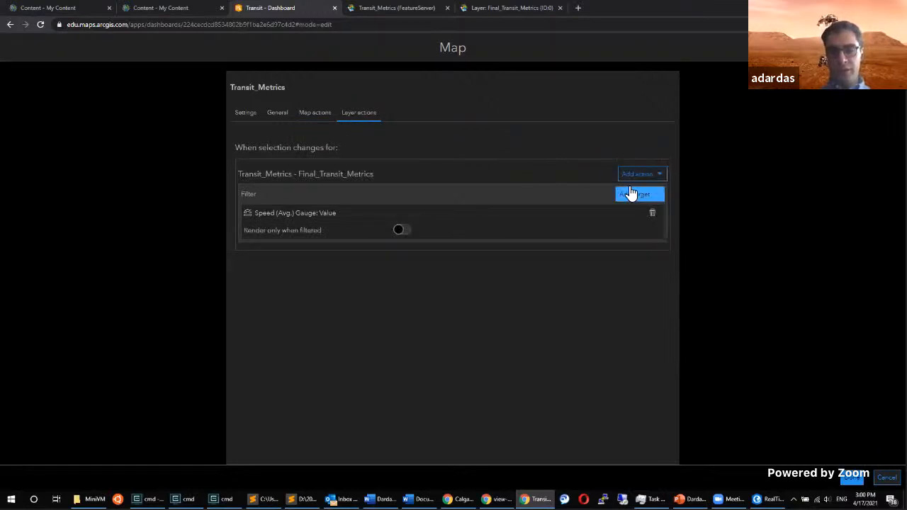
left_click(633, 195)
left_click(611, 212)
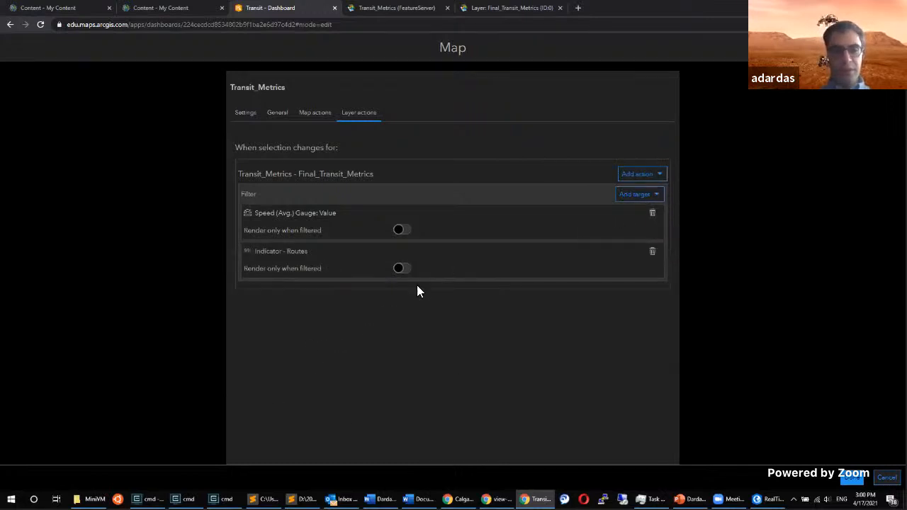
left_click(851, 482)
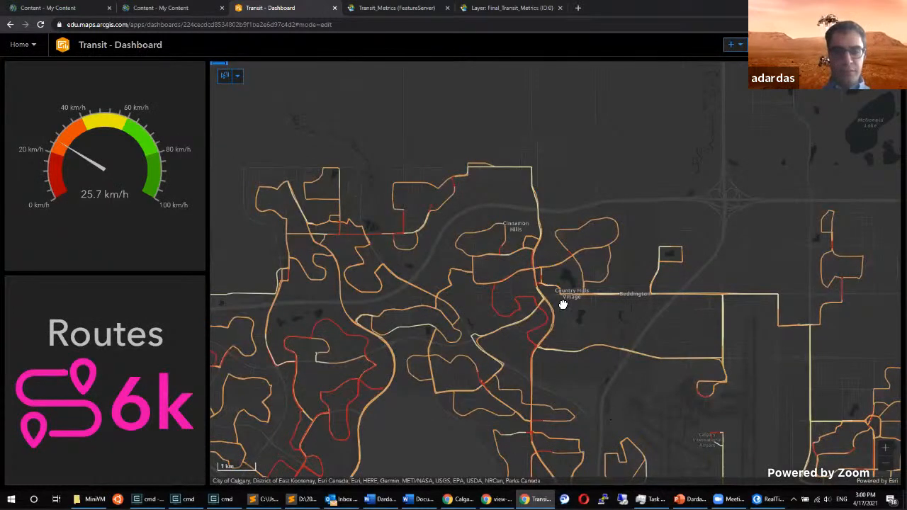
Examine how the gauge and the Routes indicator respond to different map extents, from all of Calgary to the downtown area.
scroll(562, 304, "down", 3)
scroll(586, 287, "down", 1)
left_click_drag(579, 265, 565, 211)
left_click_drag(581, 346, 532, 236)
mouse_move(547, 284)
left_mouse_down()
mouse_move(550, 294)
mouse_move(545, 288)
left_mouse_up()
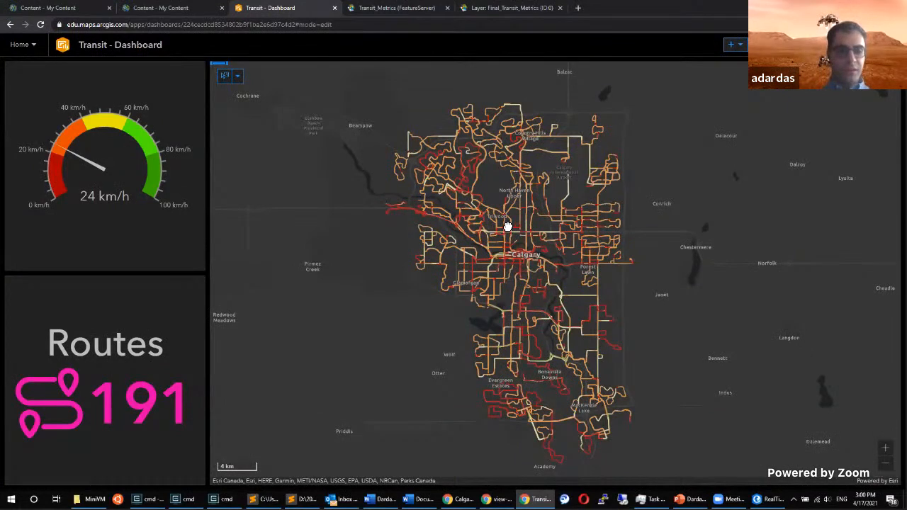
scroll(507, 220, "up", 3)
scroll(492, 292, "up", 2)
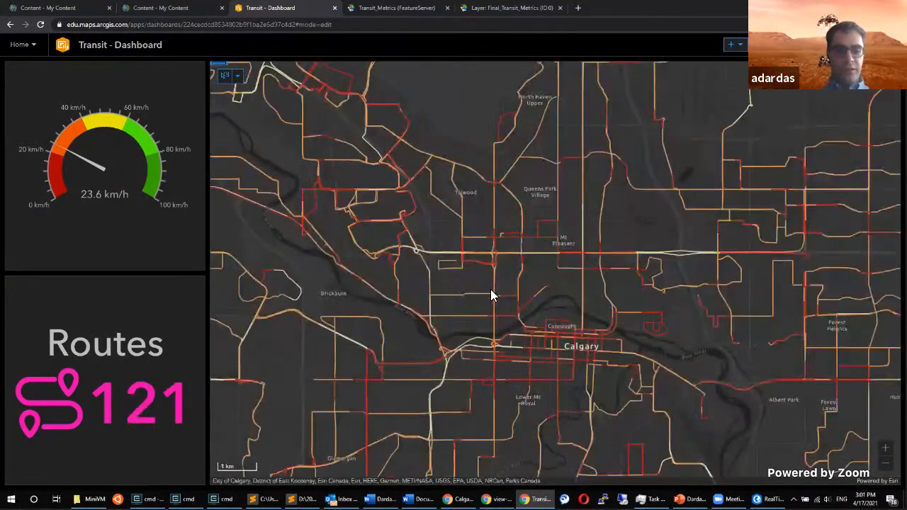
scroll(490, 292, "up", 3)
scroll(483, 298, "down", 2)
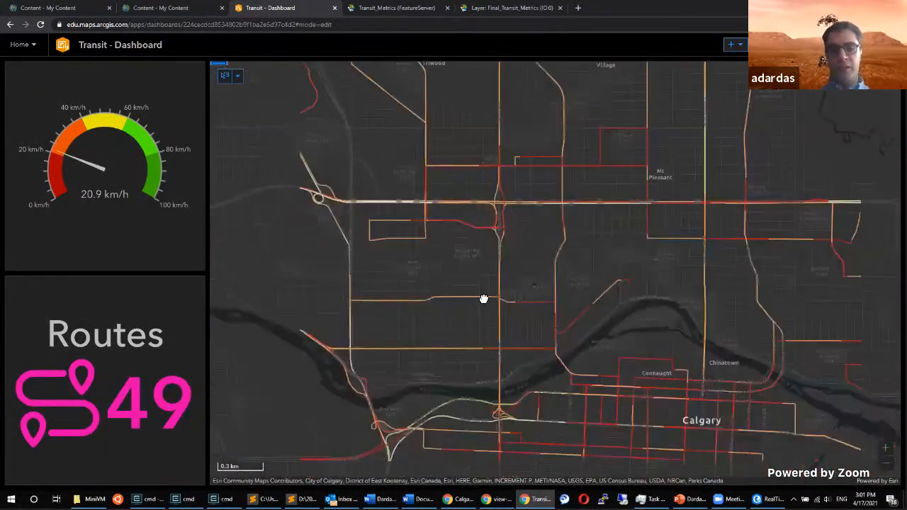
scroll(484, 298, "down", 4)
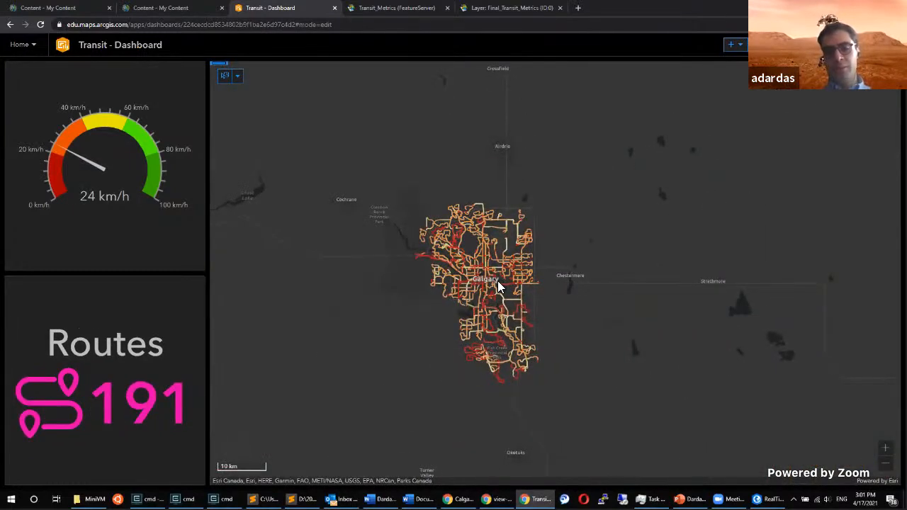
scroll(496, 273, "up", 2)
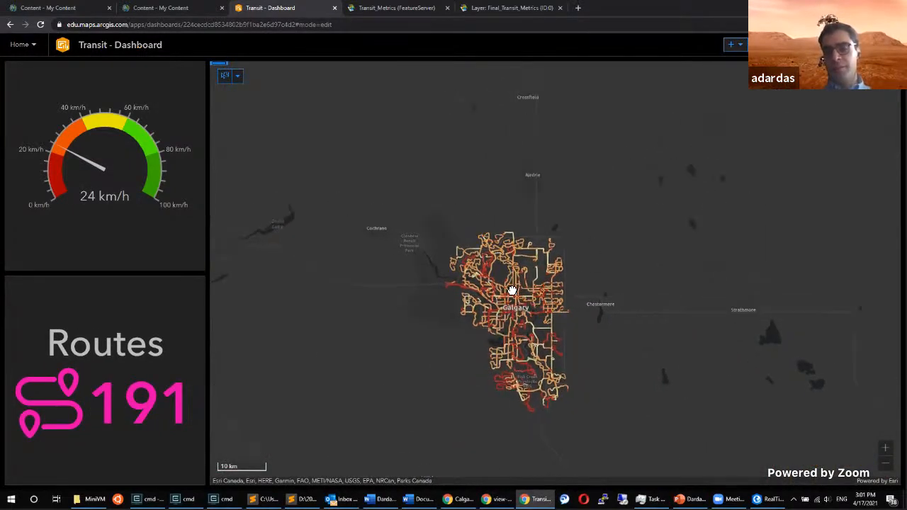
left_click_drag(512, 305, 491, 267)
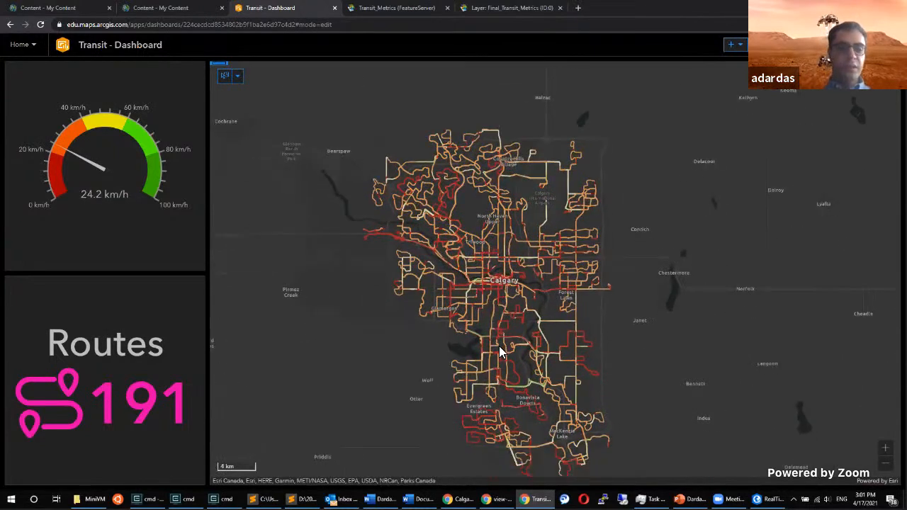
Select a rectangular group of route segments just west of downtown Calgary to test the selection filter on the gauge and indicator.
left_click(224, 77)
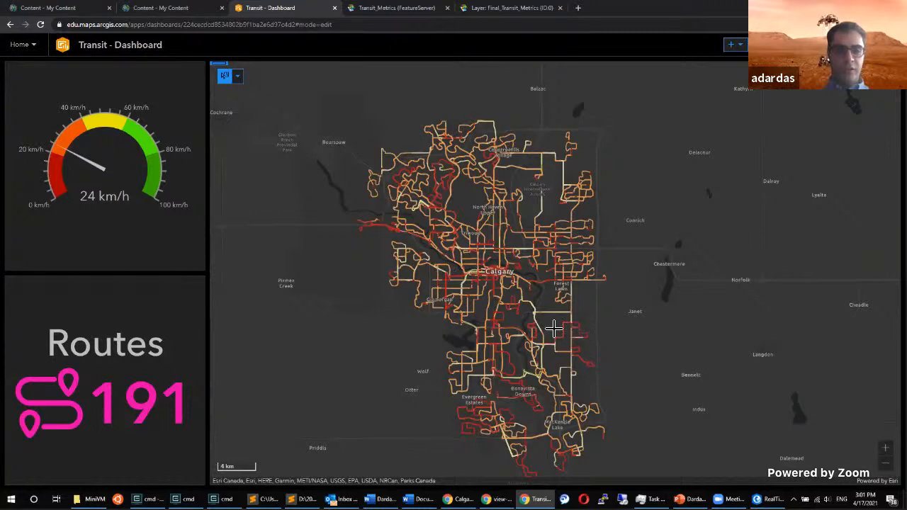
left_click_drag(417, 257, 468, 292)
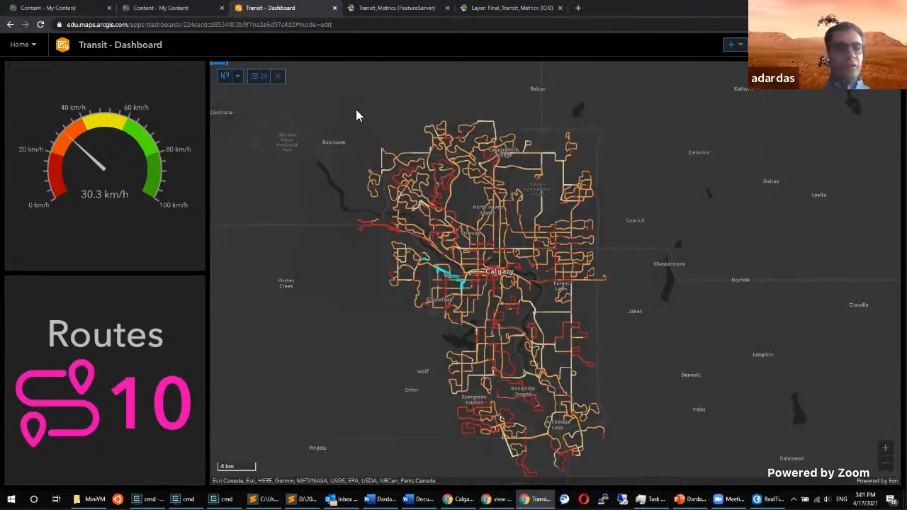
Add a new Indicator element to the dashboard, based on the Transit_Metrics - Final_Transit_Metrics layer.
left_click(736, 47)
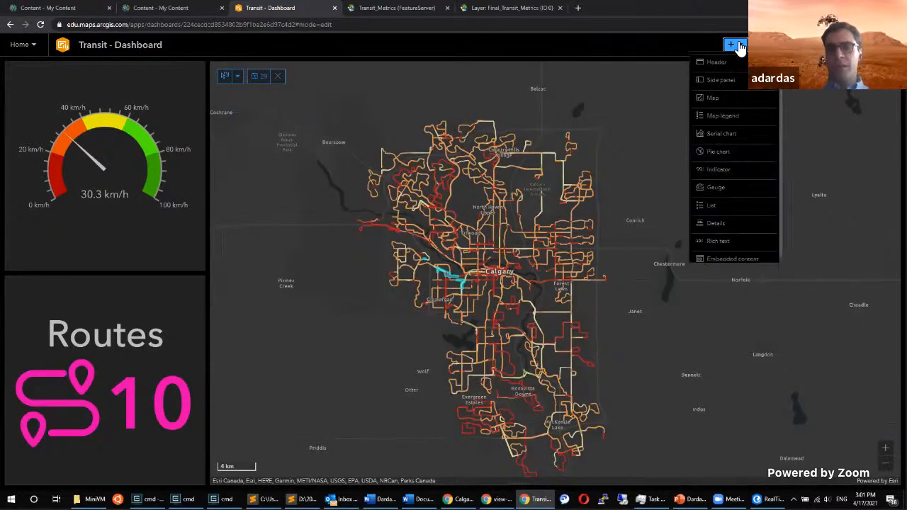
left_click(727, 171)
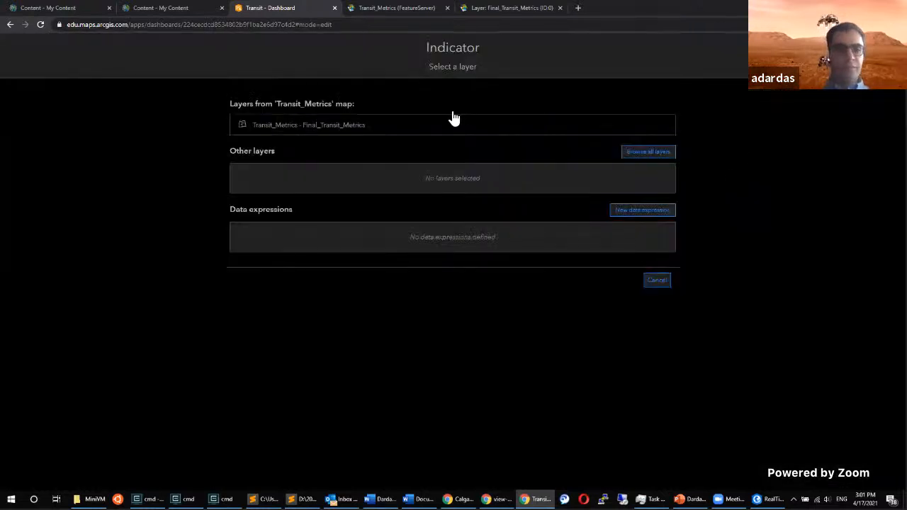
left_click(567, 123)
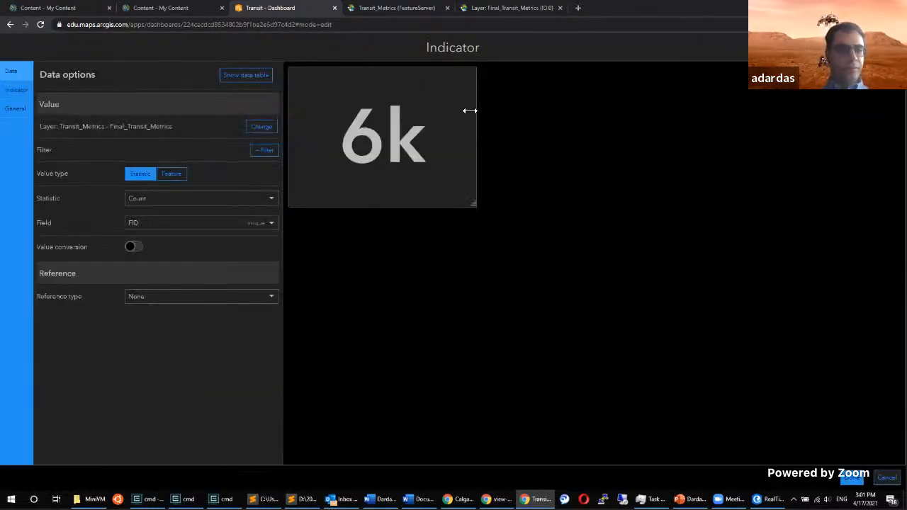
Set the new indicator's value to the Average statistic of the Actual_Hea field.
left_click(139, 201)
left_click(144, 235)
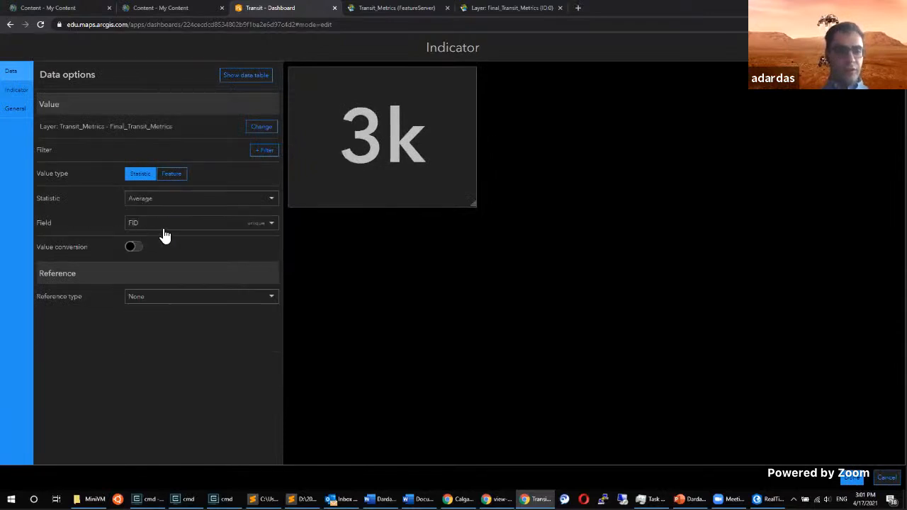
left_click(175, 231)
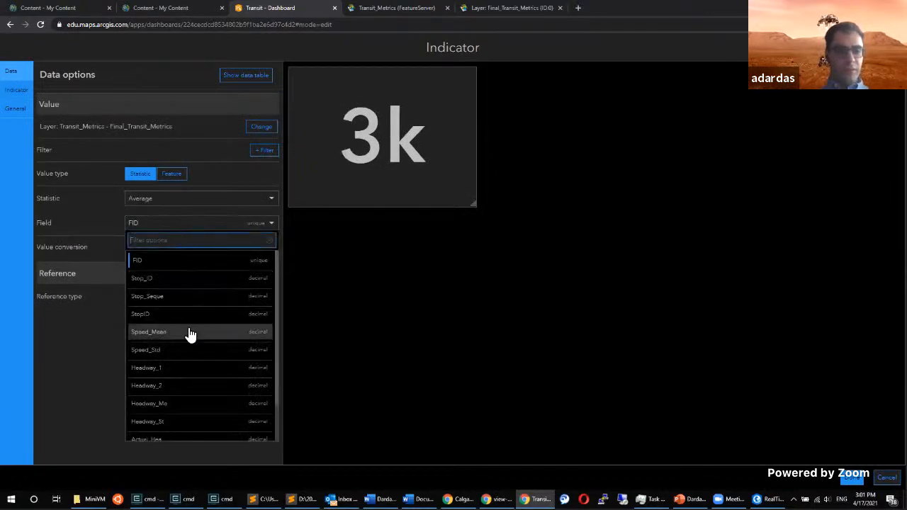
scroll(190, 333, "down", 1)
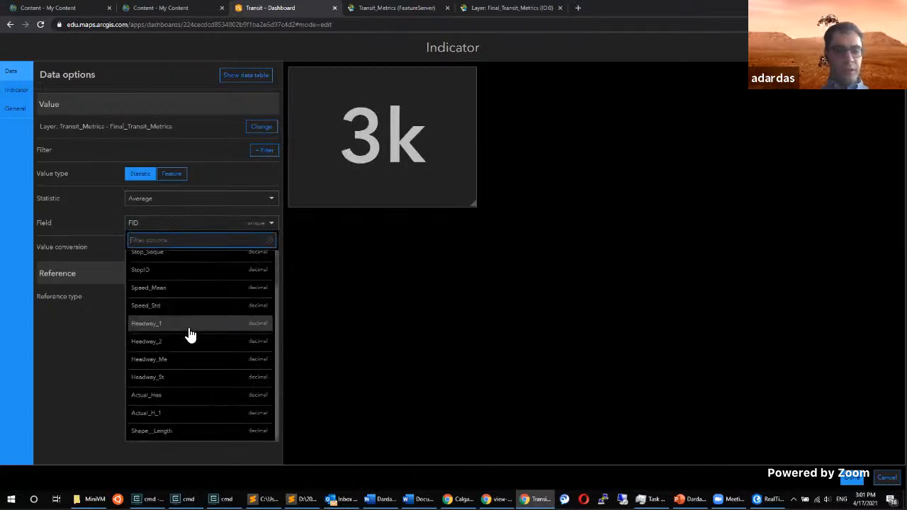
left_click(176, 401)
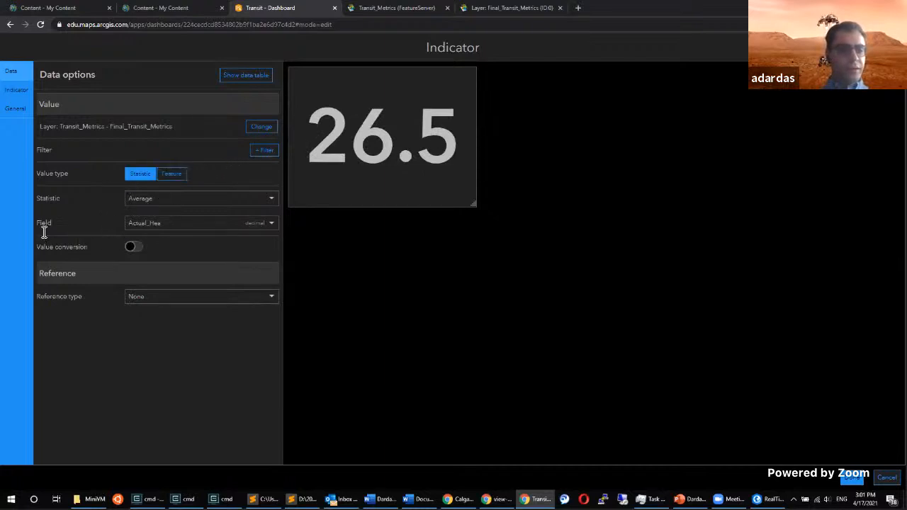
Append the unit "min." to the indicator's middle text after the {value} placeholder.
left_click(21, 93)
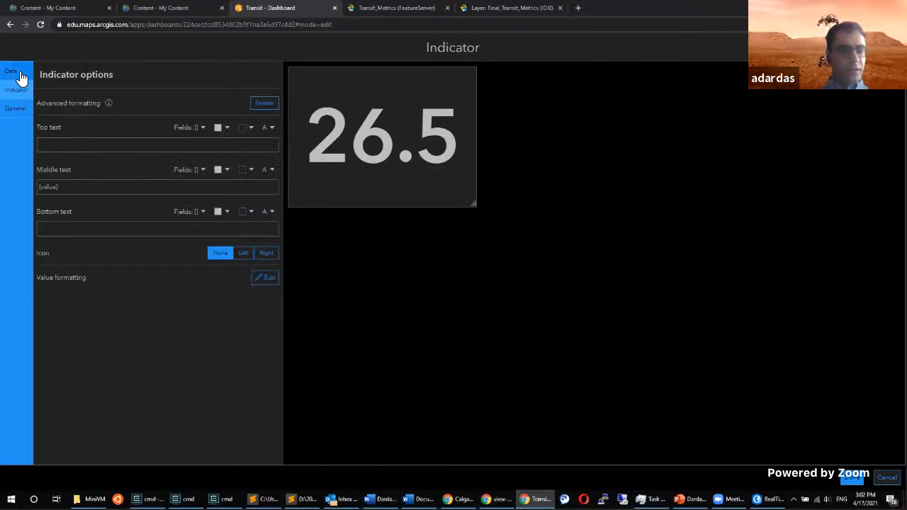
left_click(79, 189)
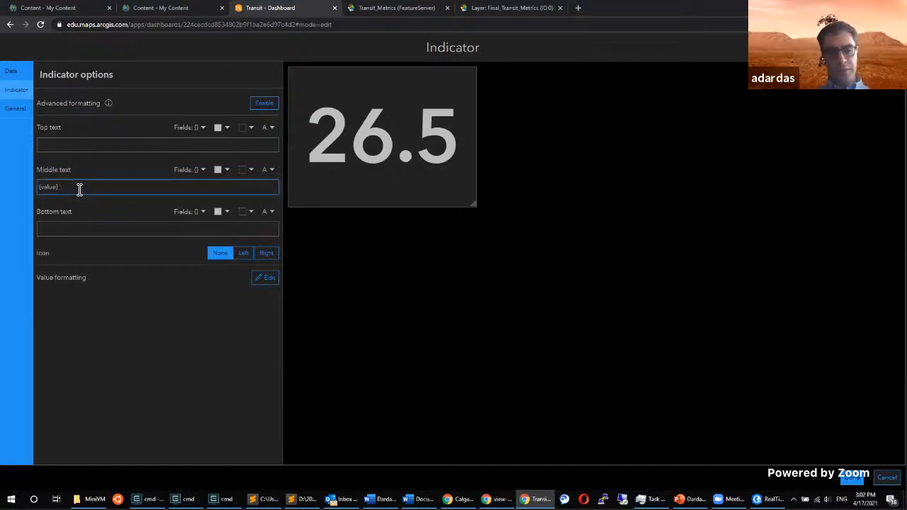
type("min.")
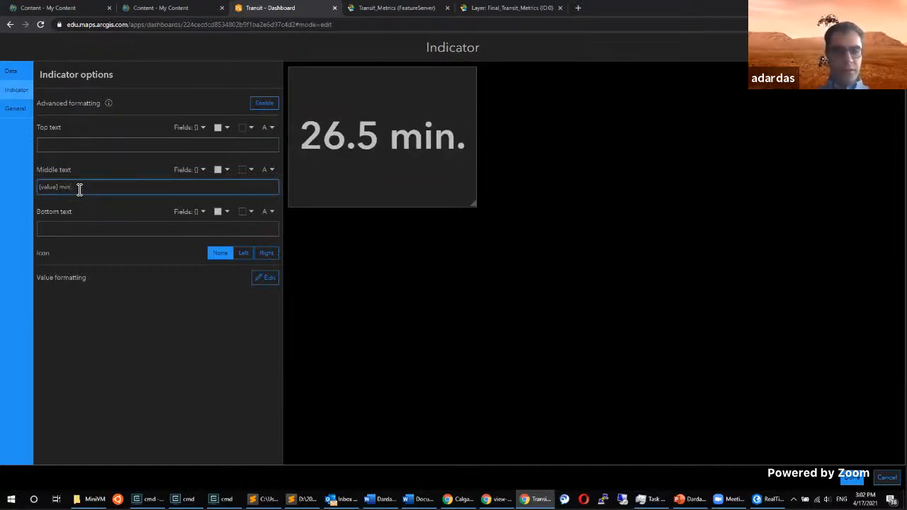
Set the indicator's top text to "Headway Metrics".
left_click(61, 146)
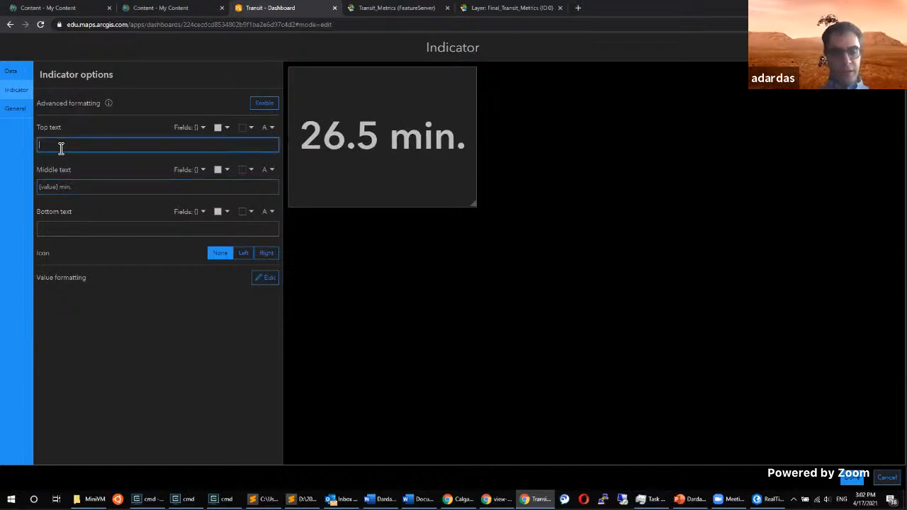
type("Headway Metrics")
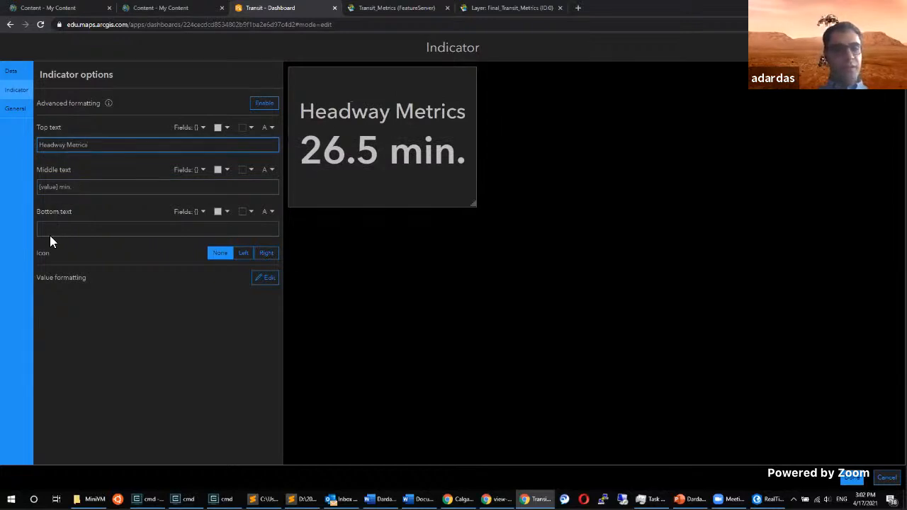
left_click(76, 344)
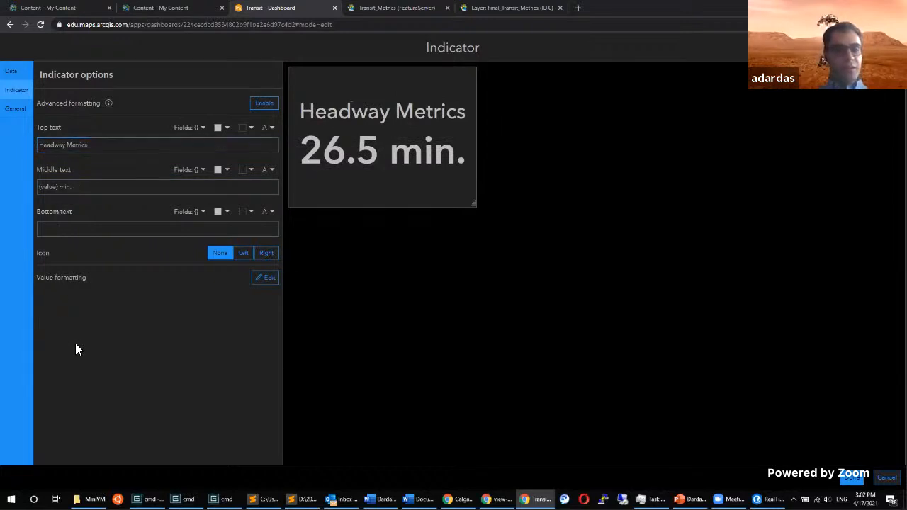
Add the line-graph icon from the Miscellaneous icon set on the left side of the indicator's value.
left_click(242, 253)
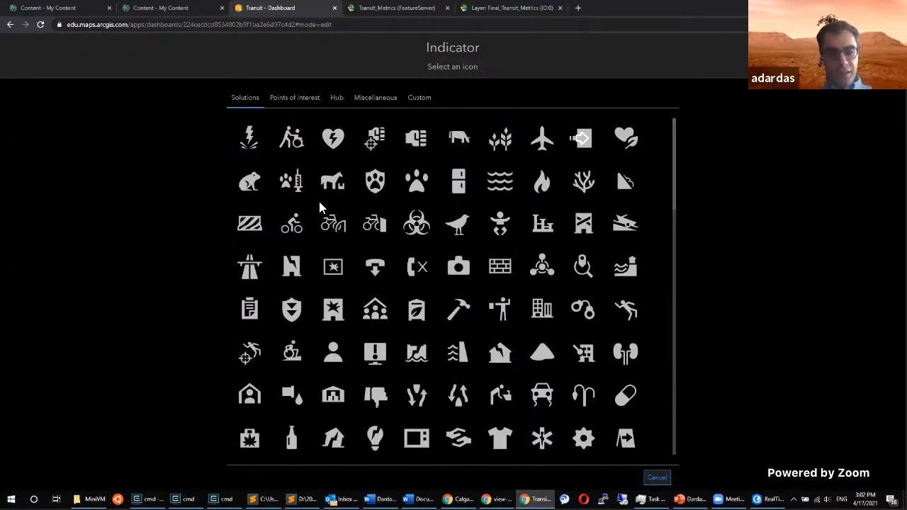
scroll(333, 174, "down", 1)
scroll(338, 177, "down", 1)
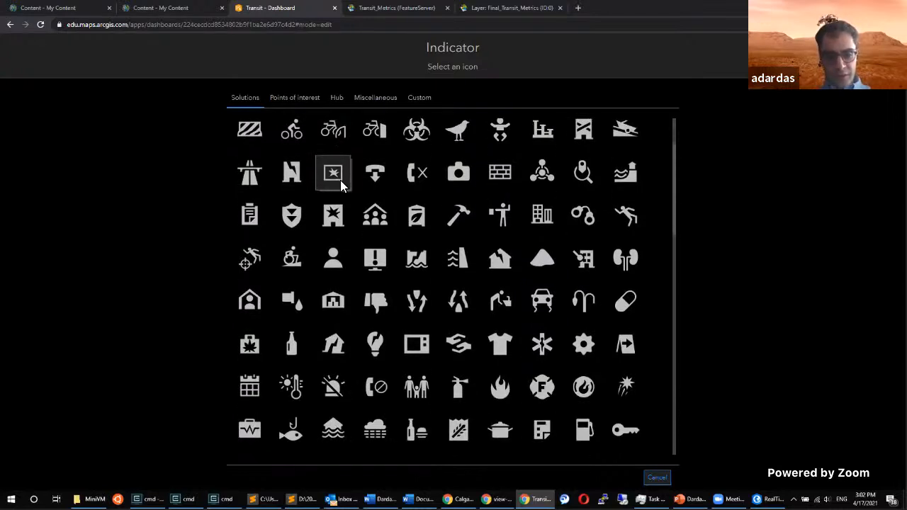
scroll(343, 180, "down", 1)
scroll(347, 188, "down", 1)
scroll(350, 205, "down", 6)
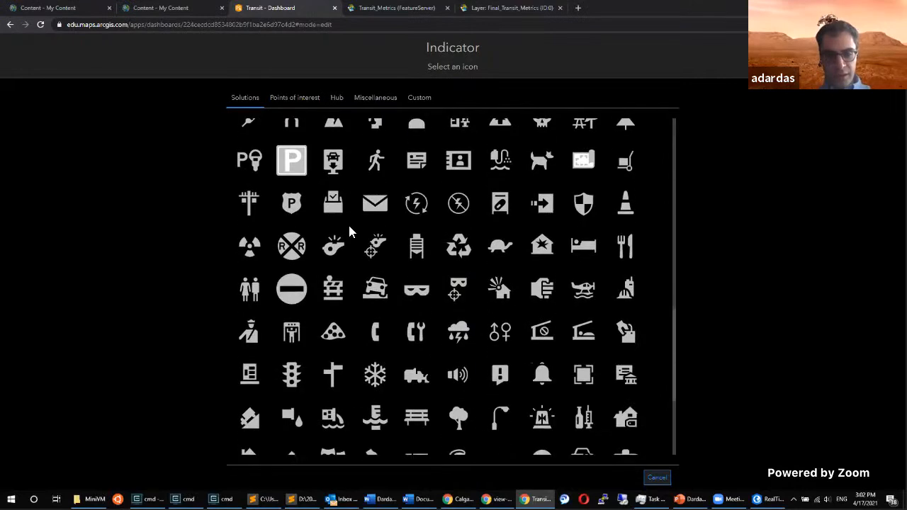
scroll(349, 223, "down", 3)
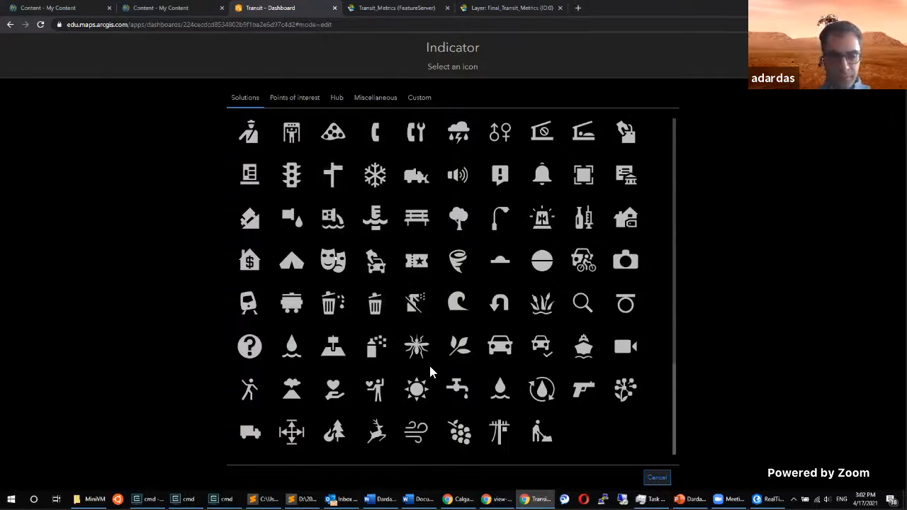
scroll(429, 369, "up", 1)
scroll(430, 360, "up", 5)
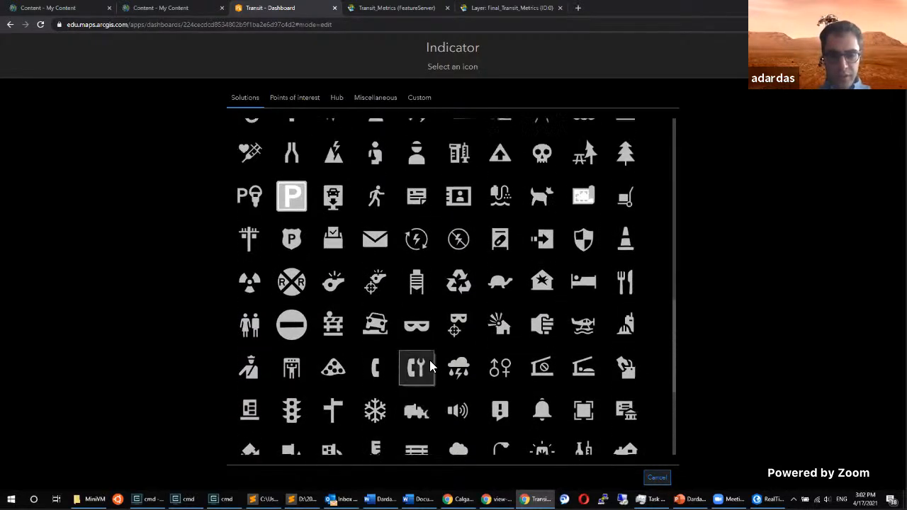
scroll(430, 360, "up", 5)
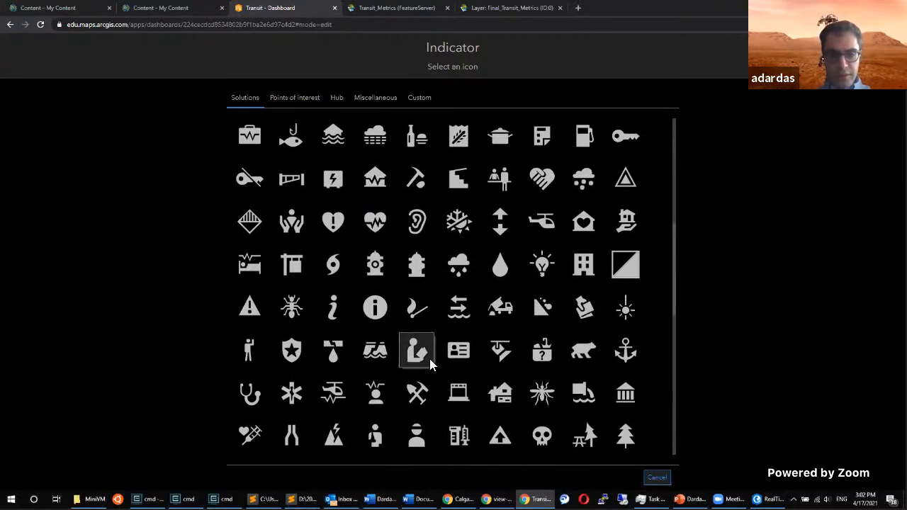
scroll(431, 356, "up", 4)
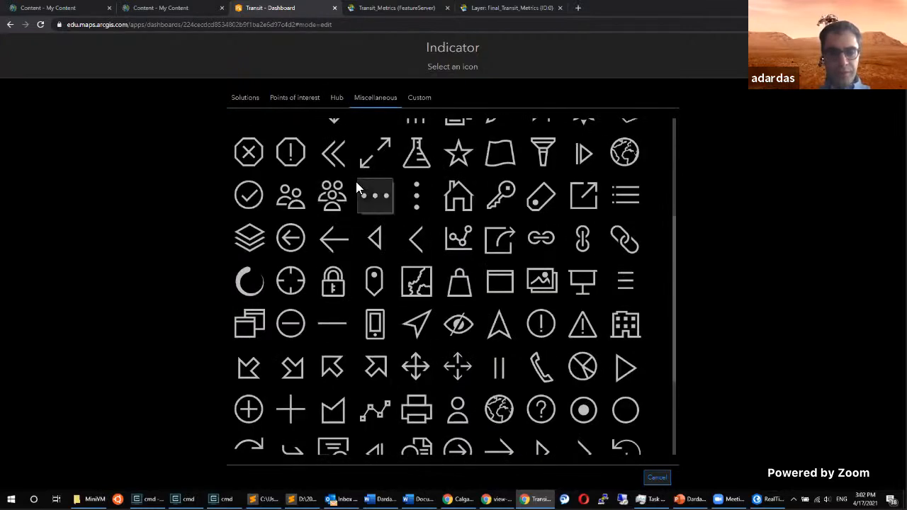
scroll(357, 188, "down", 3)
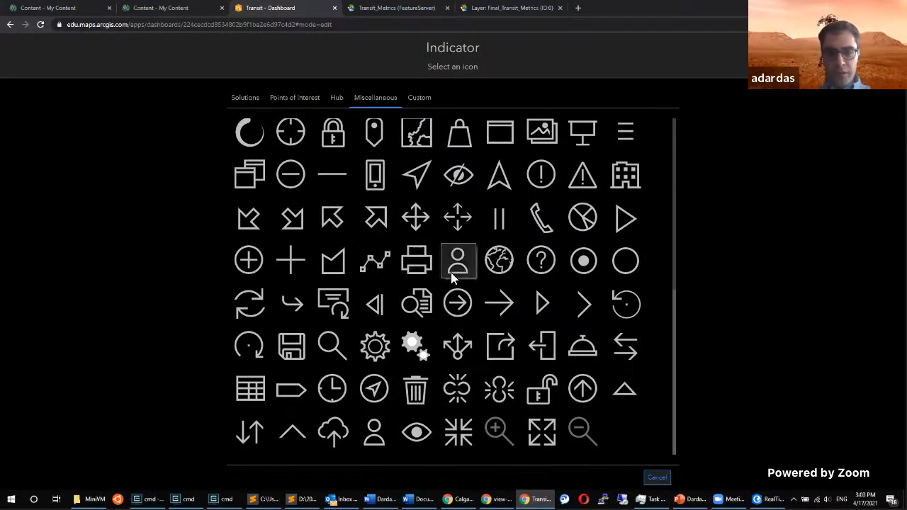
scroll(418, 262, "up", 2)
scroll(425, 272, "up", 2)
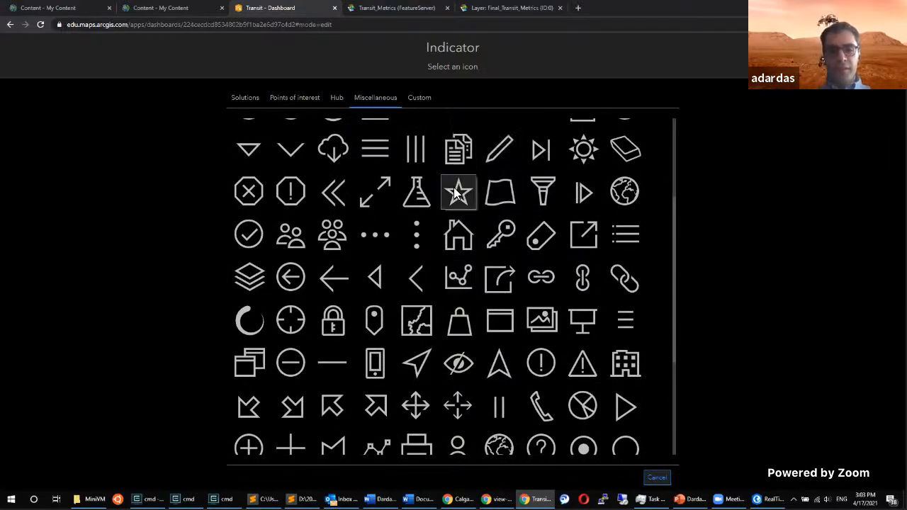
scroll(459, 177, "up", 4)
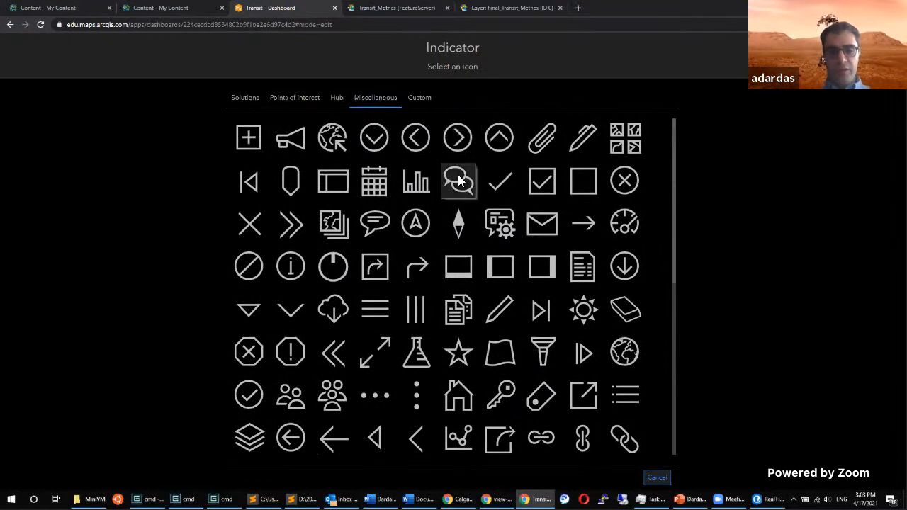
left_click(457, 439)
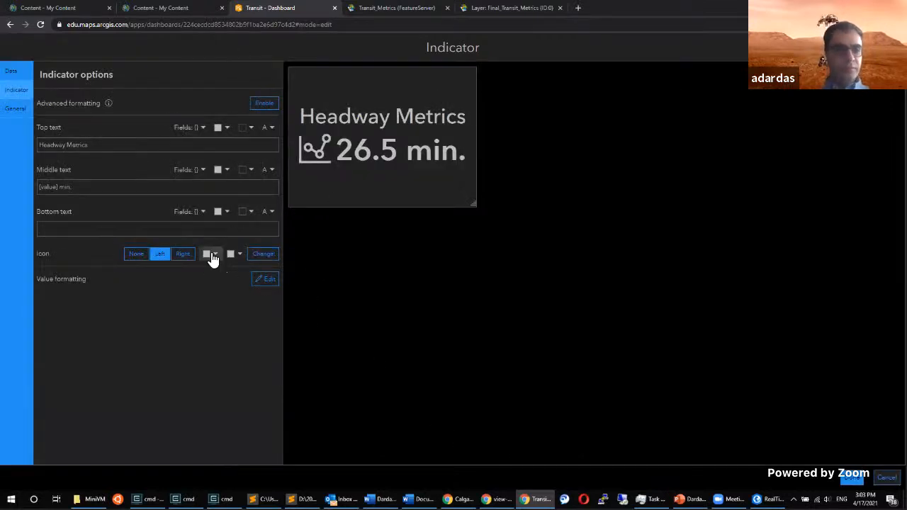
Colour the indicator icon's fill blue #005ce6 and give its outline a matching blue.
left_click(210, 255)
left_click(245, 312)
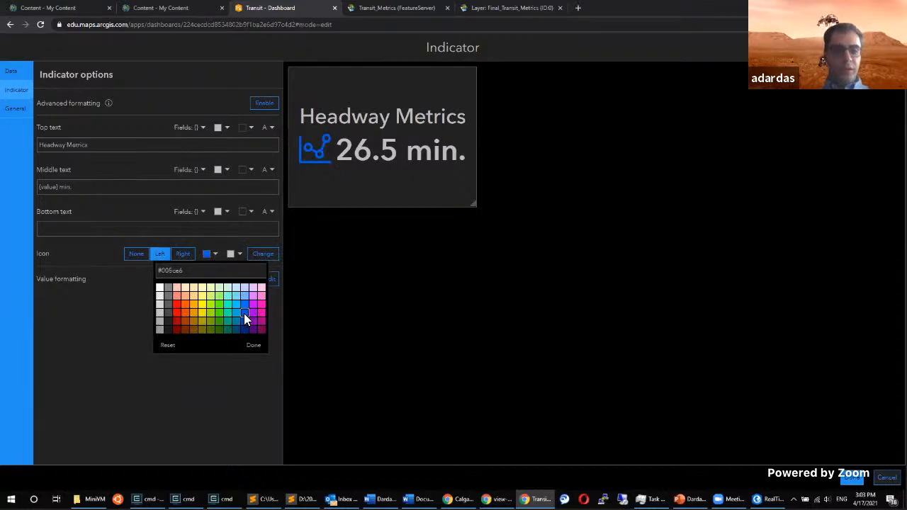
left_click(119, 343)
left_click(233, 253)
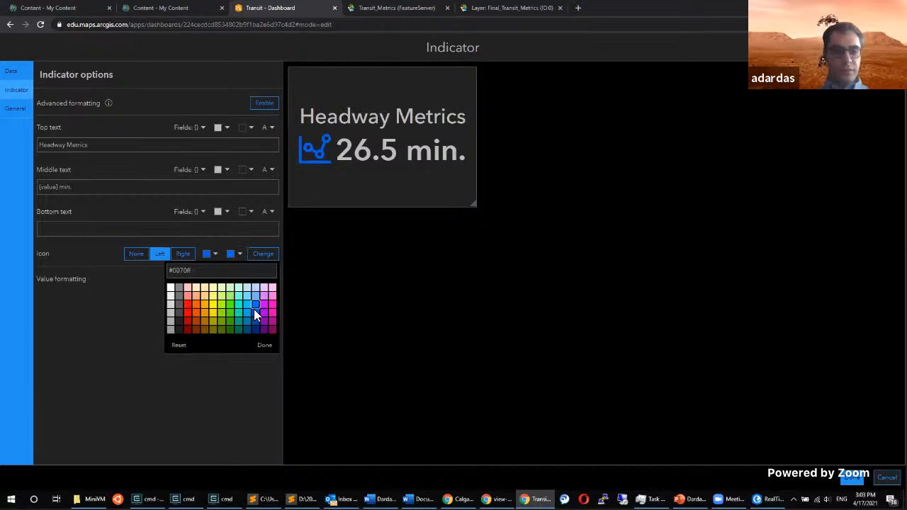
left_click(254, 312)
left_click(121, 410)
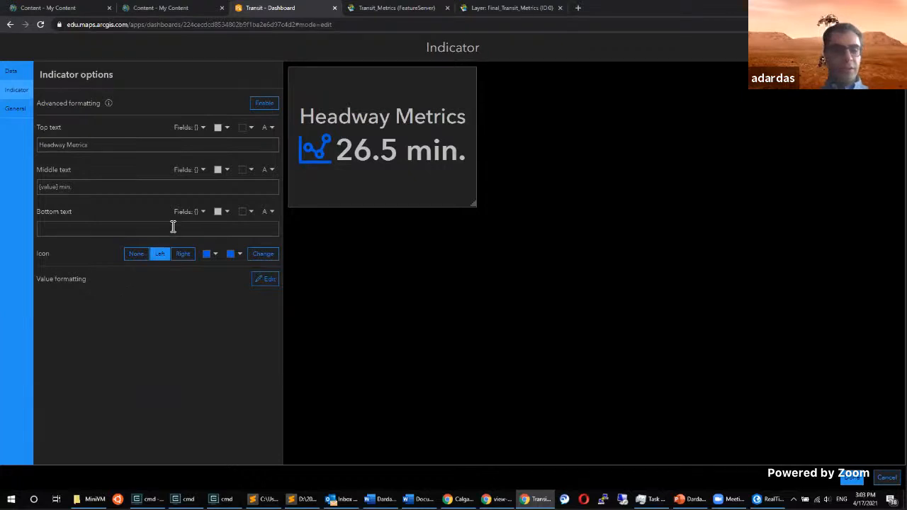
Set the text colour of the indicator's middle text to blue #005ce6.
left_click(221, 171)
left_click(257, 231)
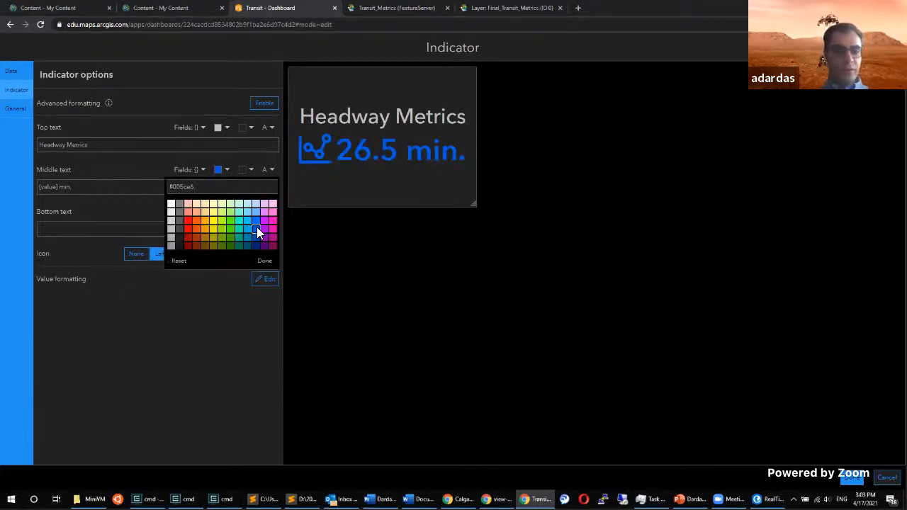
left_click(180, 429)
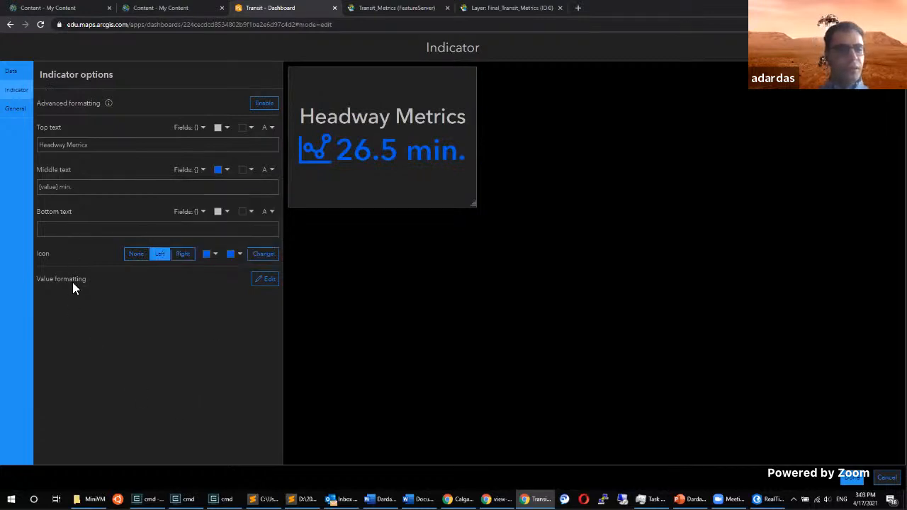
Name the element "Indicator - Headway Metrics" and finish its configuration.
left_click(21, 108)
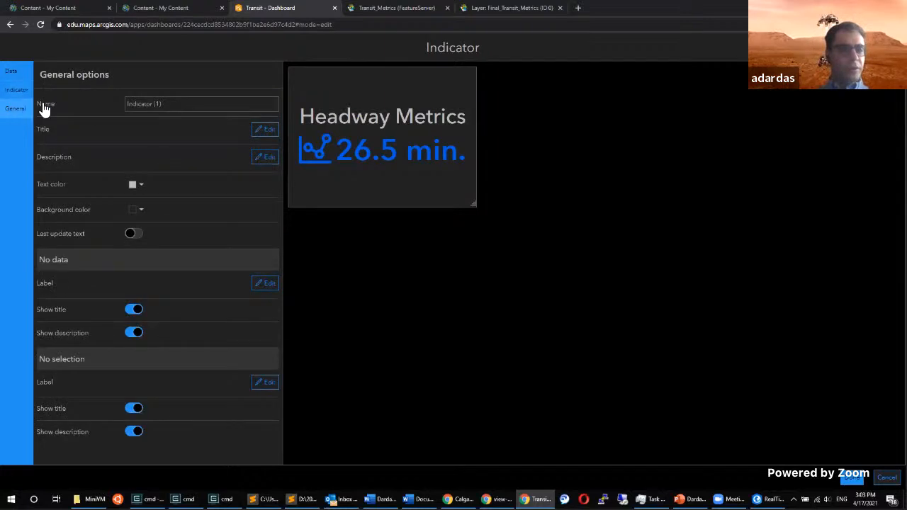
triple_click(170, 106)
key("BackSpace")
type("Indicator - Hea")
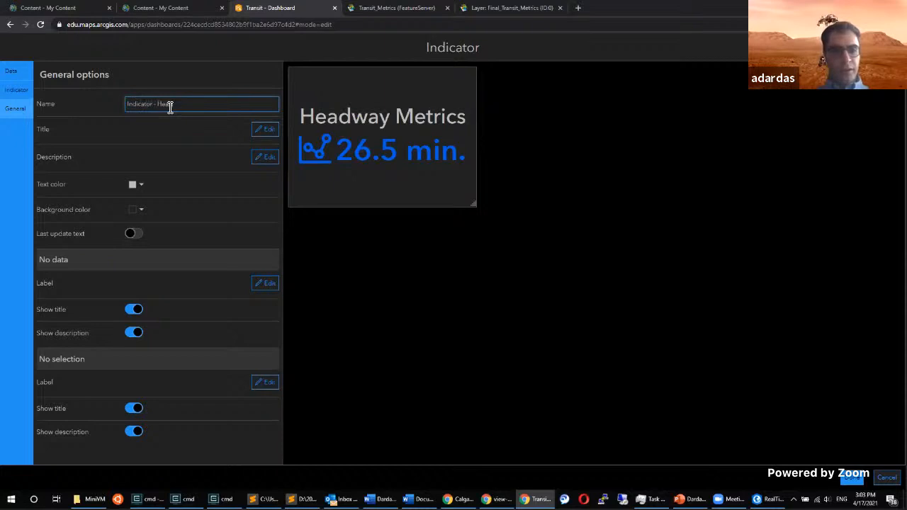
type("dway Metrics")
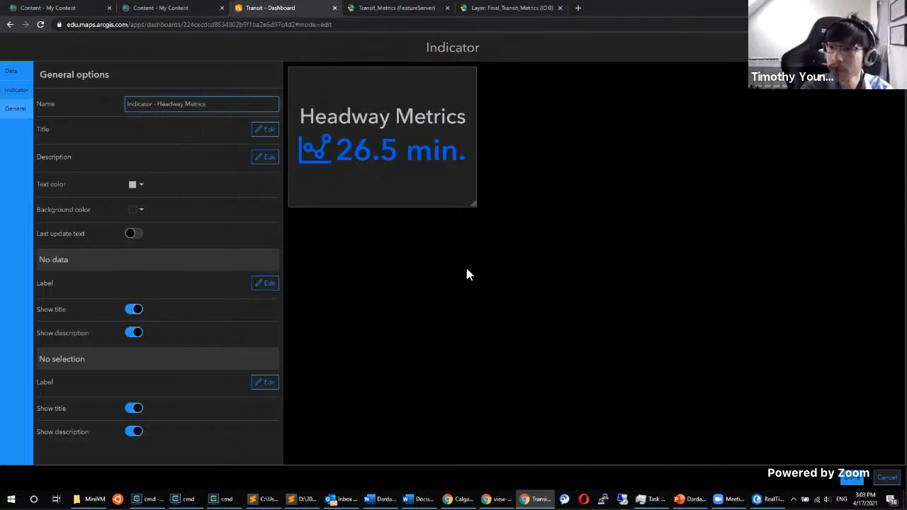
left_click(861, 477)
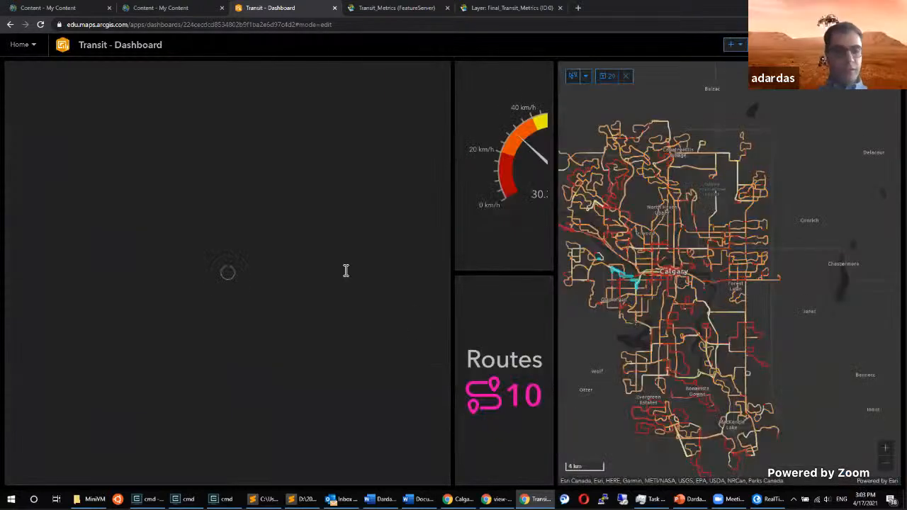
Dock the Headway Metrics indicator as a row between the speed gauge and the Routes indicator, and enlarge the gauge's row.
mouse_move(21, 67)
left_mouse_down()
mouse_move(340, 184)
mouse_move(458, 377)
mouse_move(500, 297)
left_mouse_up()
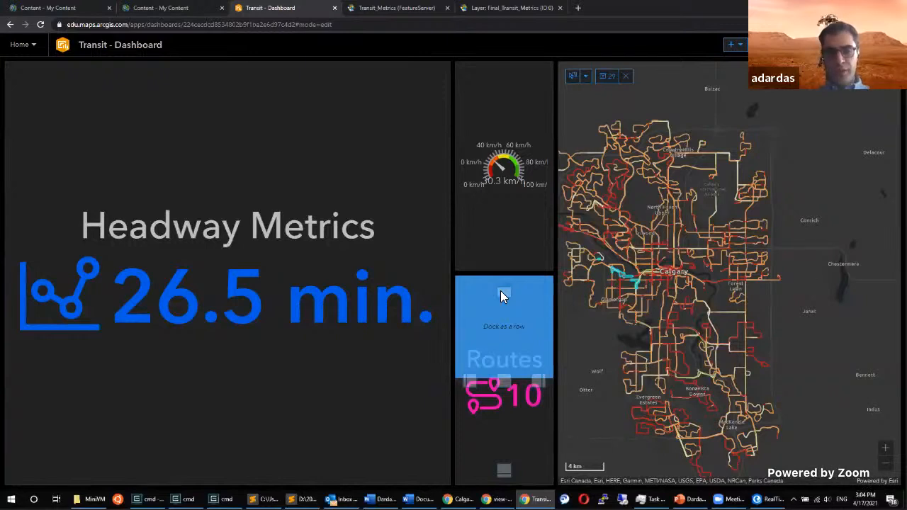
left_click_drag(501, 292, 500, 292)
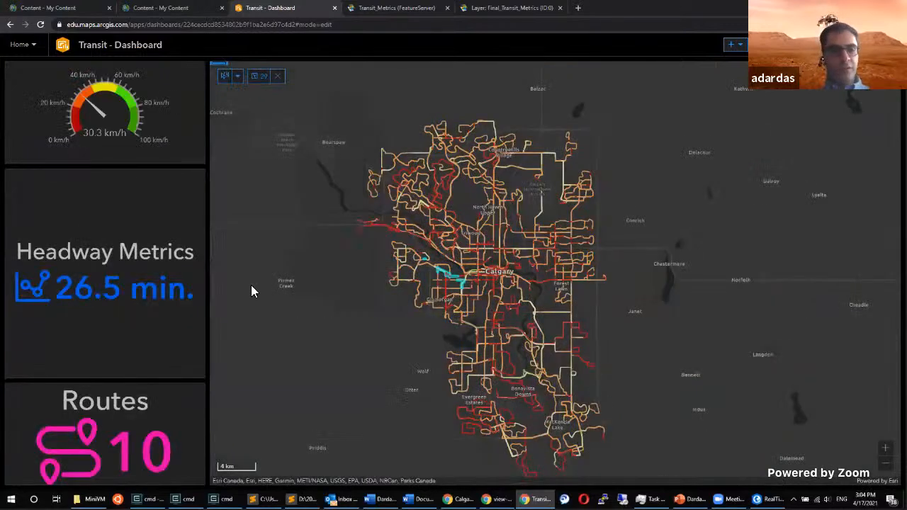
left_click_drag(107, 168, 118, 220)
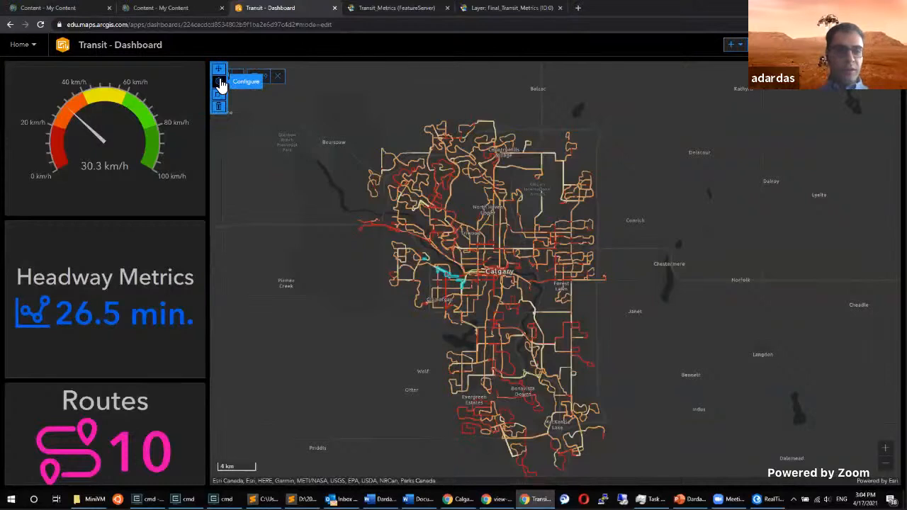
Configure the map to filter Indicator - Headway Metrics when the map extent changes.
left_click(219, 82)
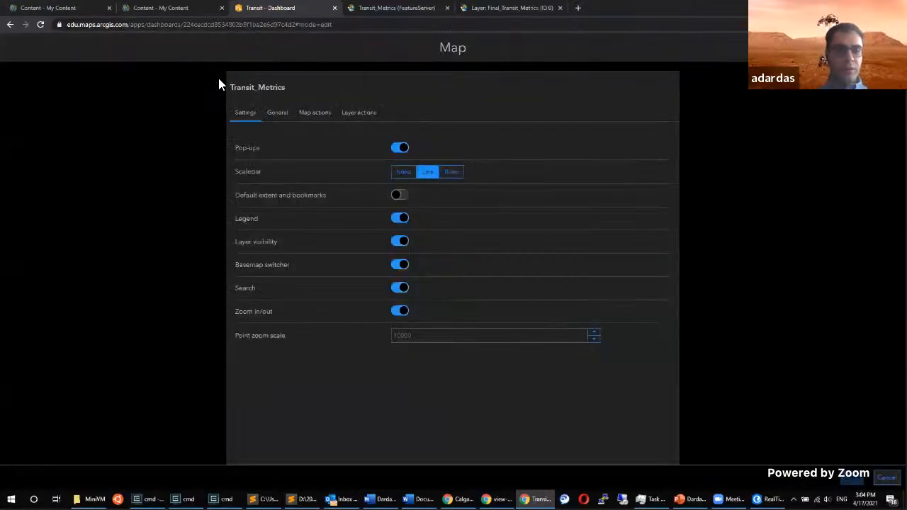
left_click(314, 126)
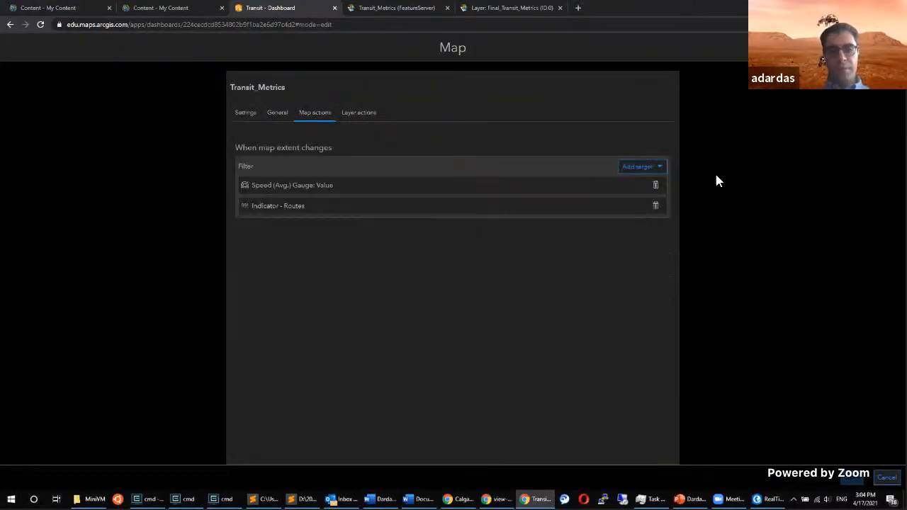
left_click(642, 172)
left_click(600, 184)
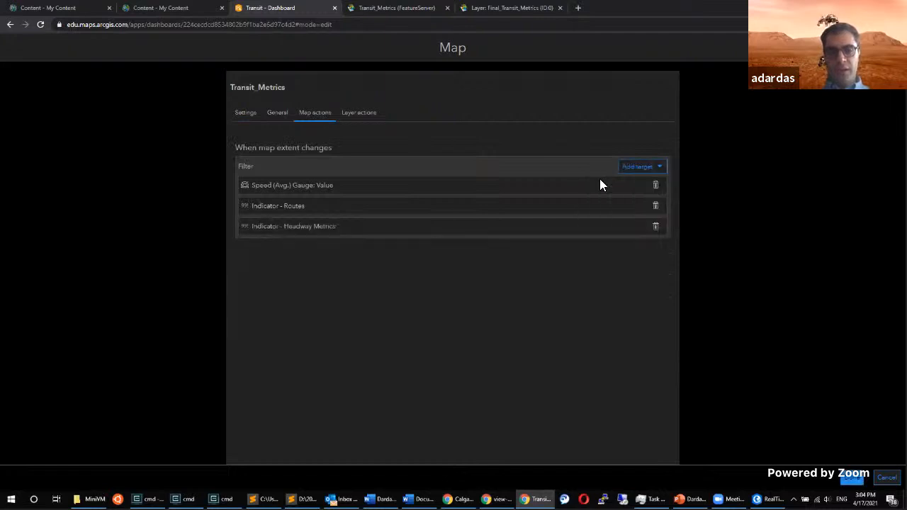
Add Indicator - Headway Metrics as a filter target for selection changes on the Final_Transit_Metrics layer and save the map settings.
left_click(354, 115)
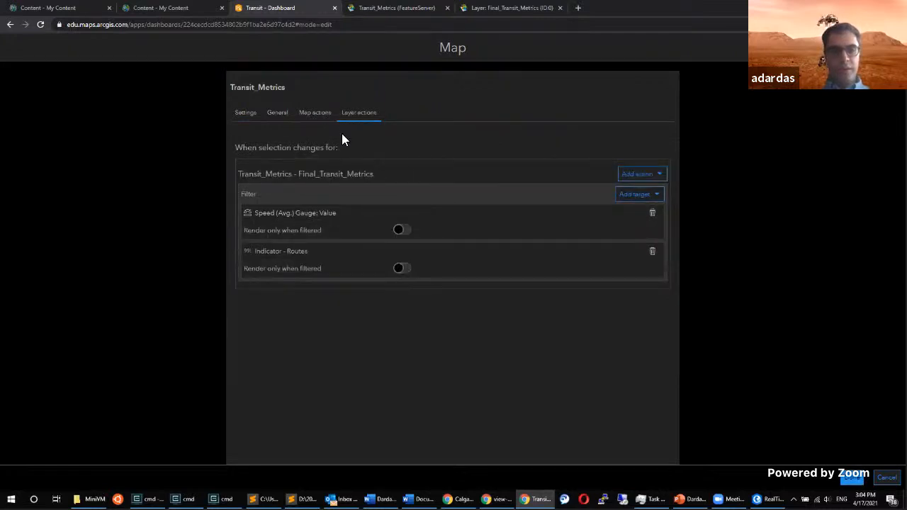
left_click(646, 194)
left_click(597, 215)
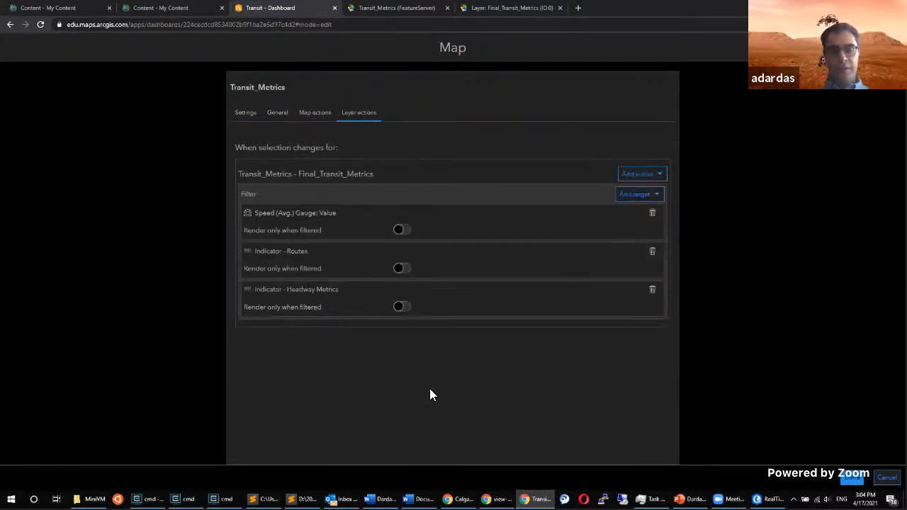
left_click(833, 482)
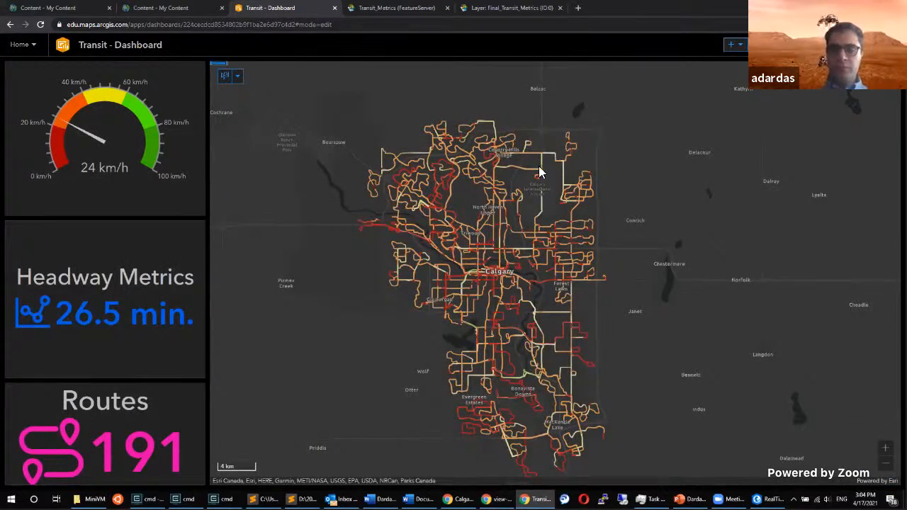
Examine how the gauge and both indicators respond to different map extents around Calgary.
scroll(475, 309, "up", 1)
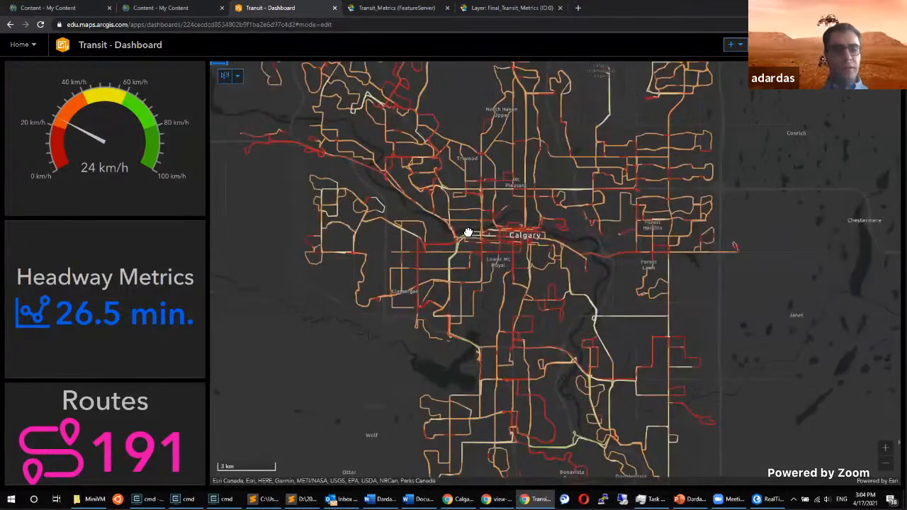
left_click_drag(467, 232, 466, 230)
left_click_drag(421, 363, 348, 294)
left_click_drag(543, 135, 509, 301)
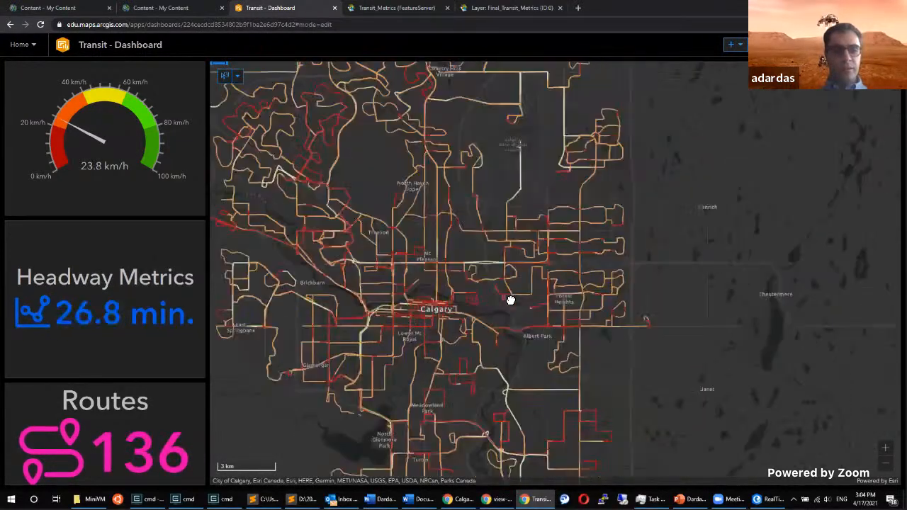
scroll(343, 280, "up", 1)
left_click_drag(219, 231, 359, 221)
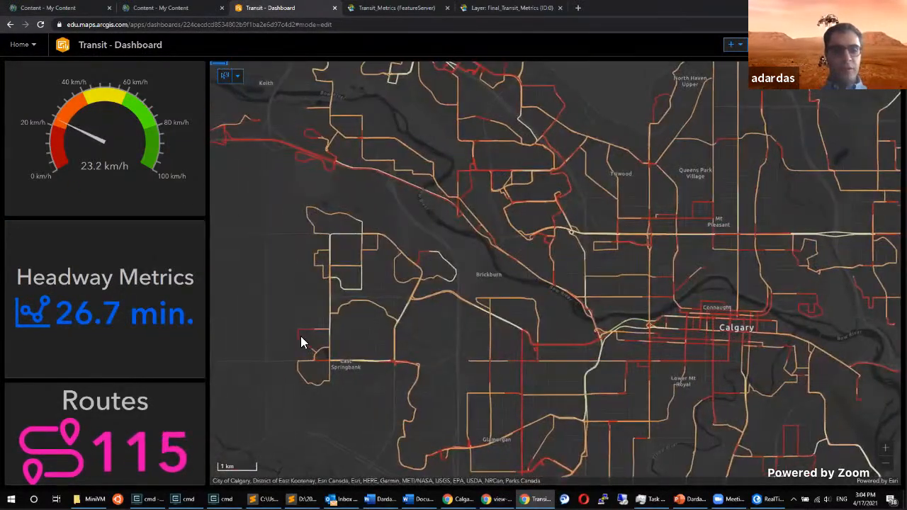
Compare the speed, headway and route values for west Calgary, downtown and the whole city by changing the map extent.
scroll(330, 374, "up", 1)
scroll(413, 297, "up", 1)
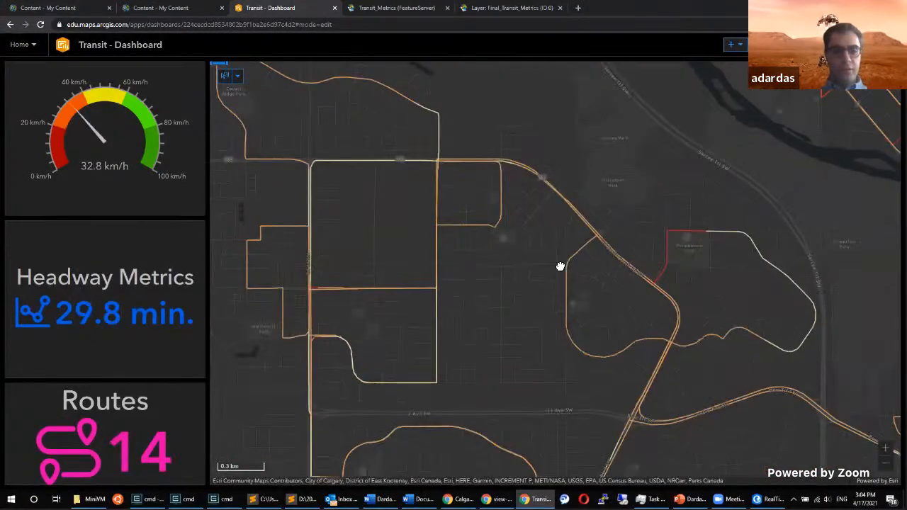
left_click_drag(672, 199, 646, 90)
left_click_drag(343, 309, 328, 186)
left_click_drag(848, 265, 516, 119)
left_click_drag(756, 212, 379, 251)
left_click_drag(801, 315, 453, 345)
left_click_drag(372, 202, 423, 340)
left_click_drag(439, 225, 407, 280)
left_click_drag(347, 193, 340, 157)
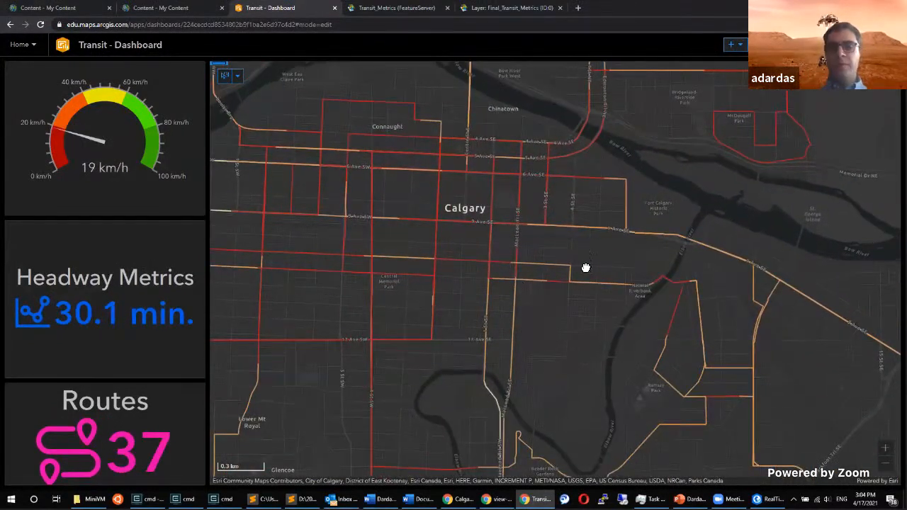
scroll(582, 270, "down", 1)
scroll(532, 277, "down", 2)
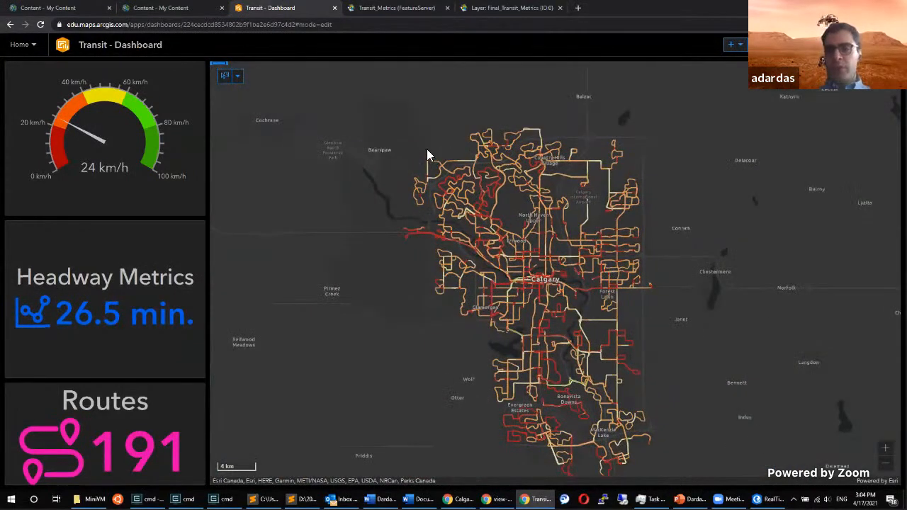
Add an indicator on the Final_Transit_Metrics layer that shows the distinct count of the Stop_ID field.
left_click(734, 44)
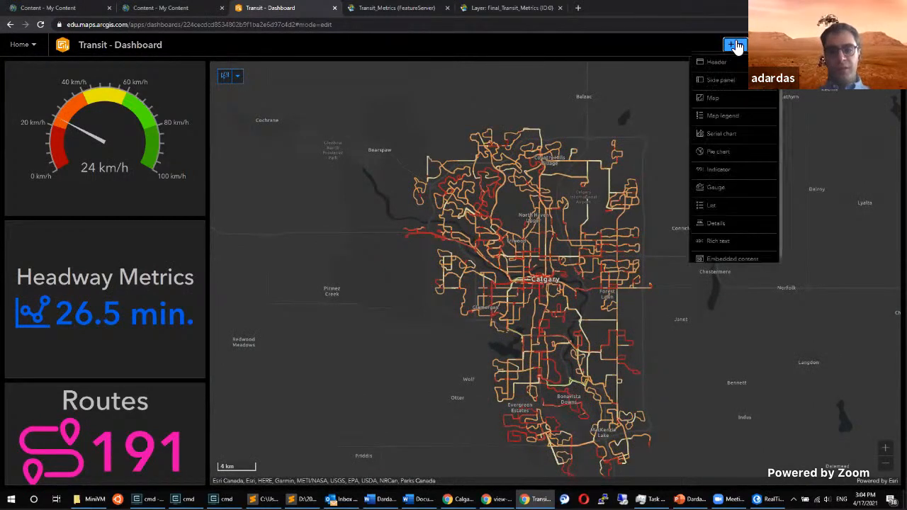
left_click(726, 171)
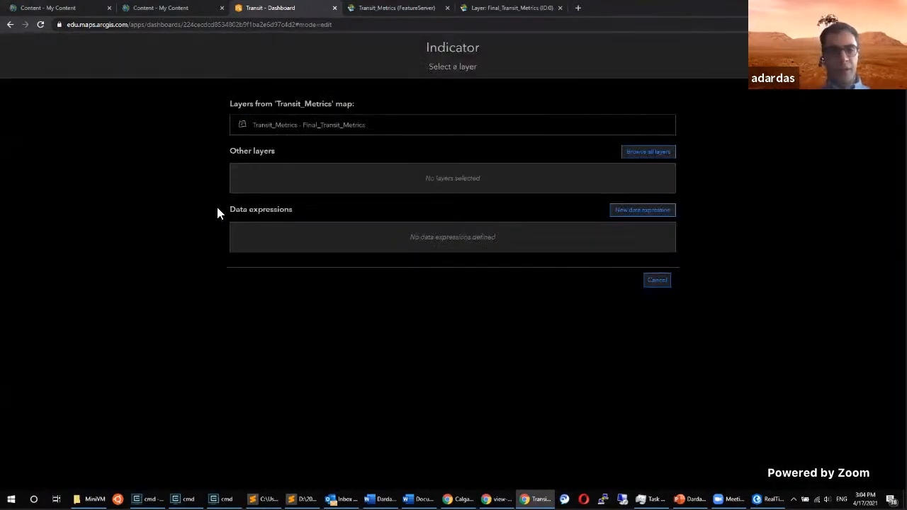
left_click(453, 132)
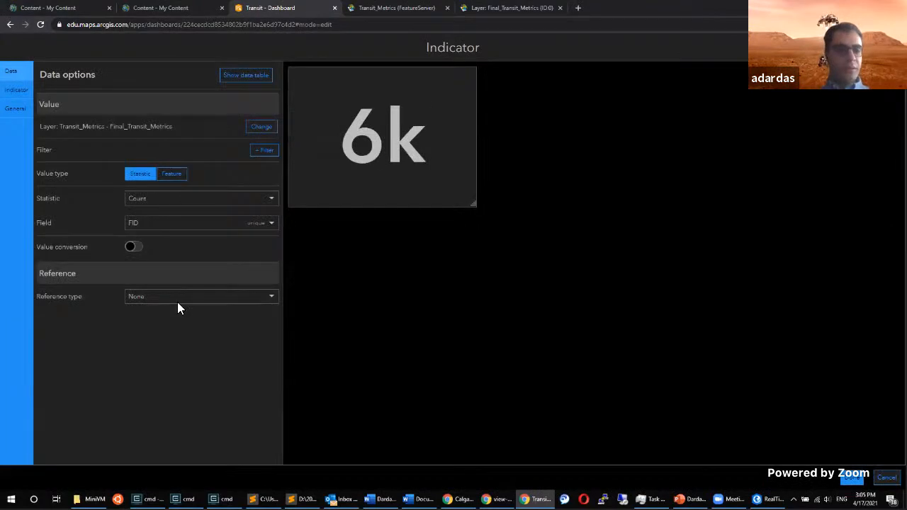
left_click(168, 199)
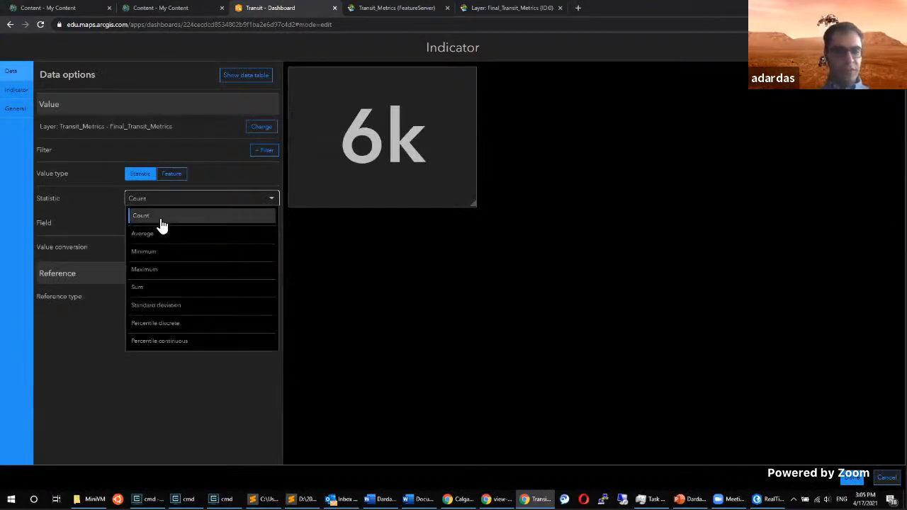
left_click(160, 218)
left_click(179, 224)
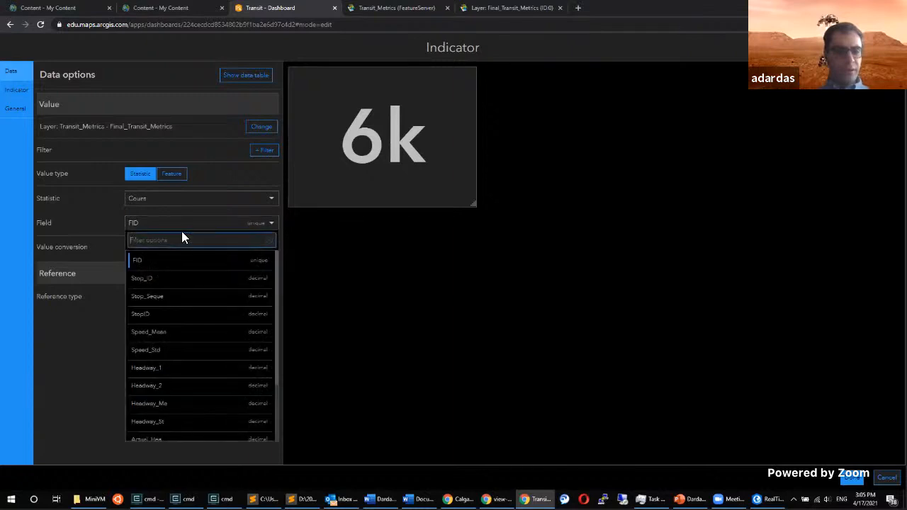
left_click(160, 279)
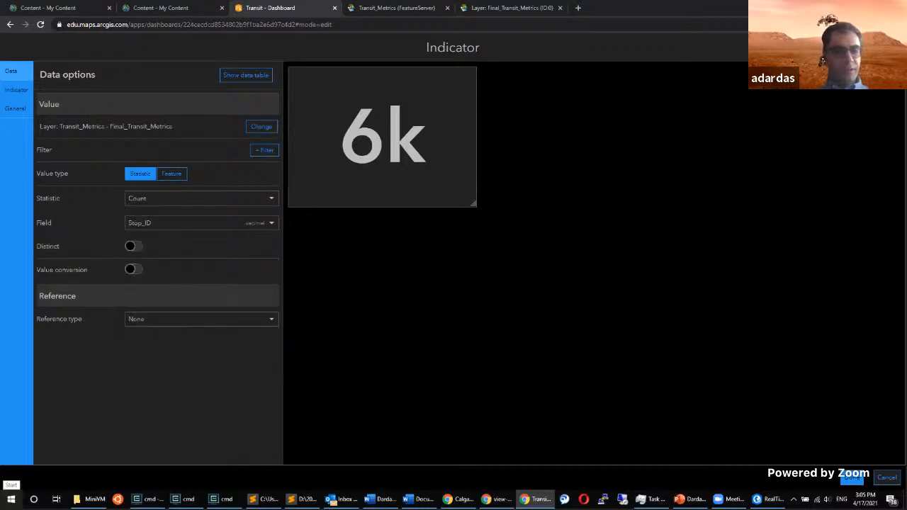
left_click(132, 246)
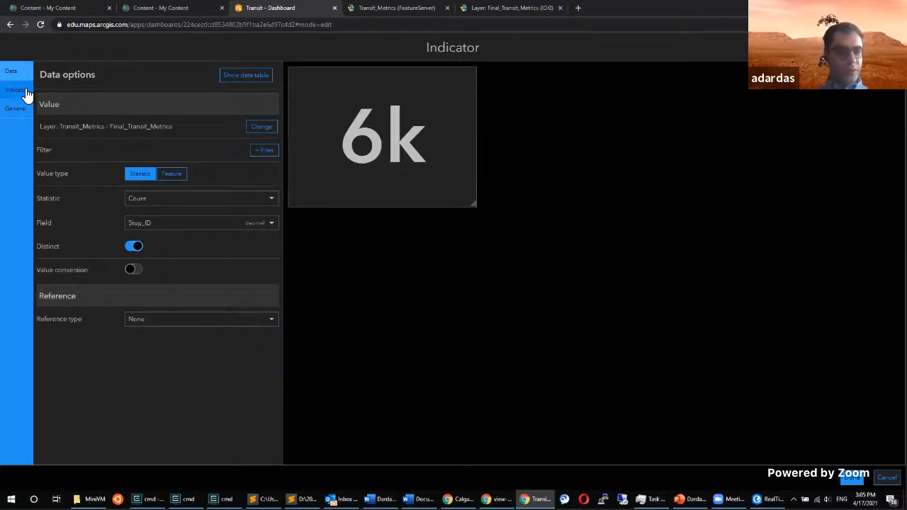
Begin the new indicator's display options, and switch to the SVG Repo browser window to bring up the Bus Stop SVG Vector page.
left_click(22, 90)
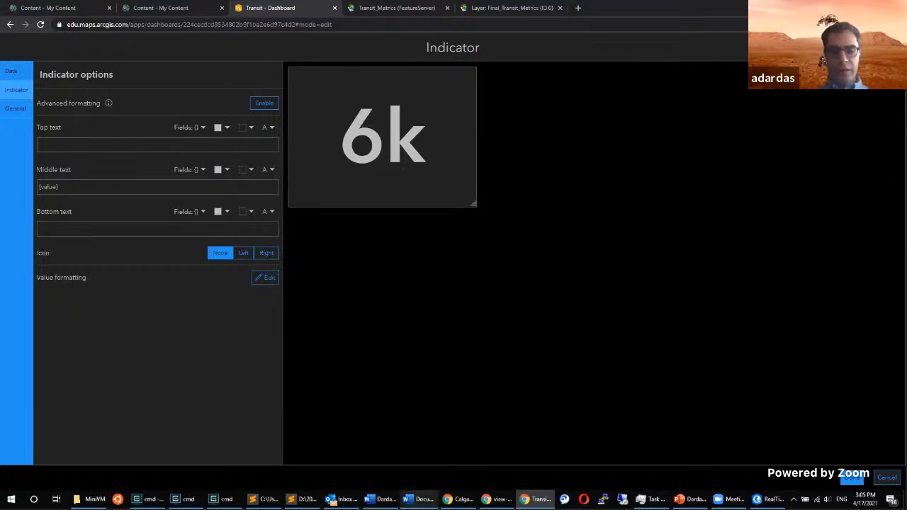
mouse_move(496, 499)
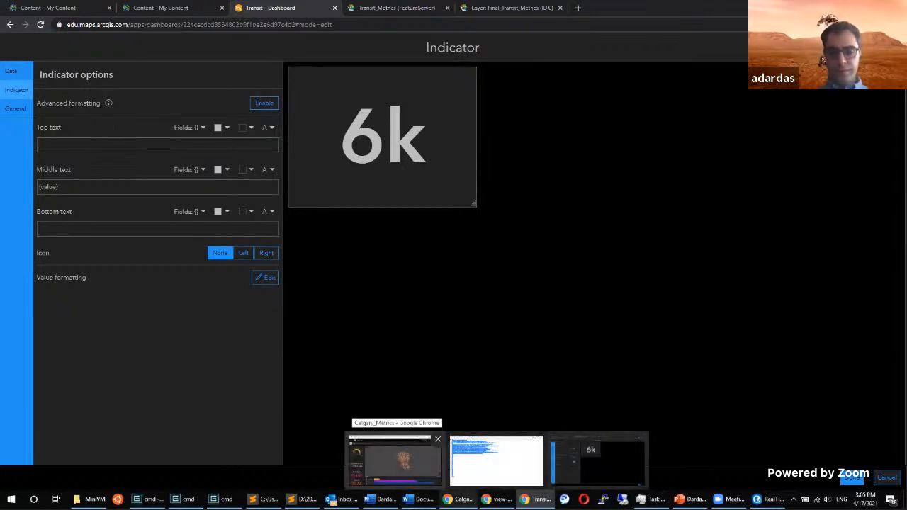
left_click(491, 472)
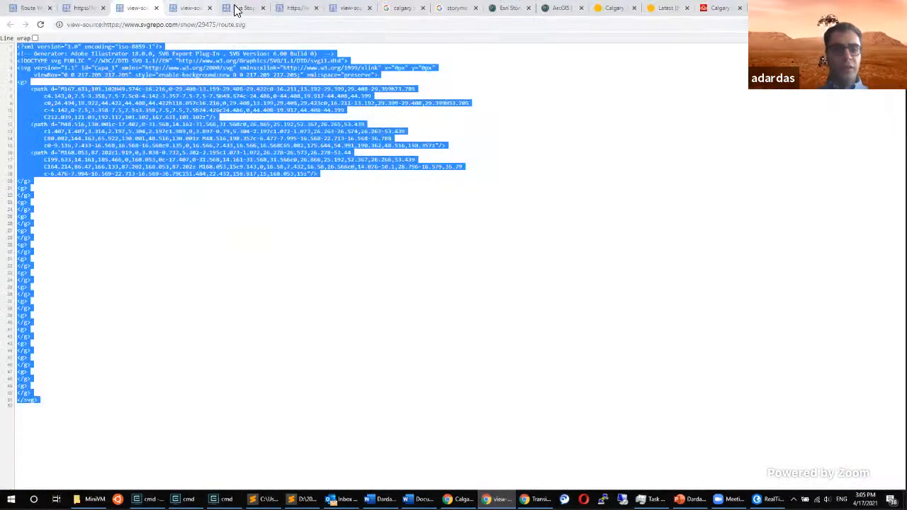
left_click(238, 8)
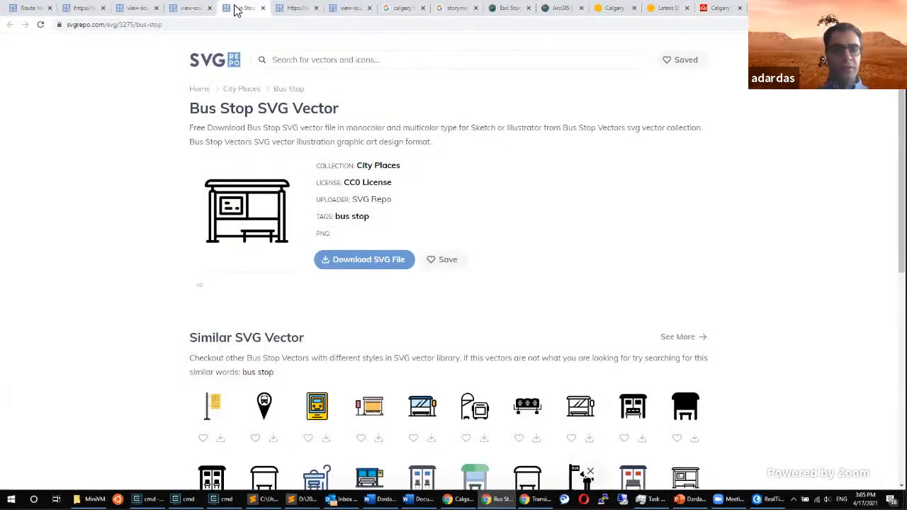
left_click(160, 26)
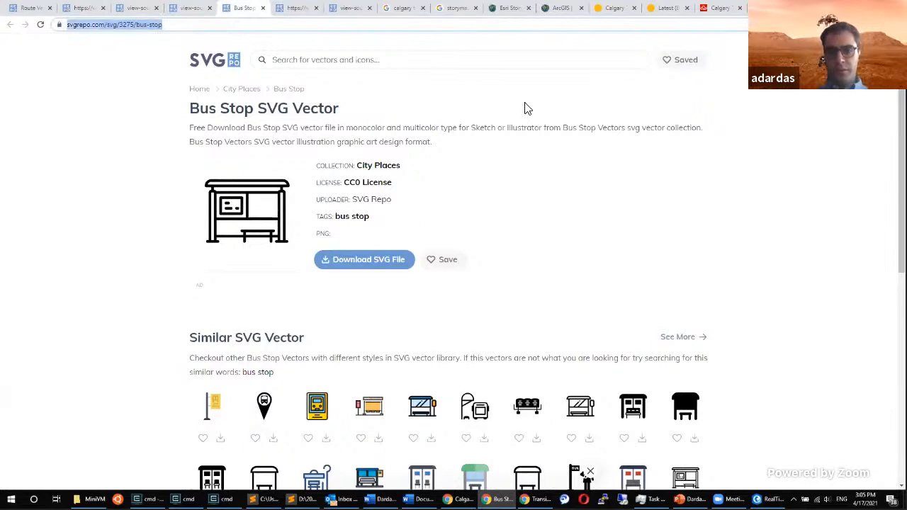
left_click(525, 61)
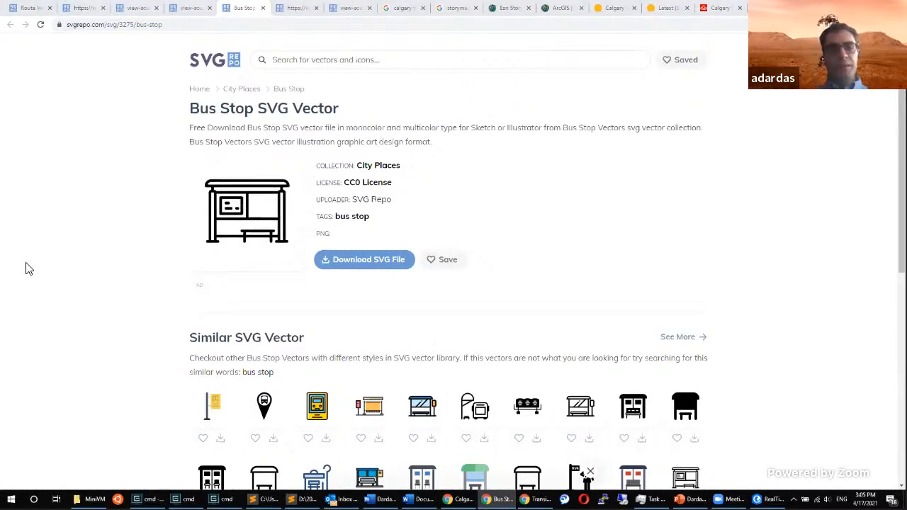
Open the bus stop image on its own, display its page source, and copy all of the SVG code.
right_click(228, 205)
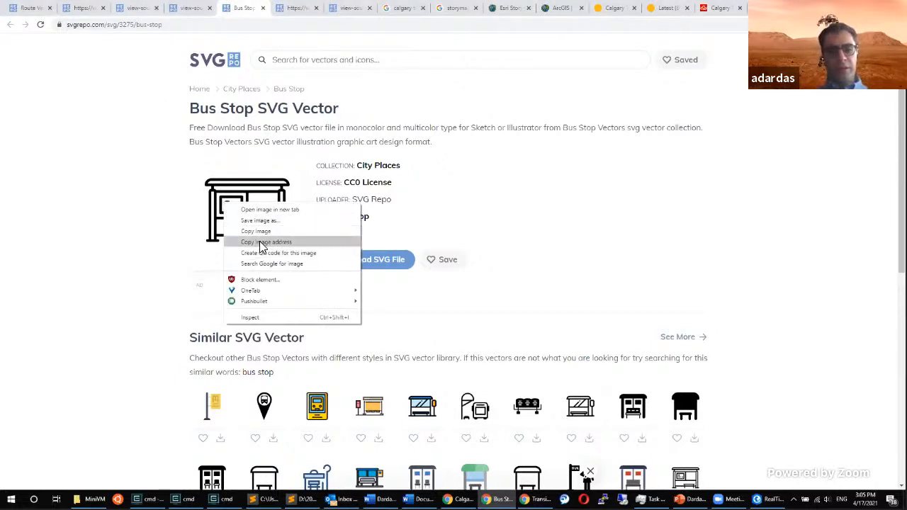
left_click(269, 210)
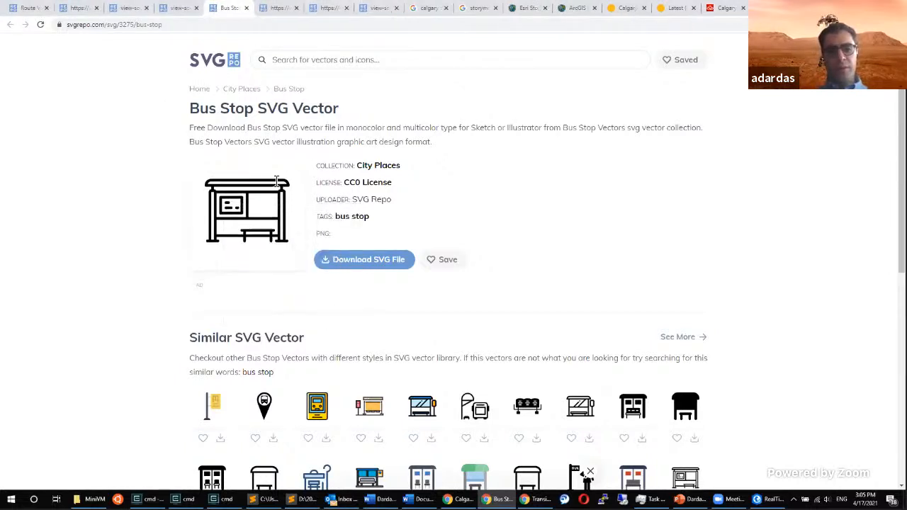
key("ctrl+Tab")
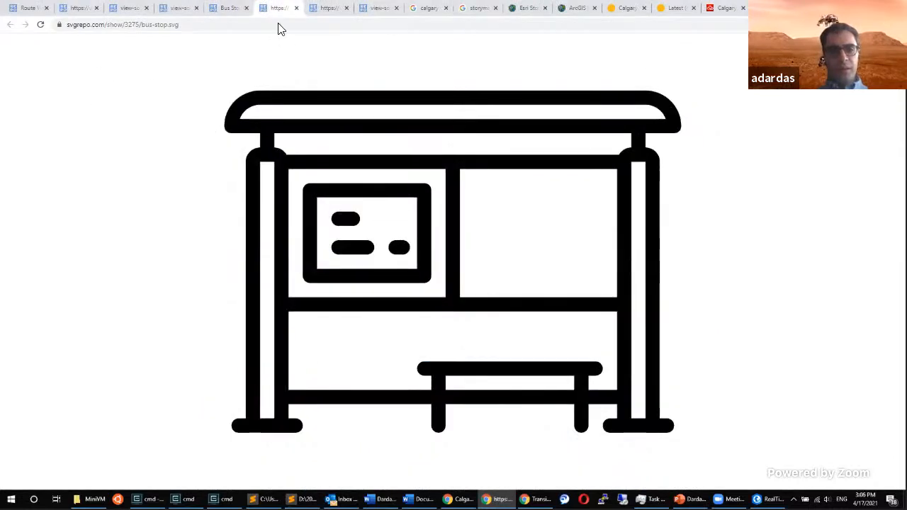
right_click(265, 108)
left_click(317, 262)
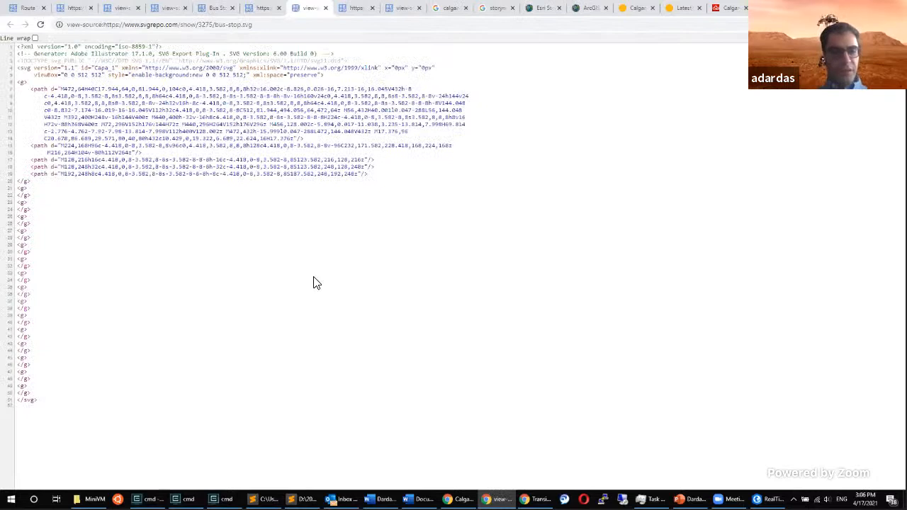
key("ctrl+a")
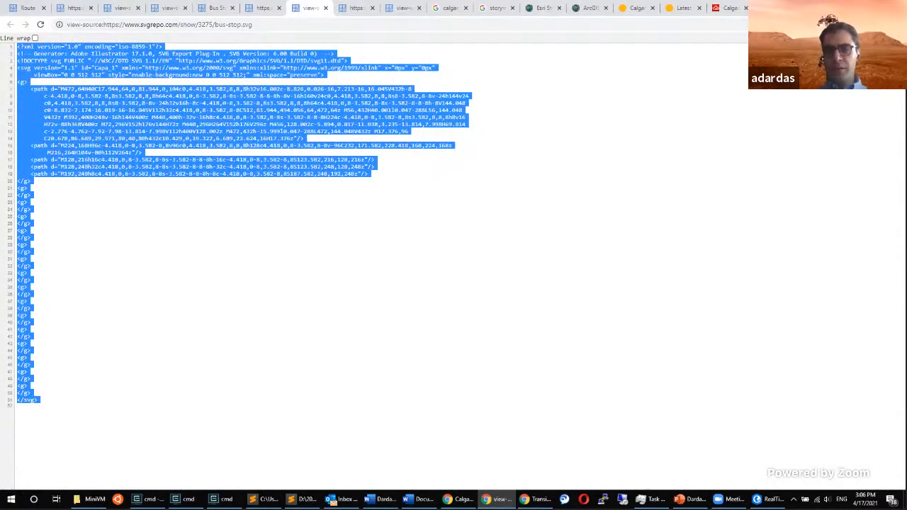
Switch back to the dashboard and add the copied bus stop SVG code as a custom icon left of the indicator's value.
key("alt+Tab")
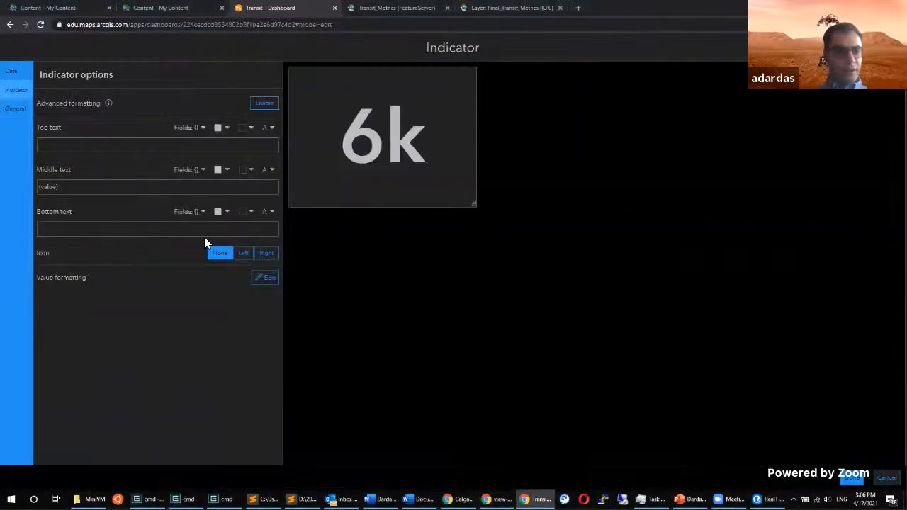
left_click(243, 254)
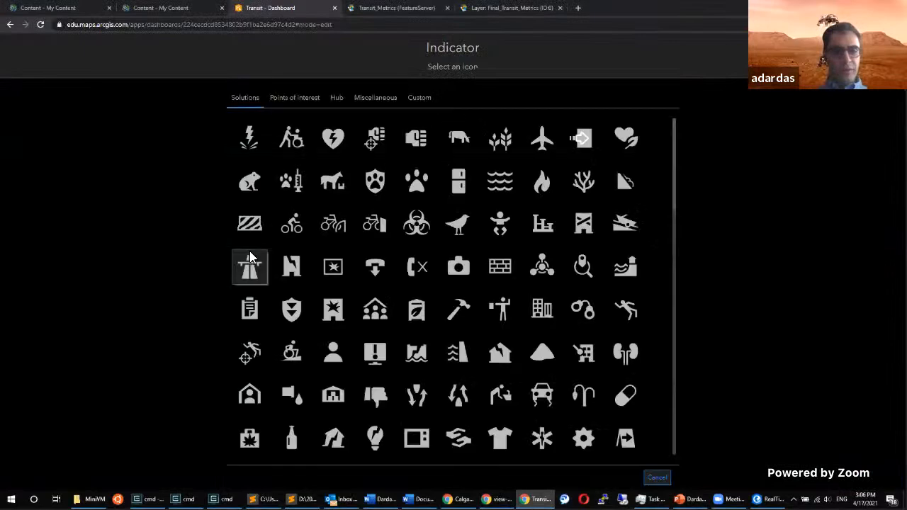
left_click(418, 101)
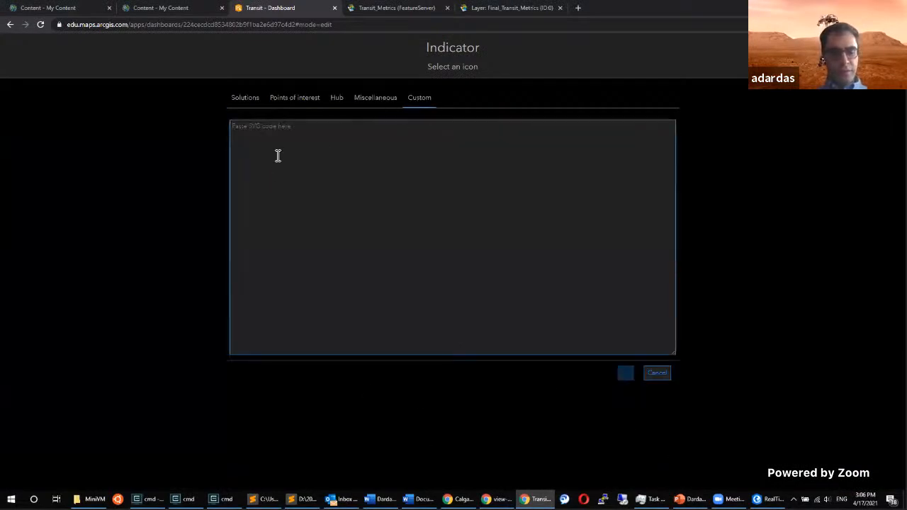
key("ctrl+v")
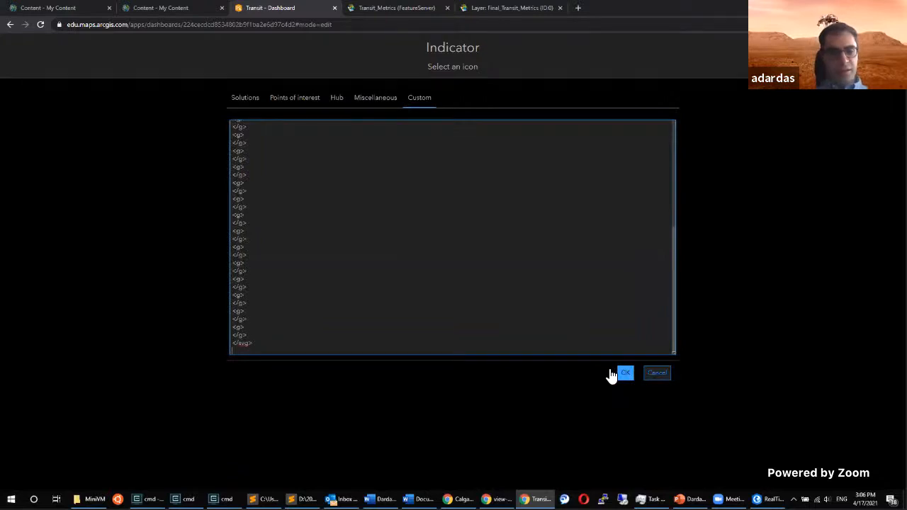
left_click(622, 374)
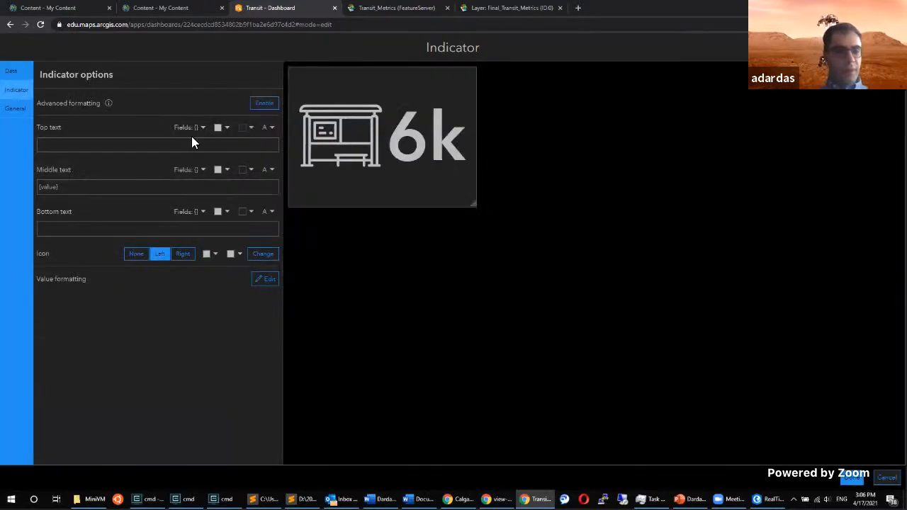
Set the indicator's top text to "Stops" and color both the bus stop icon and the middle text orange.
left_click(90, 145)
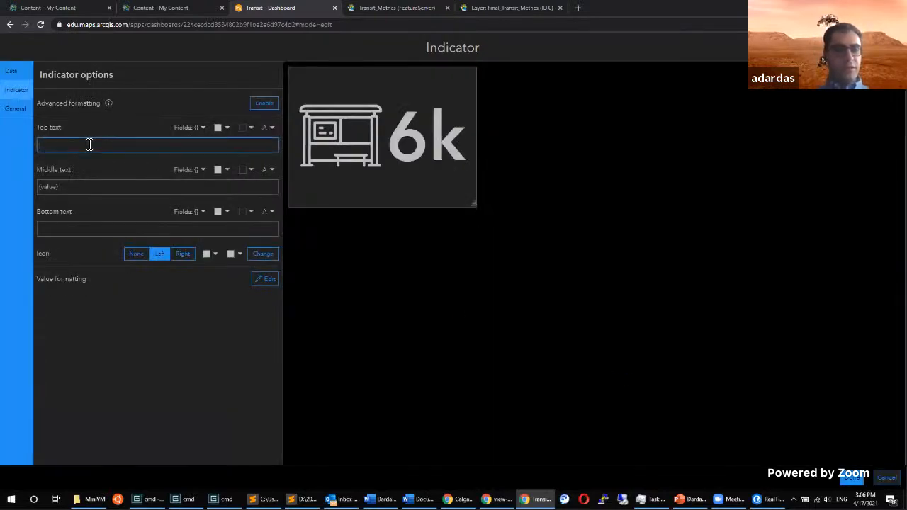
type("Stops")
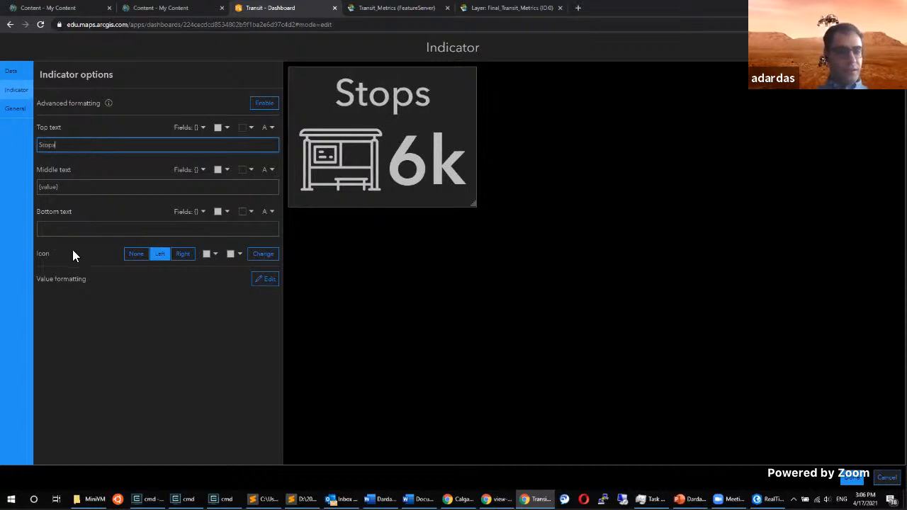
left_click(219, 260)
left_click(184, 315)
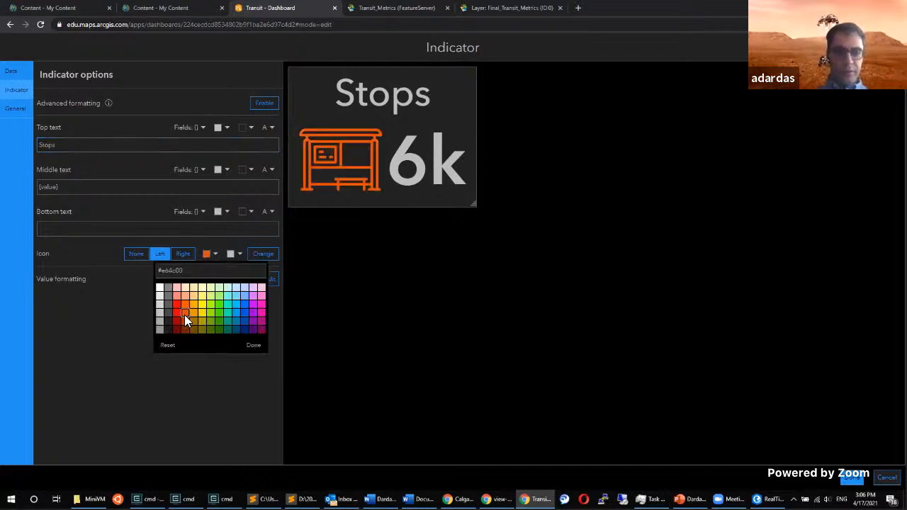
left_click(219, 171)
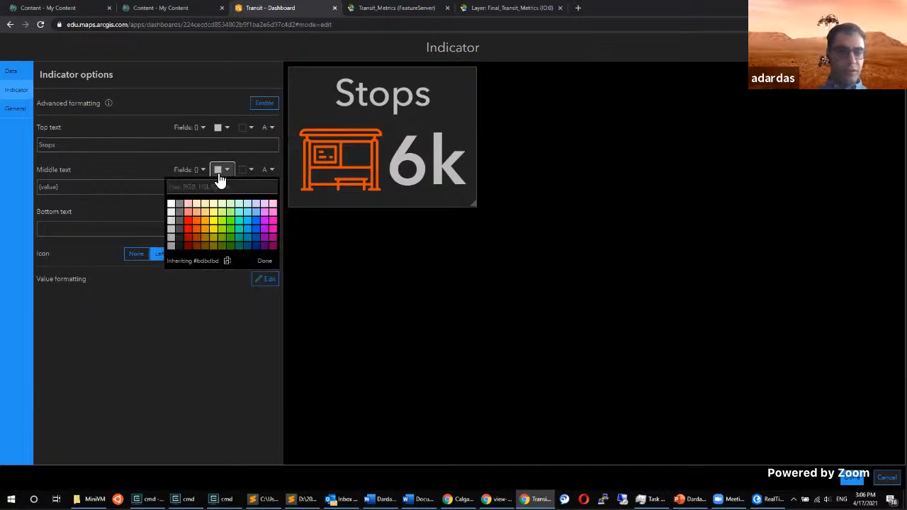
left_click(194, 230)
left_click(153, 332)
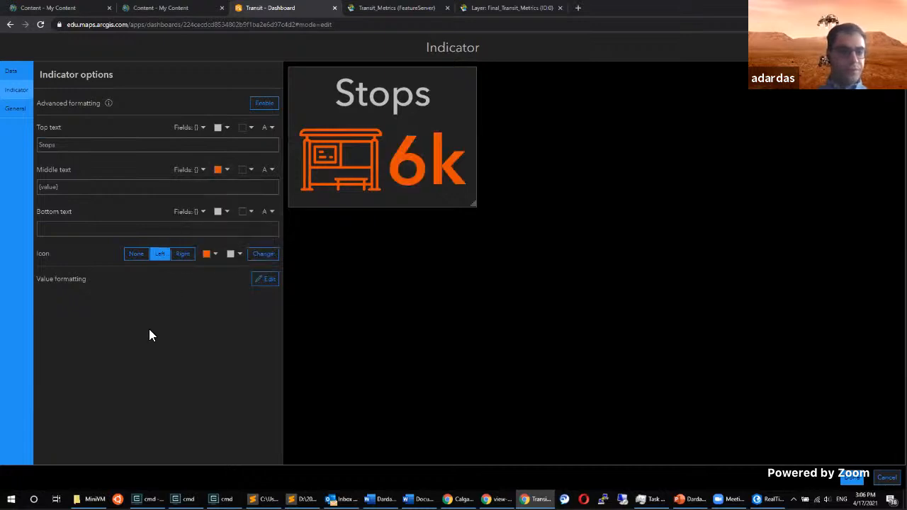
Name the element "Indicator - Stops" and finish adding it to the dashboard.
left_click(17, 114)
left_click(213, 100)
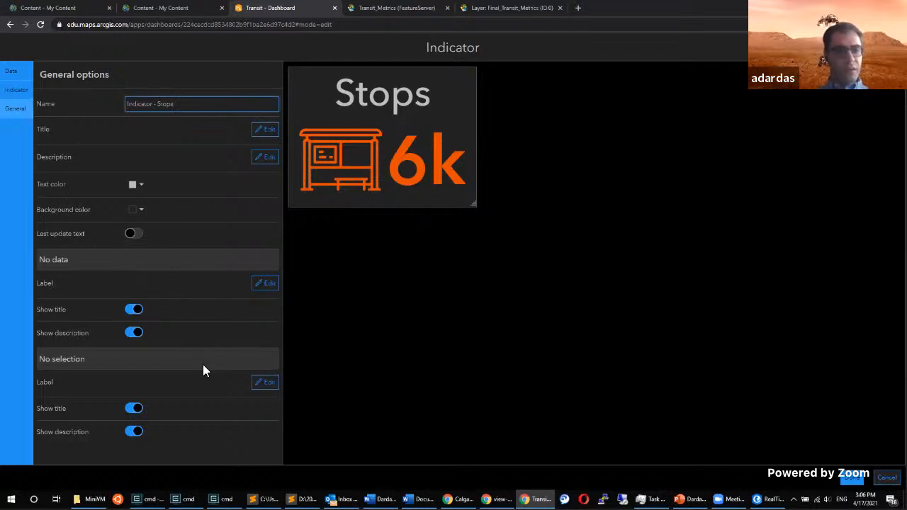
left_click(850, 480)
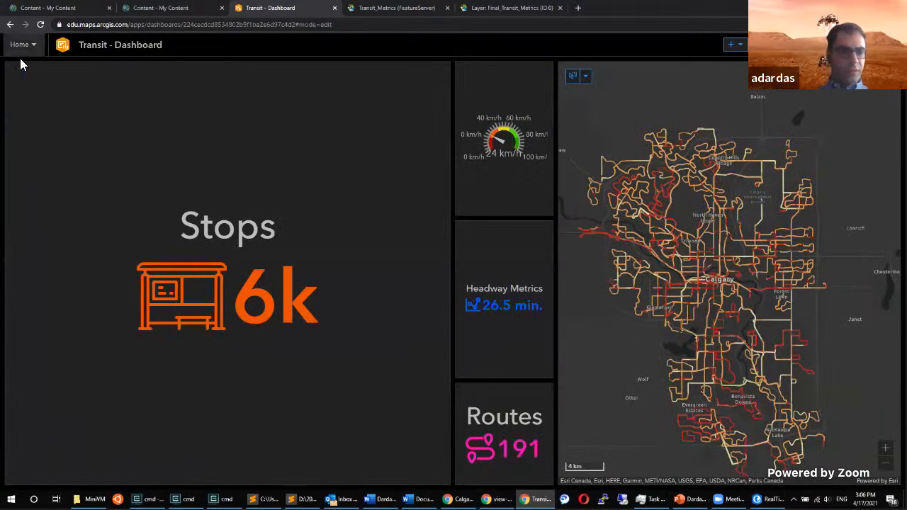
Dock the Stops indicator below Routes, narrow the indicator column so the map dominates, and roughly size the stacked elements.
left_click_drag(14, 73, 454, 462)
left_click_drag(132, 282, 104, 387)
left_click_drag(98, 217, 84, 281)
left_click_drag(85, 139, 85, 174)
left_click_drag(86, 389, 77, 408)
left_click_drag(92, 283, 91, 315)
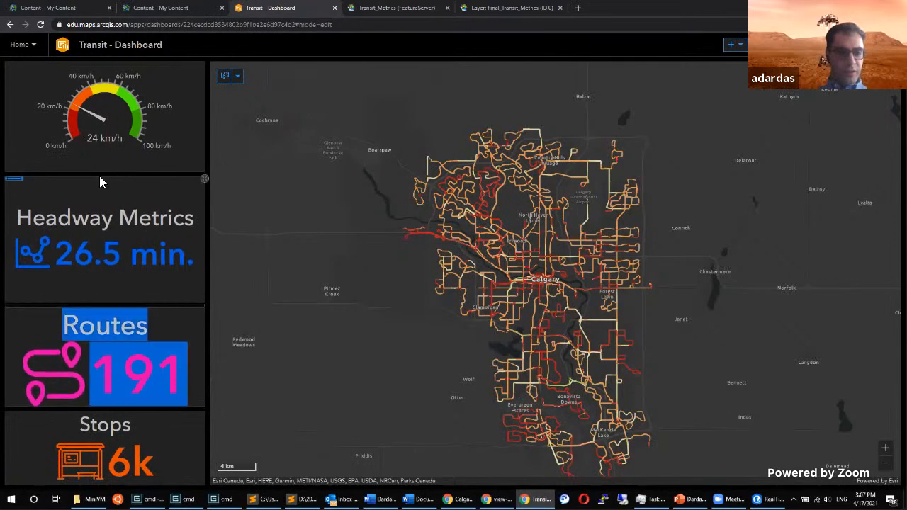
Fine-tune the heights of the stacked elements, enlarging the speed gauge to about 34.6% of the column and shrinking Stops.
left_click_drag(95, 176, 99, 200)
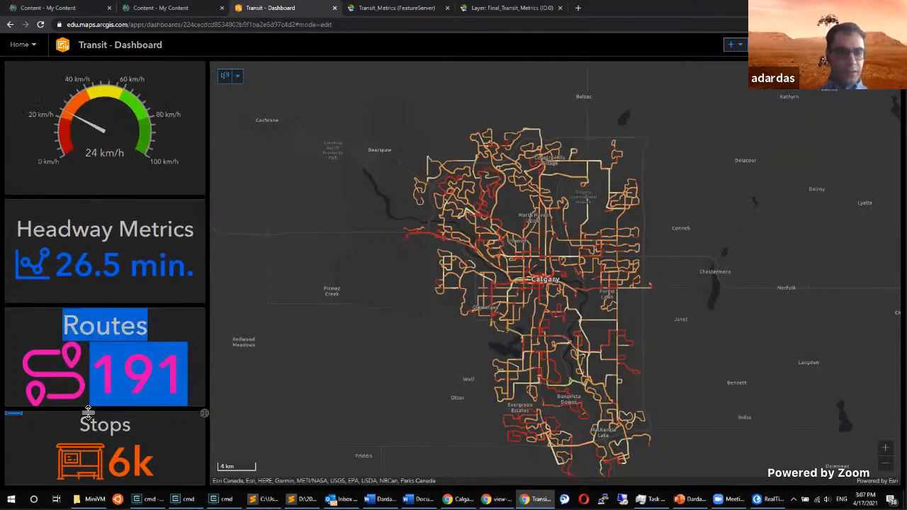
left_click_drag(71, 414, 78, 415)
left_click_drag(110, 303, 110, 314)
left_click_drag(104, 200, 104, 206)
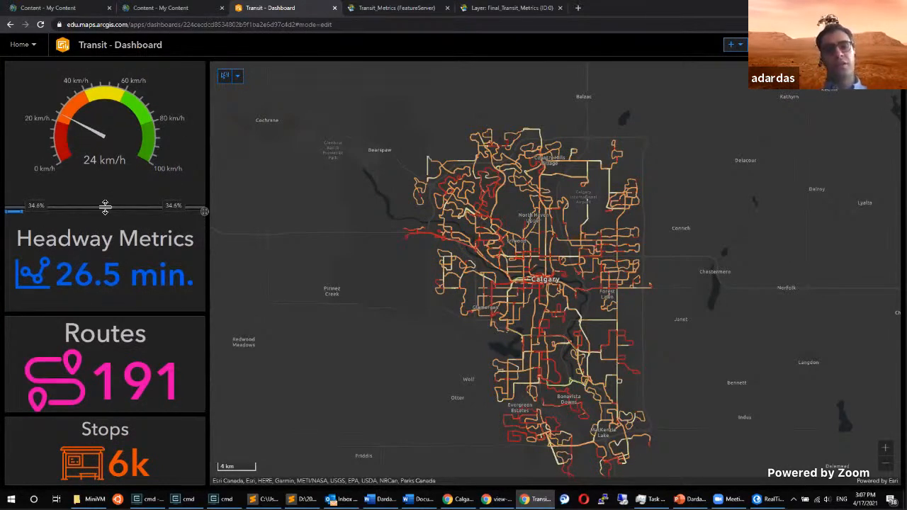
left_click_drag(108, 207, 108, 206)
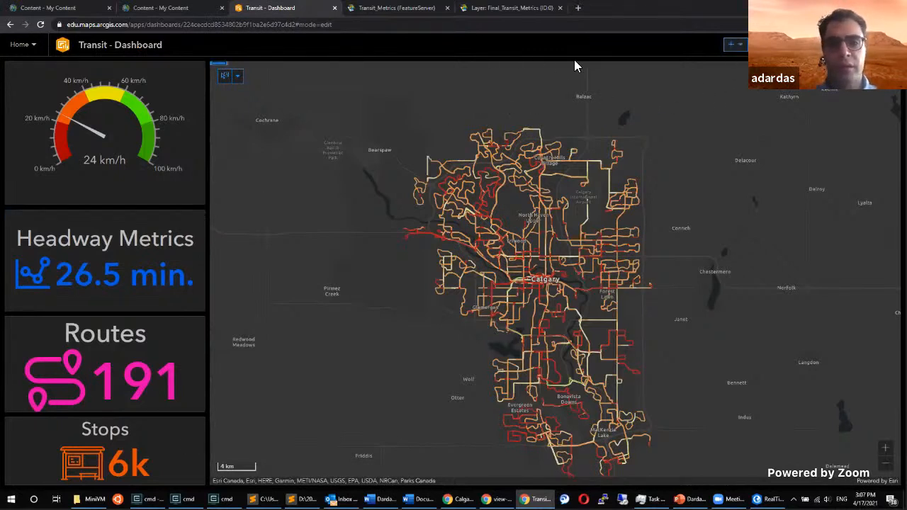
Configure the map to filter "Indicator - Stops" when the map extent changes.
left_click(224, 75)
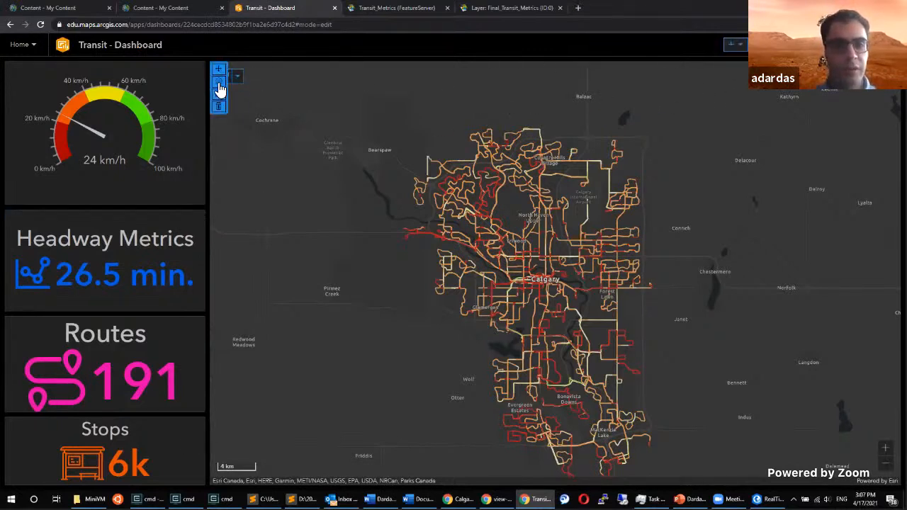
left_click(219, 91)
left_click(319, 115)
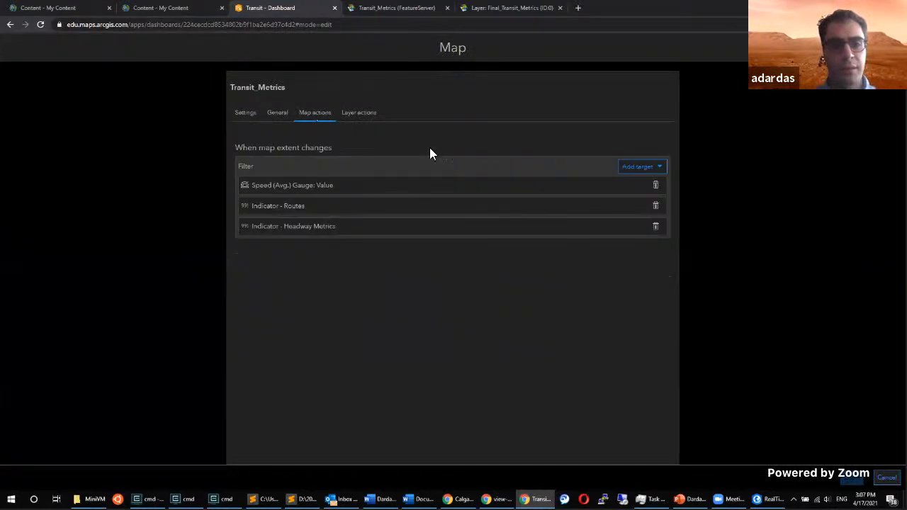
left_click(628, 169)
left_click(621, 220)
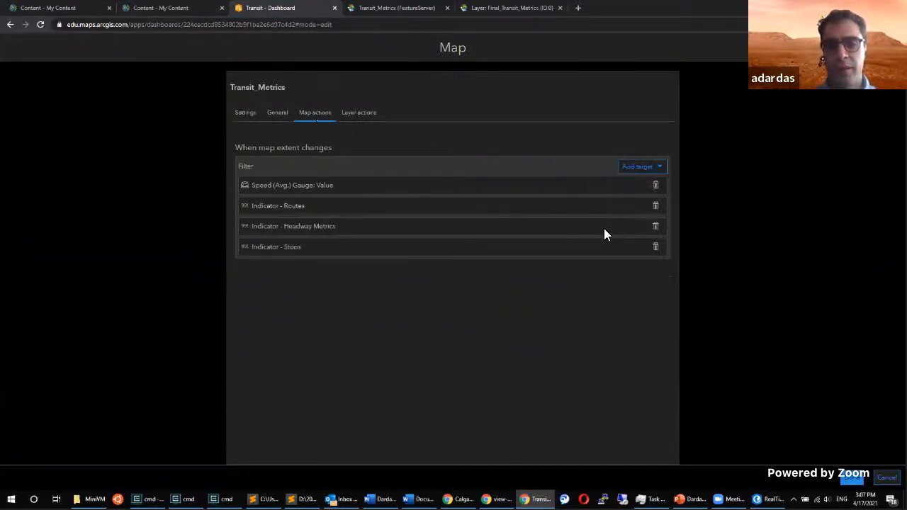
Add "Indicator - Stops" as a filter target when the Final_Transit_Metrics layer's selection changes, and save the map configuration.
left_click(364, 118)
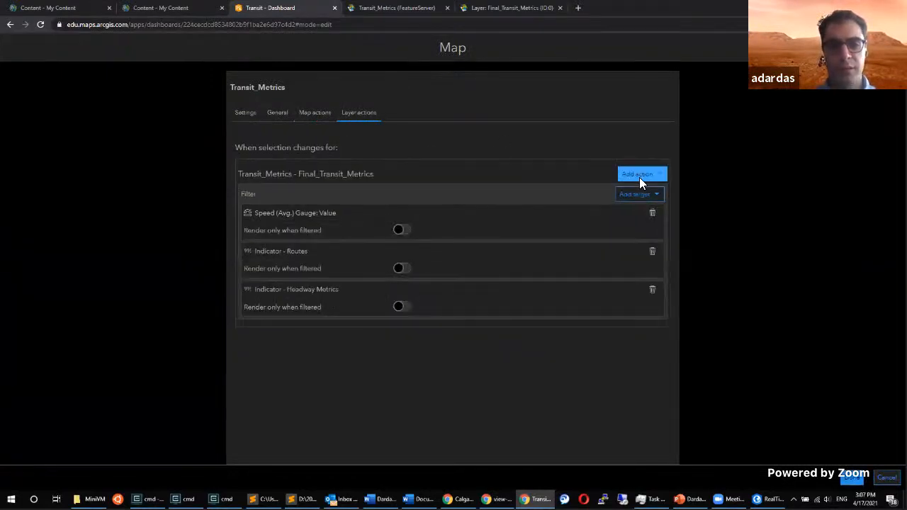
left_click(646, 193)
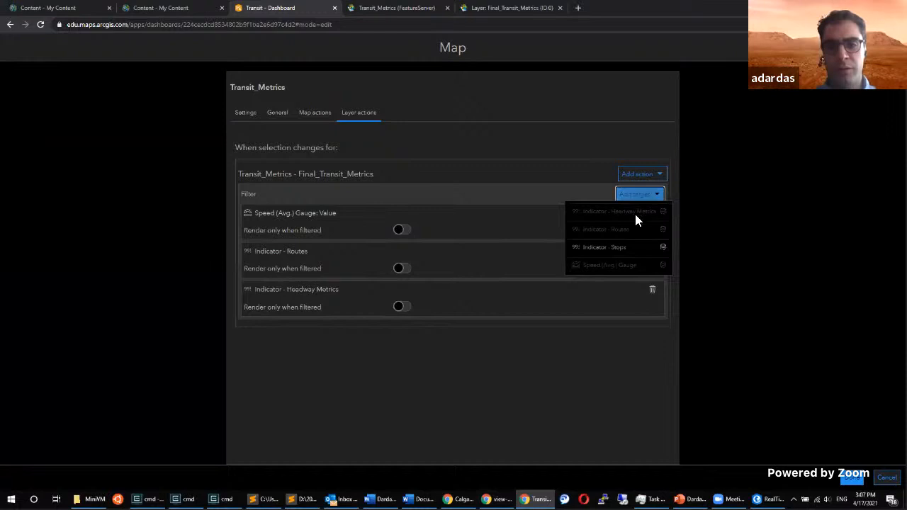
left_click(594, 249)
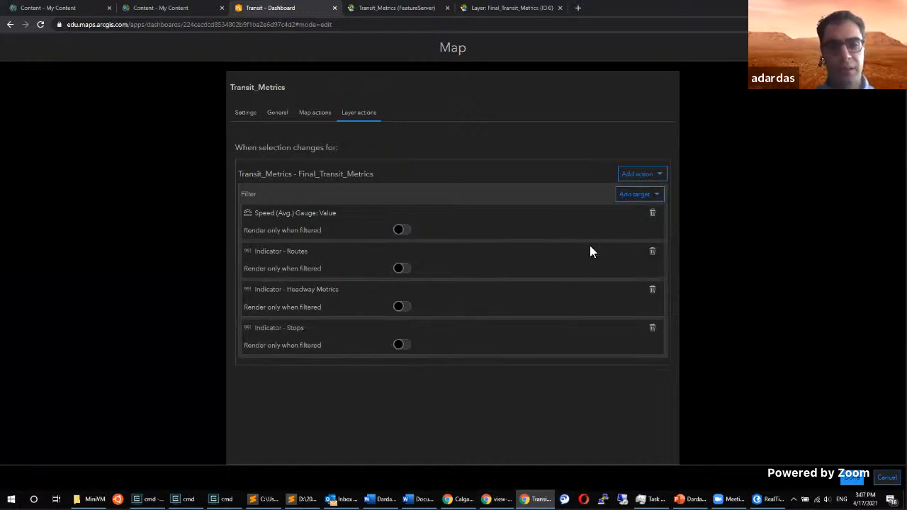
left_click(854, 479)
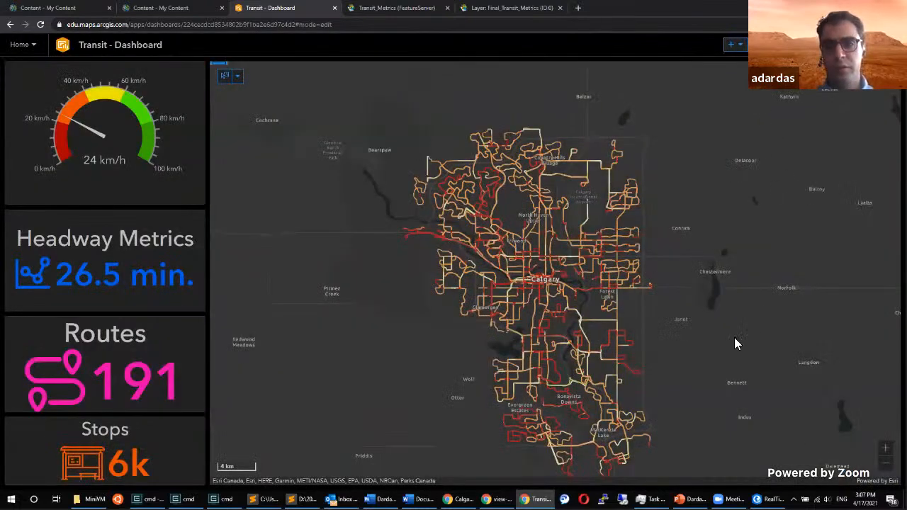
Examine how the gauge and indicators respond to different map extents, and look over the dashboard's theme settings.
left_click_drag(641, 352, 632, 322)
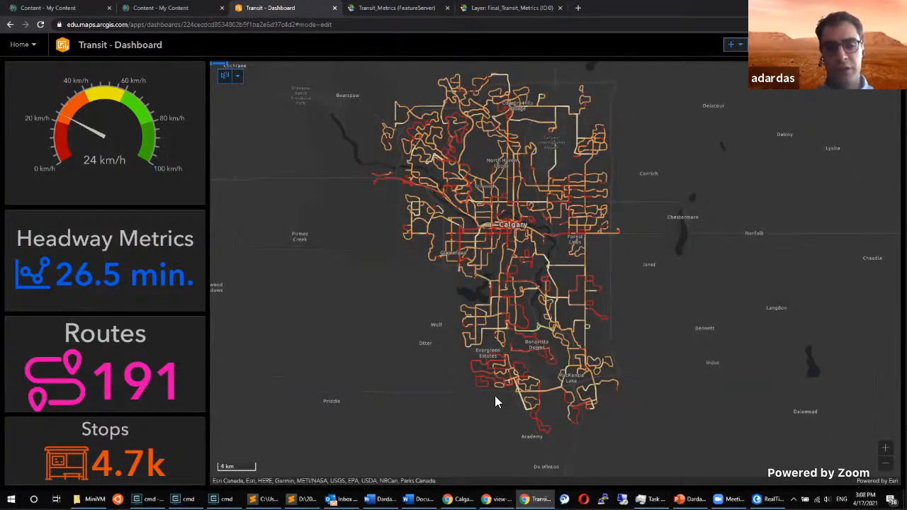
scroll(497, 383, "up", 5)
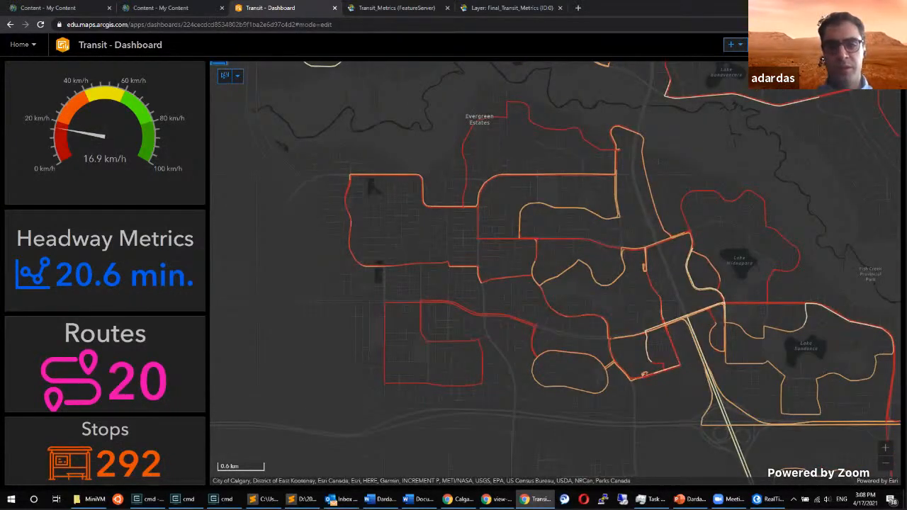
scroll(421, 369, "down", 6)
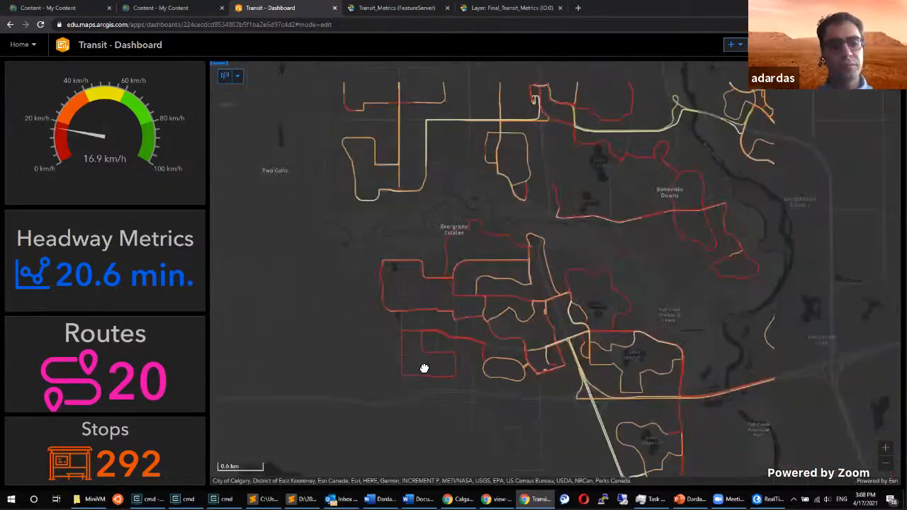
scroll(699, 325, "down", 2)
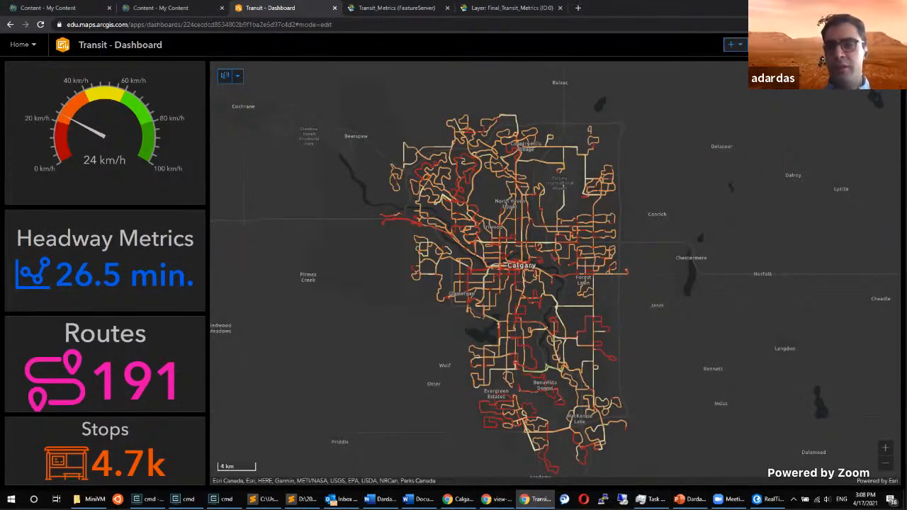
left_click(788, 44)
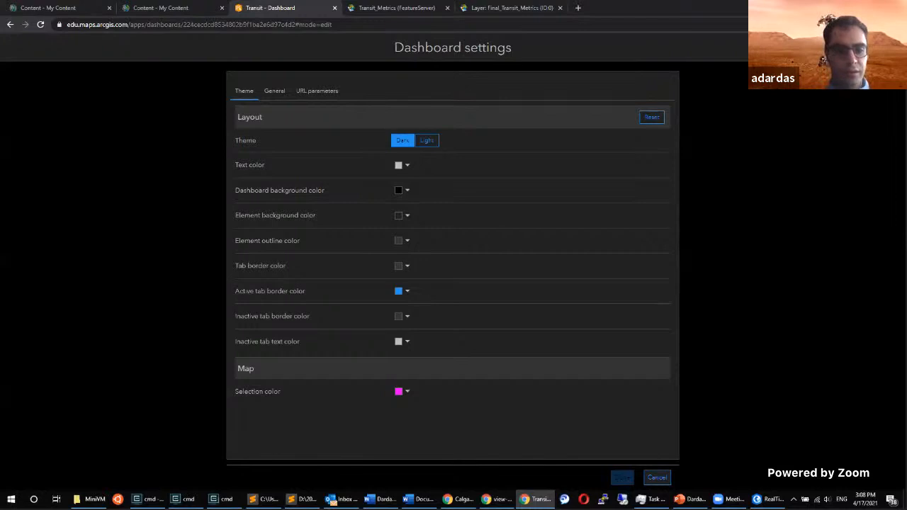
left_click(656, 478)
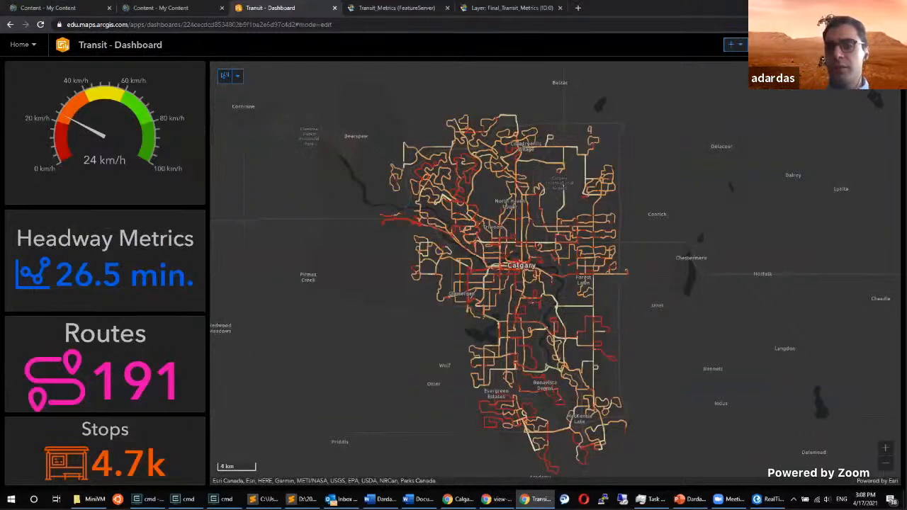
Add a header to the dashboard and set its title to "Calgary Public Transit: Performance".
left_click(730, 44)
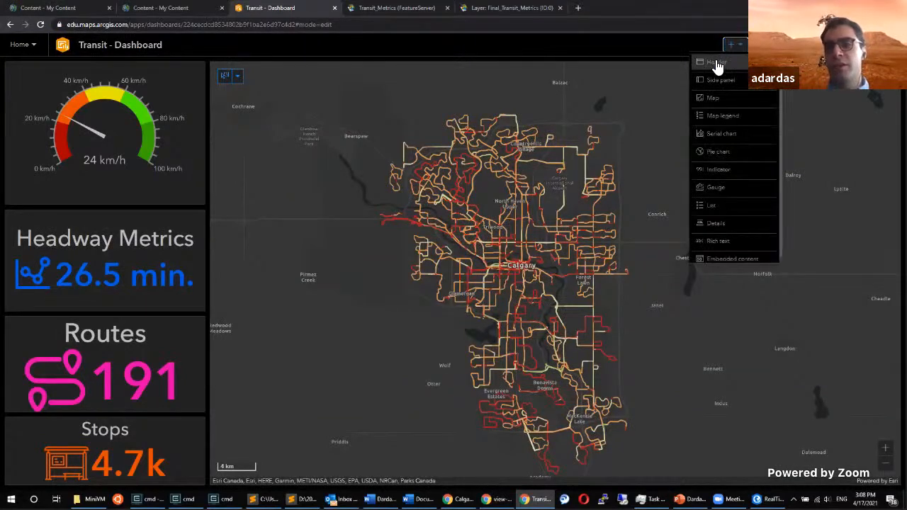
left_click(716, 63)
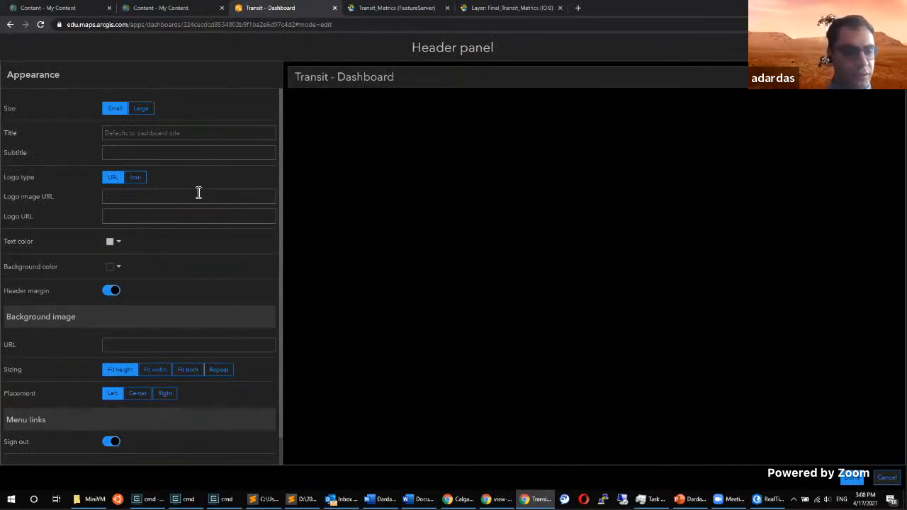
scroll(201, 190, "down", 1)
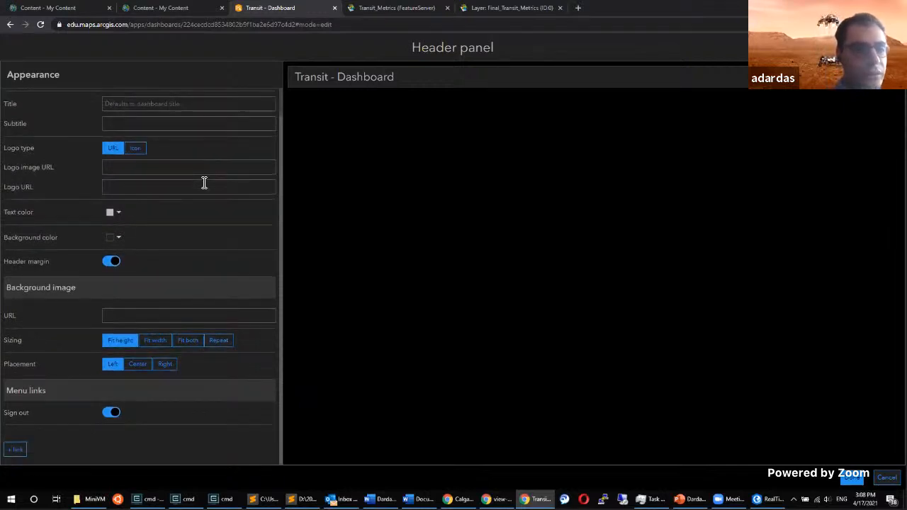
scroll(203, 184, "up", 1)
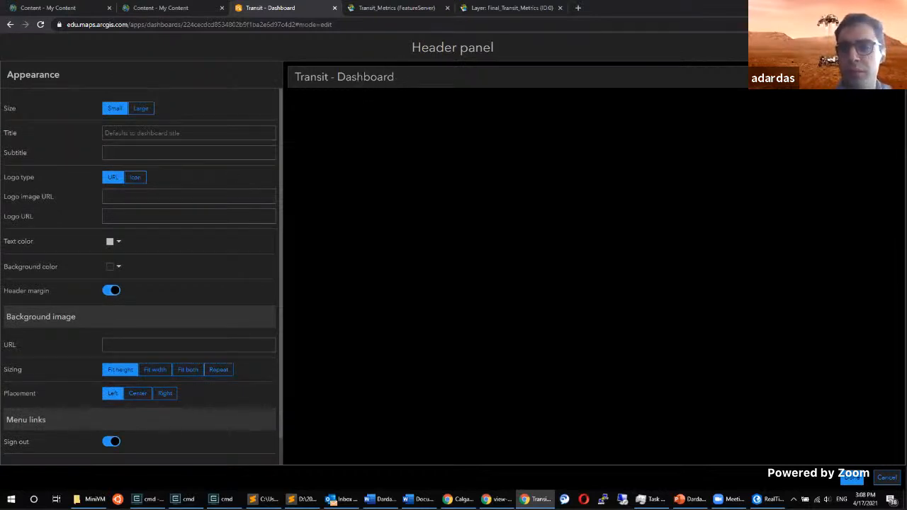
left_click(889, 76)
left_click(787, 94)
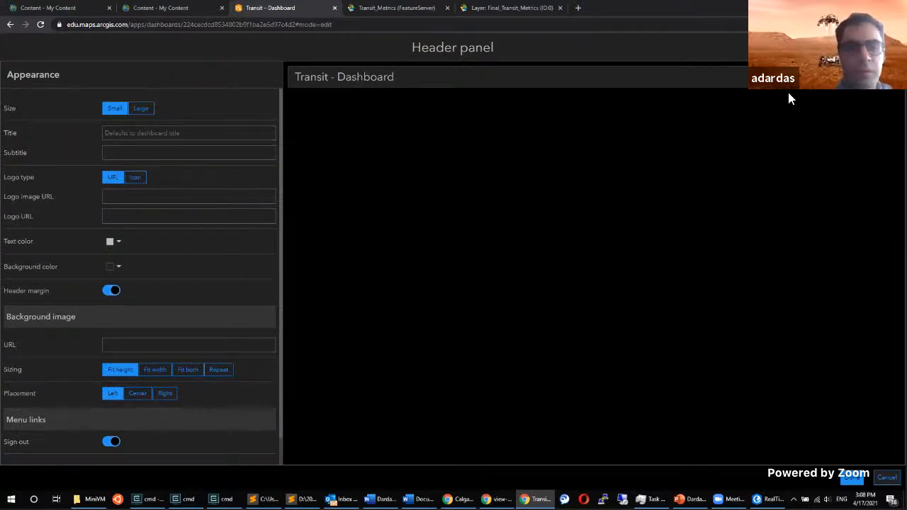
left_click(139, 133)
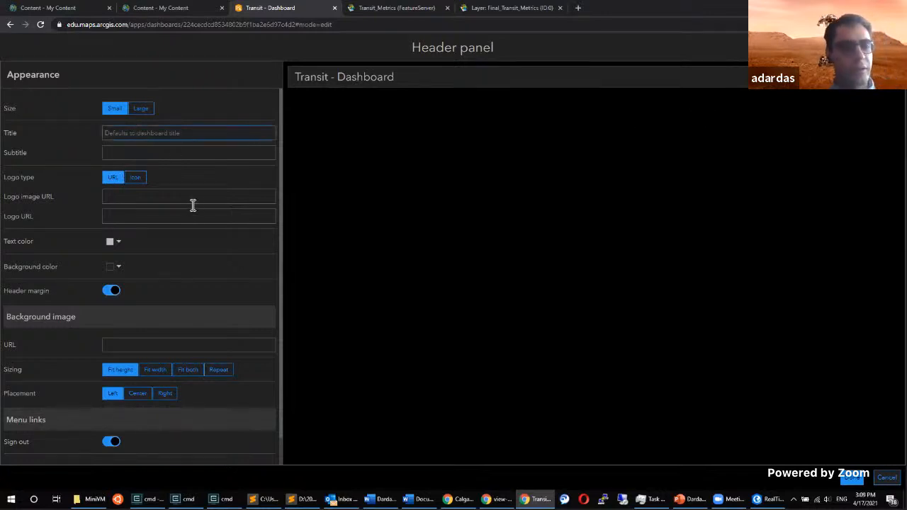
type("C")
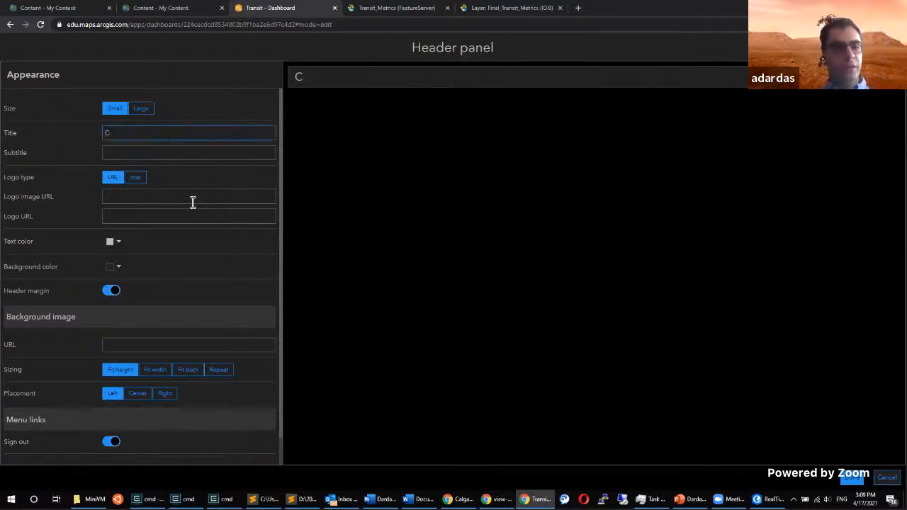
type("algary P")
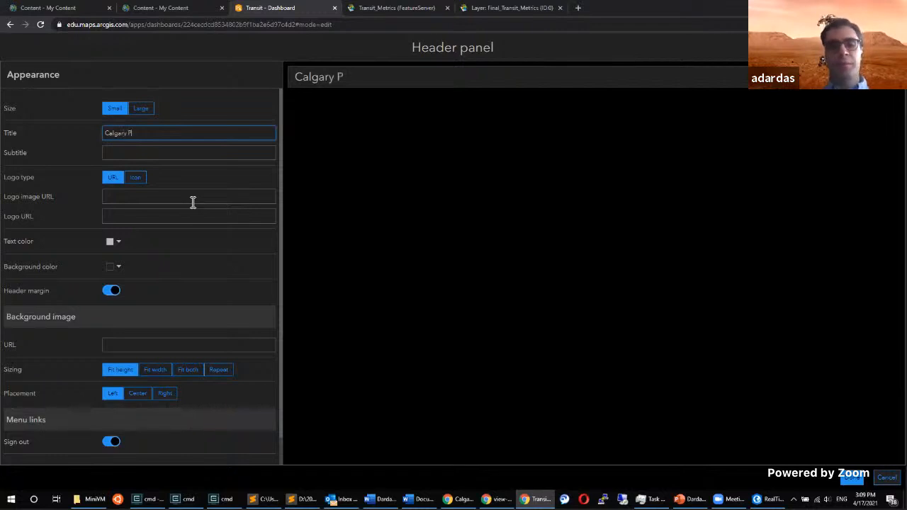
type("ublic Transit:")
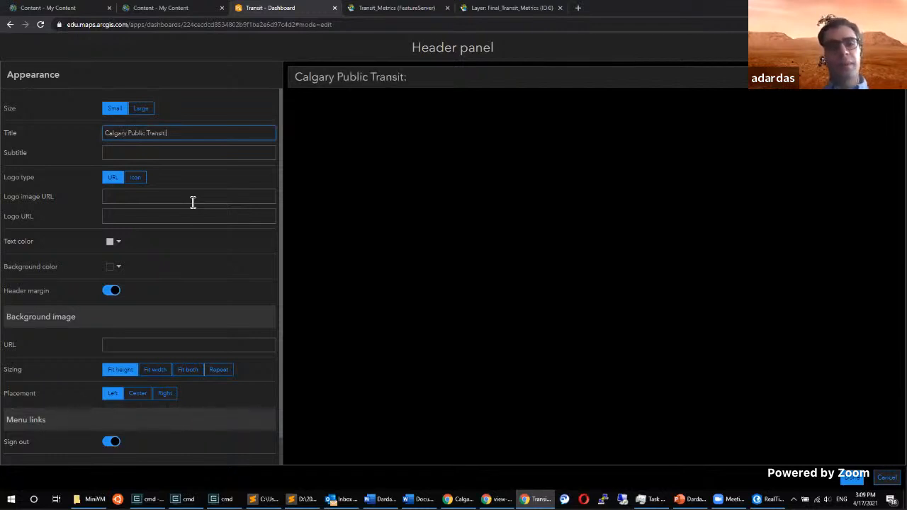
type(" Performance")
key("Tab")
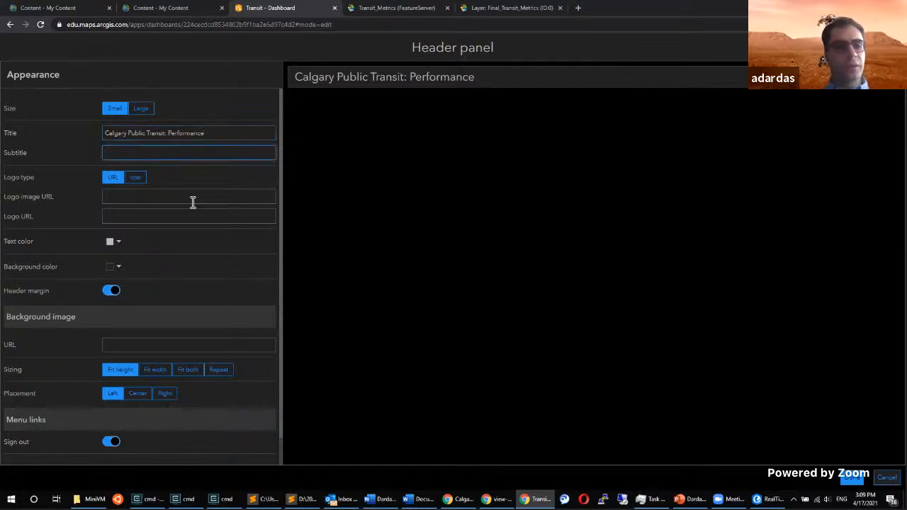
For the header's logo image URL, switch to the other browser window and bring up the "calgary transit logo" image results.
left_click(136, 197)
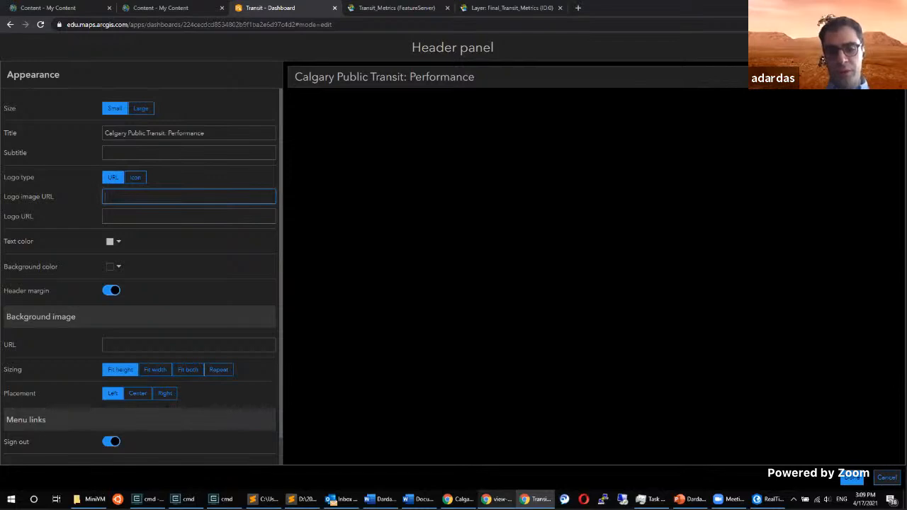
mouse_move(496, 499)
left_click(492, 469)
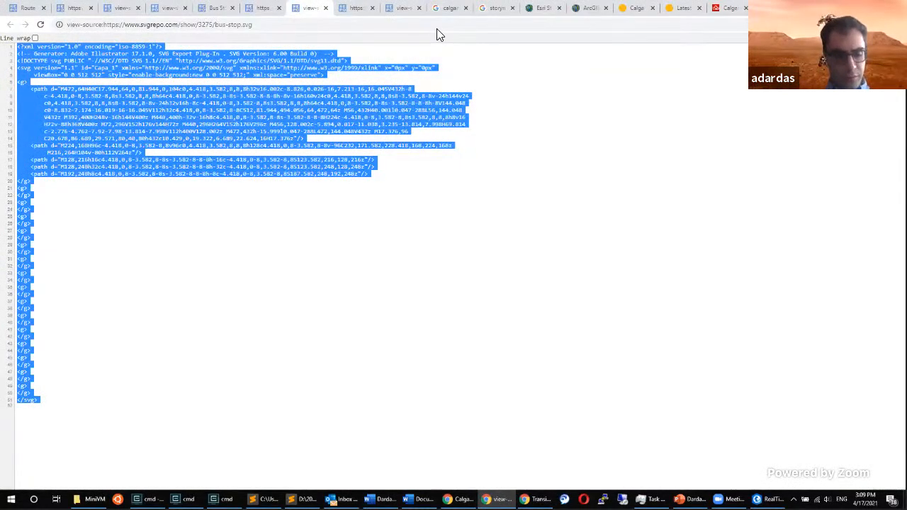
key("ctrl+Tab")
key("ctrl+Tab")
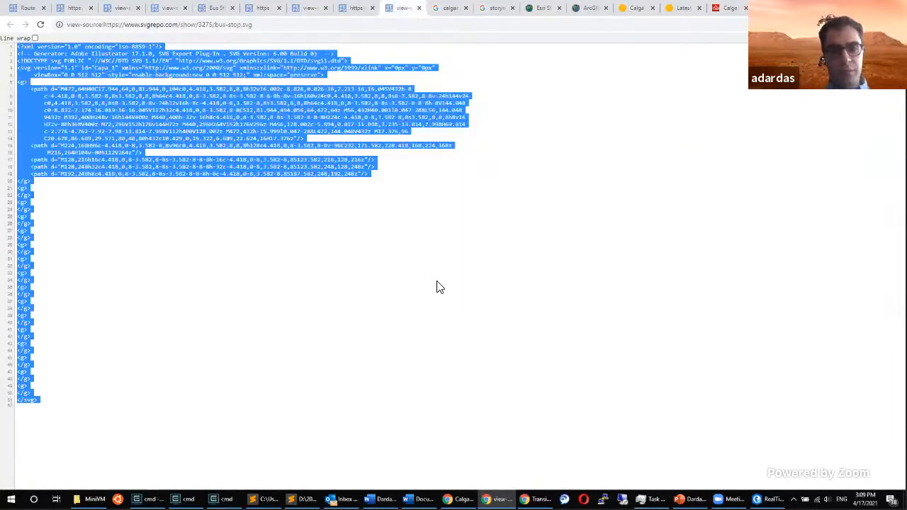
key("ctrl+Tab")
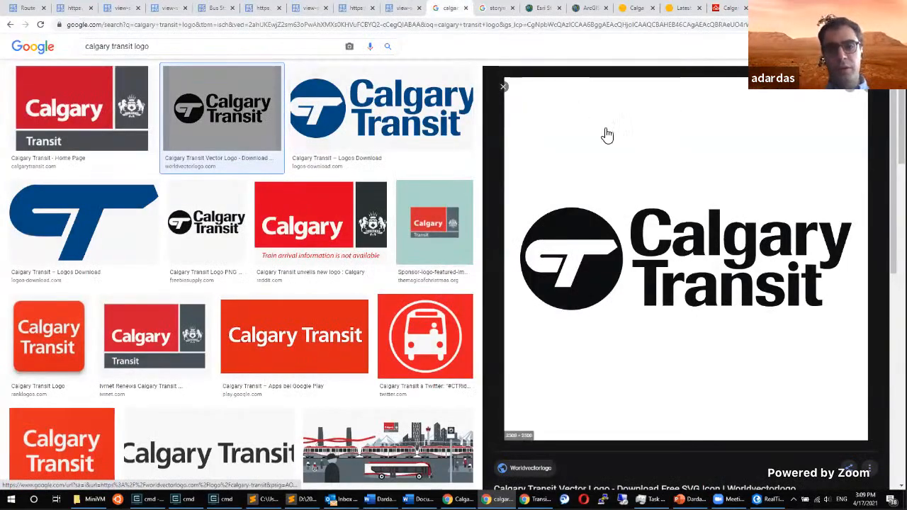
right_click(553, 145)
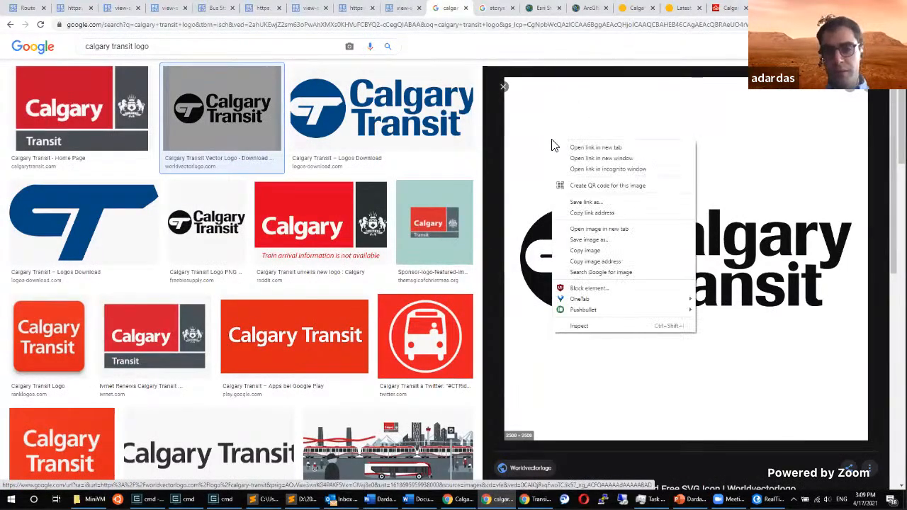
left_click(595, 231)
key("ctrl+Tab")
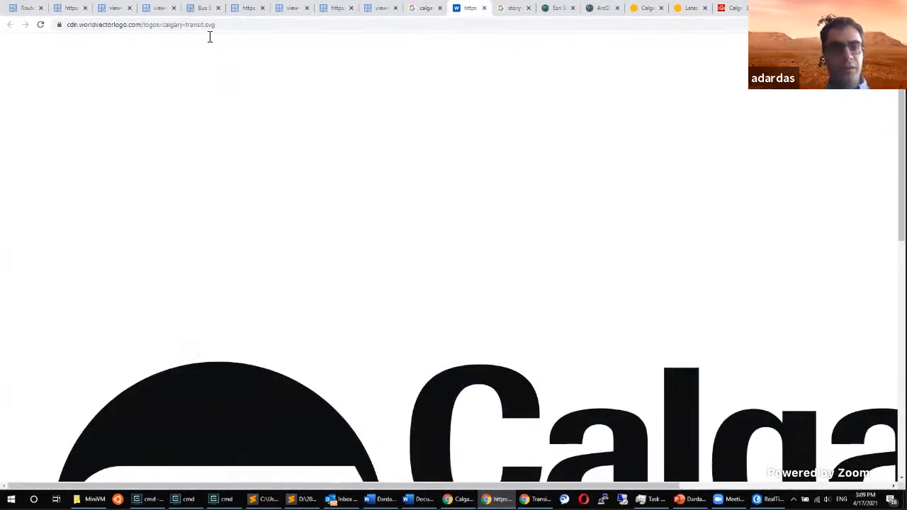
left_click(205, 27)
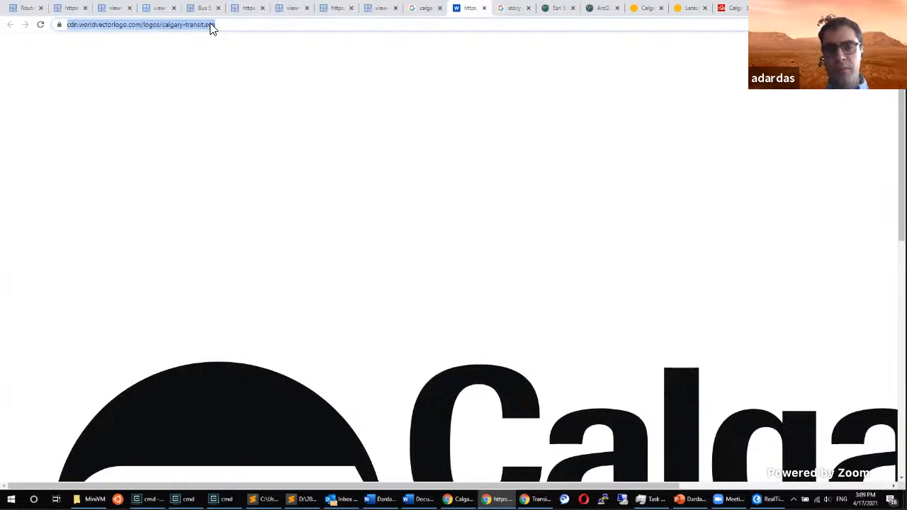
type("https://cdn.worldvectorlogo.com/logos/calgary-transit.svg")
left_click(429, 346)
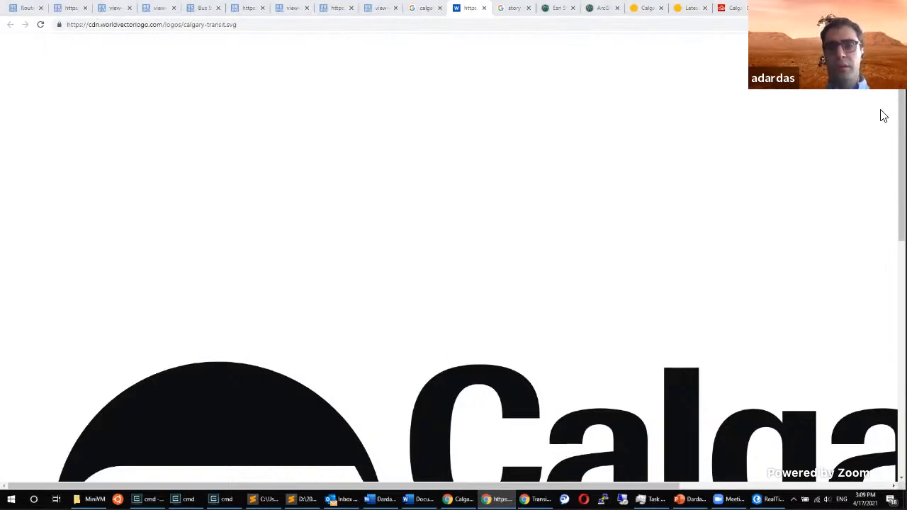
Copy the logo's address, return to the dashboard window, set it as the header's logo image URL, and finish the header.
key("ctrl+l")
key("ctrl+c")
key("alt+Tab")
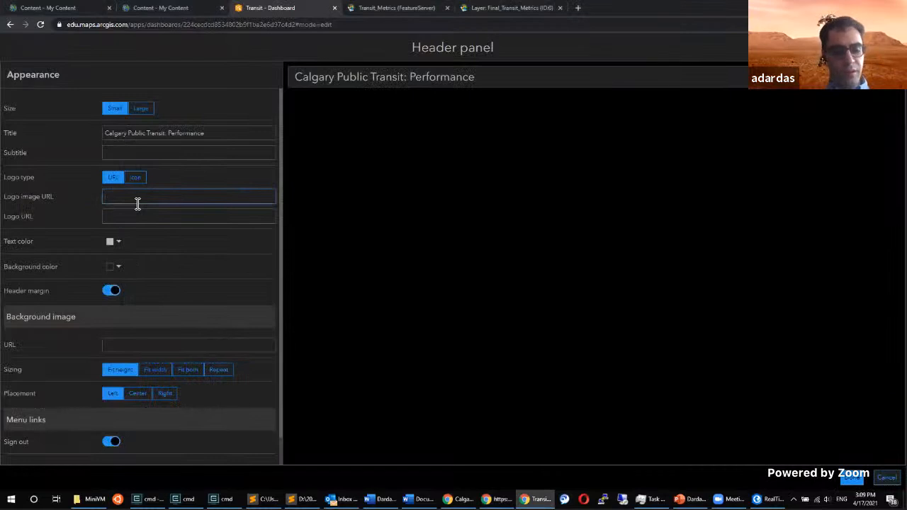
key("ctrl+v")
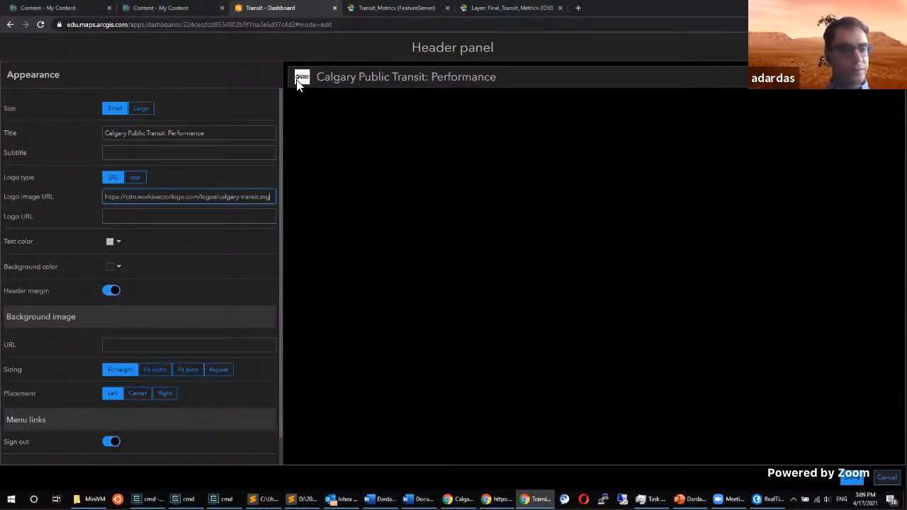
left_click(112, 217)
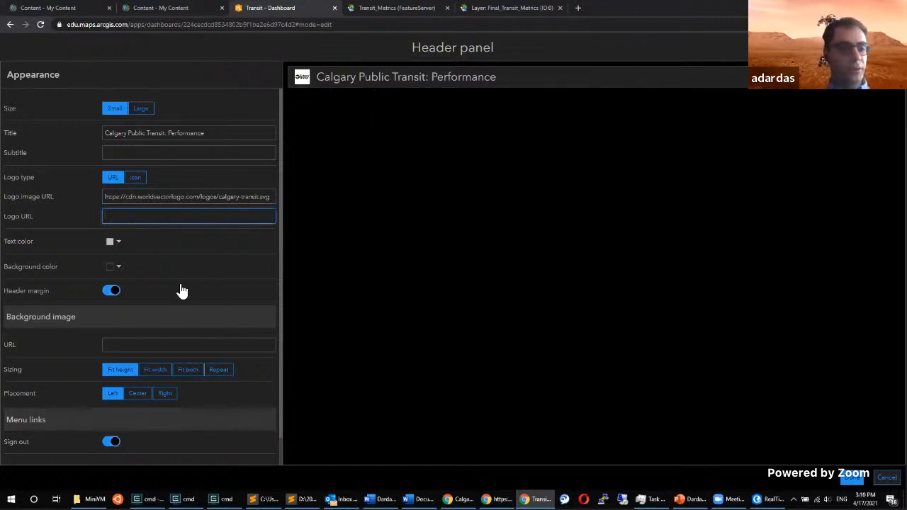
scroll(172, 268, "down", 1)
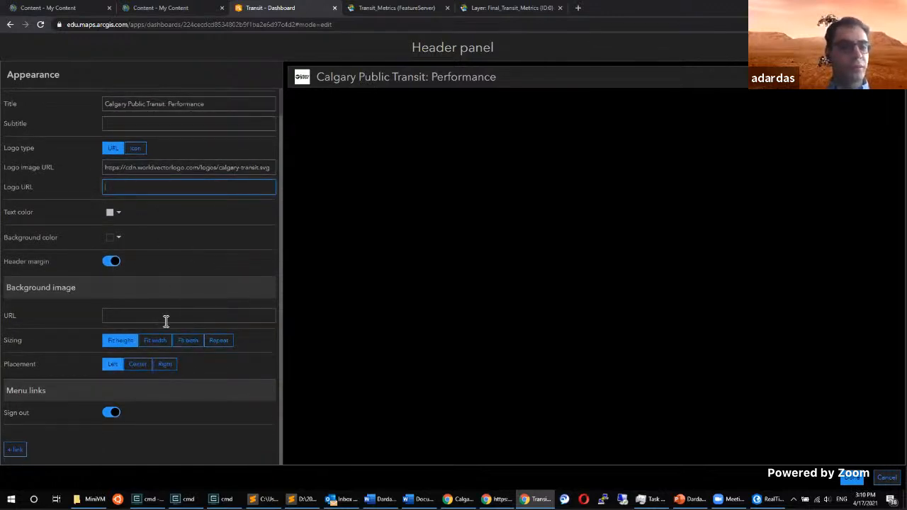
scroll(177, 292, "up", 1)
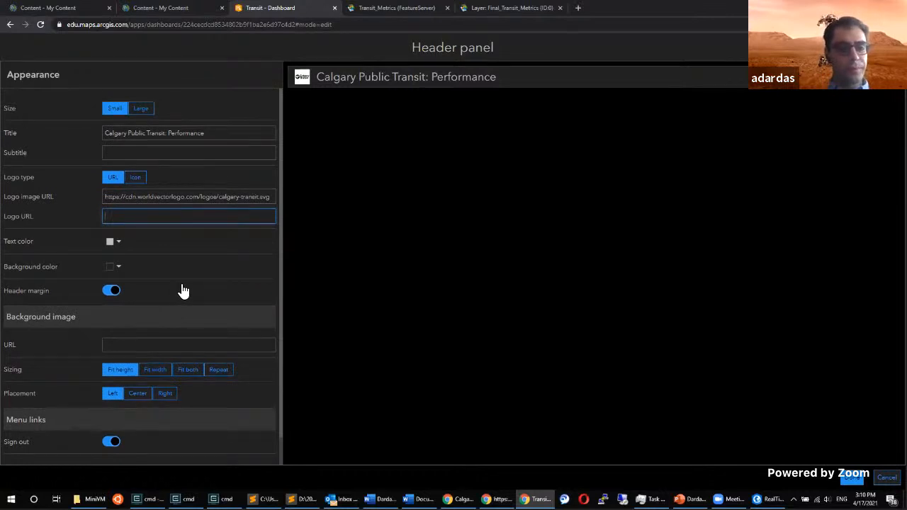
scroll(181, 290, "down", 1)
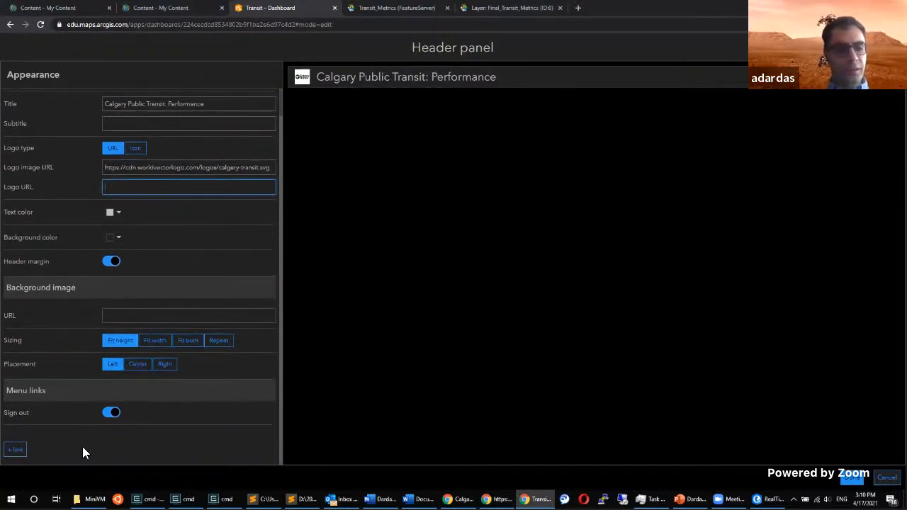
left_click(853, 479)
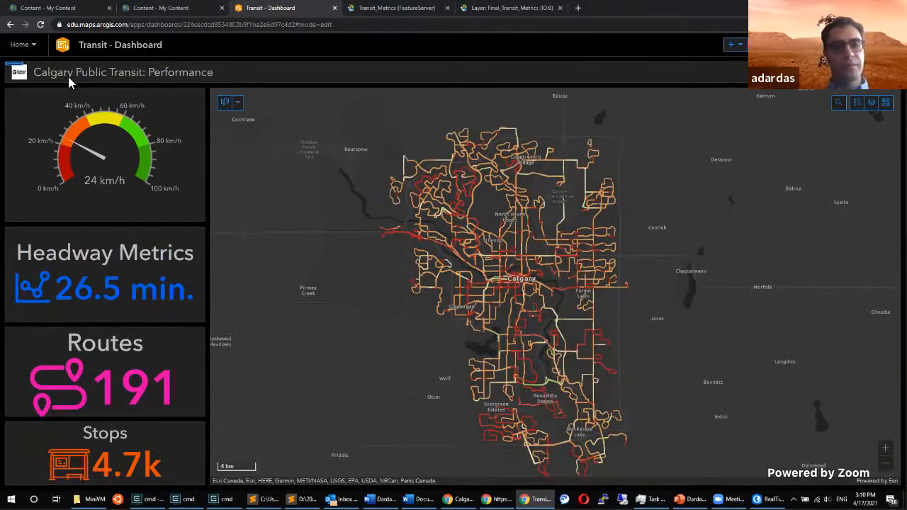
Add a category selector to the header, with categories from grouped values of the Transit_Metrics - Final_Transit_Metrics layer.
mouse_move(18, 72)
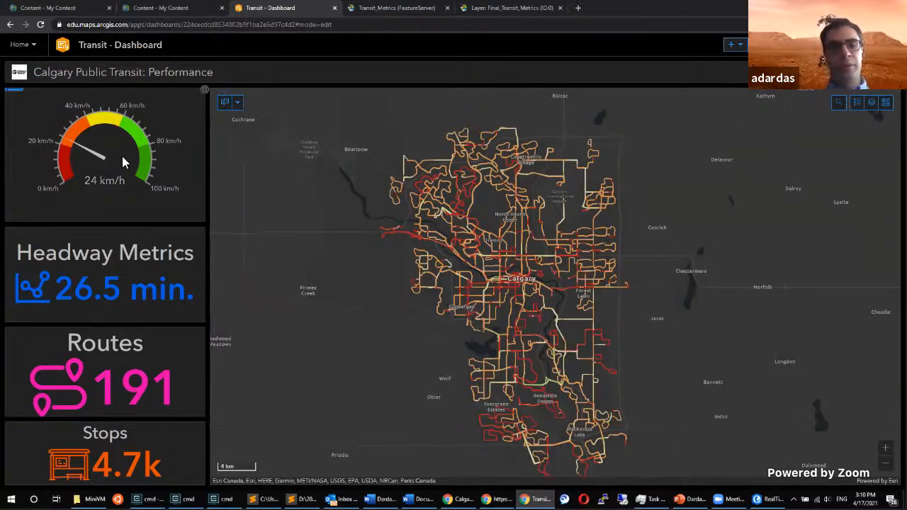
mouse_move(15, 106)
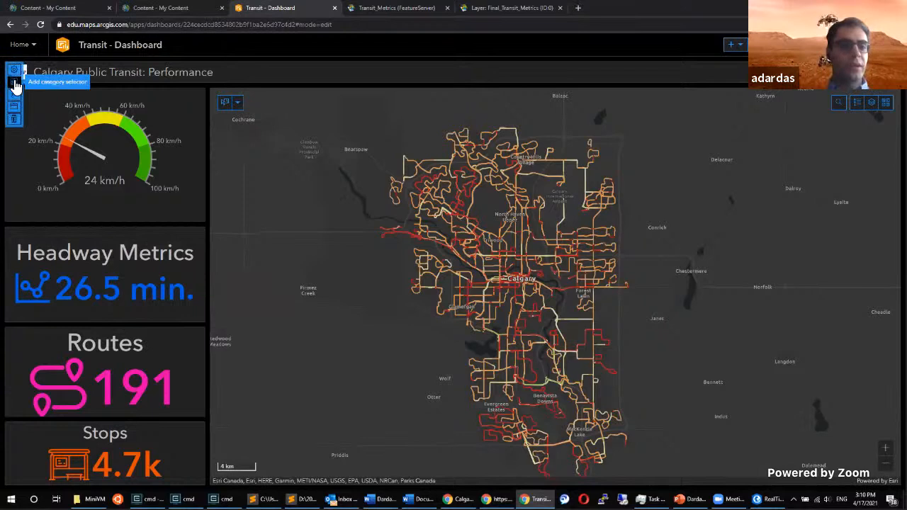
left_click(16, 85)
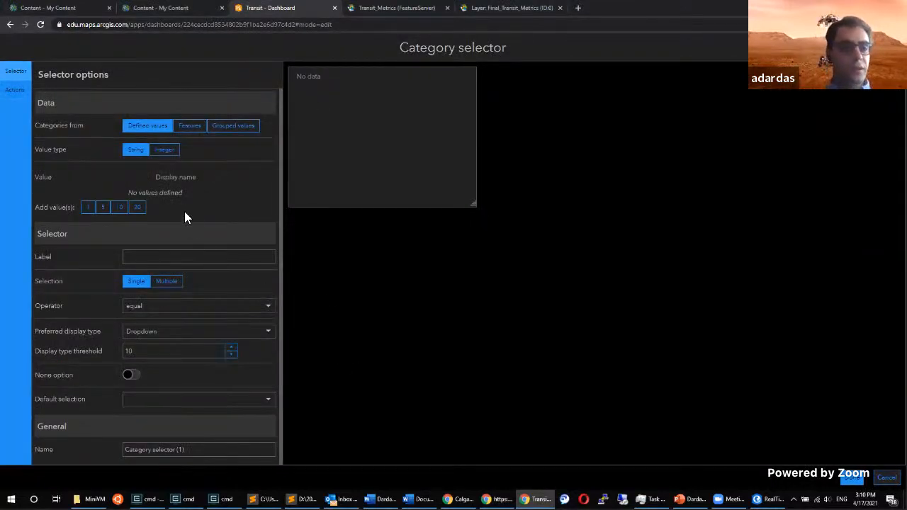
left_click(234, 131)
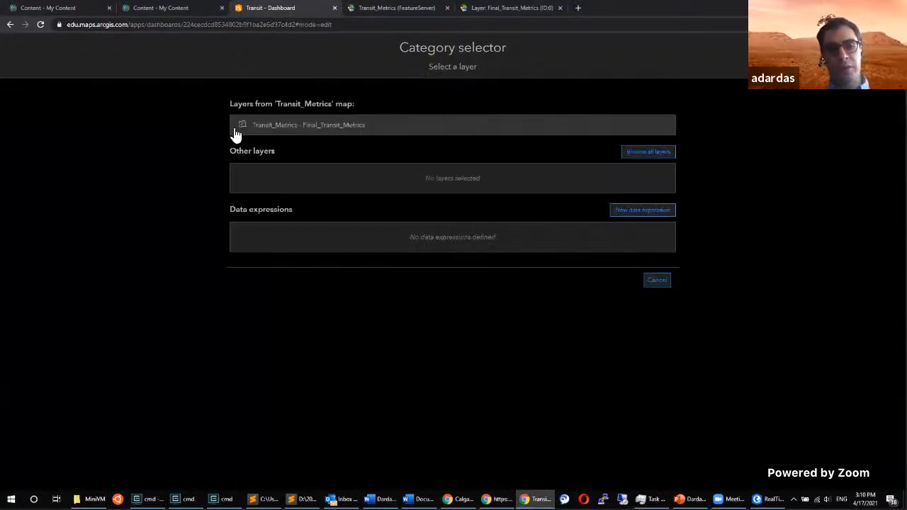
left_click(278, 129)
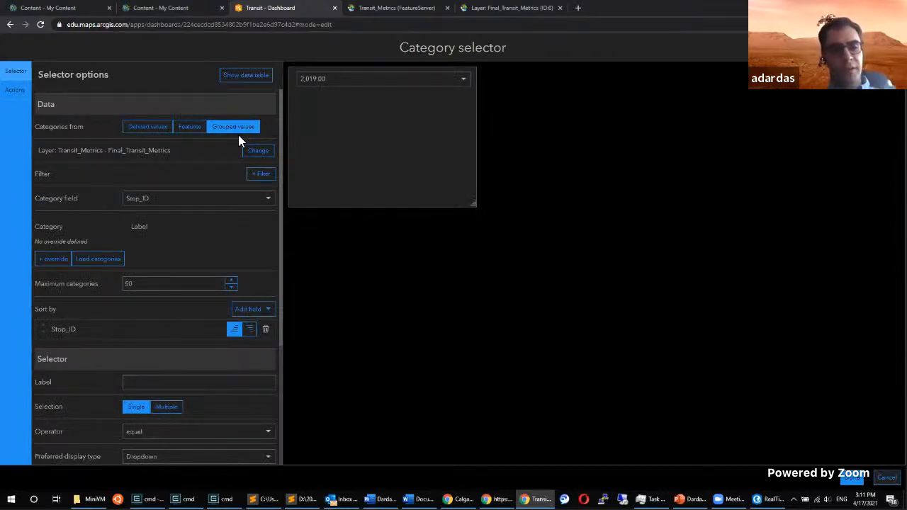
Set the selector's category field to Route and its maximum categories to 200.
left_click(157, 201)
scroll(168, 258, "down", 2)
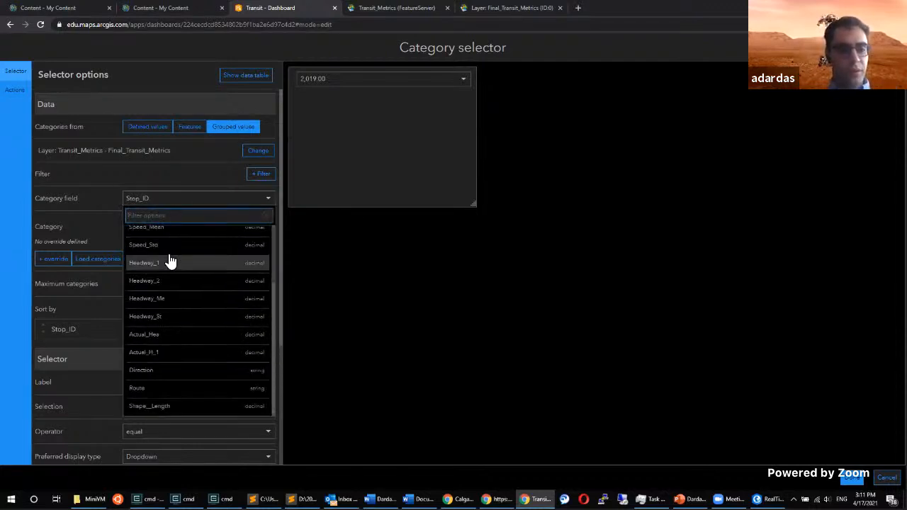
left_click(141, 388)
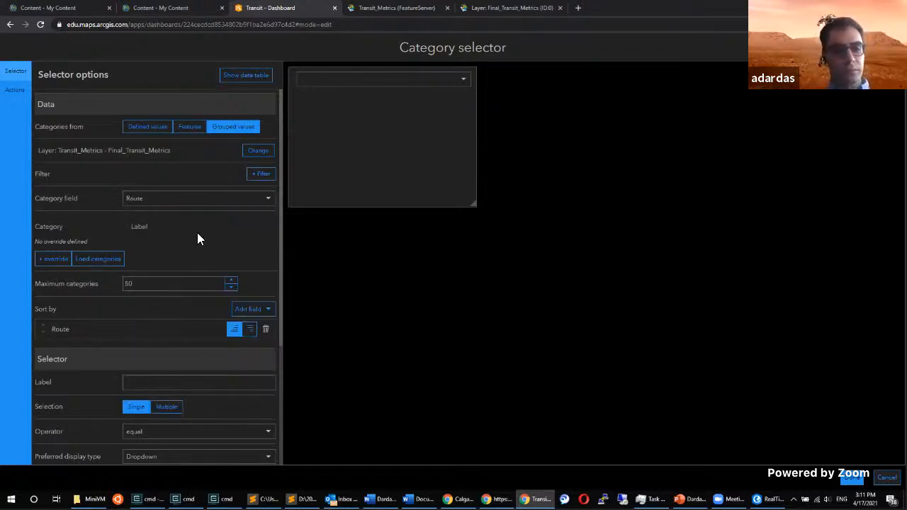
scroll(177, 228, "down", 2)
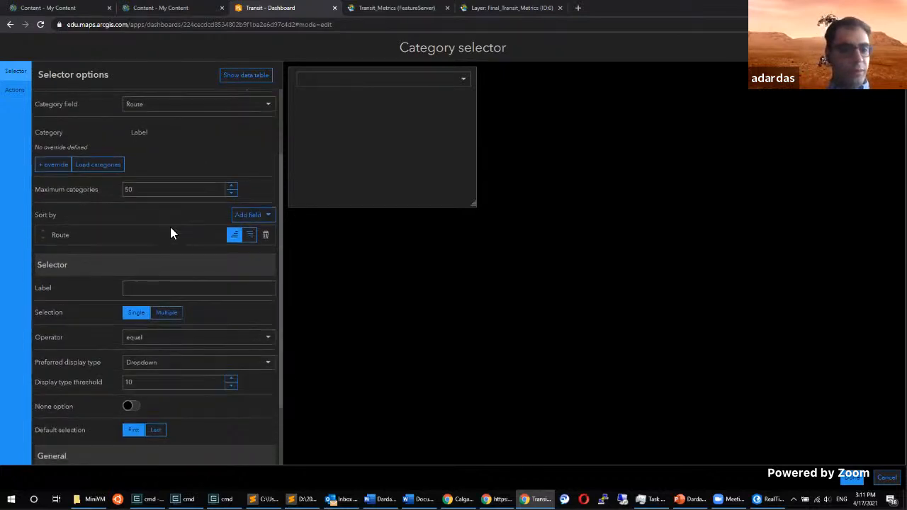
scroll(148, 211, "up", 1)
left_click(141, 238)
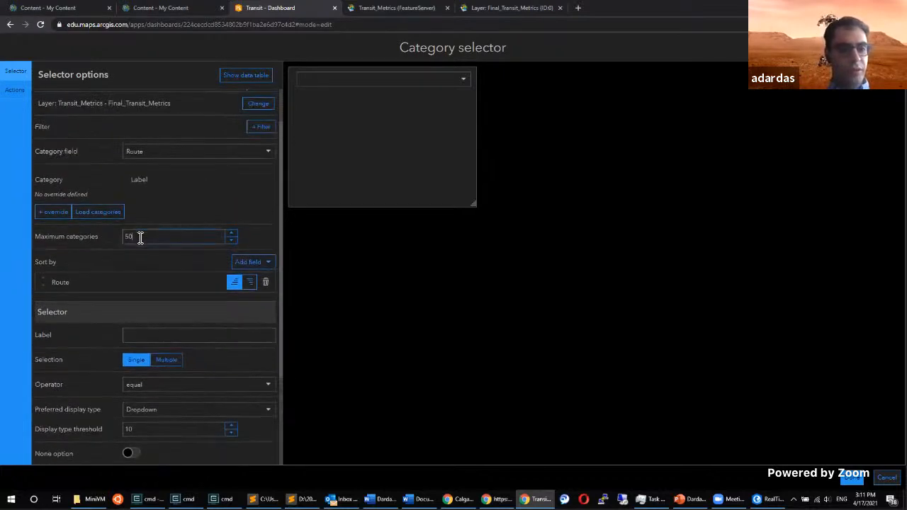
key("BackSpace")
type("200")
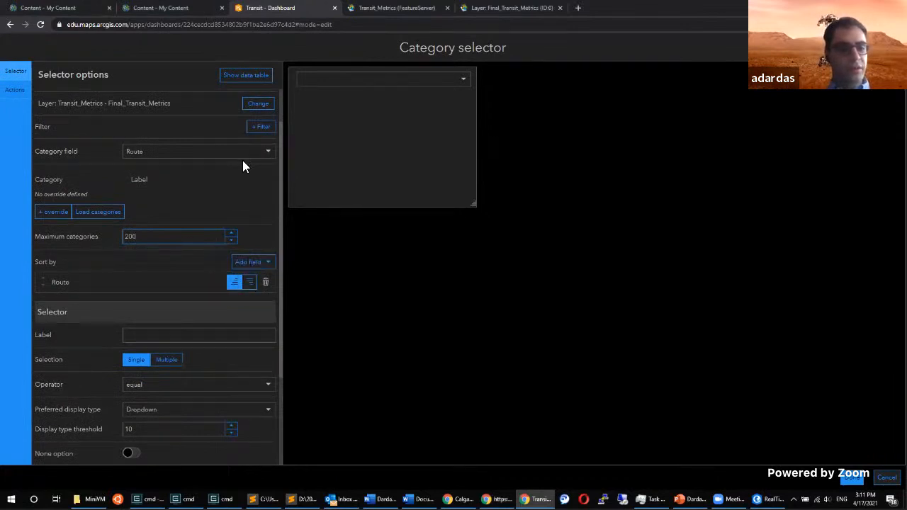
left_click(253, 185)
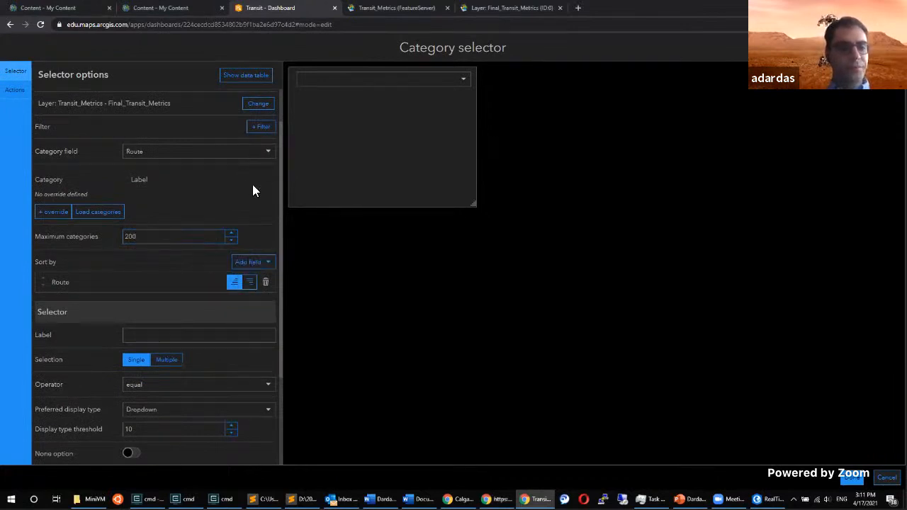
Label the category selector "Select Route".
left_click(149, 336)
scroll(163, 324, "down", 1)
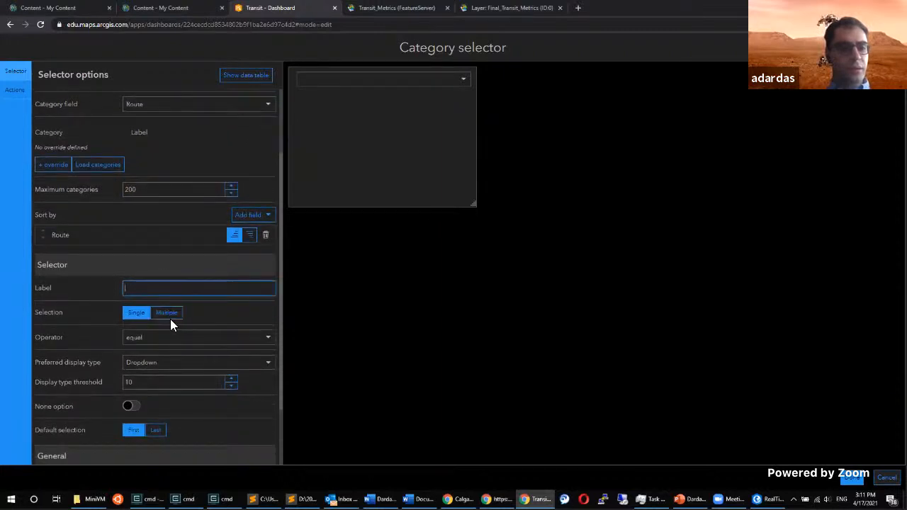
type("Select Route")
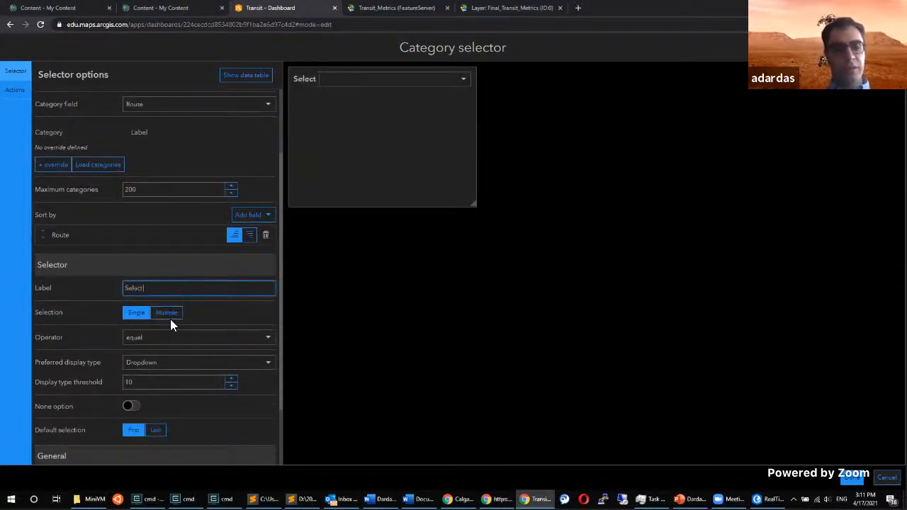
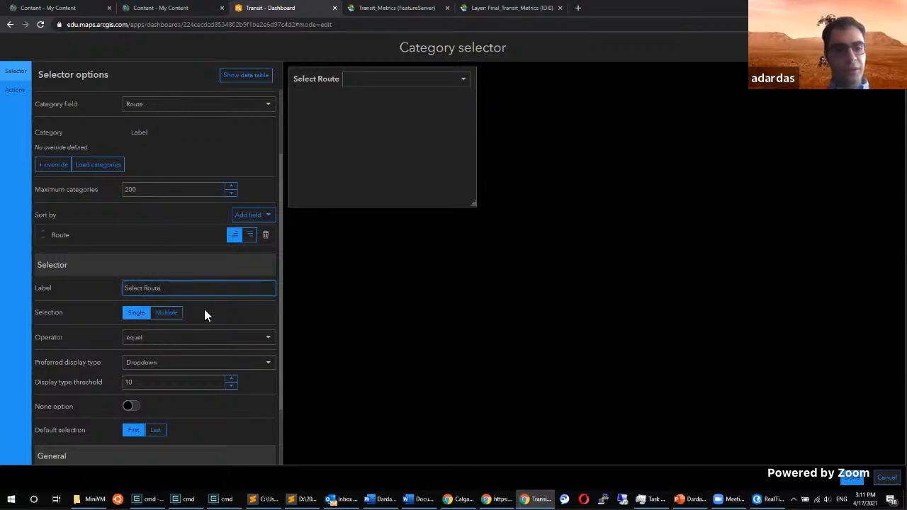
Keep the selector's display type as Dropdown with a display type threshold of 20, and enable the None option.
scroll(204, 309, "down", 1)
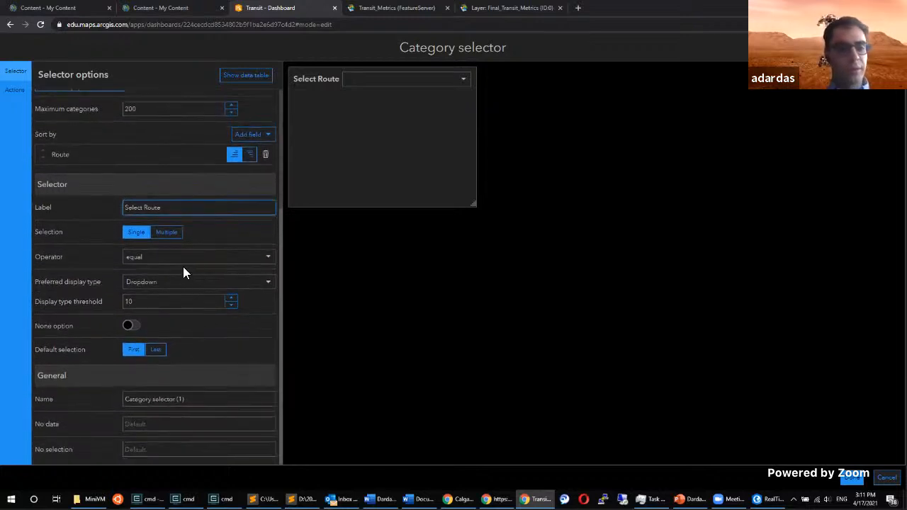
left_click(149, 283)
left_click(144, 298)
left_click(142, 303)
type("20")
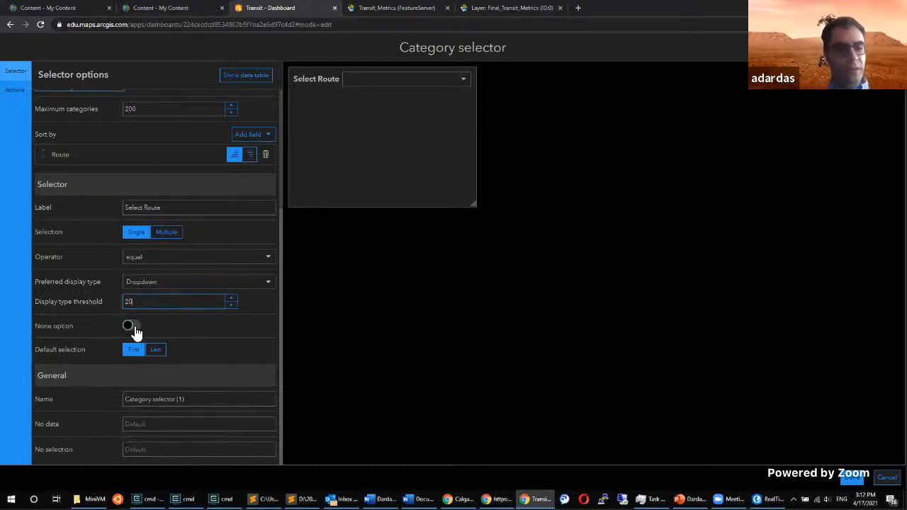
left_click(132, 326)
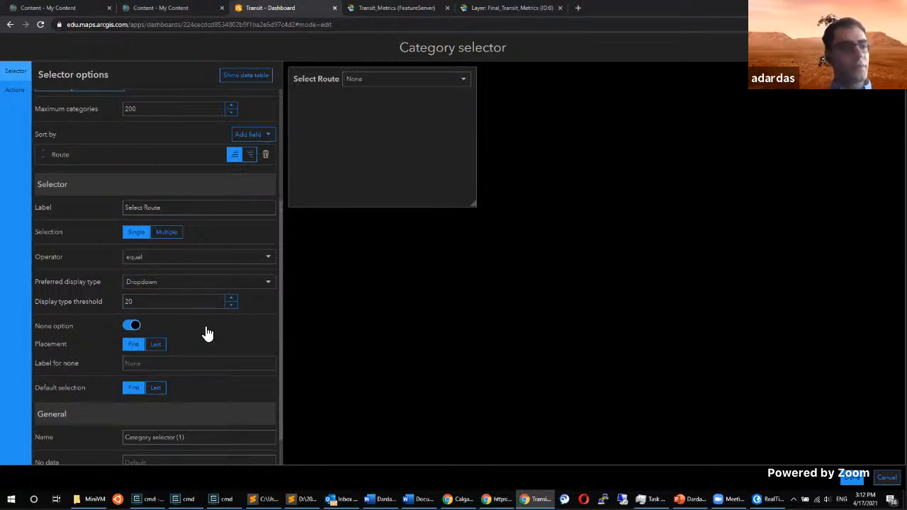
Name the category selector "Category - Routes".
scroll(207, 330, "down", 1)
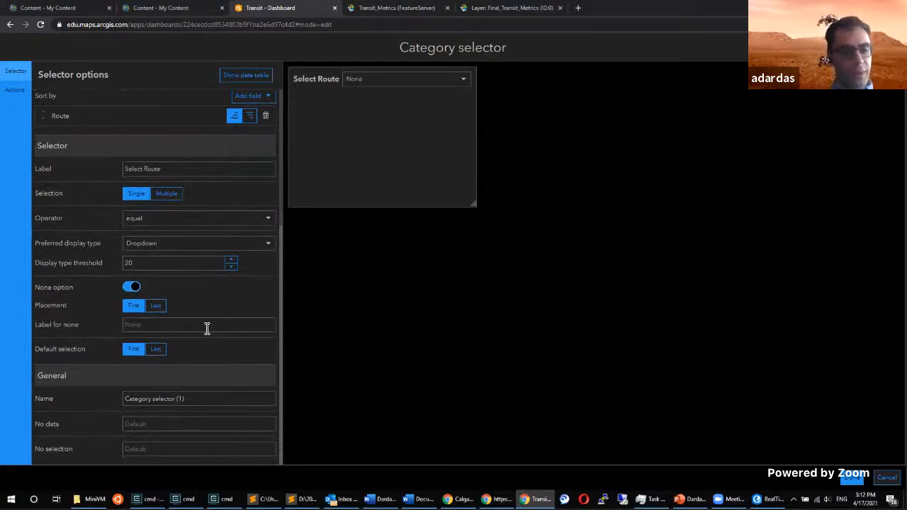
left_click(222, 398)
key("ctrl+a")
type("Category - Route")
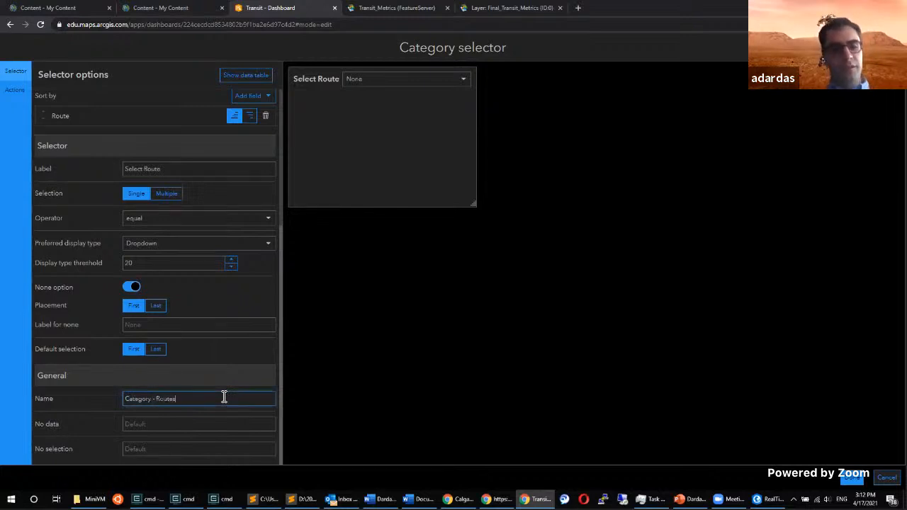
Add a filter action for when the selection changes, with Indicator - Headway Metrics as its target.
scroll(226, 390, "up", 3)
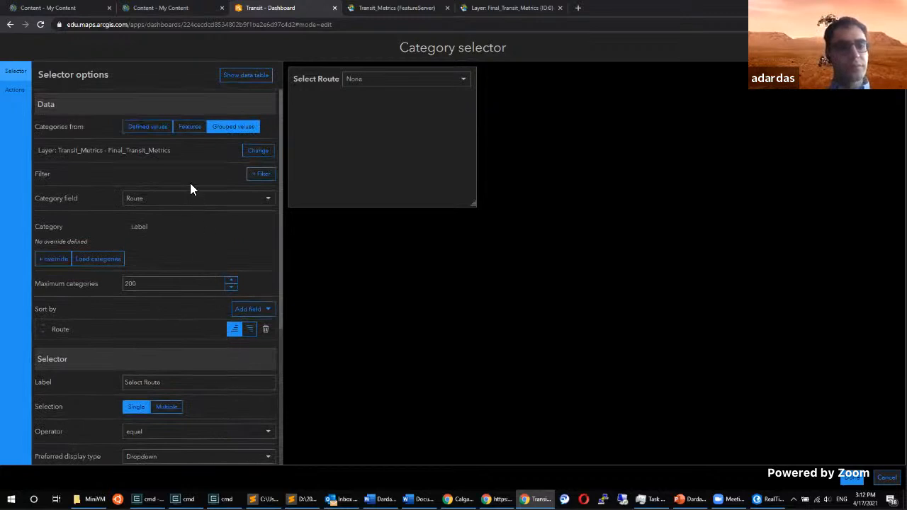
left_click(13, 92)
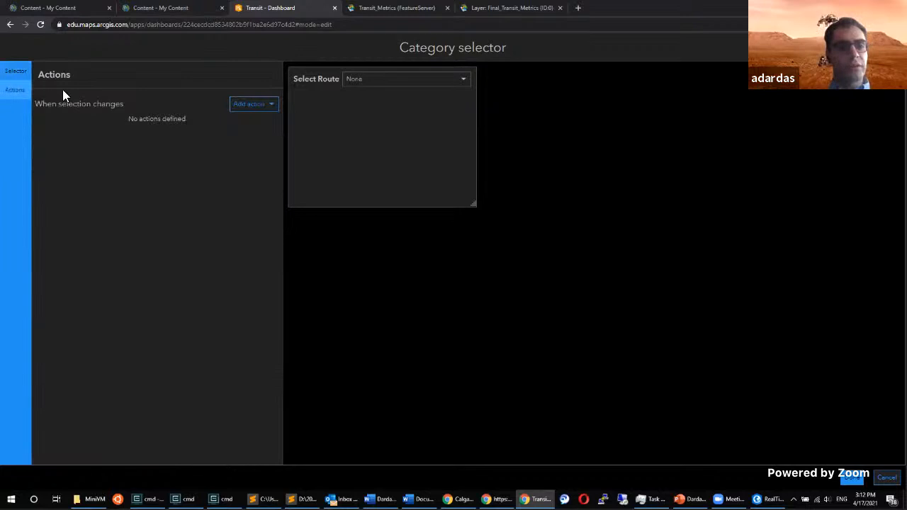
left_click(261, 105)
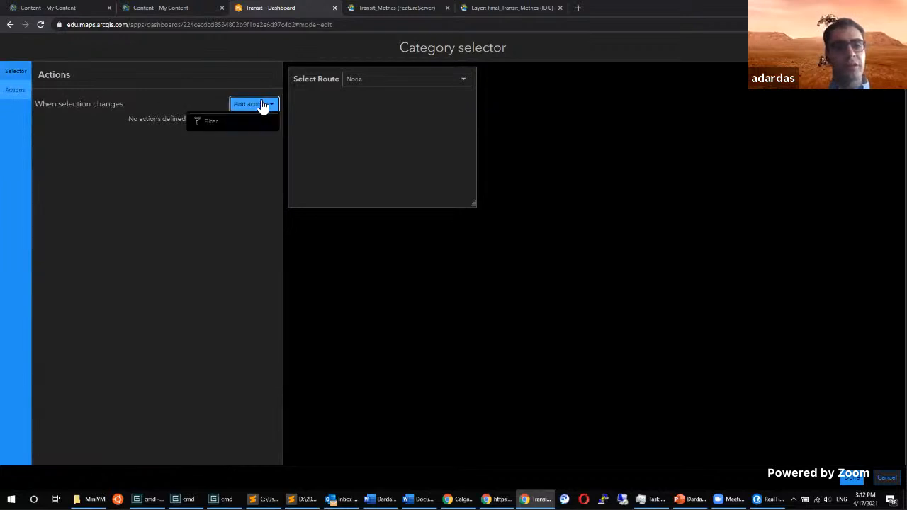
left_click(218, 122)
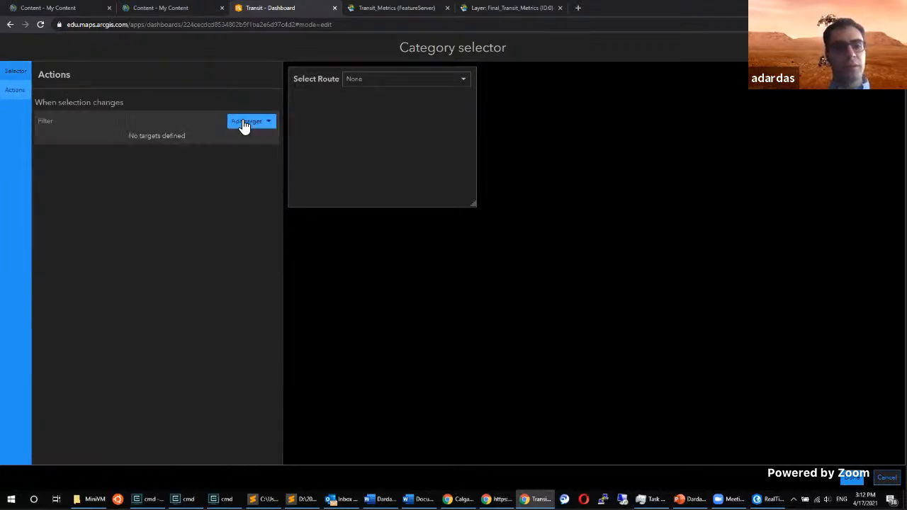
left_click(244, 123)
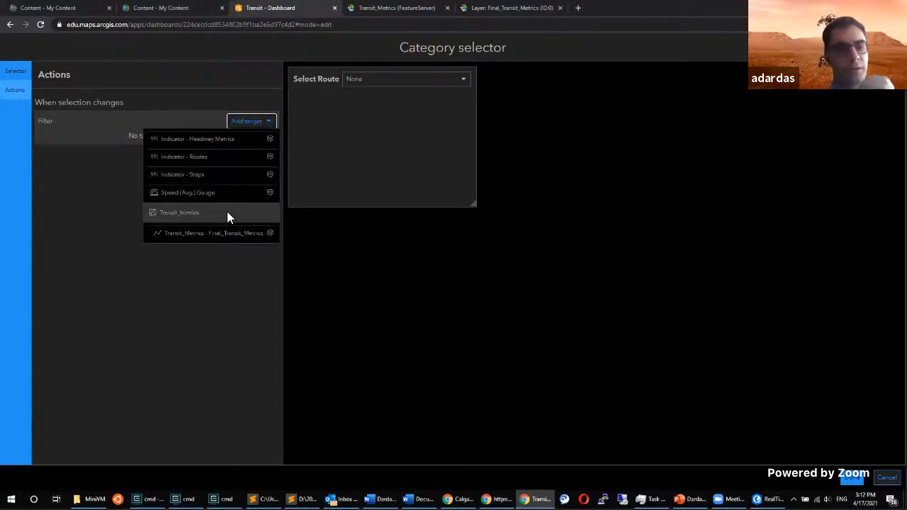
left_click(214, 140)
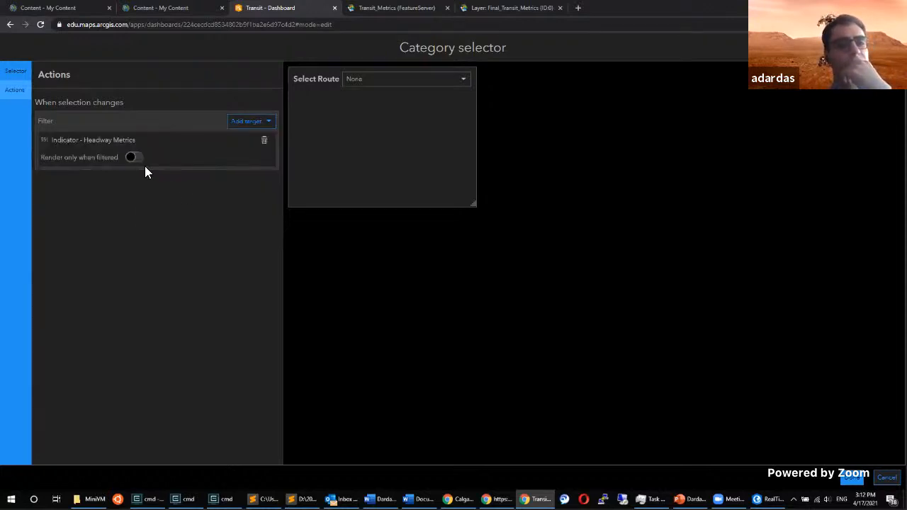
Add Indicator - Routes, Indicator - Stops and the Speed (Avg.) Gauge value as further targets of the filter action.
left_click(238, 123)
left_click(226, 158)
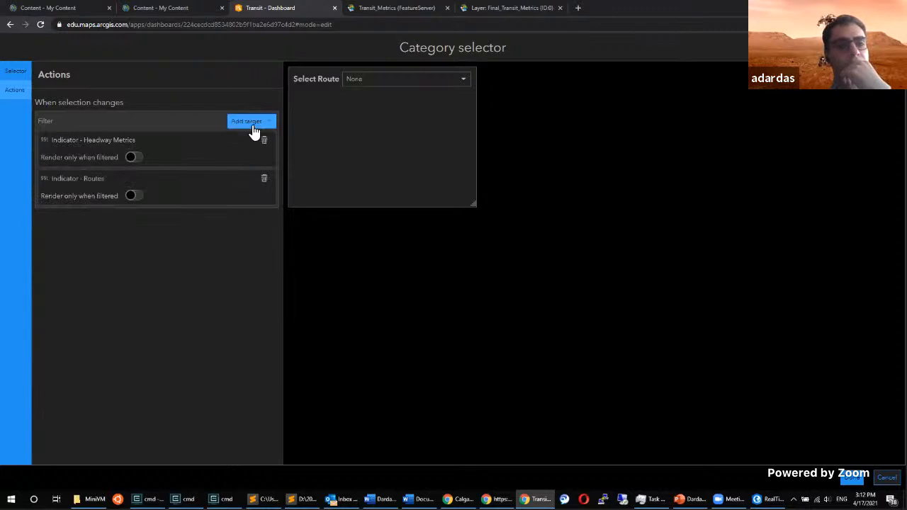
left_click(252, 126)
left_click(230, 174)
left_click(257, 124)
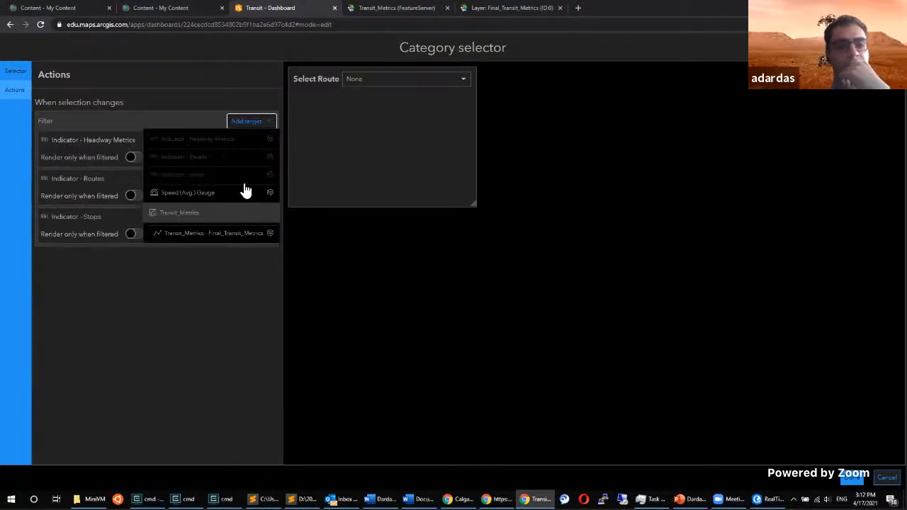
left_click(228, 199)
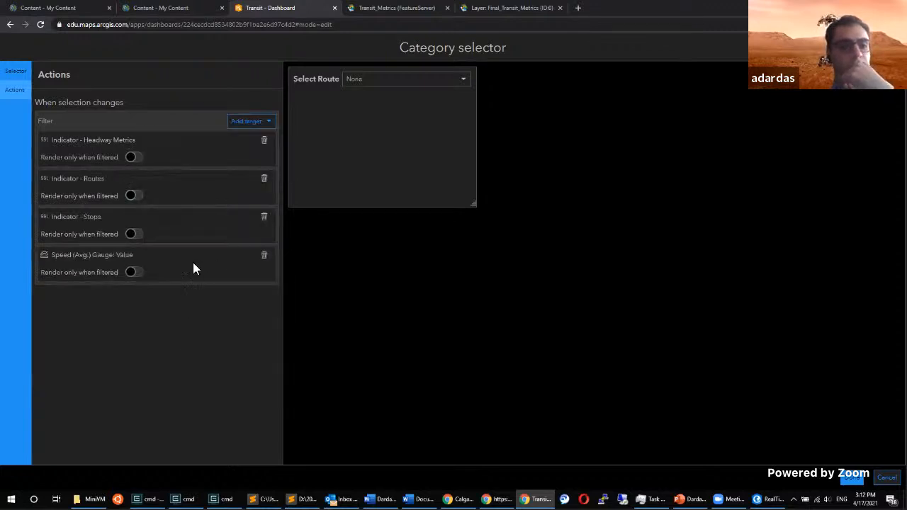
Add the Transit_Metrics - Final_Transit_Metrics map layer as a target of the filter action and finish the category selector.
left_click(241, 125)
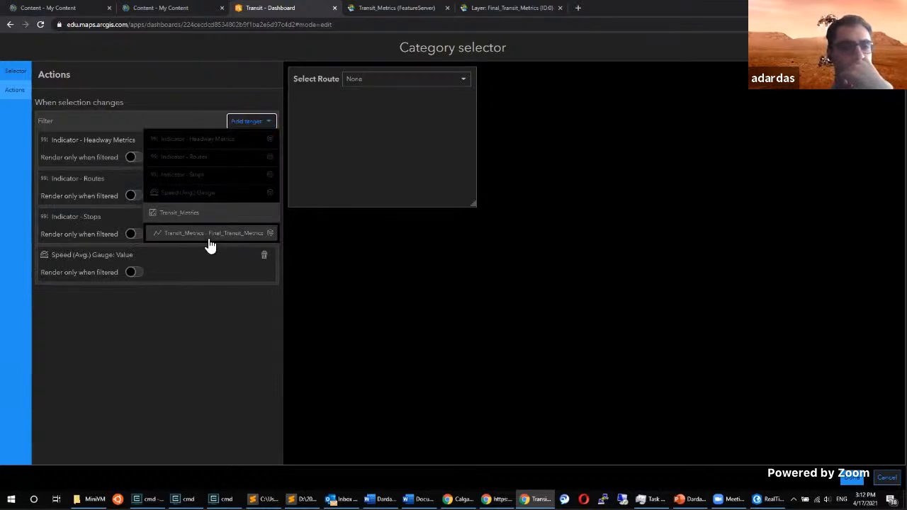
left_click(210, 238)
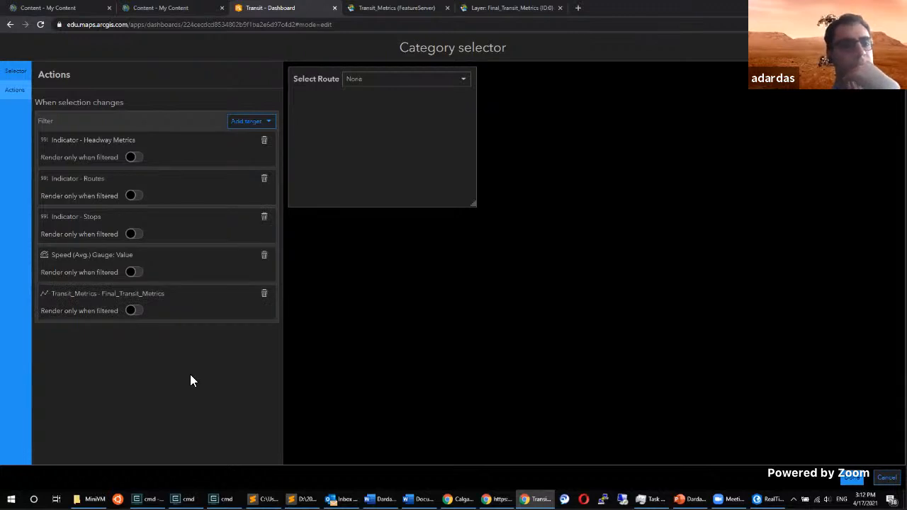
left_click(855, 479)
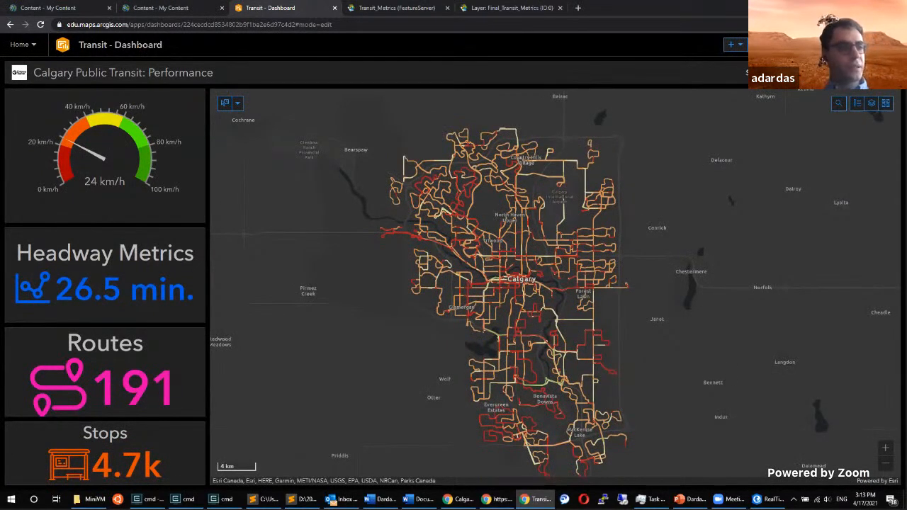
Test the route selector by filtering the dashboard to route 1-10143.
left_click(819, 91)
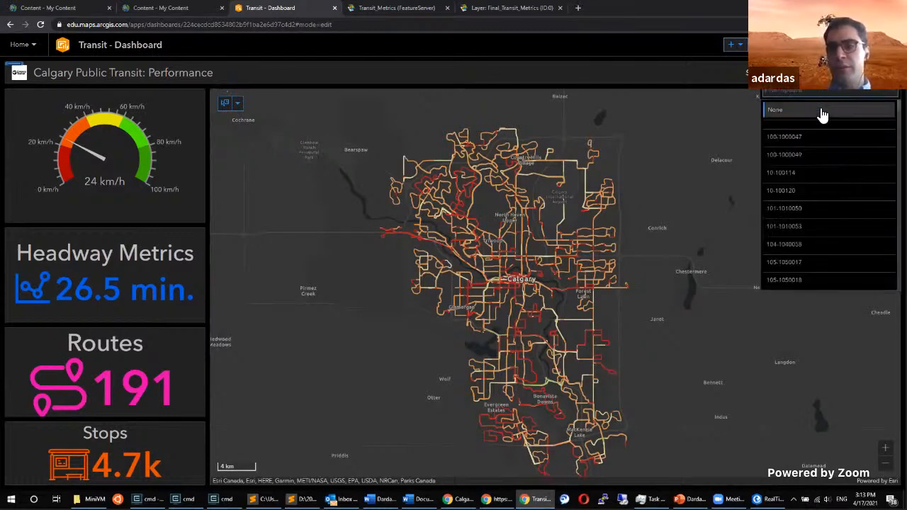
scroll(830, 182, "down", 3)
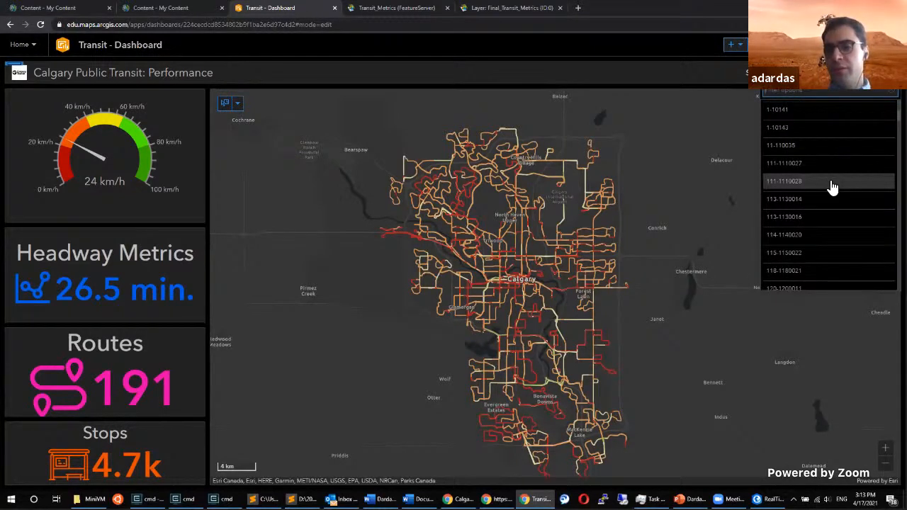
left_click(794, 132)
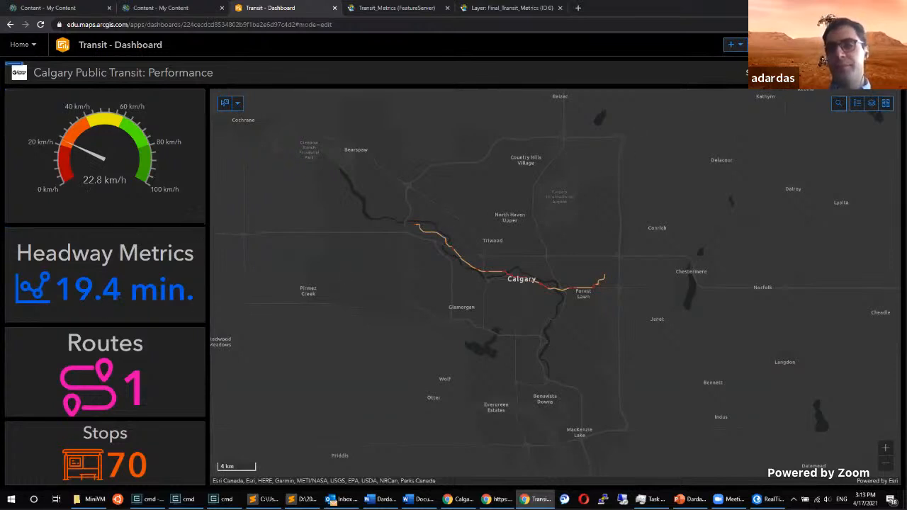
Search the route selector for "4-40", choose route 4-40066 and examine it up close on the map.
left_click(829, 72)
scroll(821, 191, "up", 5)
type("4")
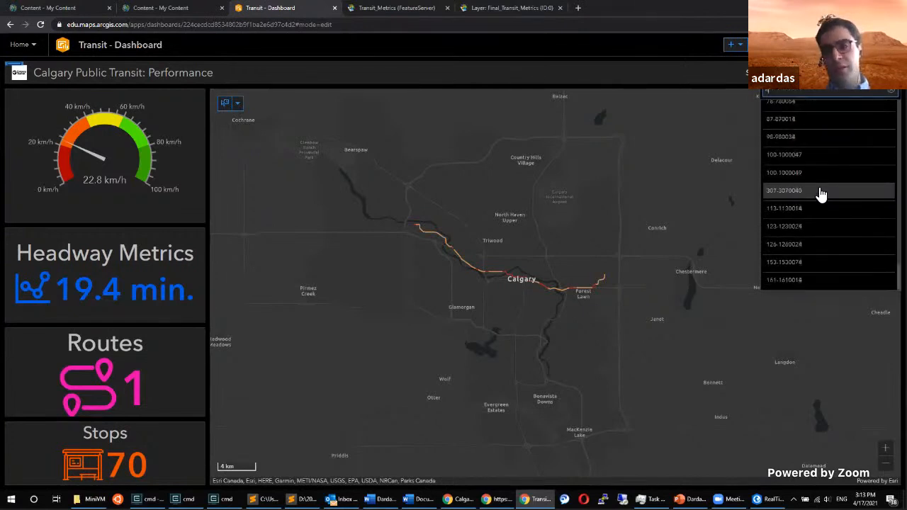
type("-40")
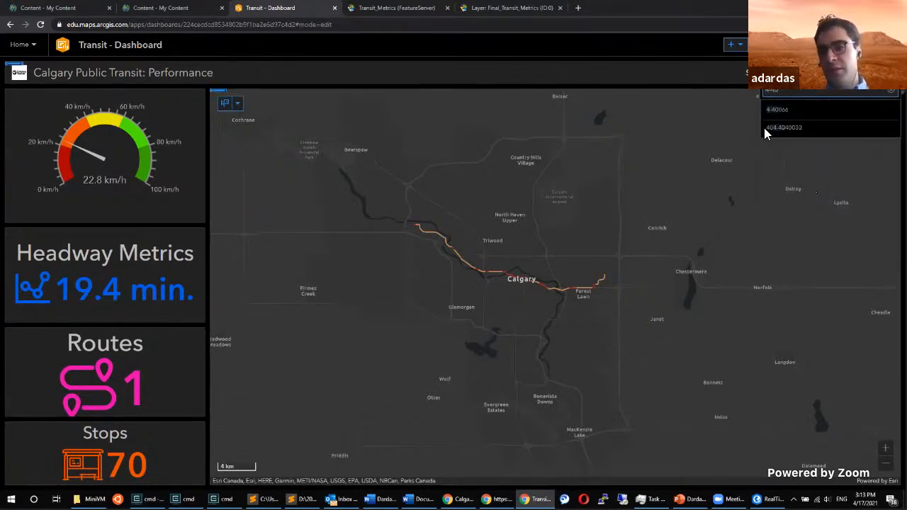
left_click(773, 112)
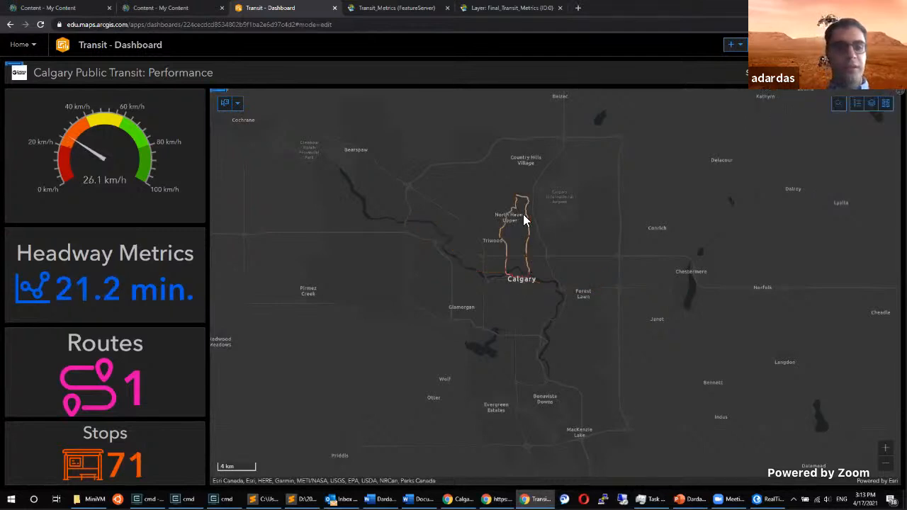
scroll(530, 208, "up", 2)
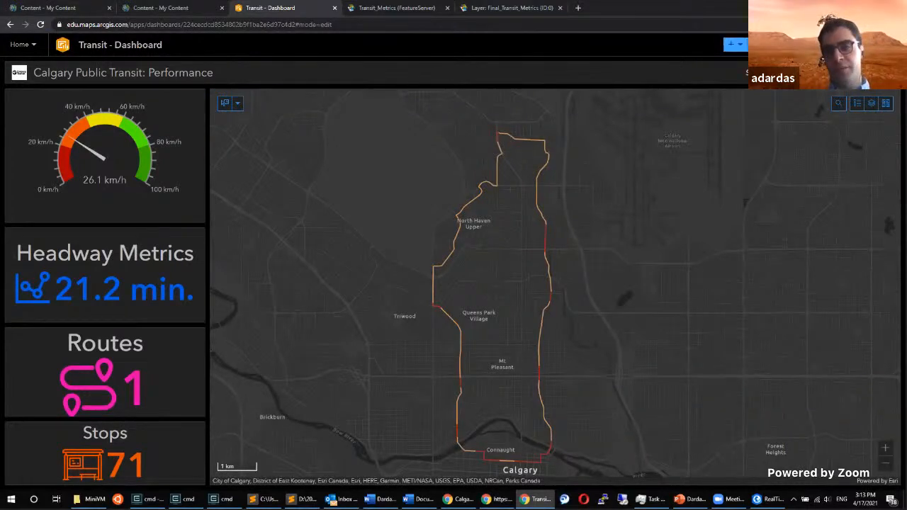
Add a serial chart to the dashboard based on the Transit_Metrics - Final_Transit_Metrics layer.
left_click(737, 45)
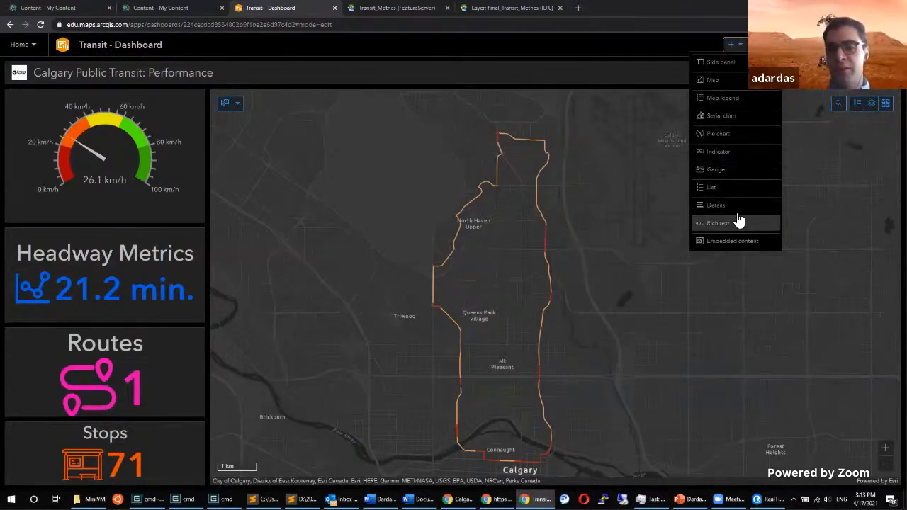
left_click(733, 122)
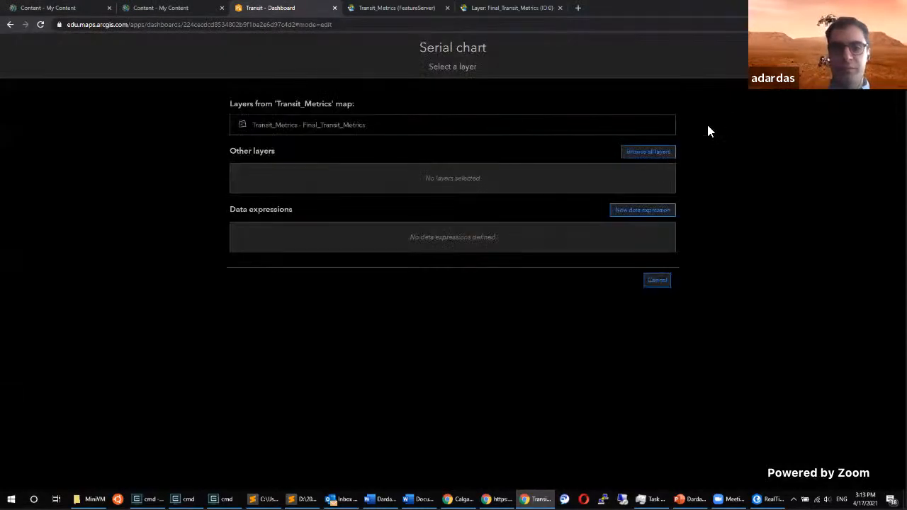
left_click(331, 126)
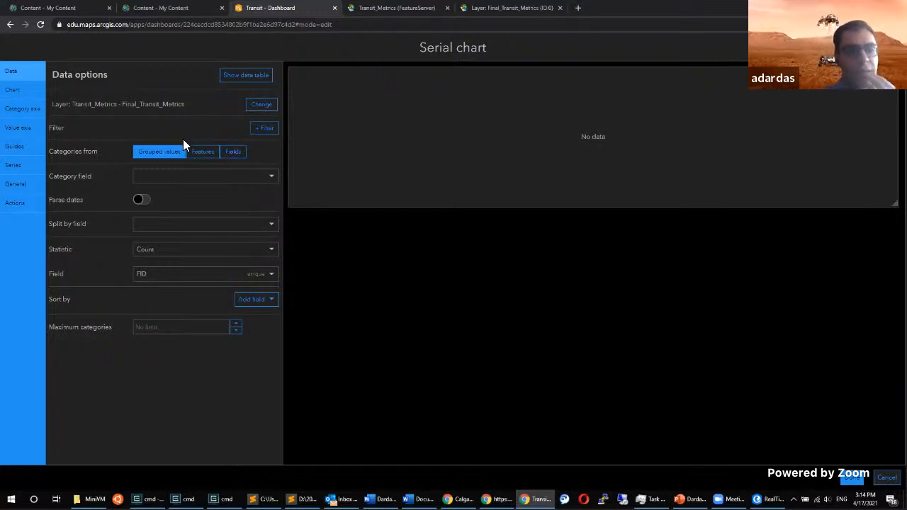
Take the chart's categories from fields and add Speed_Mean, Actual_Hea and Headway_1 as category fields.
left_click(230, 154)
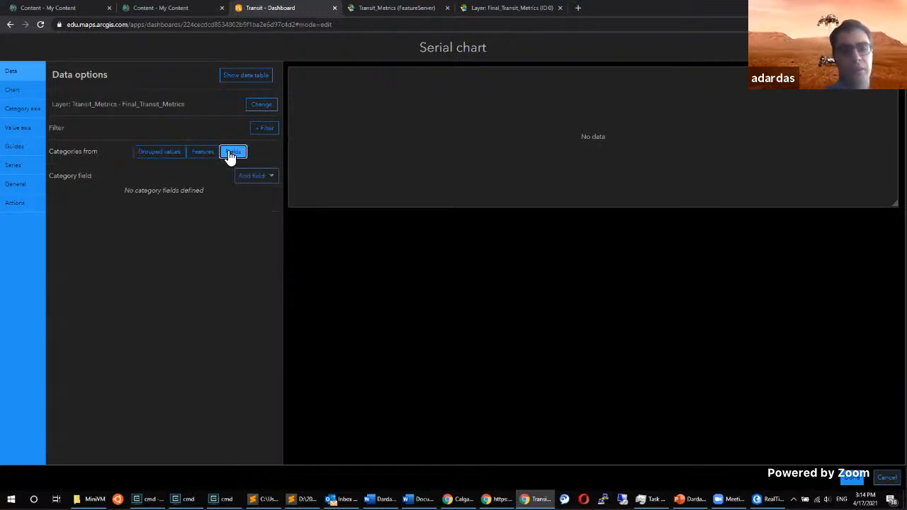
left_click(258, 178)
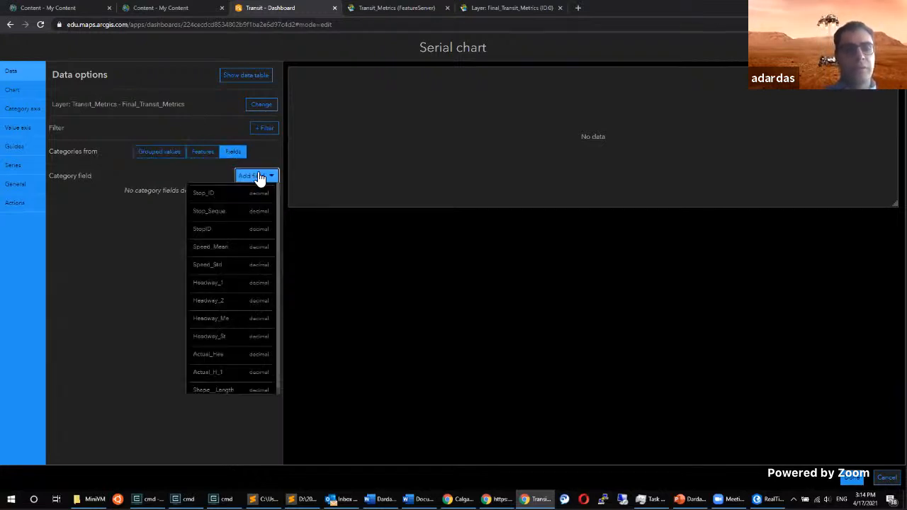
left_click(220, 254)
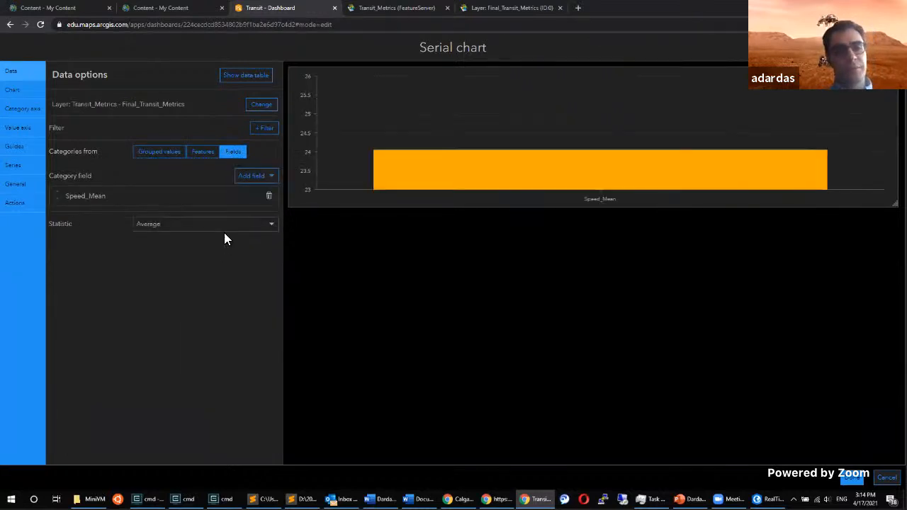
left_click(259, 178)
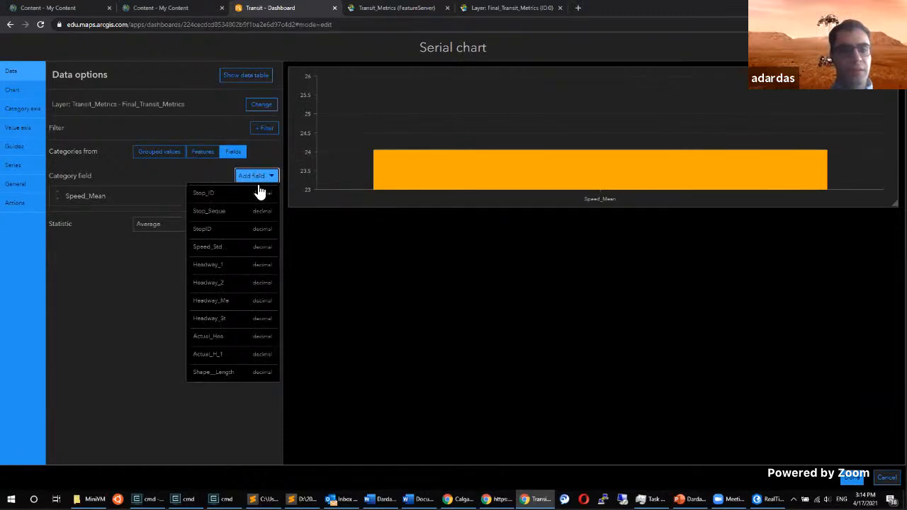
left_click(223, 338)
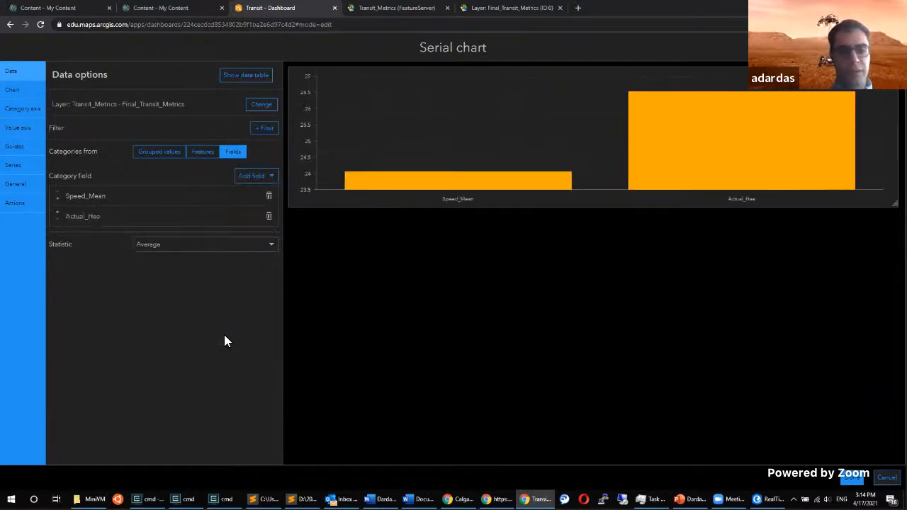
left_click(259, 178)
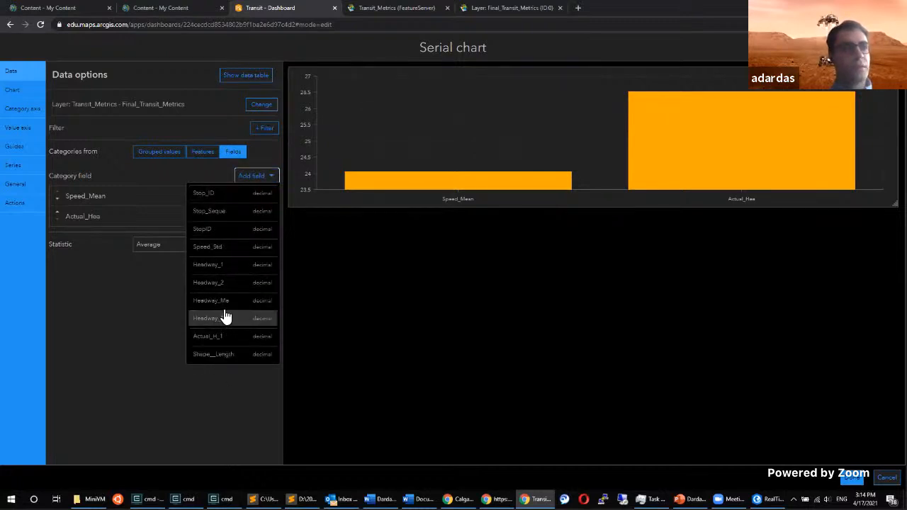
left_click(240, 269)
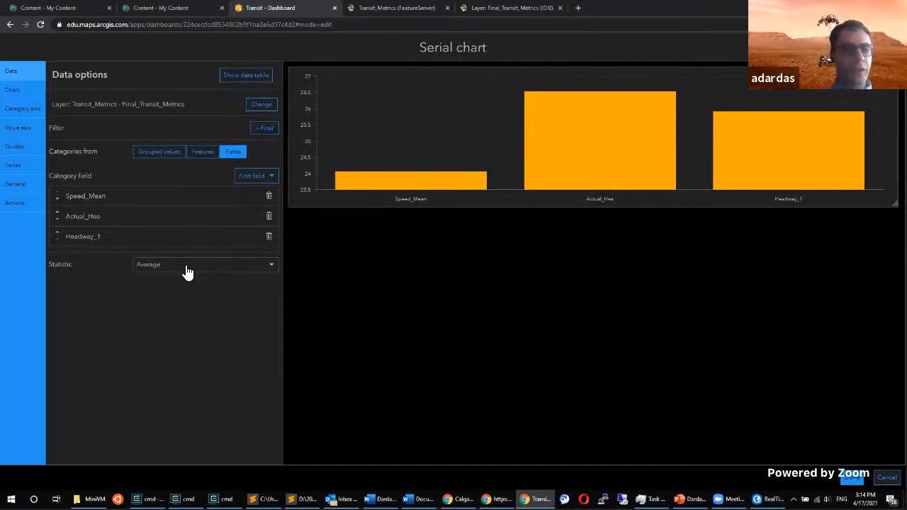
Set the serial chart's orientation to Horizontal.
left_click(31, 101)
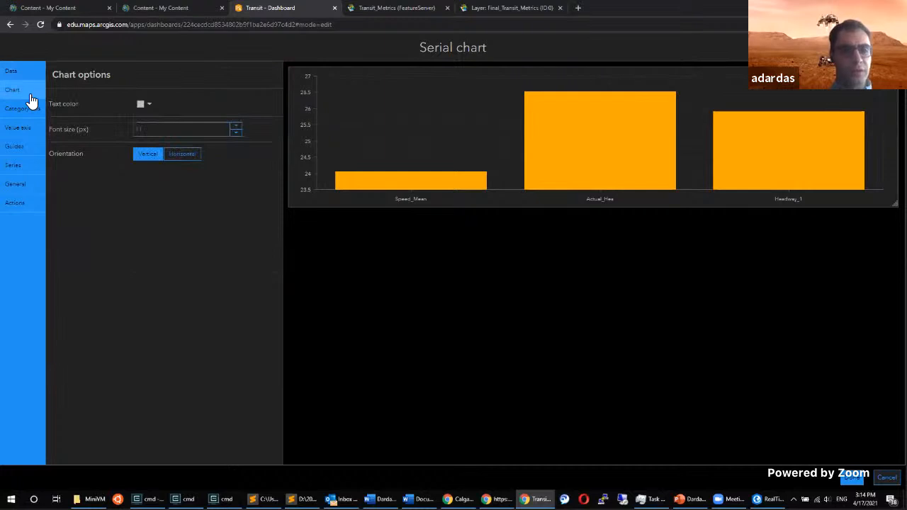
left_click(186, 156)
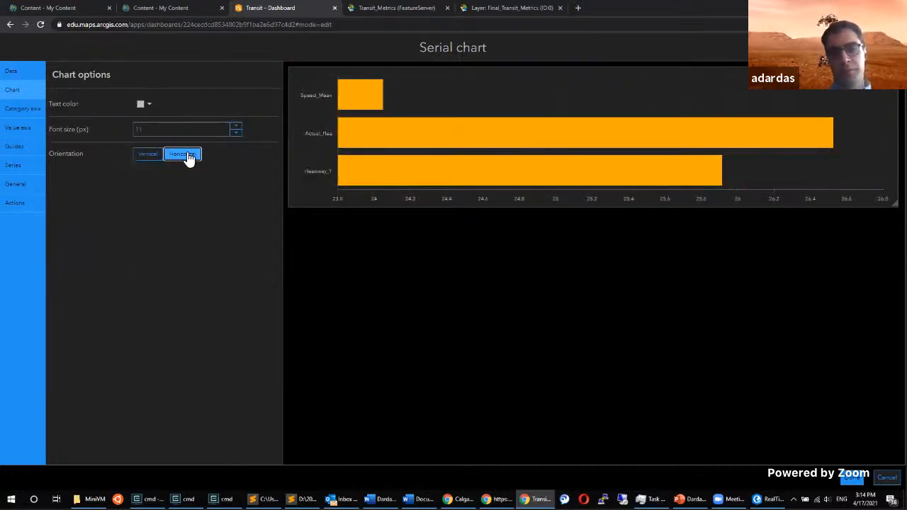
left_click(145, 105)
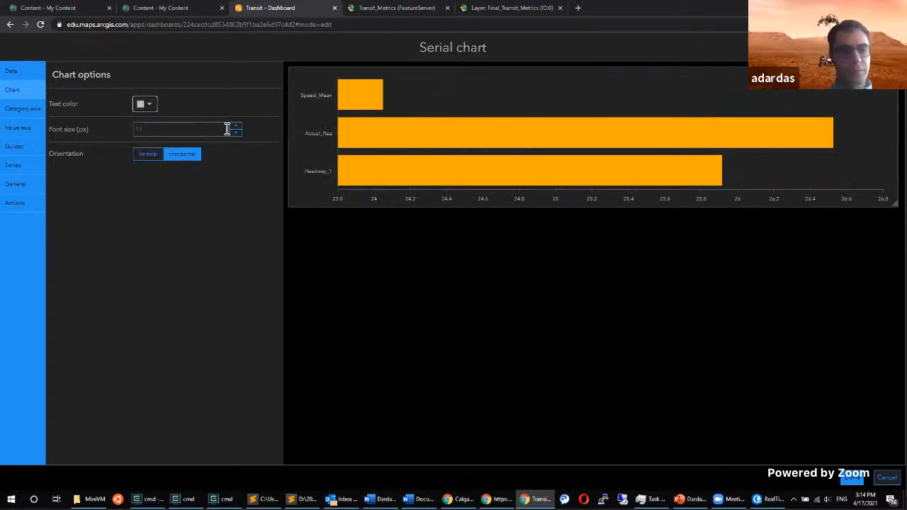
Title the category axis "Transit Metrics - Performance" and leave its scrollbar off.
left_click(18, 108)
left_click(177, 106)
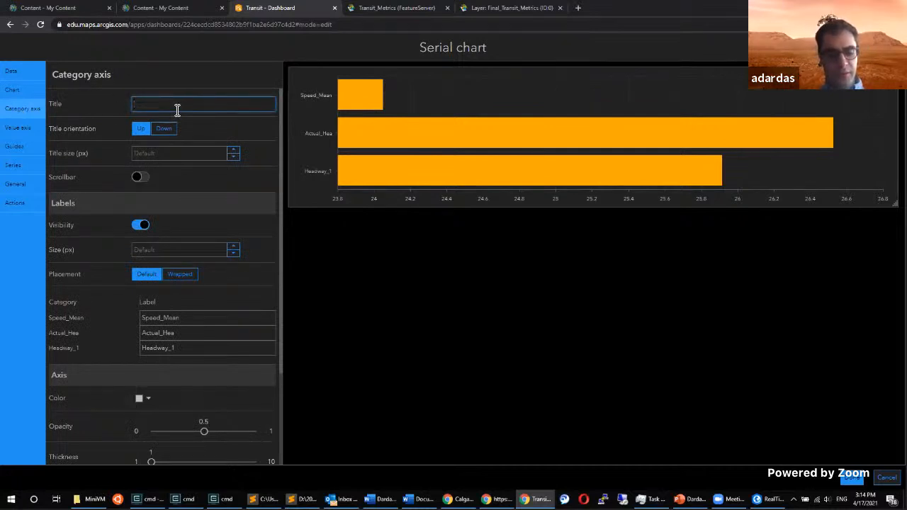
type("Metrics")
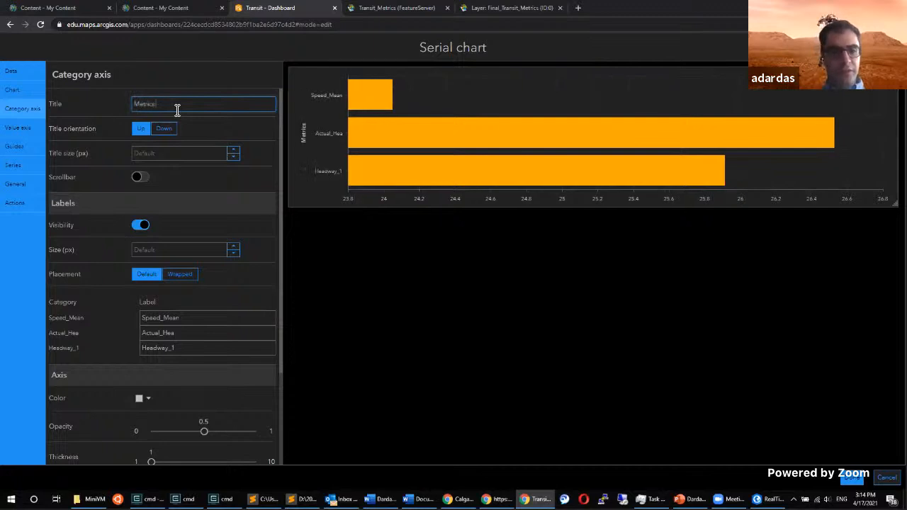
key("BackSpace")
key("BackSpace")
key("BackSpace")
key("BackSpace")
key("BackSpace")
key("BackSpace")
key("BackSpace")
type("Transit Me")
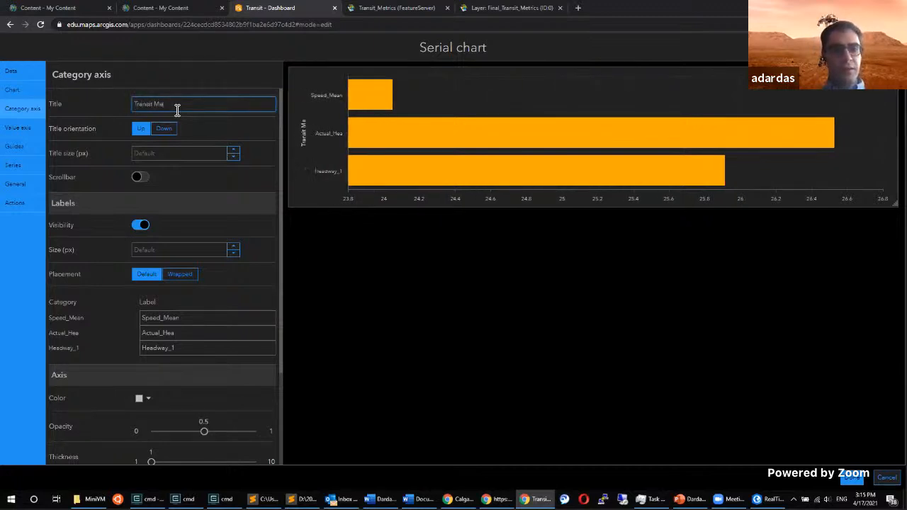
type("trics - Pe")
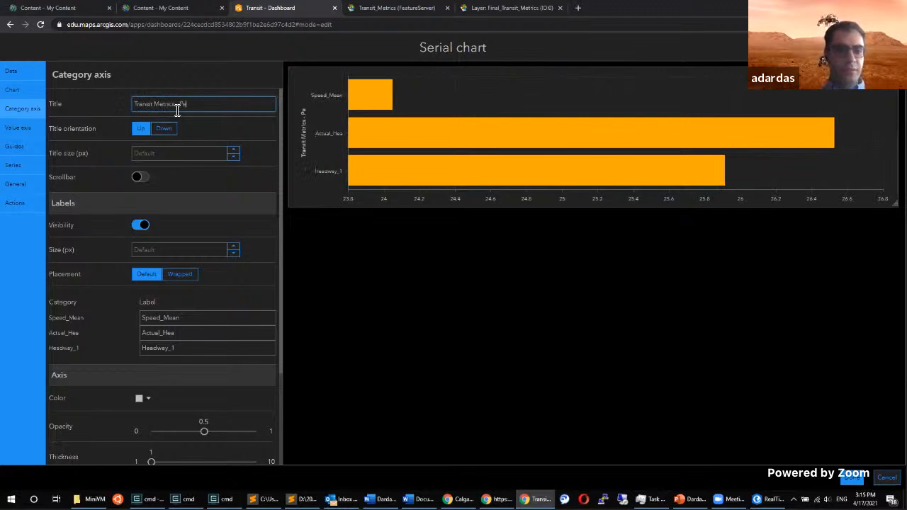
type("rformance")
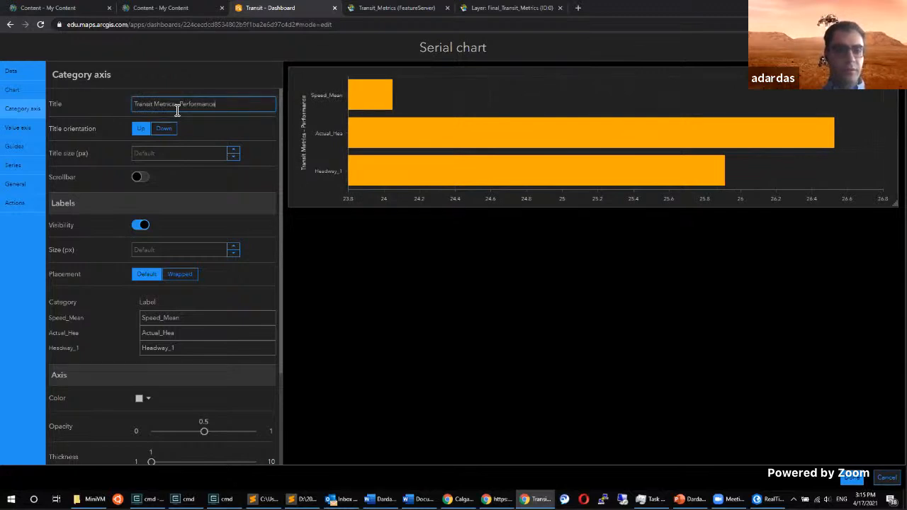
key("Tab")
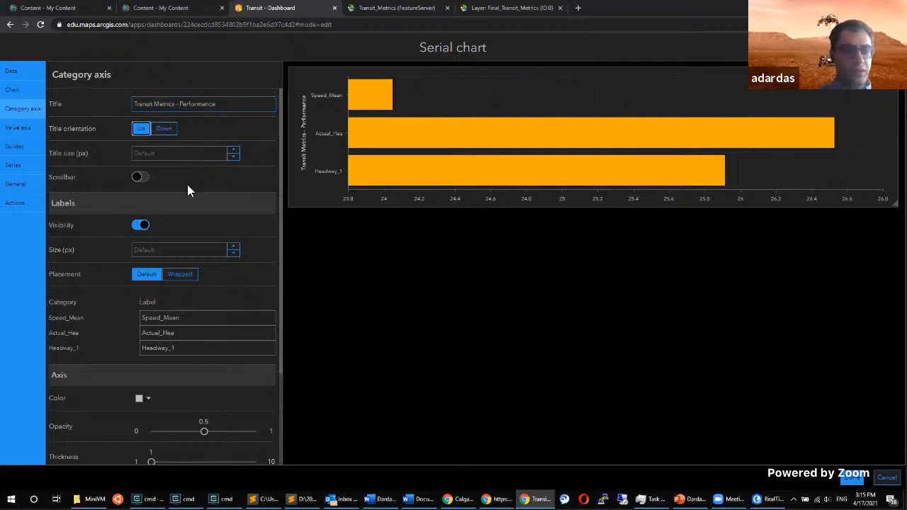
left_click(140, 177)
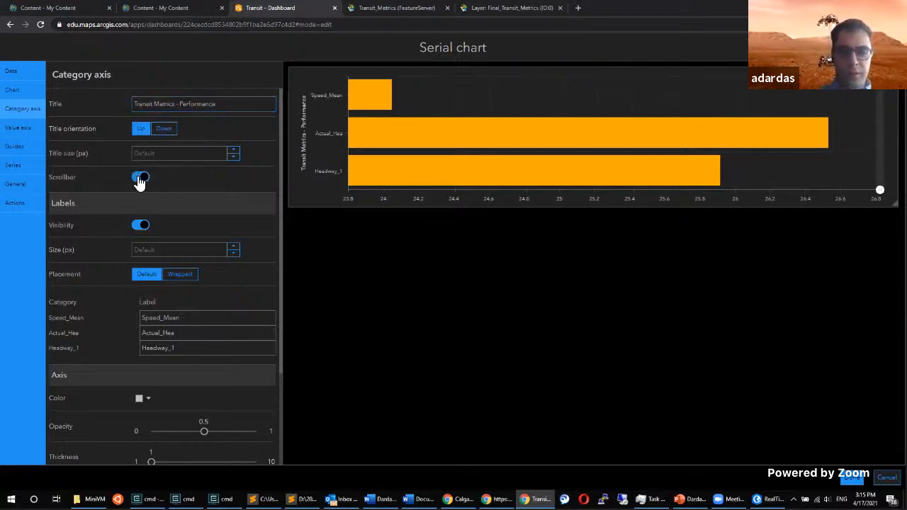
left_click(139, 179)
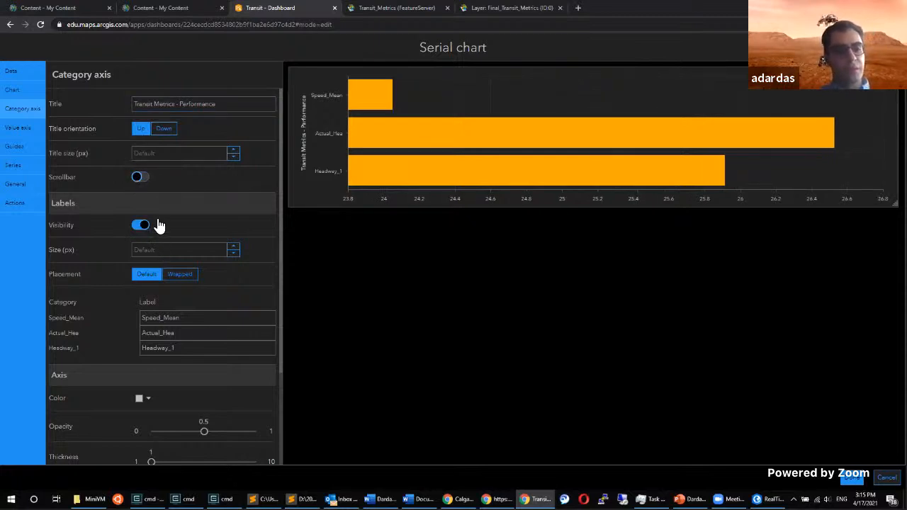
Relabel the Speed_Mean category as "Projected Speed (Avg.)" on the category axis.
scroll(221, 312, "down", 1)
double_click(206, 267)
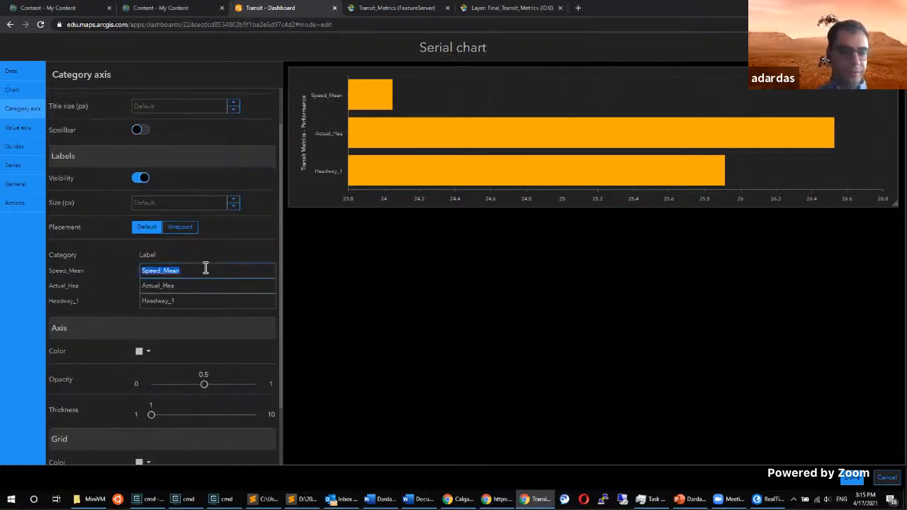
type("Proje")
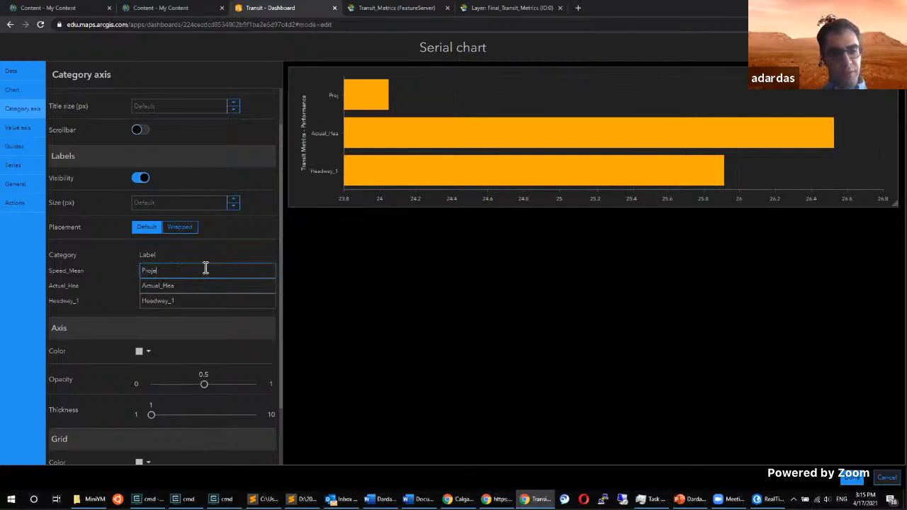
type("cted S")
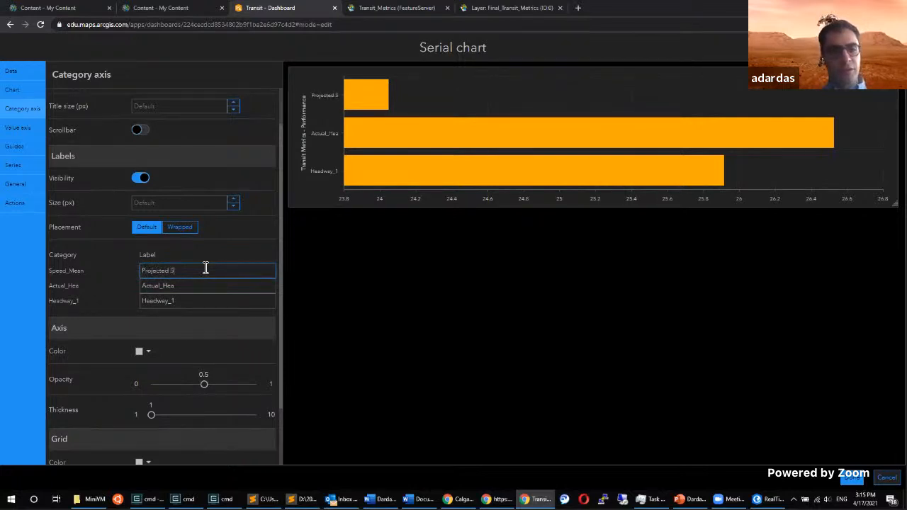
type("peed (Avg)")
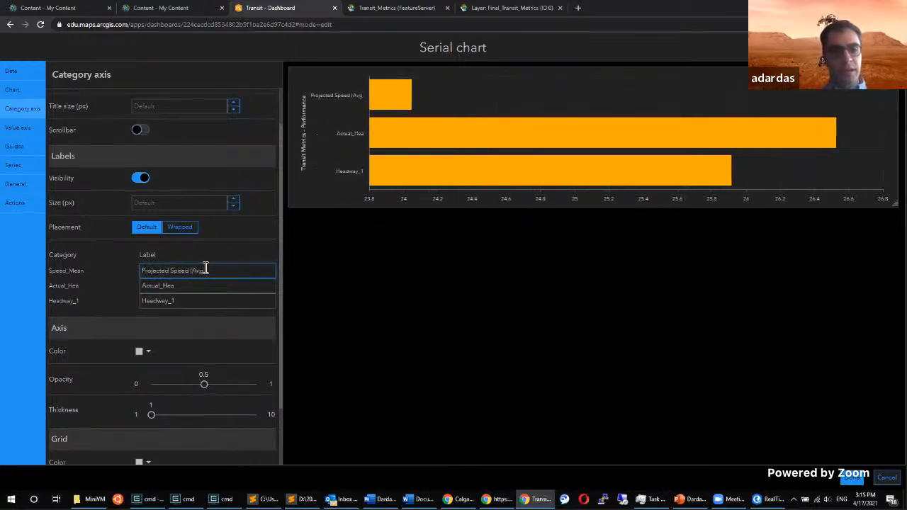
Relabel the Actual_Hea category as "Actual Headway (Avg.)".
key("Tab")
type("Ac")
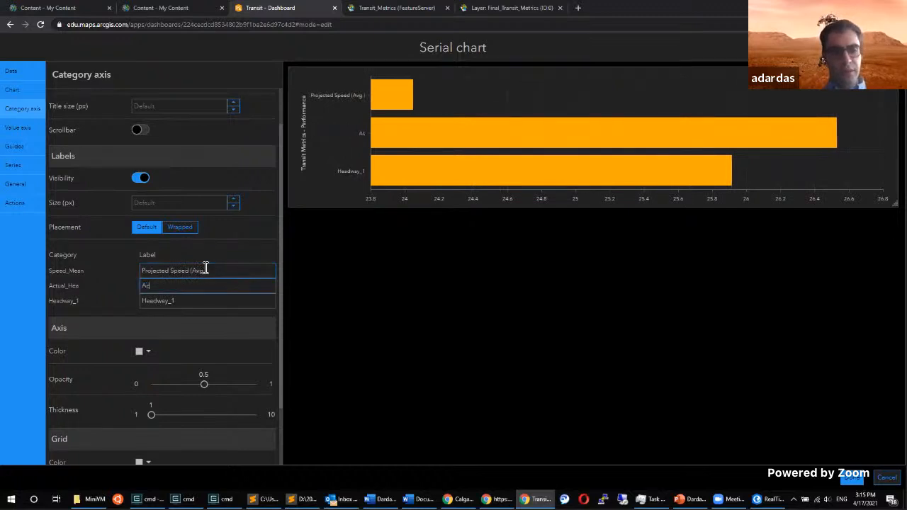
type("tual Headway (Avg)")
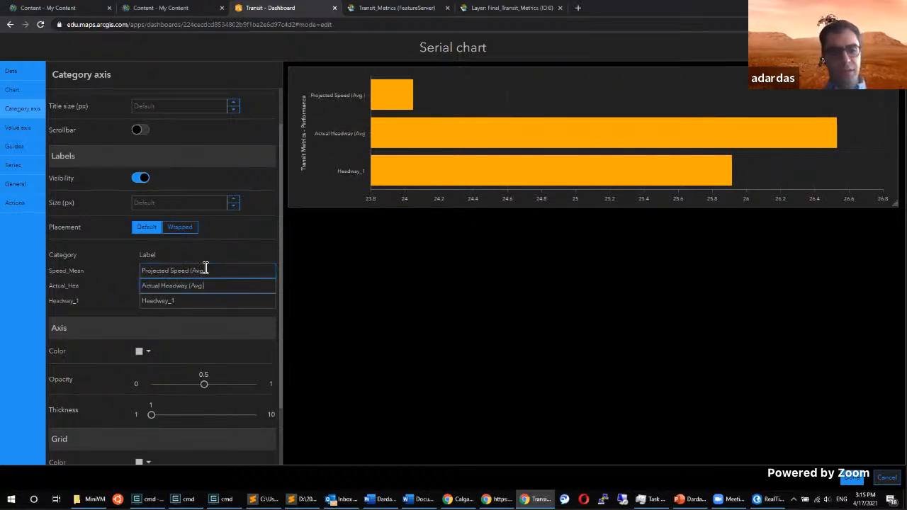
key("Left")
type(".")
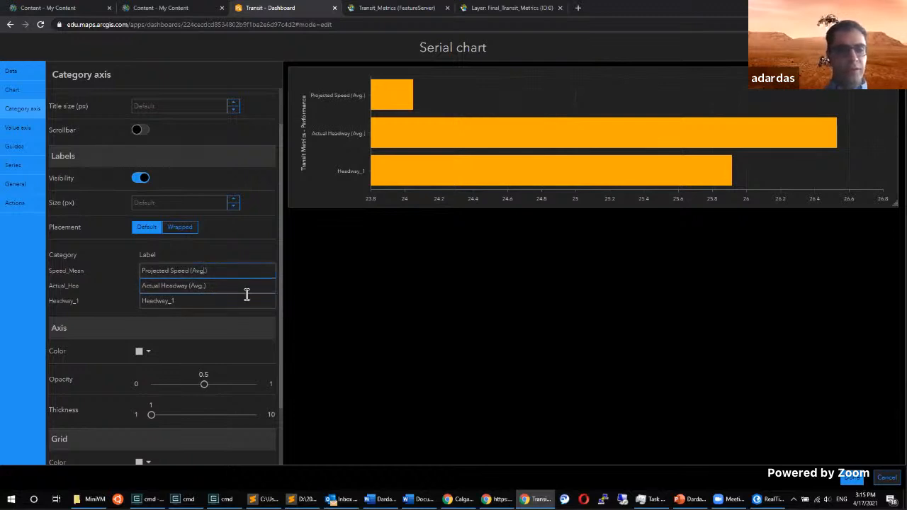
Add units to the first two category labels, making them "Projected Speed (Avg. - km/h)" and "Actual Headway (Avg. - min.)".
type("- km/")
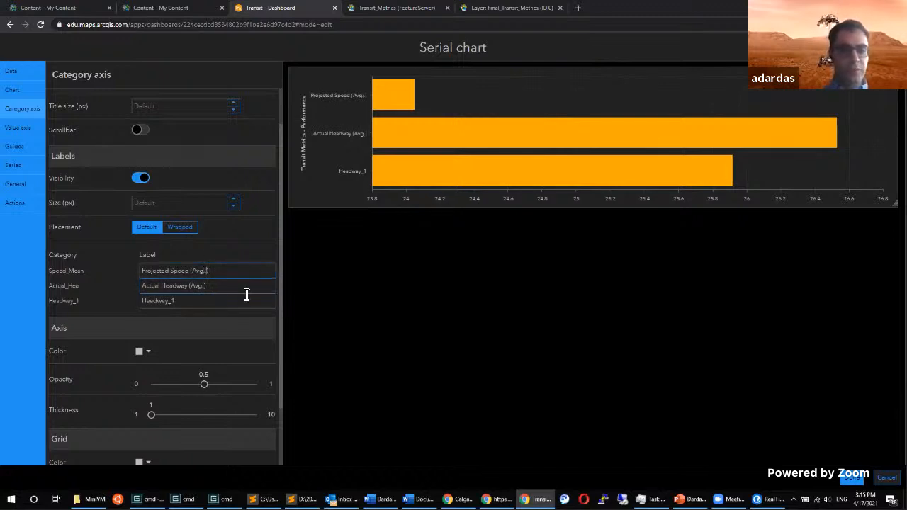
type("h)")
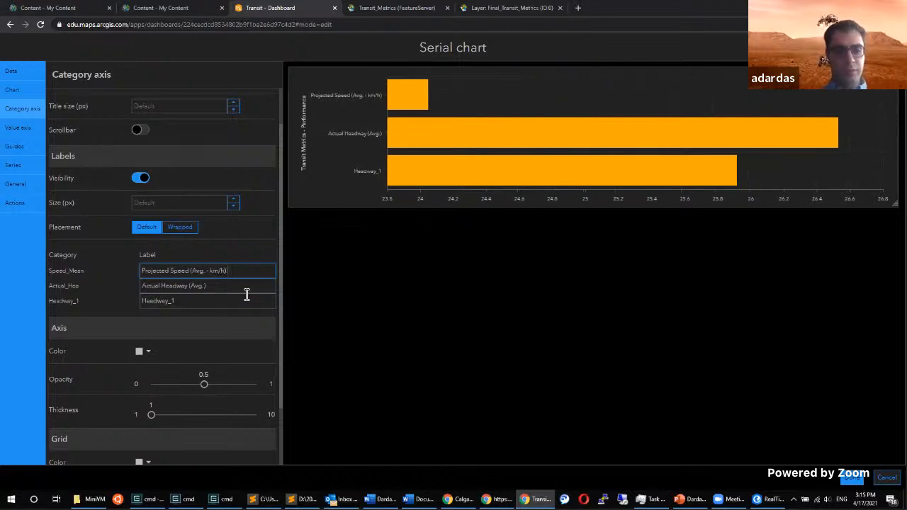
left_click(207, 286)
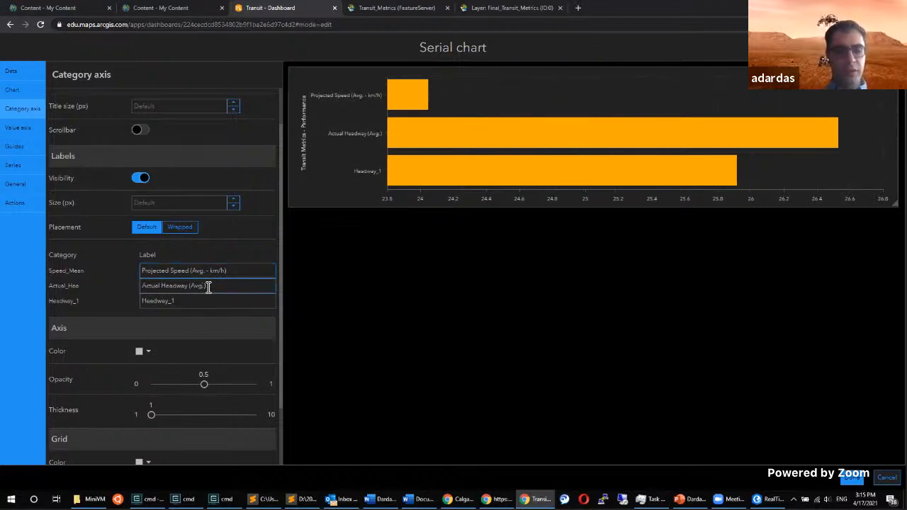
type("- ")
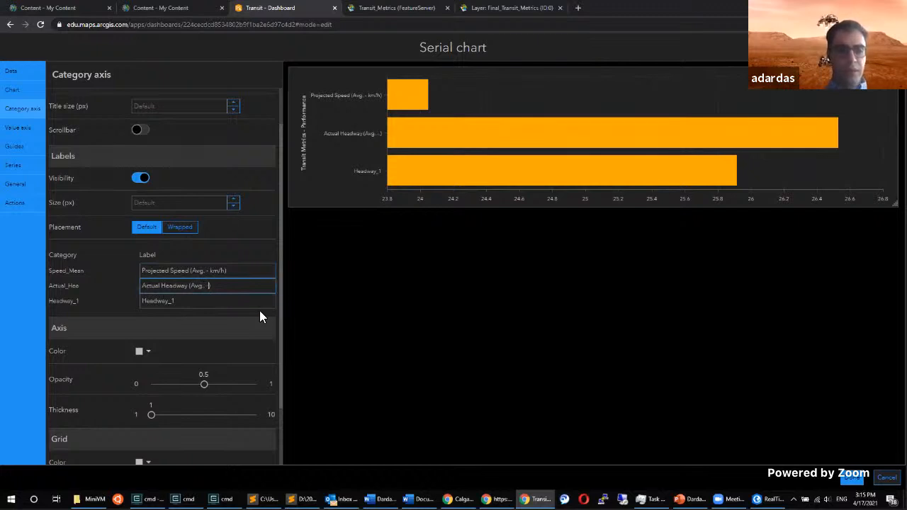
type("min.")
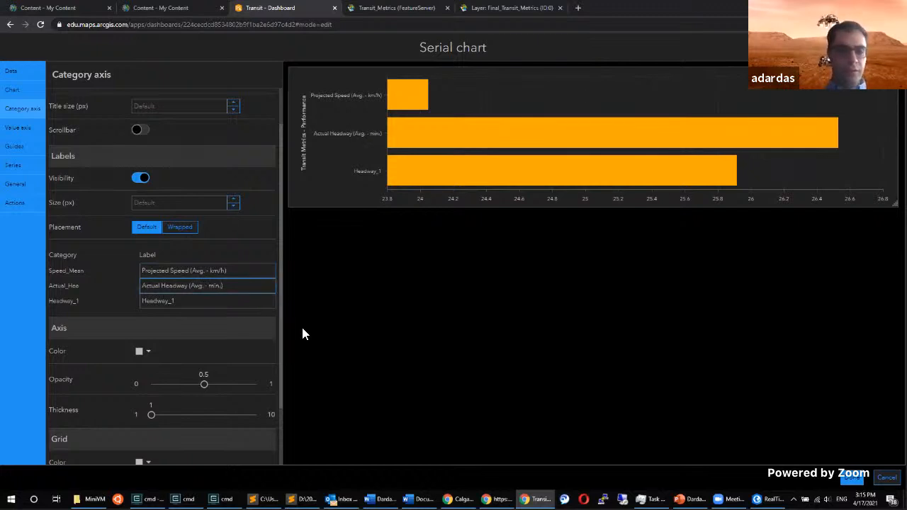
Relabel the Headway_1 category as "Expected Headway (Avg. - min.)".
double_click(187, 301)
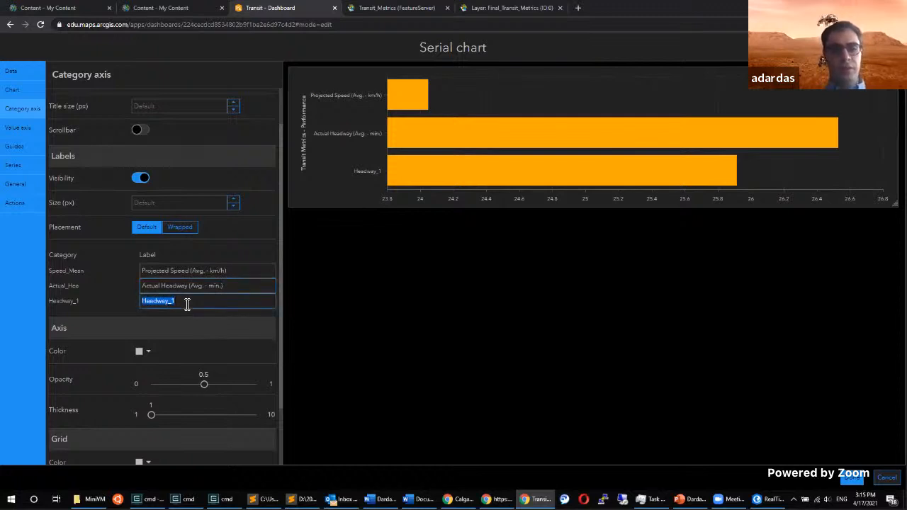
key("BackSpace")
type("E")
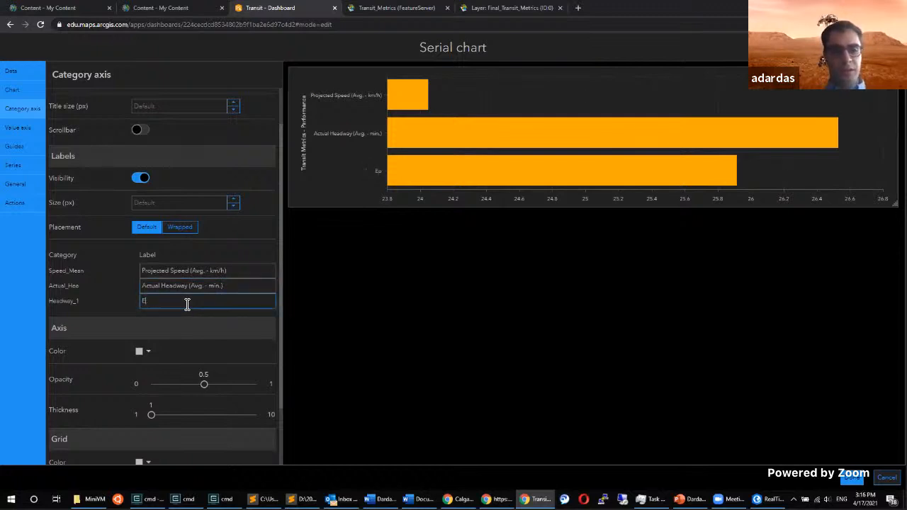
type("xpected")
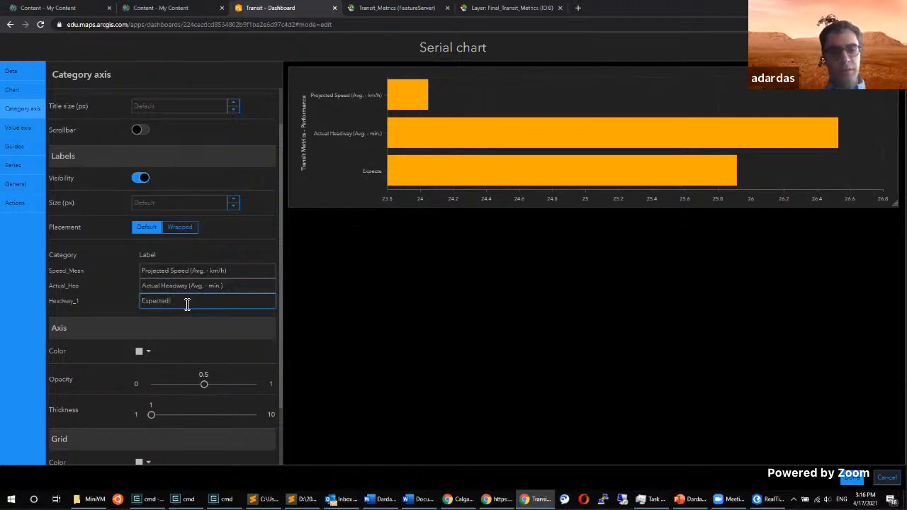
type(" Headway (")
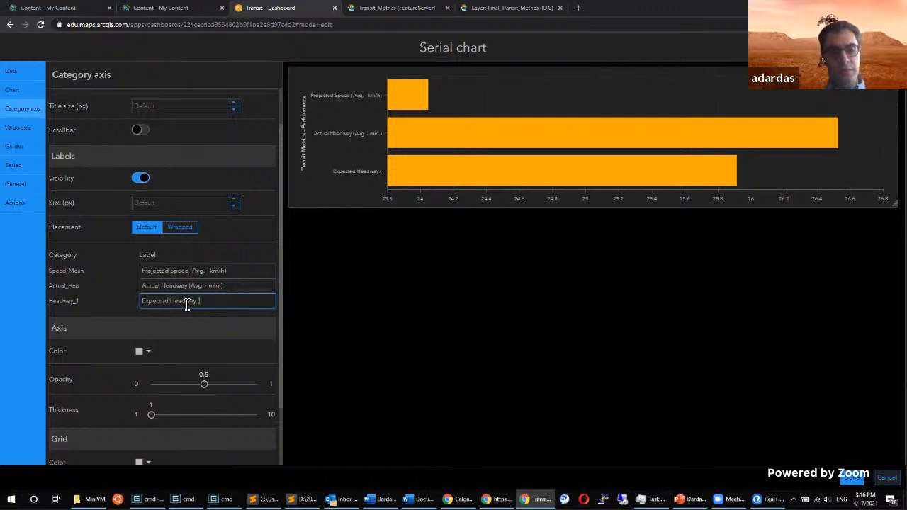
type("Avg. - m")
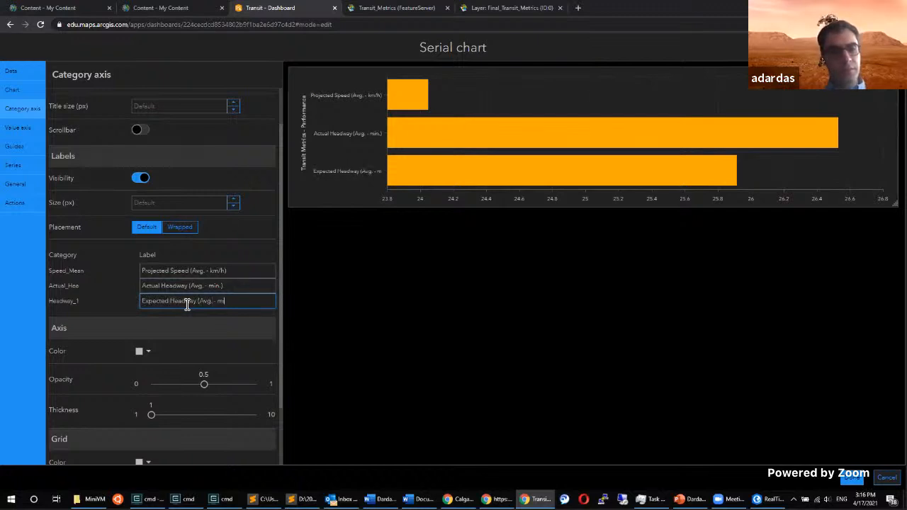
type("in)")
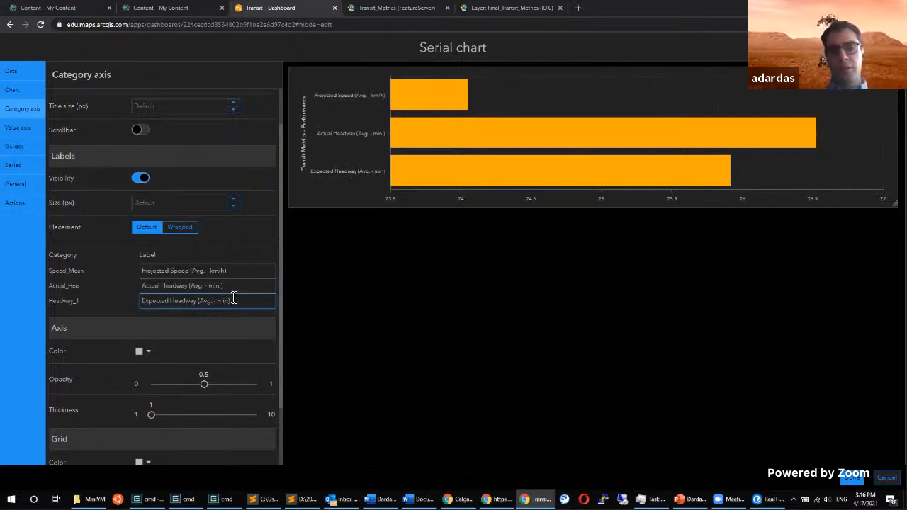
mouse_move(619, 176)
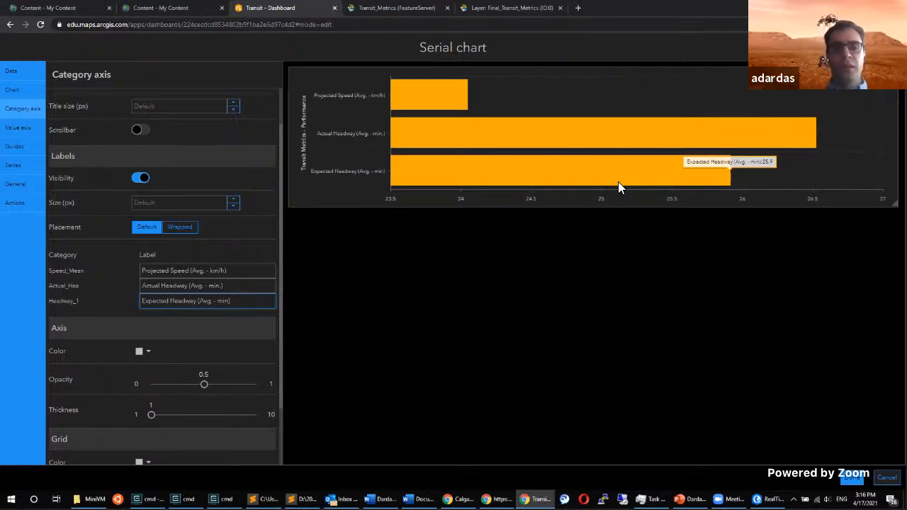
mouse_move(792, 133)
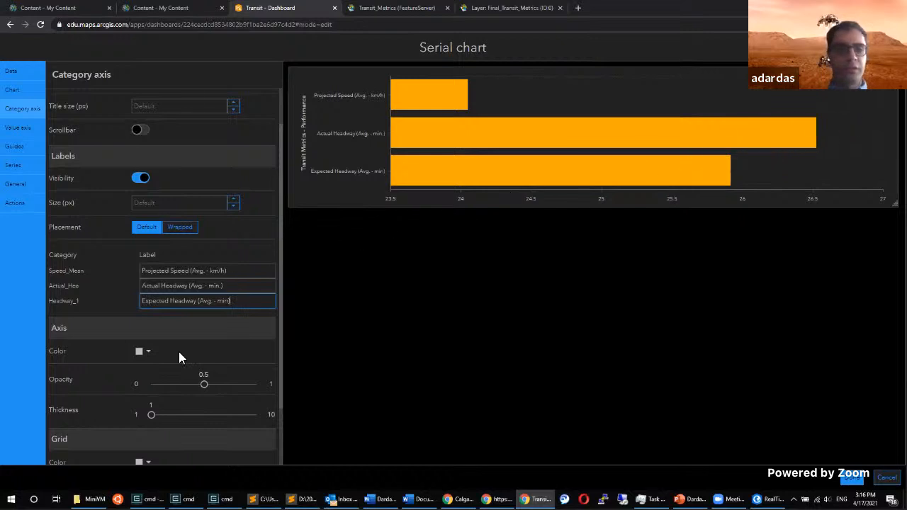
scroll(212, 269, "down", 1)
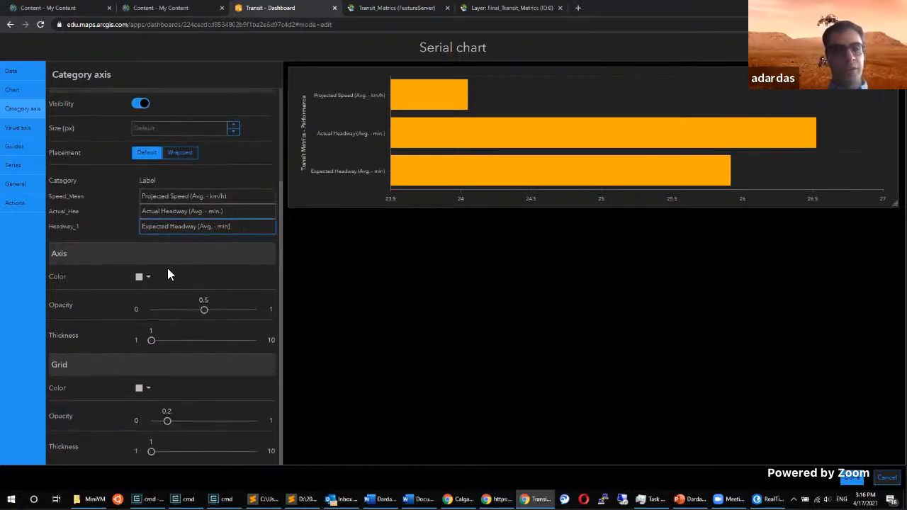
type(".")
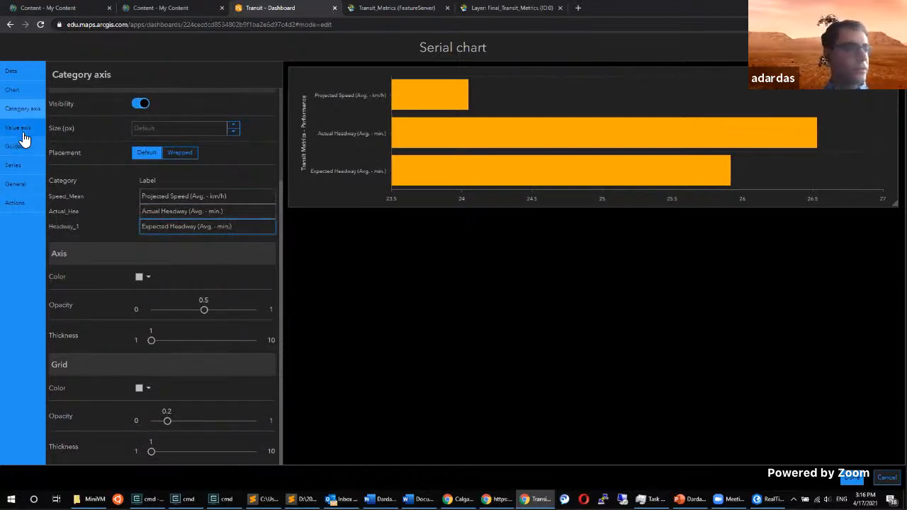
left_click(22, 133)
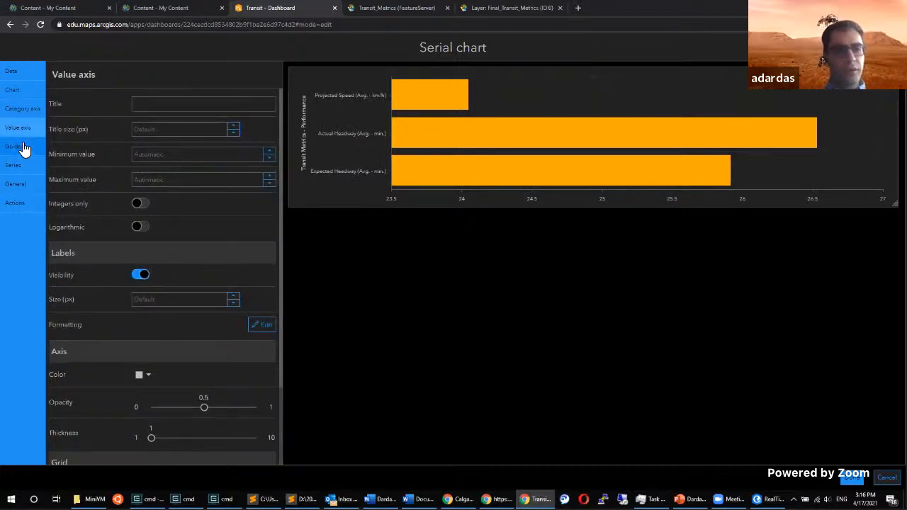
left_click(174, 104)
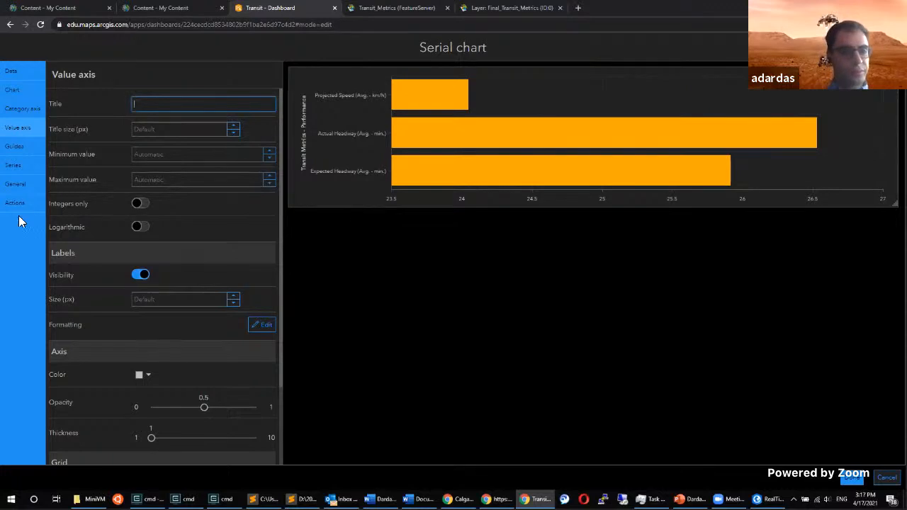
scroll(93, 320, "down", 1)
scroll(94, 320, "down", 3)
scroll(93, 321, "up", 4)
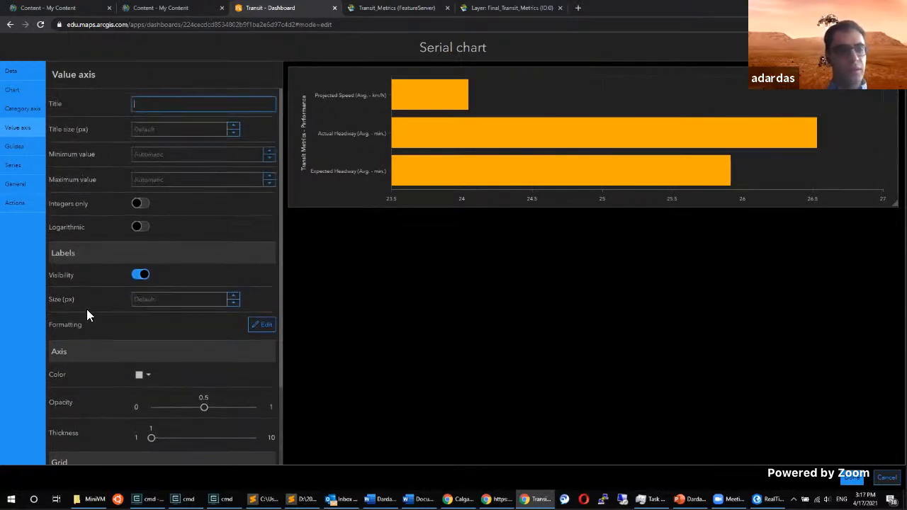
left_click(15, 147)
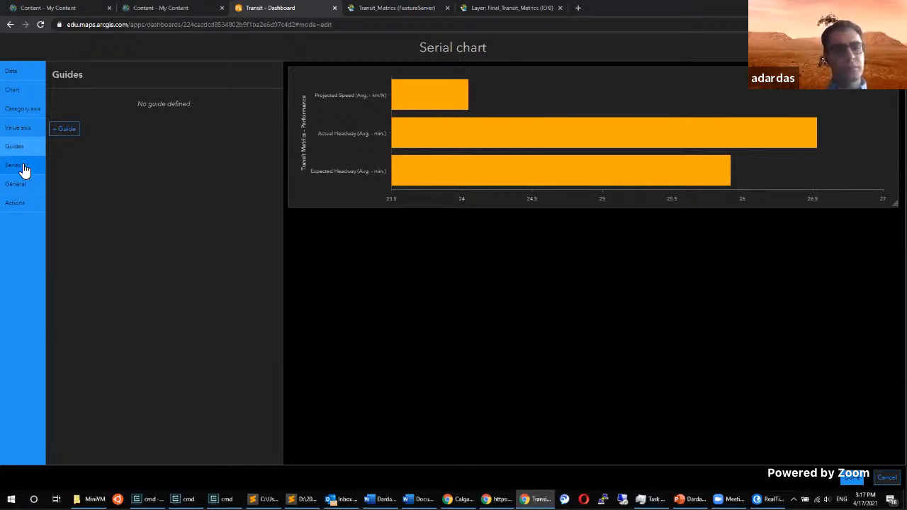
Color the serial chart's bars by category and set the Actual_Hea bar to purple.
left_click(25, 168)
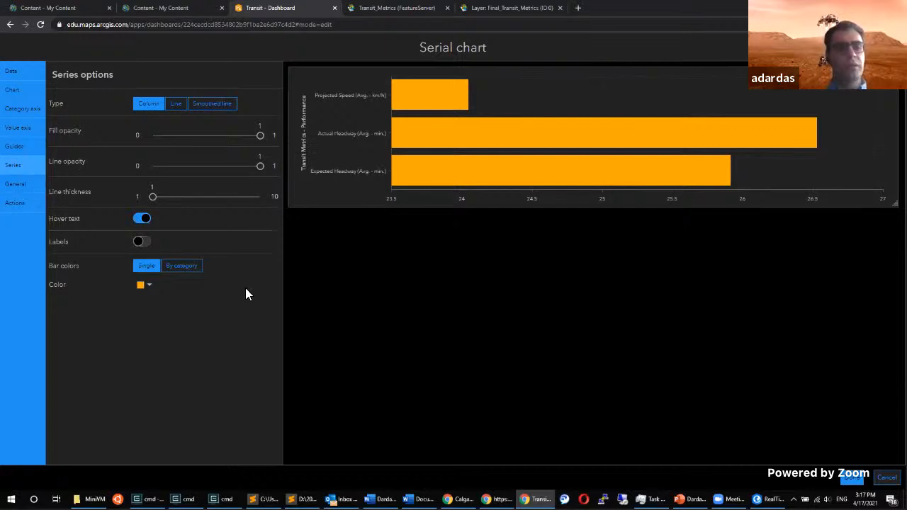
left_click(200, 269)
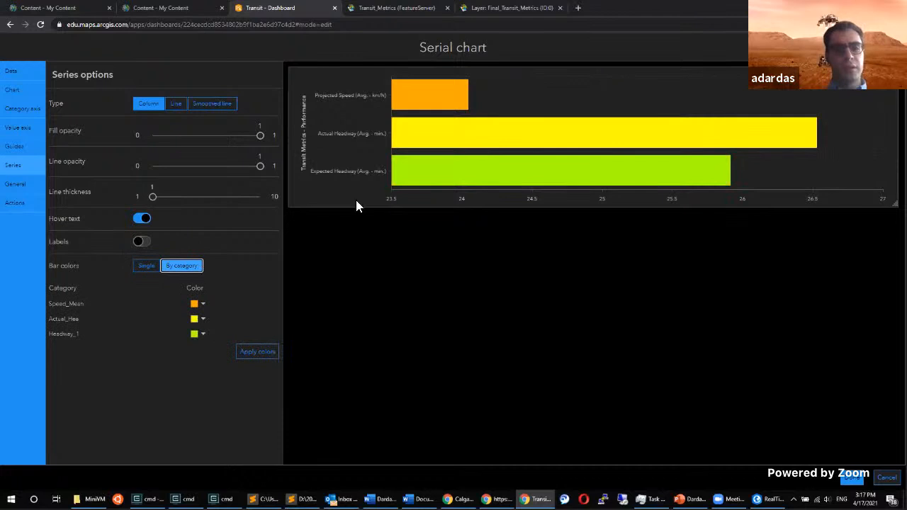
left_click(204, 319)
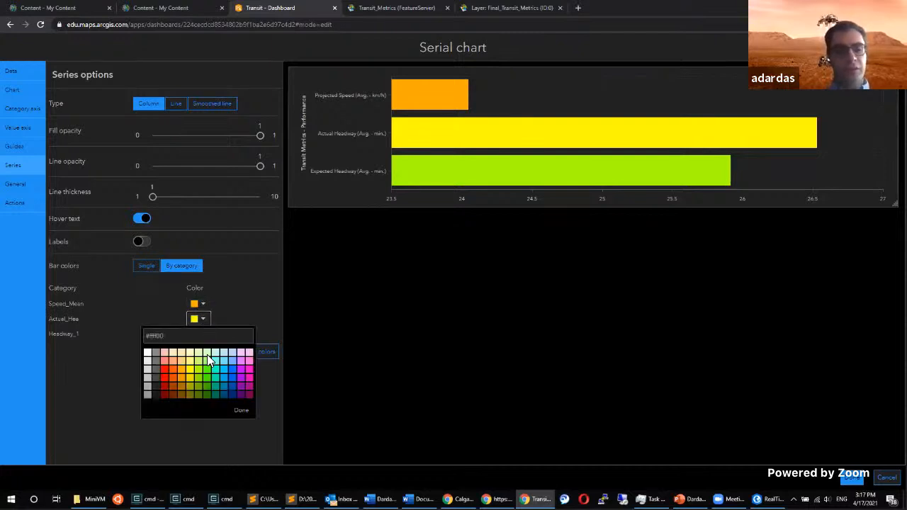
left_click(248, 377)
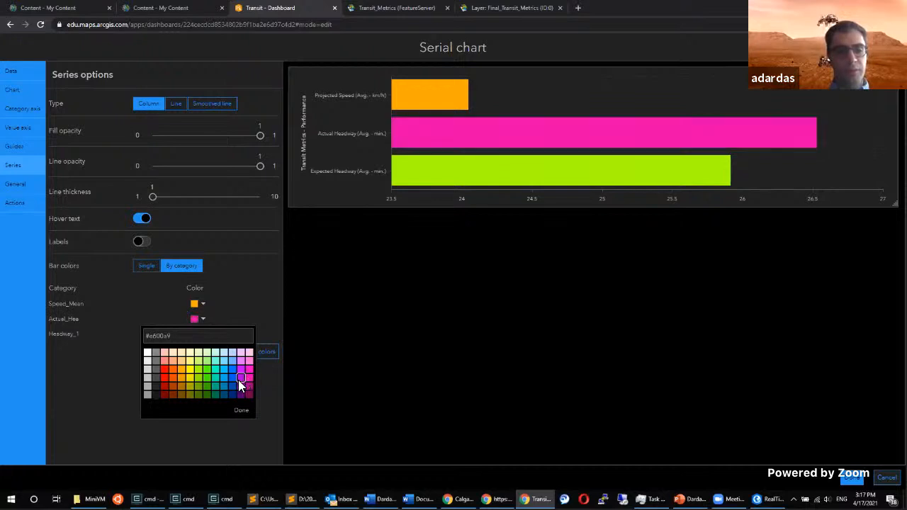
left_click(239, 385)
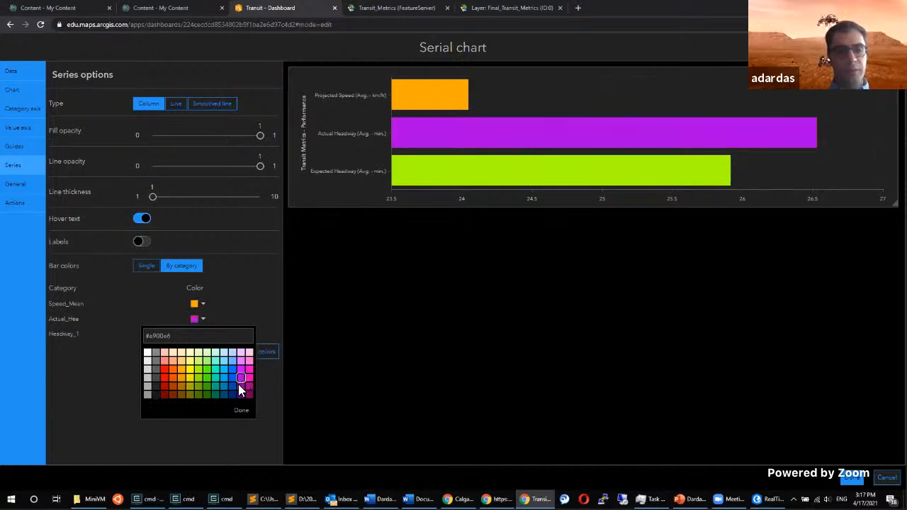
left_click(123, 357)
Set the Headway_1 bar's color to dark blue.
left_click(202, 333)
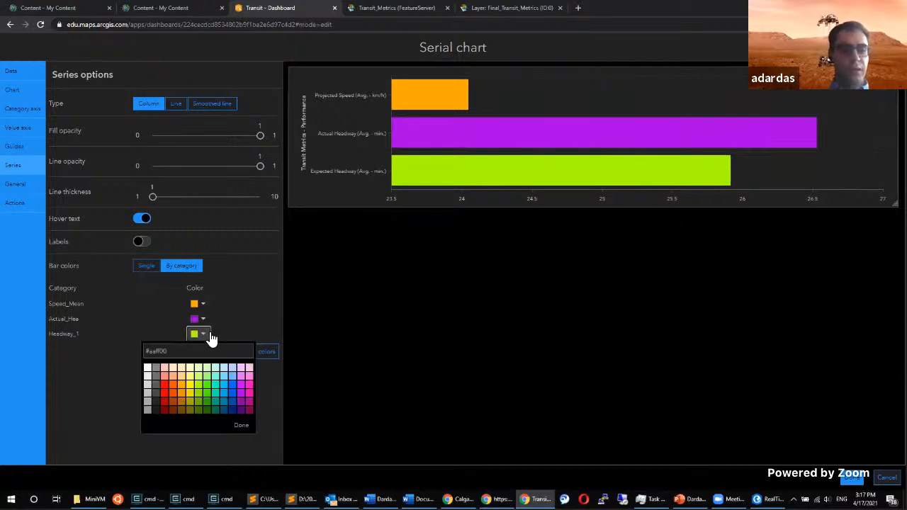
left_click(231, 399)
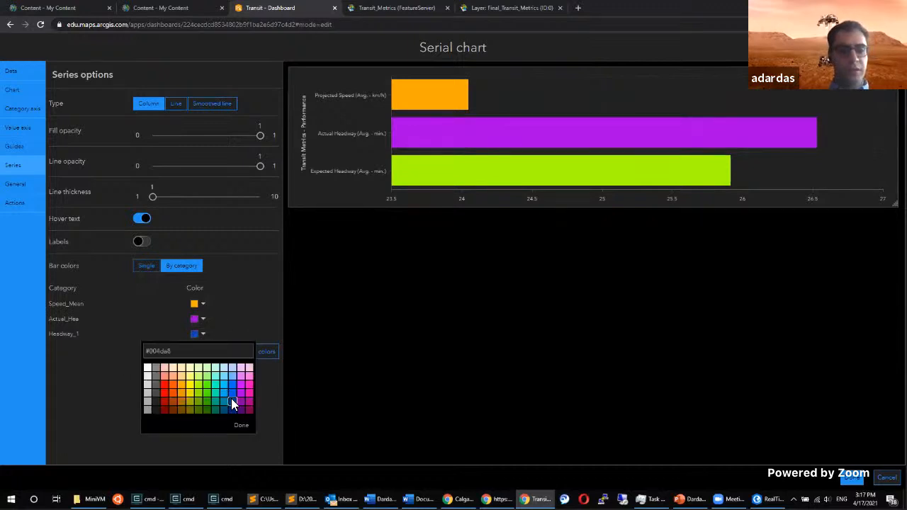
left_click(110, 401)
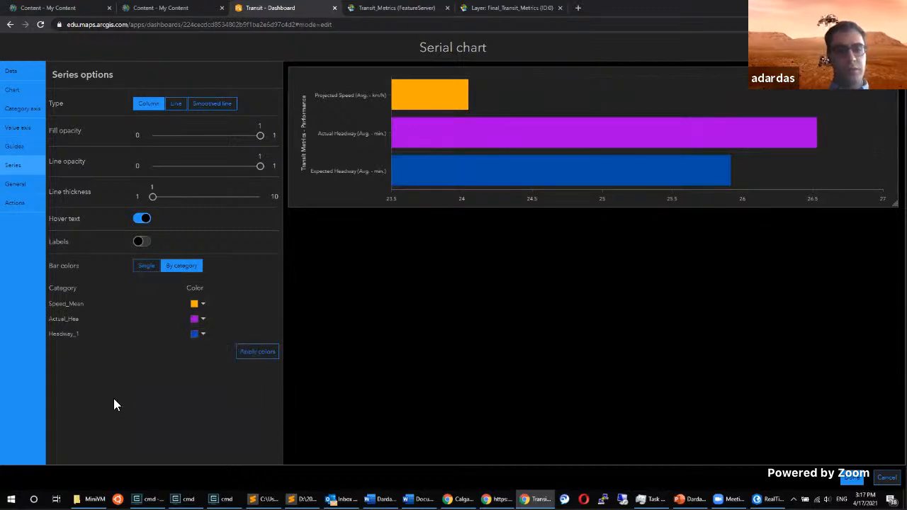
Rename the serial chart "Overall Metrics" and save its configuration to the dashboard.
left_click(16, 184)
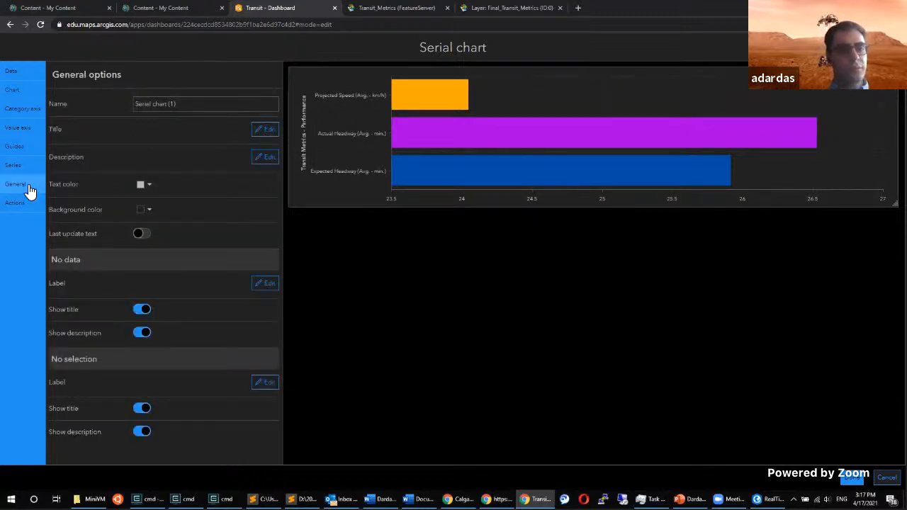
triple_click(217, 106)
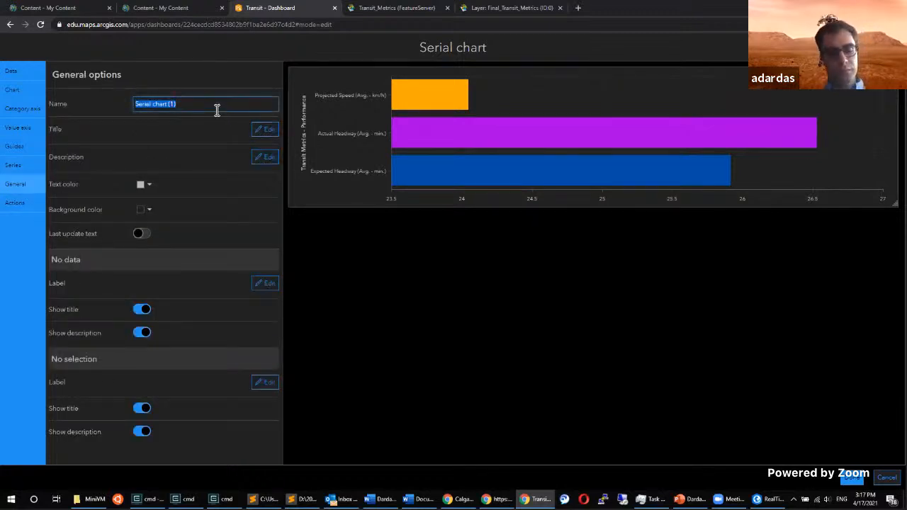
key("BackSpace")
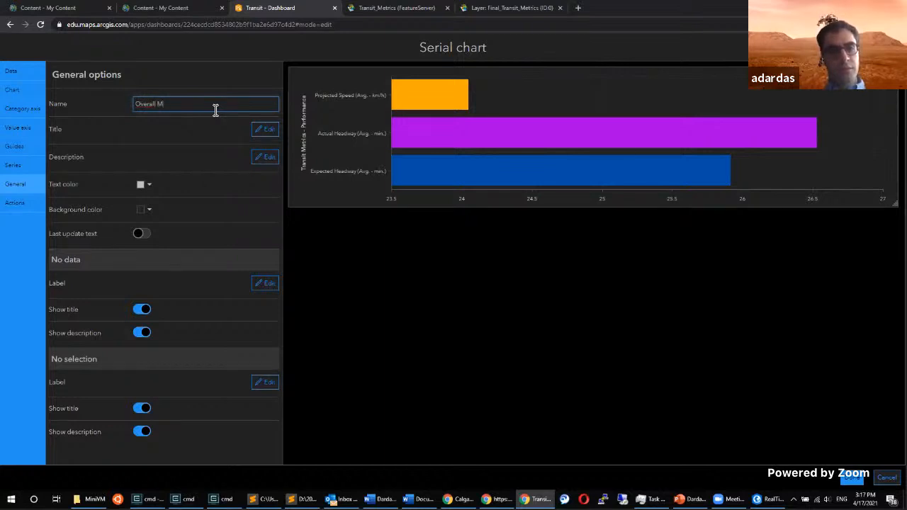
key("Tab")
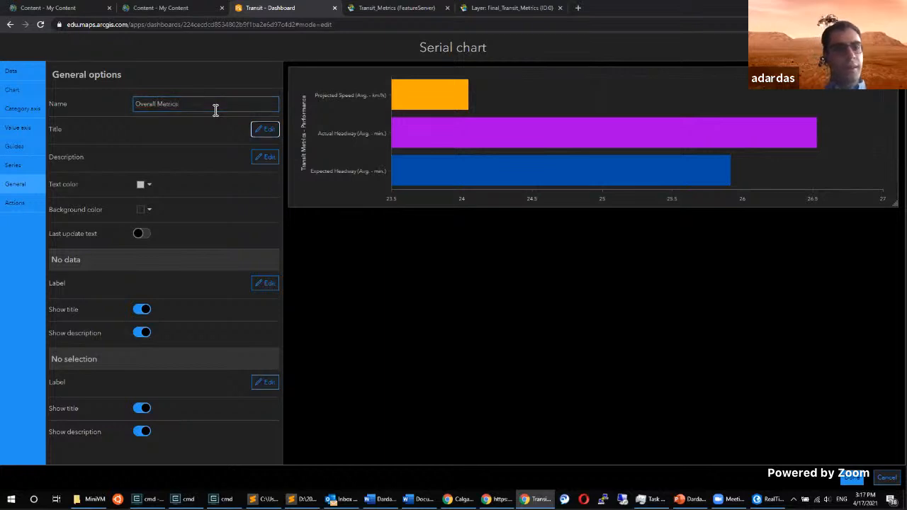
left_click(14, 205)
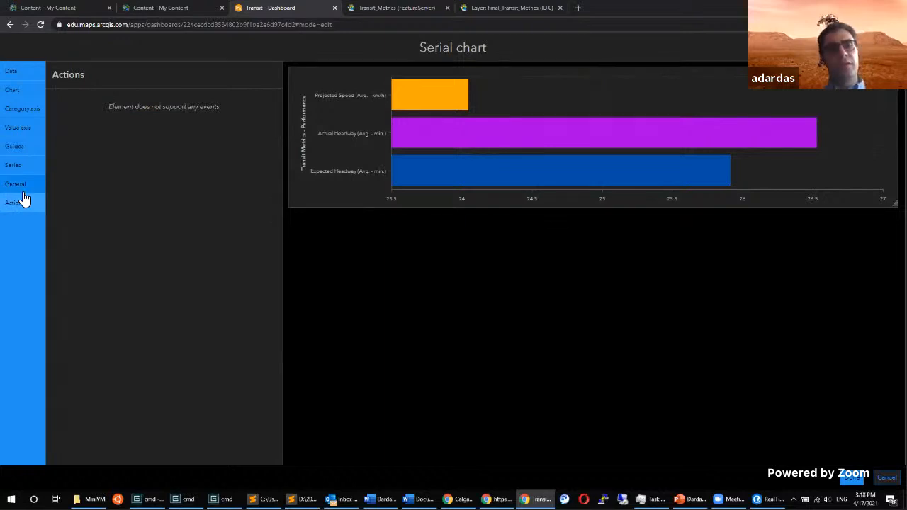
left_click(23, 190)
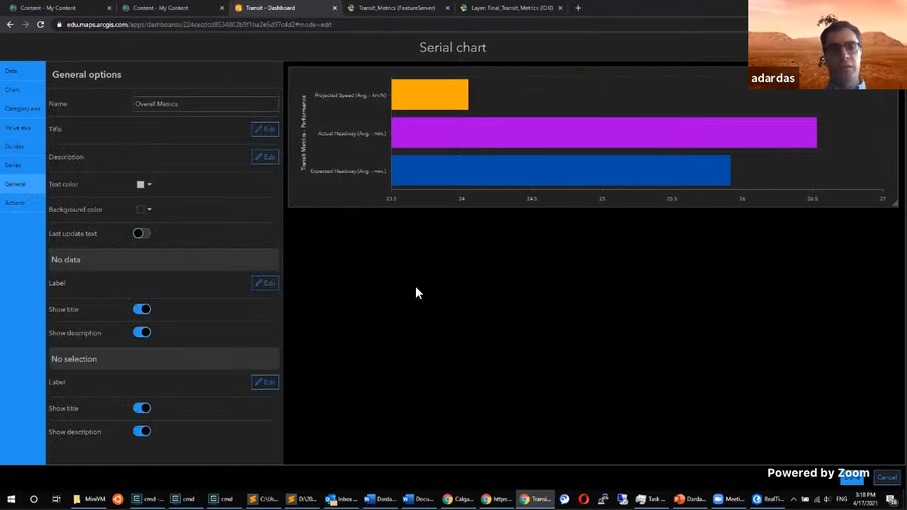
left_click(855, 479)
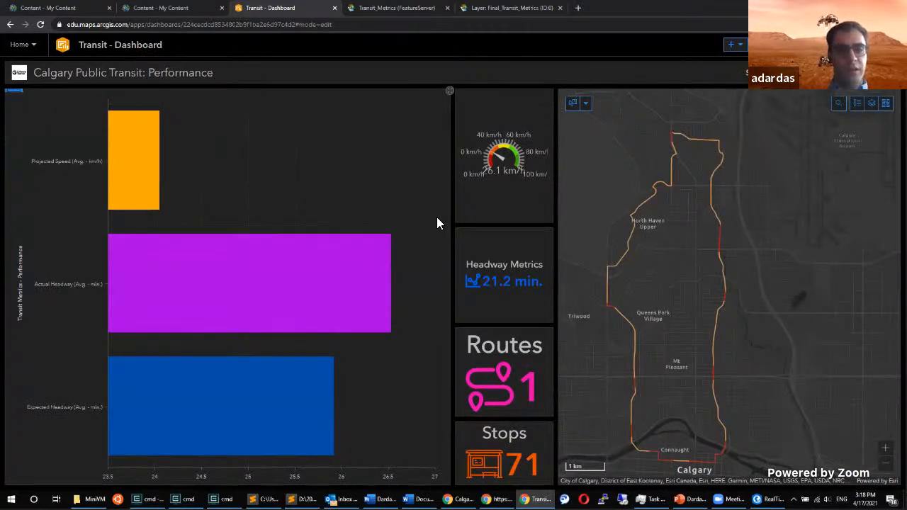
Dock the serial chart directly beneath the map, then slightly narrow the indicator column and make the Headway Metrics panel taller.
mouse_move(12, 95)
left_mouse_down()
mouse_move(311, 267)
mouse_move(452, 489)
left_mouse_up()
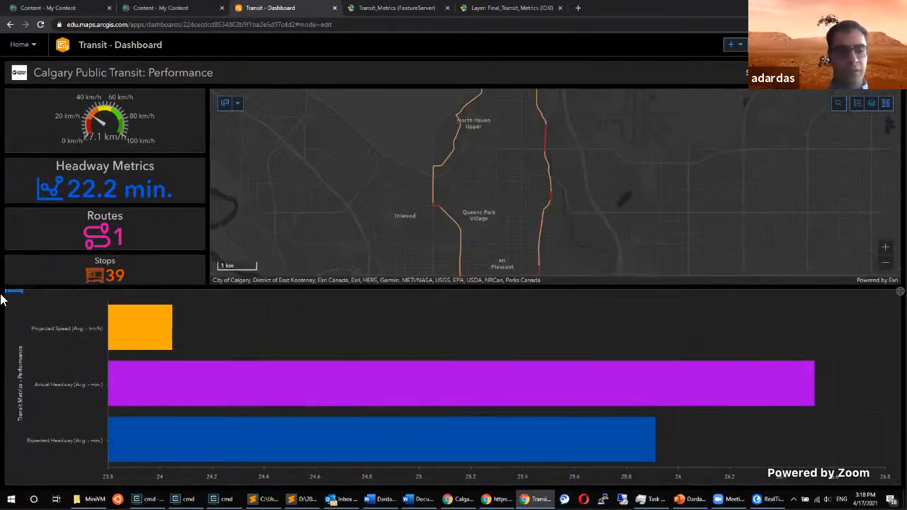
left_click_drag(13, 297, 485, 385)
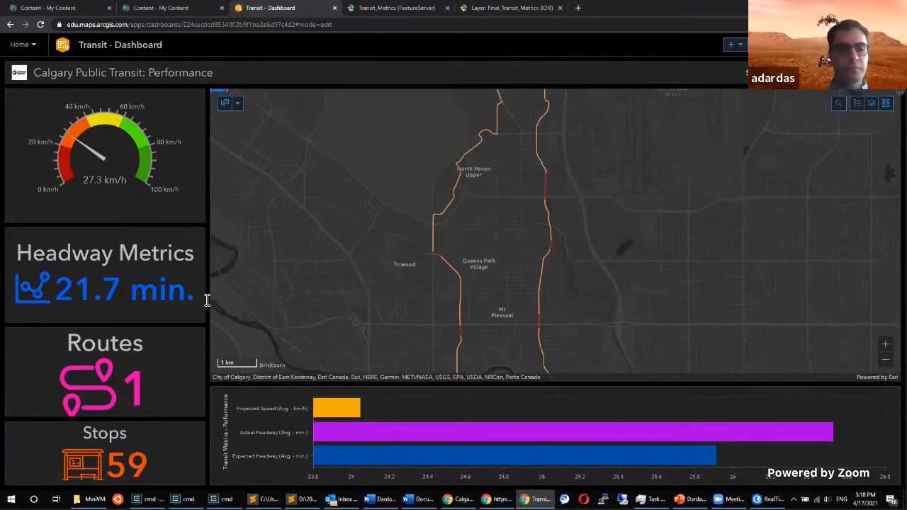
left_click_drag(209, 275, 196, 272)
left_click_drag(106, 326, 104, 337)
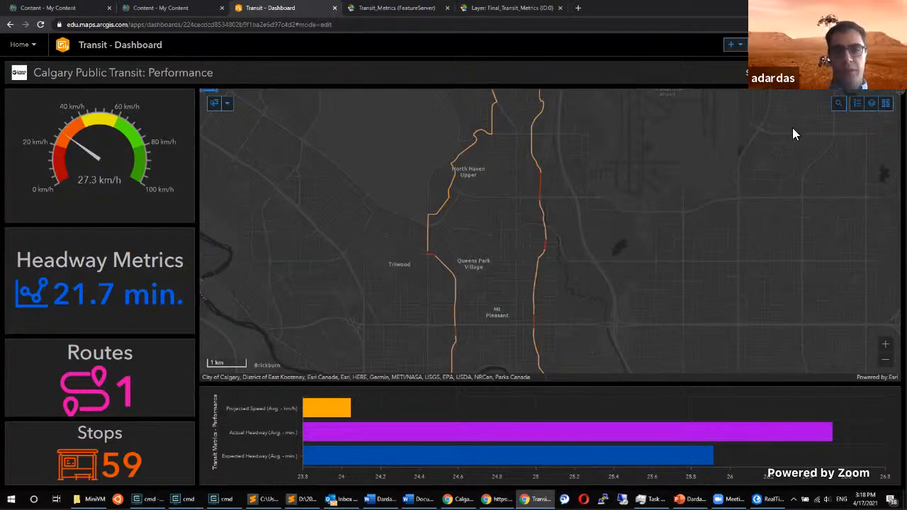
Reset the route selector to show all routes and frame the whole Calgary transit network on the map.
left_click(779, 72)
left_click(781, 115)
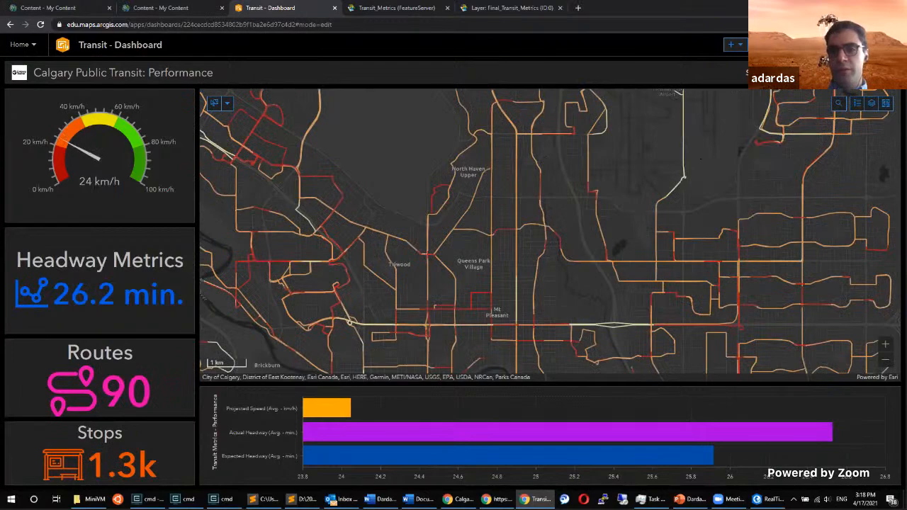
scroll(477, 207, "down", 2)
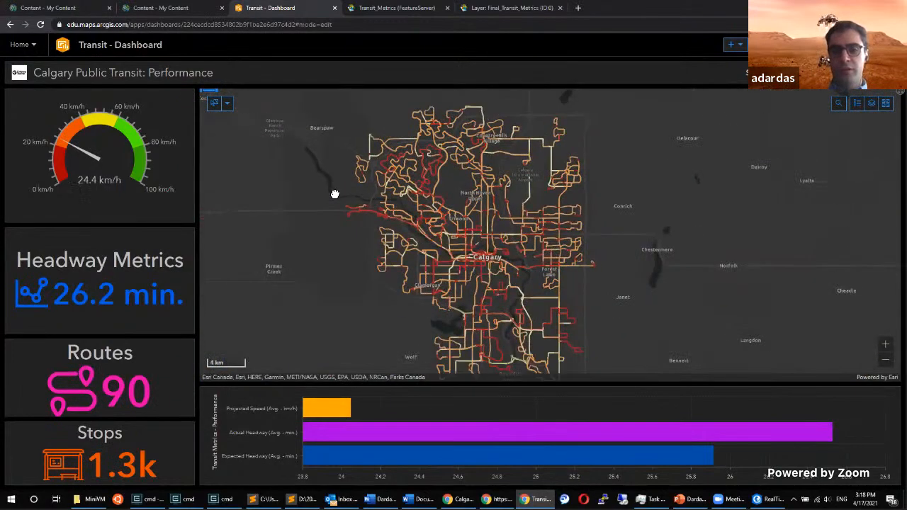
scroll(332, 194, "down", 2)
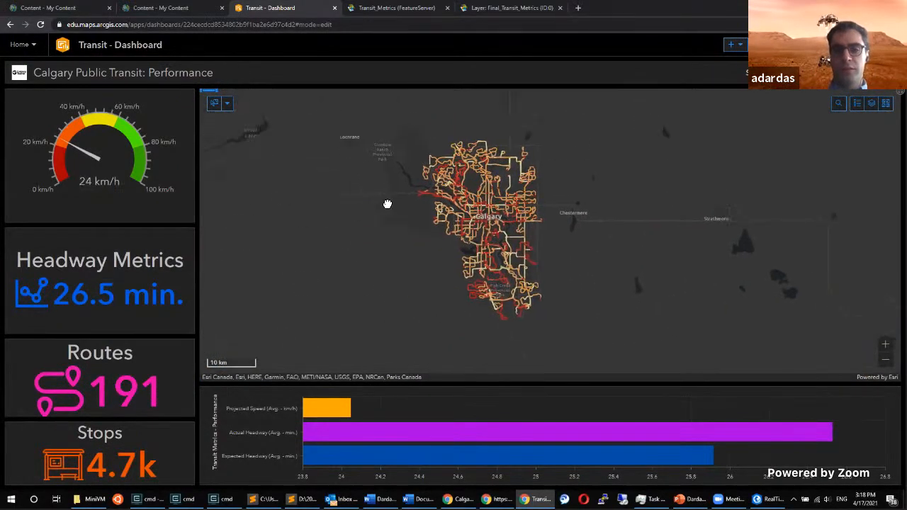
left_click_drag(388, 204, 391, 207)
scroll(413, 214, "up", 2)
left_click_drag(473, 248, 391, 174)
scroll(390, 170, "down", 1)
scroll(435, 196, "up", 1)
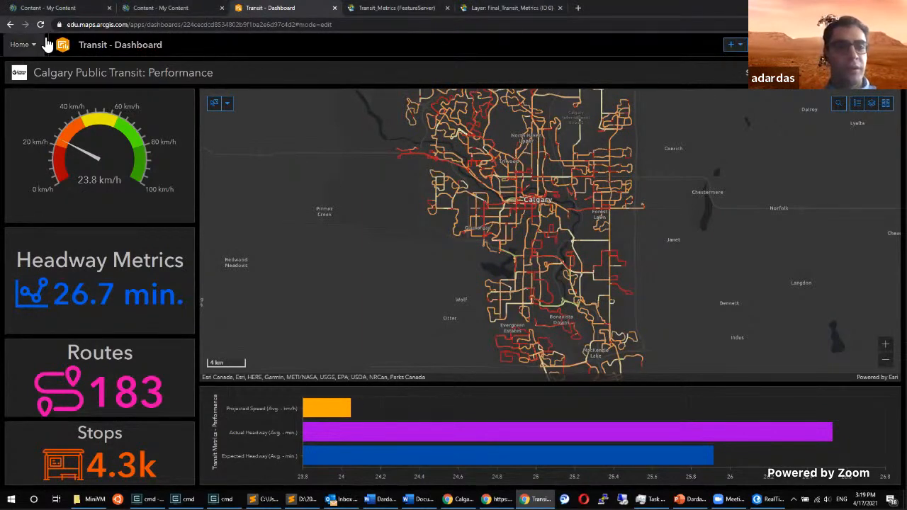
Go to the ArcGIS content page and open a new blank map in Map Viewer Classic.
left_click(20, 43)
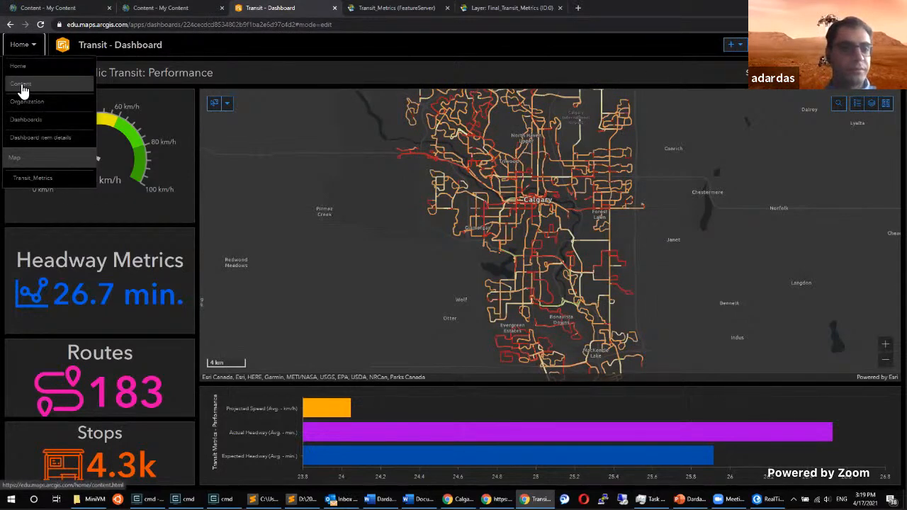
left_click(21, 86)
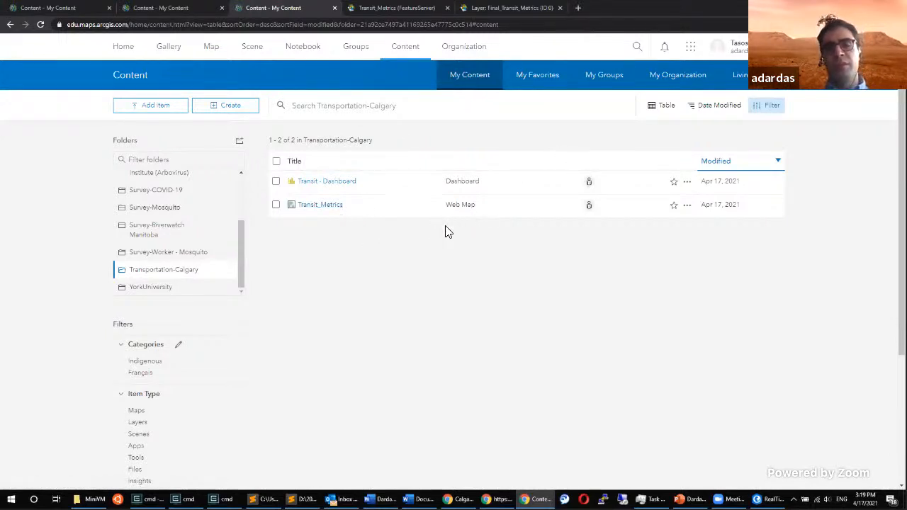
left_click(690, 51)
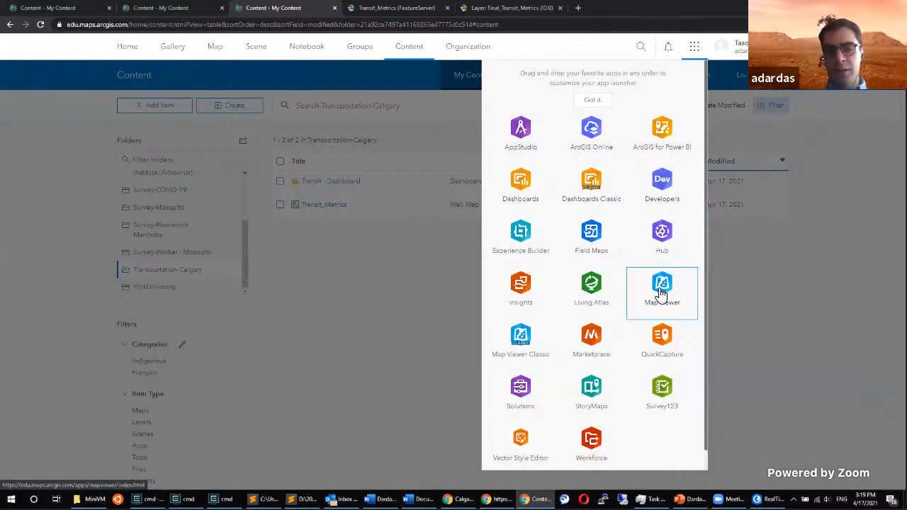
left_click(520, 353)
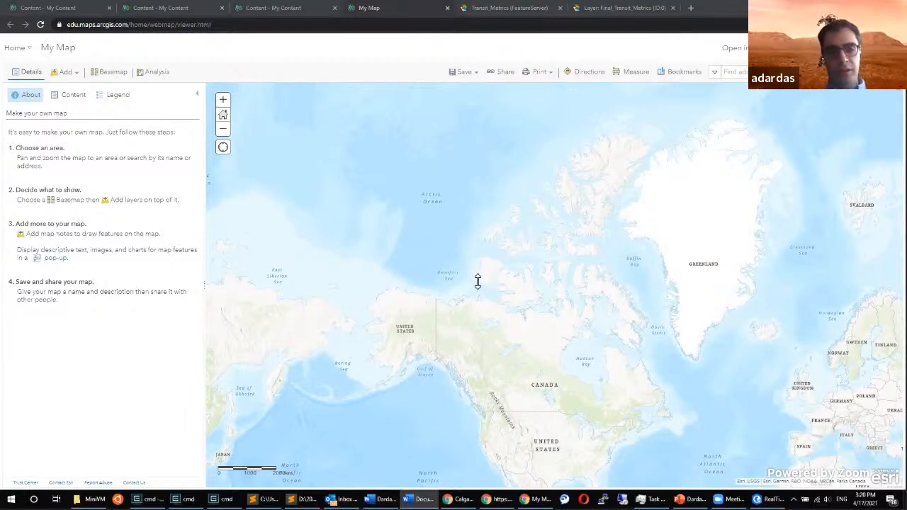
Switch to the Animated_Routes service page and examine the Final_Animation_Routes layer's field list, including Veh_Path, StpSeq and StopID.
key("alt+Tab")
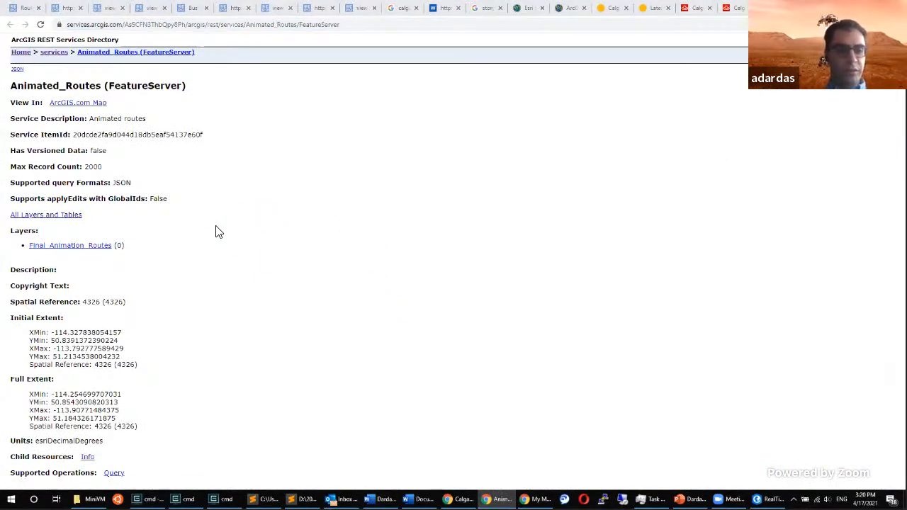
left_click(48, 248)
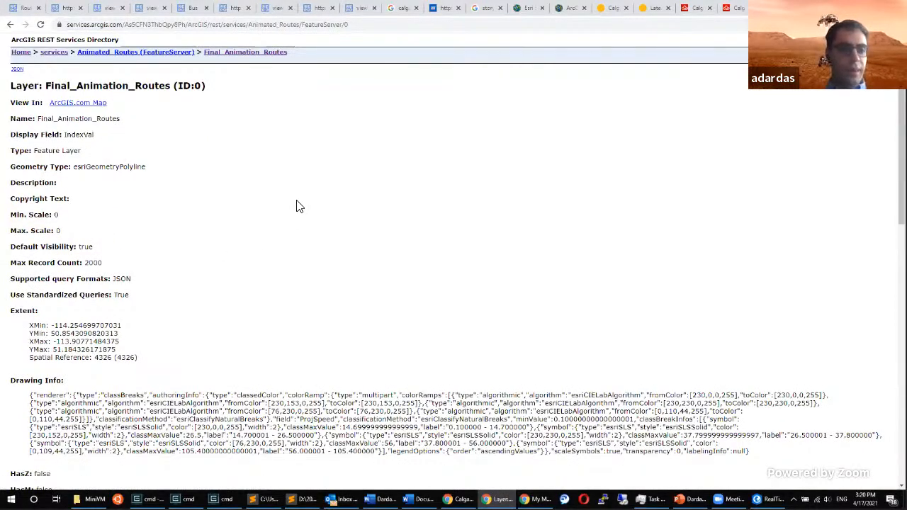
scroll(297, 205, "down", 4)
scroll(297, 205, "down", 5)
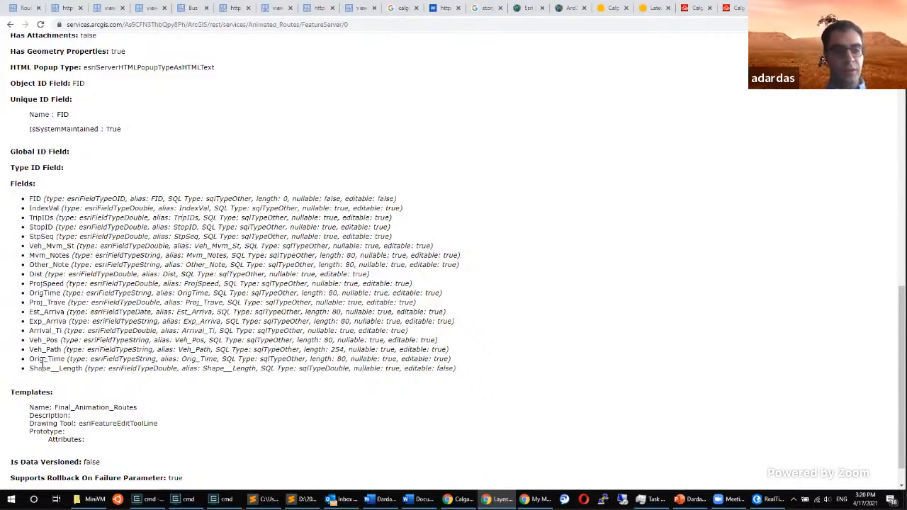
left_click_drag(102, 350, 316, 351)
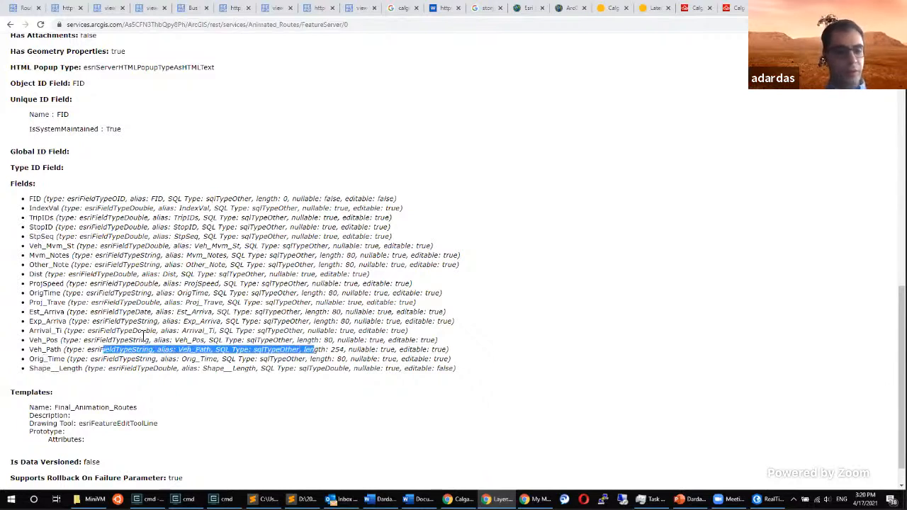
left_click(111, 327)
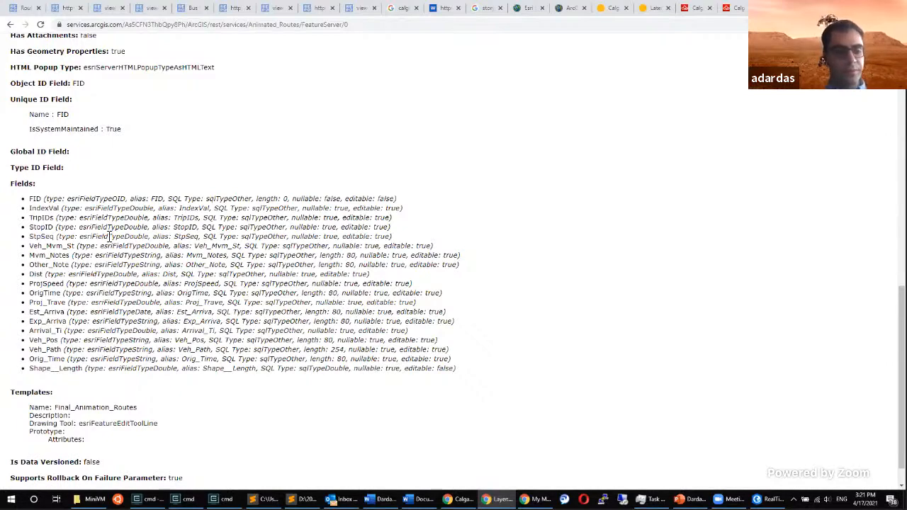
scroll(110, 236, "down", 1)
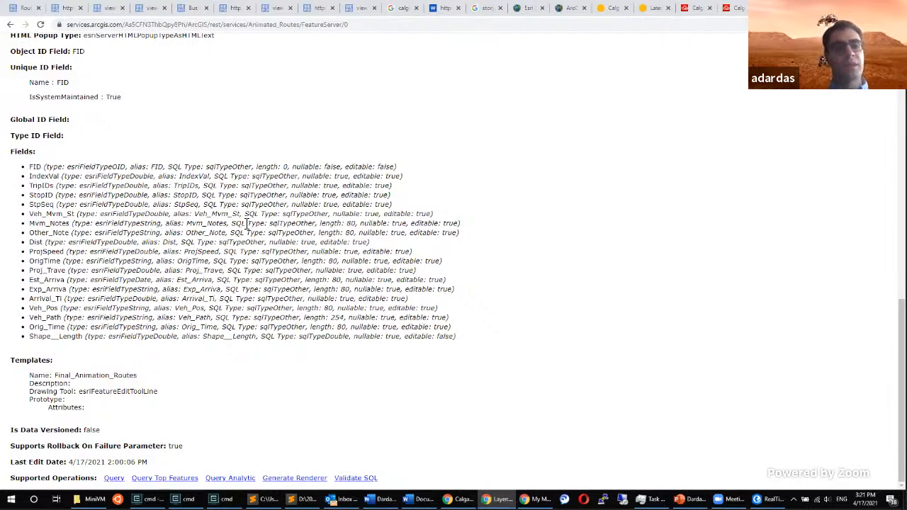
double_click(43, 206)
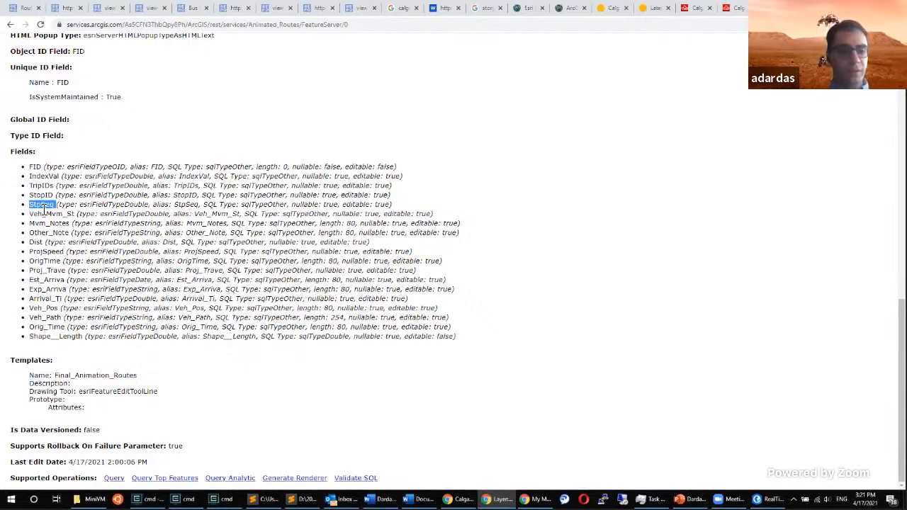
double_click(43, 195)
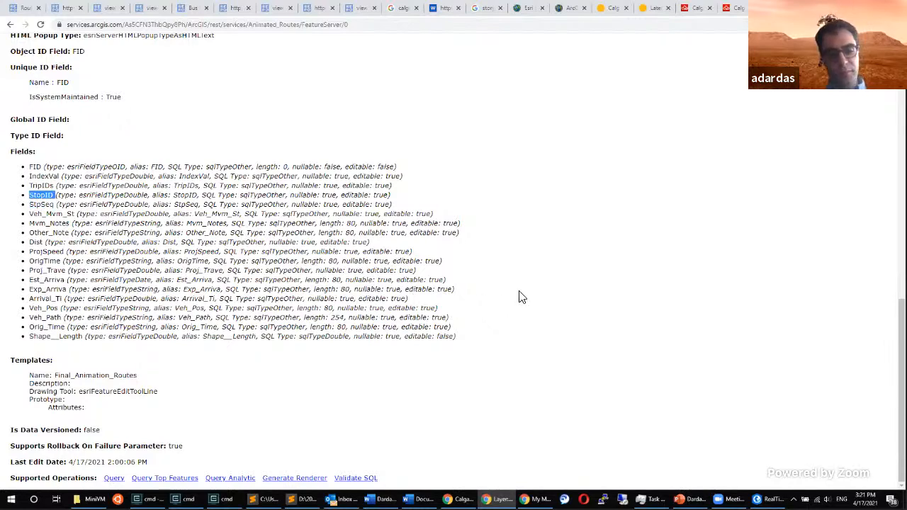
scroll(581, 276, "up", 5)
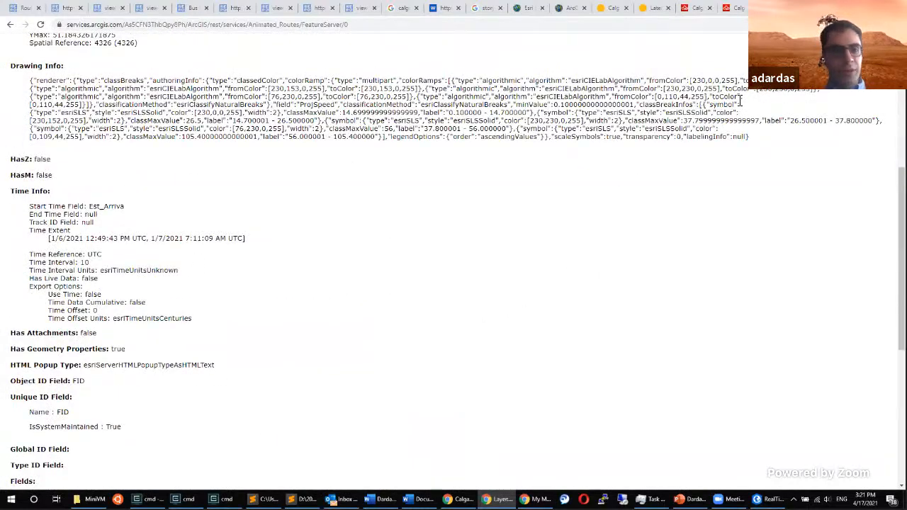
Back in the new map, add the Animated_Routes FeatureServer from its URL as an ArcGIS Server web service layer.
key("alt+Tab")
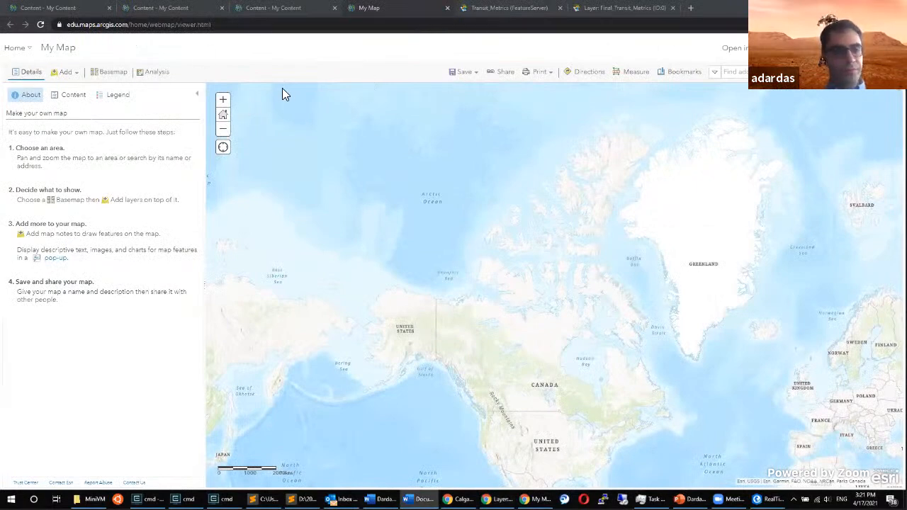
left_click(71, 76)
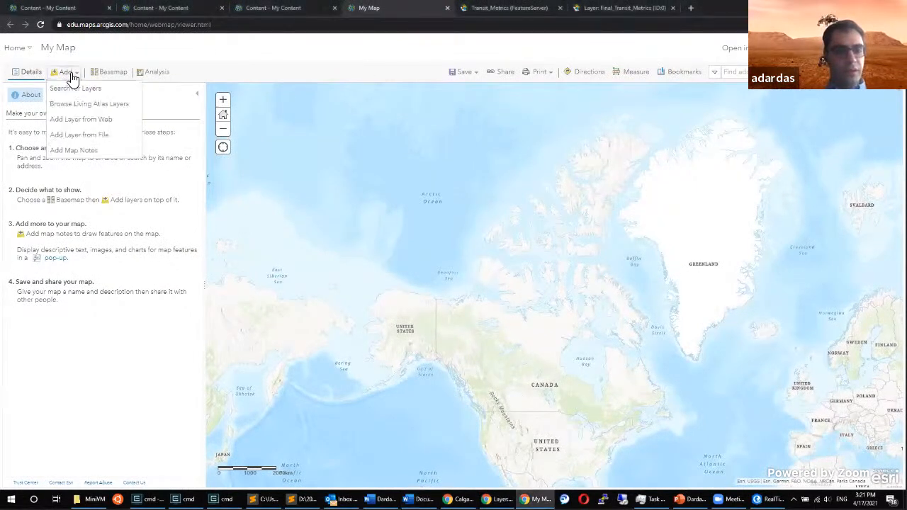
left_click(121, 119)
left_click(400, 261)
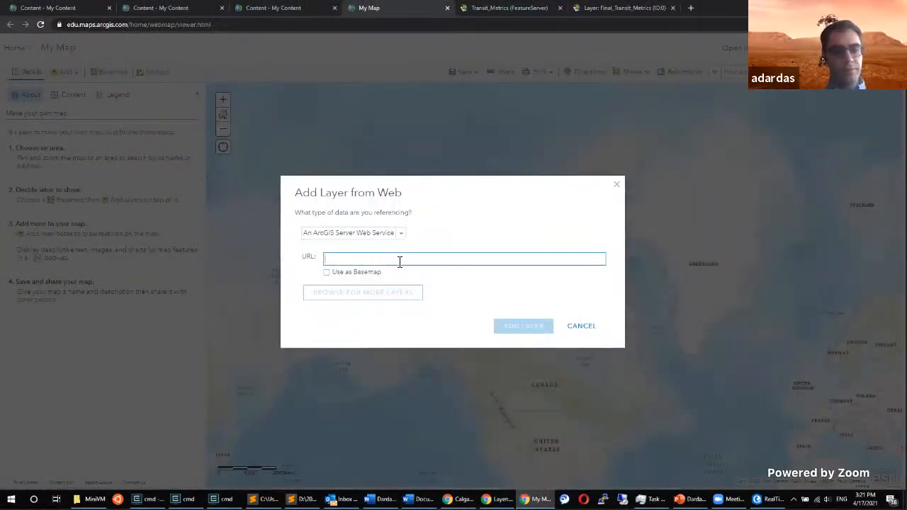
key("ctrl+v")
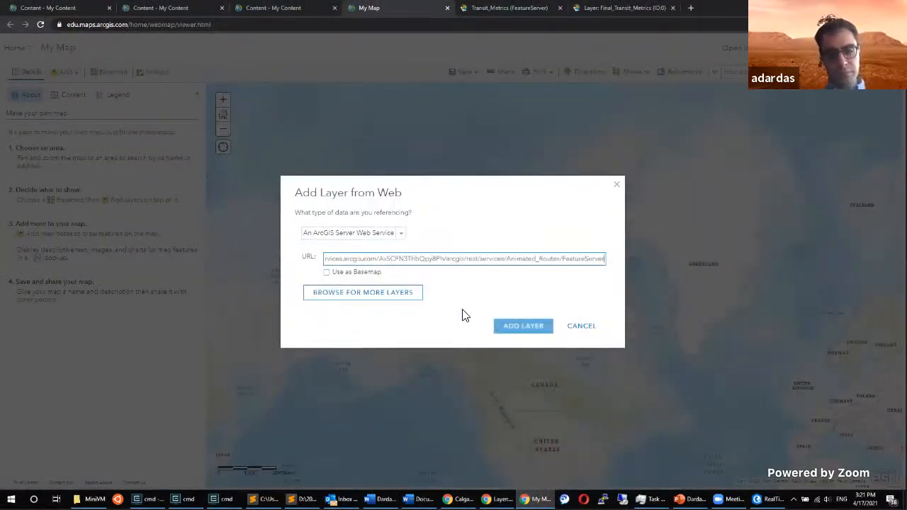
left_click(526, 331)
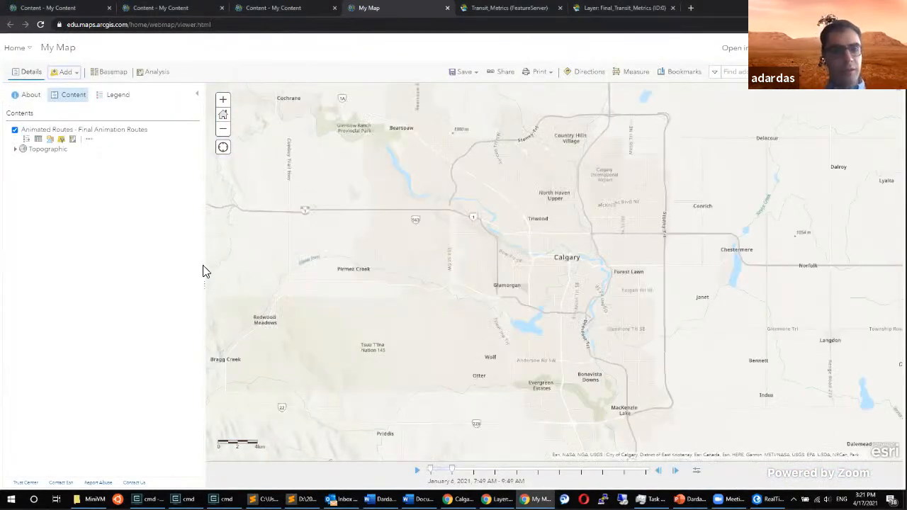
Browse the layers available under My Content and the Living Atlas, then return to the map's contents list.
left_click(62, 76)
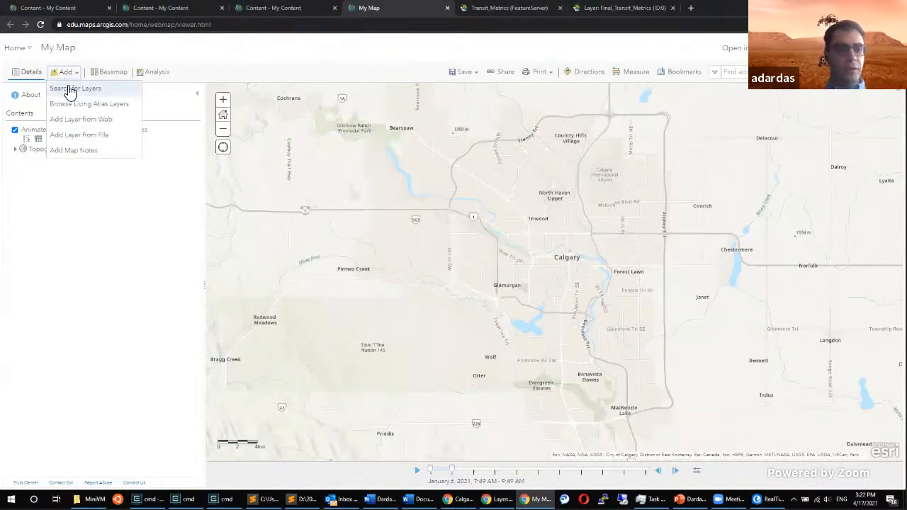
left_click(66, 89)
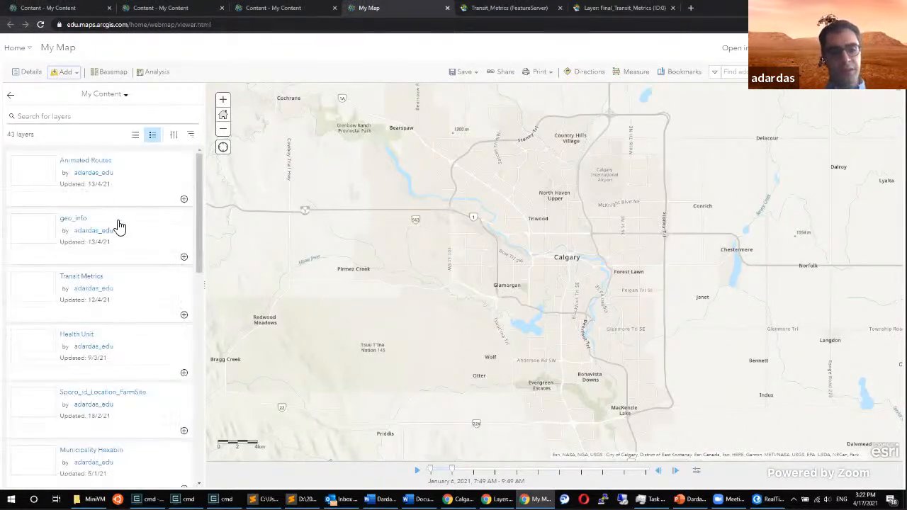
scroll(117, 229, "down", 3)
scroll(119, 230, "up", 3)
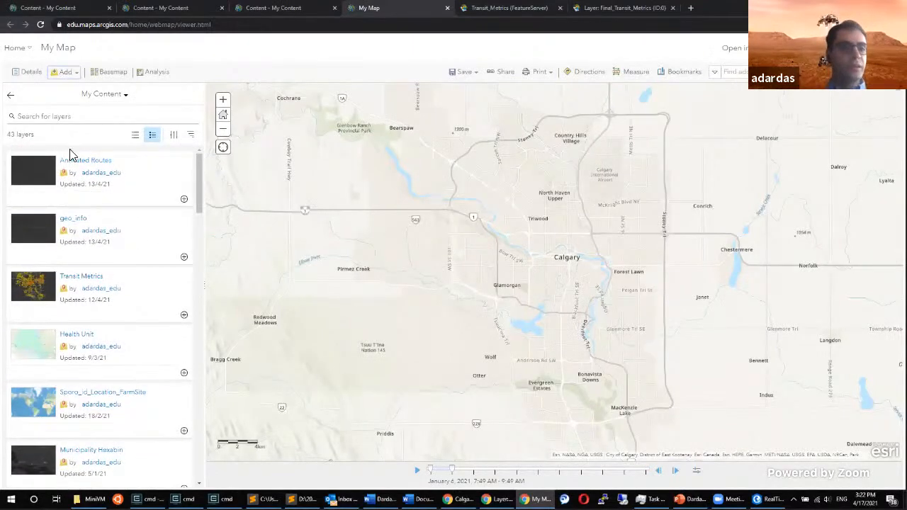
left_click(67, 73)
left_click(72, 88)
left_click(106, 94)
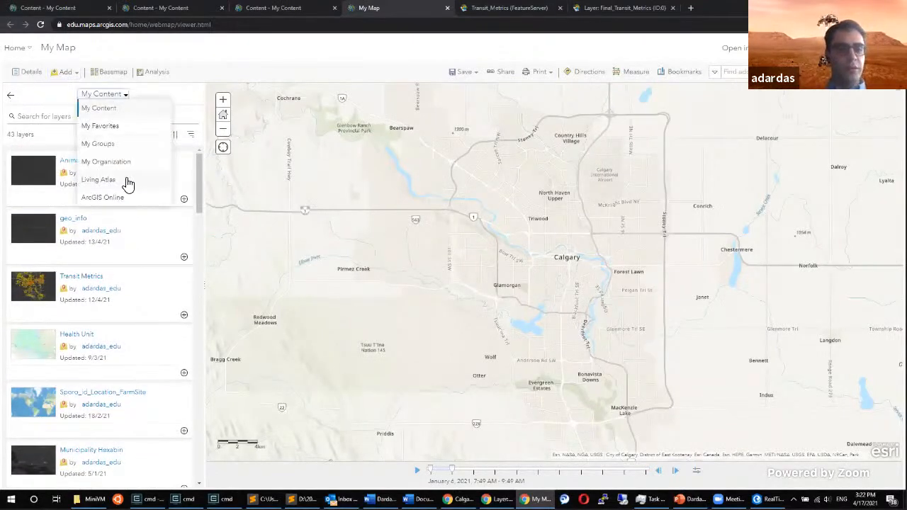
left_click(100, 180)
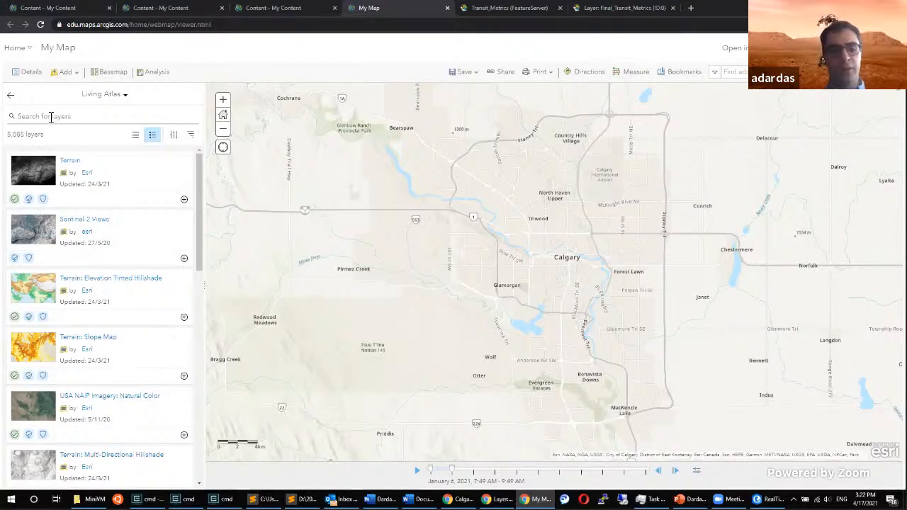
left_click(11, 96)
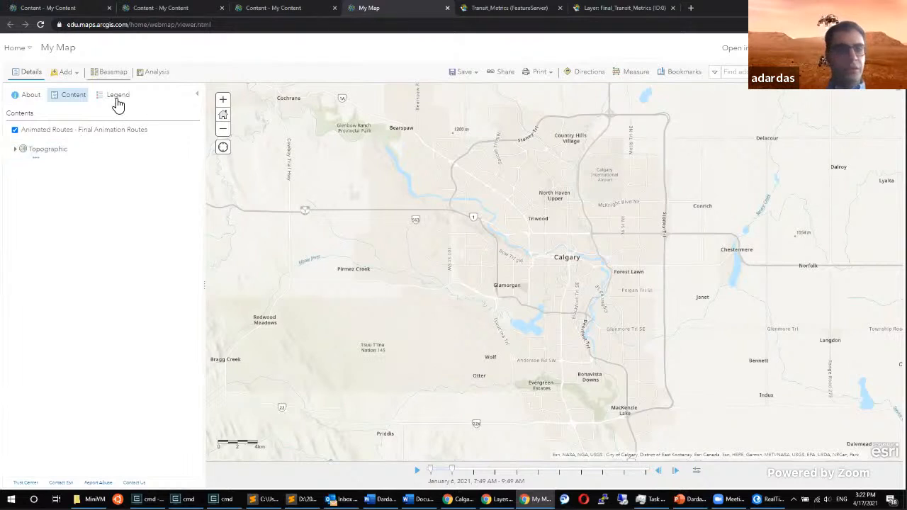
Change the basemap to Dark Gray Canvas and centre the map around Calgary.
left_click(112, 72)
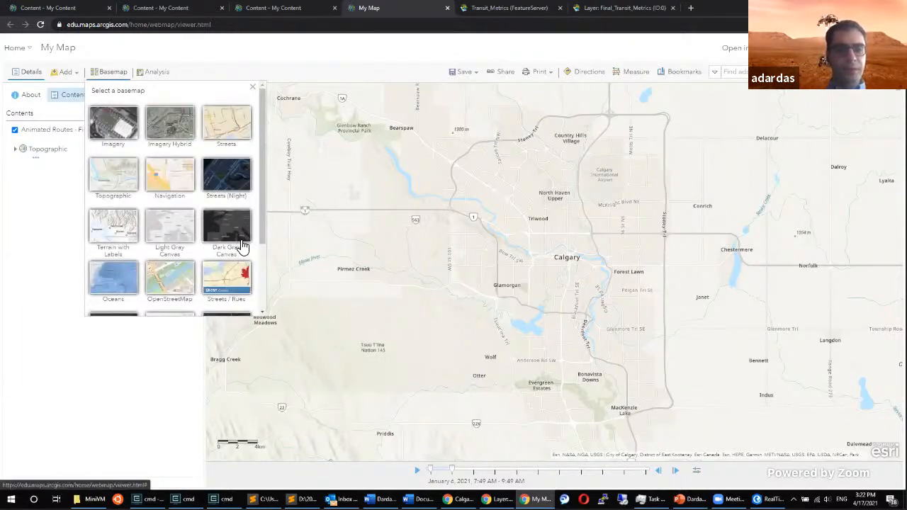
left_click(234, 238)
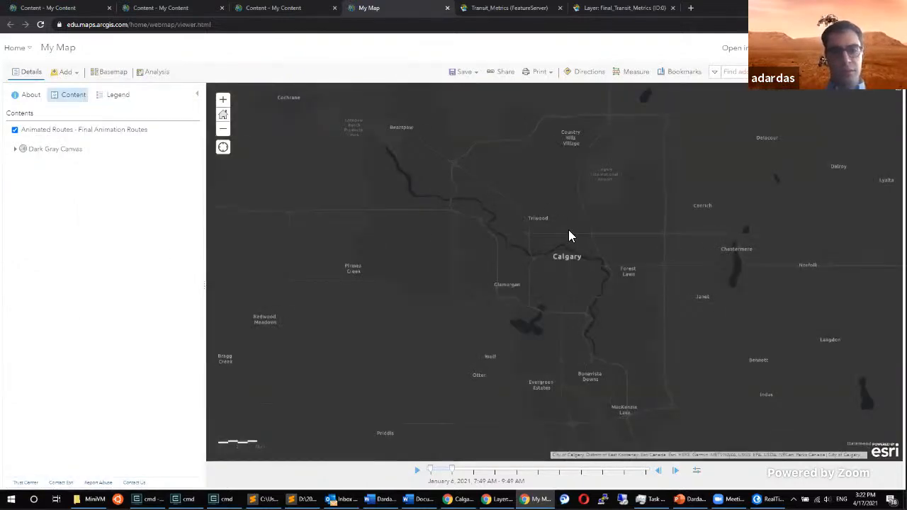
left_click_drag(569, 235, 550, 243)
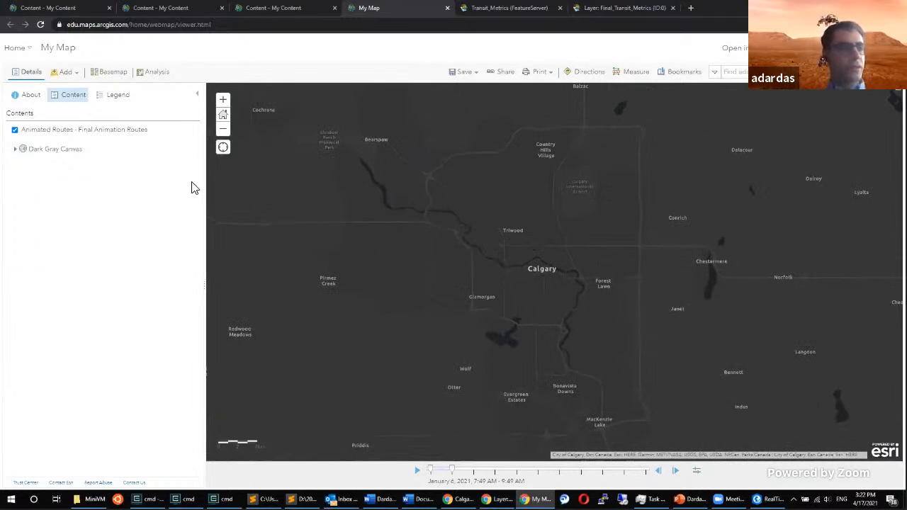
Open the Counts and Amounts (Color) style options for ProjSpeed on the Animated Routes layer and set the upper limit to 100.
mouse_move(95, 127)
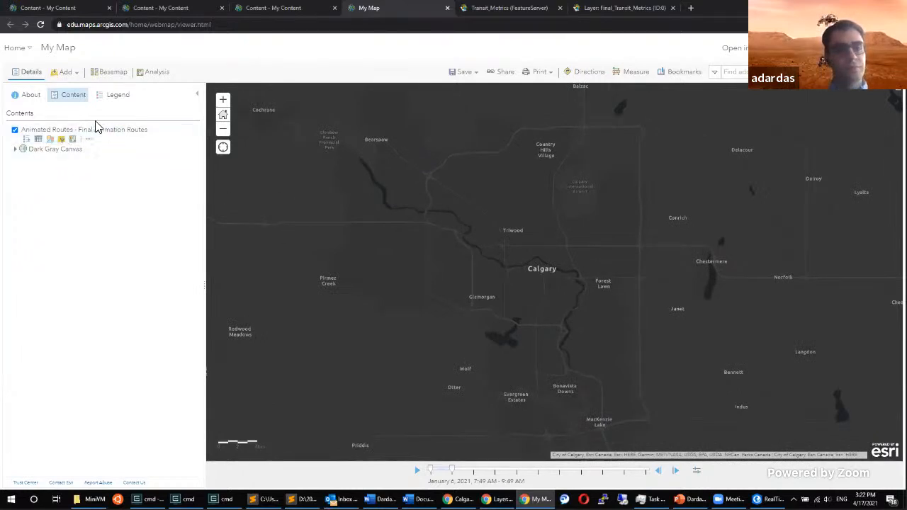
left_click(52, 140)
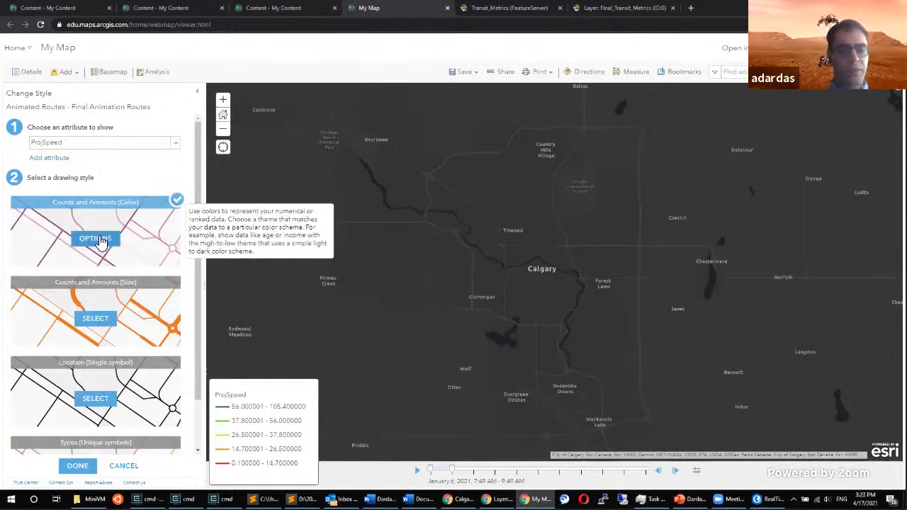
left_click(99, 240)
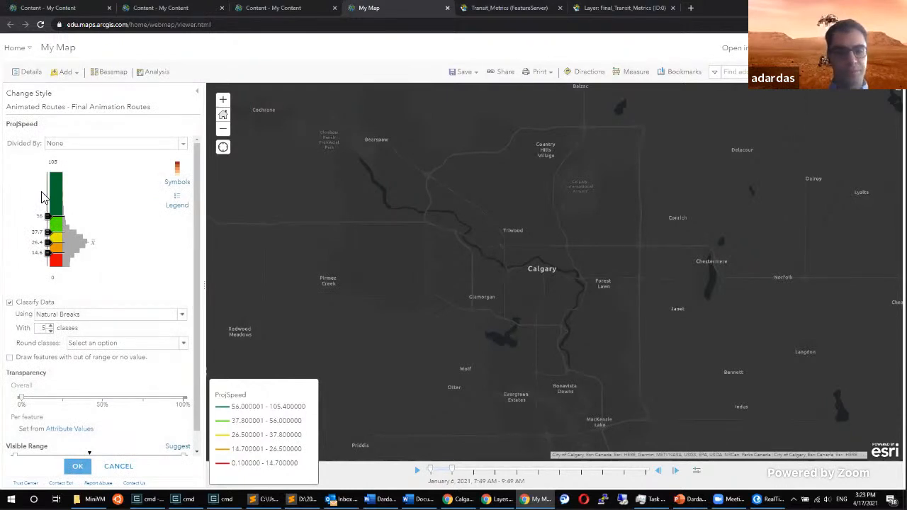
left_click(40, 219)
left_click(55, 165)
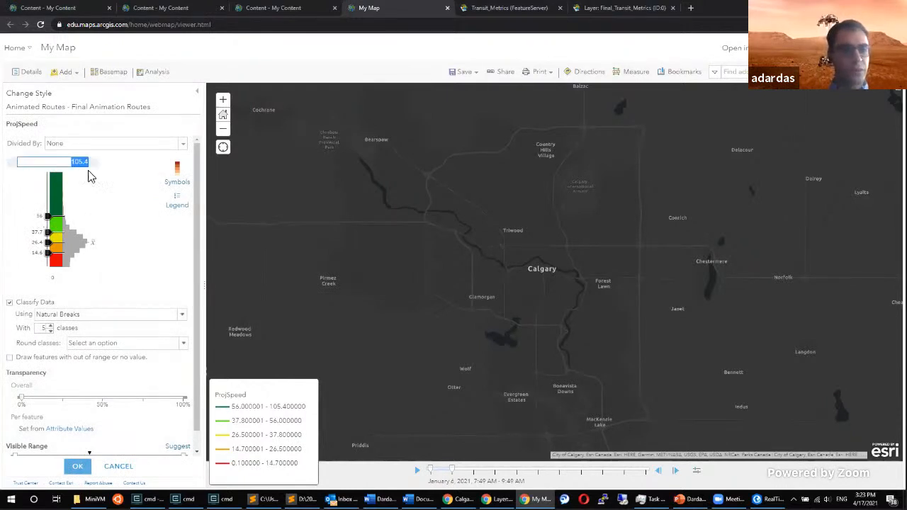
type("100")
key("Return")
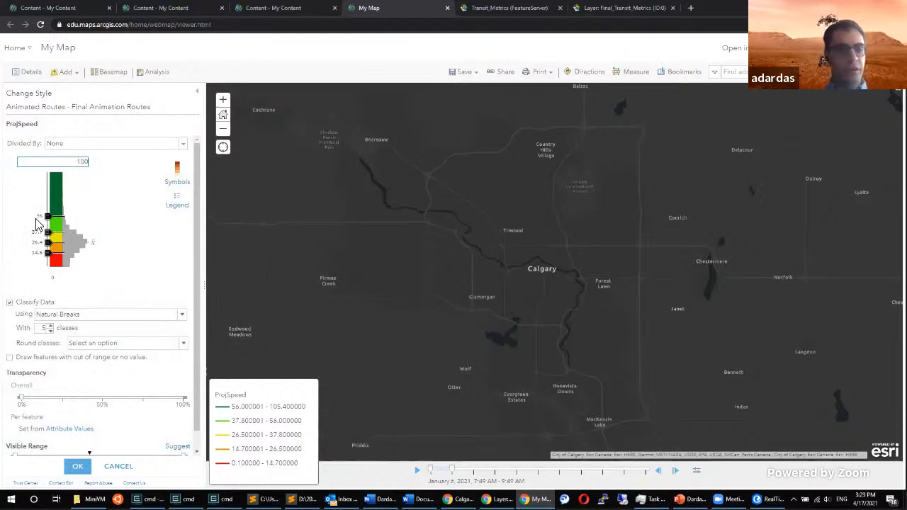
Set the two highest ProjSpeed class breaks to 80 and 60.
left_click(94, 321)
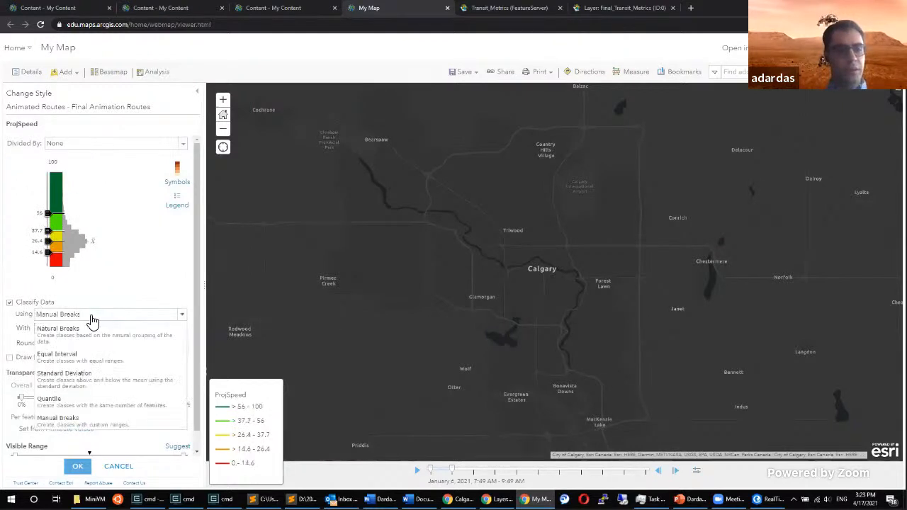
left_click(37, 216)
left_click(39, 216)
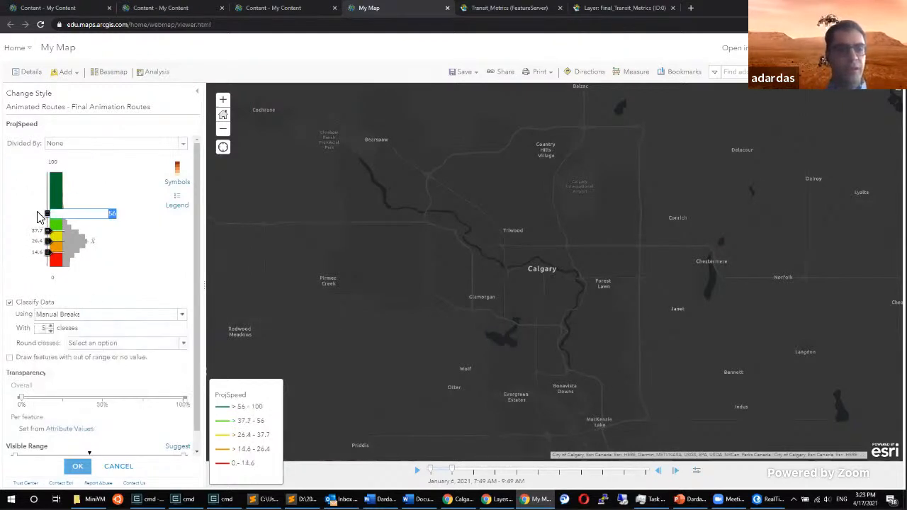
key("Return")
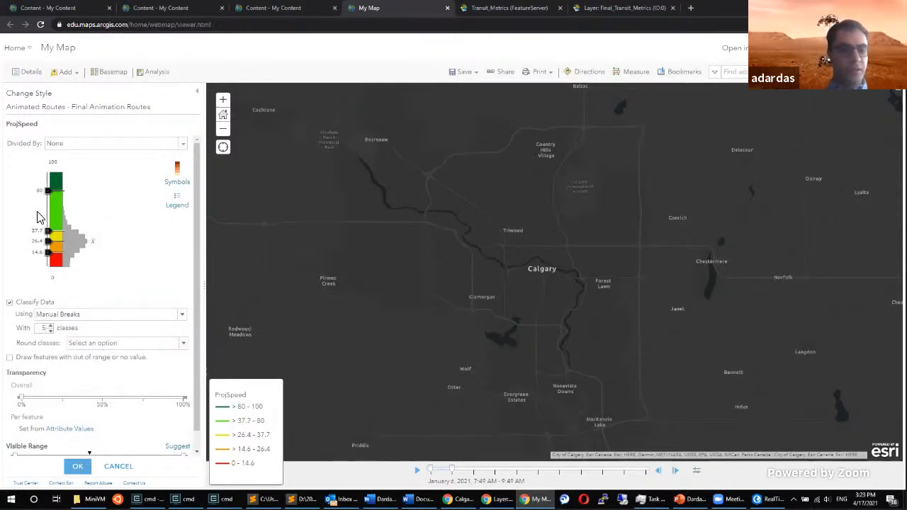
left_click(36, 230)
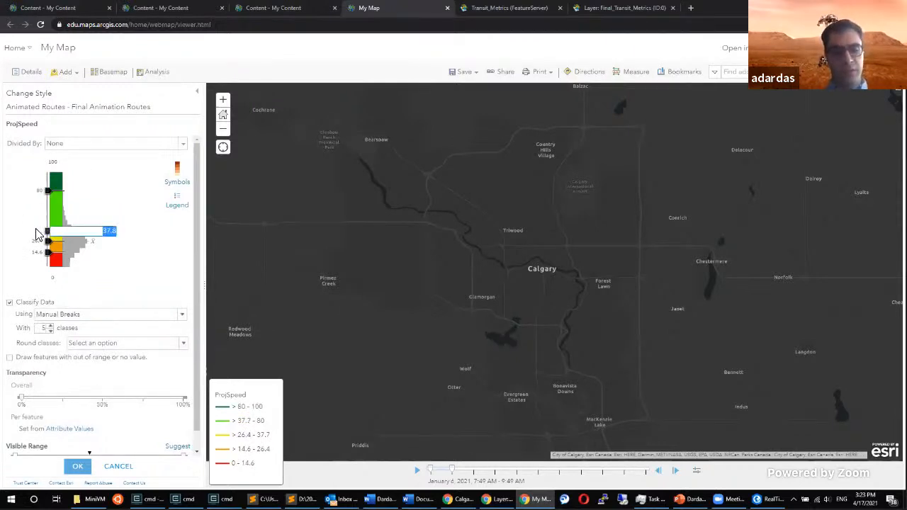
type("60")
key("Return")
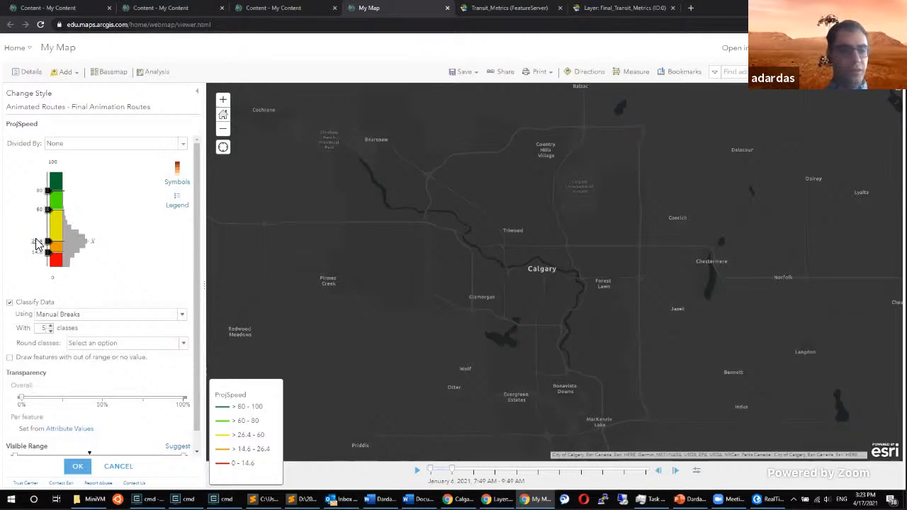
Set the two lowest ProjSpeed class breaks to 40 and 20, and apply the layer style.
left_click(36, 244)
type("40")
key("Return")
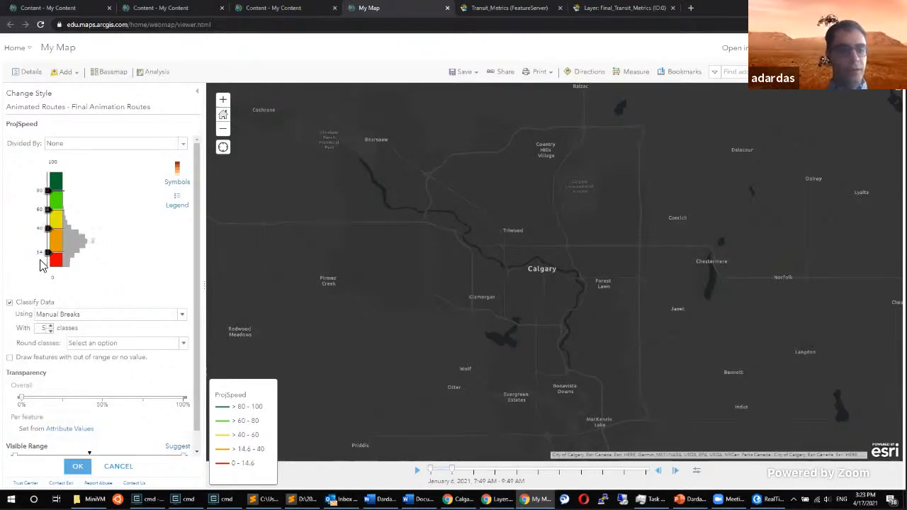
left_click(43, 254)
type("20")
key("Return")
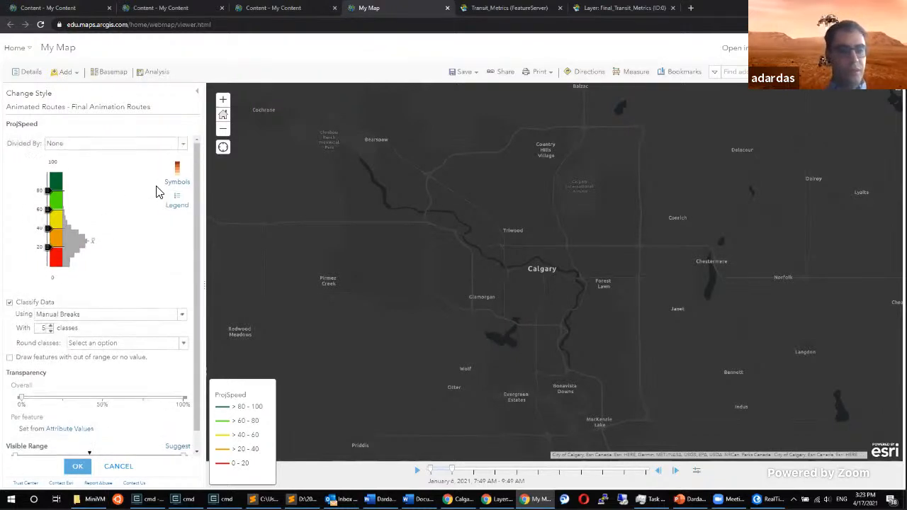
left_click(77, 466)
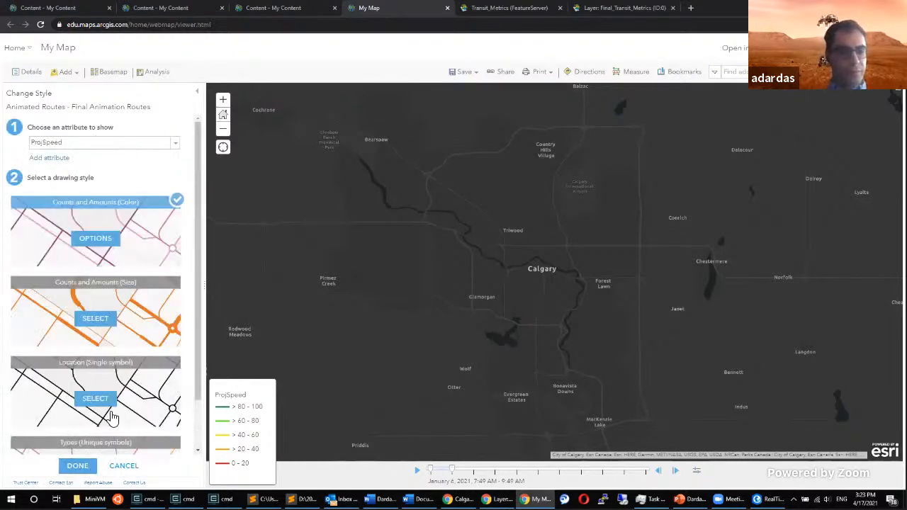
left_click(77, 466)
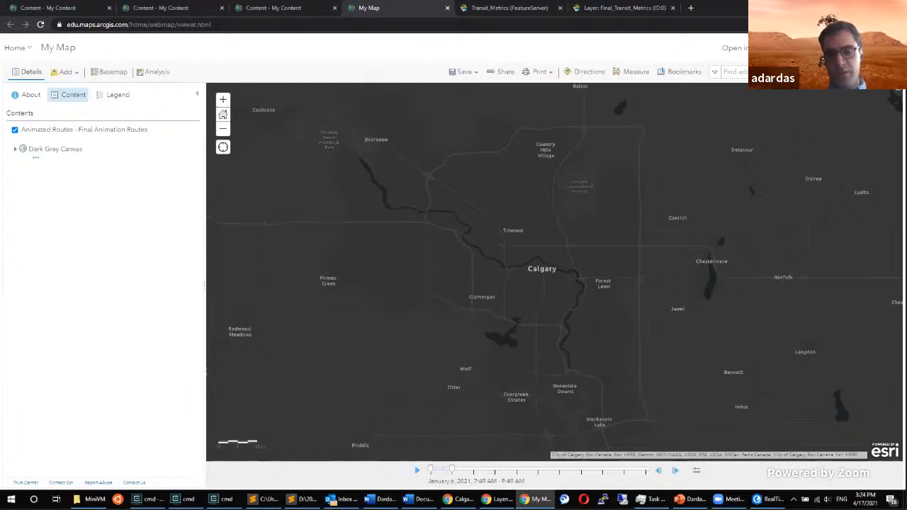
In the advanced time settings, set the animation's start time to 1:25 PM on 6/1/2021.
left_click(696, 472)
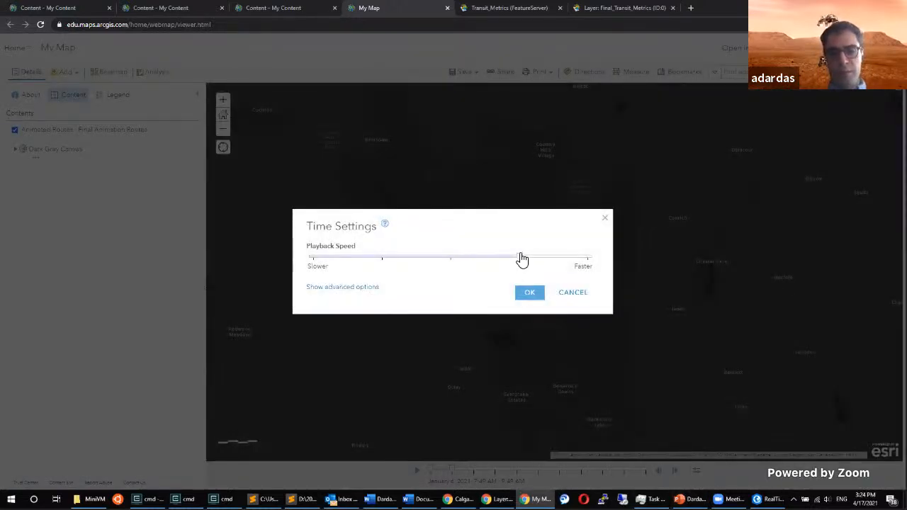
left_click(331, 287)
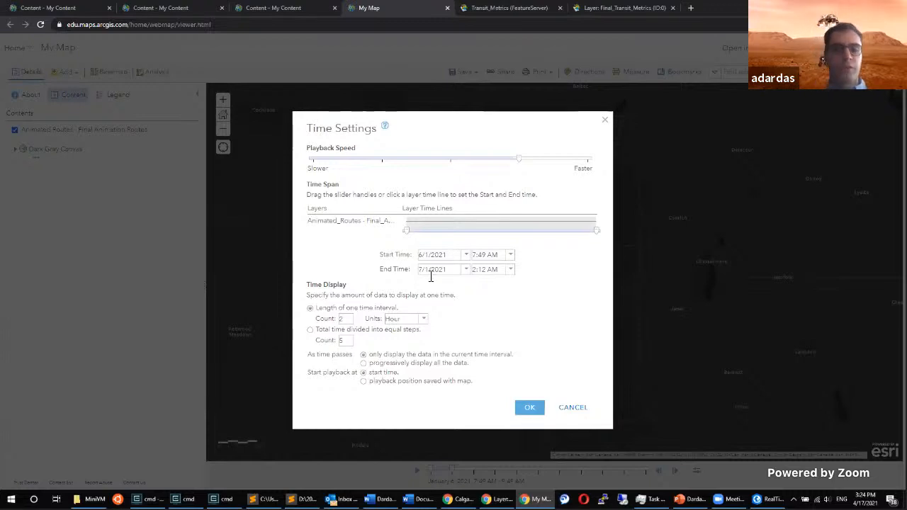
left_click(487, 254)
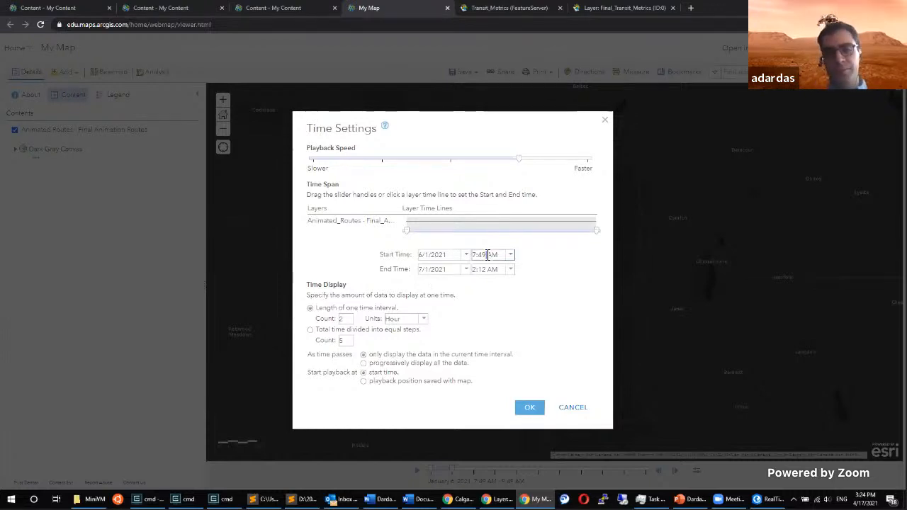
left_click(511, 255)
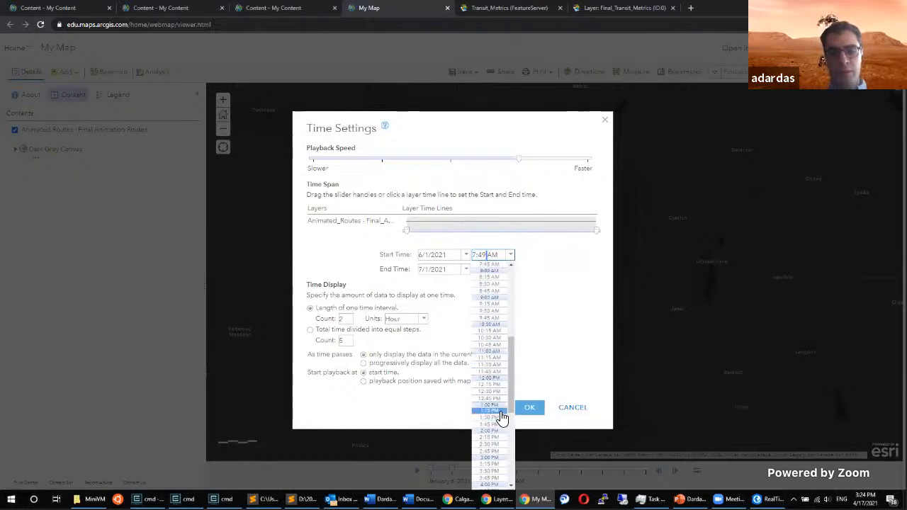
double_click(482, 256)
key("BackSpace")
type(":")
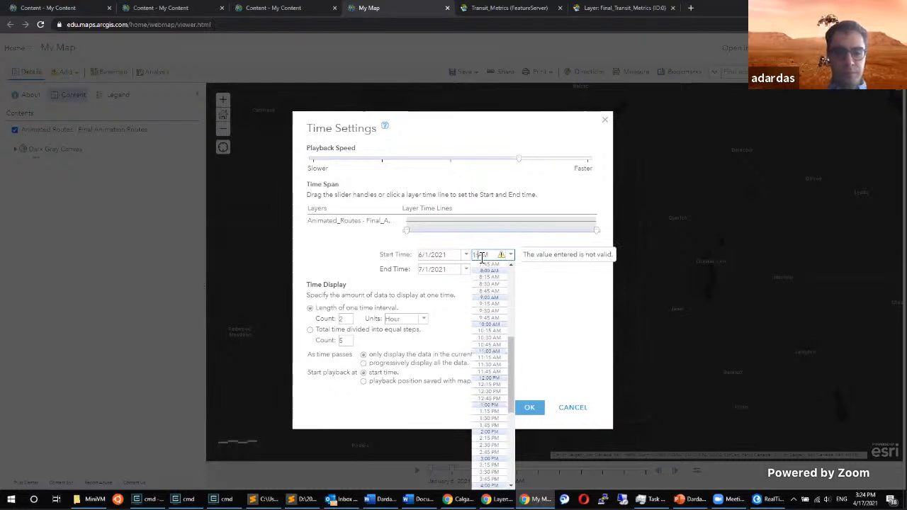
type("25 AM")
key("Tab")
type(".")
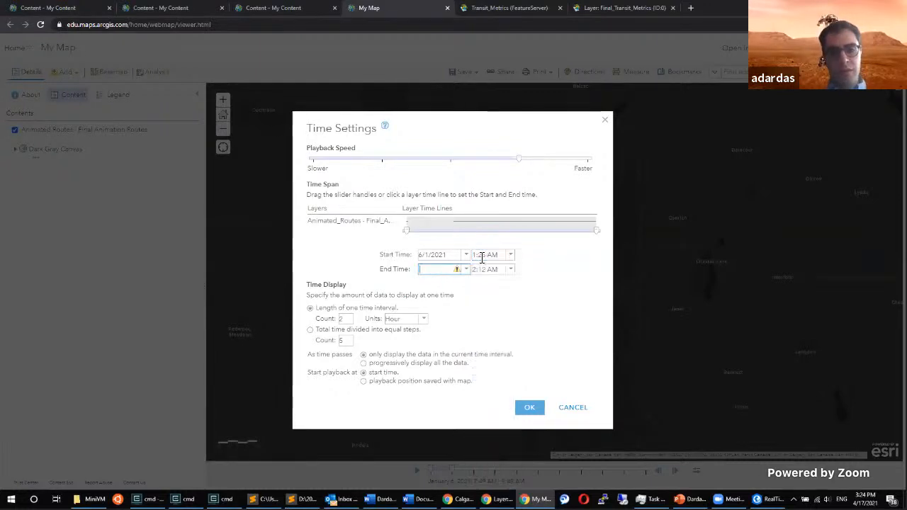
left_click(492, 255)
key("BackSpace")
type("P")
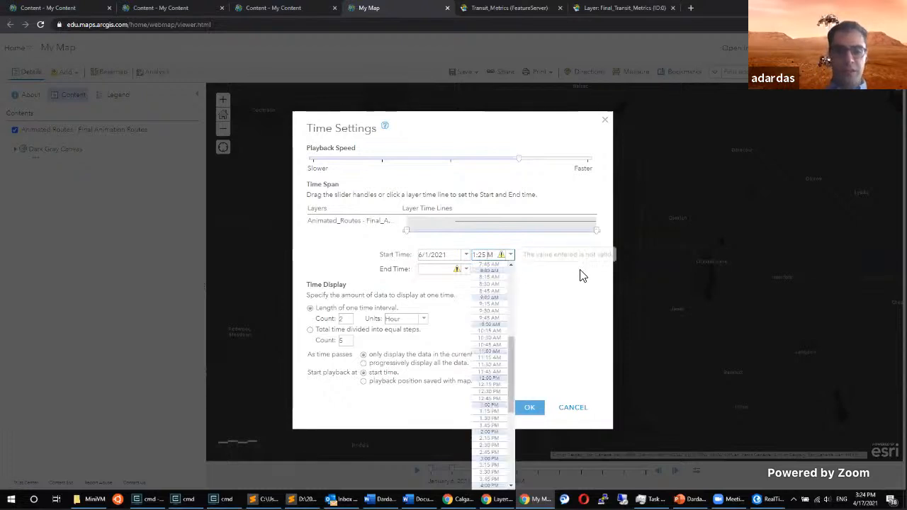
key("Tab")
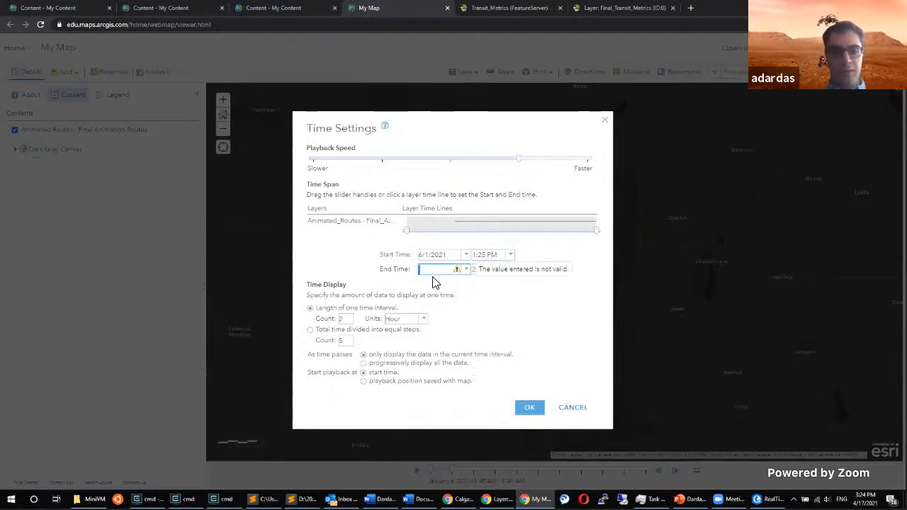
Set the animation's end time to 6/1/2021 at 3:45 PM.
type("6/1/2021")
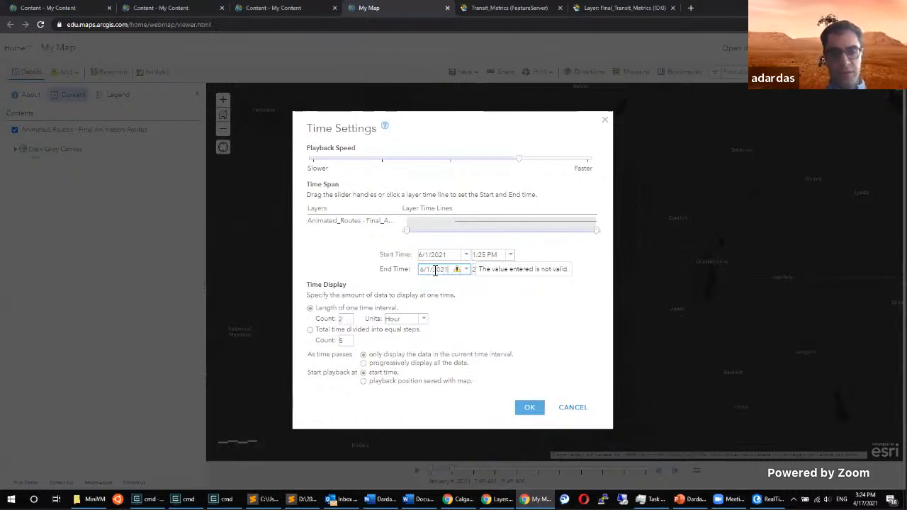
key("Tab")
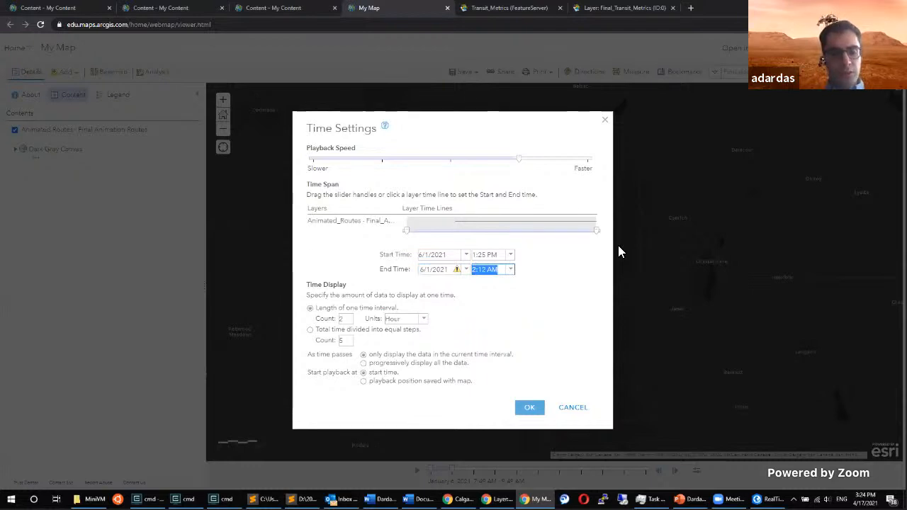
type("3:")
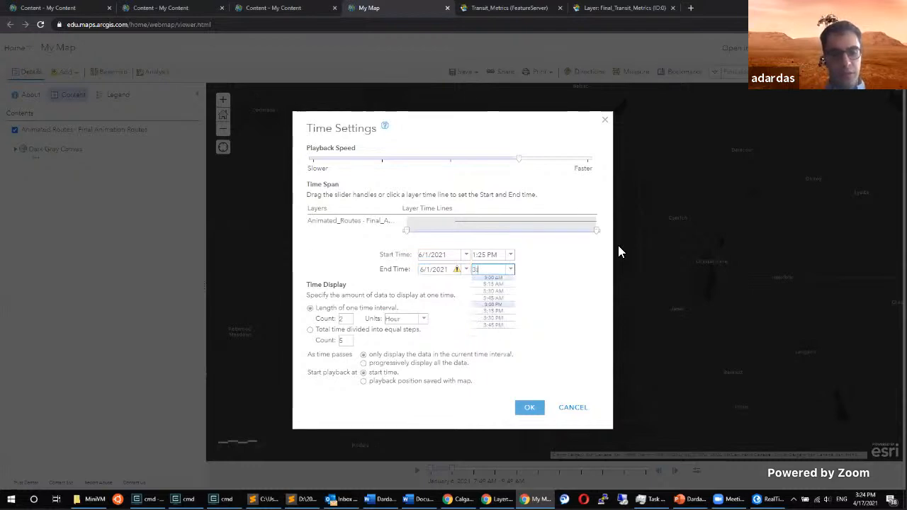
type("45 PM")
key("Tab")
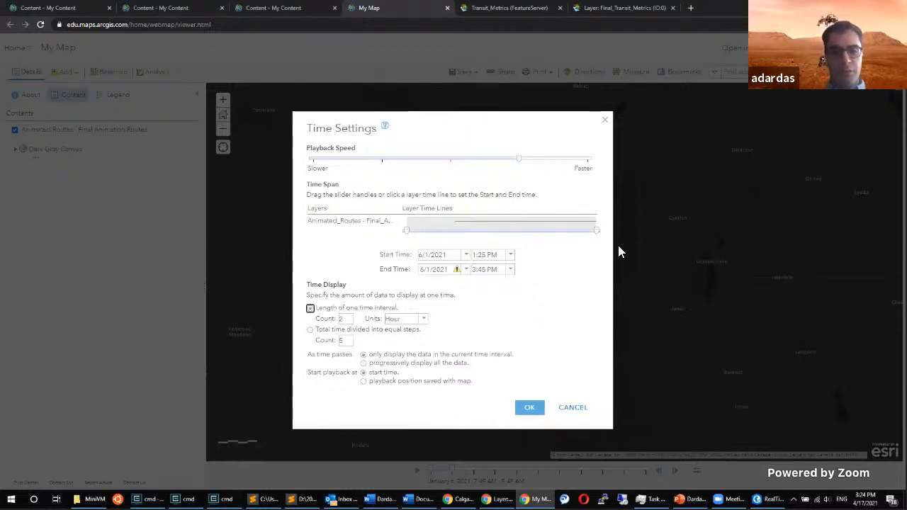
Set the end date of the animation's time span to January 6, 2021 using the date picker.
left_click(459, 269)
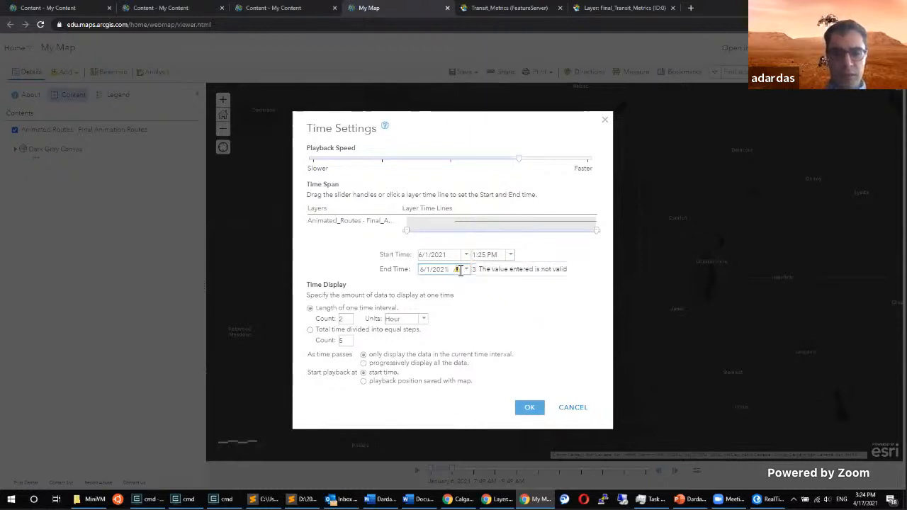
left_click(467, 270)
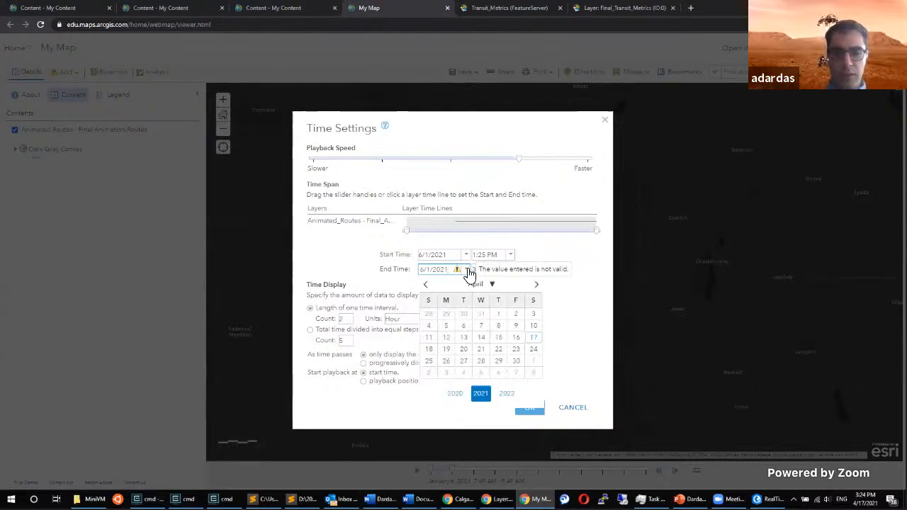
left_click(493, 289)
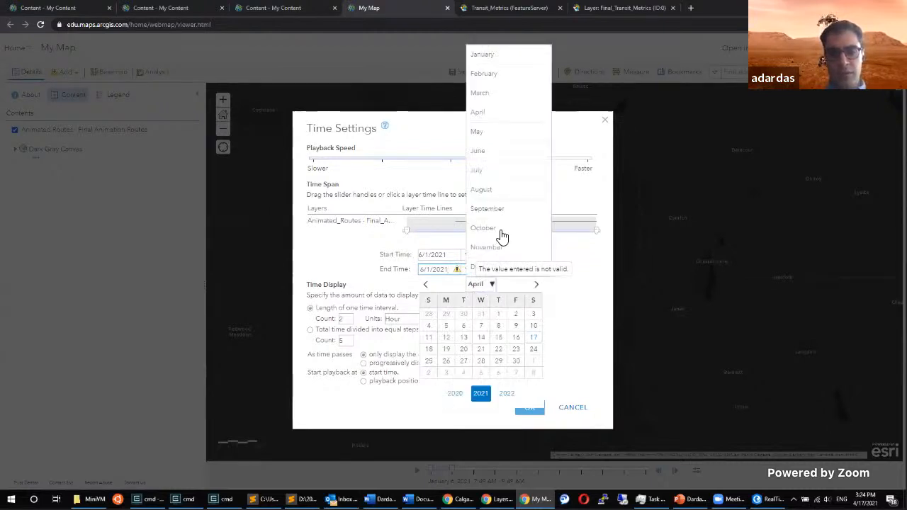
left_click(484, 58)
left_click(481, 327)
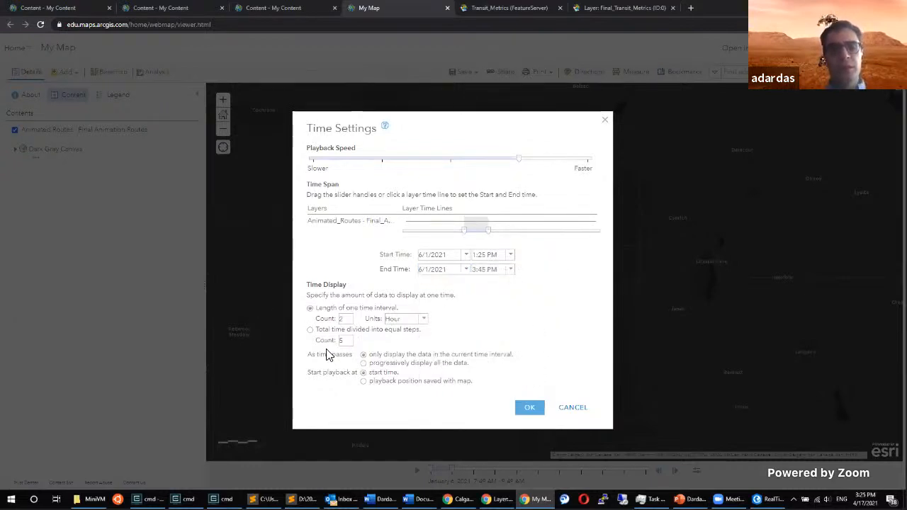
Set the time interval to 1 minute, choose to progressively display all the data, and apply the time settings.
left_click(424, 318)
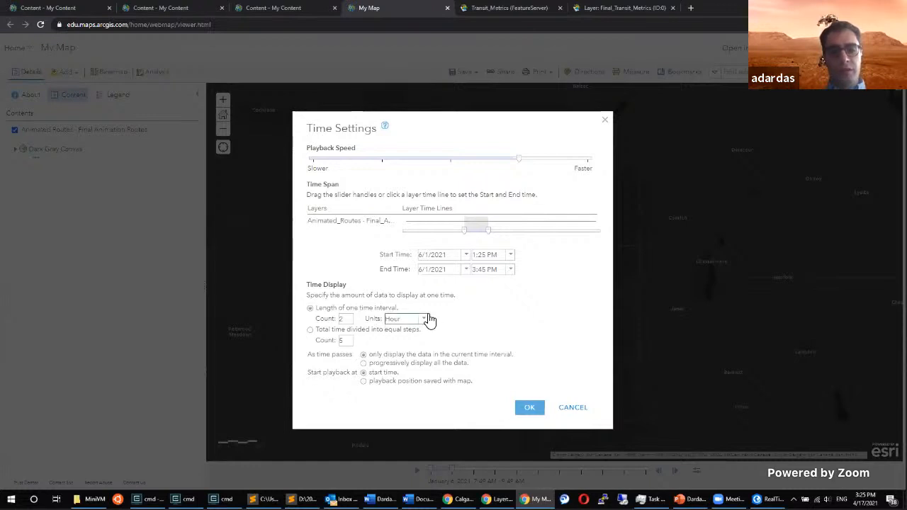
left_click(398, 342)
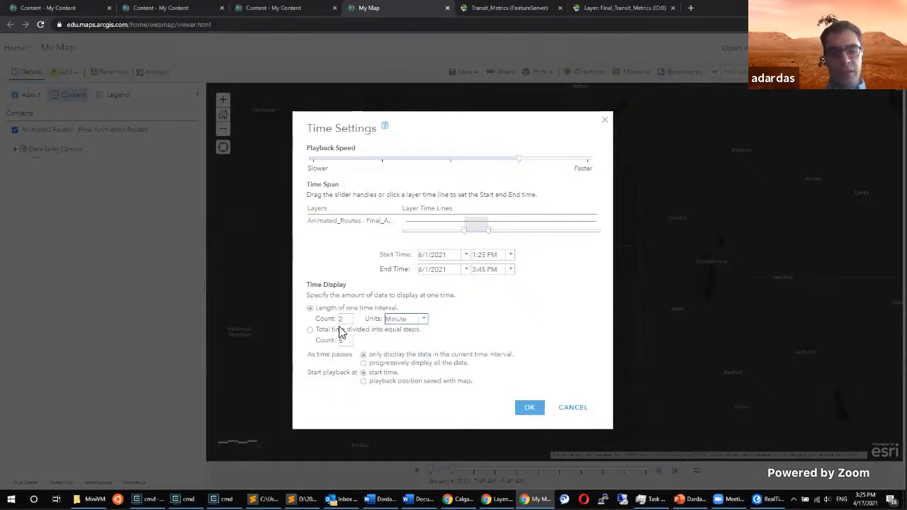
left_click(345, 319)
type("1")
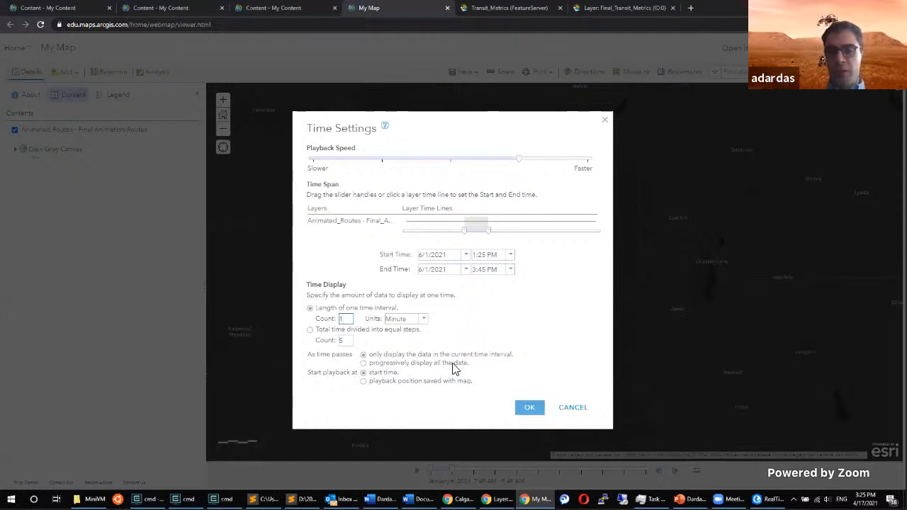
left_click(365, 364)
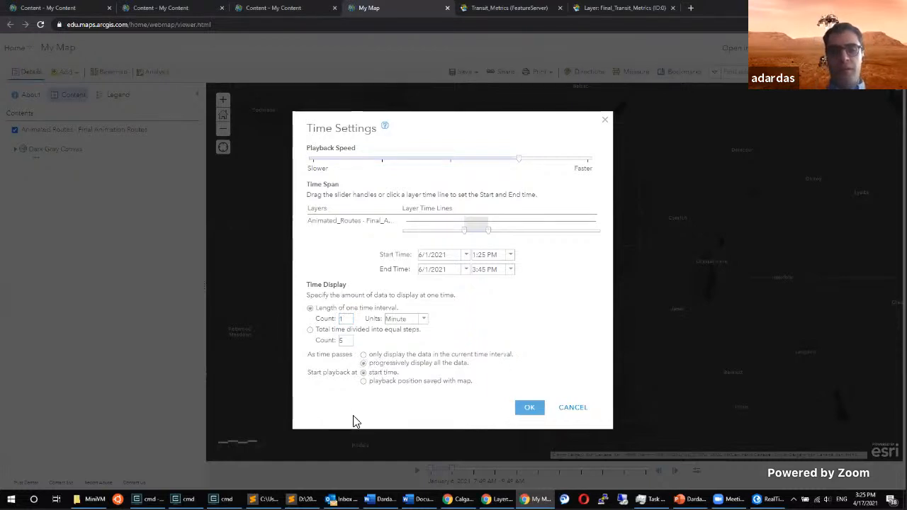
left_click(537, 408)
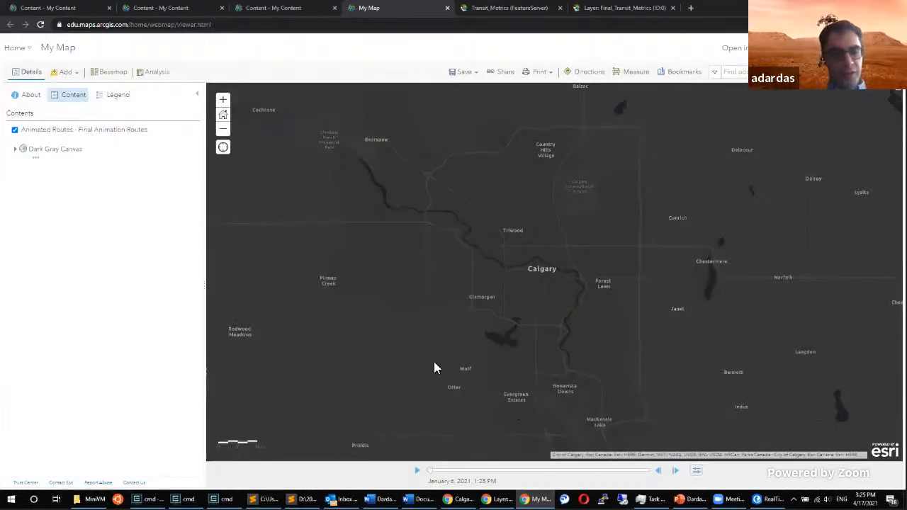
Play and pause the time animation to preview how the transit routes build up across Calgary.
left_click(416, 470)
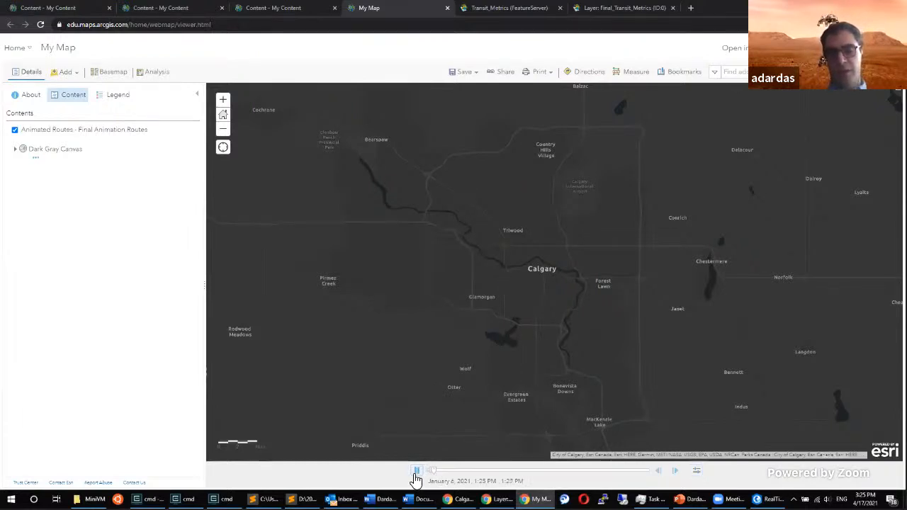
left_click(416, 473)
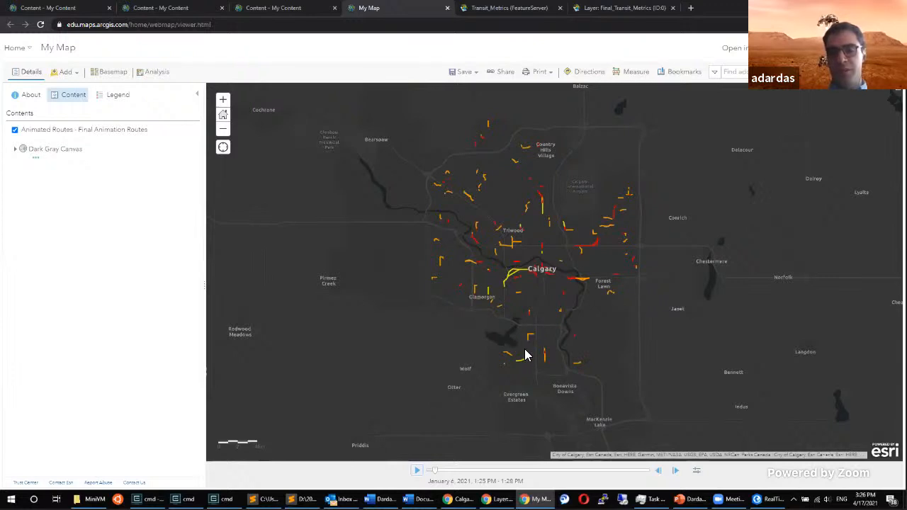
left_click(416, 471)
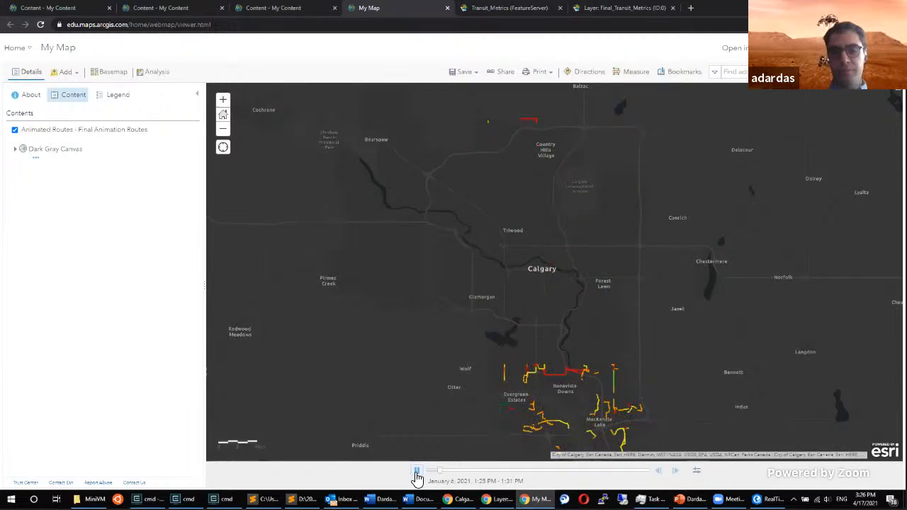
left_click(416, 473)
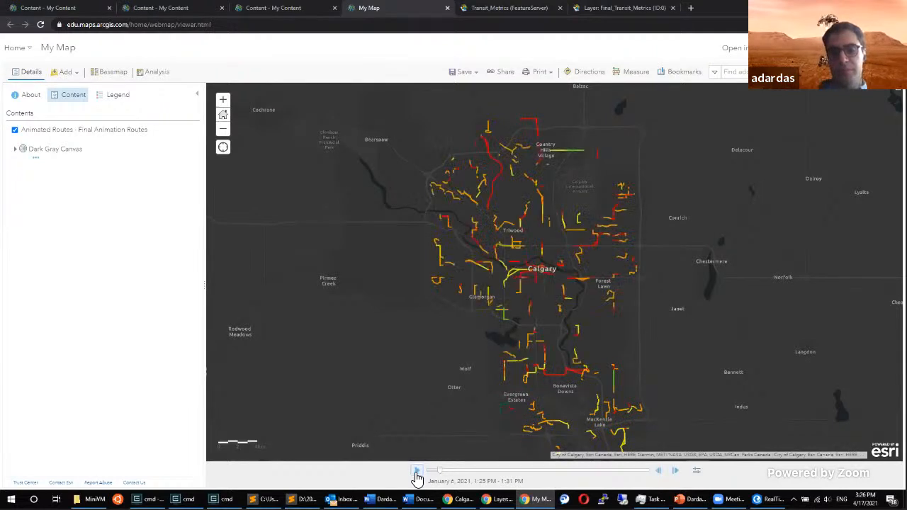
Start saving the map and give it the title Animation-Map.
left_click(464, 73)
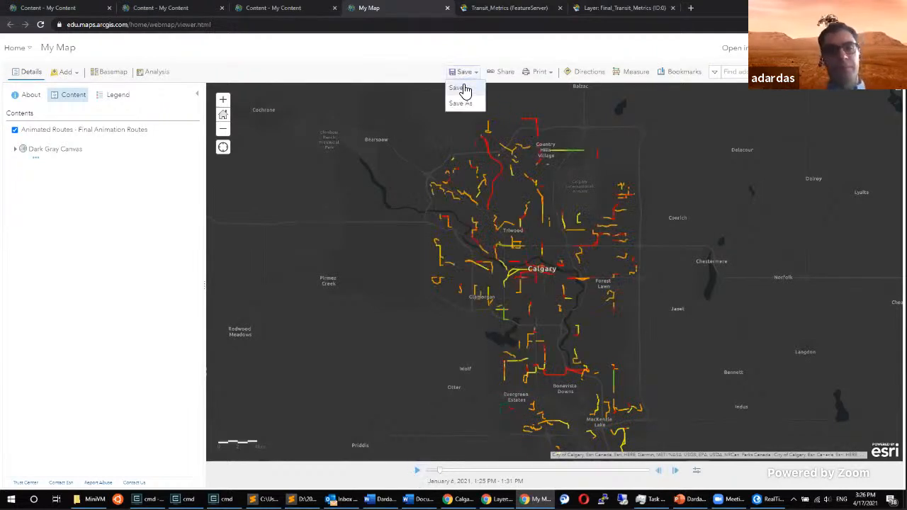
left_click(459, 88)
left_click(433, 242)
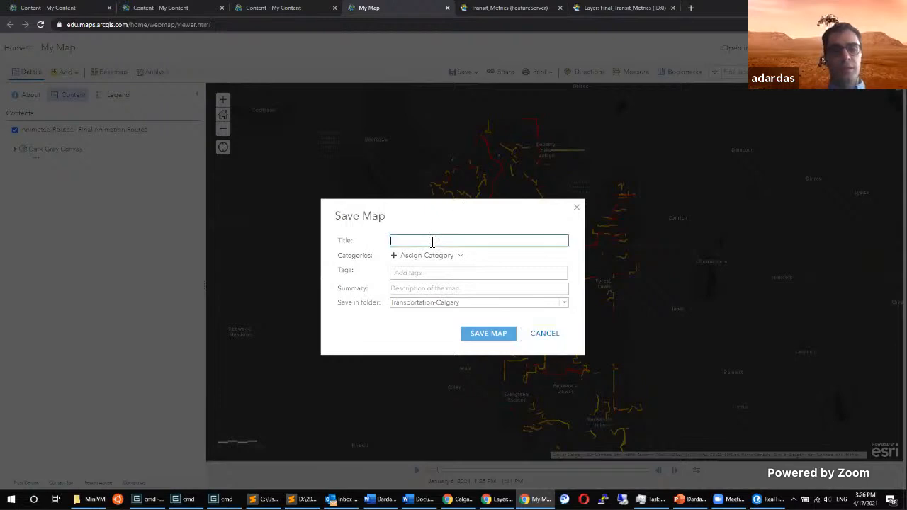
type("Animation")
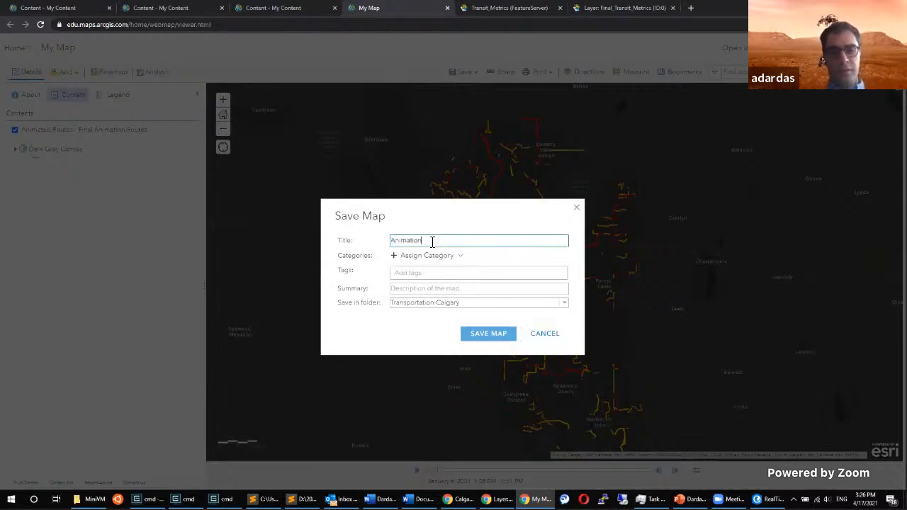
type("-Map")
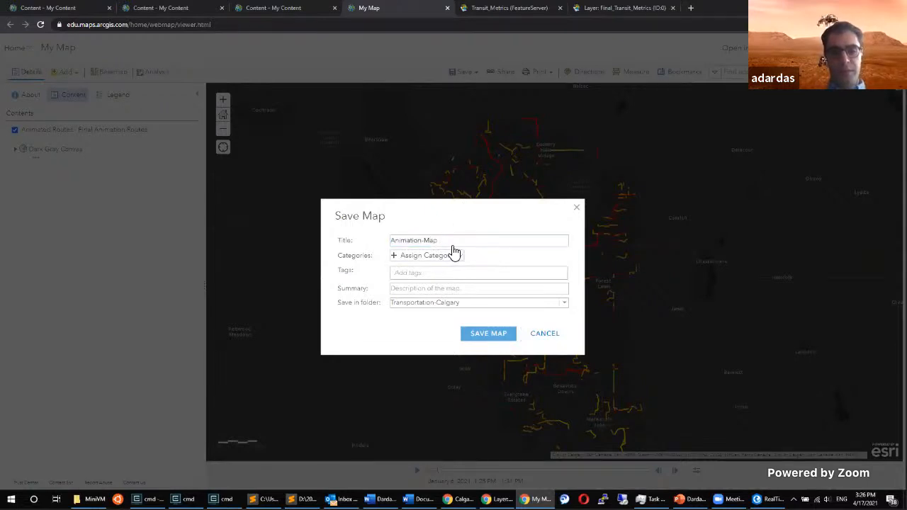
Tag the map with Animation, Calgary, Transit and Metrics, and save it in the Transportation-Calgary folder.
left_click(455, 270)
type("Animation")
key("Return")
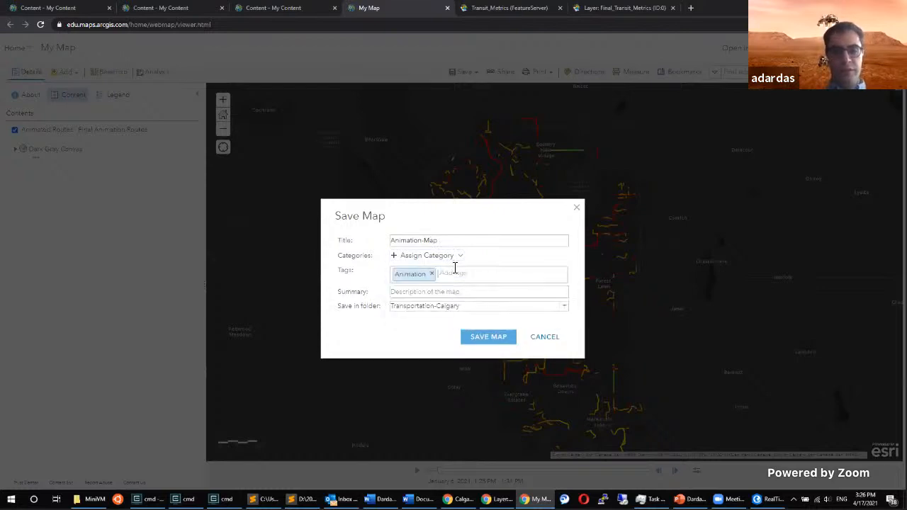
type("Calgary")
key("Return")
type("T")
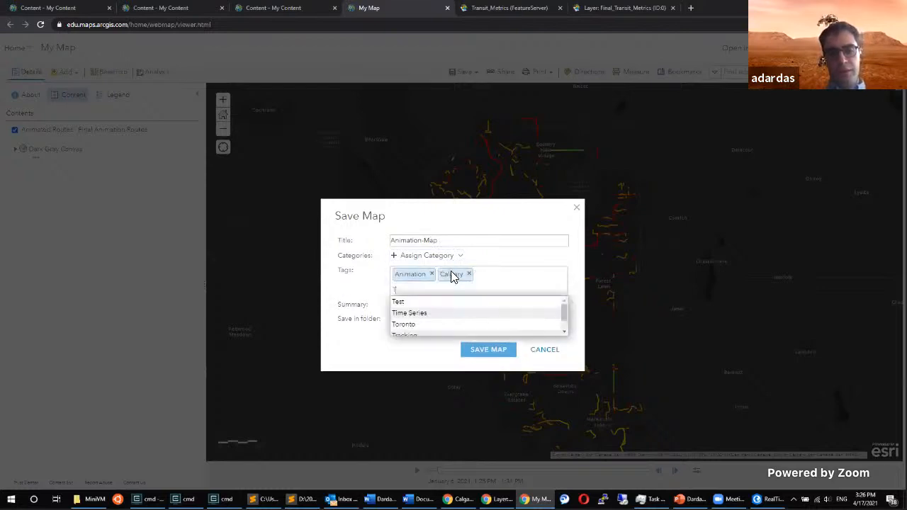
type("ransit")
key("Return")
type("Metrics")
key("Return")
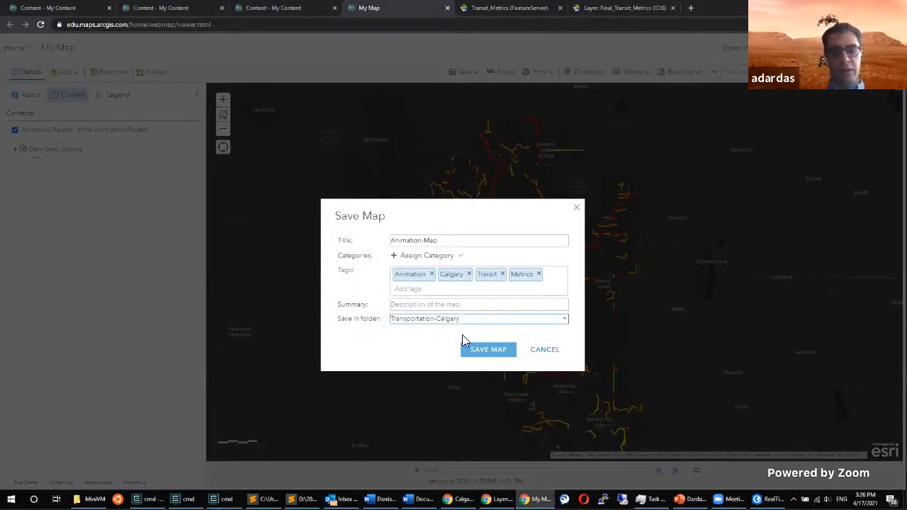
left_click(485, 350)
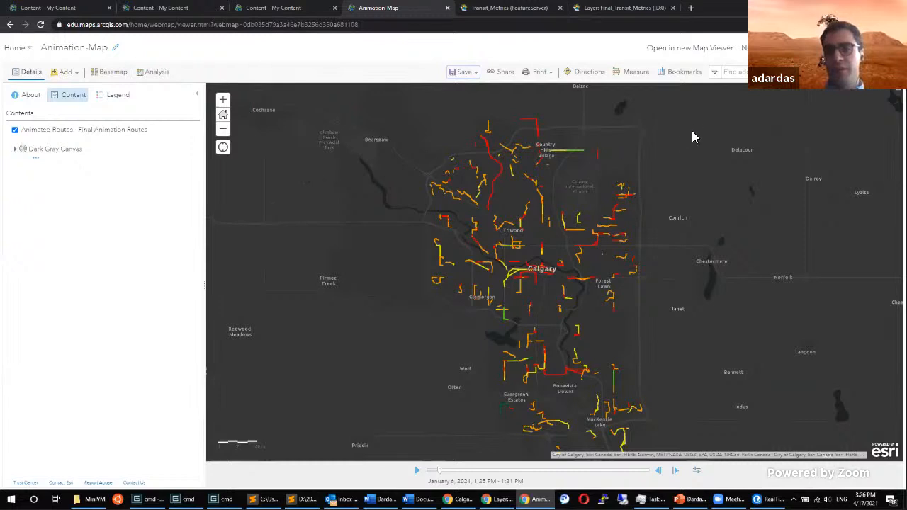
Go to the content page's Transportation-Calgary folder and start creating a Web AppBuilder app.
left_click(16, 47)
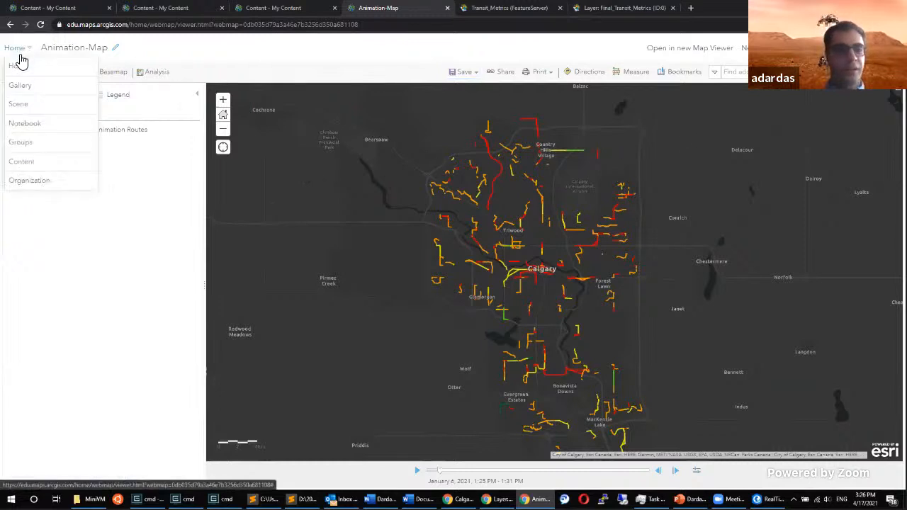
left_click(44, 163)
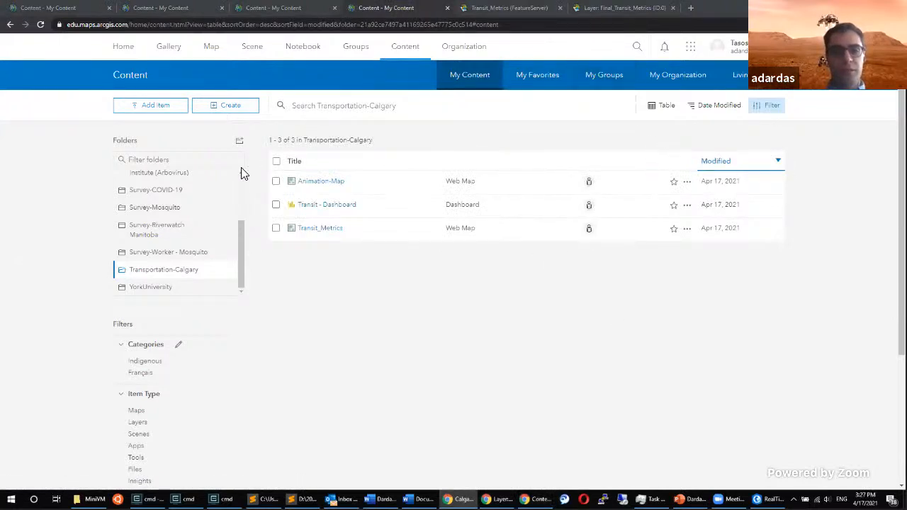
left_click(228, 110)
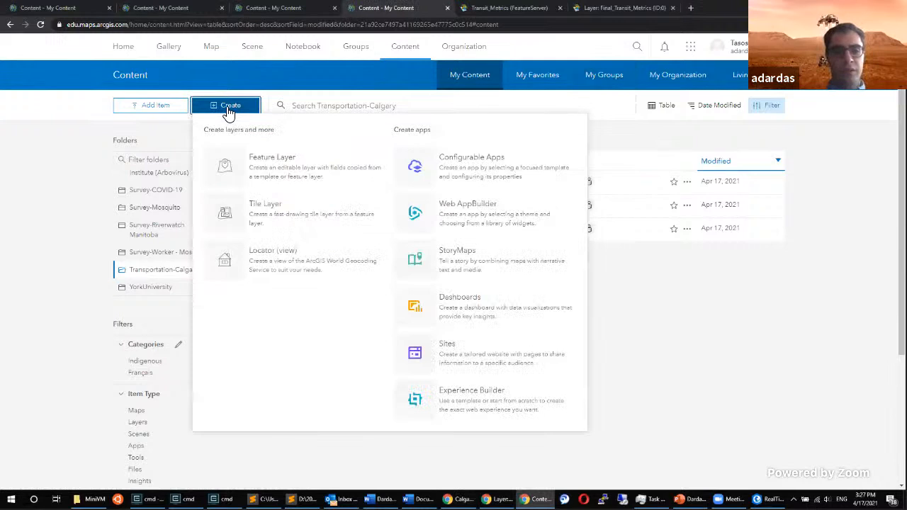
left_click(495, 224)
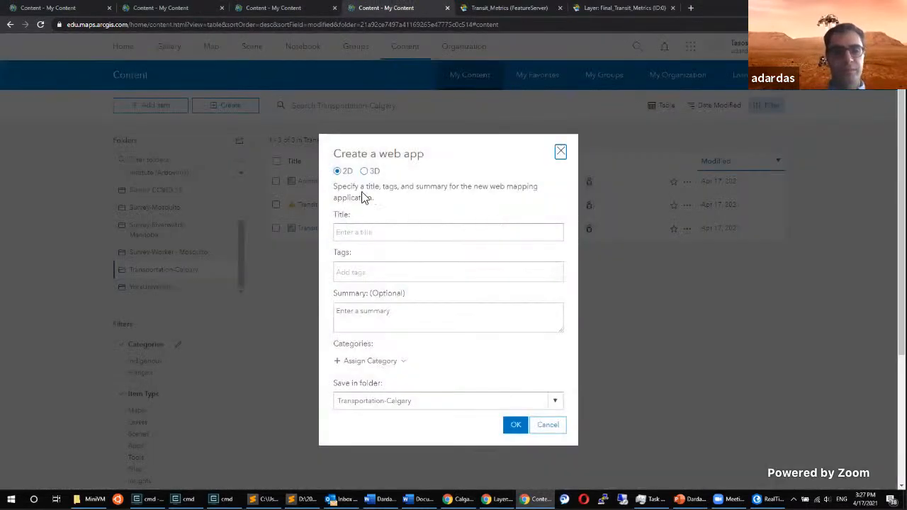
Title the new 2D web app Animation - App.
left_click(370, 232)
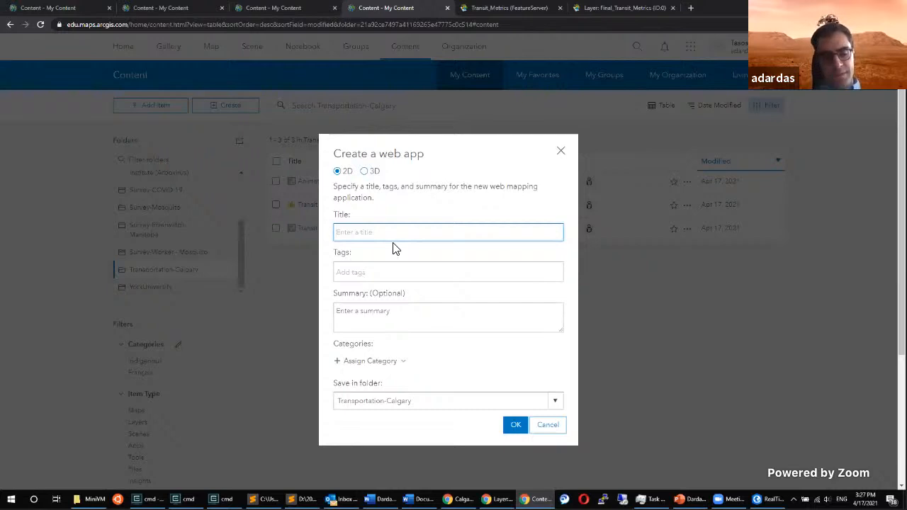
type("Animation")
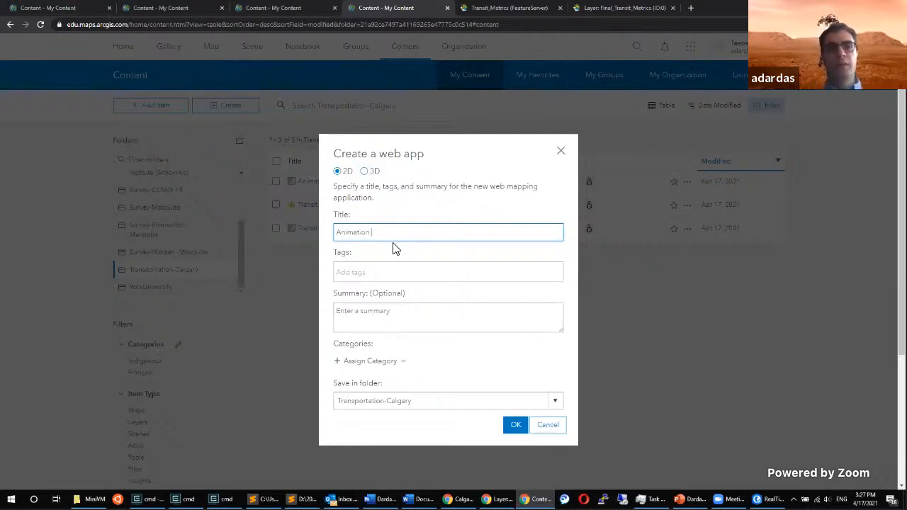
type(" - APp")
key("BackSpace")
type("pp")
key("Tab")
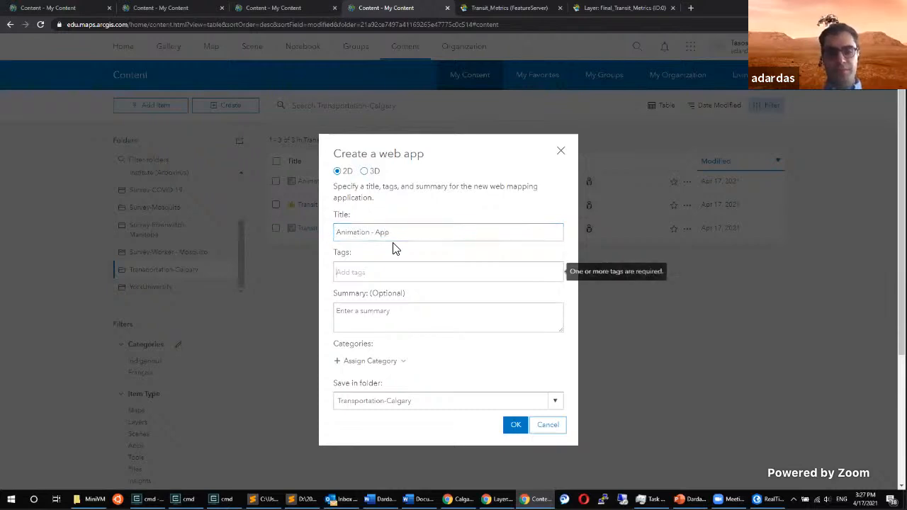
Add the tags Animation, App, Calgary and Transit to the web app.
type("Animation")
key("Return")
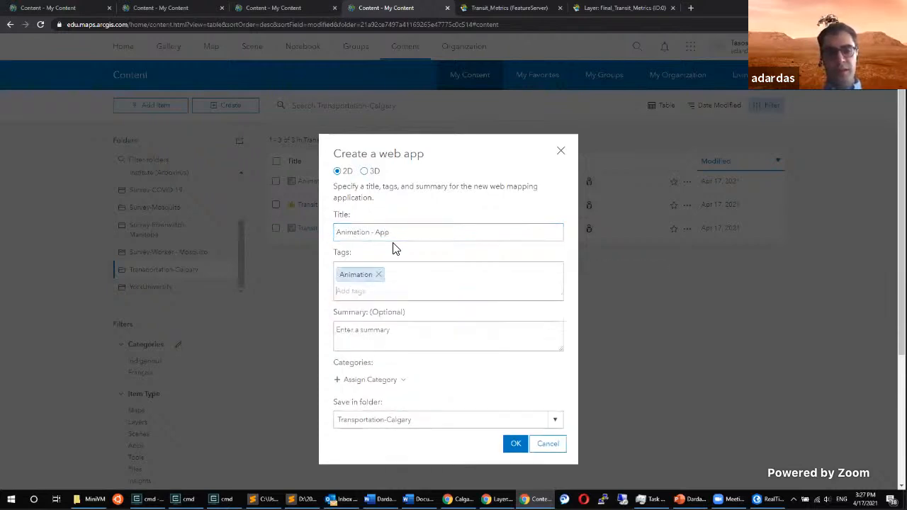
type("App")
key("Return")
type("Calgary")
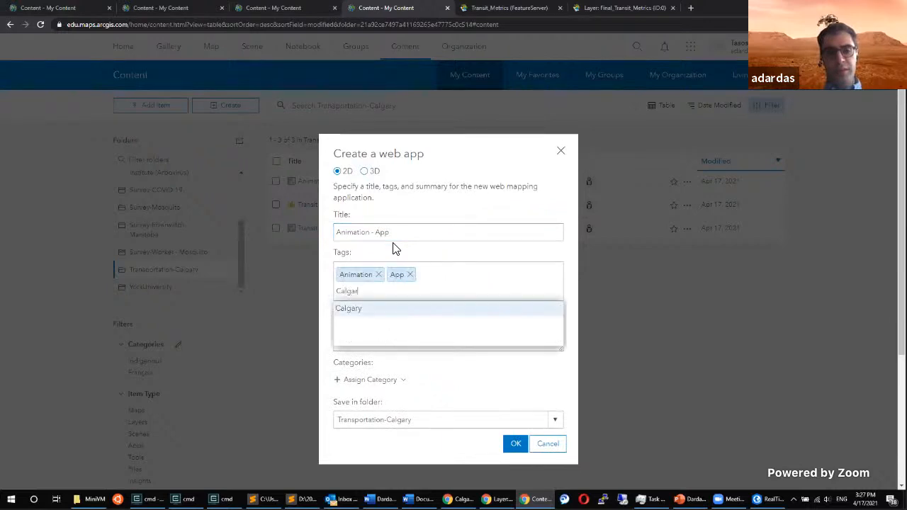
key("Return")
type("Transit")
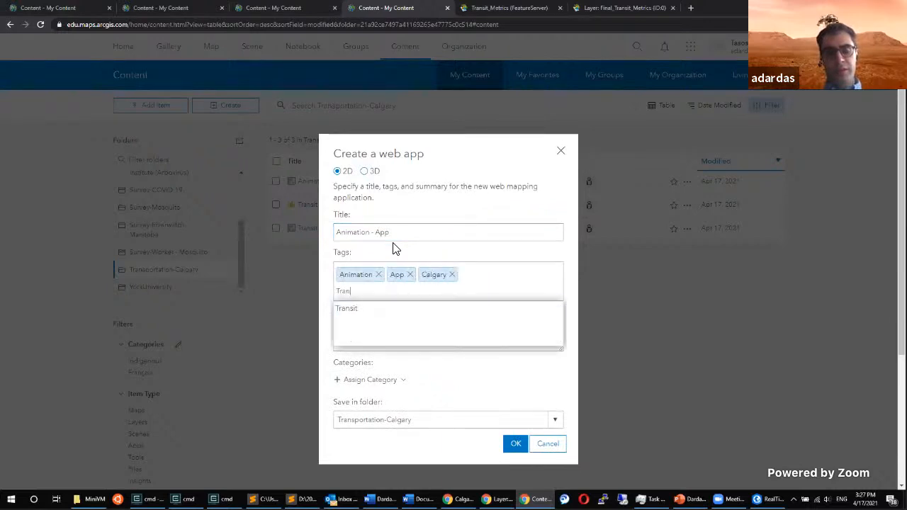
key("Return")
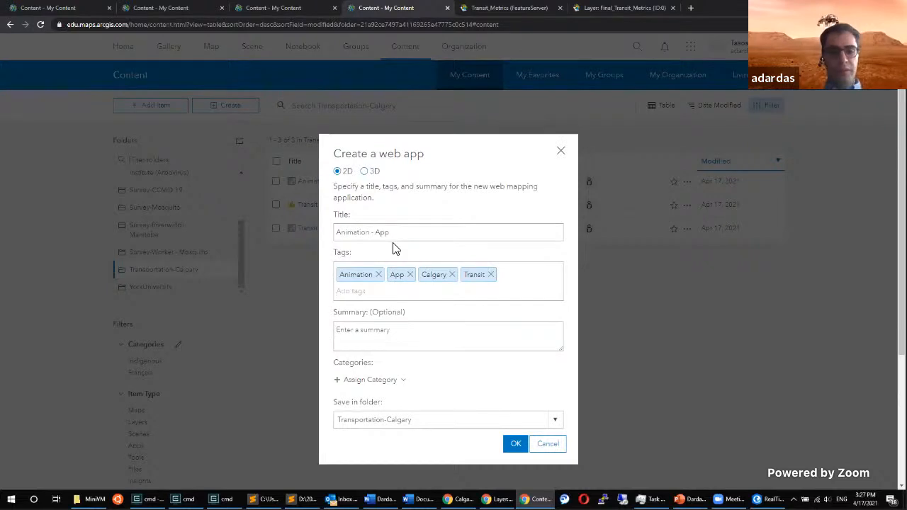
scroll(385, 365, "down", 1)
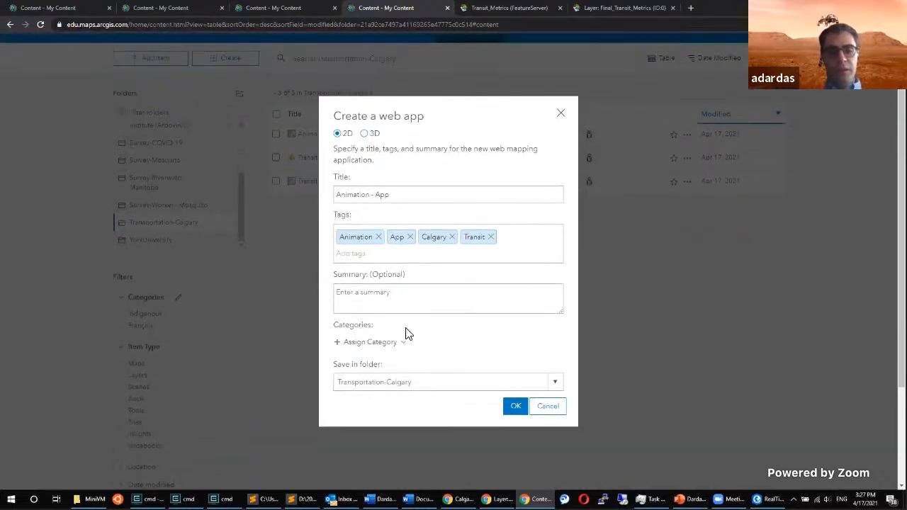
left_click(395, 345)
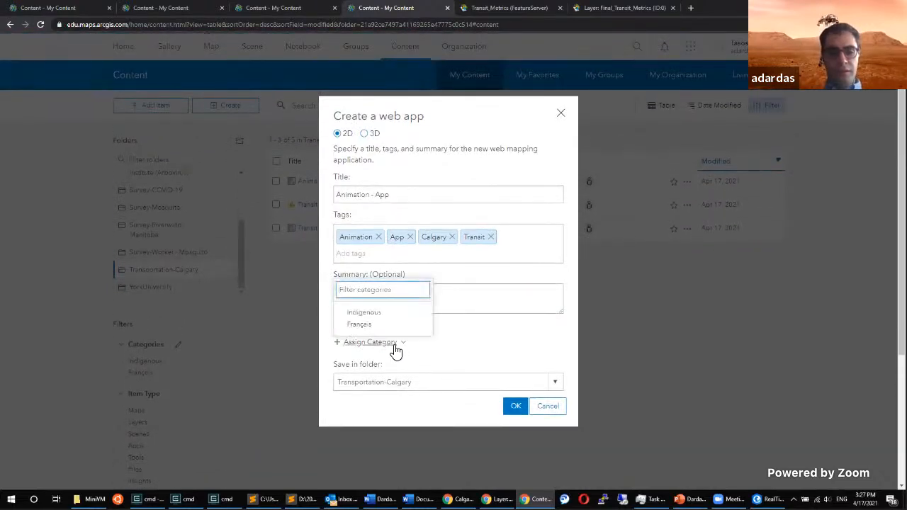
left_click(450, 345)
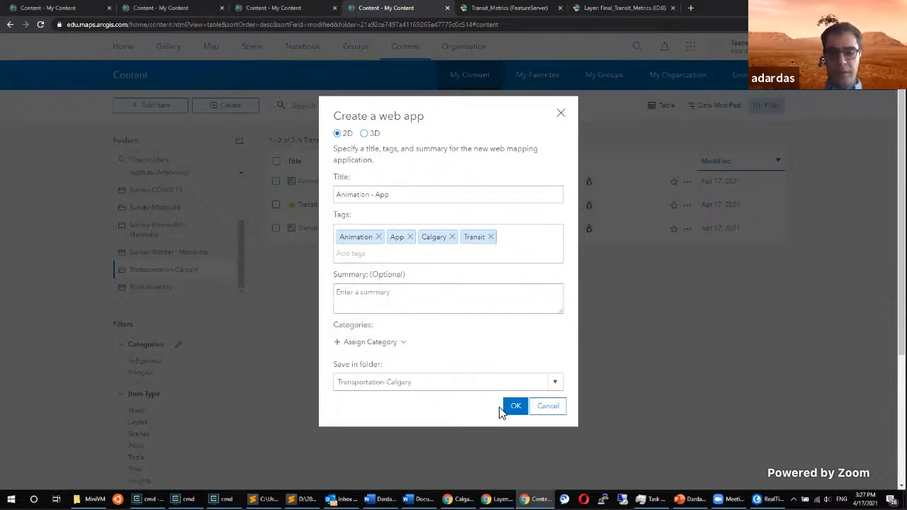
Create the web app and try out the Billboard, Box and Dart themes.
left_click(516, 407)
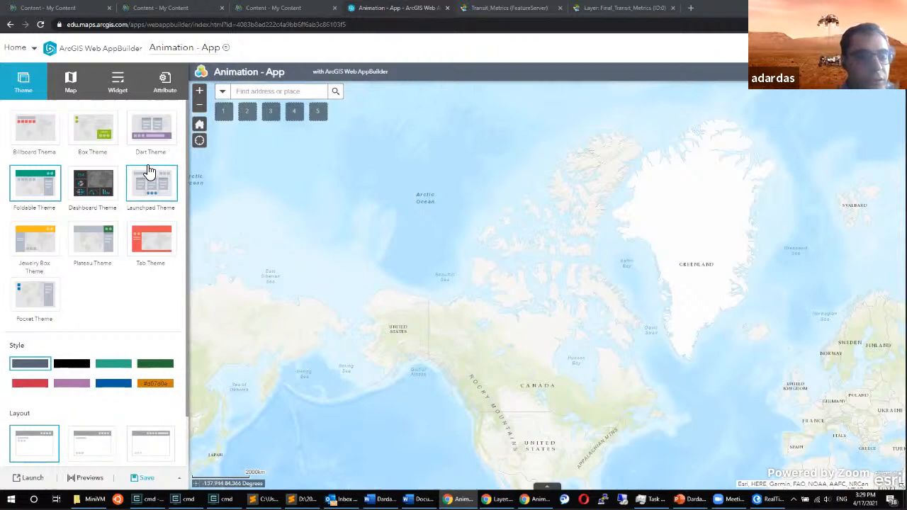
left_click(31, 133)
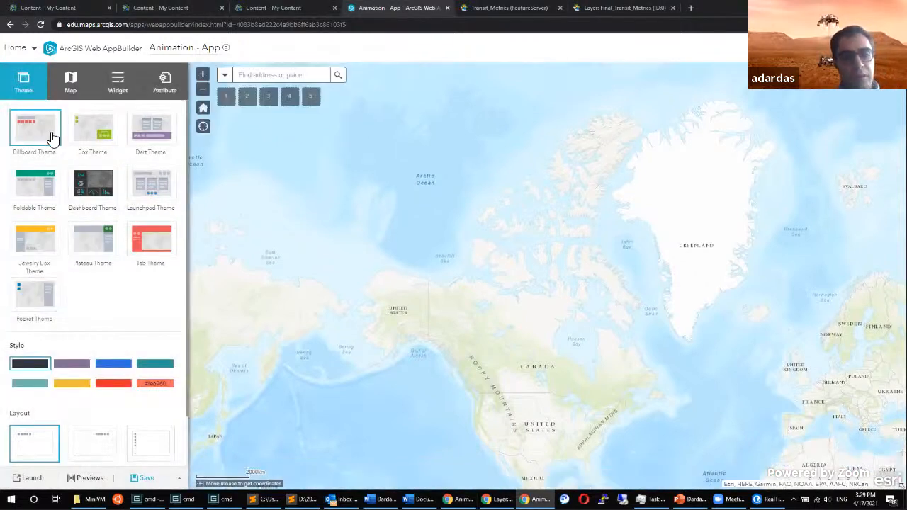
left_click(100, 148)
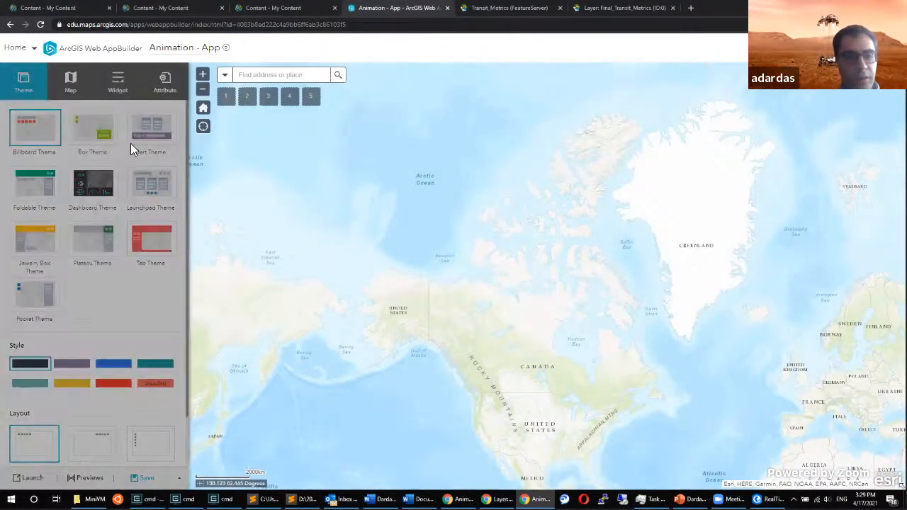
left_click(155, 141)
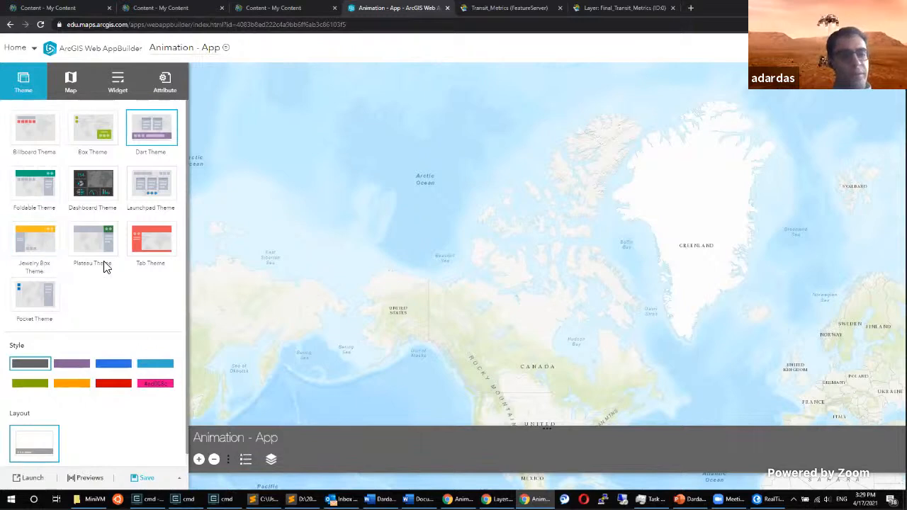
Apply the Dashboard theme in its dark style, using the layout with three panels below the map and an enlarged map area.
left_click(88, 190)
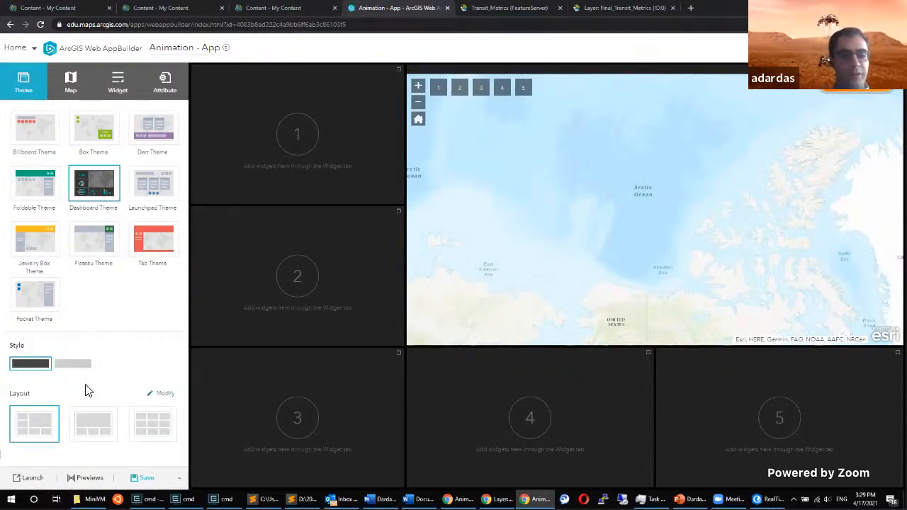
left_click(76, 367)
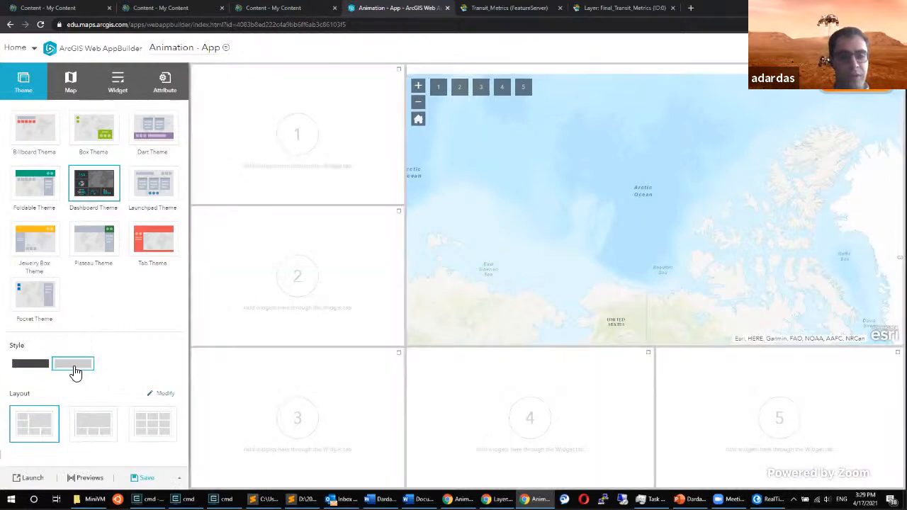
left_click(39, 367)
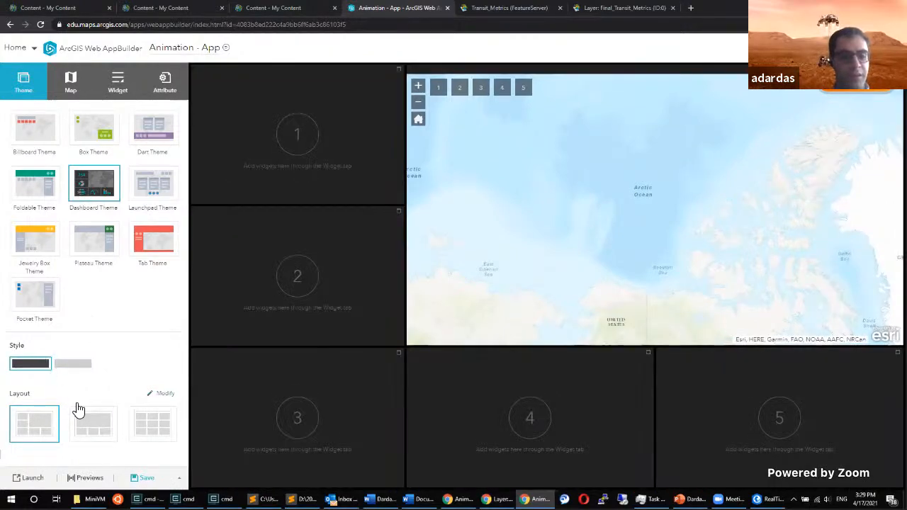
left_click(107, 423)
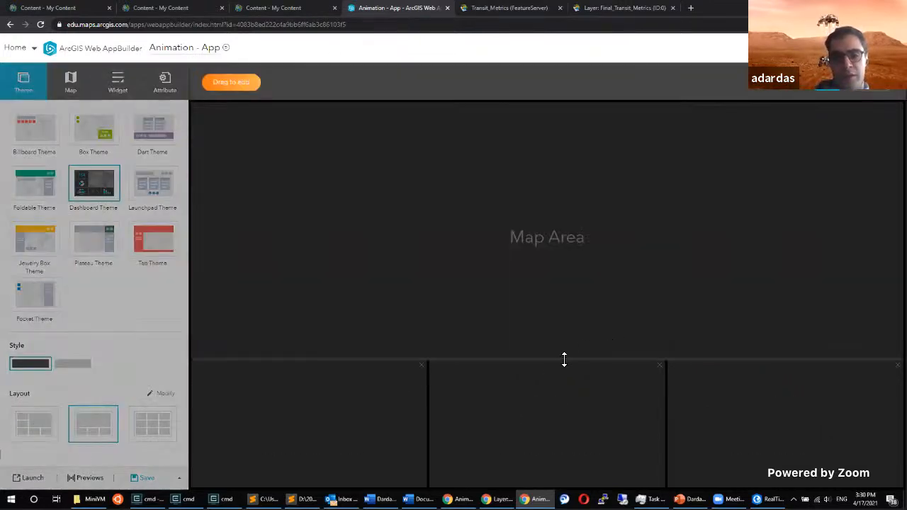
left_click_drag(559, 361, 552, 402)
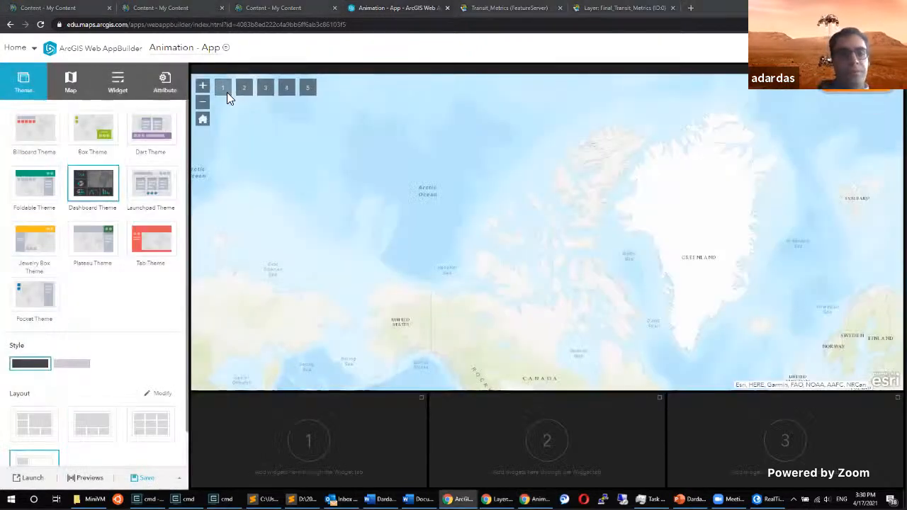
Set Animation-Map as the app's web map and save the app.
left_click(71, 85)
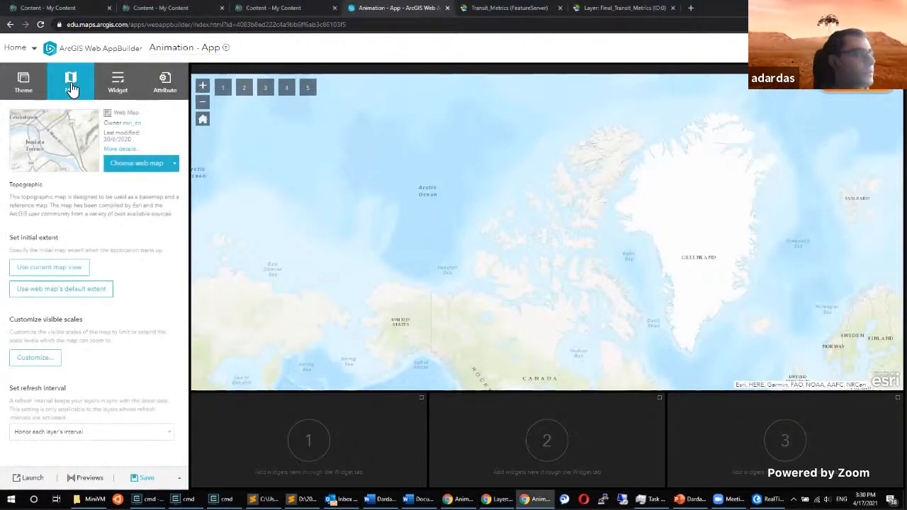
left_click(175, 165)
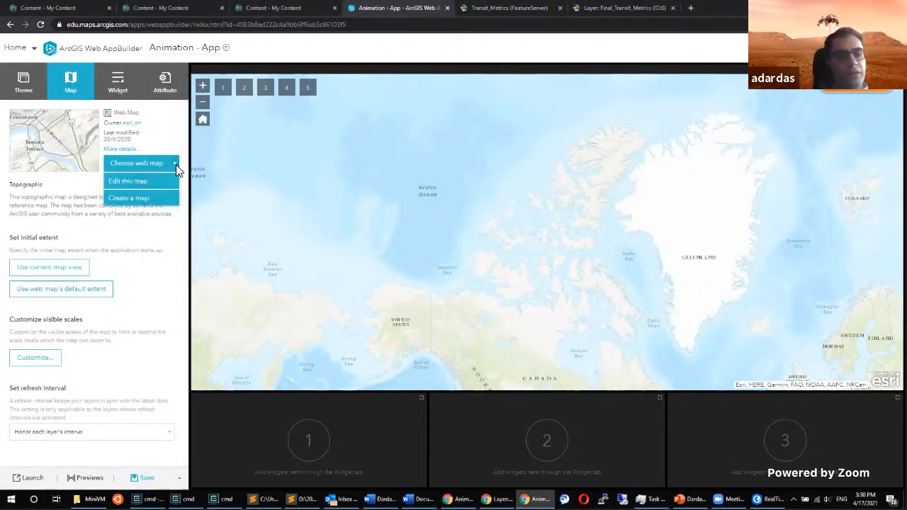
left_click(137, 170)
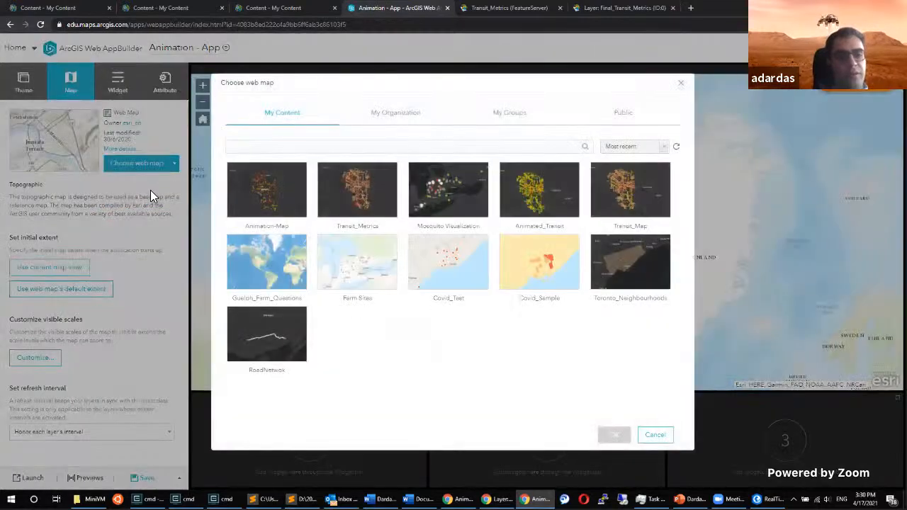
left_click(258, 191)
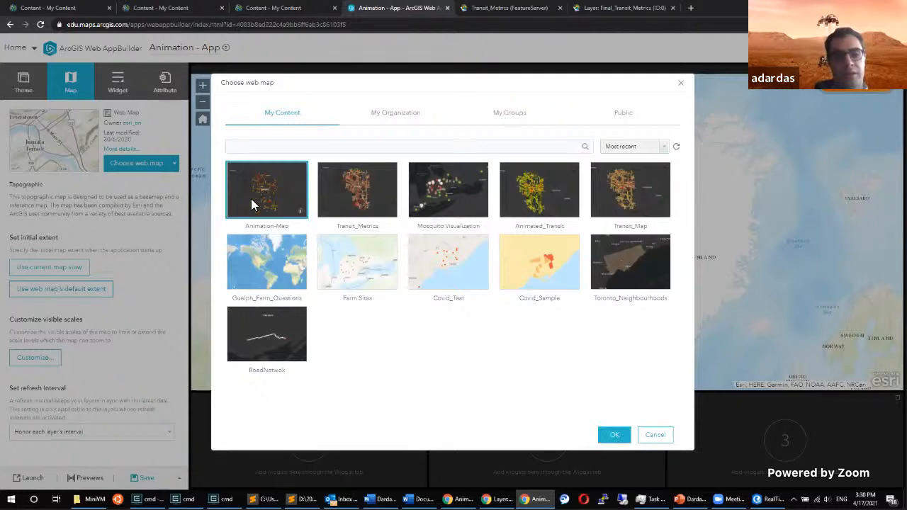
left_click(613, 434)
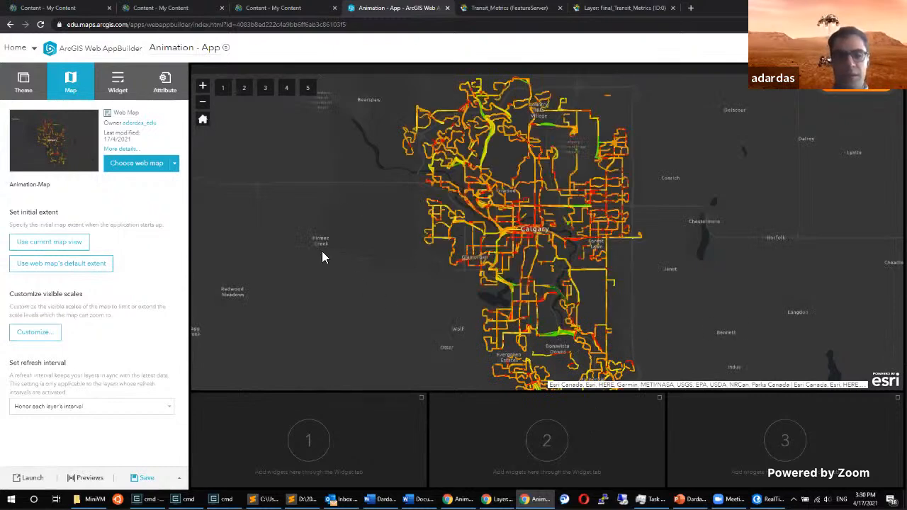
left_click_drag(365, 260, 341, 235)
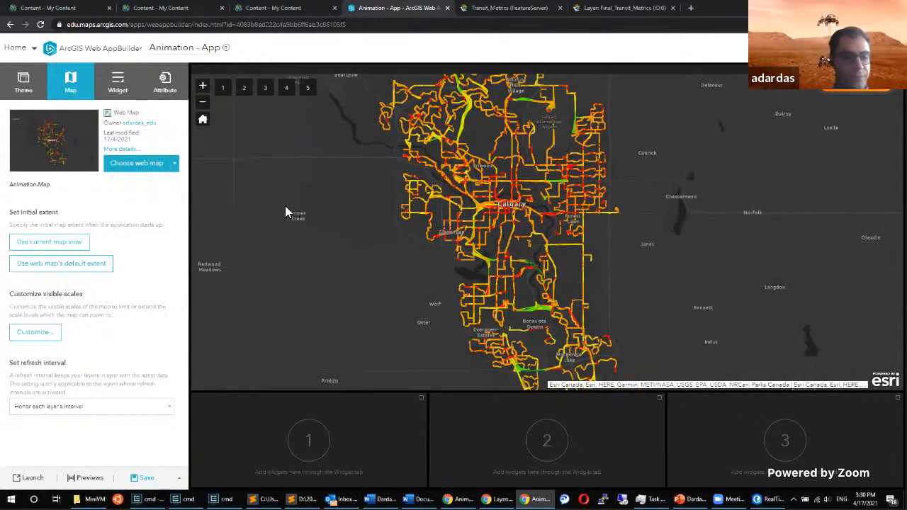
left_click(120, 84)
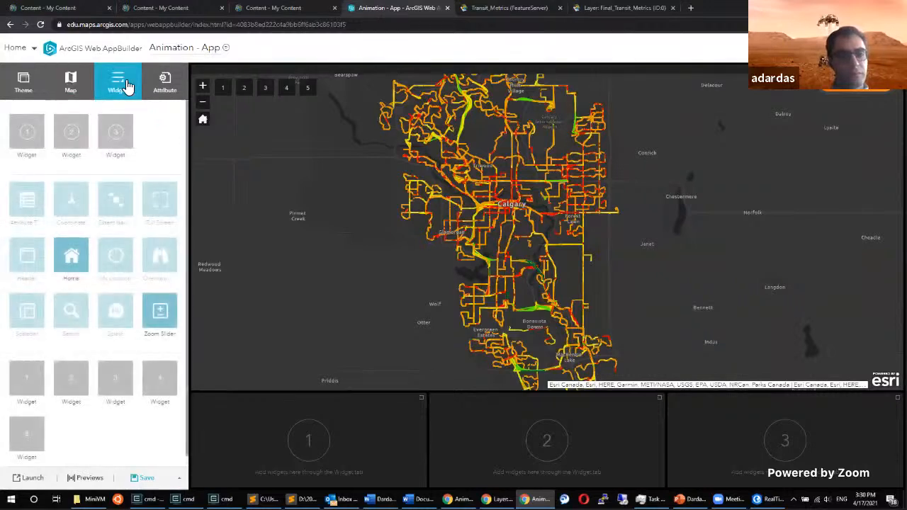
left_click(139, 480)
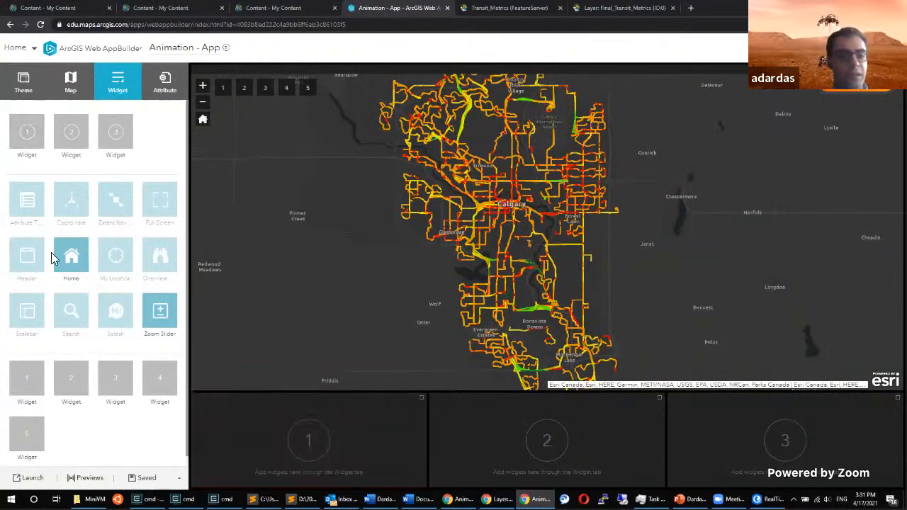
Add a Layer List widget with its default settings to the first on-map widget placeholder.
left_click(27, 378)
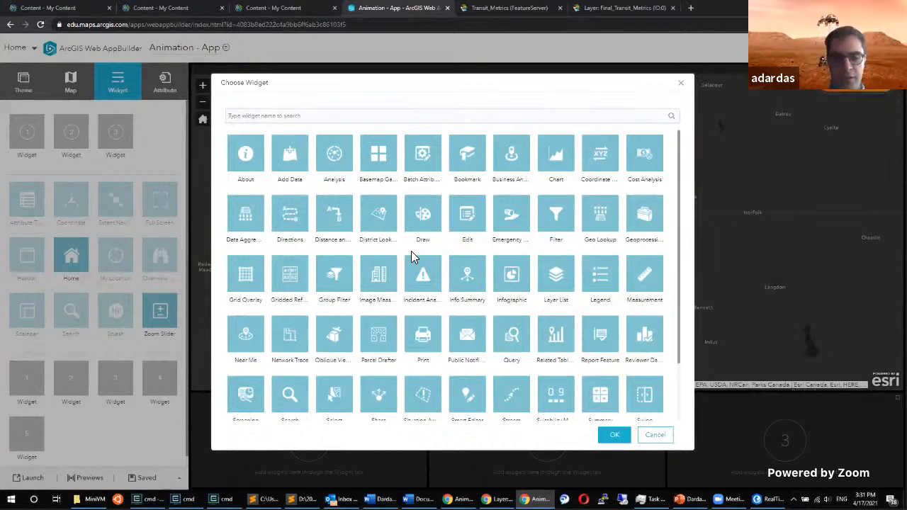
scroll(315, 259, "down", 2)
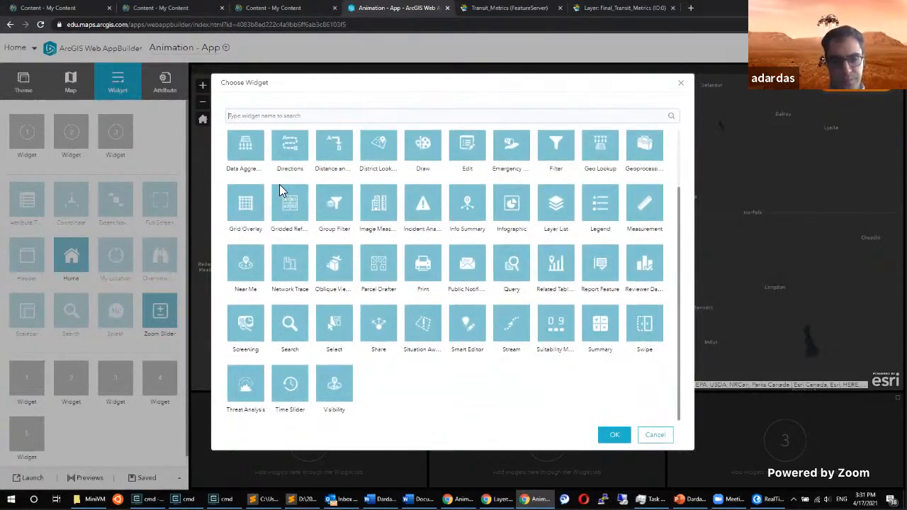
scroll(552, 219, "up", 2)
scroll(573, 227, "down", 1)
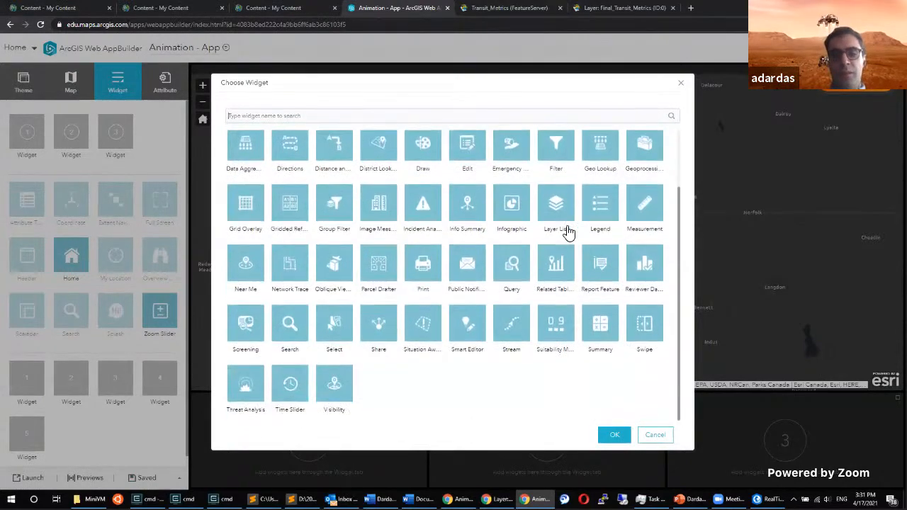
left_click(565, 216)
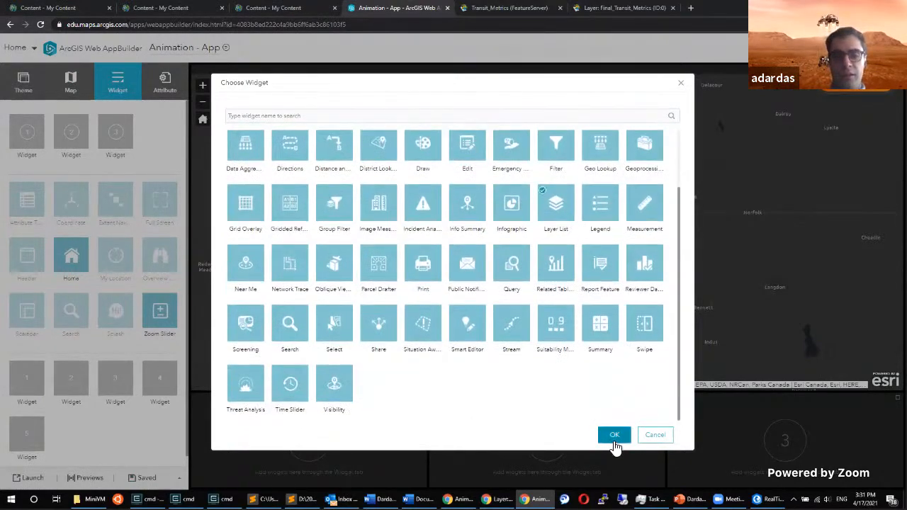
left_click(614, 436)
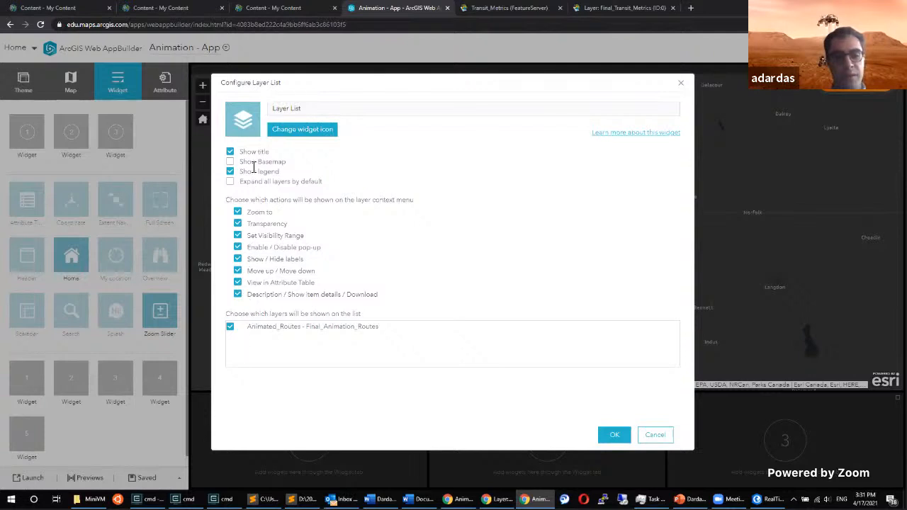
left_click(610, 439)
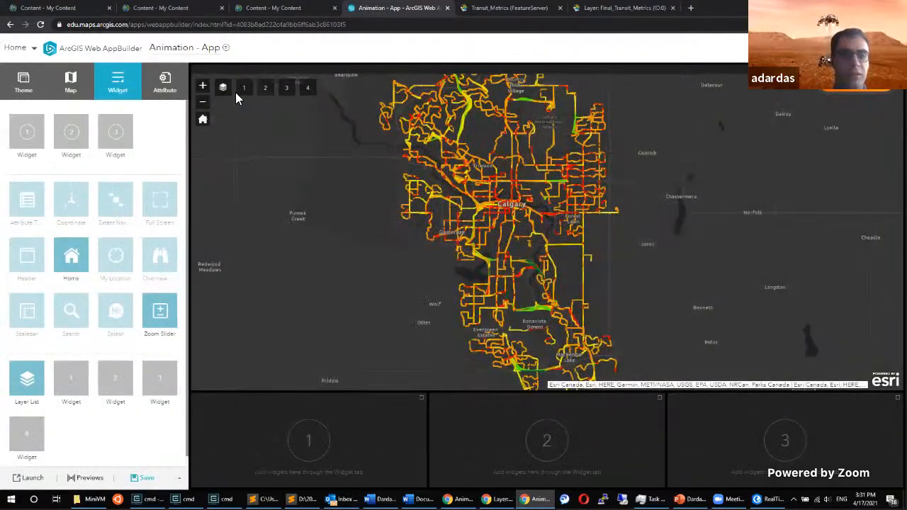
Check the Animated_Routes layer's ProjSpeed legend in the Layer List widget, then collapse it and close the widget.
left_click(222, 87)
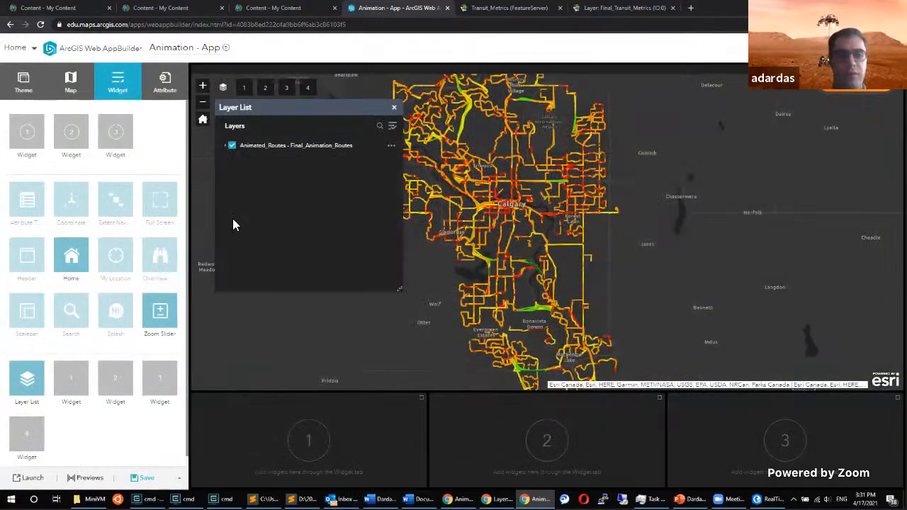
left_click(228, 149)
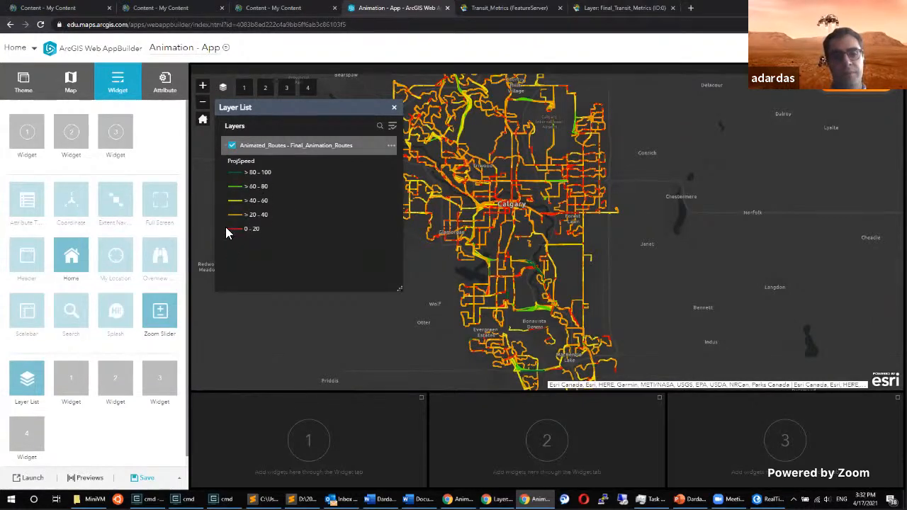
left_click(226, 147)
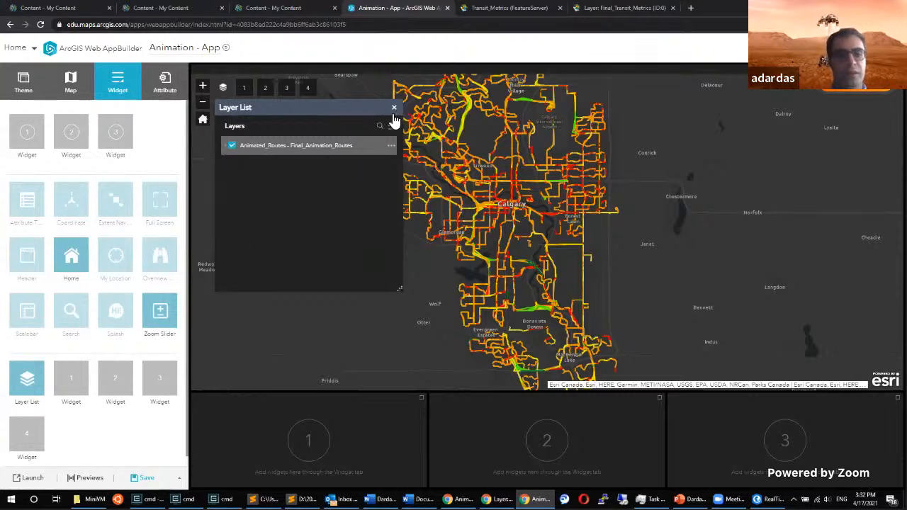
left_click(223, 87)
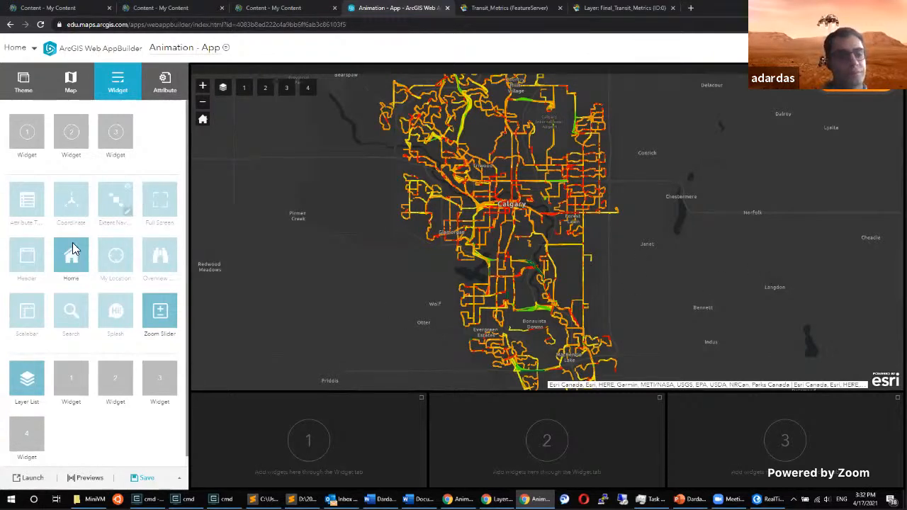
Add a Search widget named Address to the next on-map widget placeholder, keeping its default search sources.
left_click(286, 445)
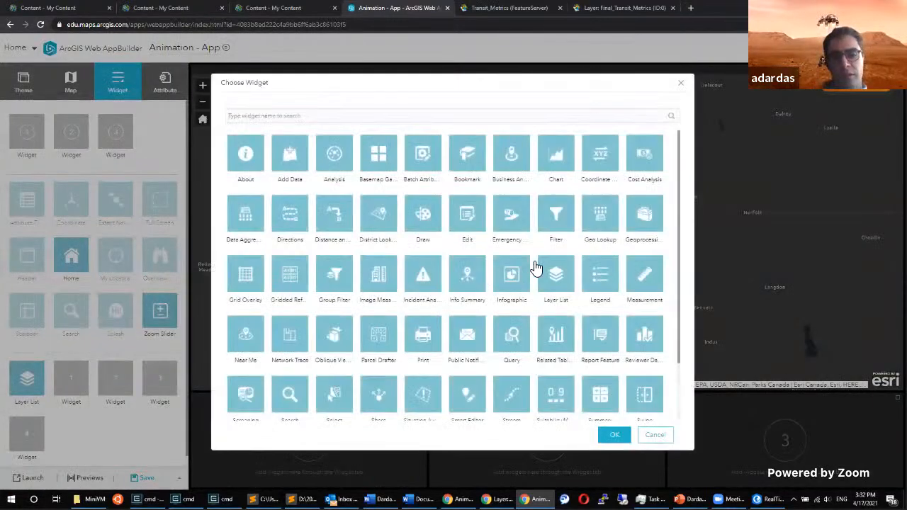
scroll(427, 340, "down", 1)
left_click(291, 358)
left_click(614, 435)
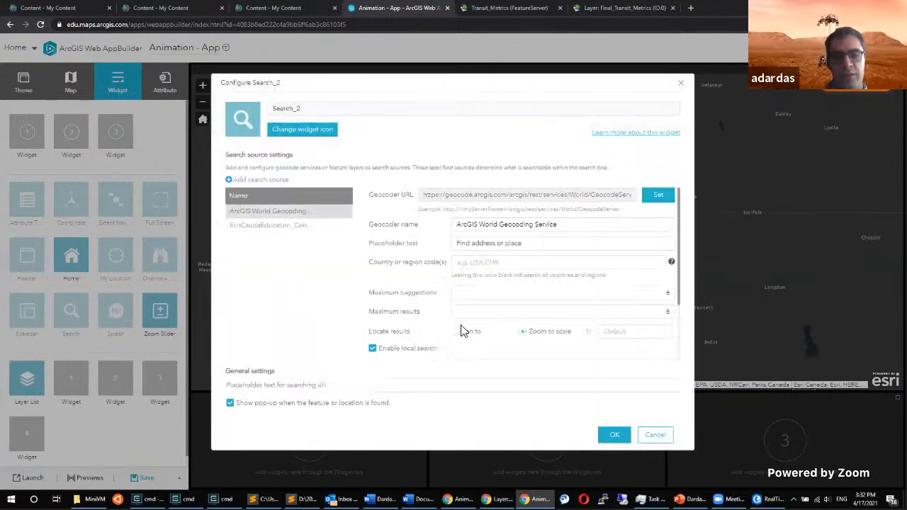
left_click(320, 108)
double_click(320, 108)
type("Address")
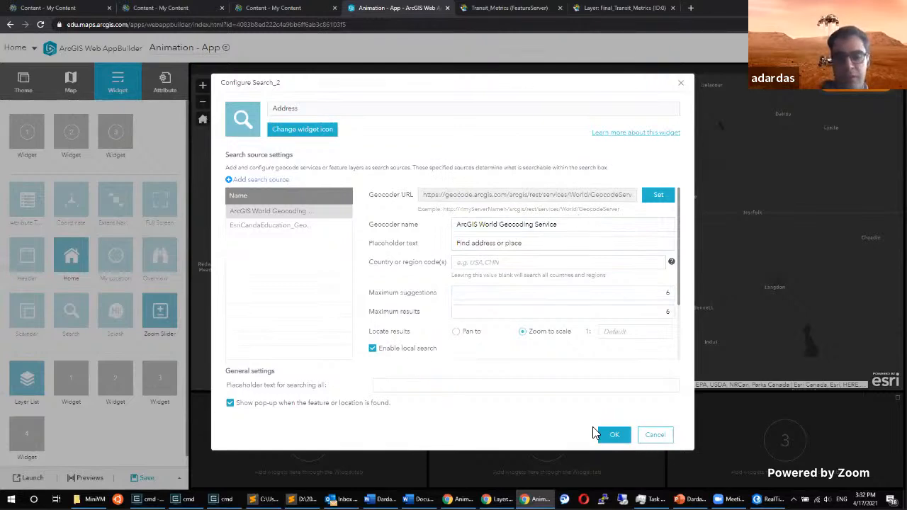
left_click(611, 434)
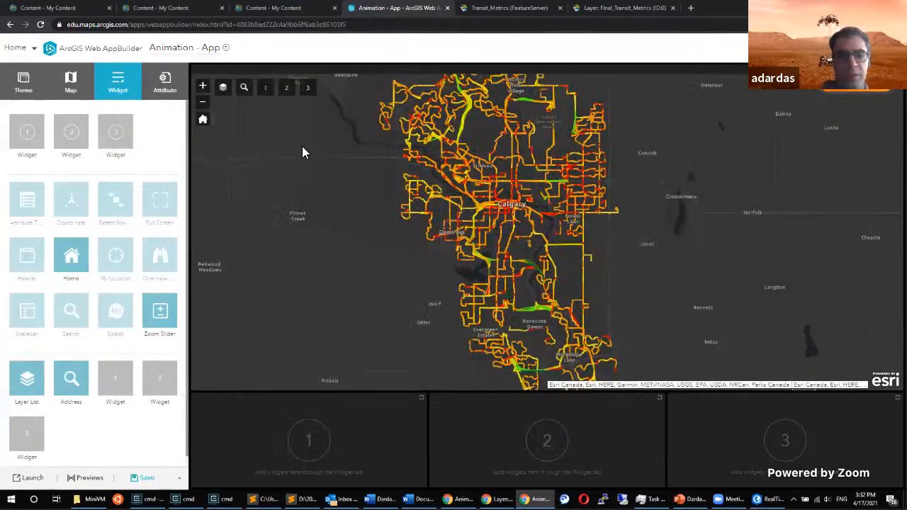
Test the Address widget by locating Calgary International Airport on the map.
left_click(249, 93)
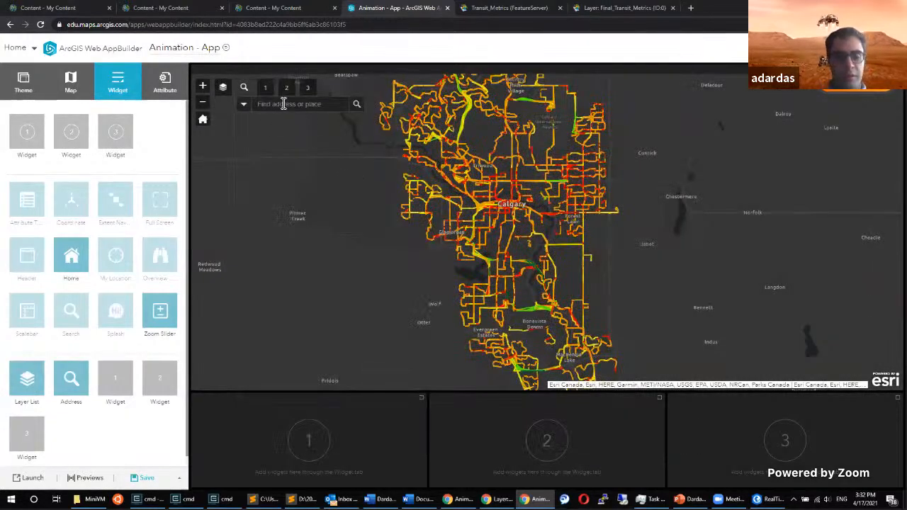
type("Calgary Inter")
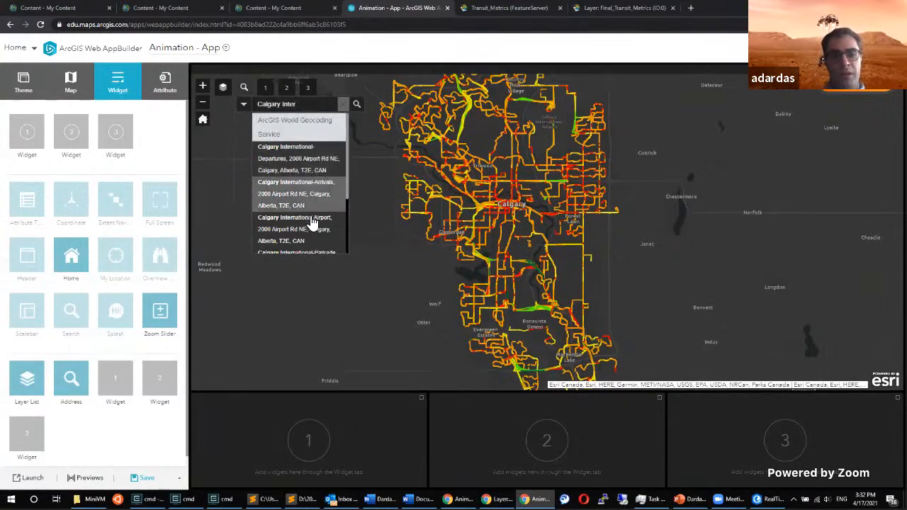
scroll(314, 213, "down", 2)
scroll(314, 213, "up", 1)
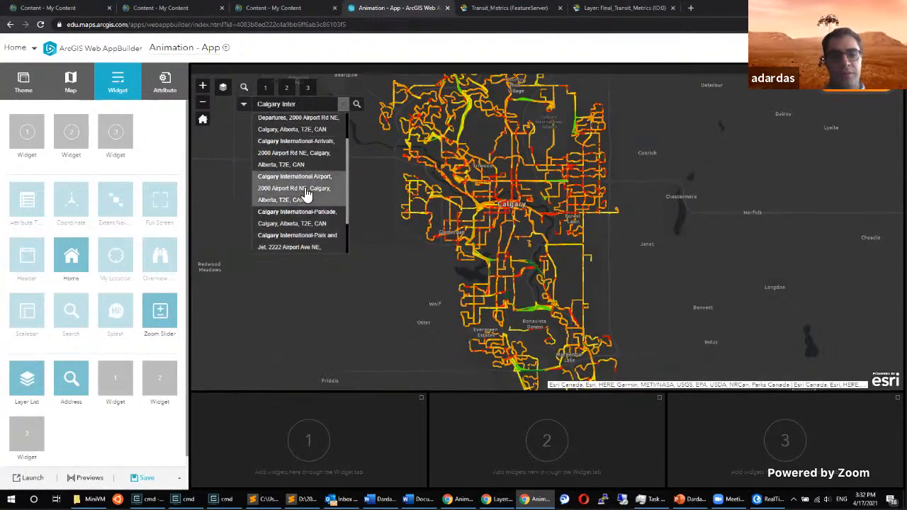
left_click(306, 193)
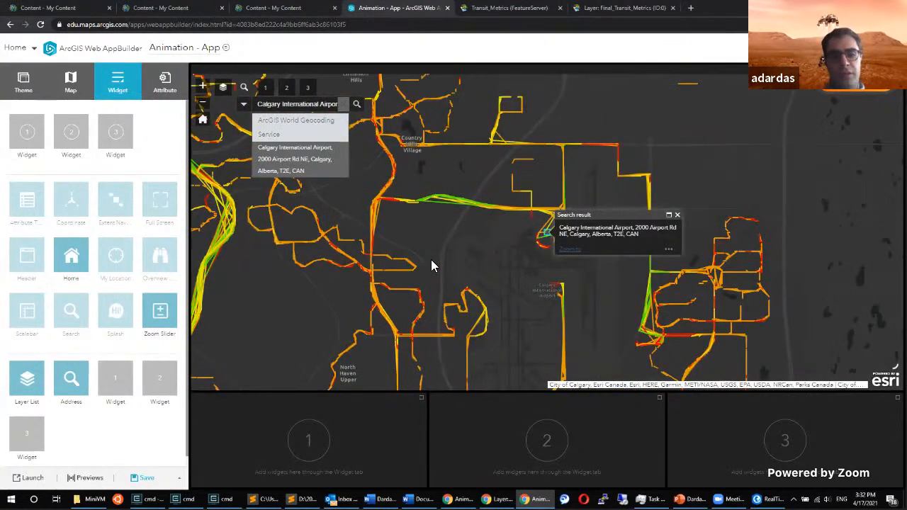
Dismiss the airport search result on the map, clear the searched address and close the Address widget.
left_click(676, 214)
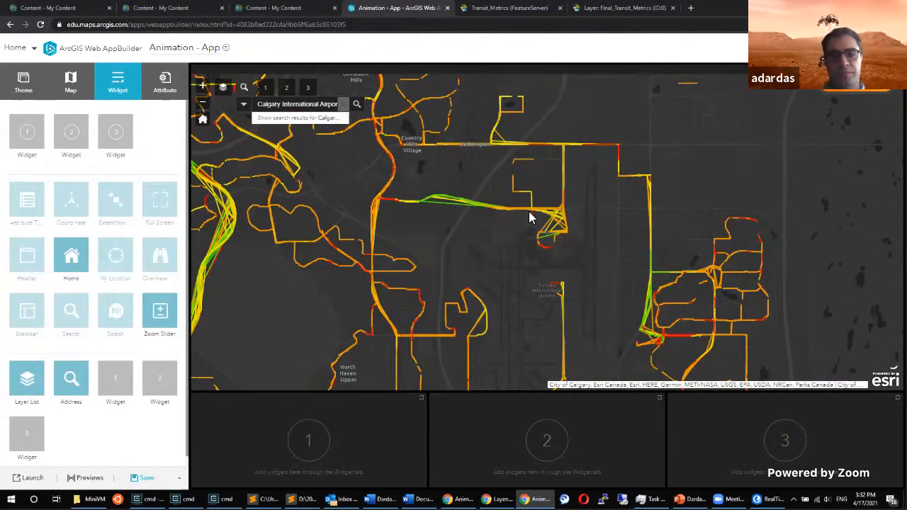
left_click(340, 111)
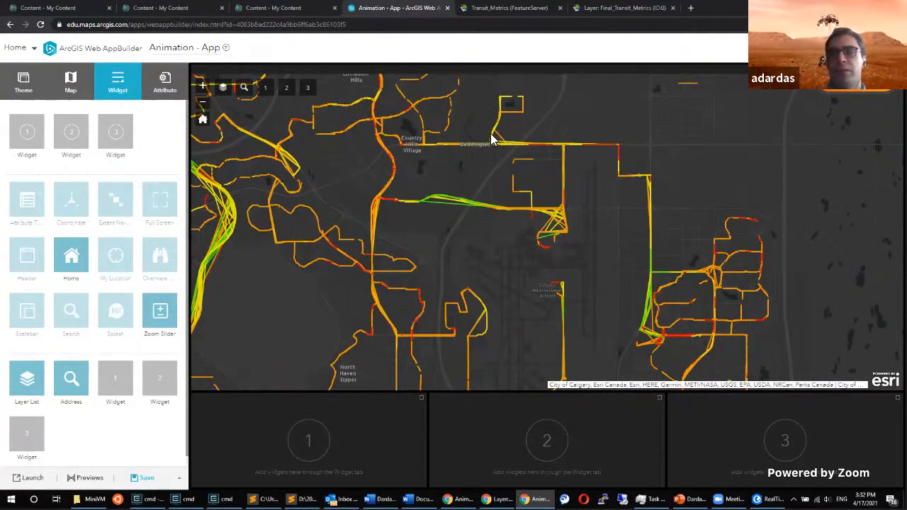
Add a Select widget to the next on-map widget placeholder, enabling the point and freehand polygon selecting tools in addition to rectangle.
left_click(119, 388)
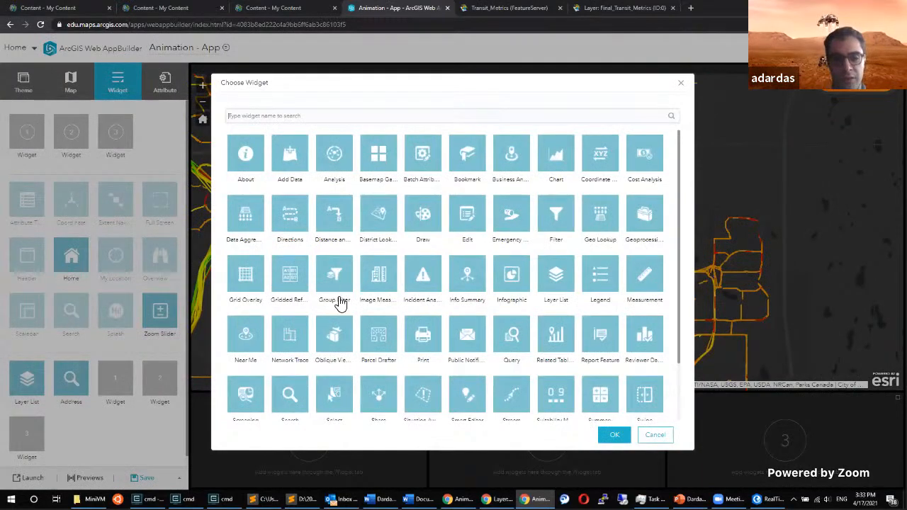
scroll(312, 319, "down", 1)
left_click(340, 358)
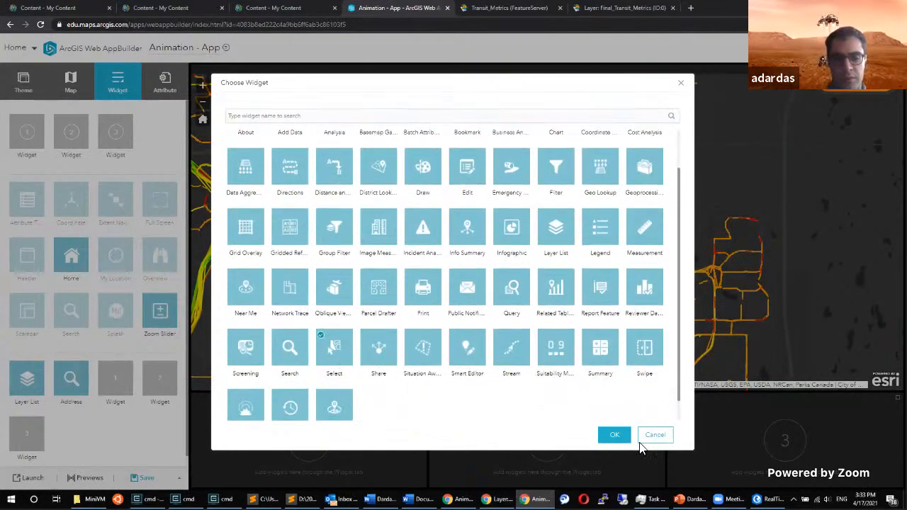
left_click(603, 436)
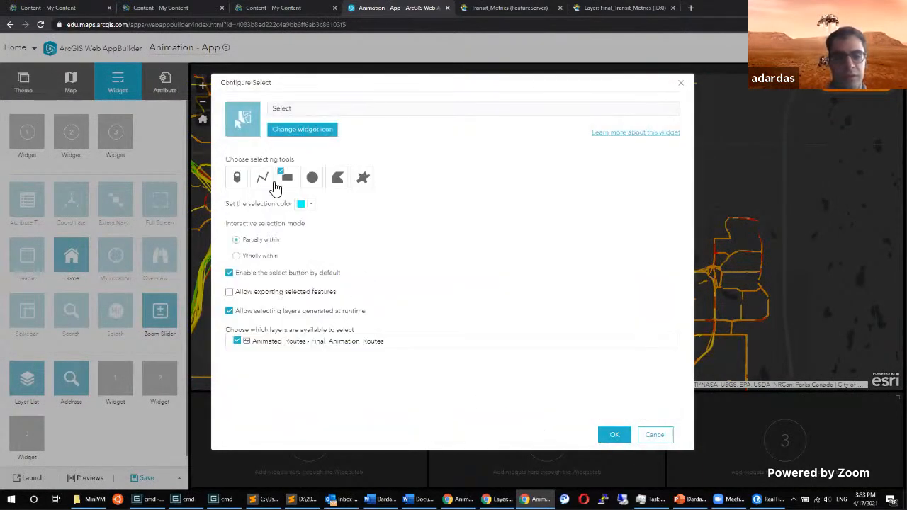
left_click(362, 182)
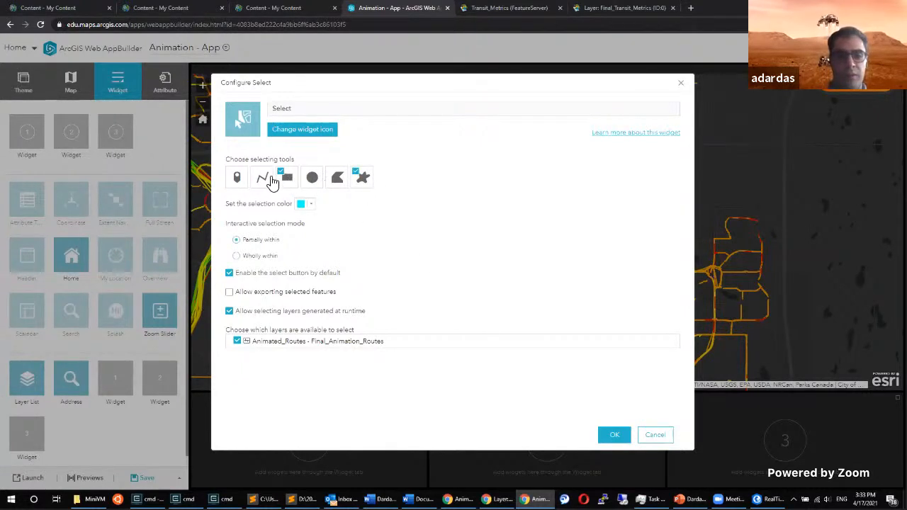
left_click(236, 179)
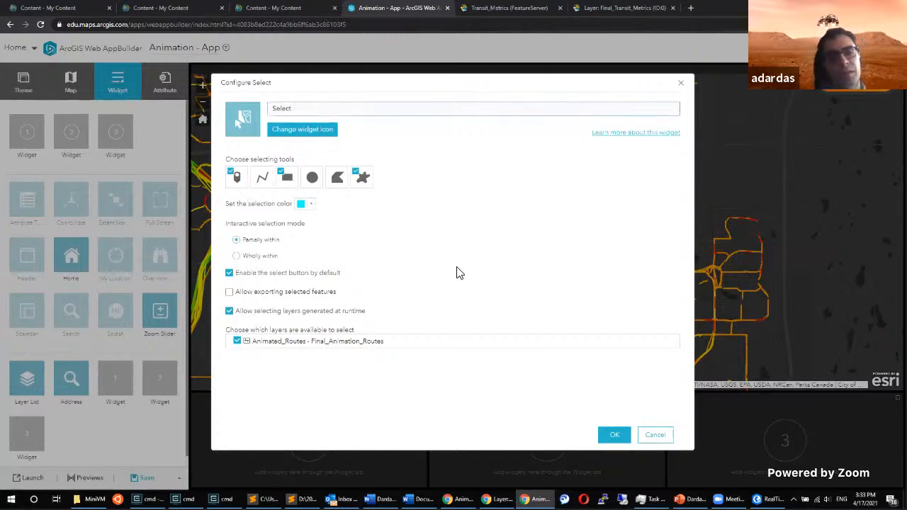
left_click(613, 436)
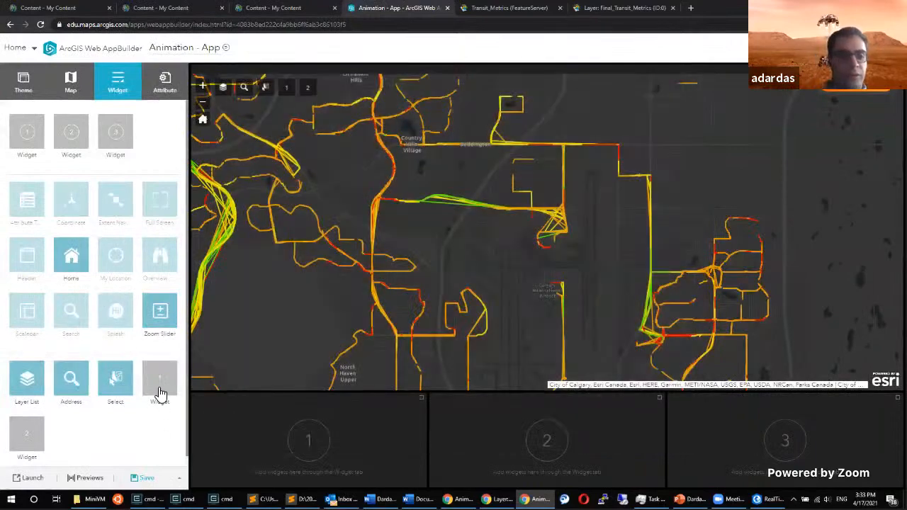
Choose the Time Slider widget for the next on-map widget placeholder and open its configuration.
left_click(169, 389)
scroll(496, 234, "down", 2)
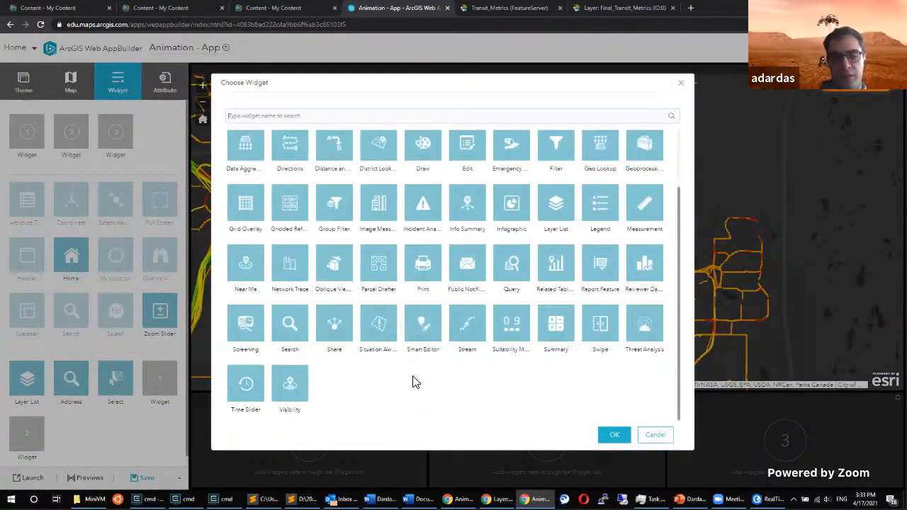
left_click(259, 388)
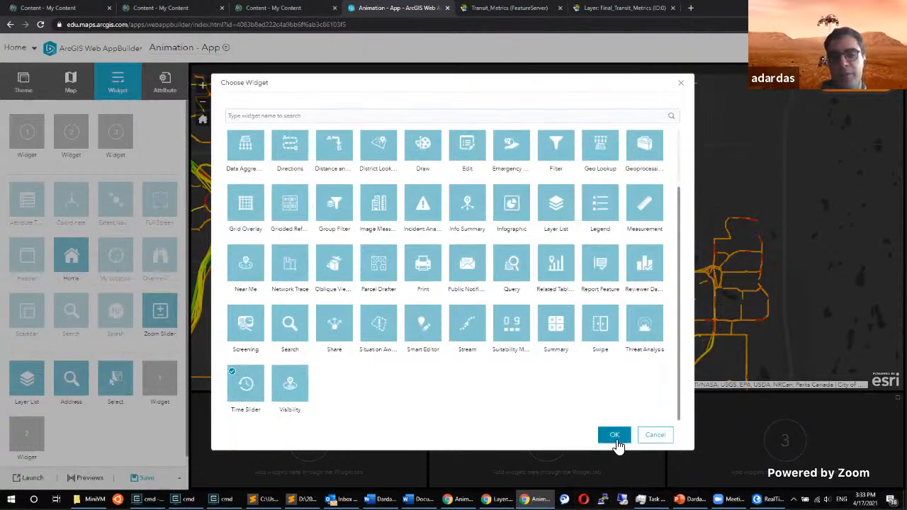
left_click(614, 435)
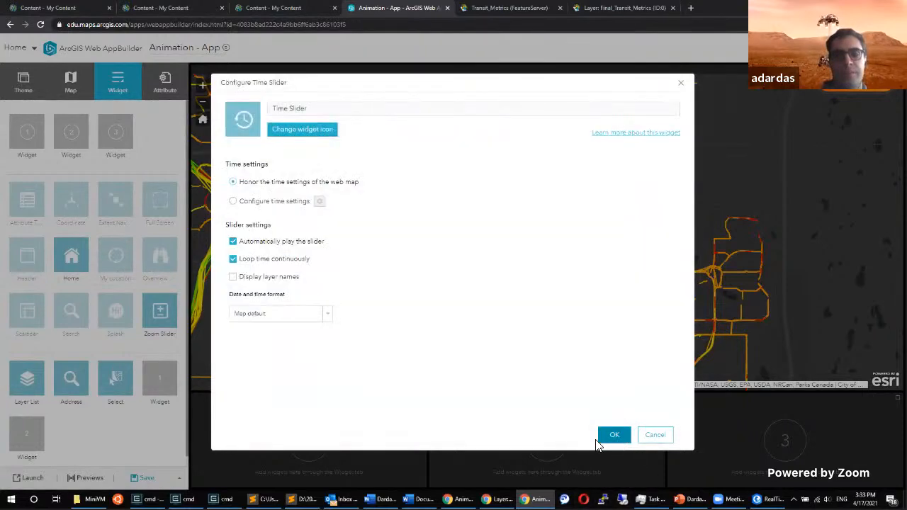
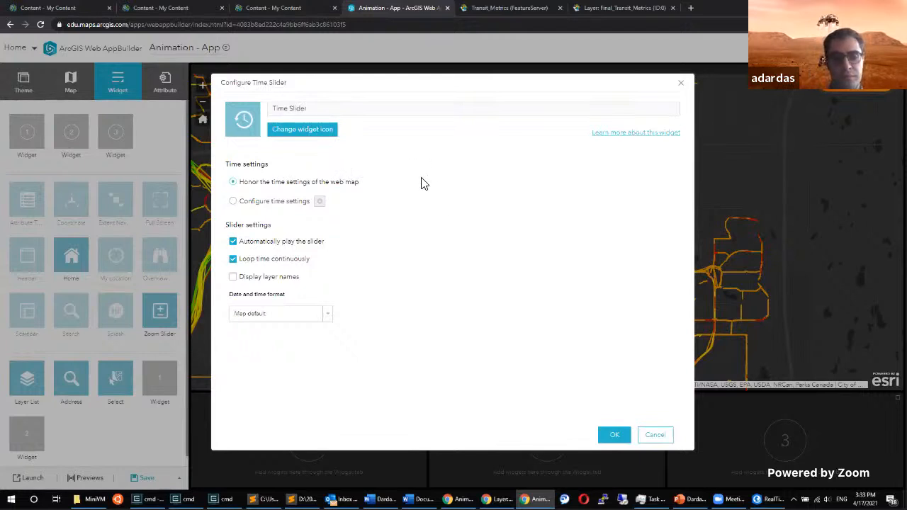
Finish configuring the Time Slider widget so that it honors the time settings of the web map.
left_click(271, 204)
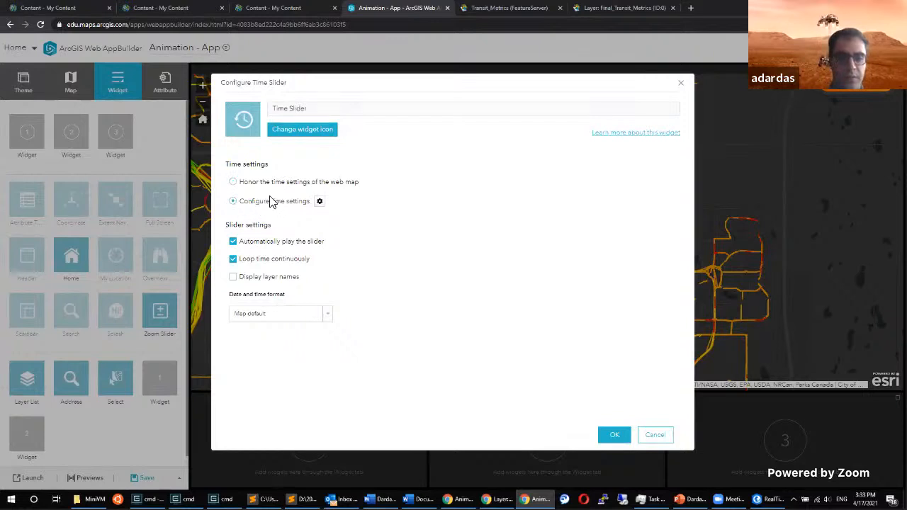
left_click(232, 182)
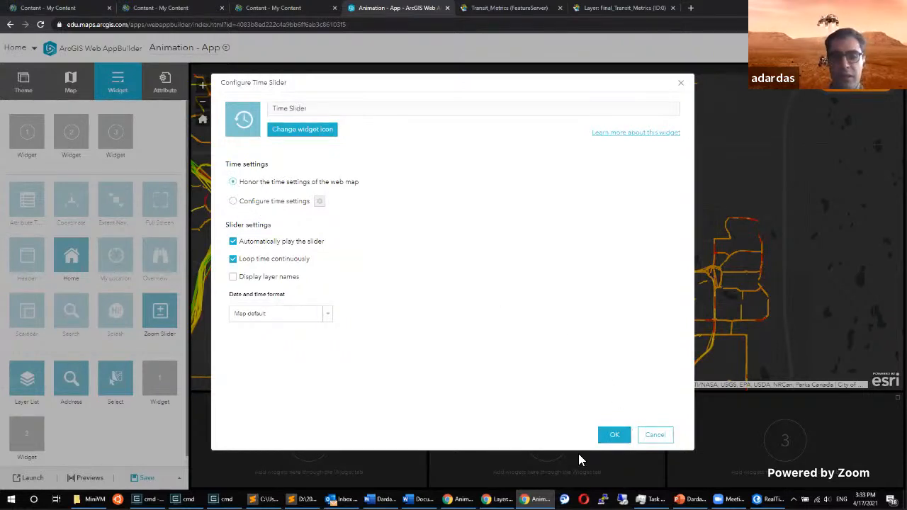
left_click(606, 438)
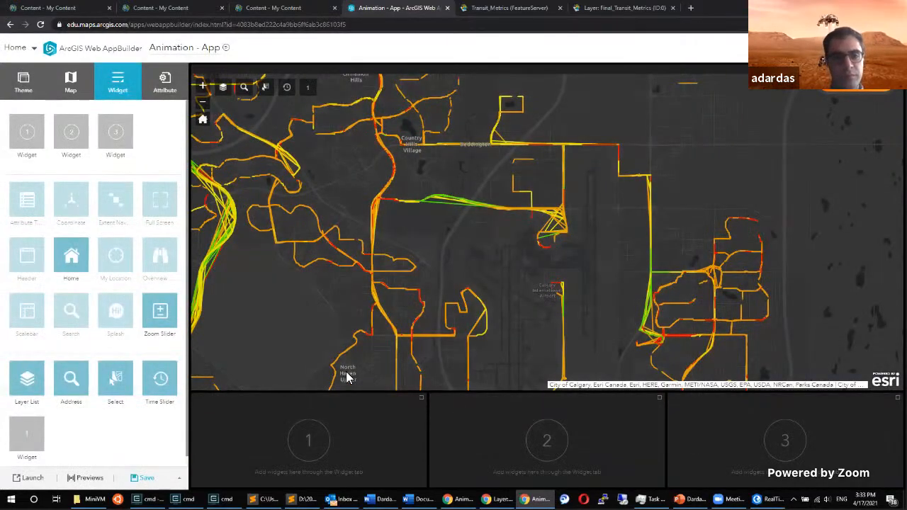
Test the Time Slider in the preview, scrubbing the transit animation forward and back over Calgary.
left_click(286, 89)
scroll(527, 243, "down", 2)
mouse_move(537, 356)
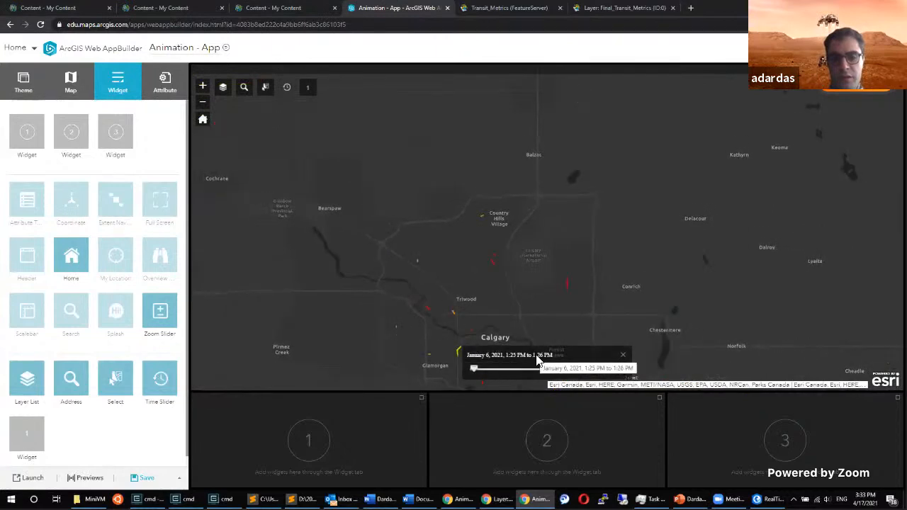
left_click_drag(633, 336, 583, 198)
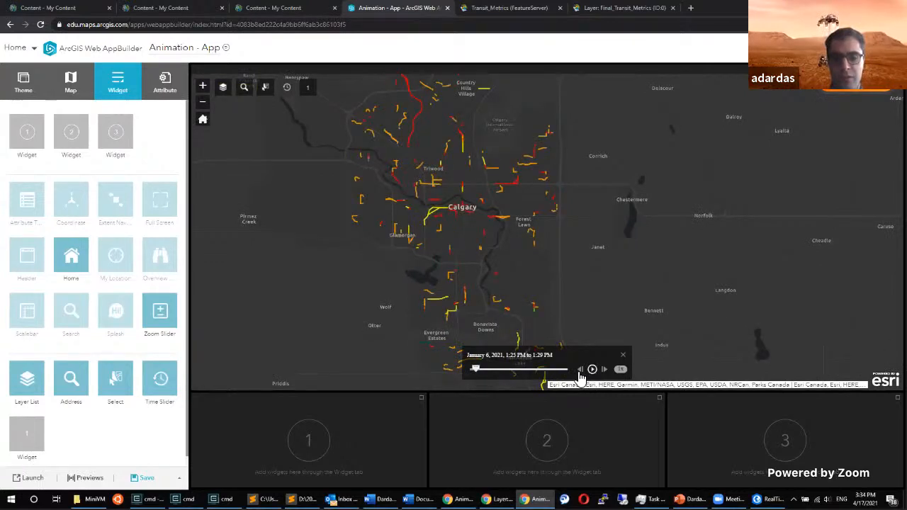
left_click_drag(487, 374, 513, 373)
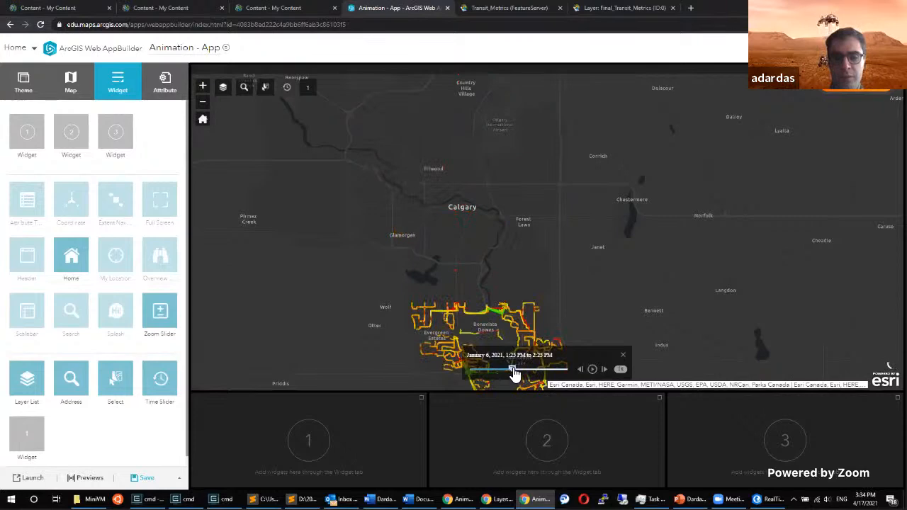
left_click_drag(514, 374, 482, 375)
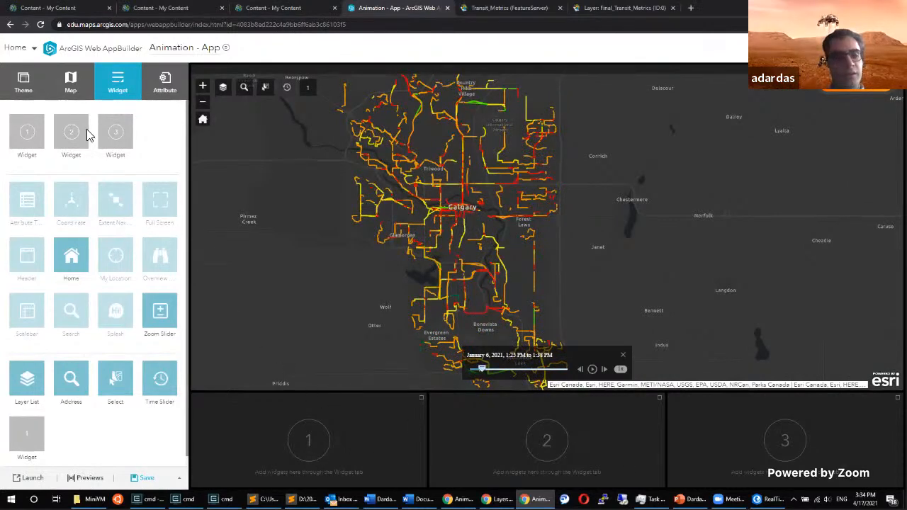
Add an Infographic widget to placeholder 1 using the Gauge template and the Animated_Routes - Final_Animation_Routes data source.
left_click(22, 132)
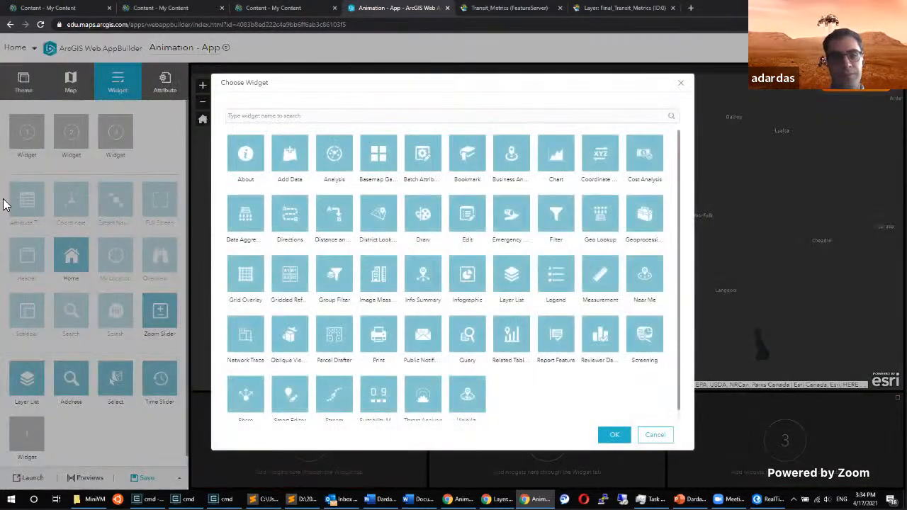
left_click(464, 285)
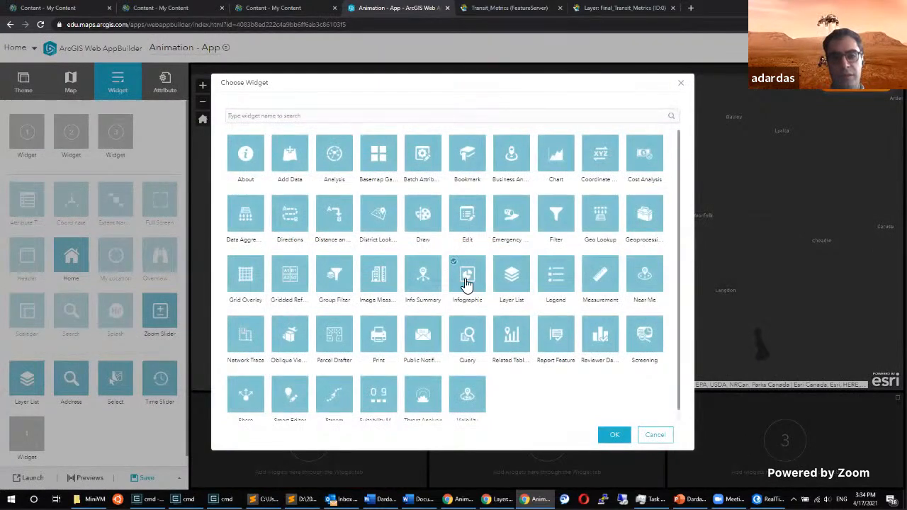
left_click(611, 435)
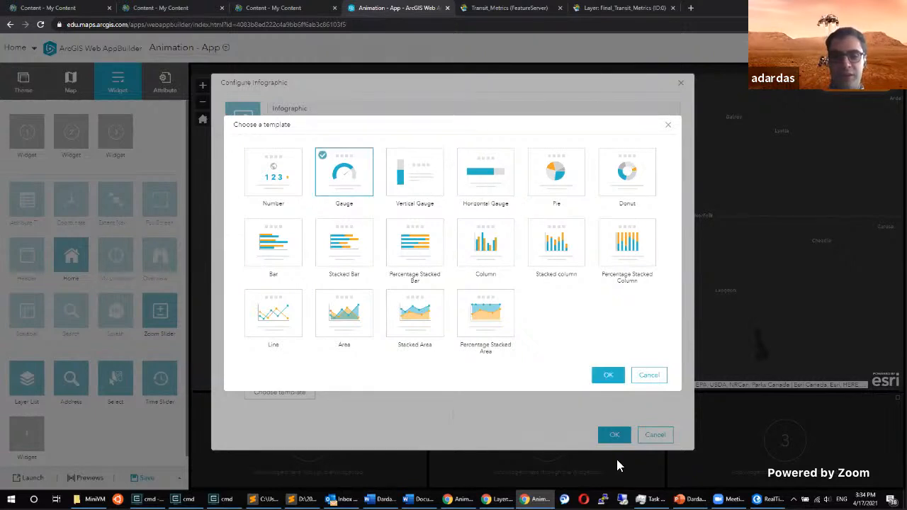
left_click(607, 375)
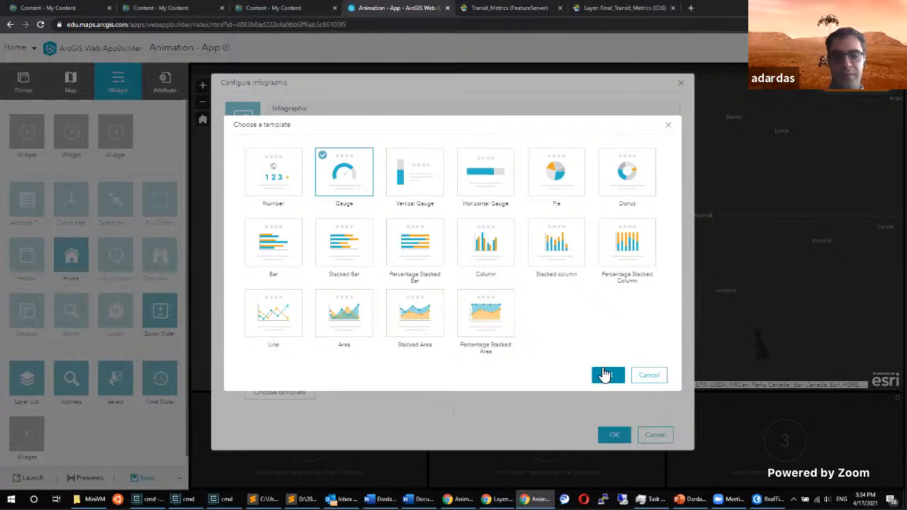
left_click(344, 180)
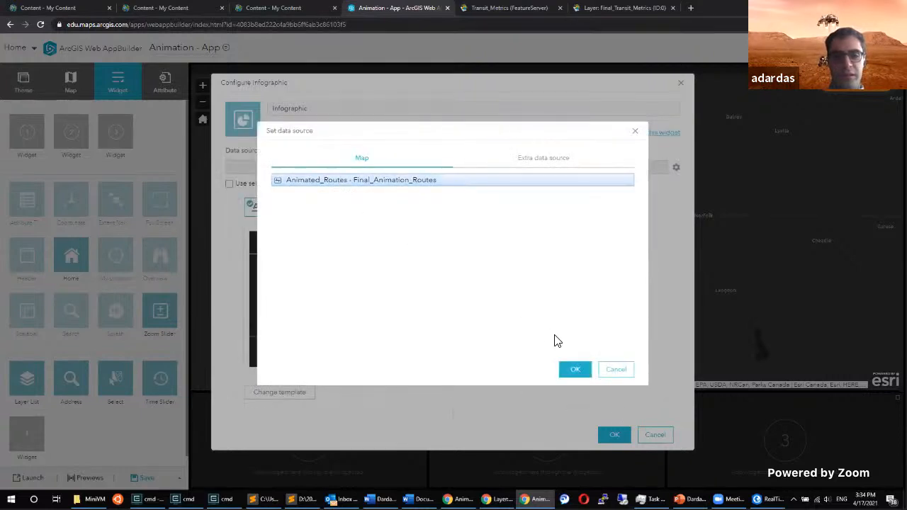
left_click(575, 374)
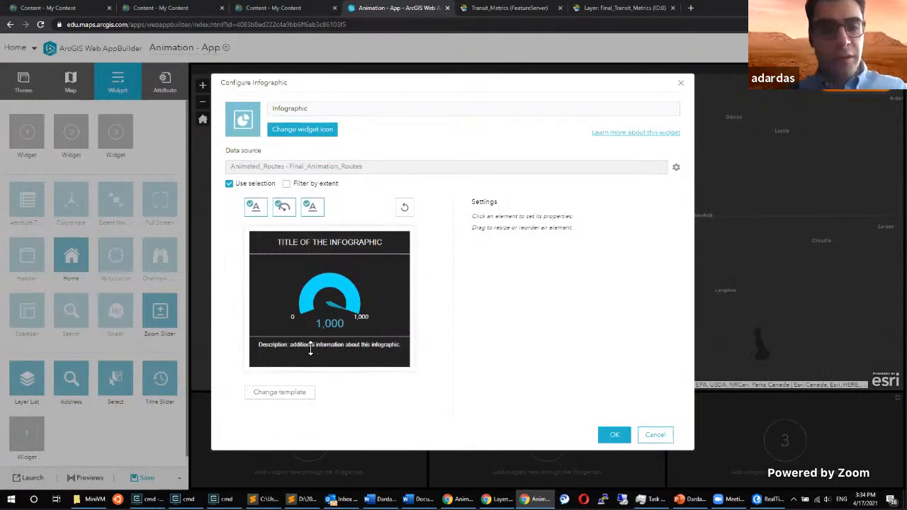
Remove the description element from the infographic and set its title text to "Projected Speed (Avg.)".
left_click(289, 344)
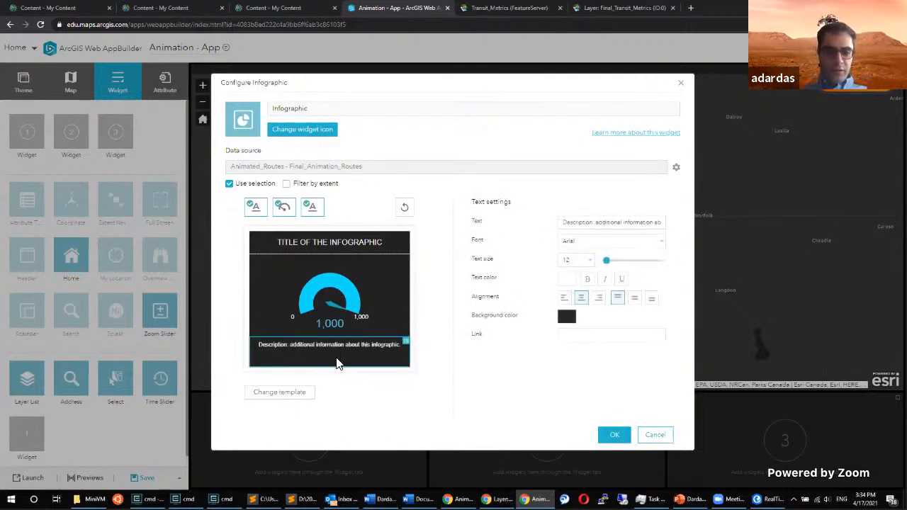
left_click(311, 210)
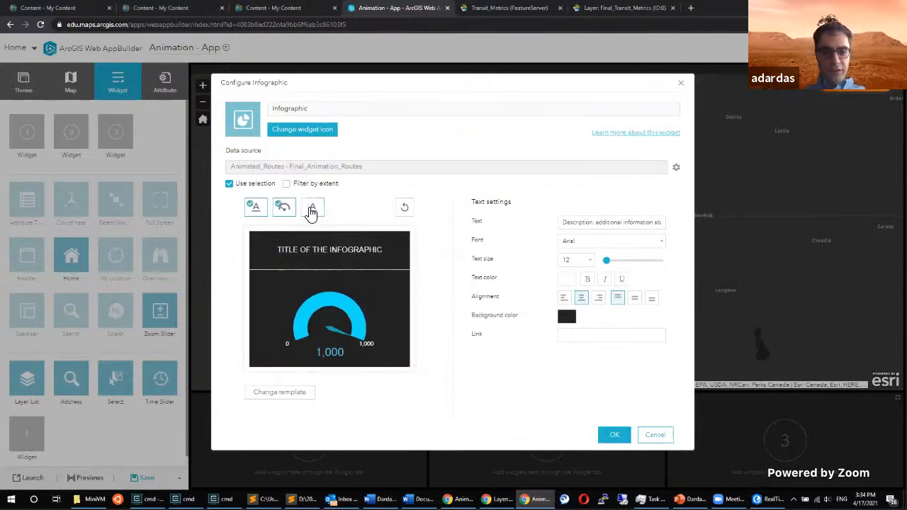
left_click(296, 258)
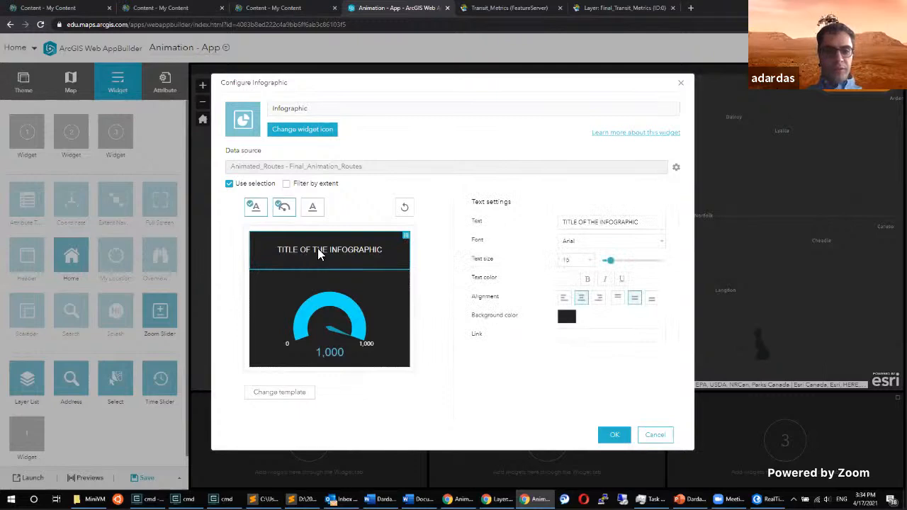
triple_click(595, 222)
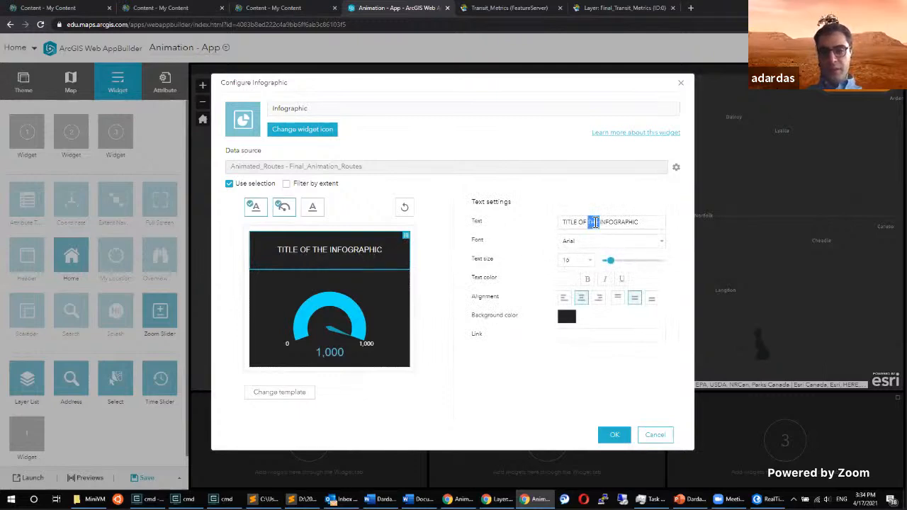
type("F")
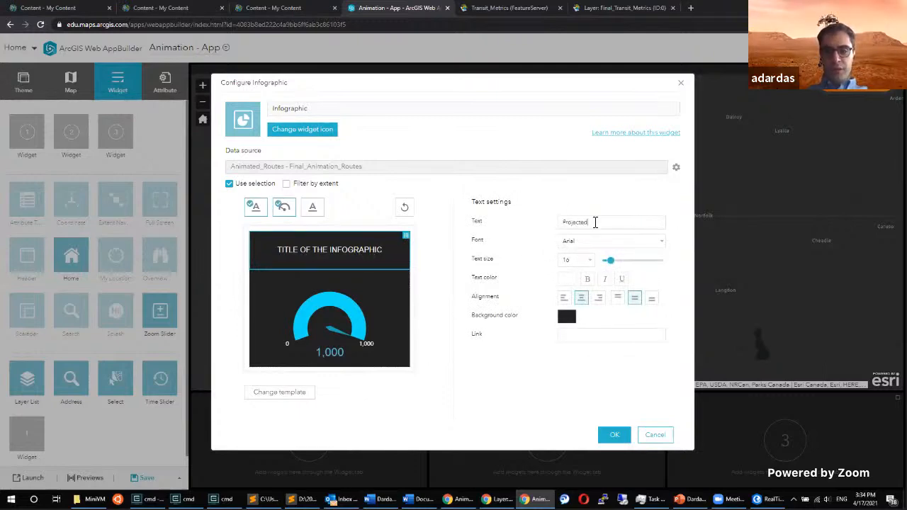
type("rojected Speed (Avg.)")
key("Tab")
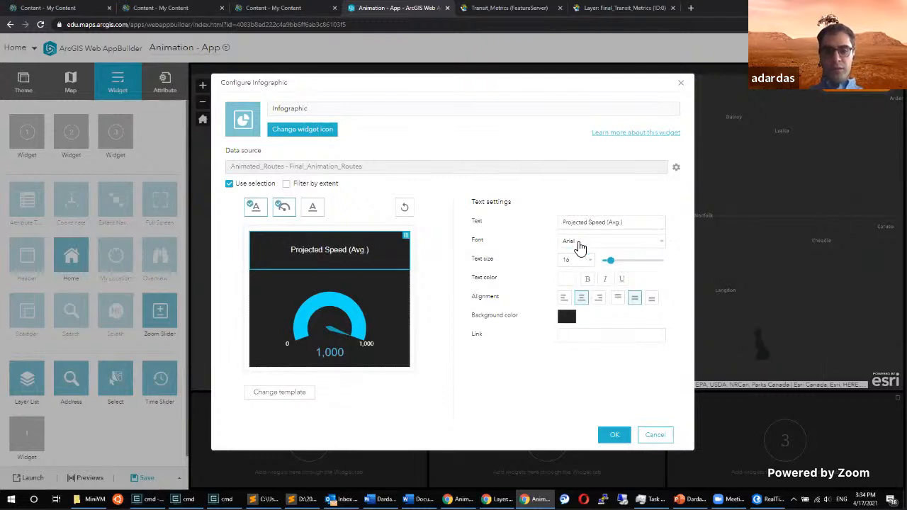
Format the infographic title in Garamond, size 22, bold and underlined.
left_click(577, 243)
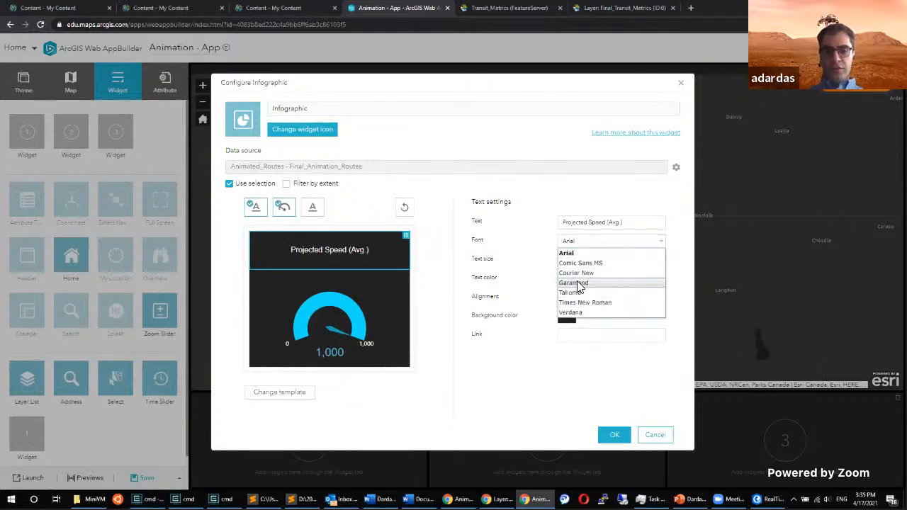
left_click(579, 282)
left_click(589, 261)
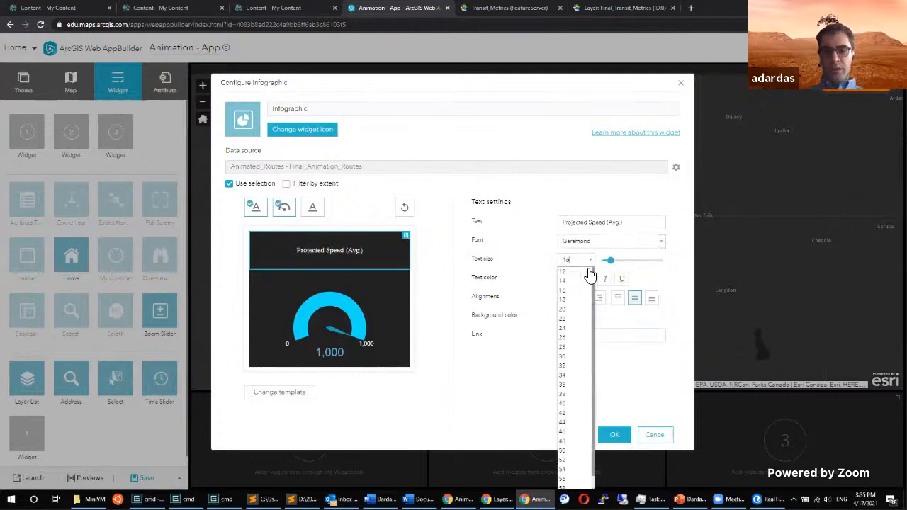
left_click(571, 318)
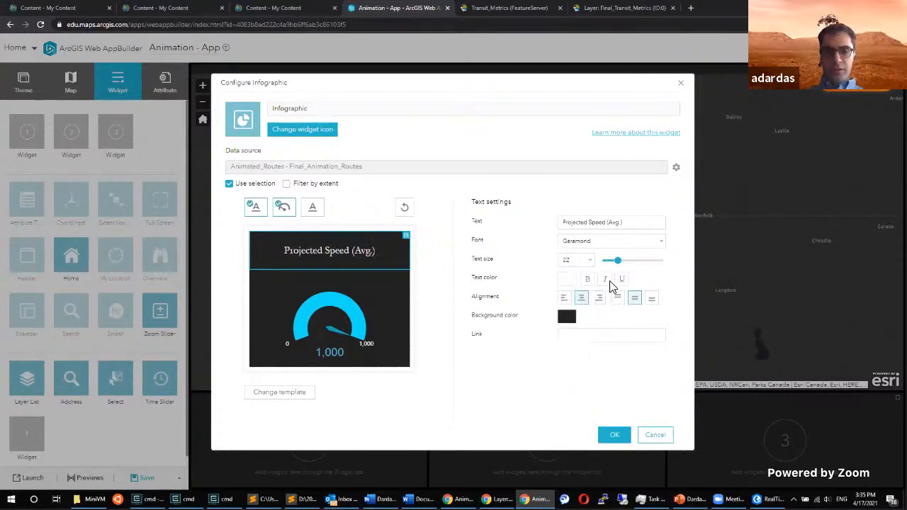
left_click(591, 280)
left_click(621, 280)
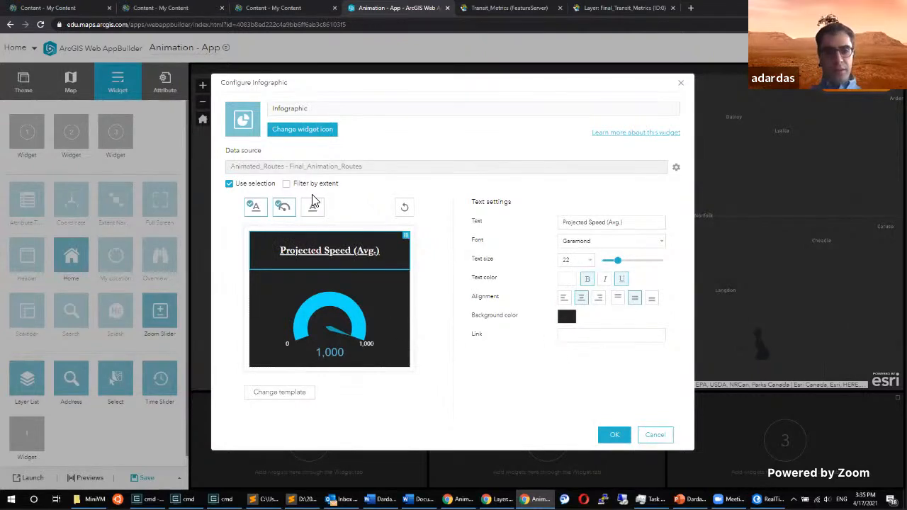
Make the gauge show the average of the ProjSpeed field, with a fixed maximum of 100.
left_click(386, 306)
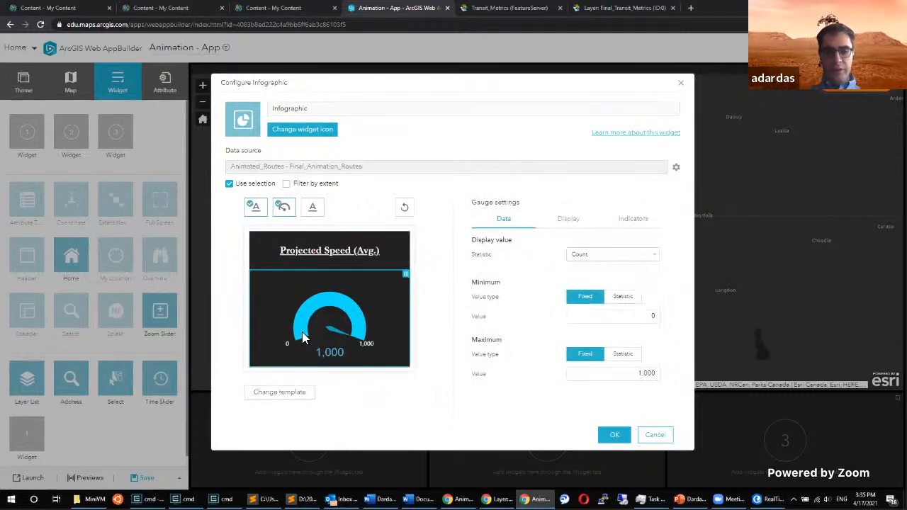
left_click(644, 262)
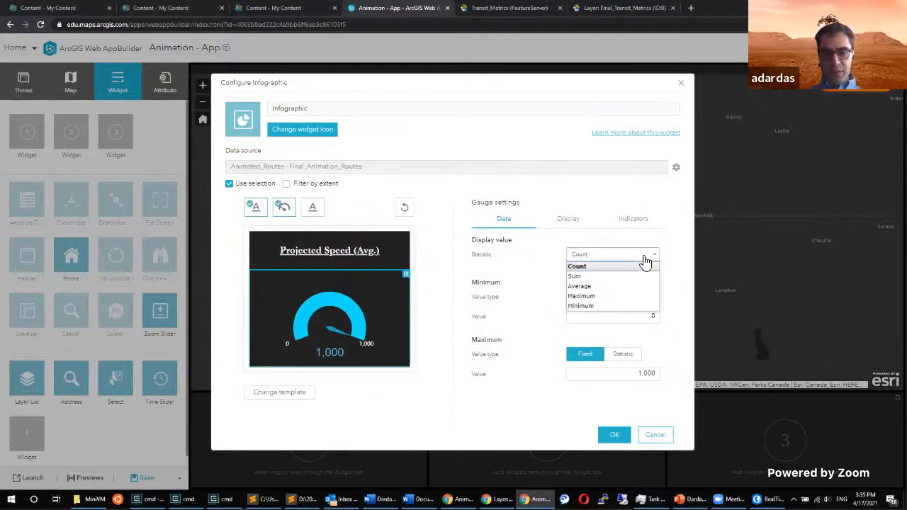
left_click(585, 287)
left_click(583, 275)
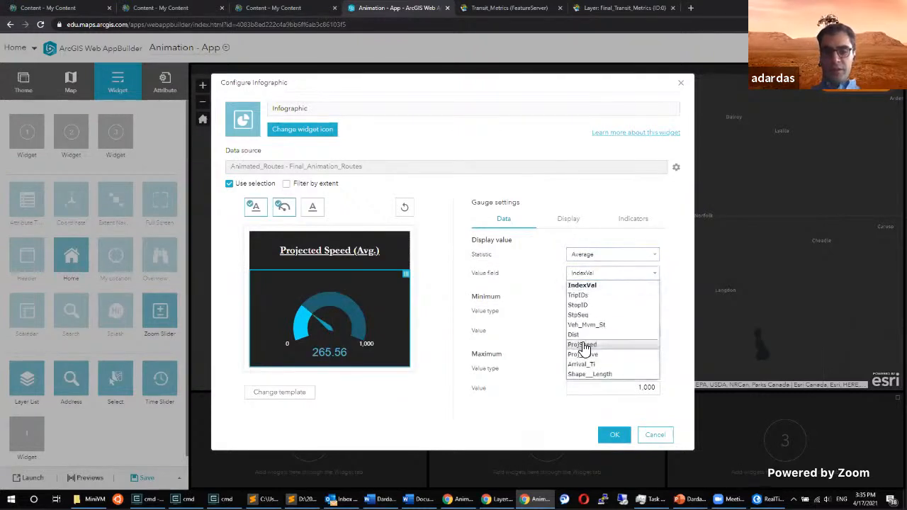
left_click(615, 345)
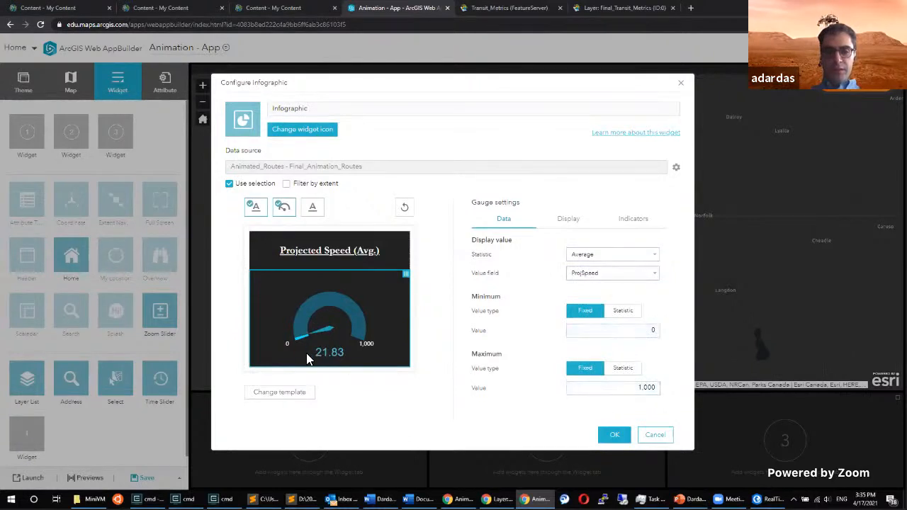
left_click_drag(571, 386, 765, 399)
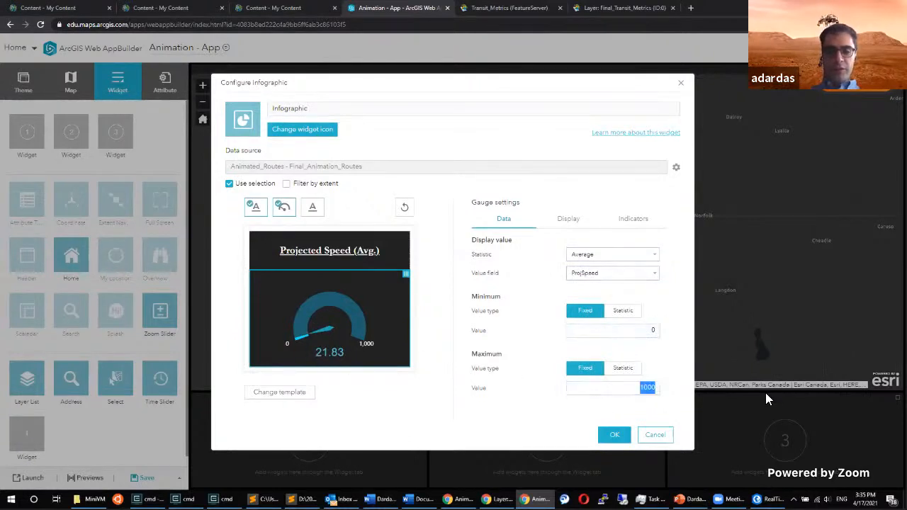
type("100")
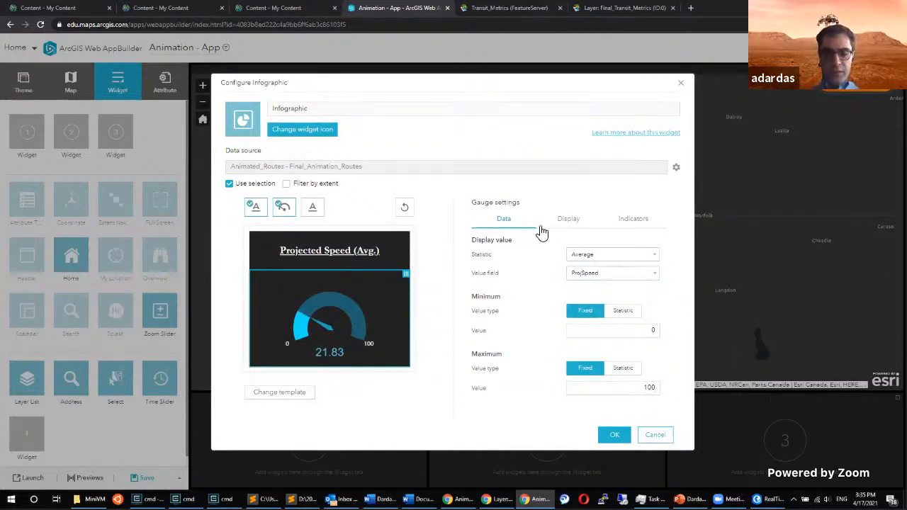
Add the suffix km/h to the gauge's current value and set its font to Garamond.
left_click(571, 220)
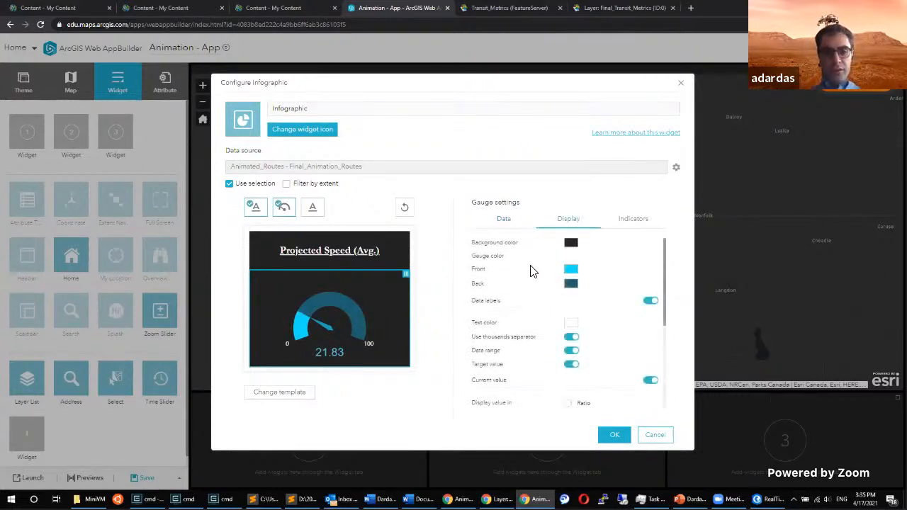
scroll(561, 374, "down", 5)
scroll(556, 376, "up", 5)
scroll(554, 377, "down", 5)
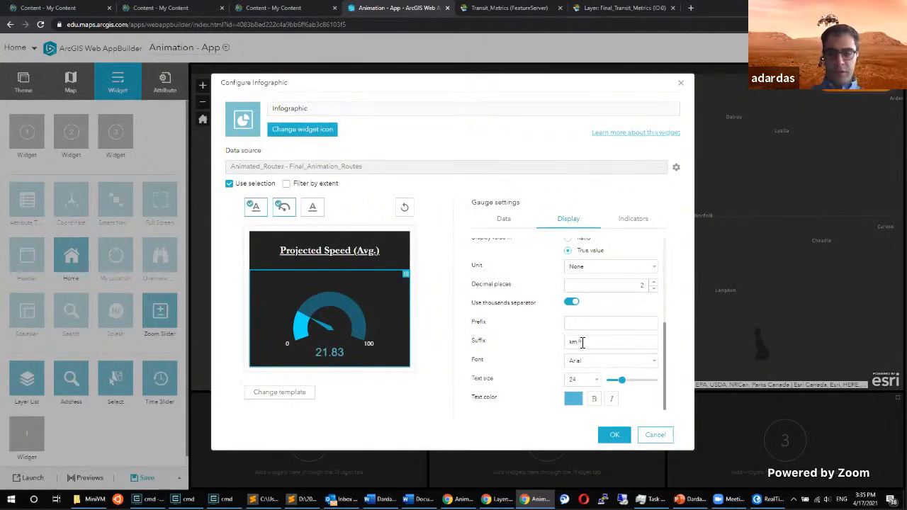
key("Tab")
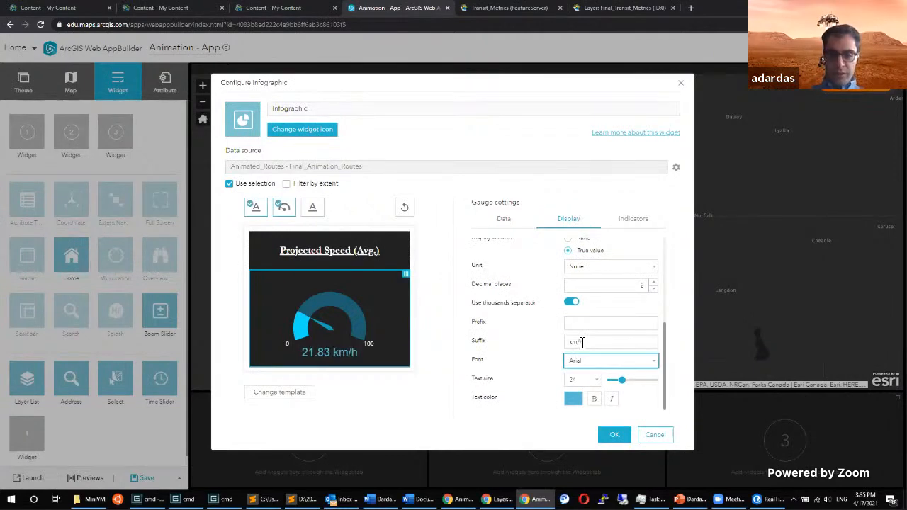
left_click(583, 363)
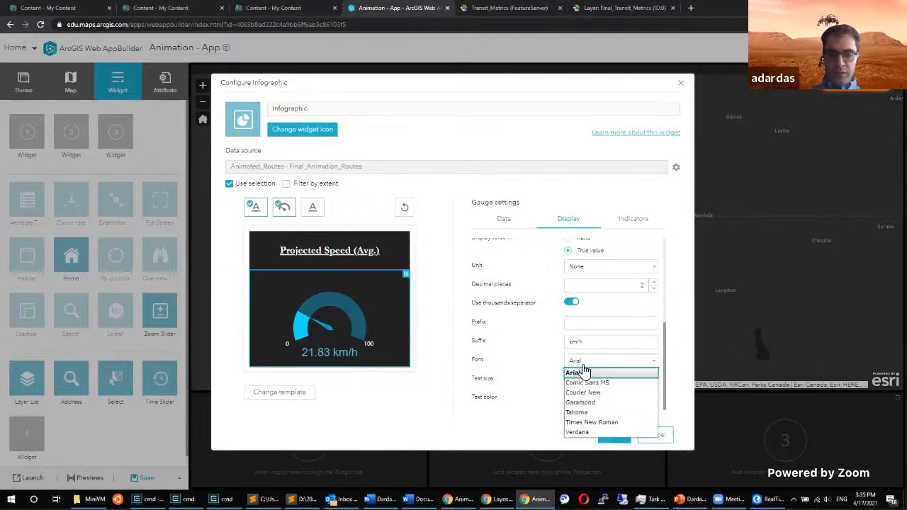
left_click(581, 402)
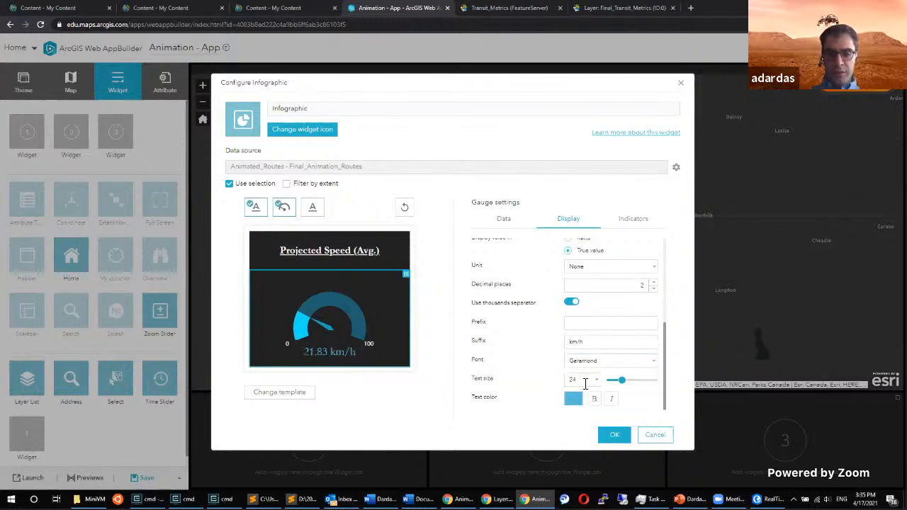
Set the text size of the gauge's current value to 23.
left_click_drag(622, 381, 622, 383)
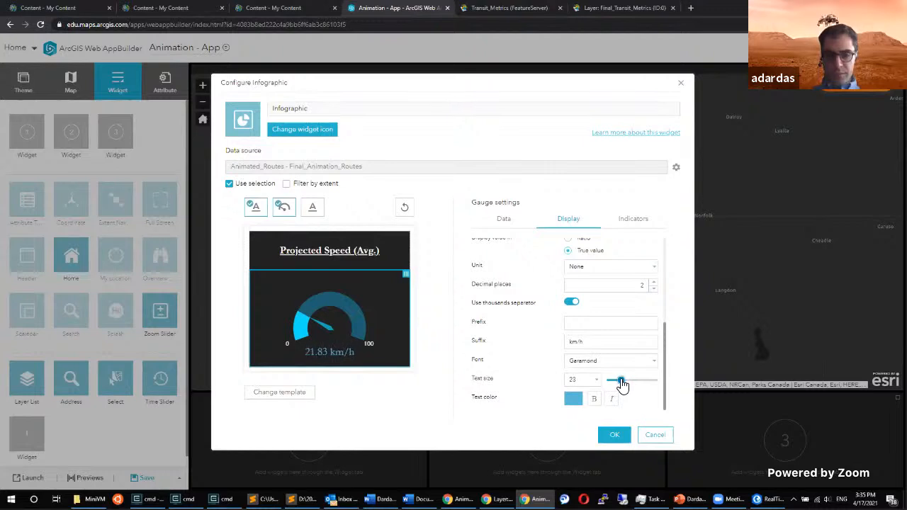
scroll(603, 297, "up", 5)
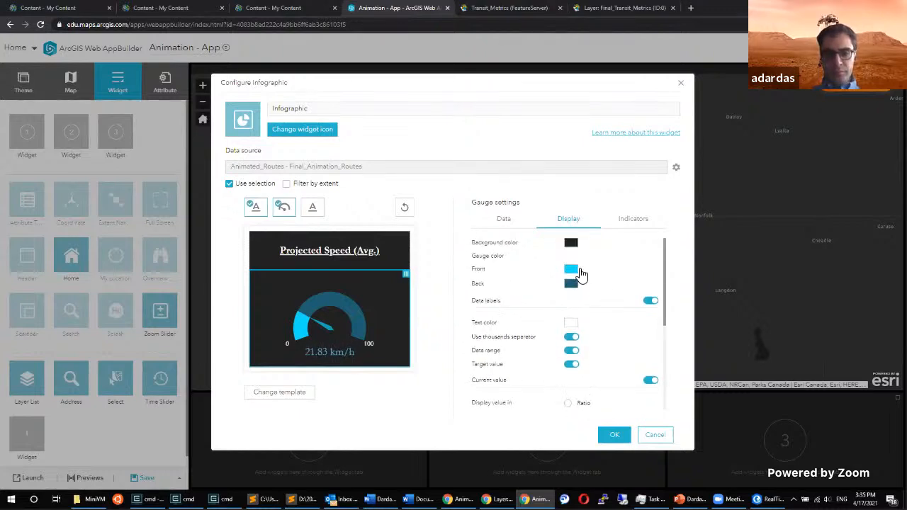
Add a gauge indicator for values between 0 and 20.
left_click(633, 219)
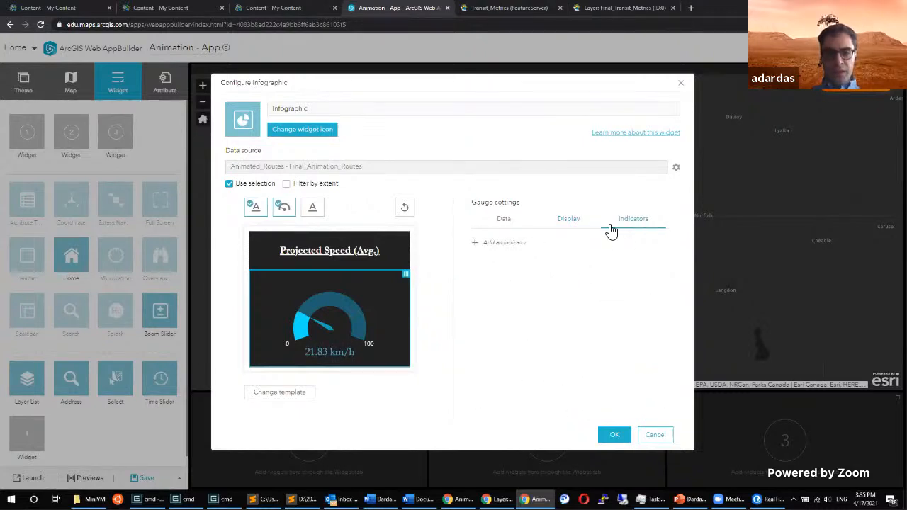
left_click(494, 249)
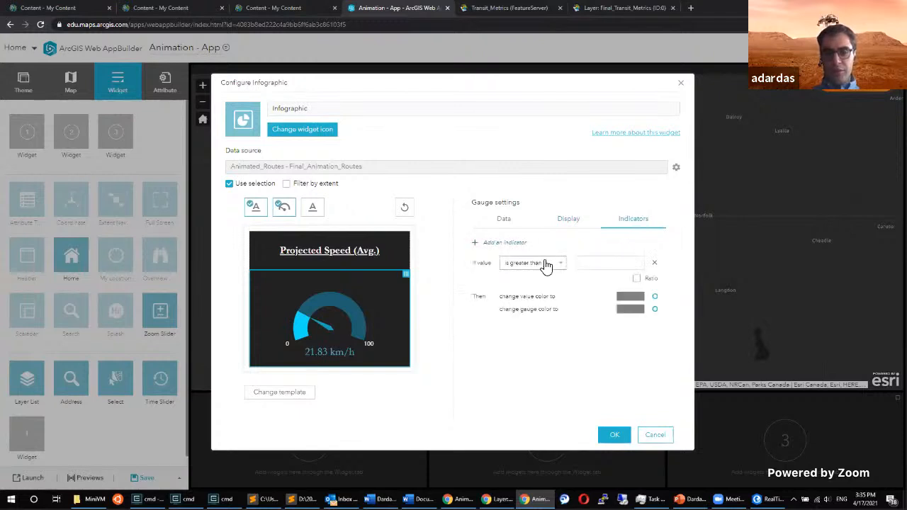
left_click(553, 263)
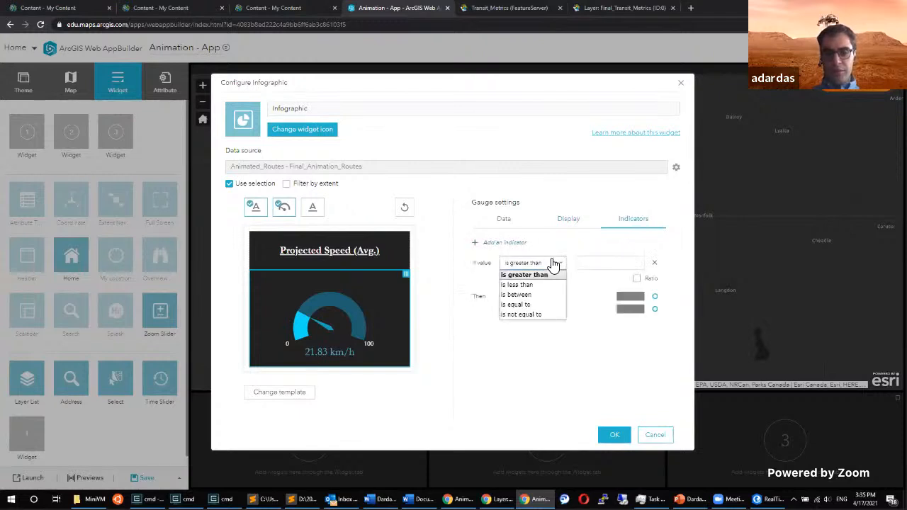
left_click(524, 294)
left_click(591, 260)
type("0")
key("Tab")
type("20")
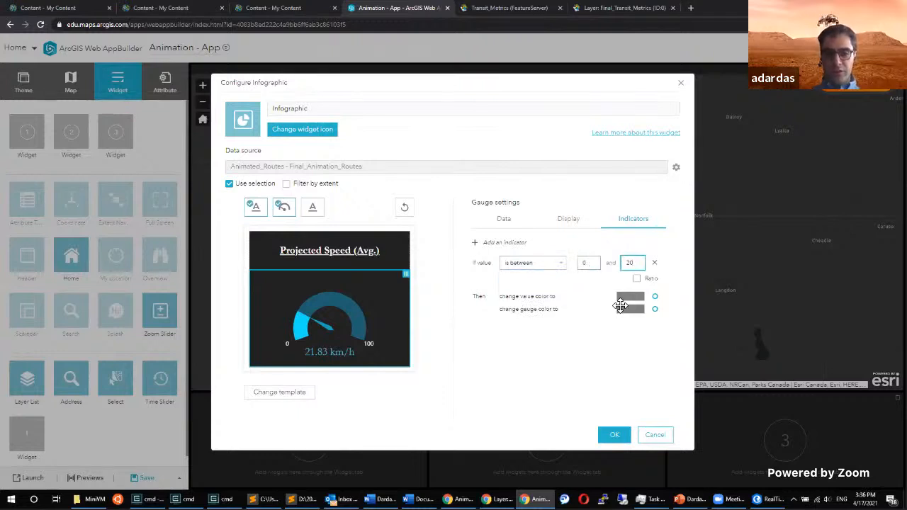
Set both the value color and the gauge color of the 0 to 20 indicator to red.
left_click(630, 298)
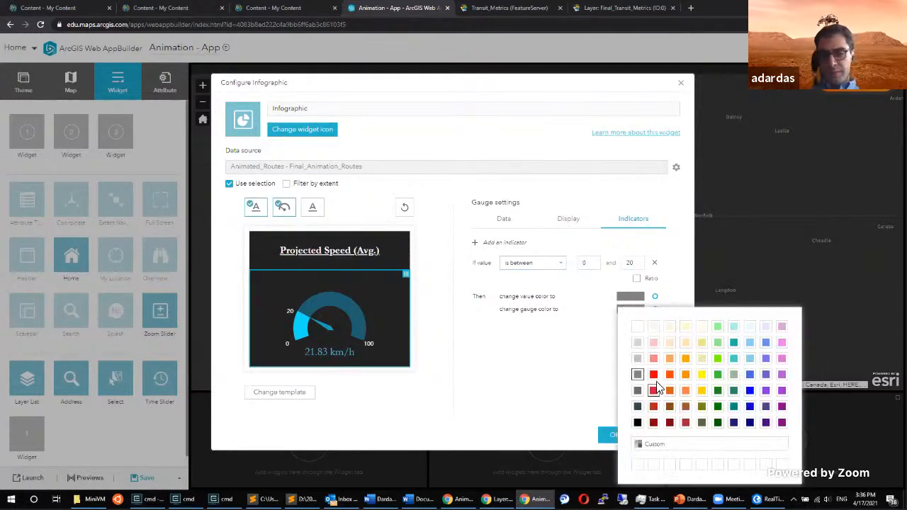
left_click(653, 388)
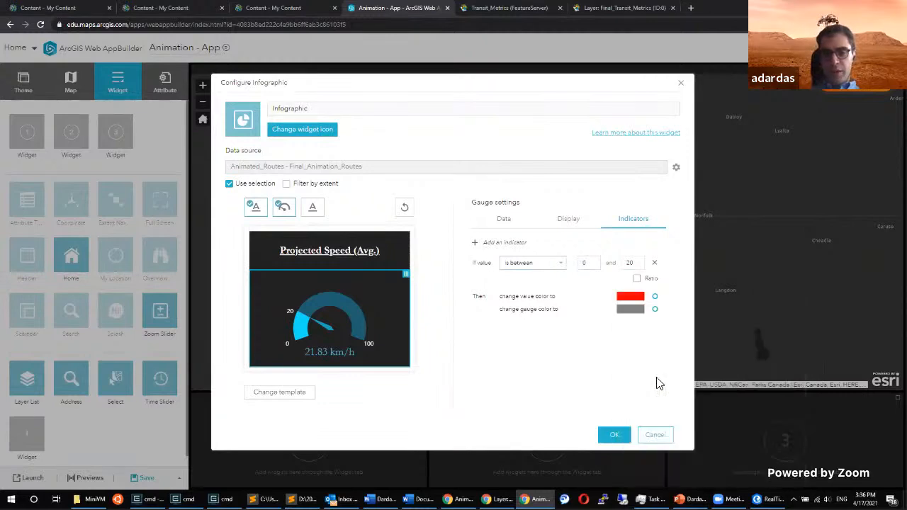
left_click(630, 309)
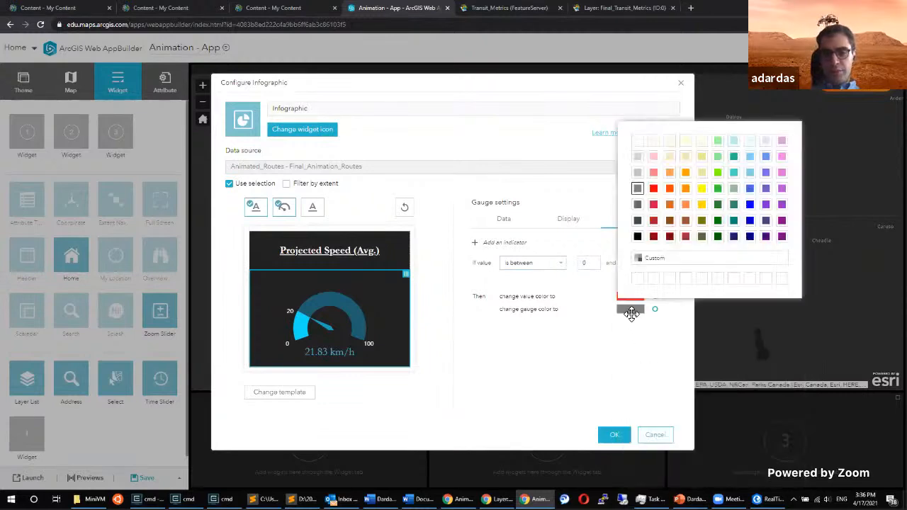
left_click(653, 188)
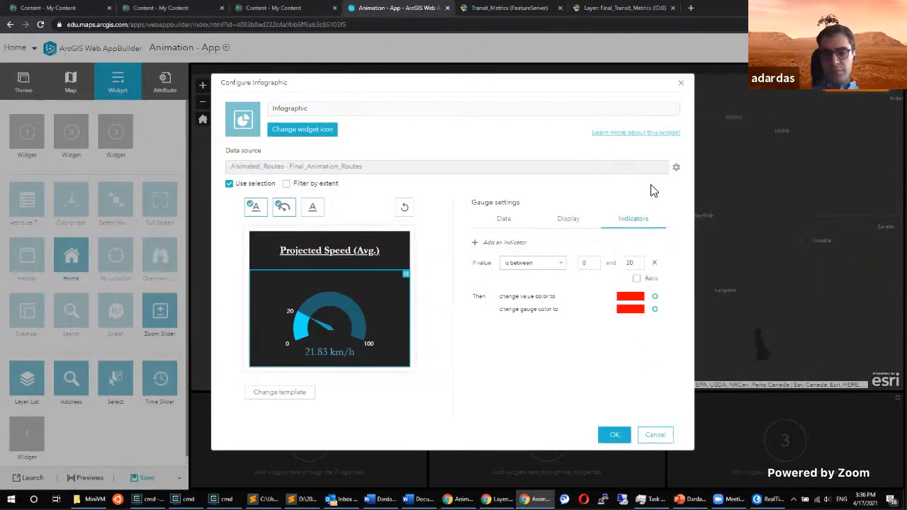
Add a second gauge indicator for values between 20 and 40.
left_click(504, 243)
left_click(525, 338)
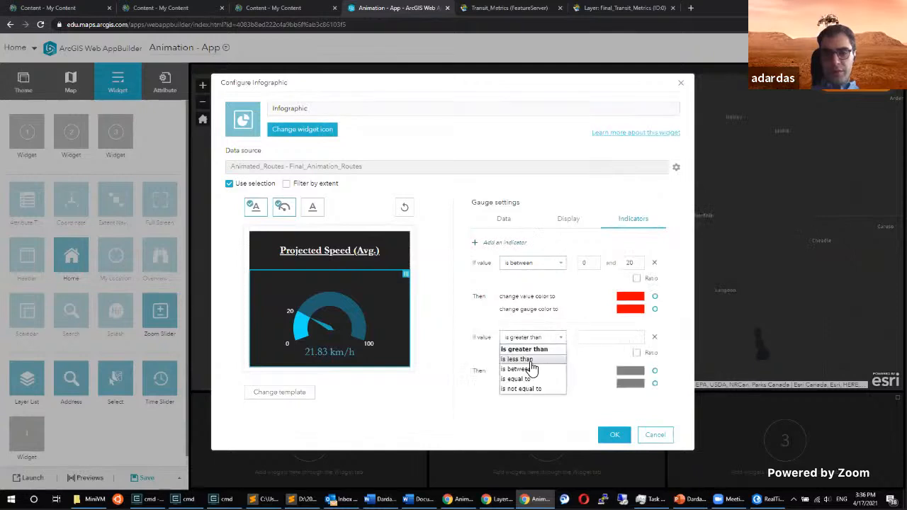
left_click(533, 373)
left_click(587, 337)
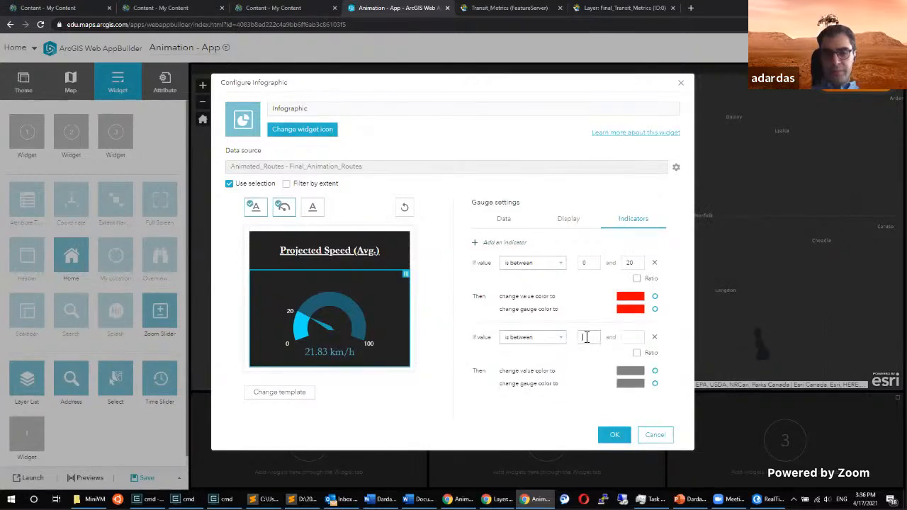
type("20")
key("Tab")
type("4")
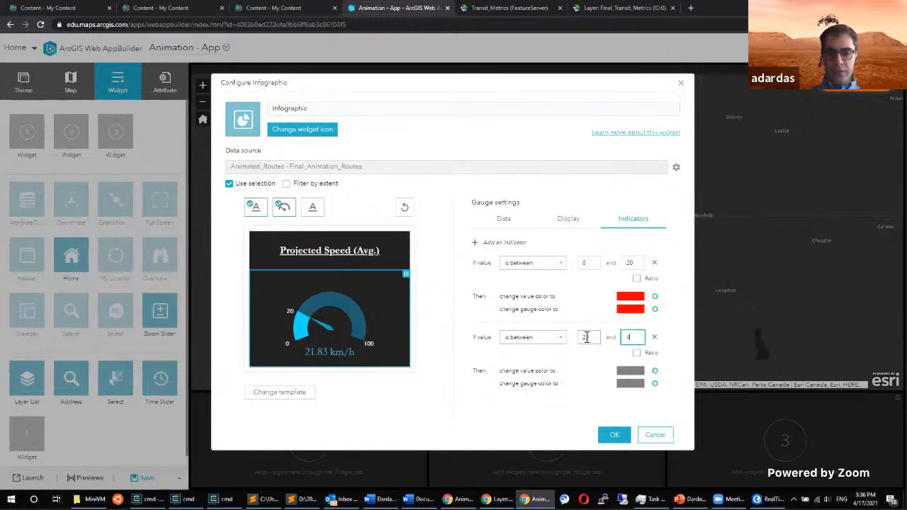
Set both the value color and the gauge color of the 20 to 40 indicator to orange.
left_click(630, 382)
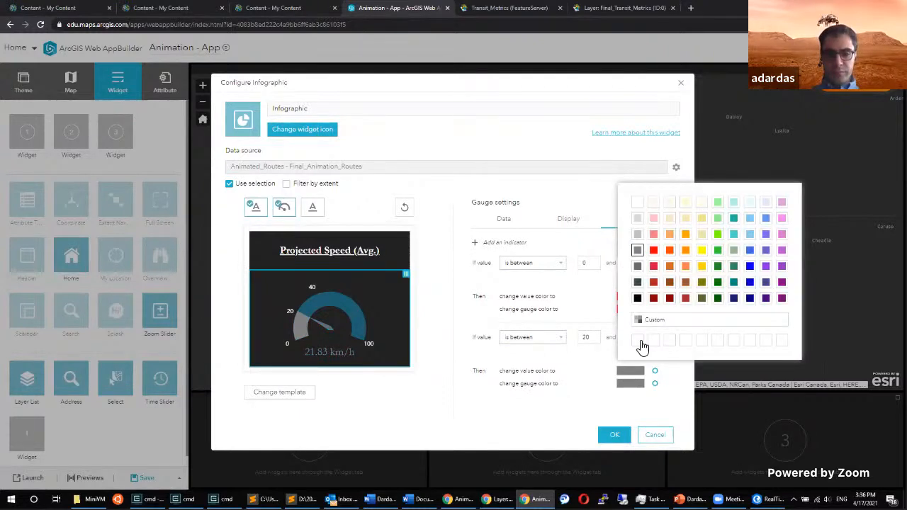
left_click(685, 250)
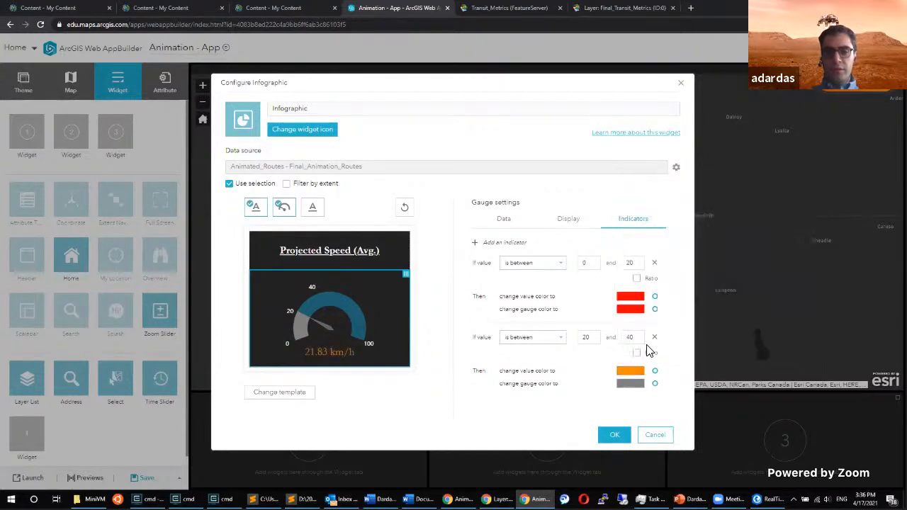
left_click(638, 386)
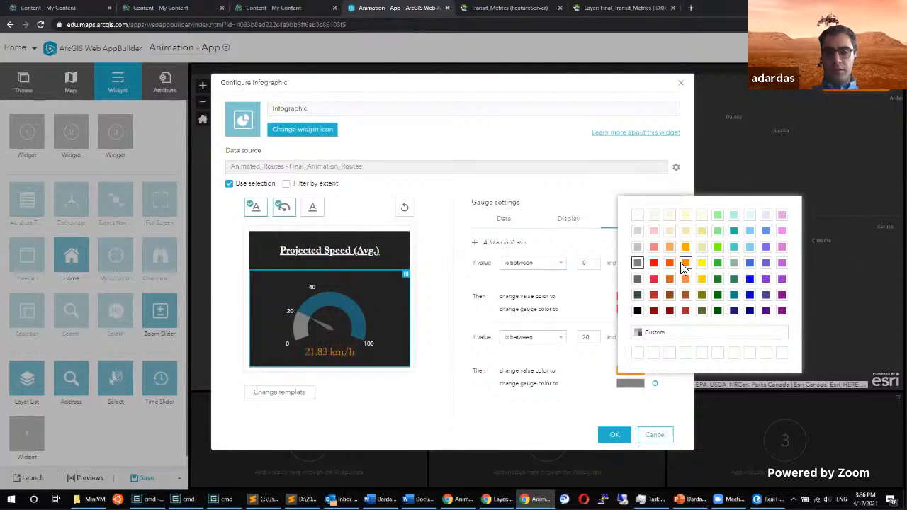
left_click(685, 264)
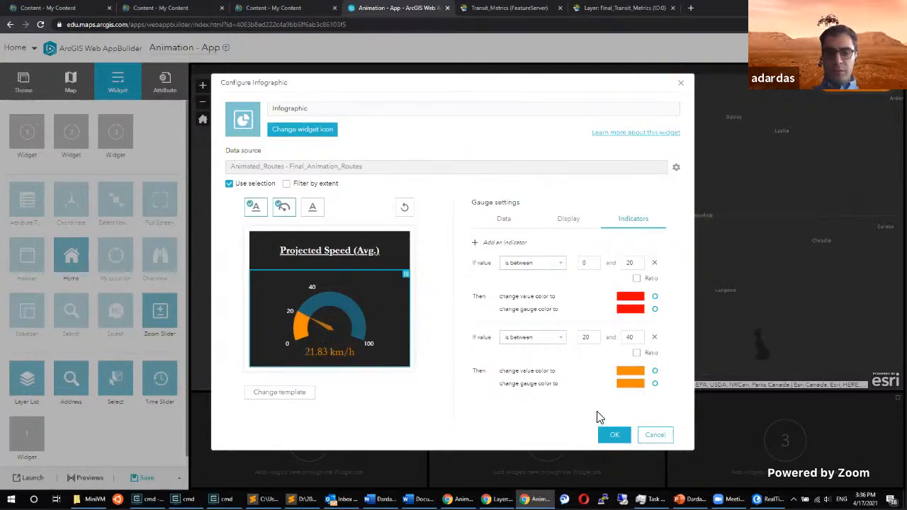
Add a third gauge indicator for values between 40 and 60.
left_click(510, 243)
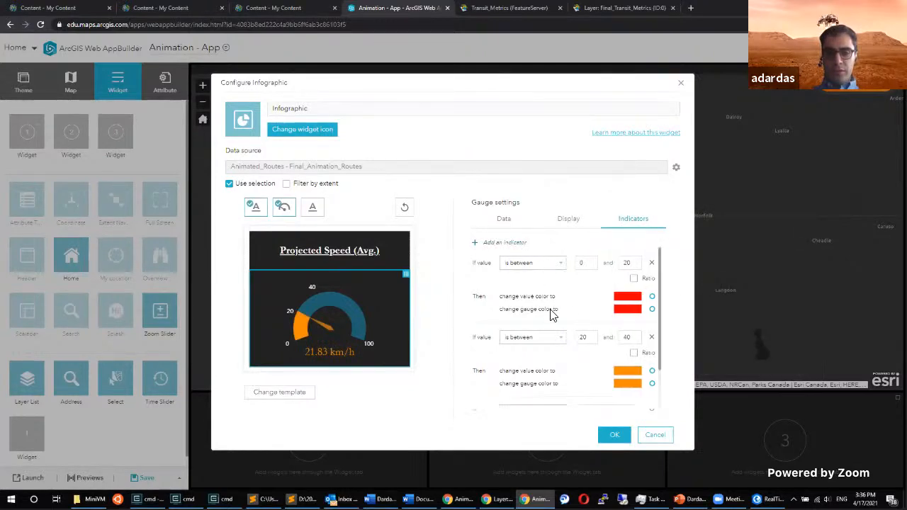
scroll(542, 376, "down", 2)
left_click(537, 358)
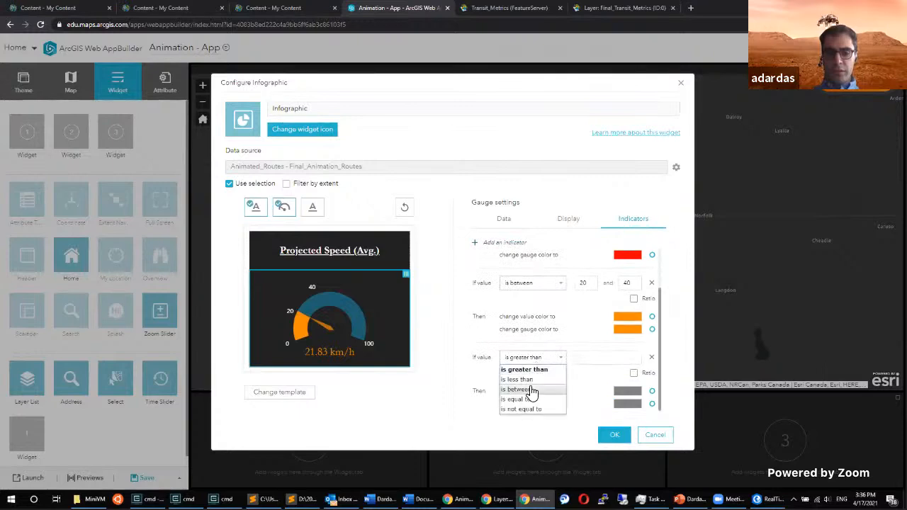
left_click(532, 390)
left_click(585, 359)
type("40")
key("Tab")
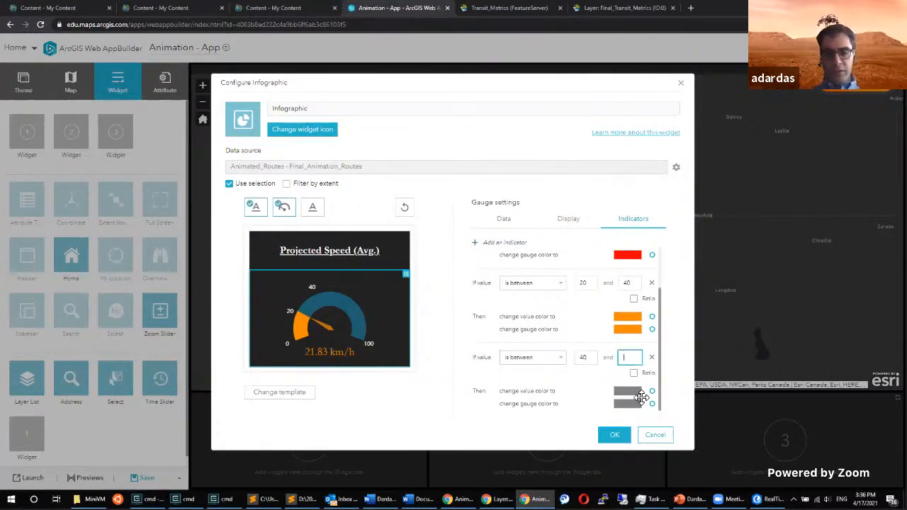
Set both the value color and the gauge color of the 40 to 60 indicator to golden yellow.
left_click(627, 392)
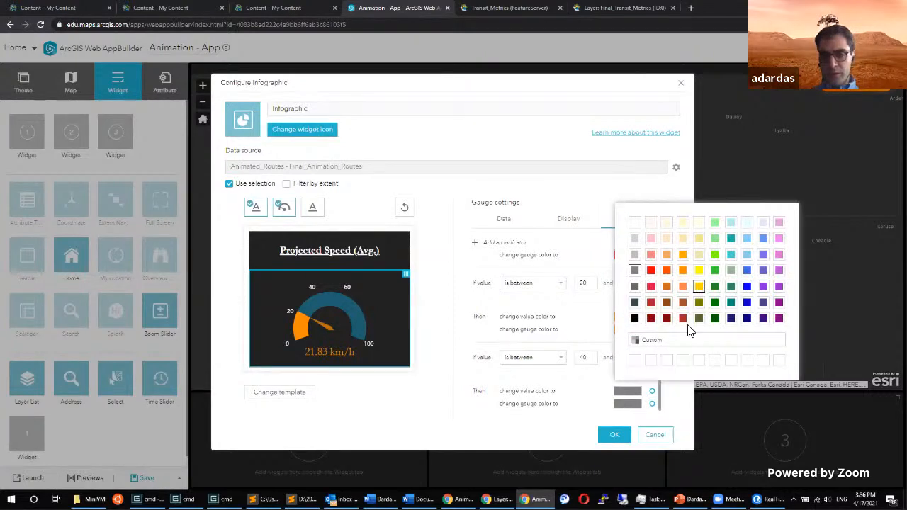
left_click(699, 286)
left_click(627, 403)
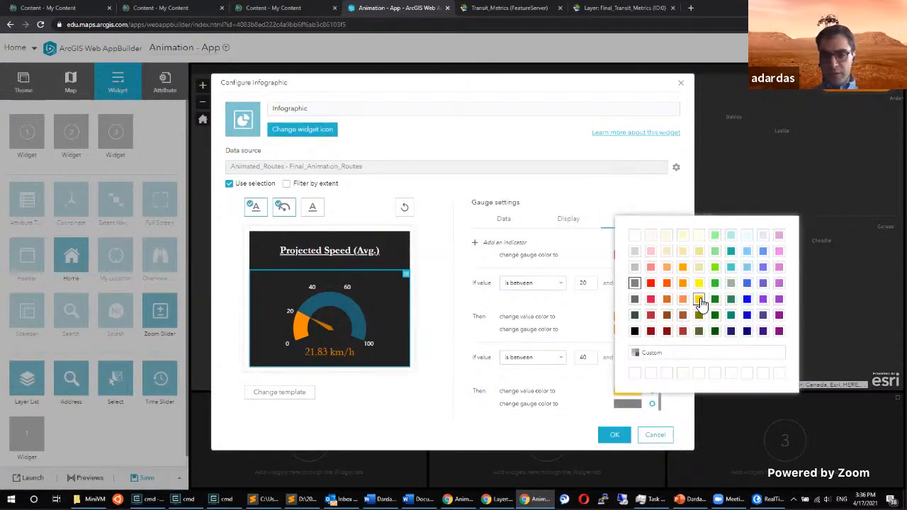
left_click(697, 298)
Add a fourth gauge indicator for values between 60 and 80.
scroll(560, 333, "down", 2)
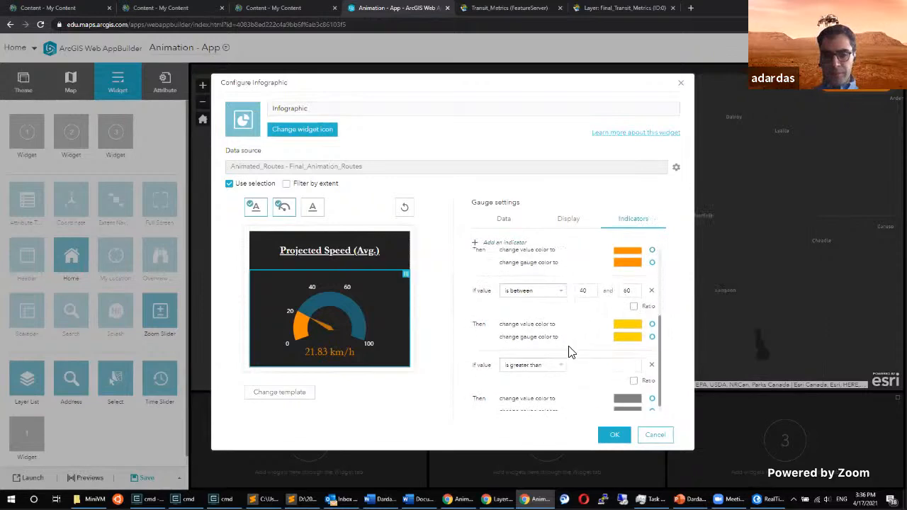
left_click(559, 357)
left_click(555, 390)
left_click(581, 359)
type("60")
key("Tab")
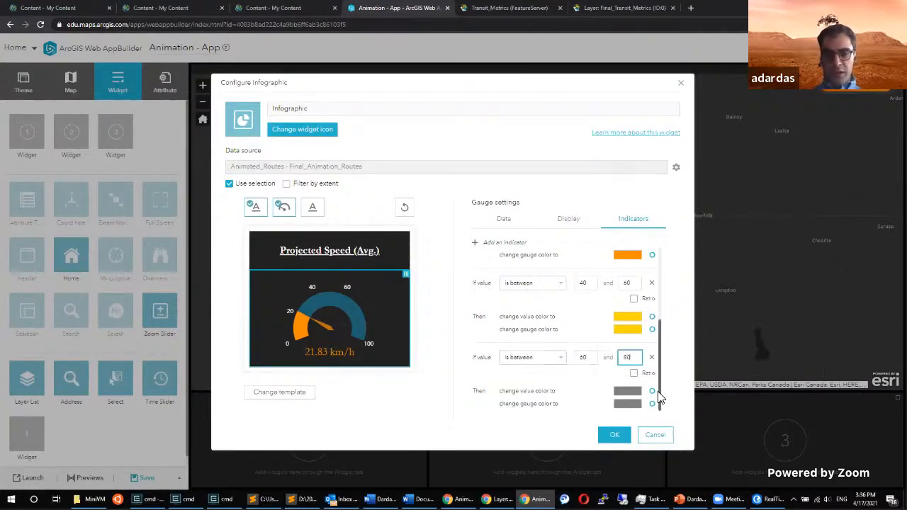
Set both the value color and the gauge color of the 60 to 80 indicator to bright green.
left_click(627, 392)
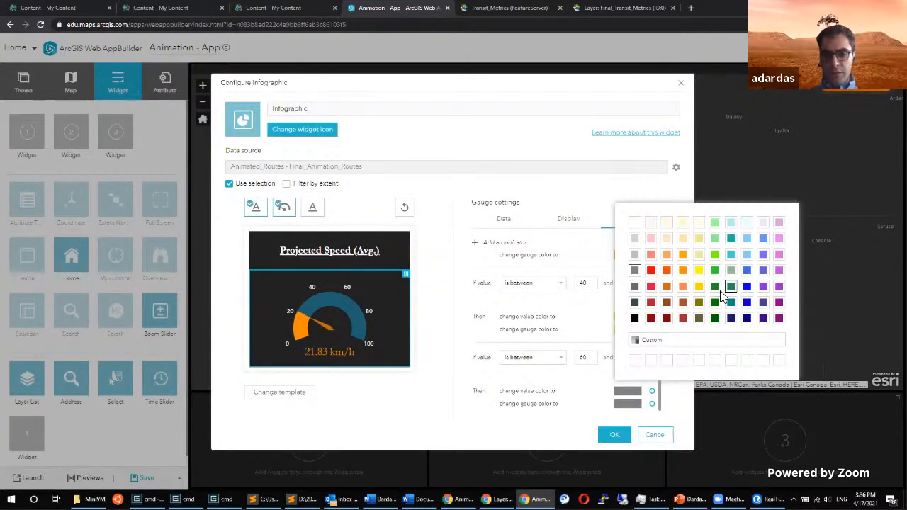
left_click(716, 257)
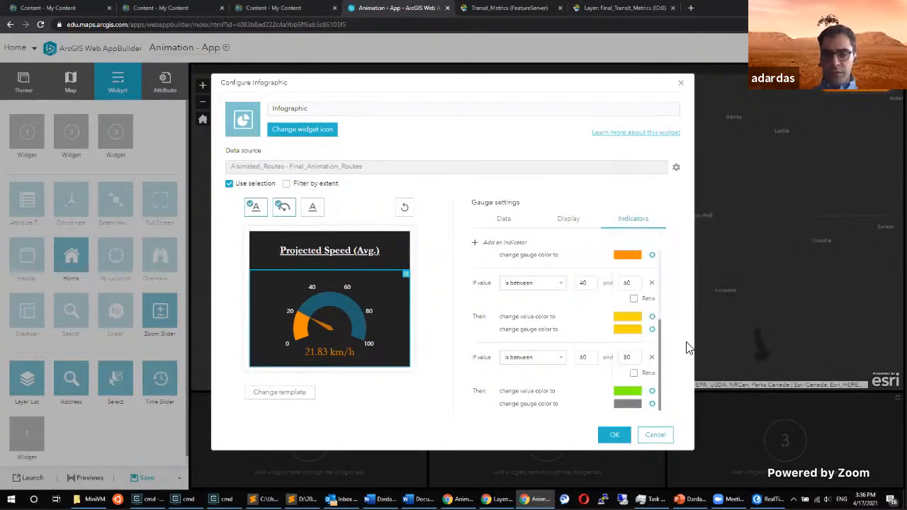
left_click(631, 404)
left_click(716, 269)
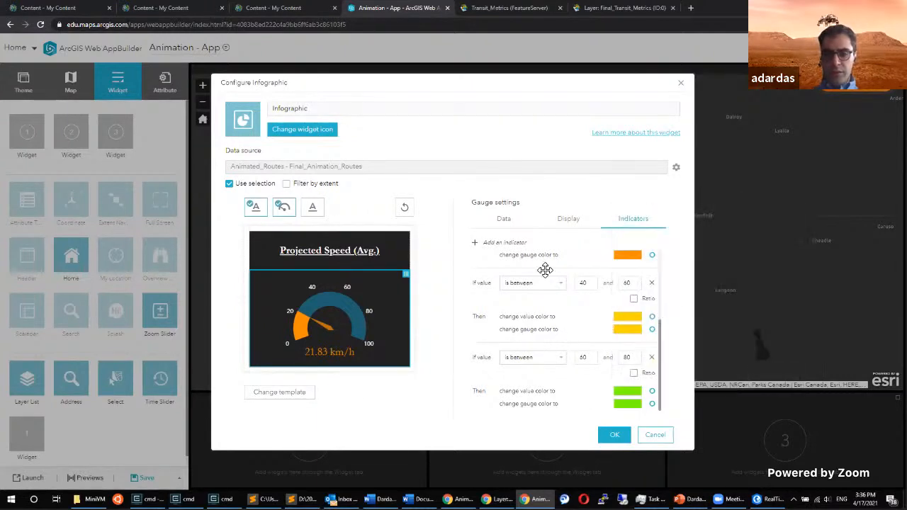
Add a fifth gauge indicator for values between 80 and 100.
scroll(559, 341, "down", 2)
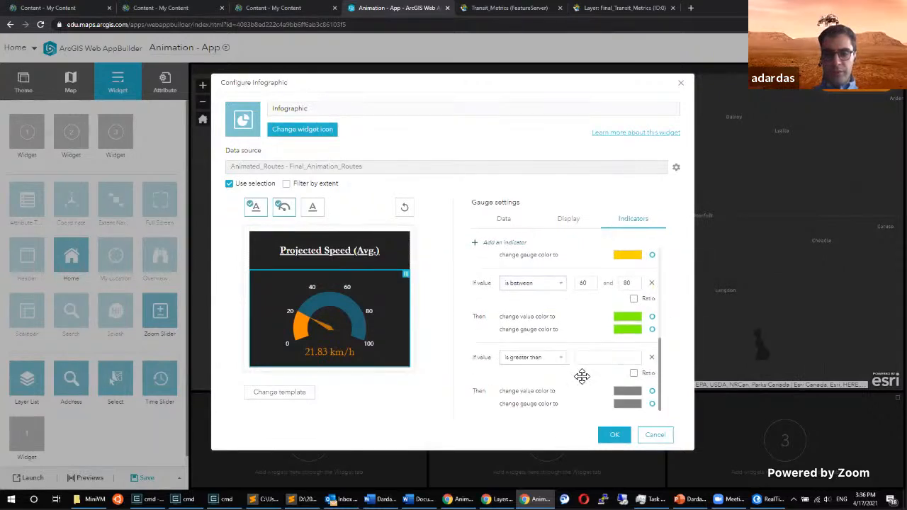
left_click(544, 358)
left_click(537, 388)
left_click(581, 357)
type("80")
key("Tab")
type("100")
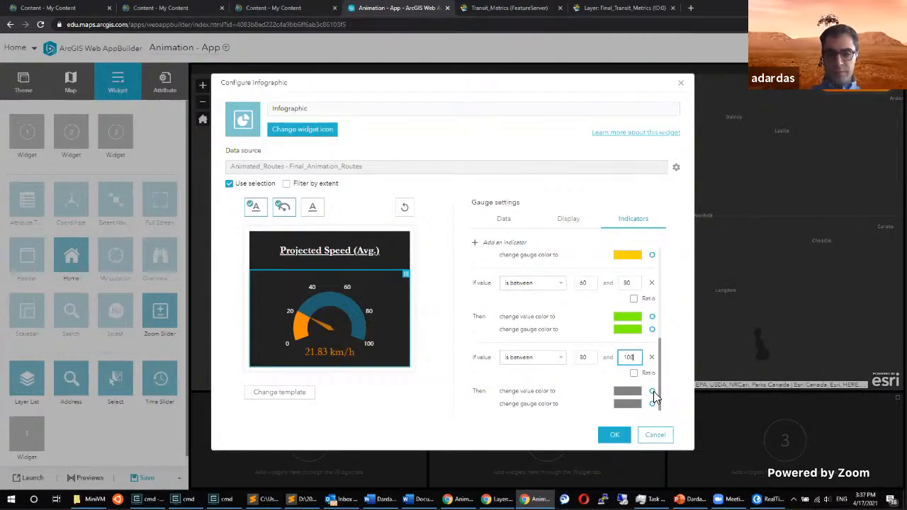
Set the value color and the gauge color of the 80 to 100 indicator to dark green shades.
left_click(620, 393)
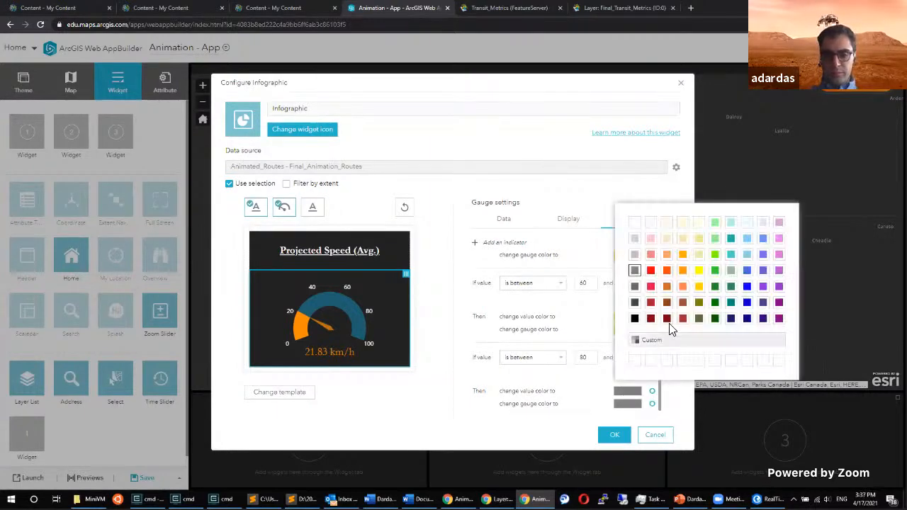
left_click(692, 324)
left_click(631, 407)
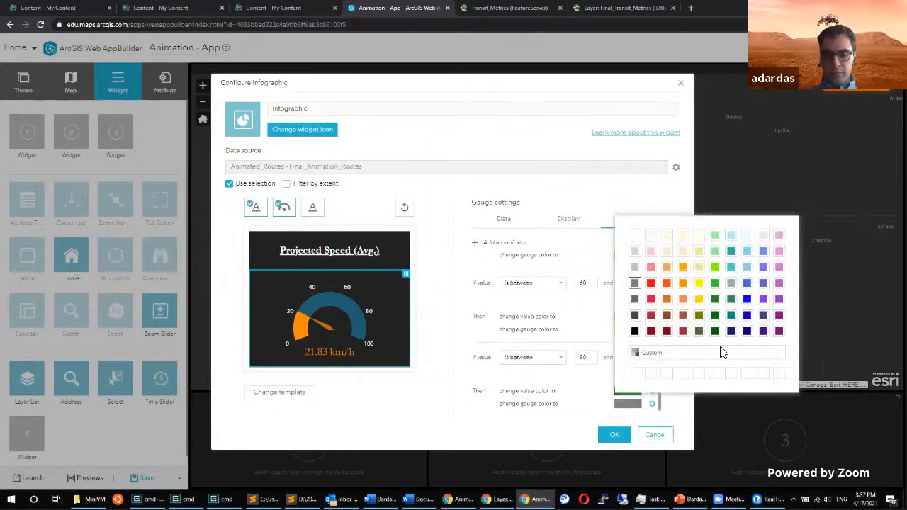
left_click(711, 299)
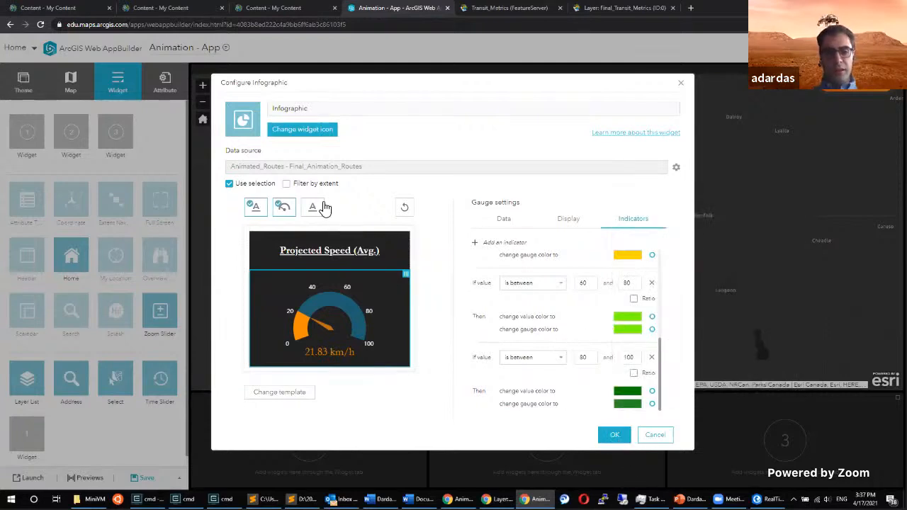
Turn on filtering by extent despite the performance warning, and rename the infographic widget "Speed (Avg.)".
left_click(286, 183)
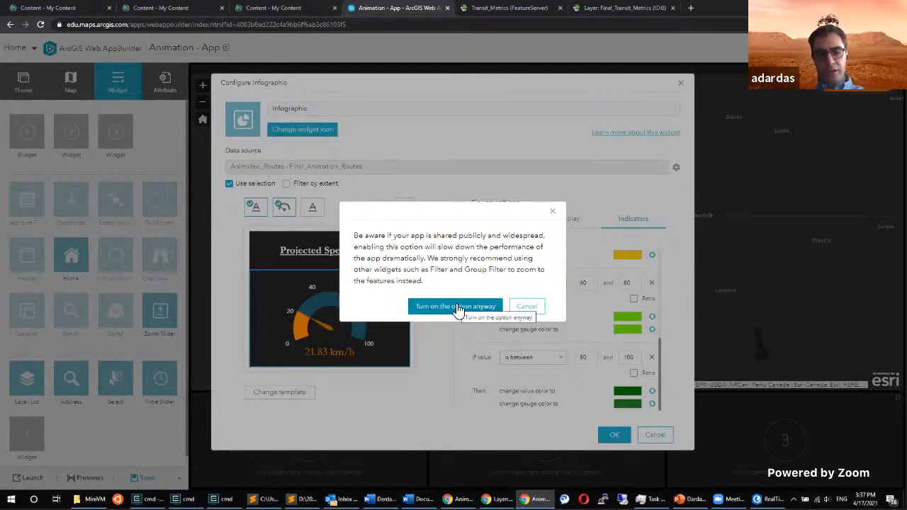
left_click(458, 309)
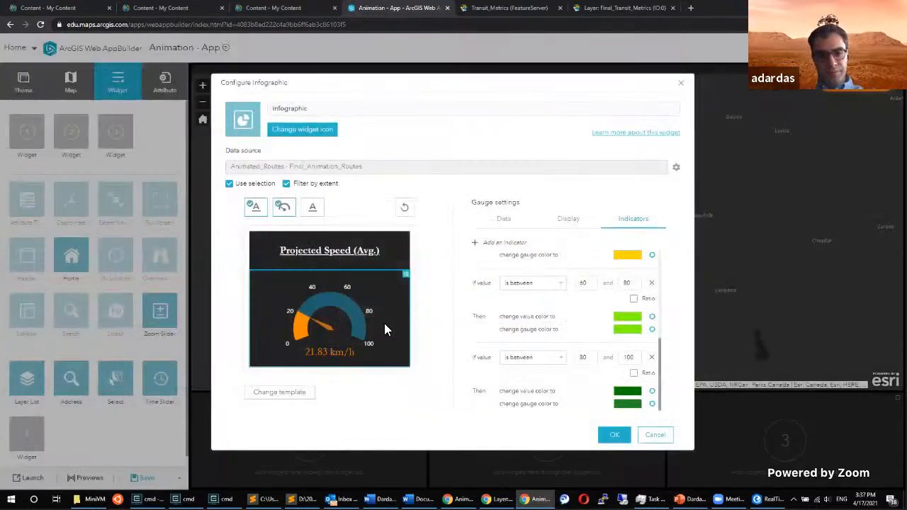
double_click(319, 109)
type("Speed (Avg.")
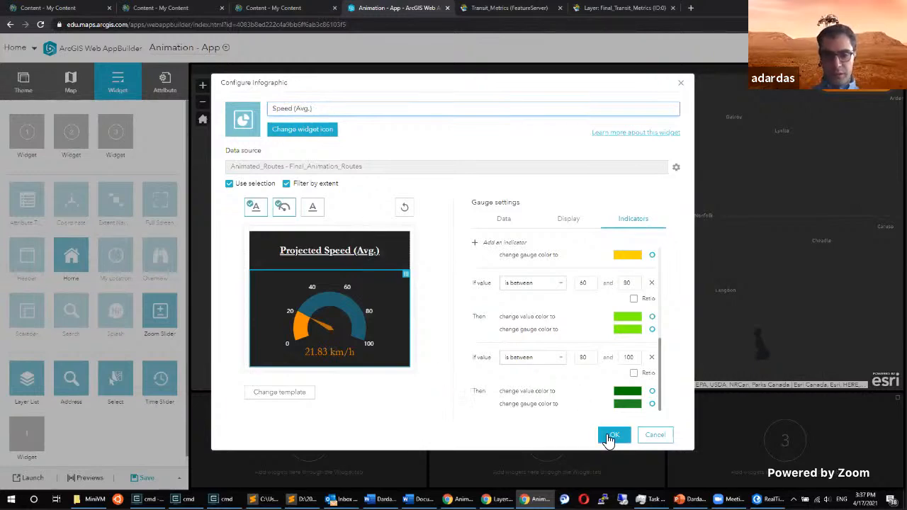
Accept the speed gauge configuration and add a second infographic widget with the Gauge template, using Animated_Routes - Final_Animation_Routes as its data source.
left_click(611, 435)
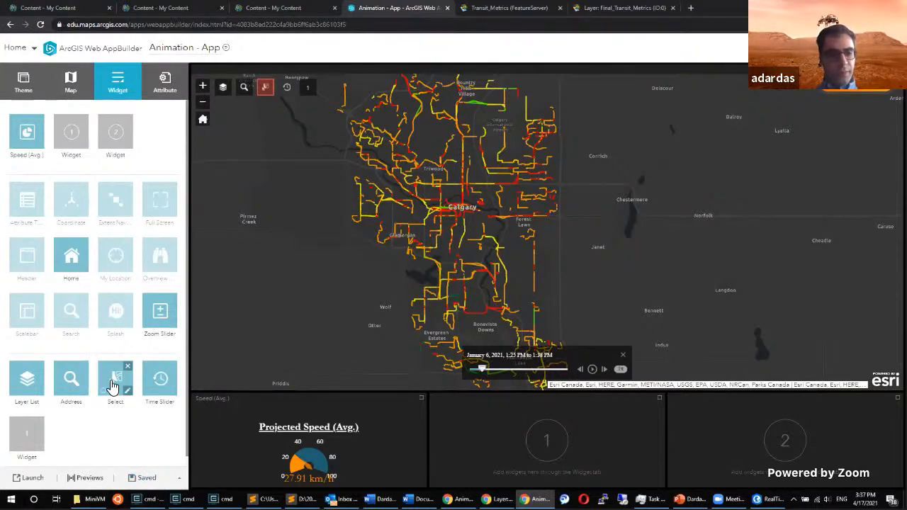
left_click(74, 134)
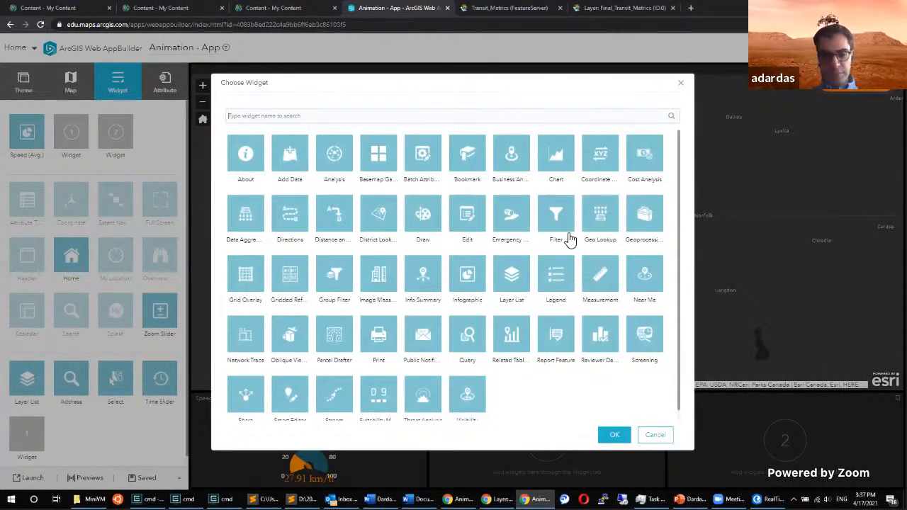
left_click(453, 273)
left_click(614, 435)
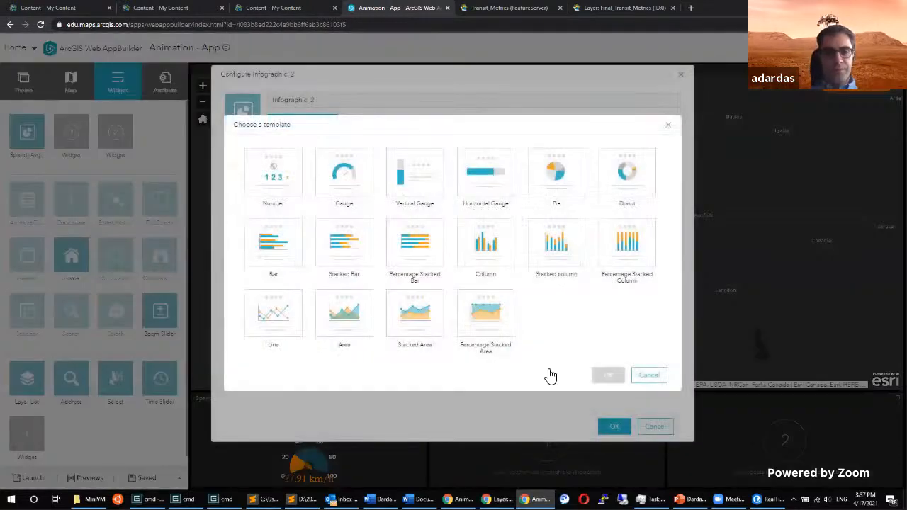
left_click(339, 175)
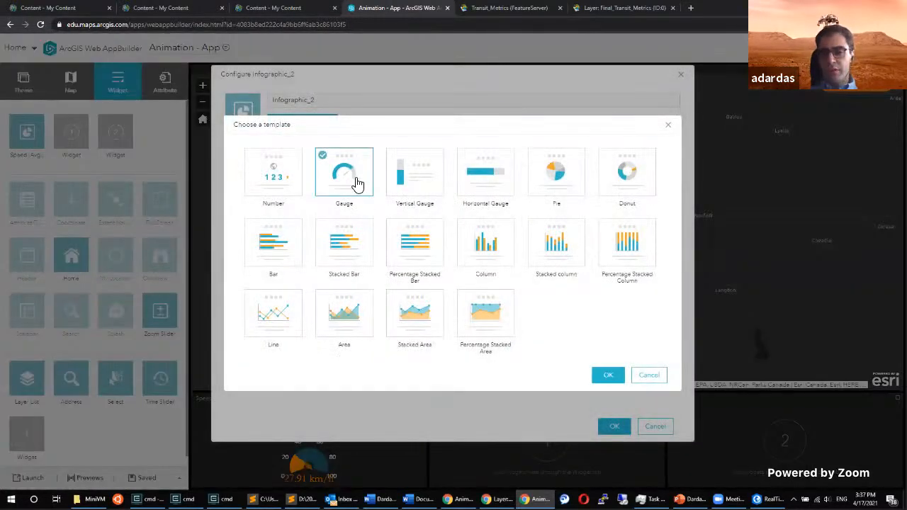
left_click(614, 378)
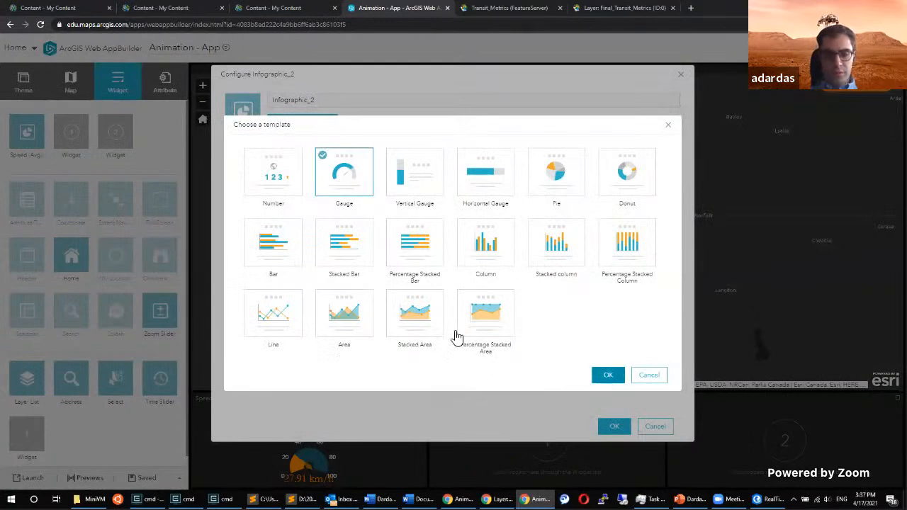
left_click(345, 181)
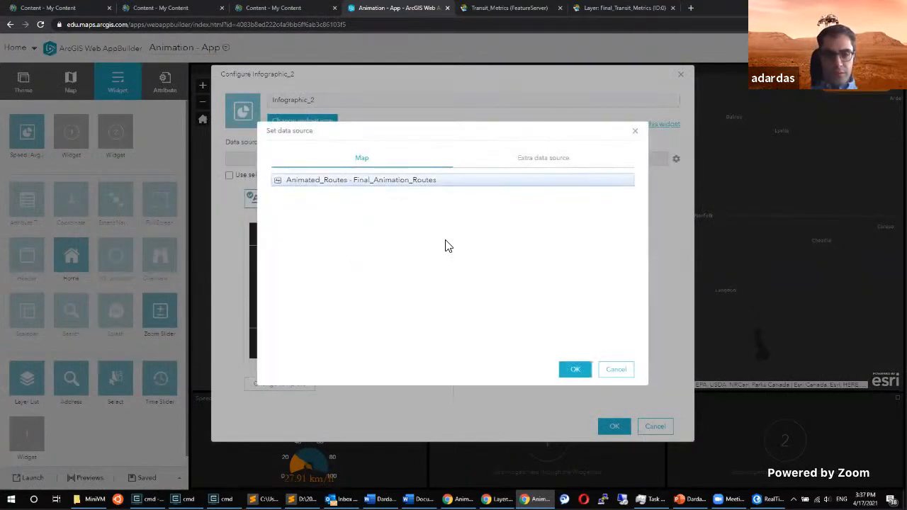
left_click(575, 369)
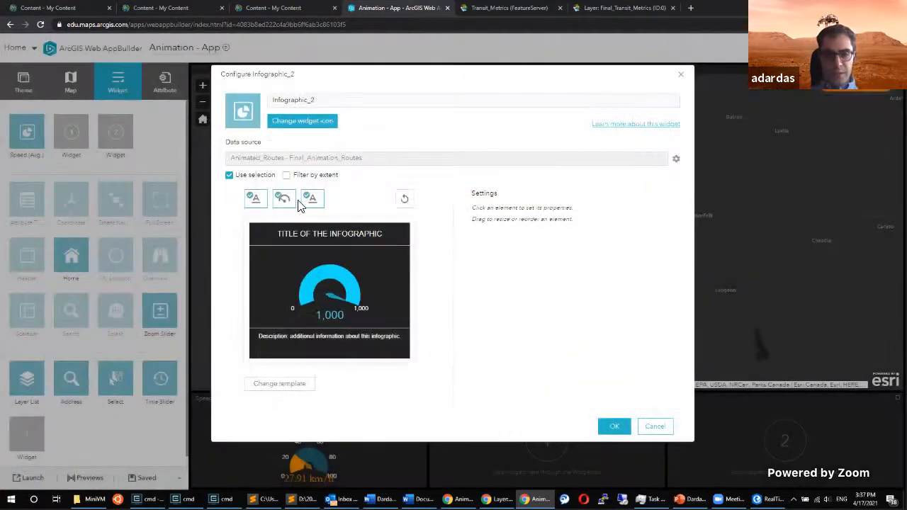
Remove the description element from the new infographic and turn on filtering by extent.
left_click(312, 199)
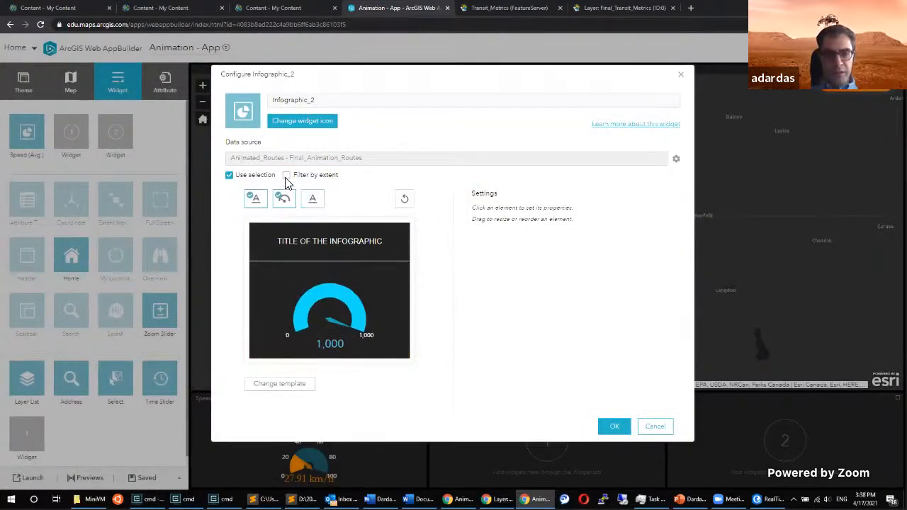
left_click(286, 175)
left_click(454, 306)
Rename the second infographic widget "Est. Time Arrival (Avg.)".
double_click(309, 99)
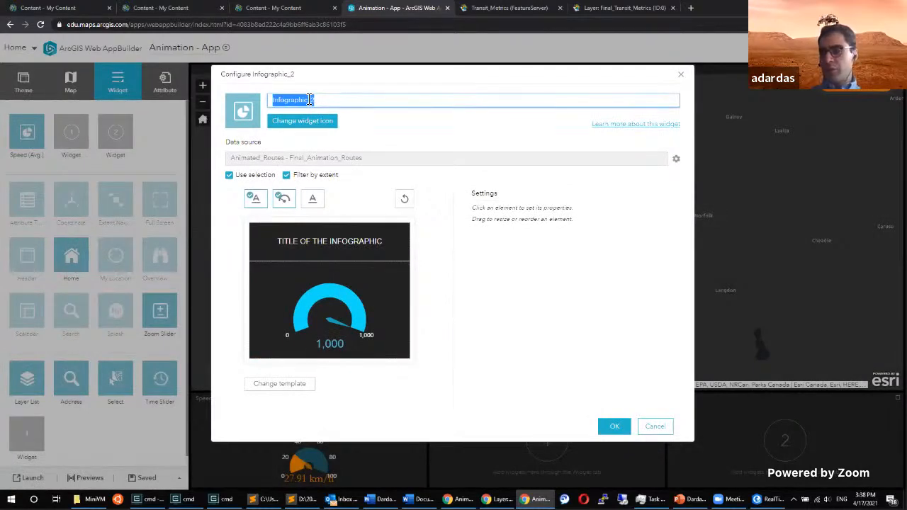
type("1")
key("BackSpace")
type("1")
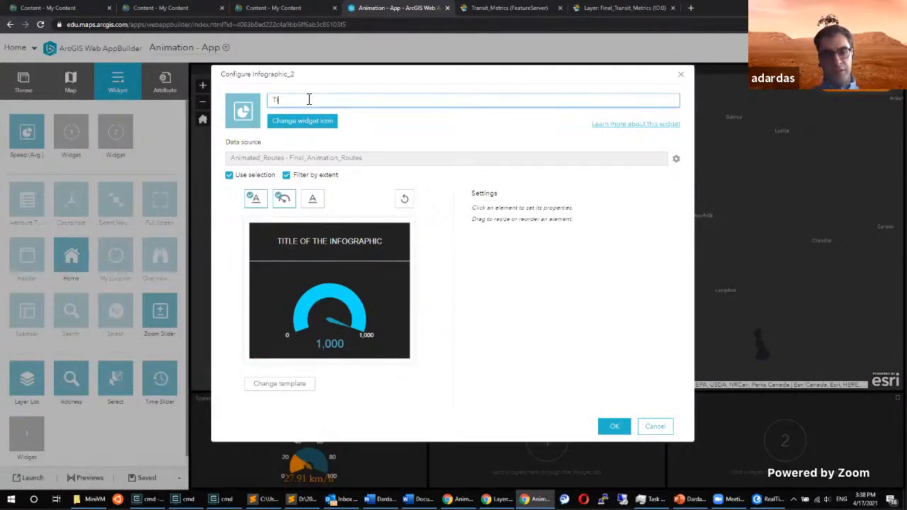
key("BackSpace")
key("BackSpace")
key("BackSpace")
key("BackSpace")
type("Est. Time Arrival (Avg.")
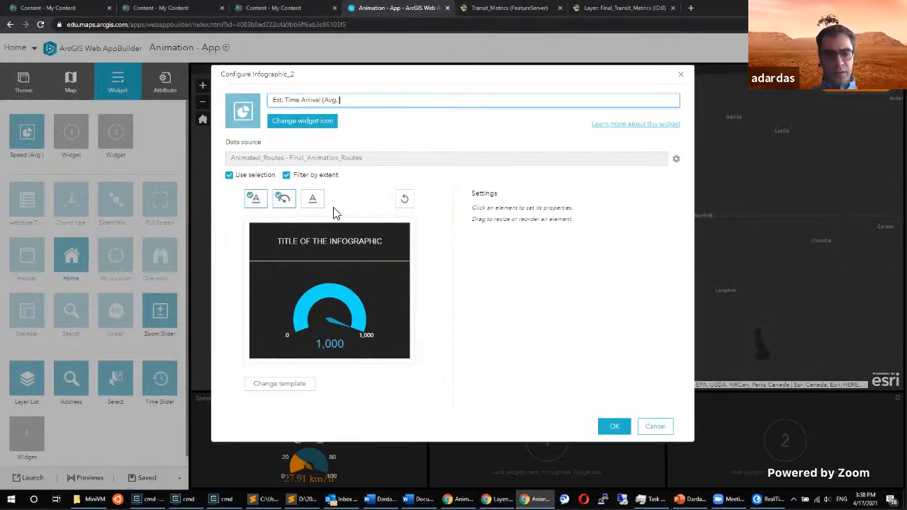
Replace the infographic's placeholder title text with "Est. Time Arrival (Avg.)".
left_click(308, 248)
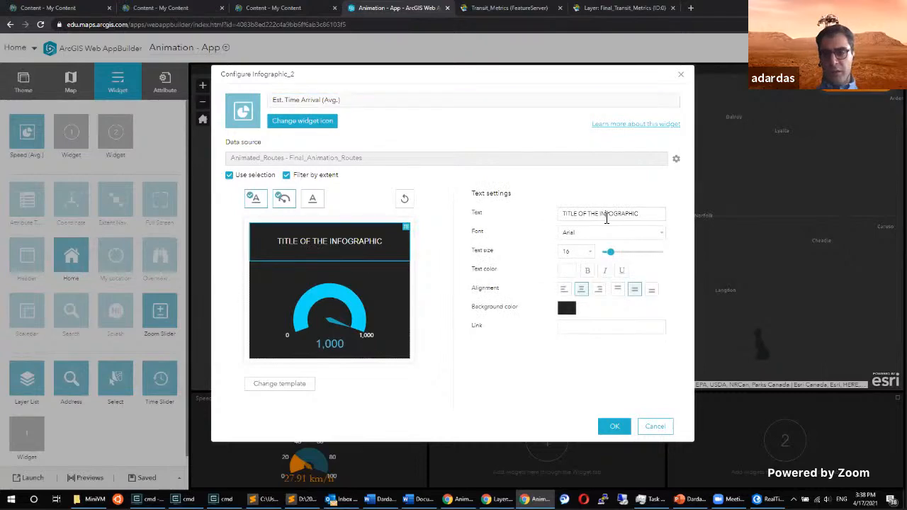
double_click(606, 214)
key("BackSpace")
key("BackSpace")
key("BackSpace")
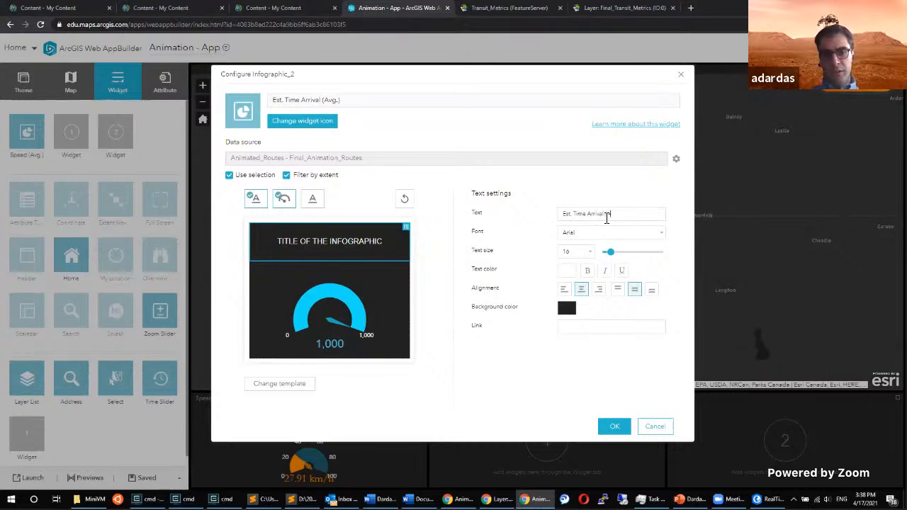
key("Tab")
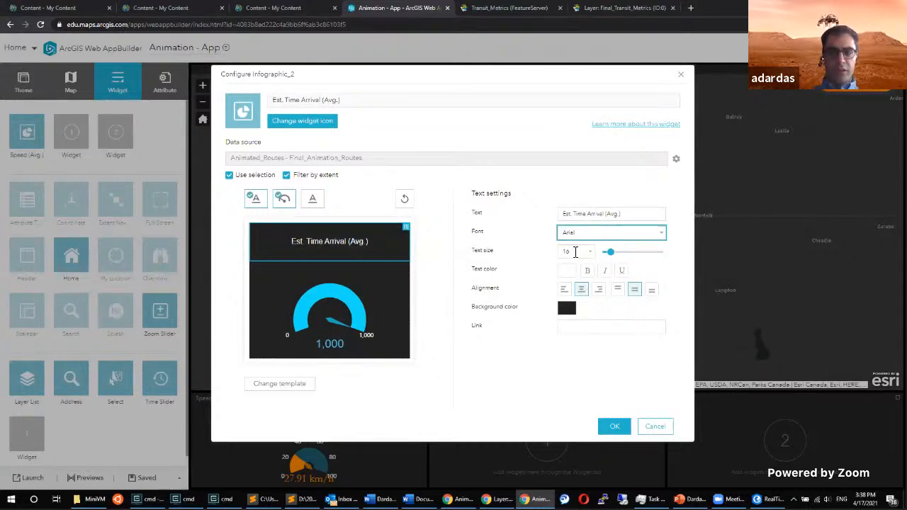
Format the infographic title in Garamond at size 22, bold and underlined.
left_click(573, 234)
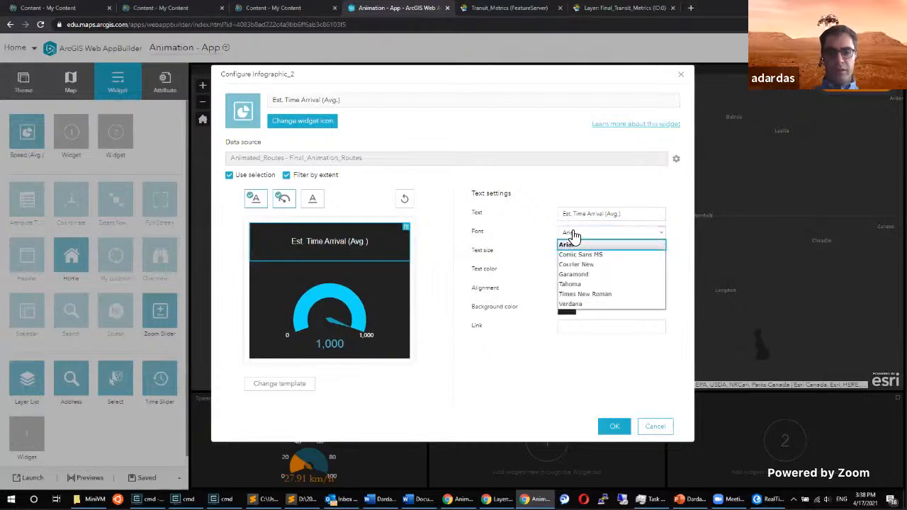
left_click(574, 275)
left_click(594, 256)
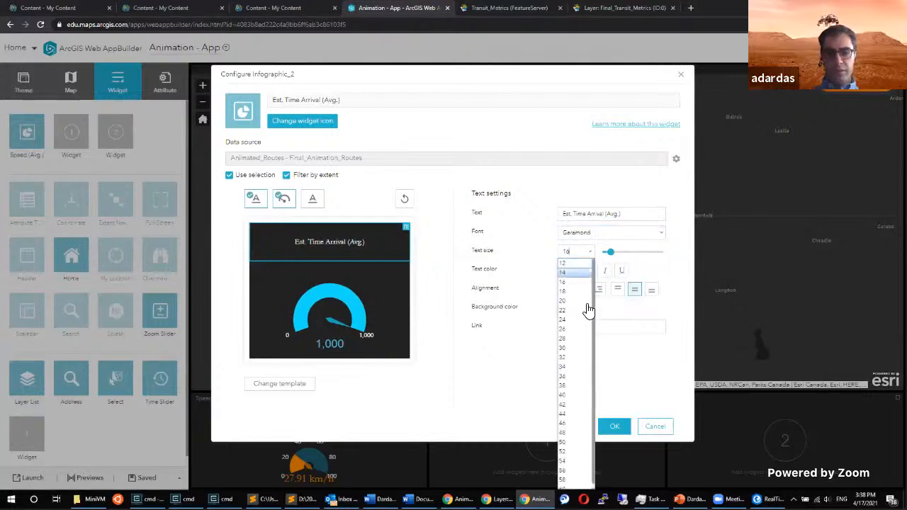
left_click(576, 312)
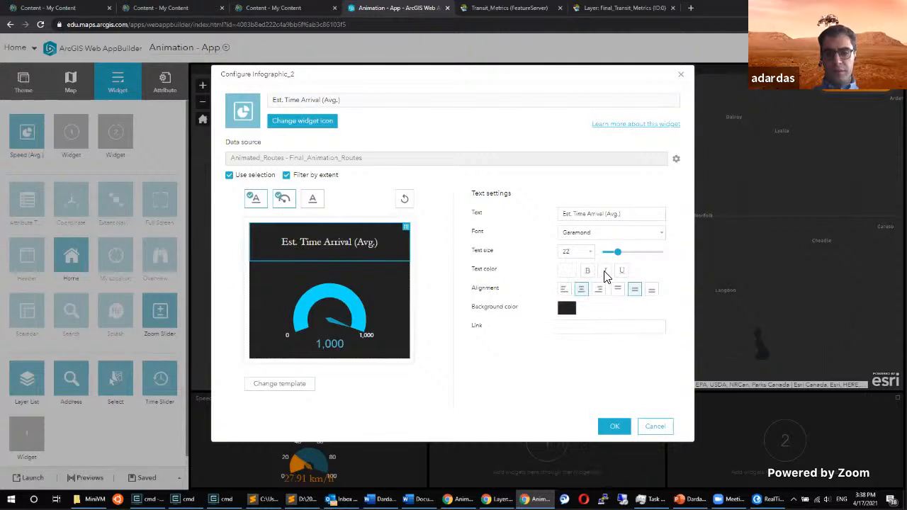
left_click(587, 270)
left_click(621, 270)
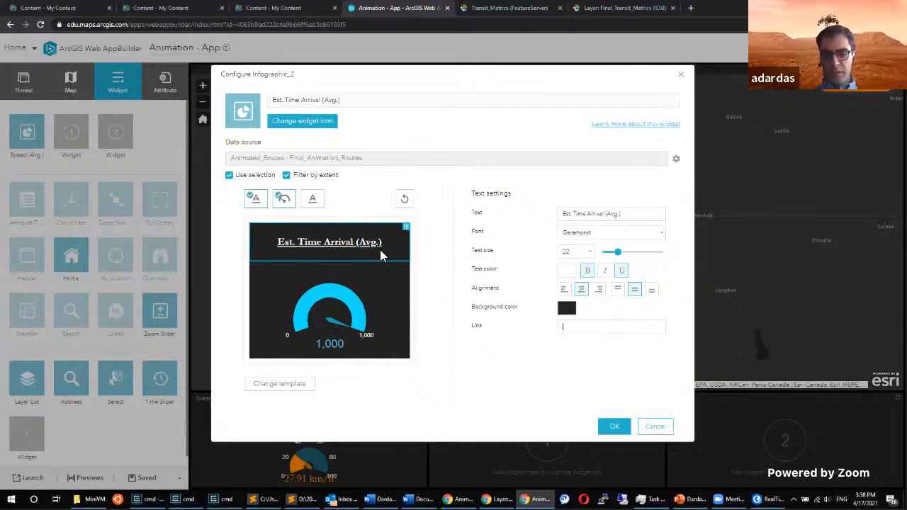
Make the gauge display the average of the Arrival_Ti field.
left_click(384, 286)
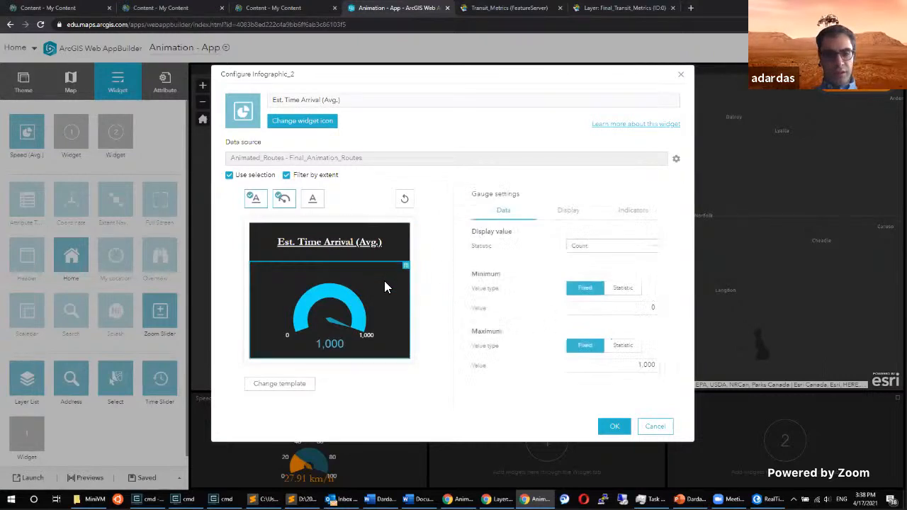
left_click(588, 246)
left_click(584, 278)
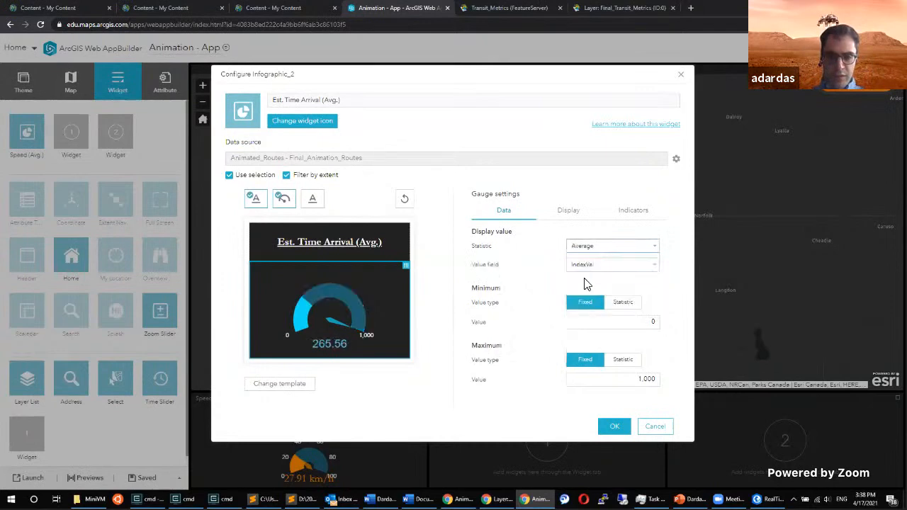
left_click(594, 267)
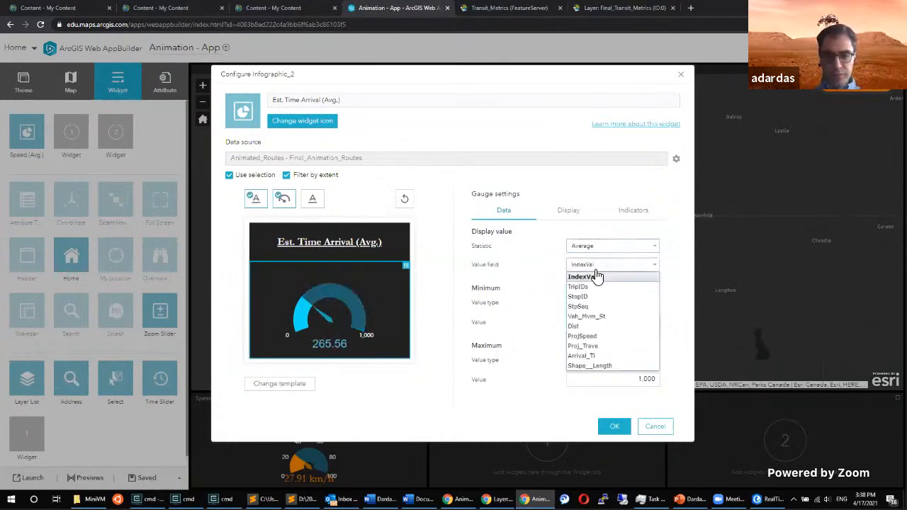
left_click(588, 356)
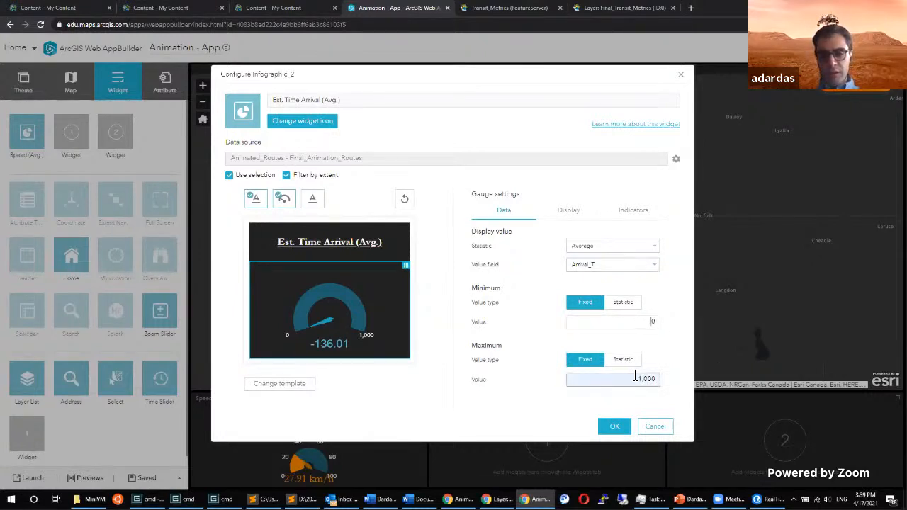
Set the gauge's fixed maximum to 300 and its fixed minimum to -300.
left_click_drag(635, 379, 708, 389)
type("300")
left_click(634, 323)
type("-30")
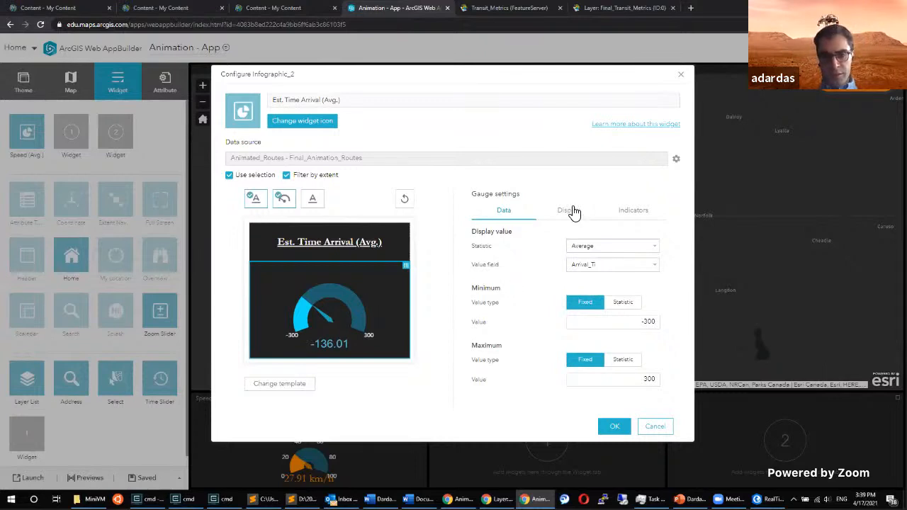
Set the gauge's current value to display with 0 decimal places.
left_click(574, 211)
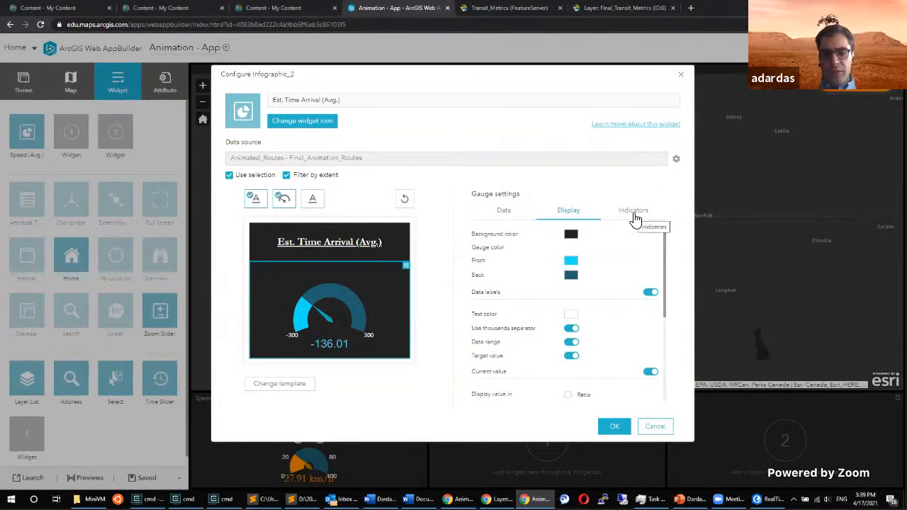
scroll(597, 265, "down", 5)
scroll(601, 318, "up", 2)
left_click(656, 329)
left_click(656, 330)
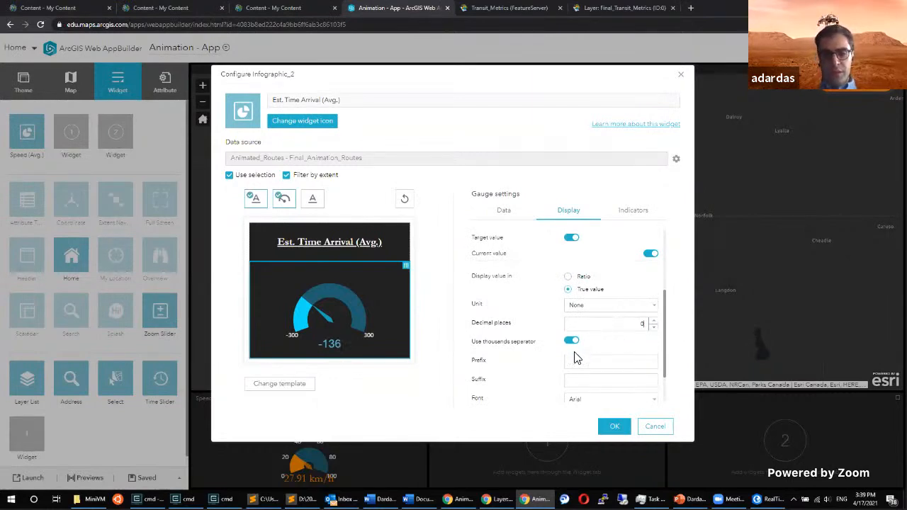
Add the suffix "sec." to the gauge's current value and set its font to Garamond.
scroll(578, 352, "down", 1)
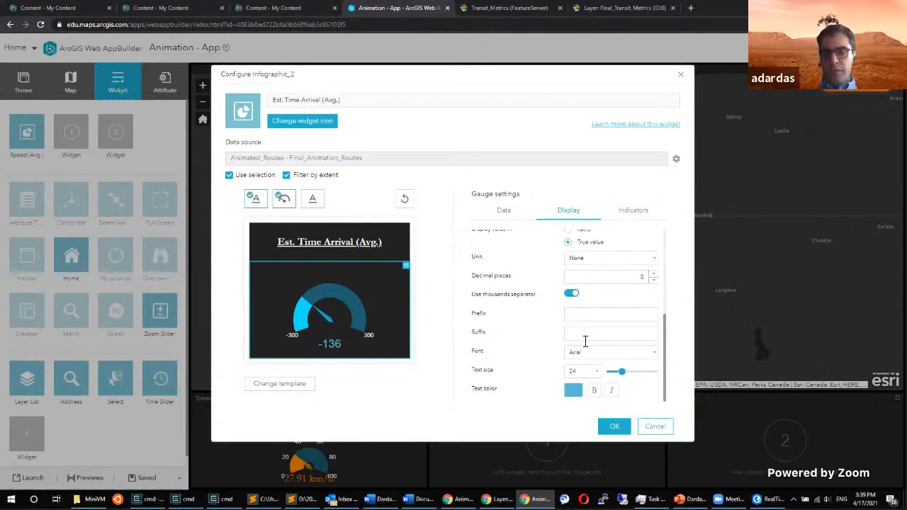
left_click(585, 342)
type("sec.")
key("Tab")
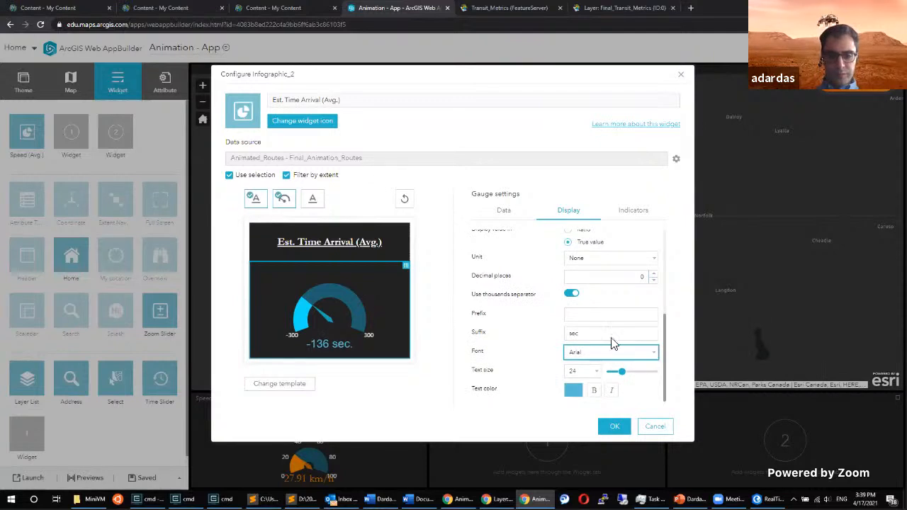
left_click(608, 354)
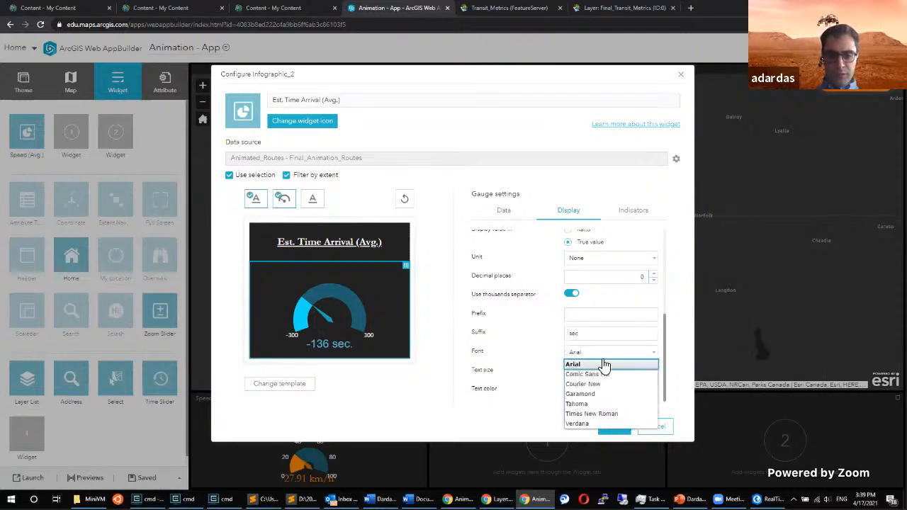
left_click(581, 394)
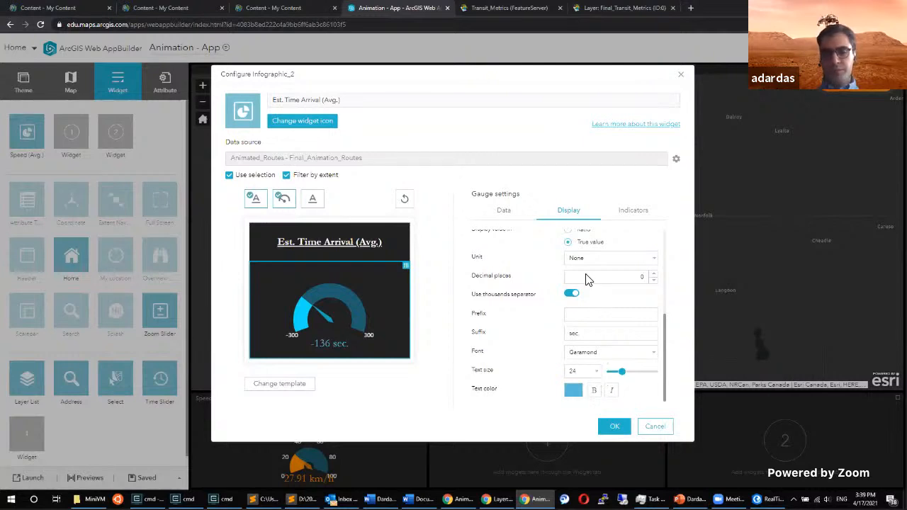
Add a gauge indicator for values less than 0.
left_click(627, 211)
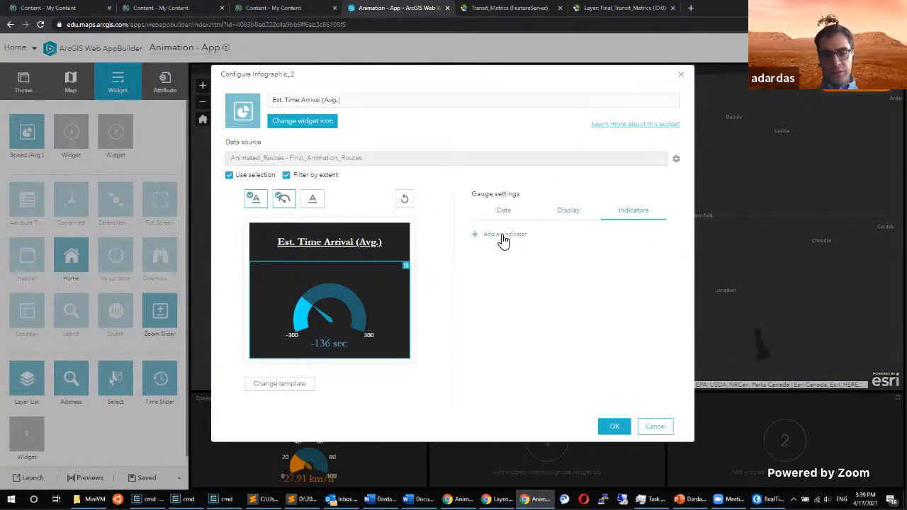
left_click(502, 236)
left_click(546, 257)
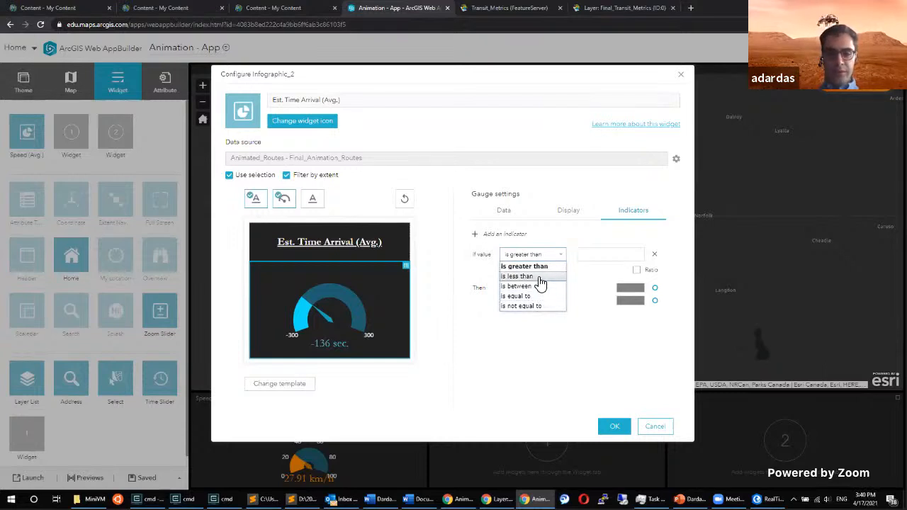
left_click(537, 277)
left_click(587, 258)
type("0")
Set both the value color and the gauge color of the less-than-0 indicator to red.
left_click(630, 300)
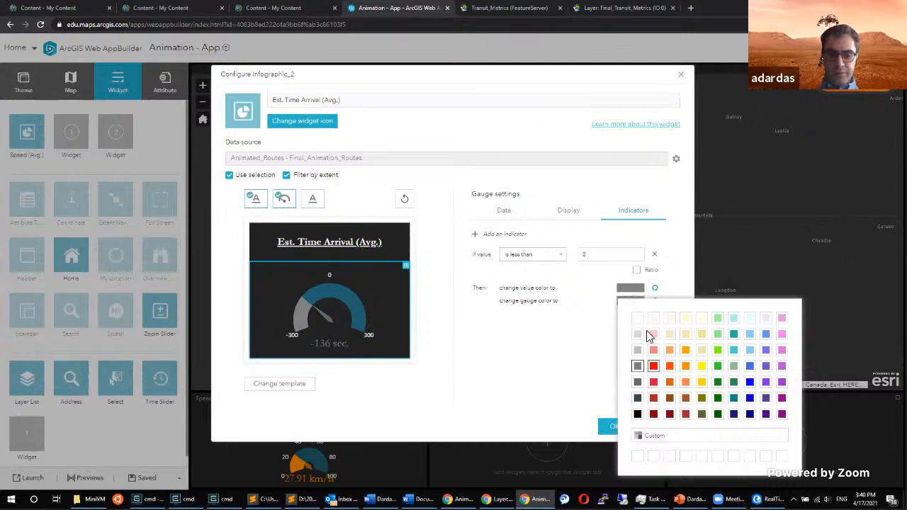
left_click(653, 365)
left_click(630, 301)
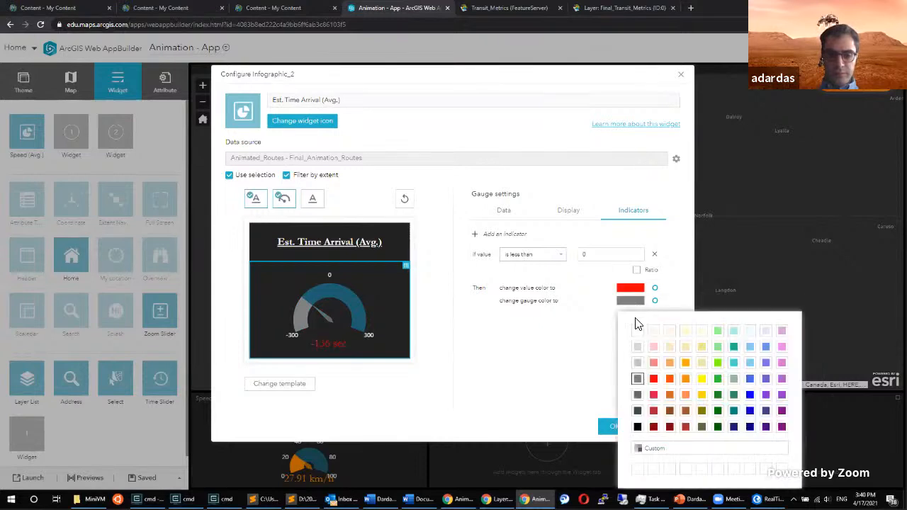
left_click(654, 380)
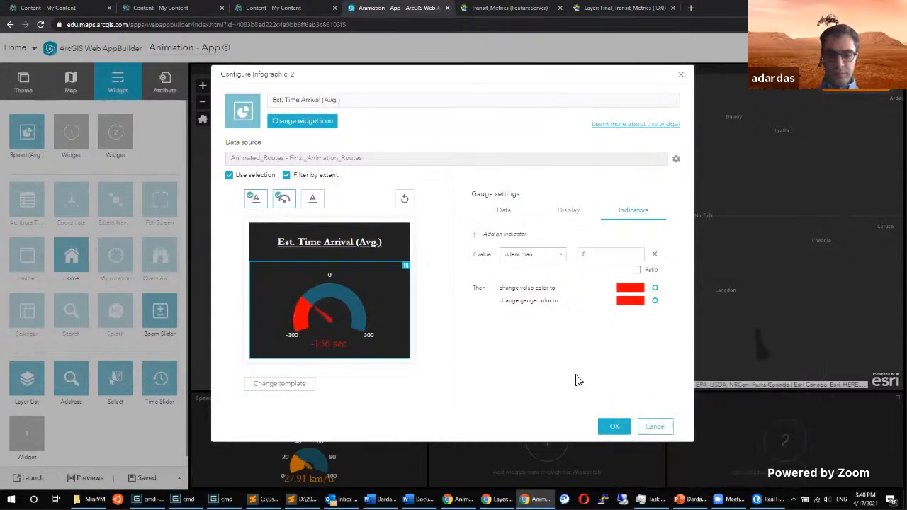
Add a second gauge indicator for values between 0 and 120.
left_click(523, 236)
left_click(535, 329)
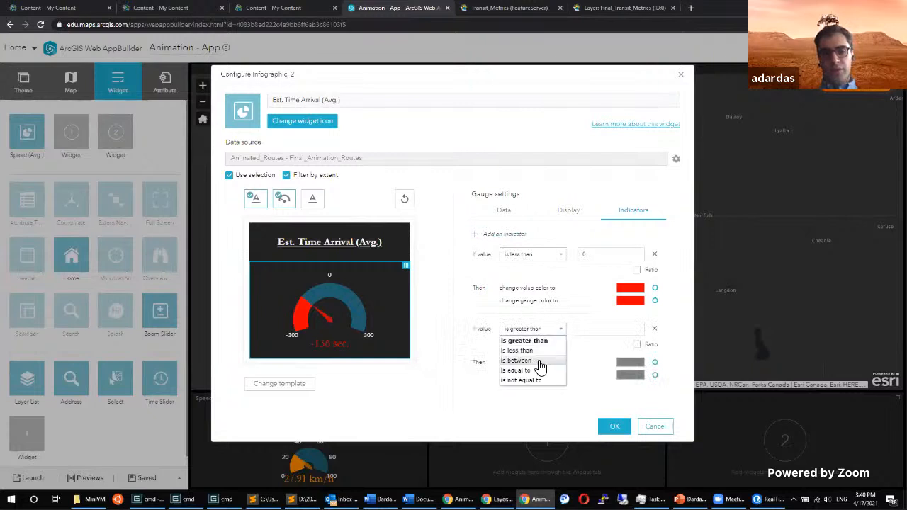
left_click(540, 361)
key("Tab")
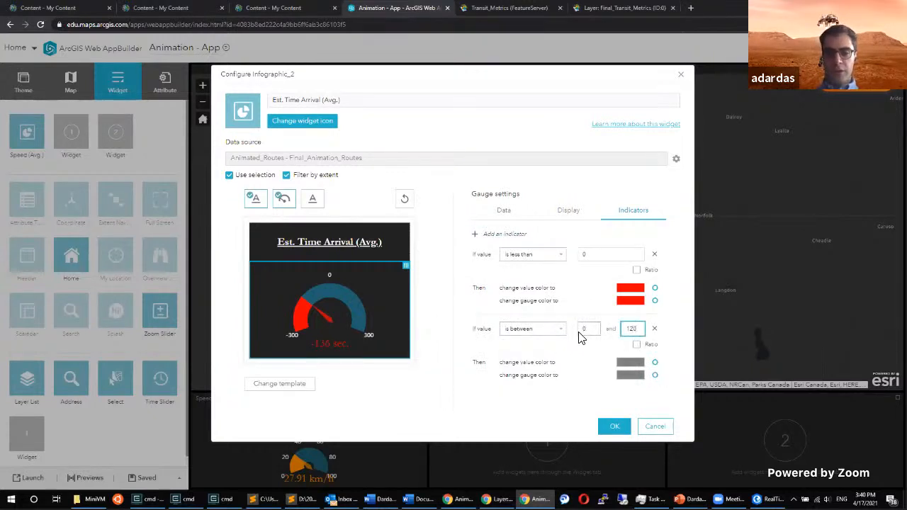
Set both the value color and the gauge color of the 0 to 120 indicator to forest green.
left_click(630, 373)
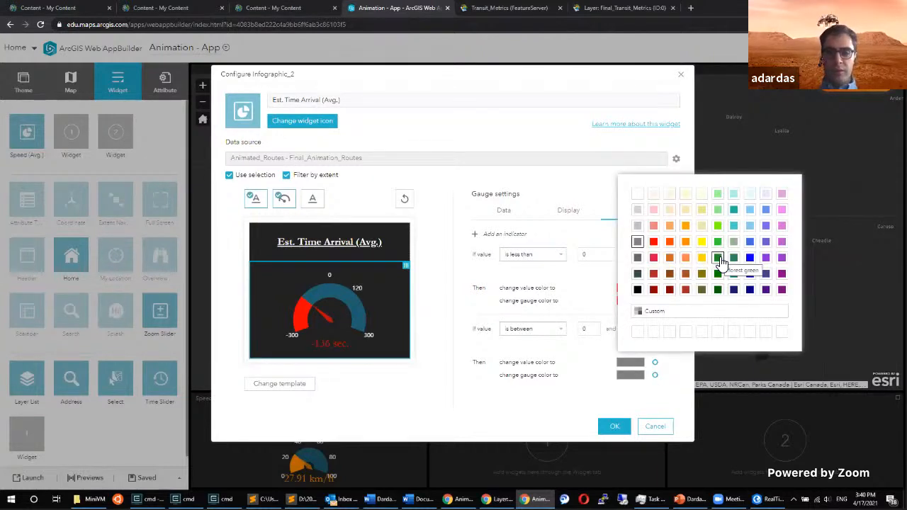
left_click(718, 259)
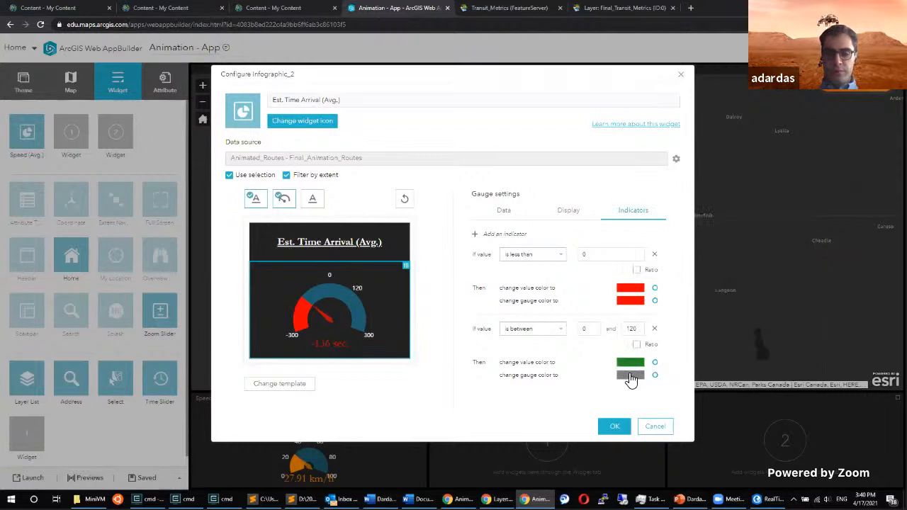
left_click(630, 376)
left_click(717, 279)
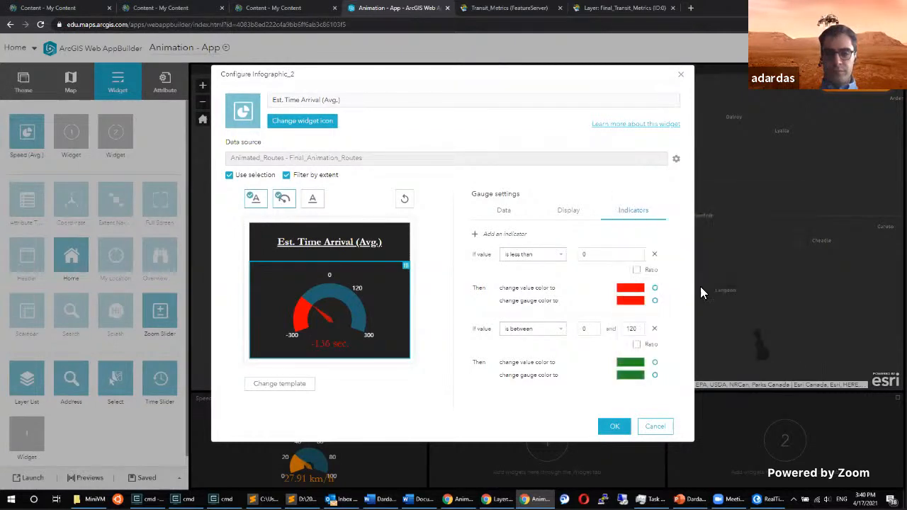
Add a third gauge indicator for values greater than 120.
left_click(490, 234)
scroll(532, 378, "down", 1)
left_click(537, 349)
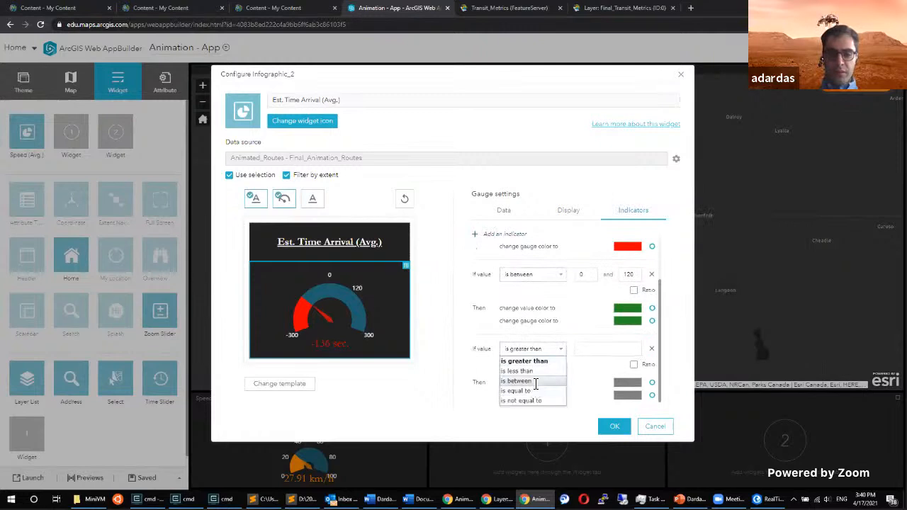
left_click(535, 387)
type("120")
key("Tab")
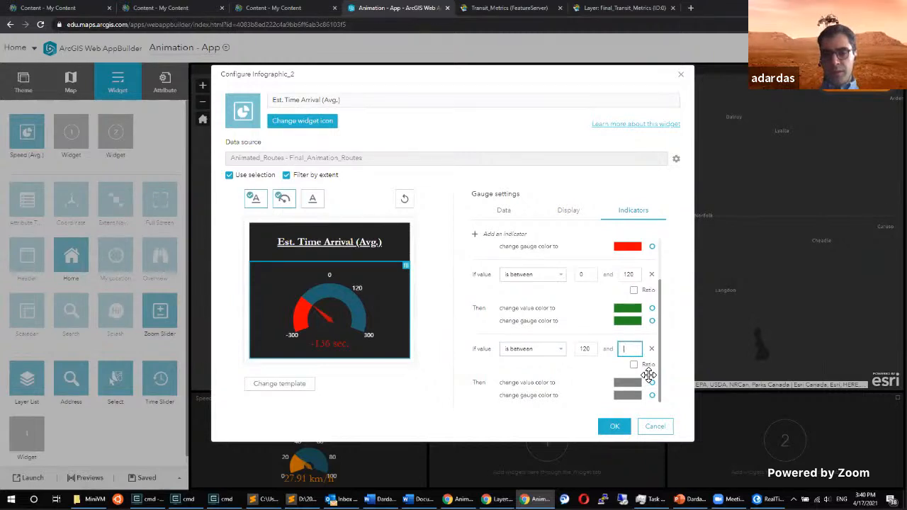
left_click(557, 354)
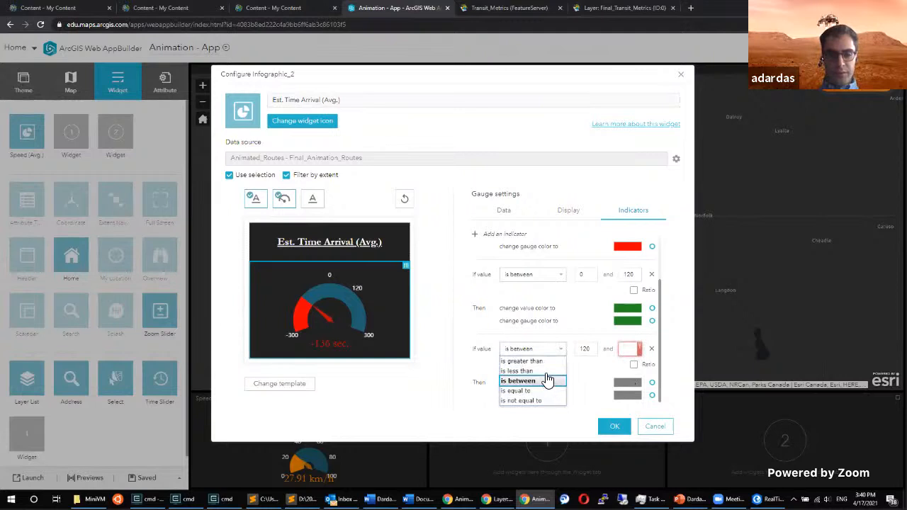
left_click(556, 360)
left_click(595, 350)
type("120")
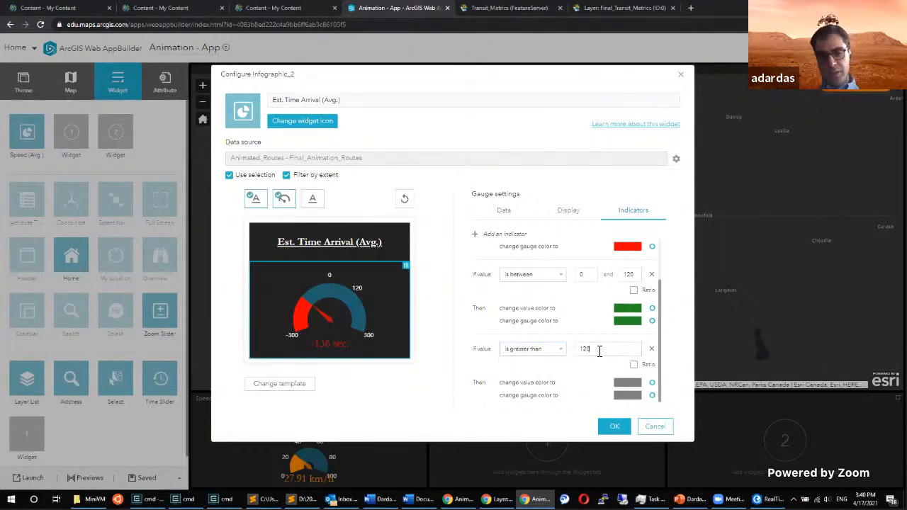
Set both the value color and the gauge color of the greater-than-120 indicator to red.
left_click(627, 387)
left_click(651, 263)
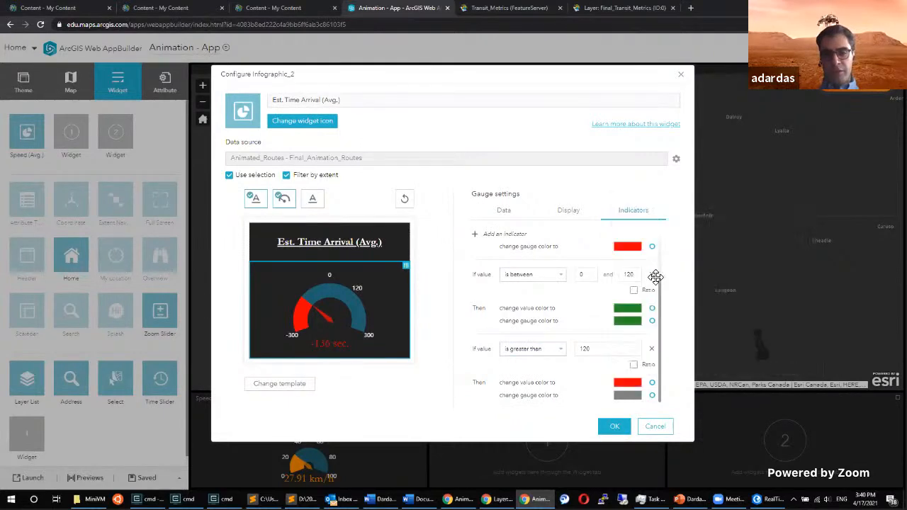
left_click(635, 394)
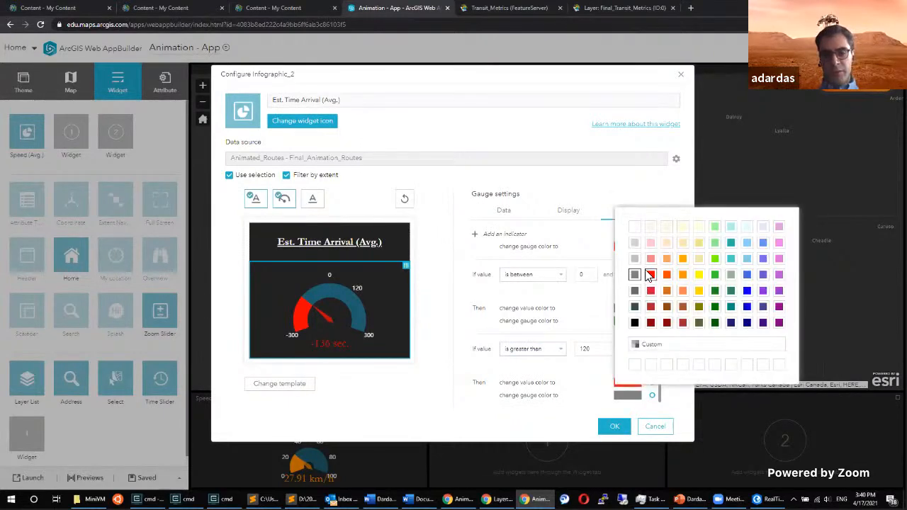
left_click(650, 275)
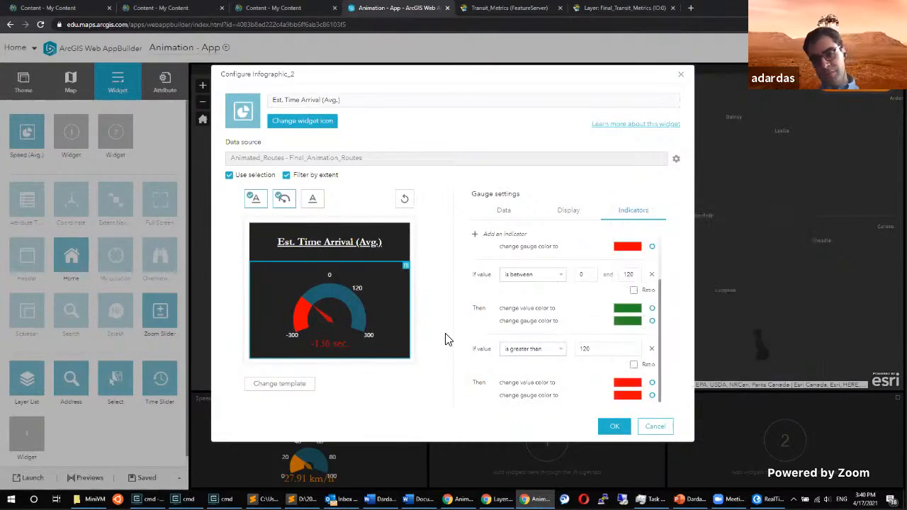
scroll(634, 344, "up", 2)
scroll(633, 345, "down", 2)
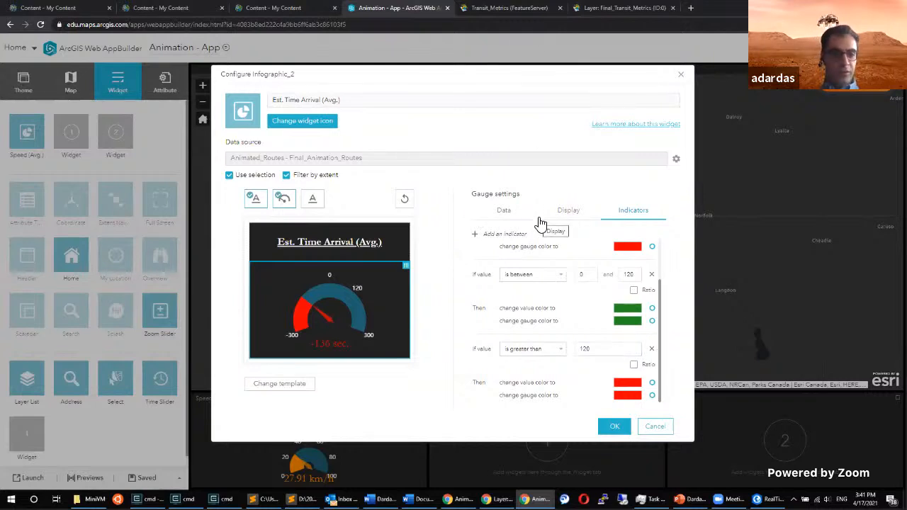
Accept the Est. Time Arrival (Avg.) gauge configuration and save the app.
left_click(614, 428)
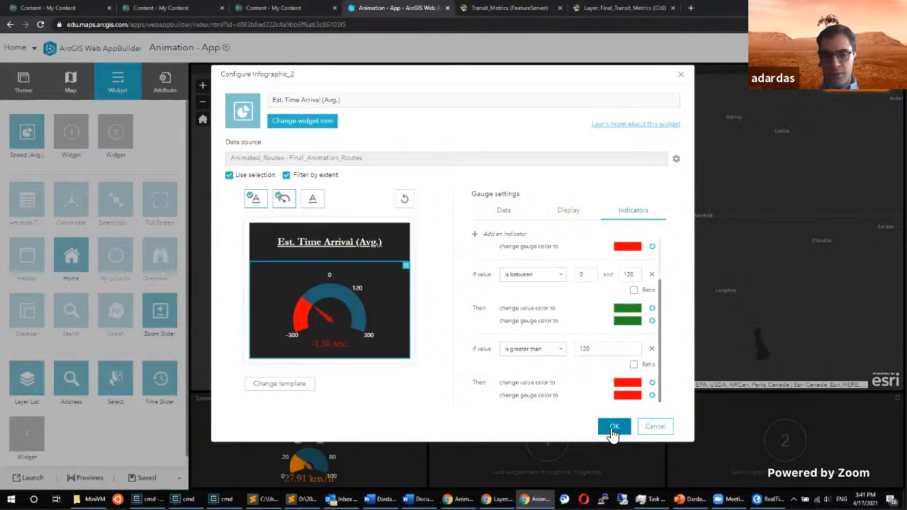
left_click(612, 429)
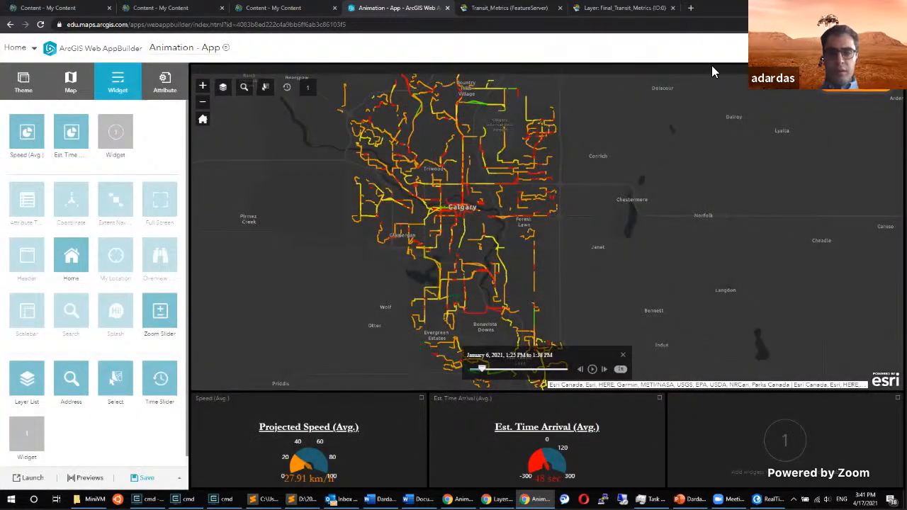
left_click(147, 478)
mouse_move(486, 499)
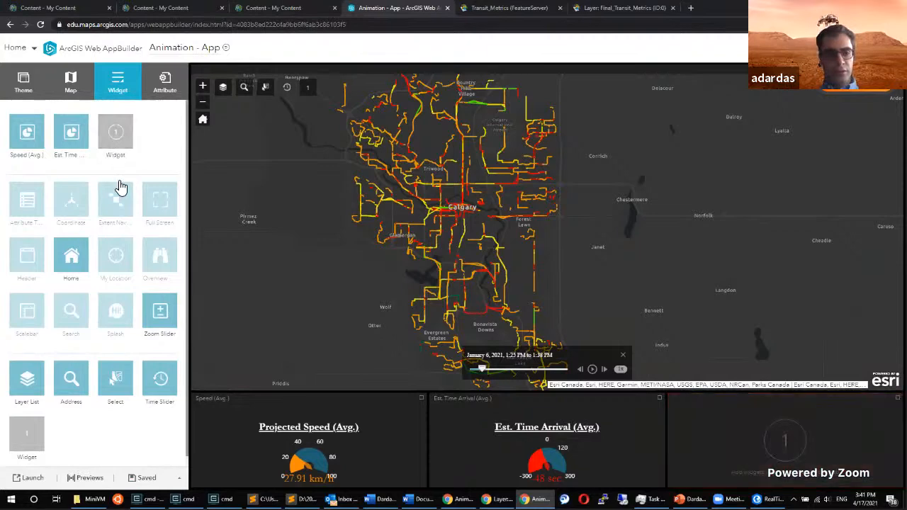
Add an Infographic widget with the Number template to the empty placeholder, using Animated_Routes - Final_Animation_Routes as its data source.
left_click(117, 134)
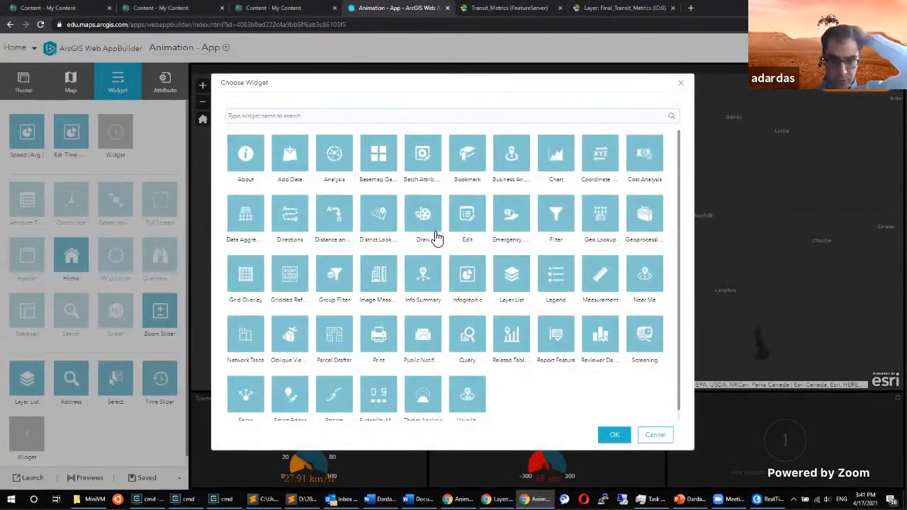
left_click(469, 285)
left_click(609, 435)
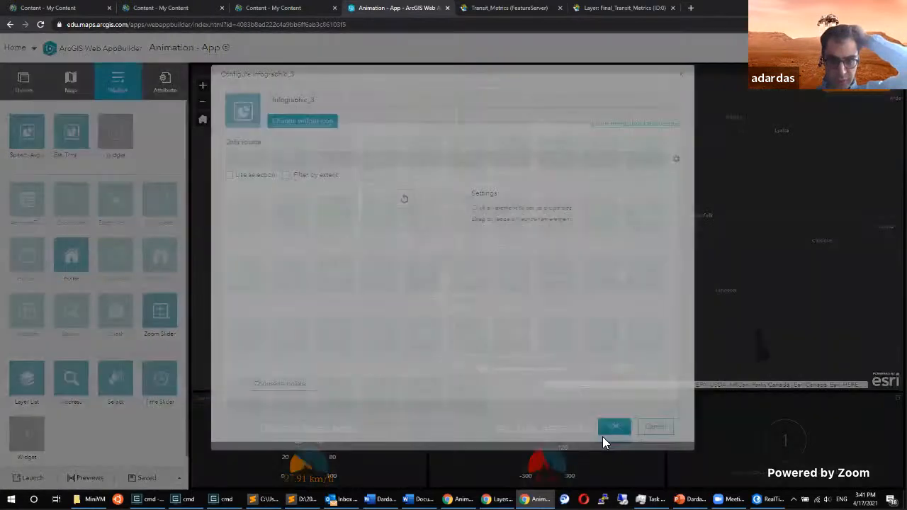
left_click(277, 197)
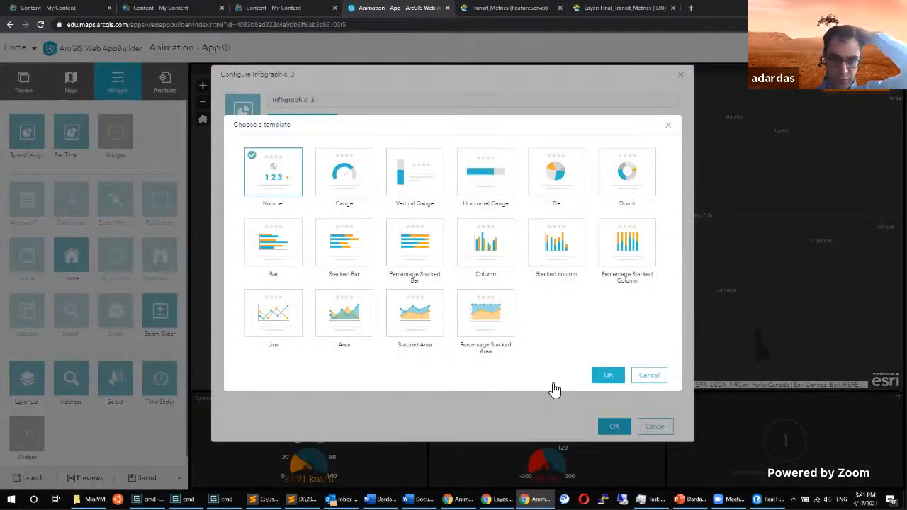
left_click(609, 376)
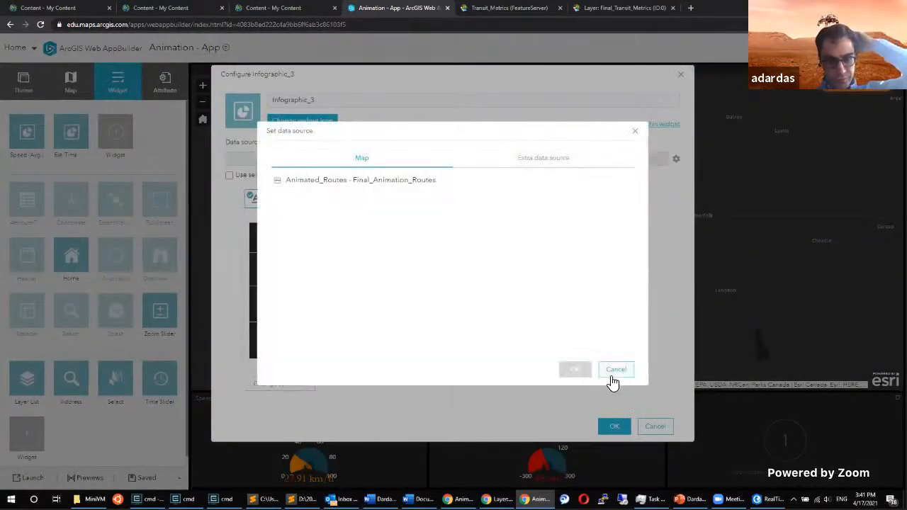
left_click(386, 180)
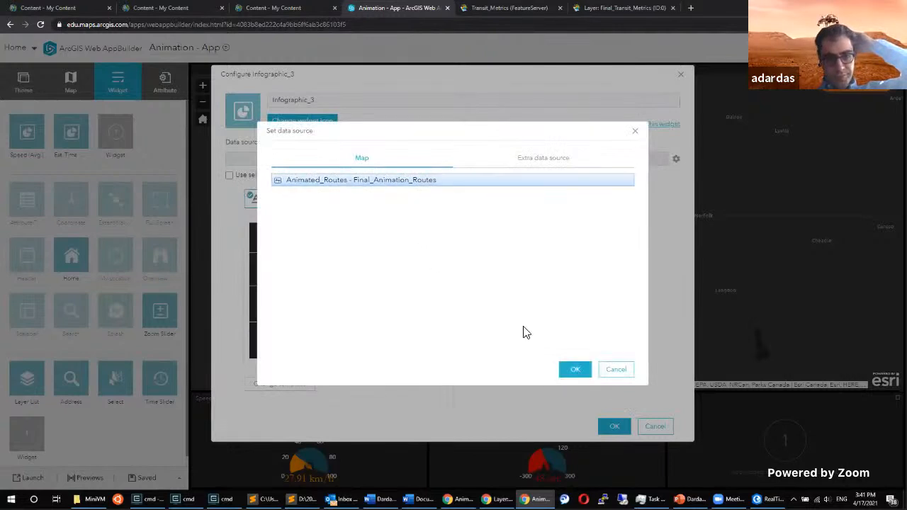
left_click(574, 369)
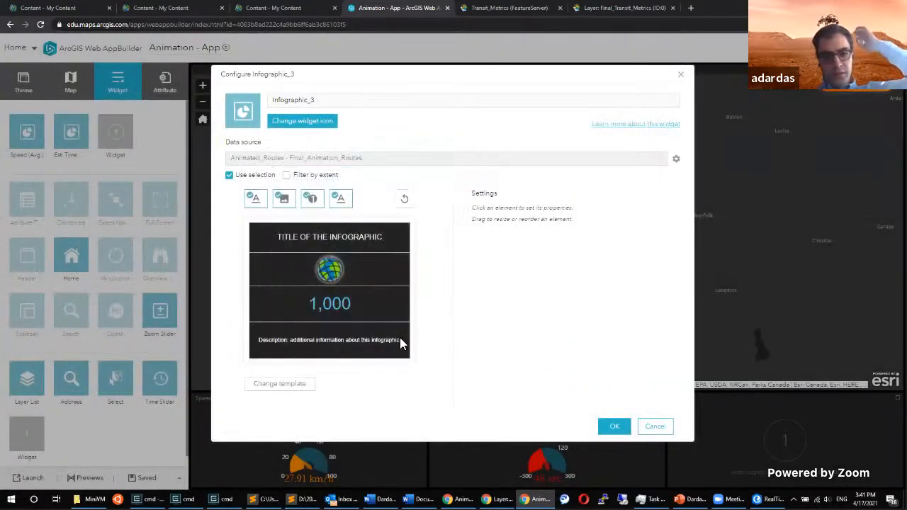
Remove the description element from the new infographic and turn on filtering by extent despite the performance warning.
left_click(340, 198)
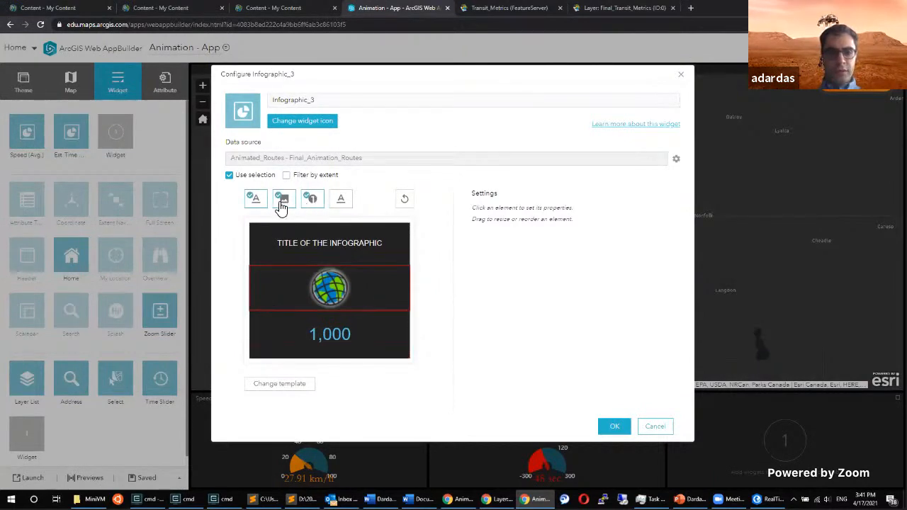
left_click(287, 175)
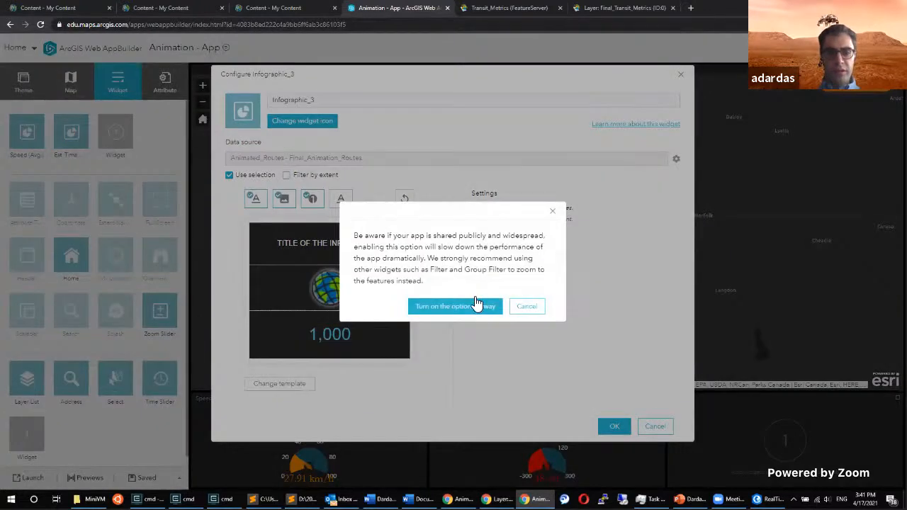
left_click(473, 301)
Rename the new infographic widget as "Distance Traveled (Avg.)".
left_click(327, 105)
double_click(331, 106)
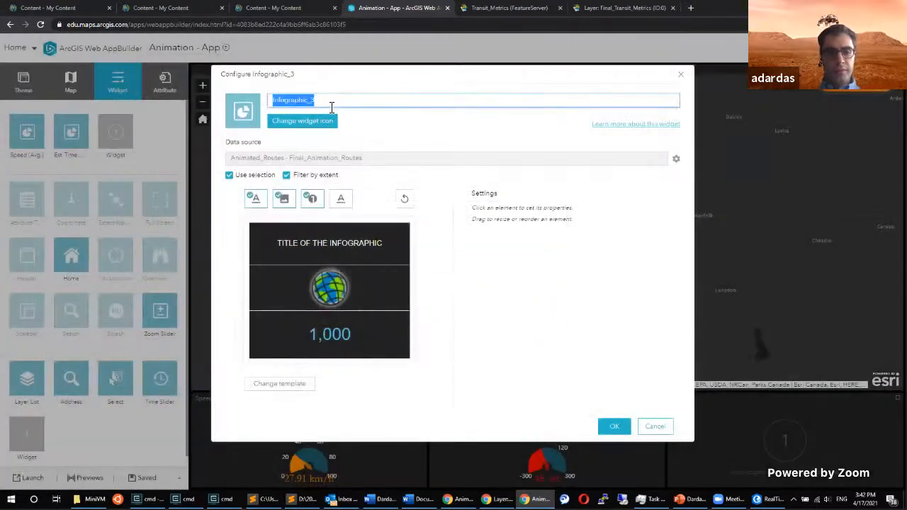
type("Dist")
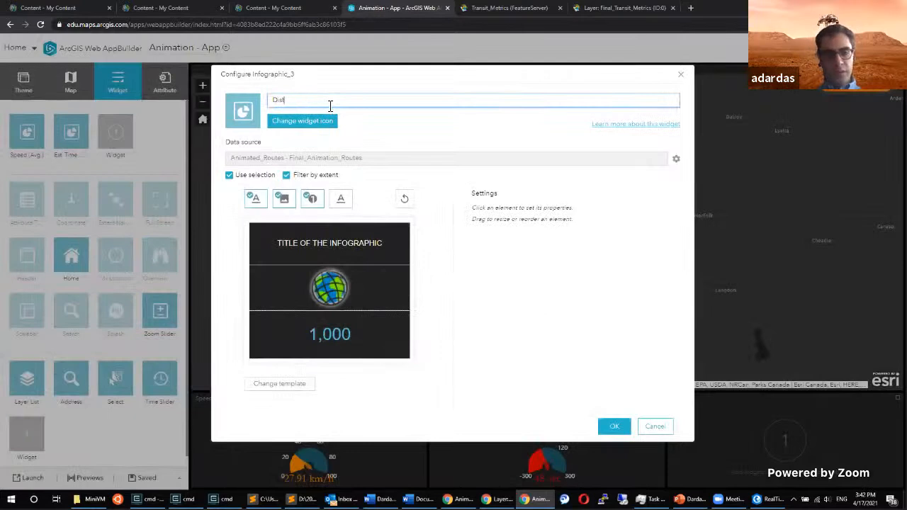
type("ance Traveled ")
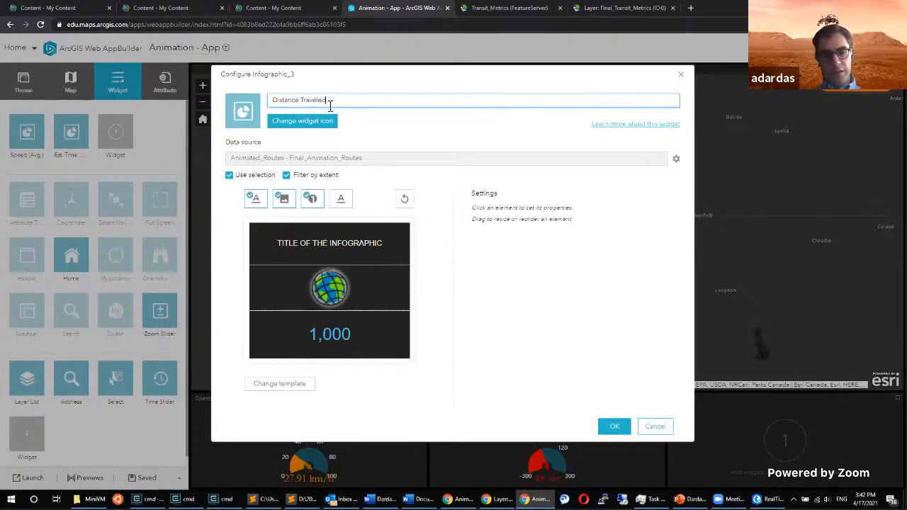
type("(Avg.")
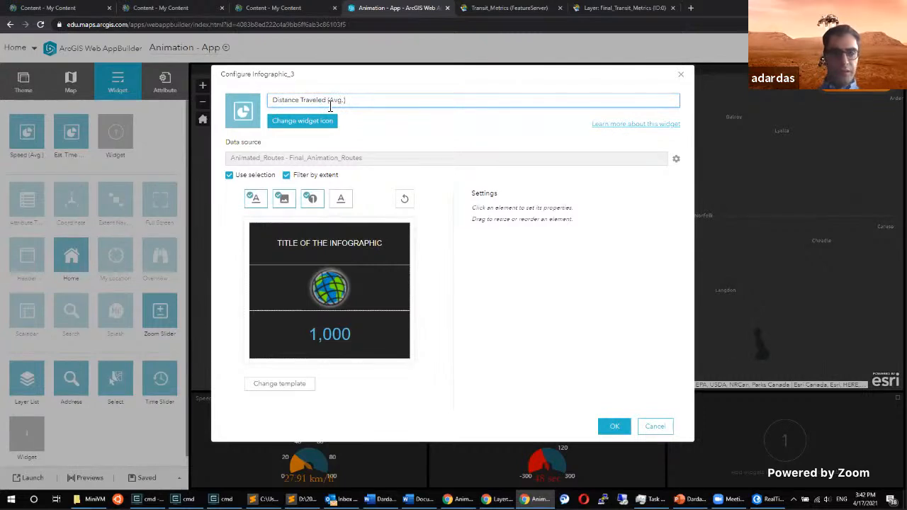
Replace the infographic's title text with "Distance Traveled (Avg.)".
left_click(356, 259)
triple_click(614, 213)
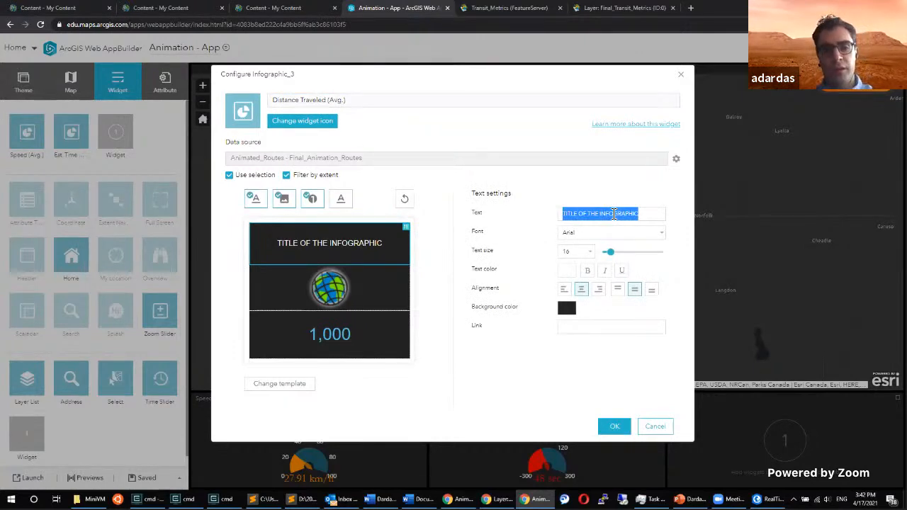
type("Distance Traveled (A")
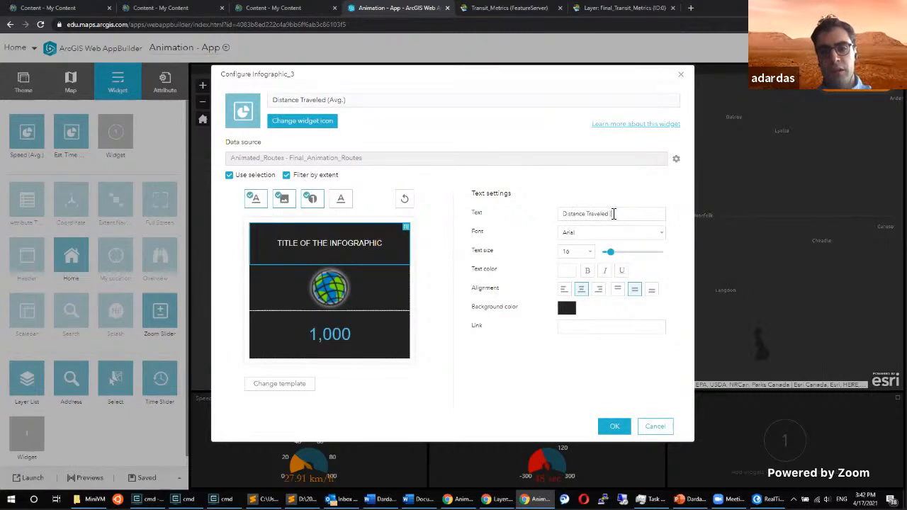
type("vg.)")
key("Tab")
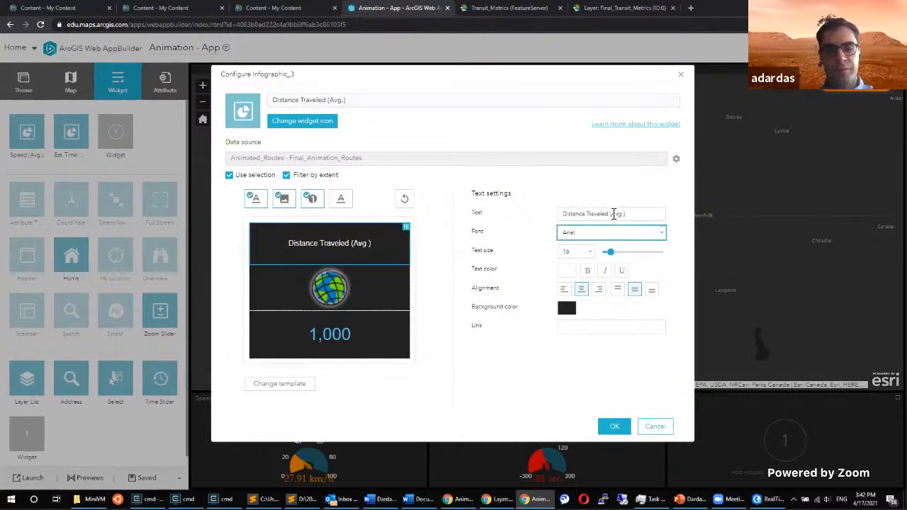
Format the infographic title in Garamond, size 22, bold and underlined.
left_click(588, 237)
left_click(572, 283)
left_click(583, 236)
left_click(583, 274)
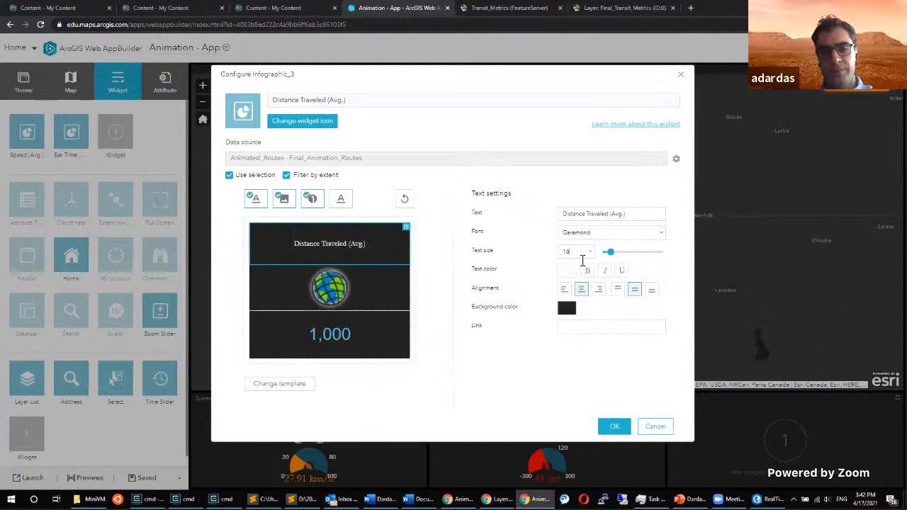
left_click(587, 252)
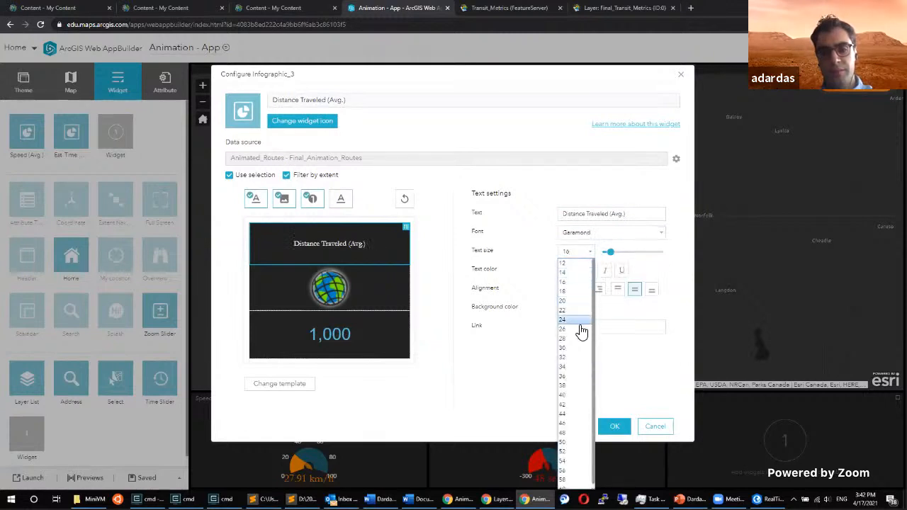
left_click(576, 311)
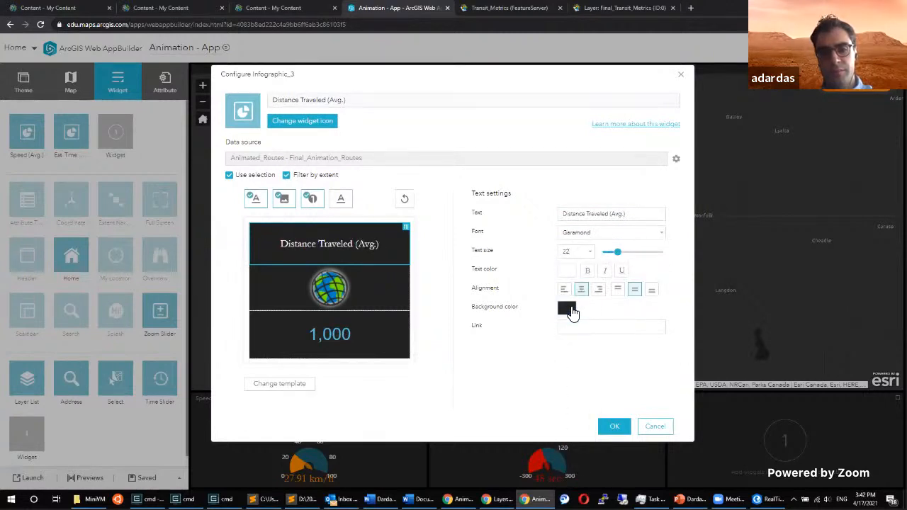
left_click(587, 270)
left_click(622, 271)
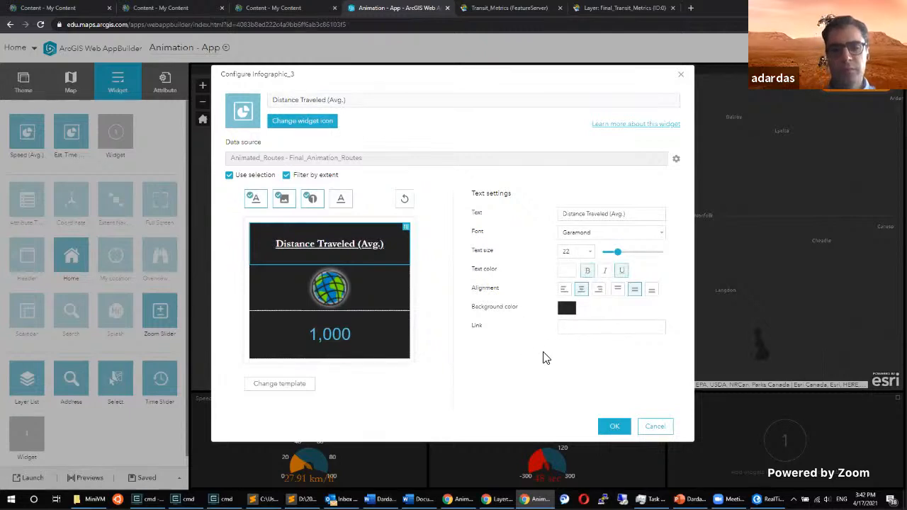
Move the globe image below the title beside the number and replace it with vector-distance-icon-png_308940.jpg.
left_click(360, 285)
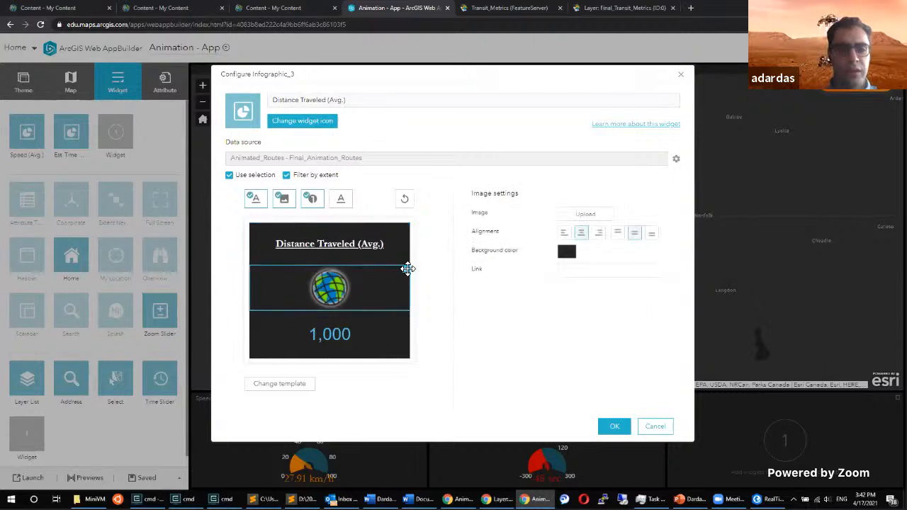
left_click_drag(403, 269, 317, 333)
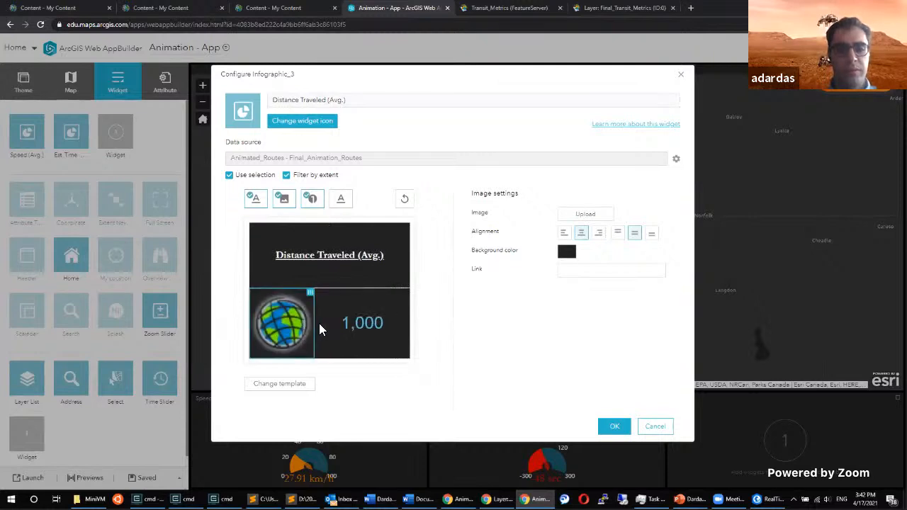
left_click(585, 214)
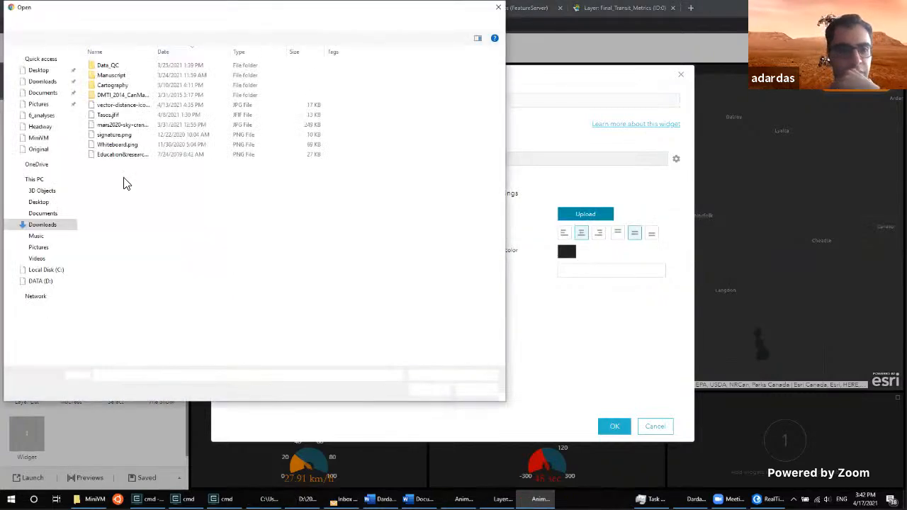
left_click(115, 106)
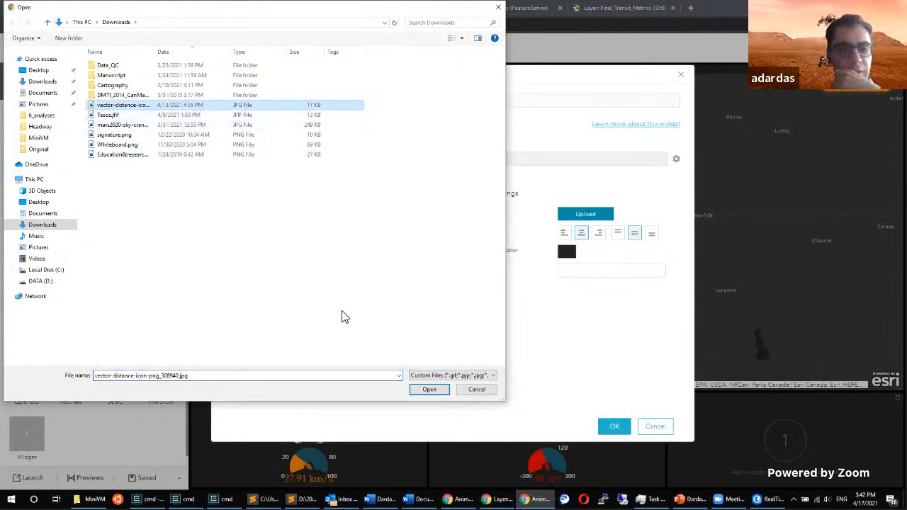
left_click(428, 390)
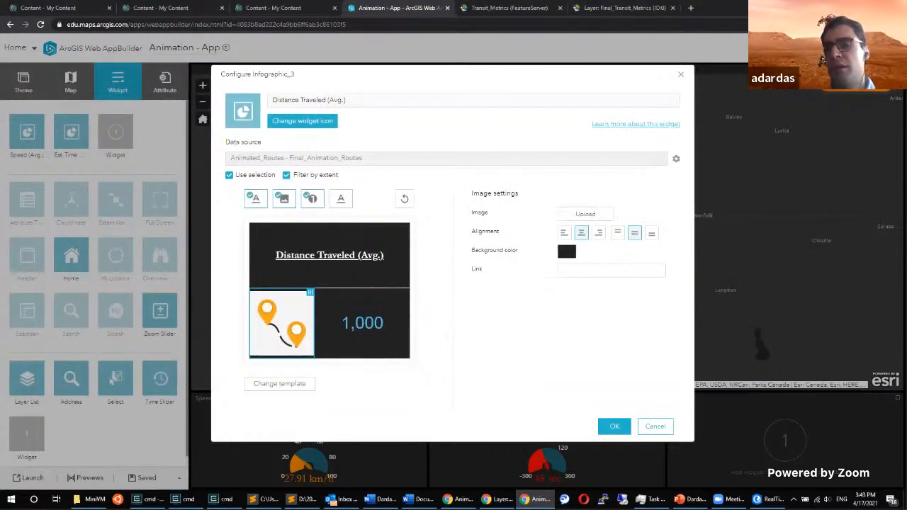
key("ctrl+t")
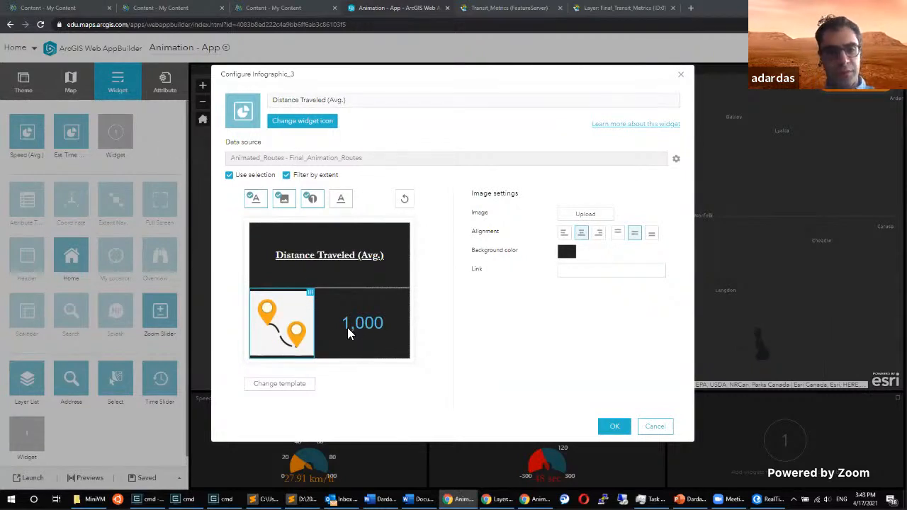
Set the infographic's number to display the average of the Dist field.
left_click(334, 302)
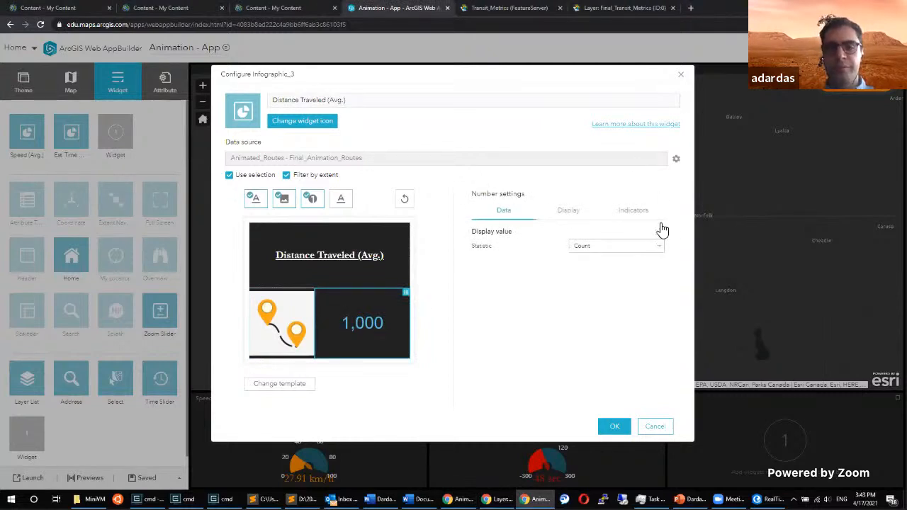
left_click(585, 249)
left_click(583, 282)
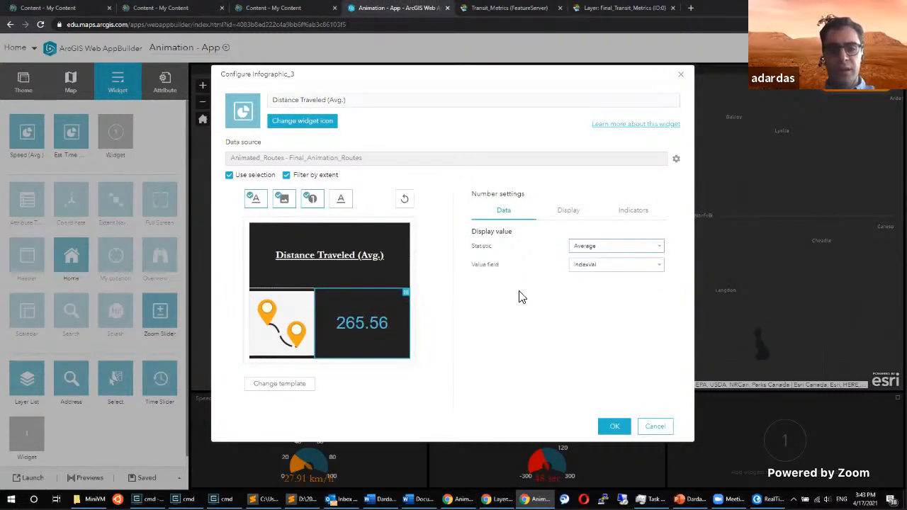
left_click(625, 270)
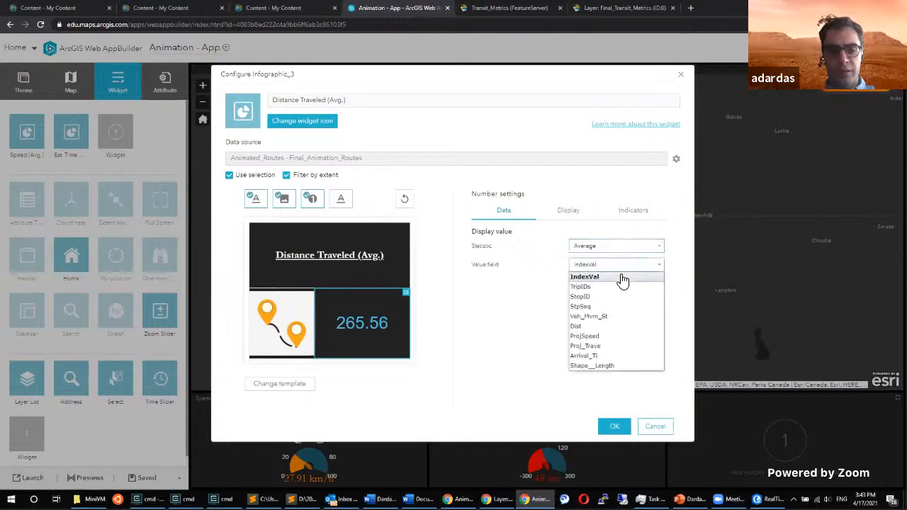
left_click(576, 327)
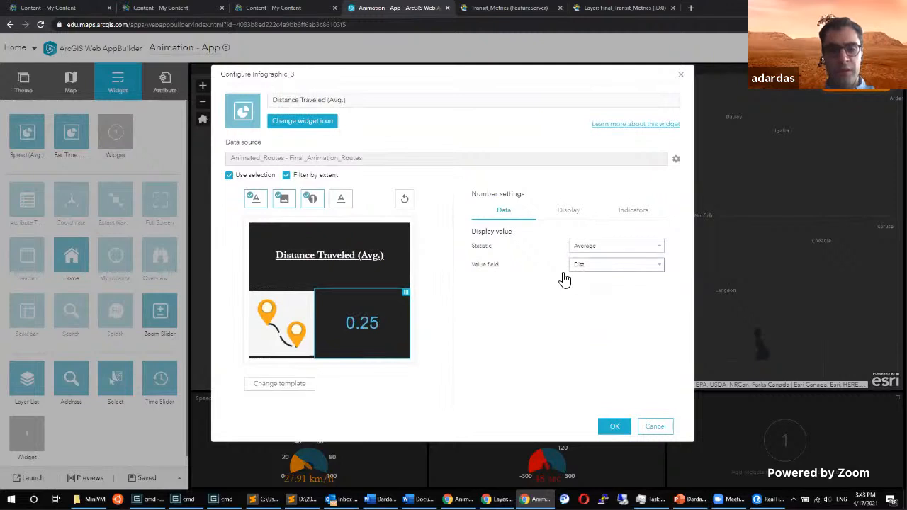
Format the distance number with 3 decimal places, suffix "km" and Garamond font, apply the configuration and save the app.
left_click(567, 219)
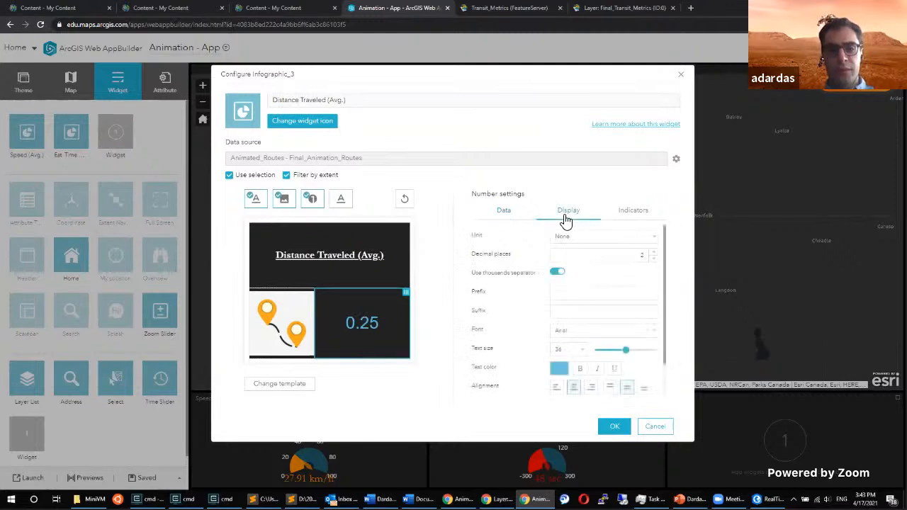
left_click(655, 253)
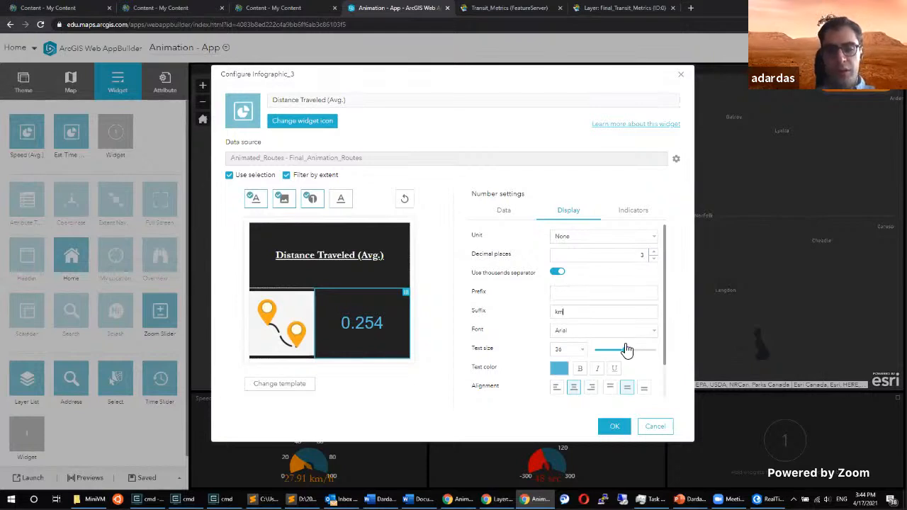
left_click(570, 332)
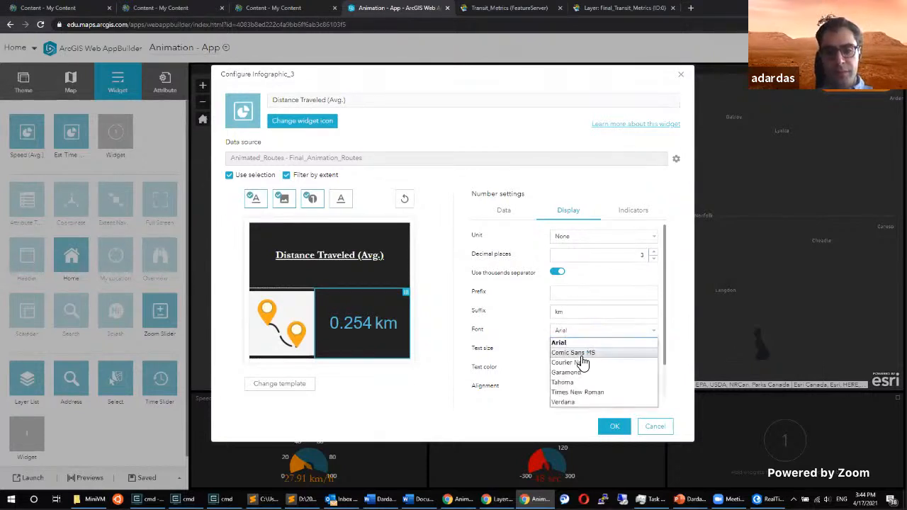
left_click(567, 372)
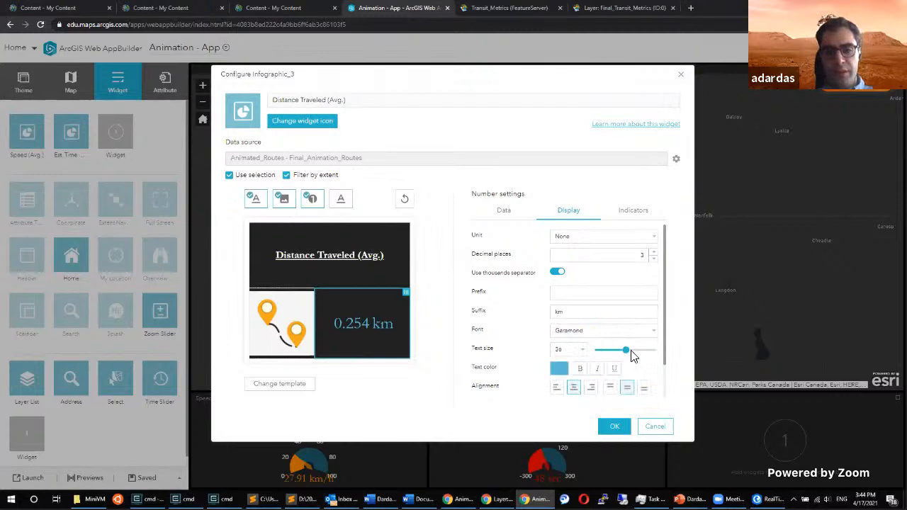
left_click_drag(627, 351, 626, 356)
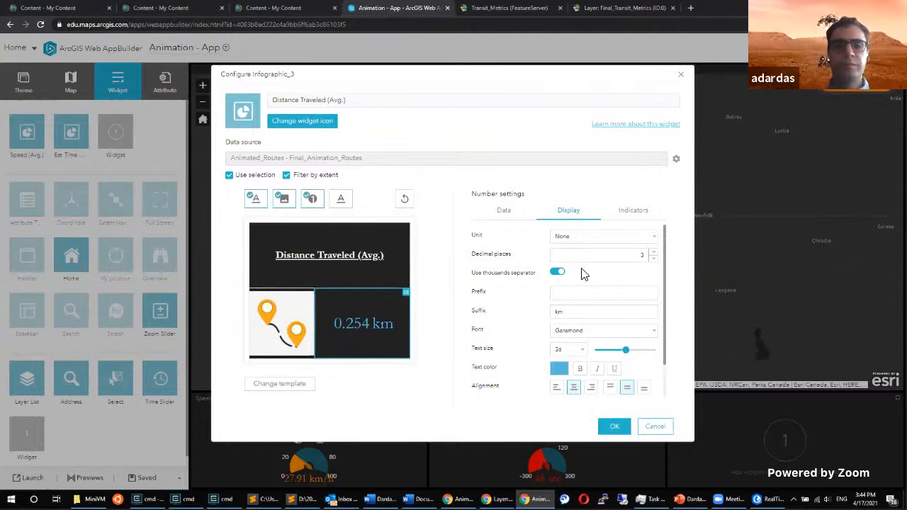
scroll(605, 291, "down", 1)
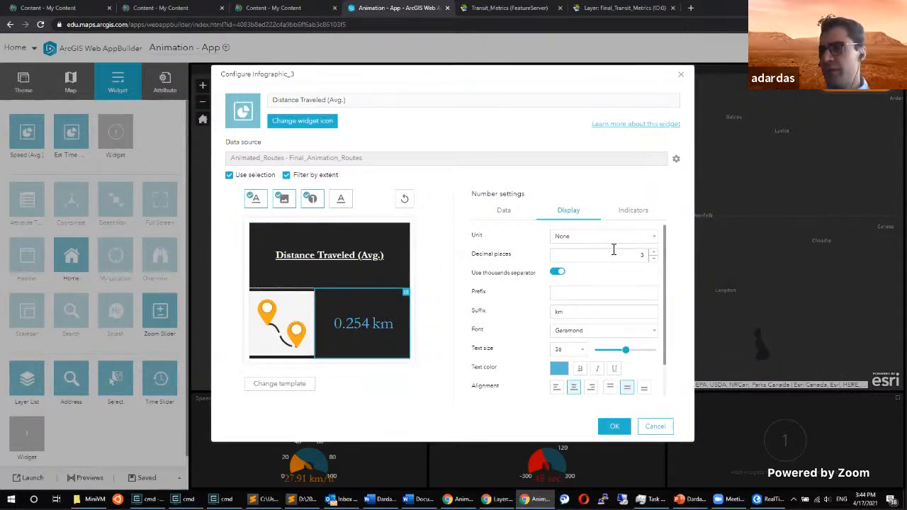
scroll(599, 248, "down", 1)
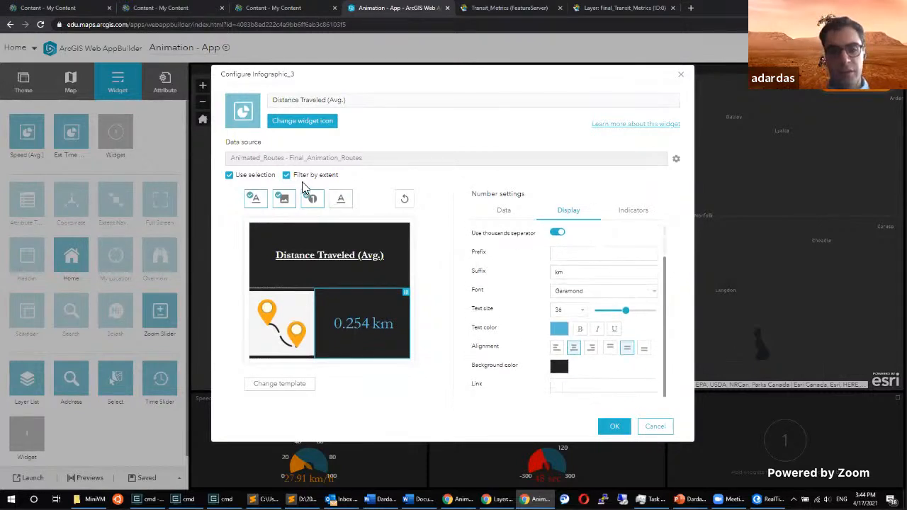
left_click(604, 428)
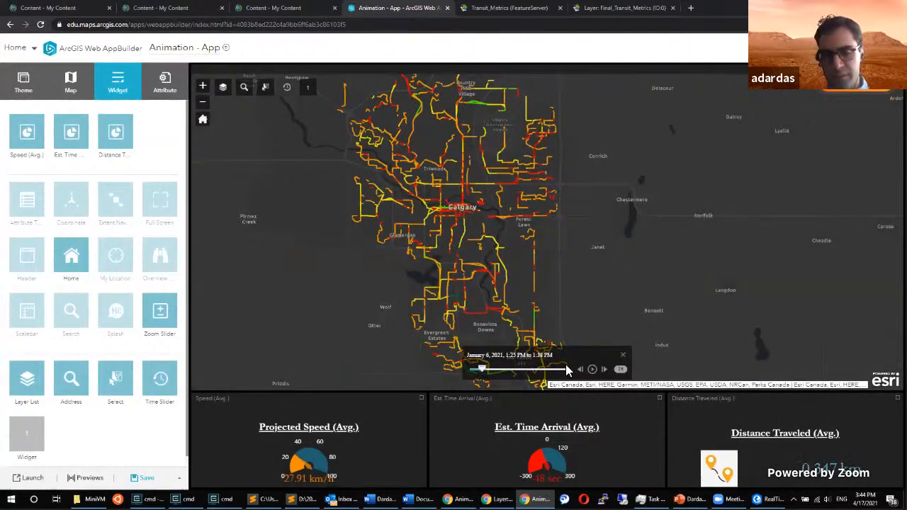
left_click(142, 478)
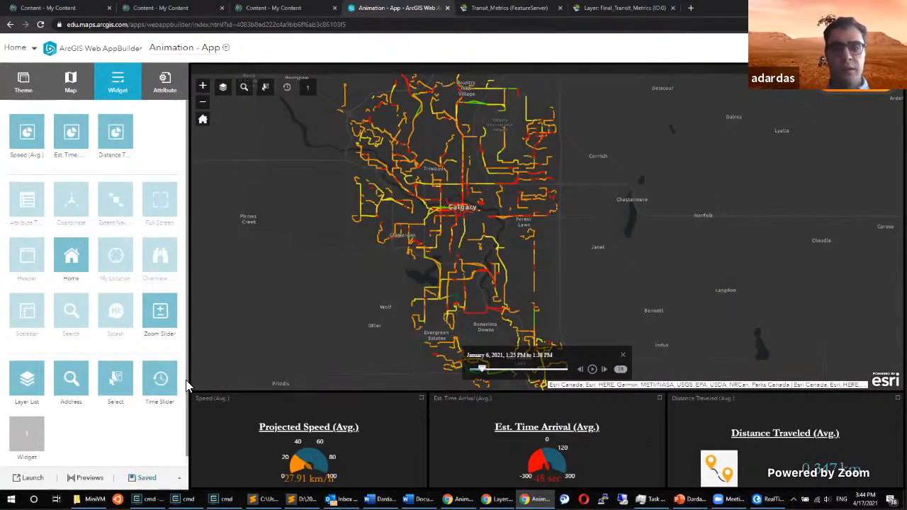
Preview the app on the iPhone 8 Plus layout and page back and forth through its three infographics.
left_click(85, 479)
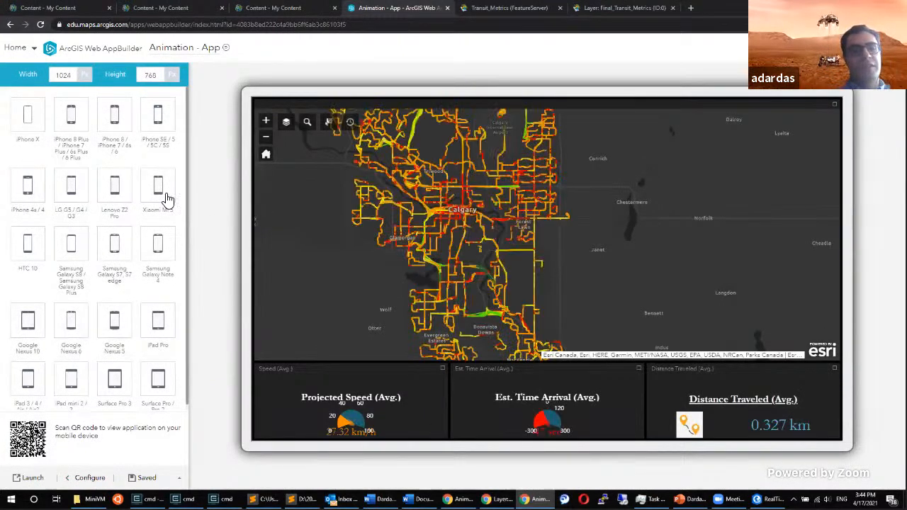
left_click(71, 115)
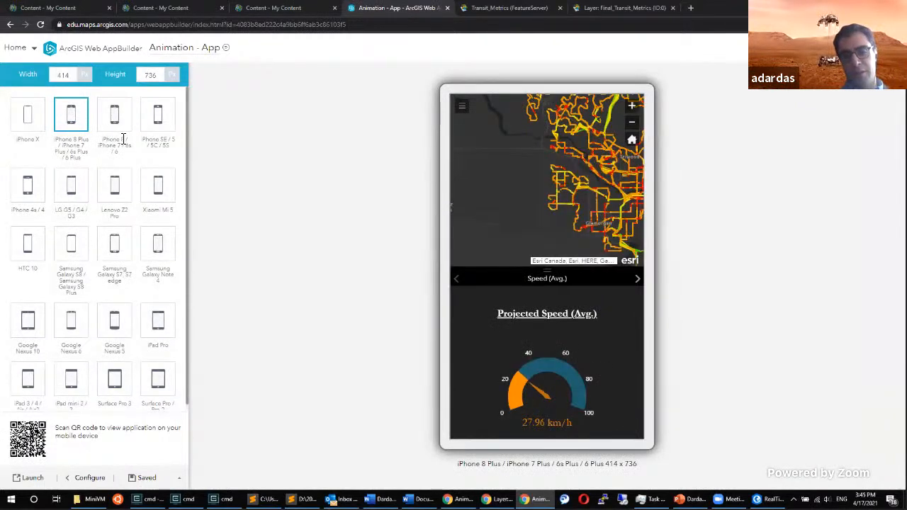
left_click(639, 281)
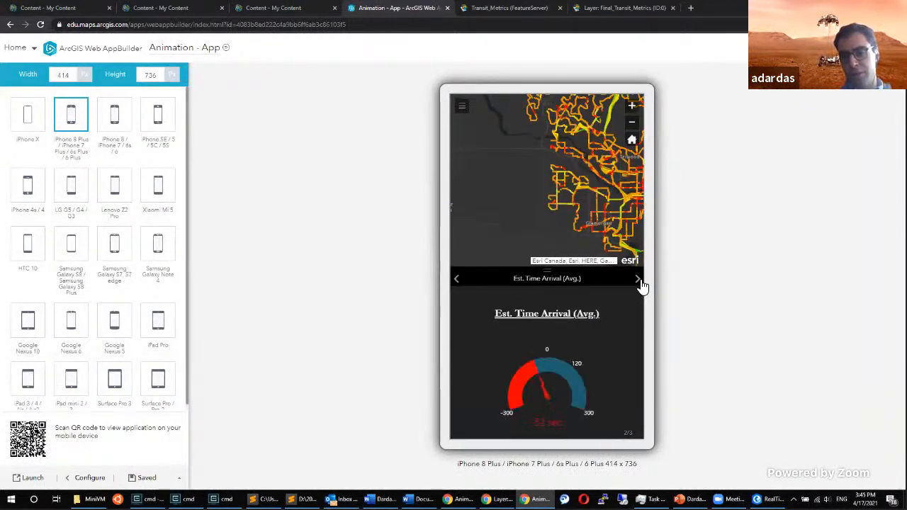
left_click(639, 281)
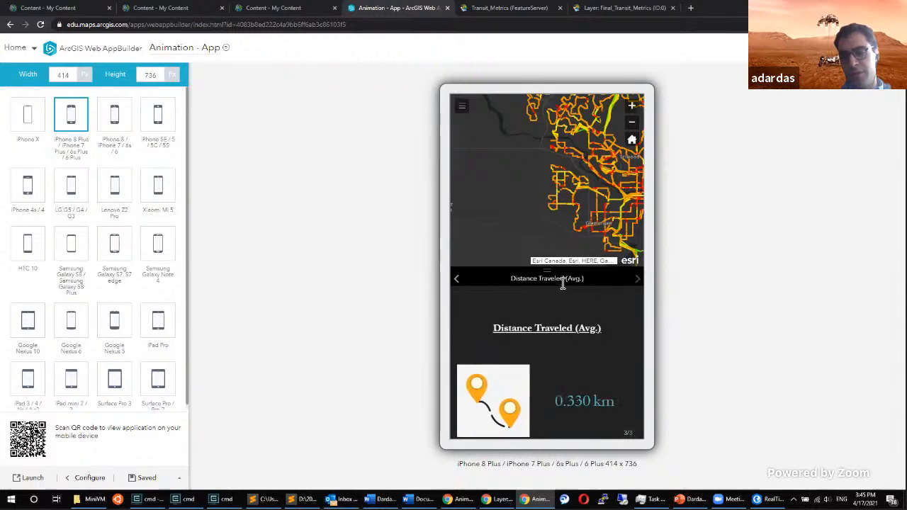
left_click(457, 280)
left_click(455, 279)
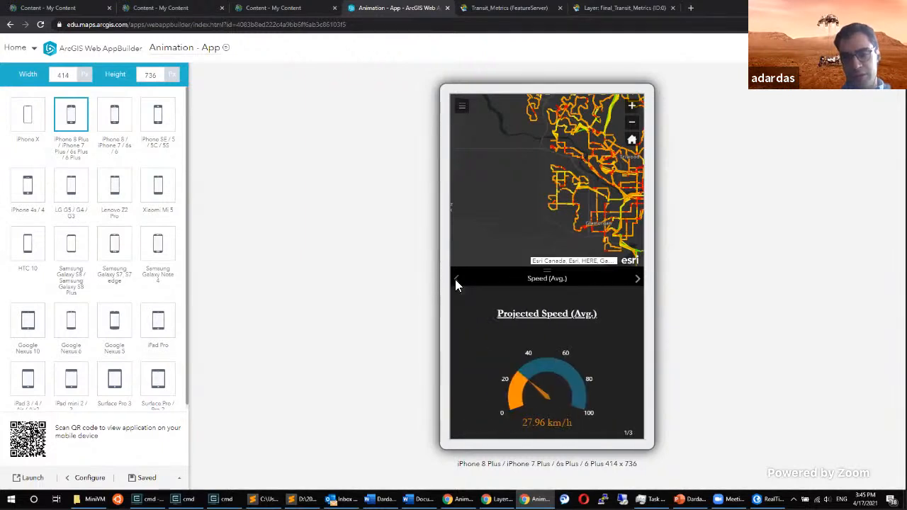
left_click(638, 279)
left_click(638, 280)
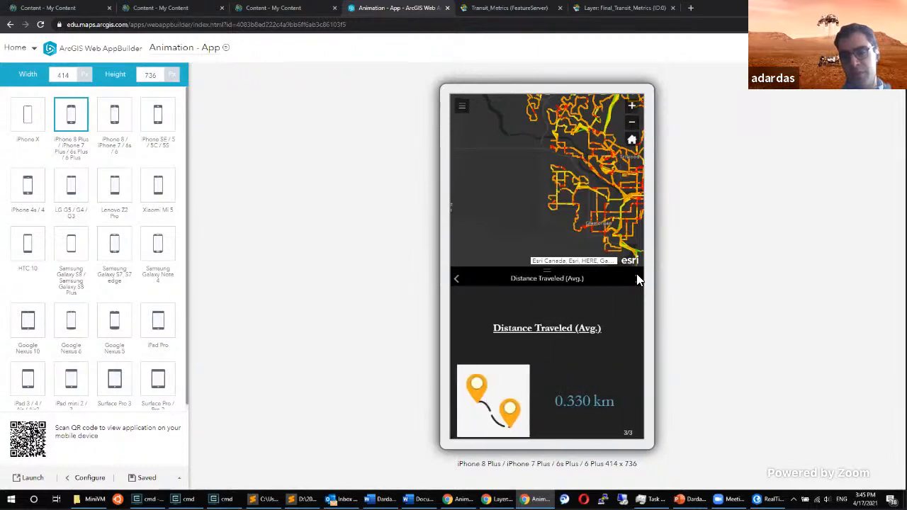
left_click(456, 281)
left_click(455, 278)
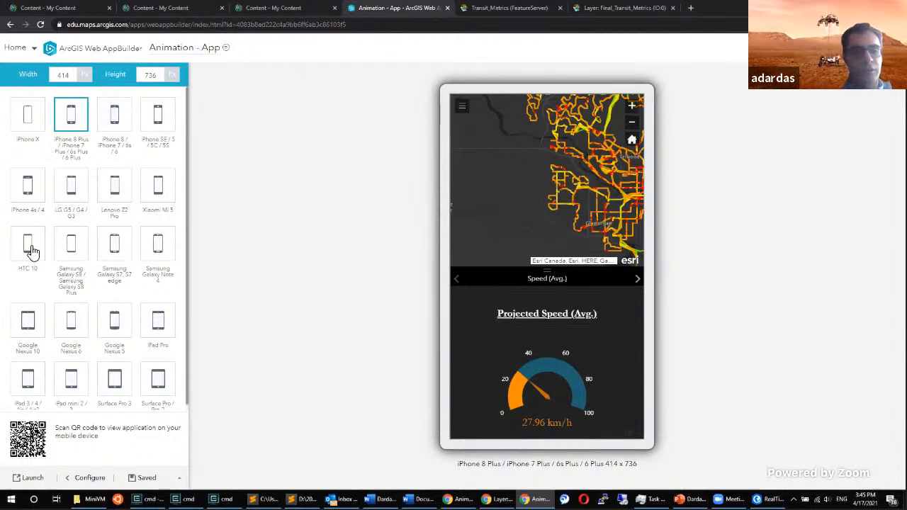
Preview the app on the iPad 3 / 4 / Air / Air2 layout and at a custom size of 1920 by 1080 px.
scroll(39, 389, "down", 1)
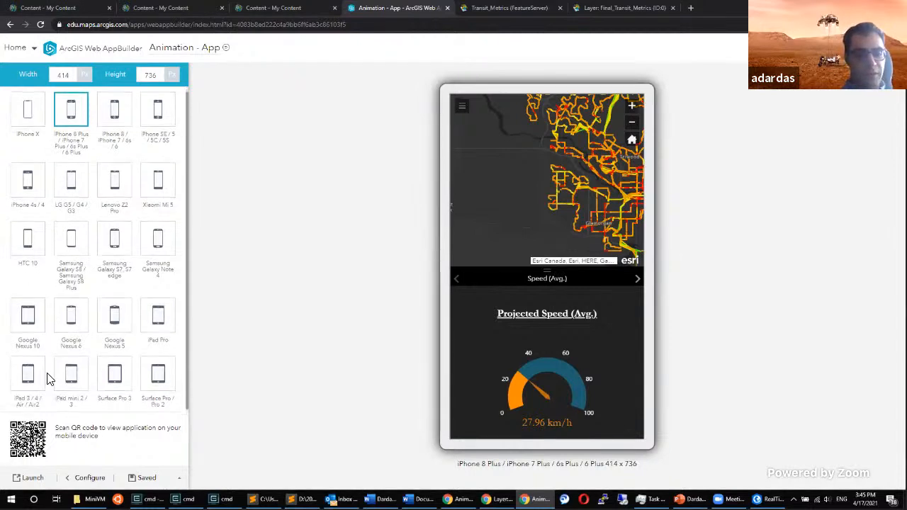
left_click(42, 379)
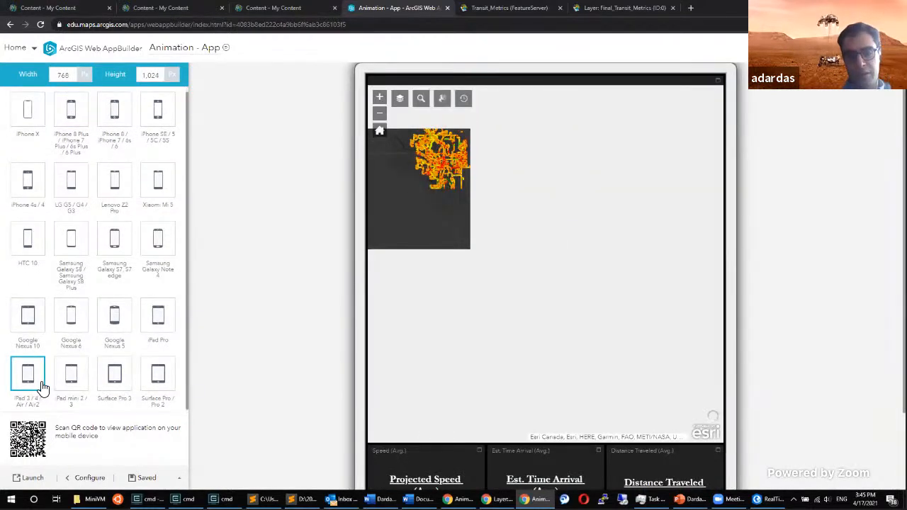
double_click(63, 76)
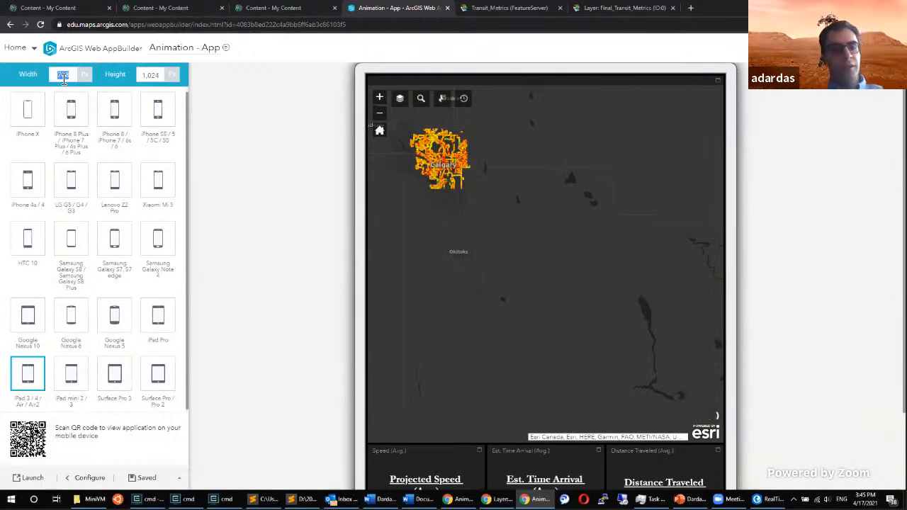
key("BackSpace")
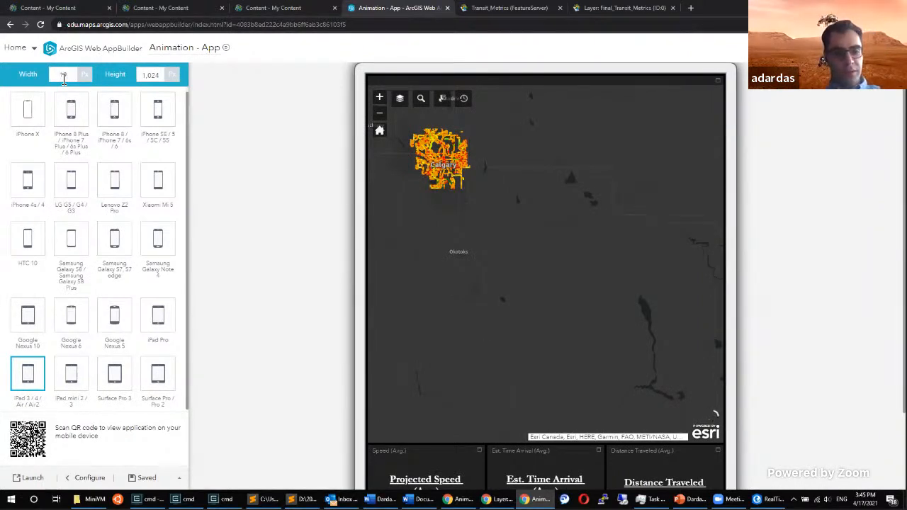
type("1920")
key("Tab")
type("1080")
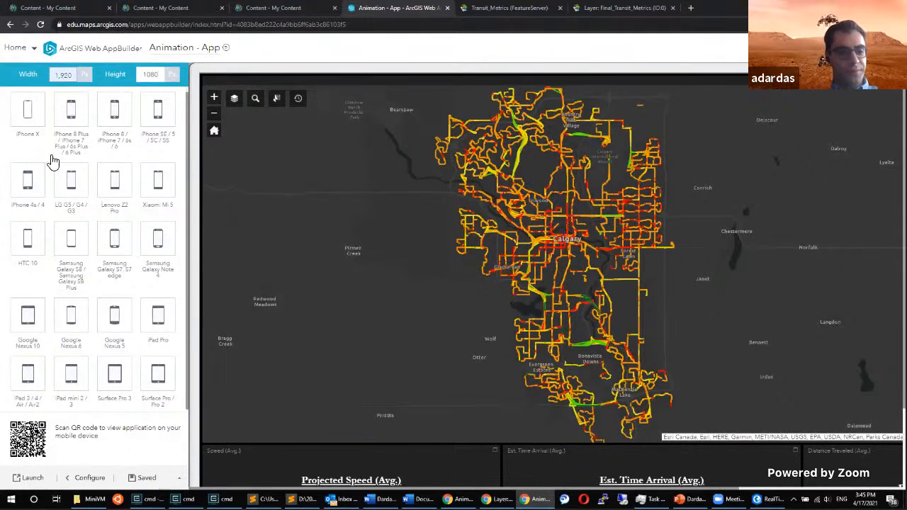
Save and launch the Animation - App, and start its time slider animation.
left_click(145, 476)
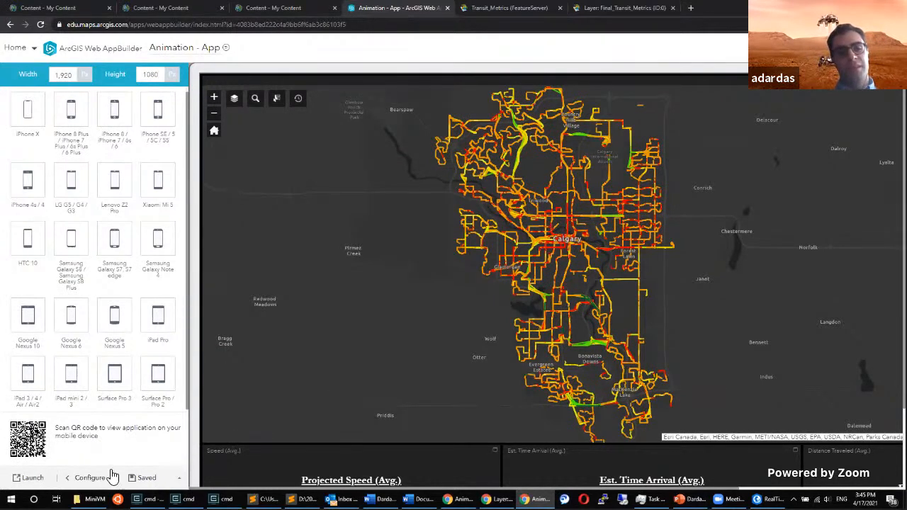
left_click(19, 483)
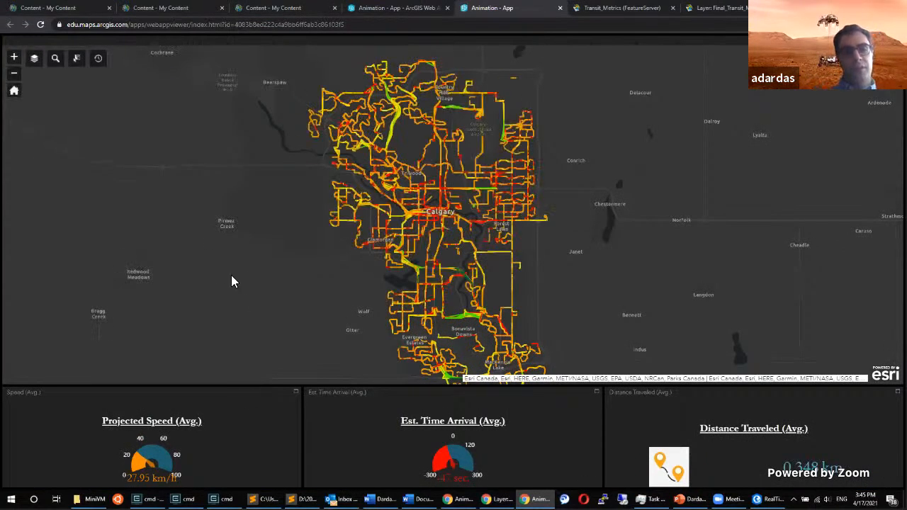
left_click(99, 59)
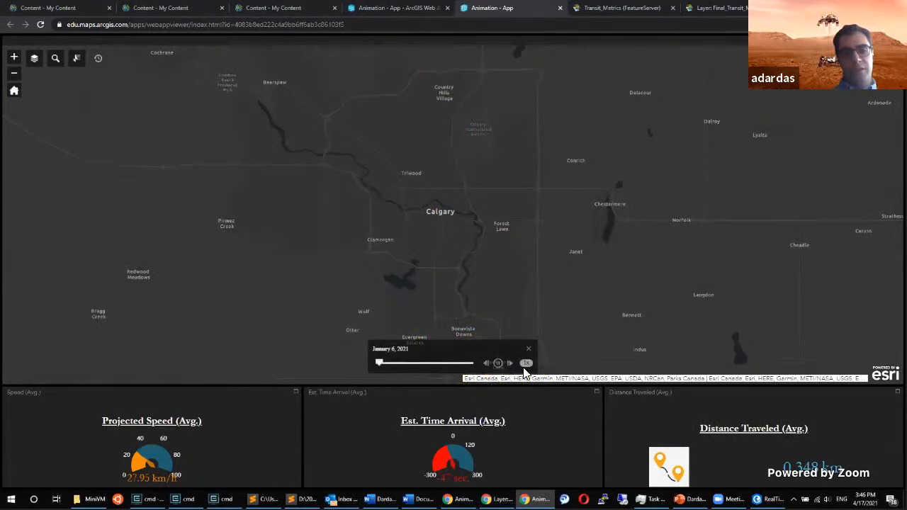
Check the time slider's playback speed options and pan the Calgary map while the transit animation plays.
left_click(526, 363)
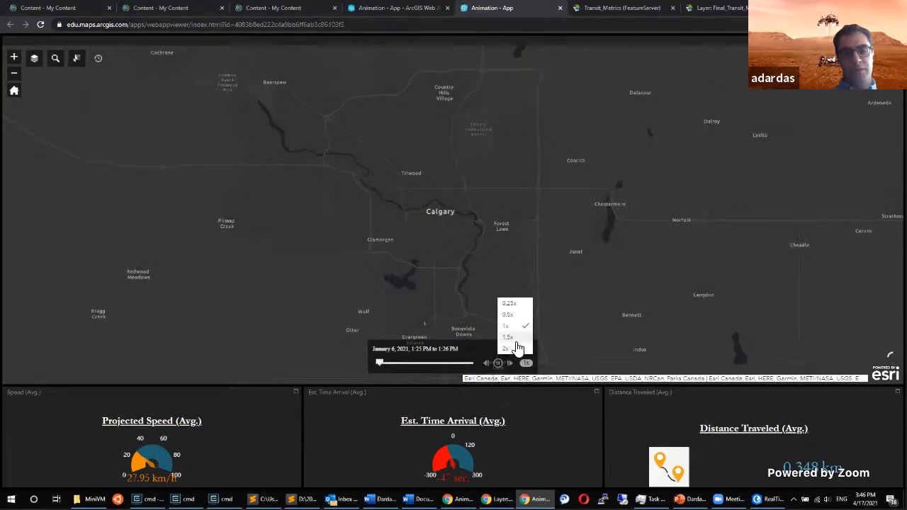
left_click(526, 363)
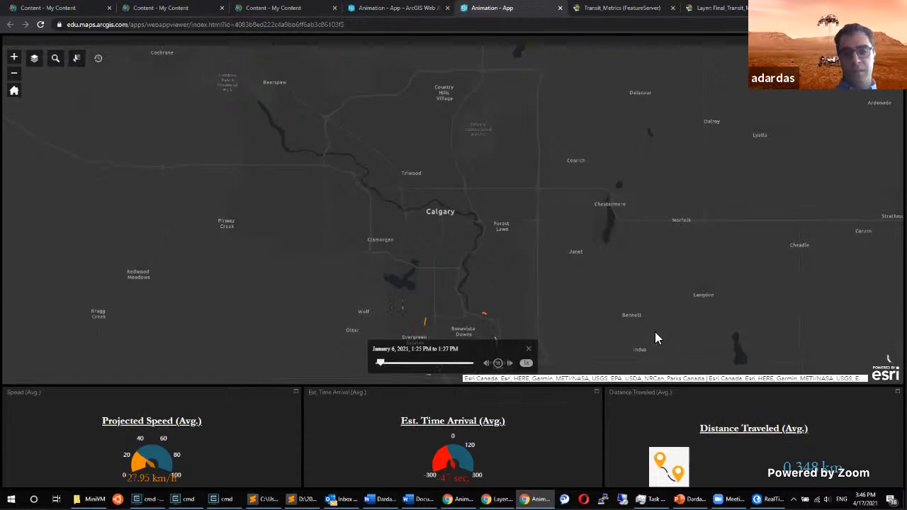
left_click_drag(601, 223, 631, 189)
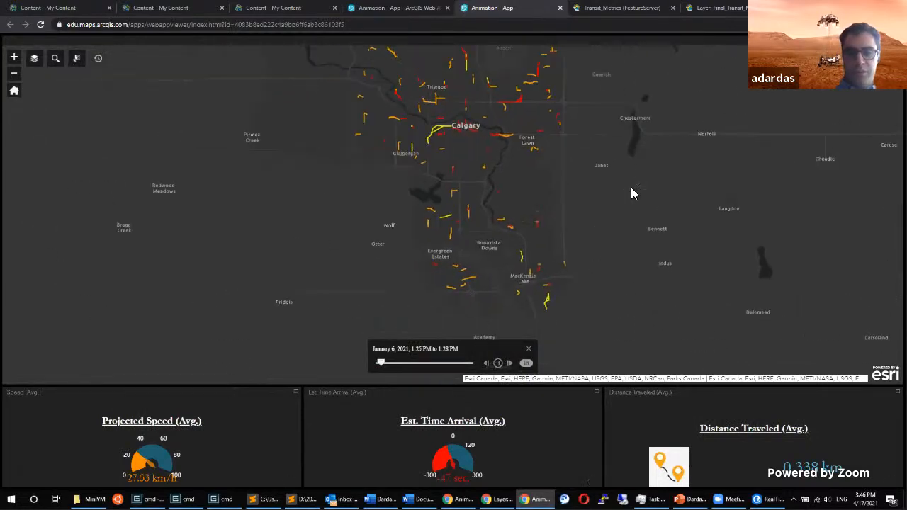
left_click_drag(578, 173, 607, 215)
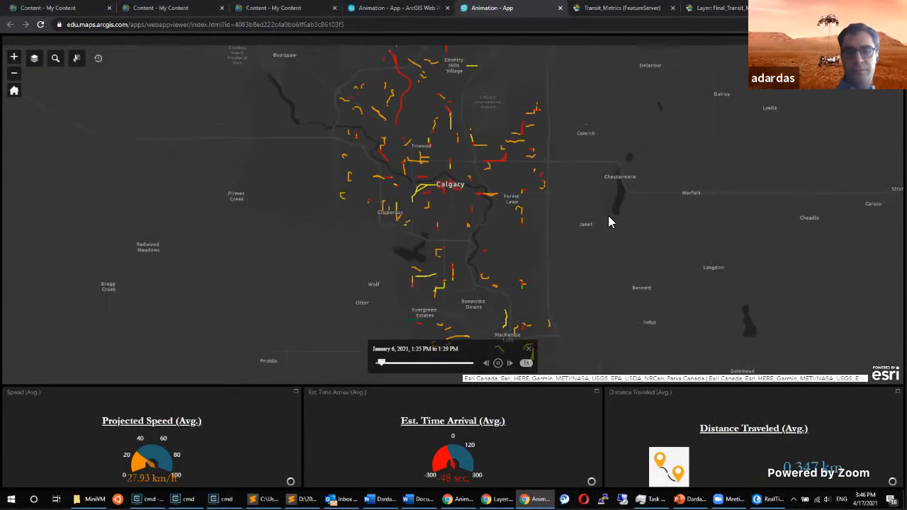
left_click_drag(548, 272, 593, 261)
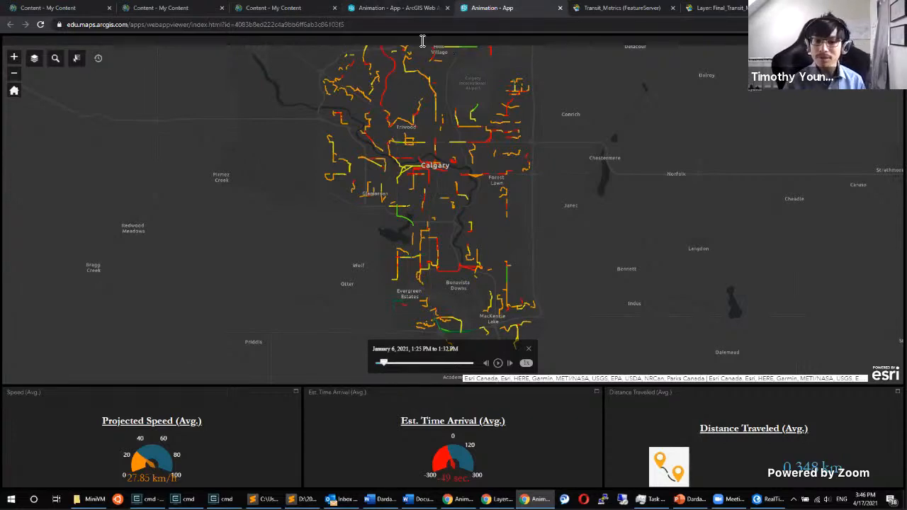
Return to the app's widget configuration and examine the display settings of the Distance Traveled (Avg.) number.
left_click(386, 8)
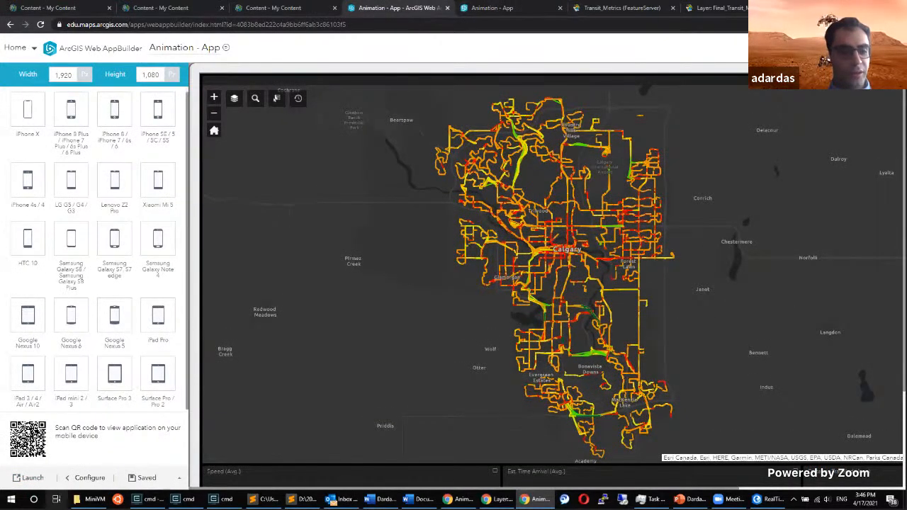
left_click(90, 479)
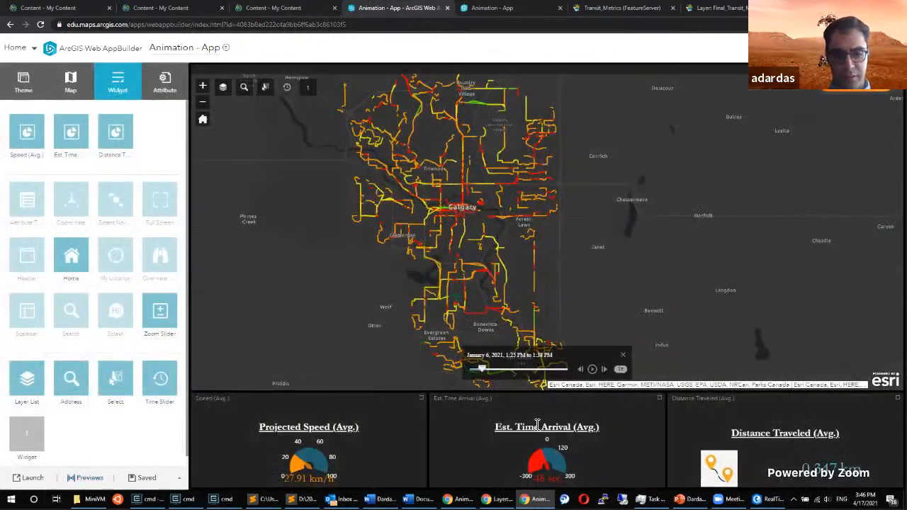
mouse_move(71, 133)
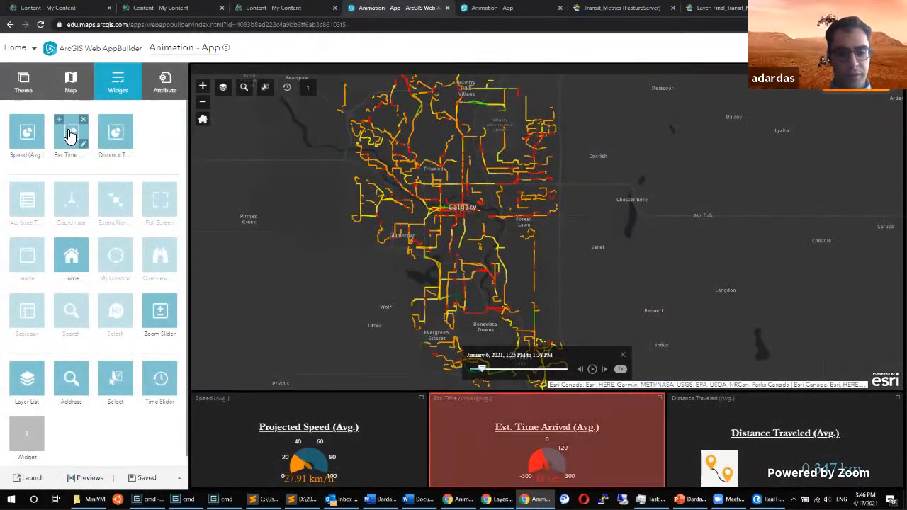
left_click(127, 142)
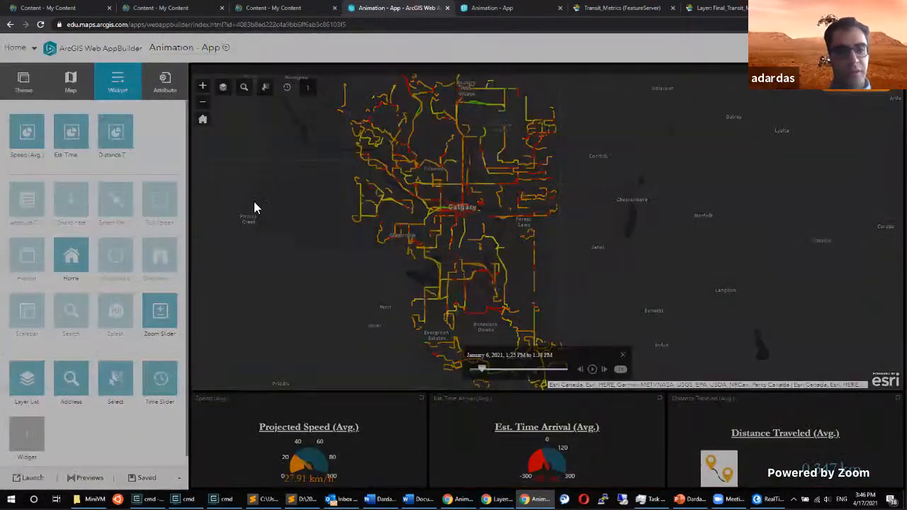
left_click(348, 331)
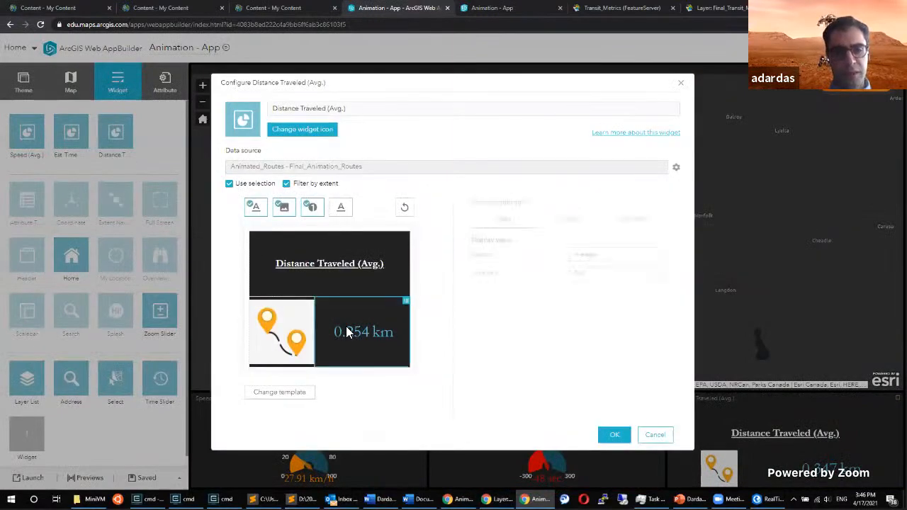
left_click(578, 234)
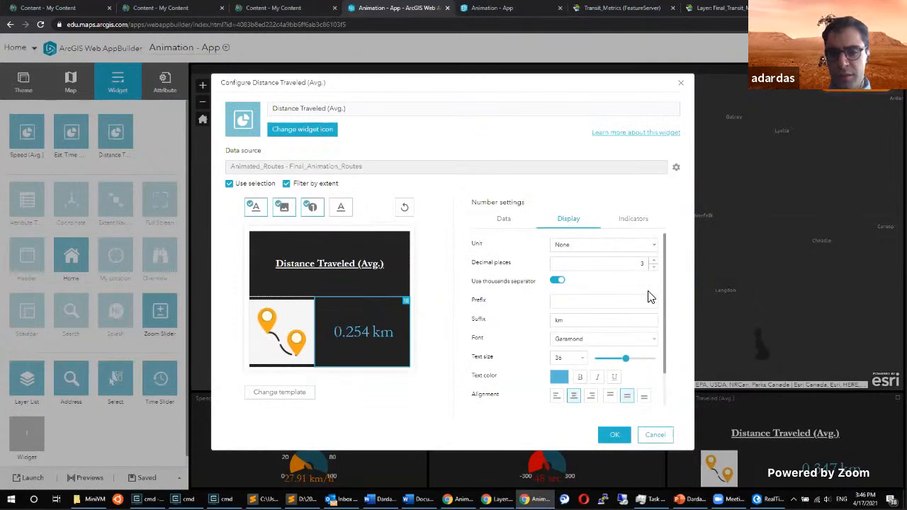
scroll(662, 292, "down", 1)
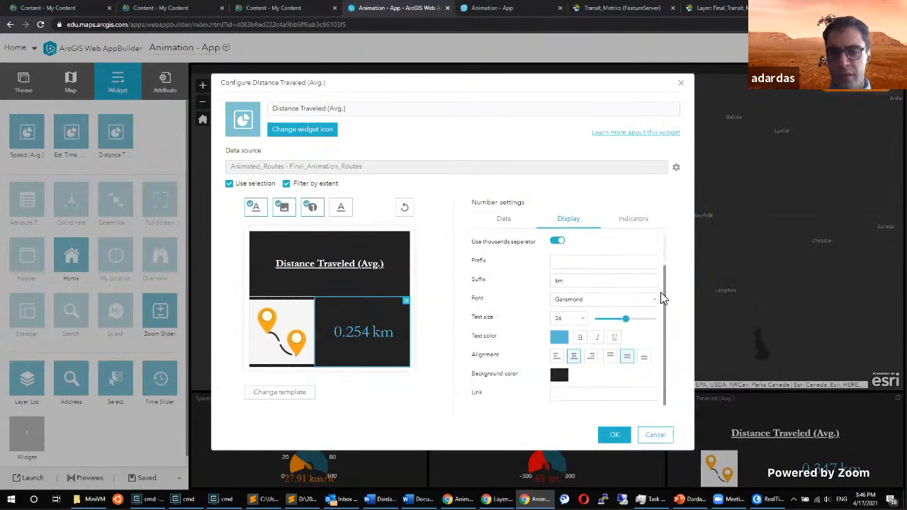
scroll(652, 298, "up", 1)
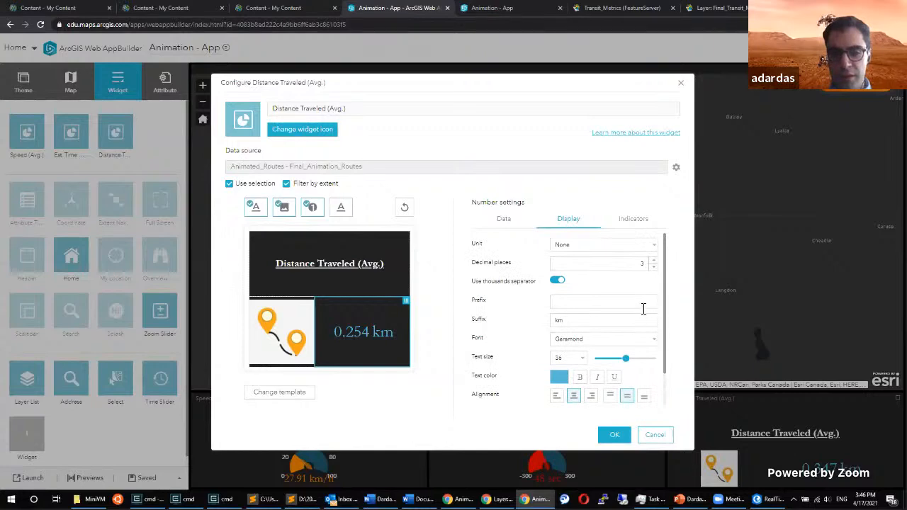
Review the distance number's data and display settings, including the available statistics and value fields.
left_click(505, 220)
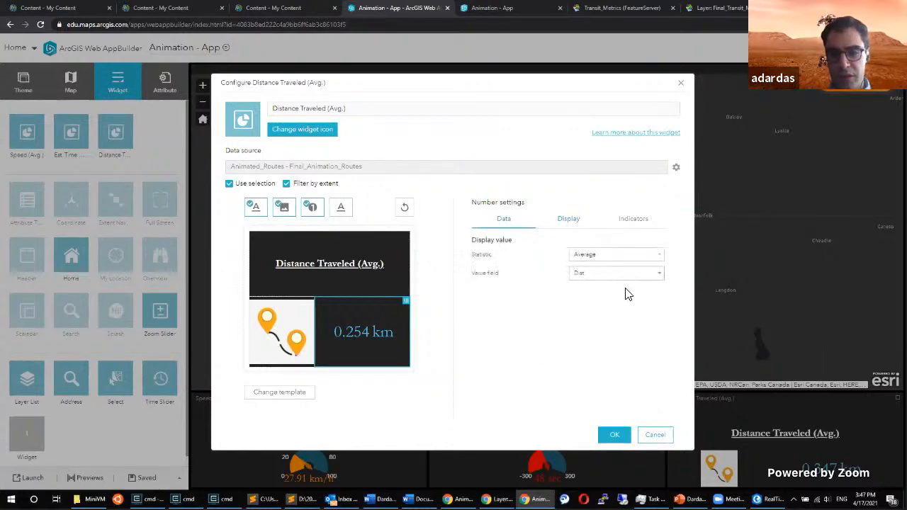
left_click(569, 225)
scroll(594, 296, "down", 1)
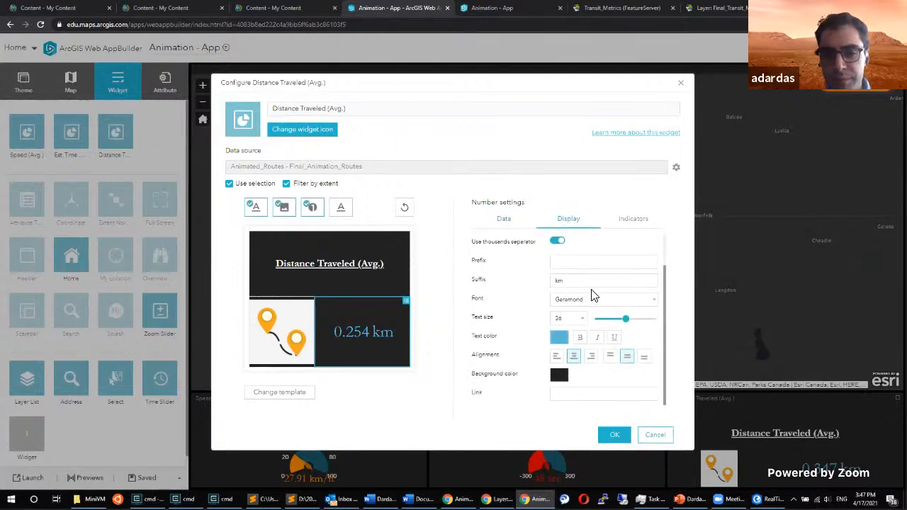
scroll(596, 289, "up", 1)
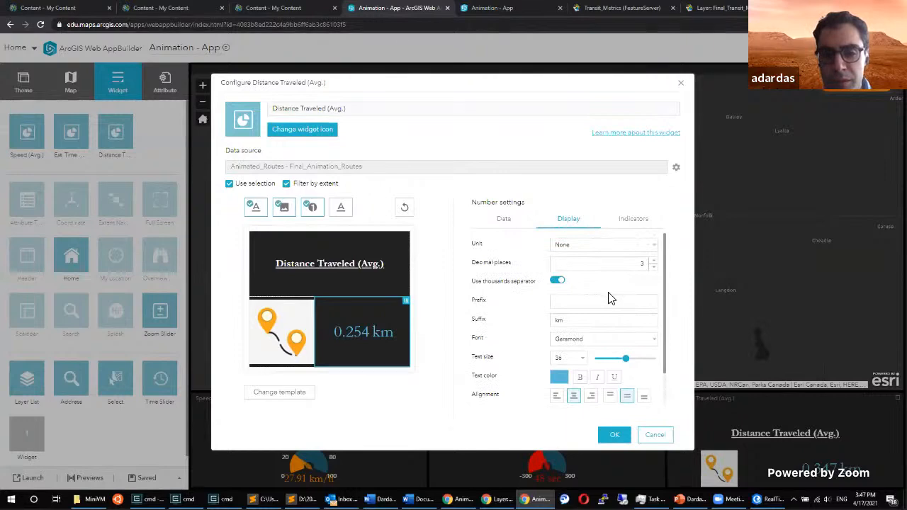
scroll(613, 296, "down", 1)
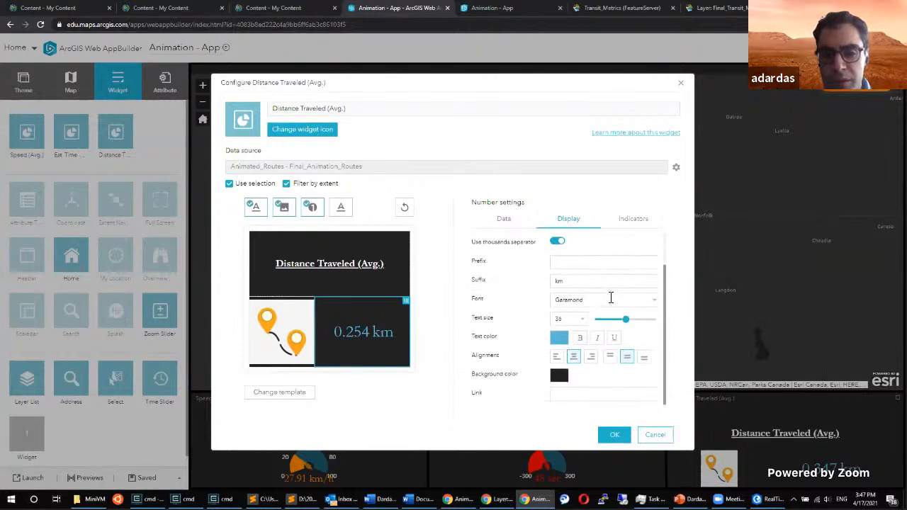
left_click(623, 225)
left_click(559, 221)
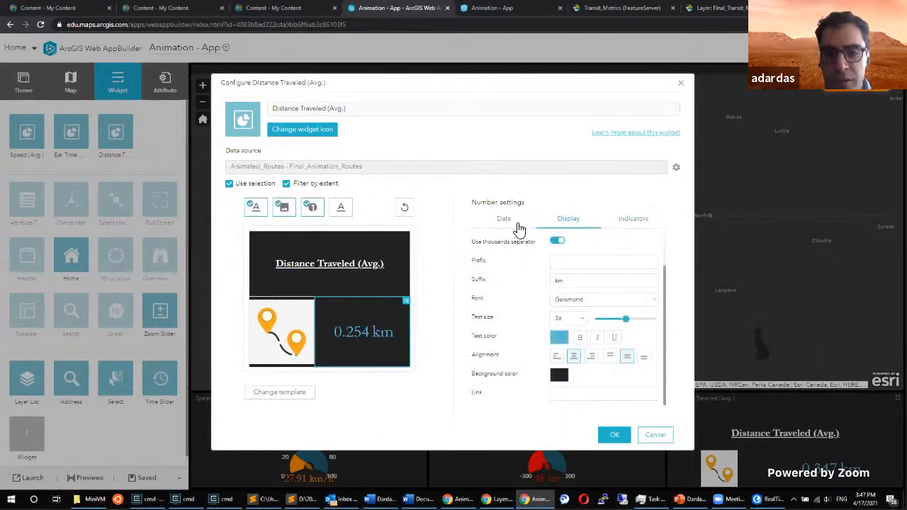
left_click(517, 225)
left_click(626, 281)
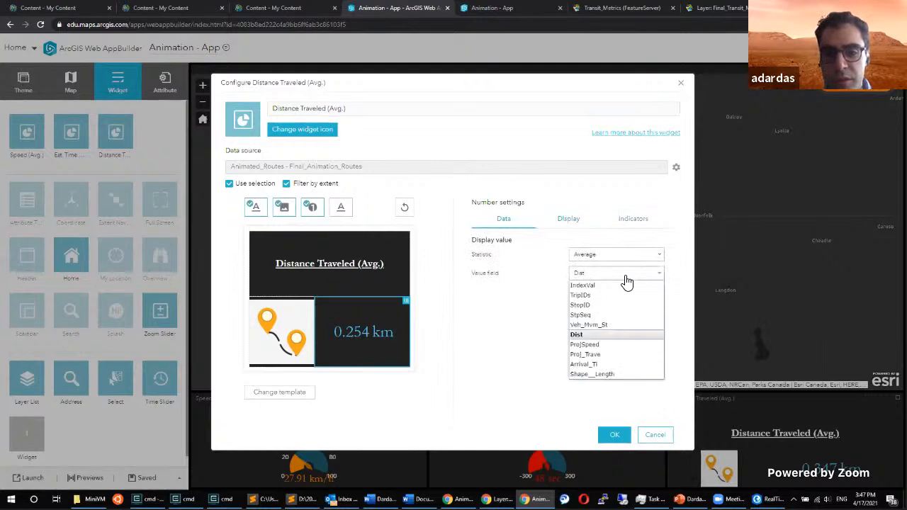
left_click(626, 276)
left_click(609, 257)
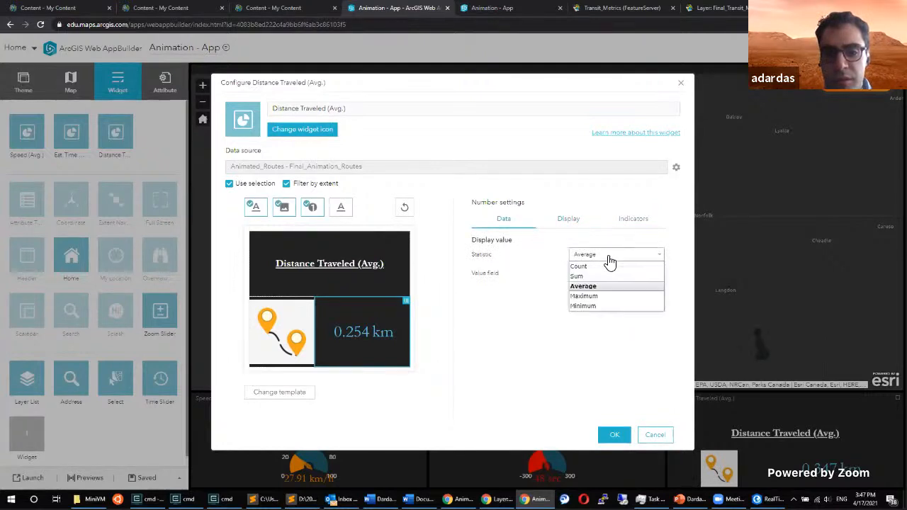
left_click(609, 260)
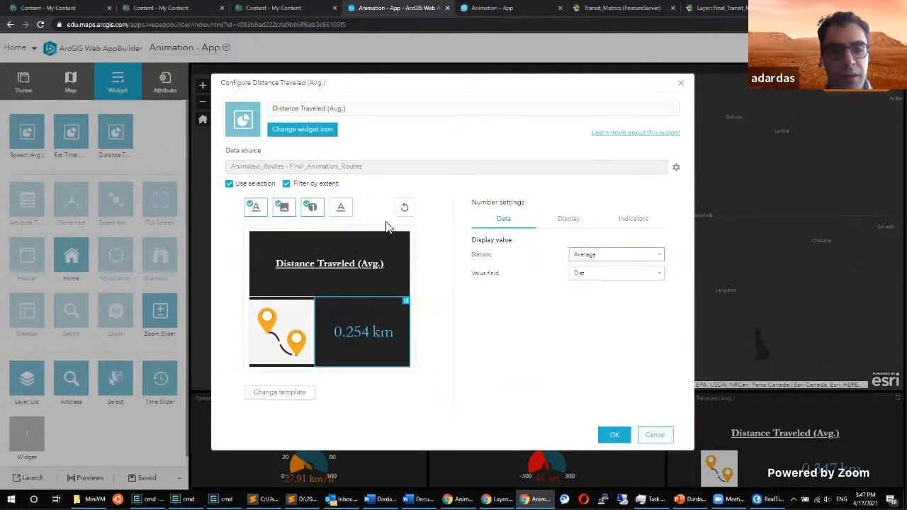
left_click(585, 223)
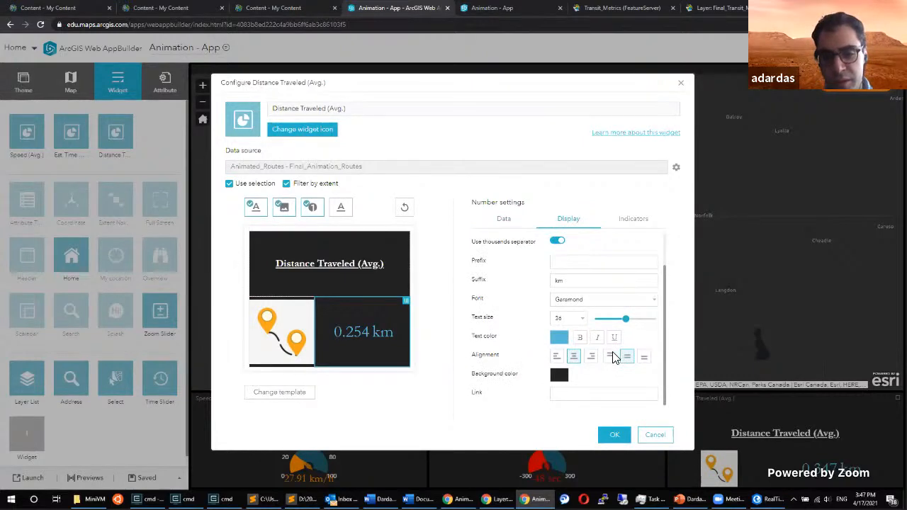
scroll(613, 358, "up", 1)
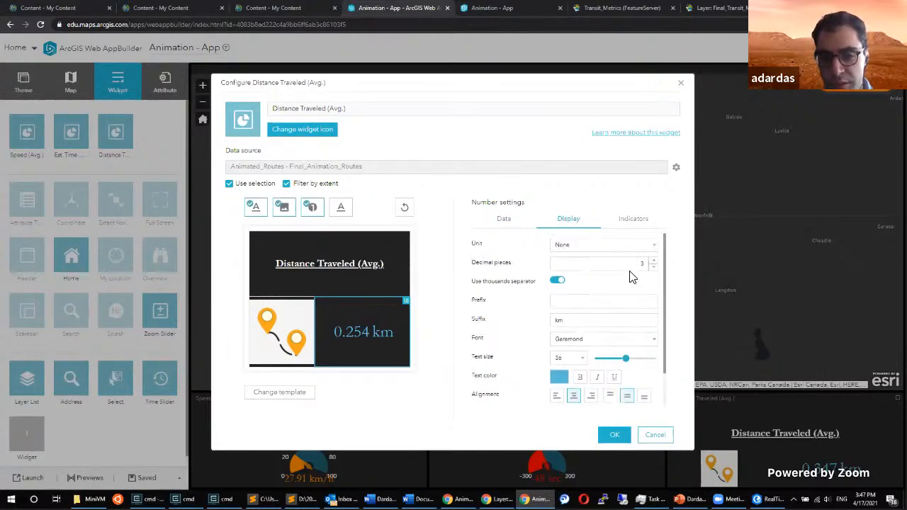
Try the Thousand unit on the distance number, set the unit back to None and cancel the widget configuration.
left_click(621, 248)
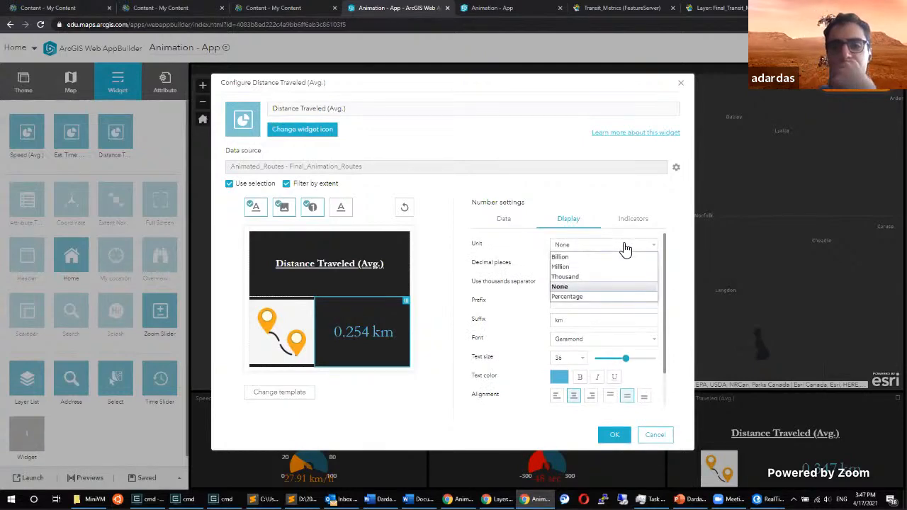
left_click(571, 276)
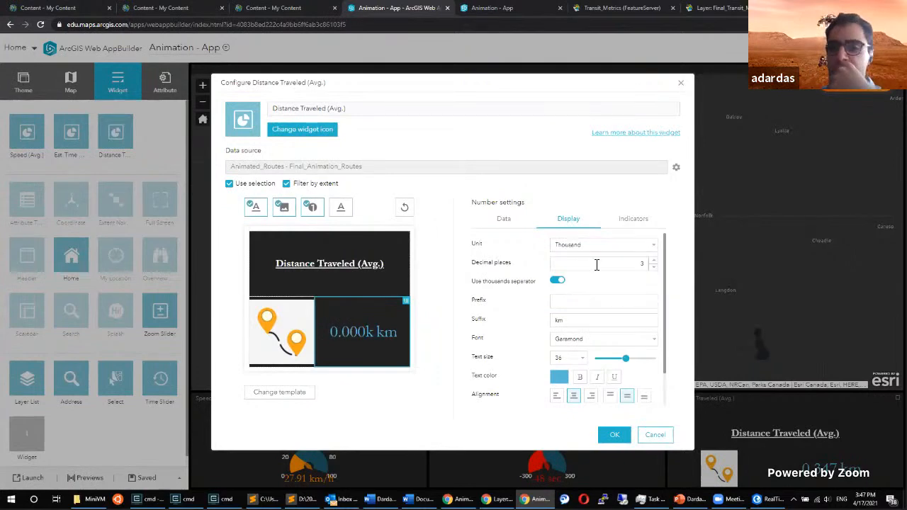
left_click(611, 249)
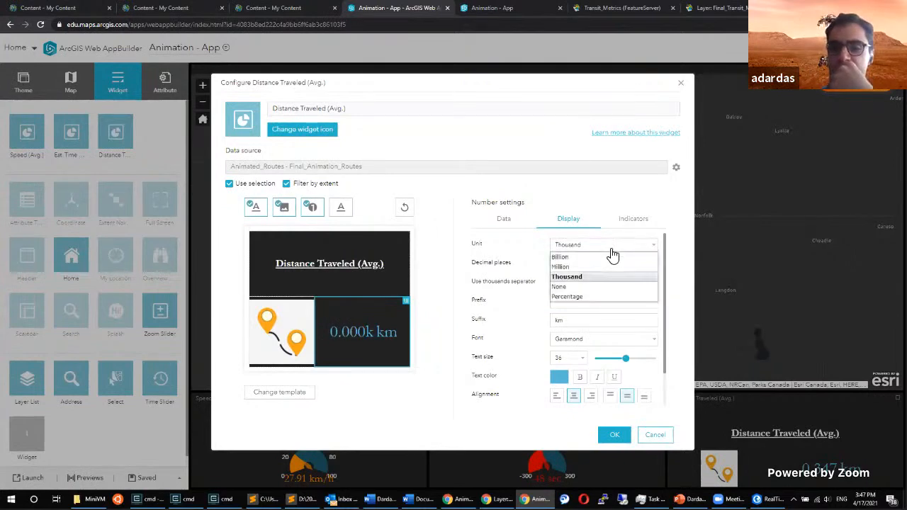
left_click(579, 287)
left_click(653, 436)
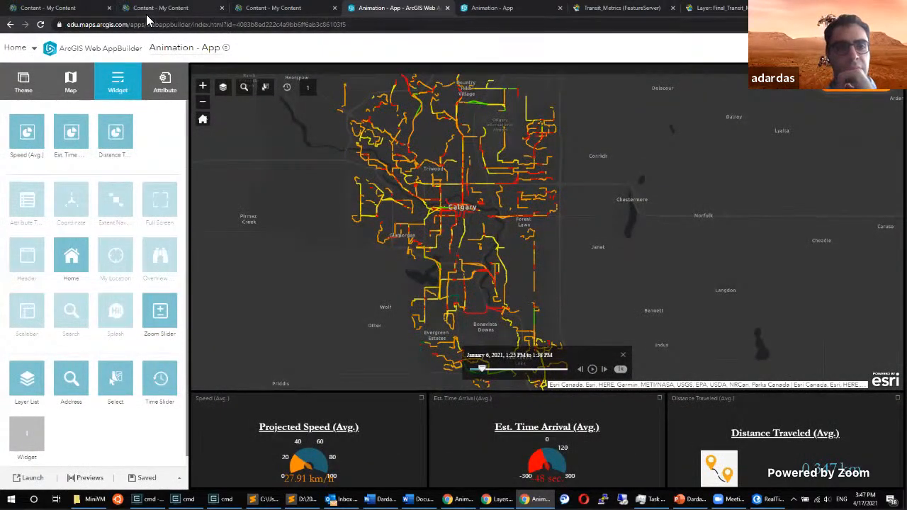
Open the Animation-Map item from the refreshed Transportation-Calgary folder and examine its web map settings.
left_click(177, 10)
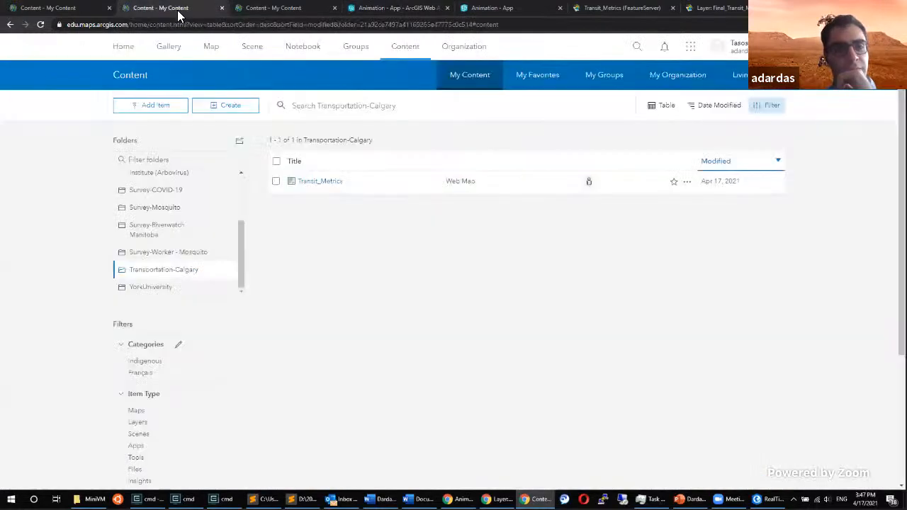
left_click(40, 24)
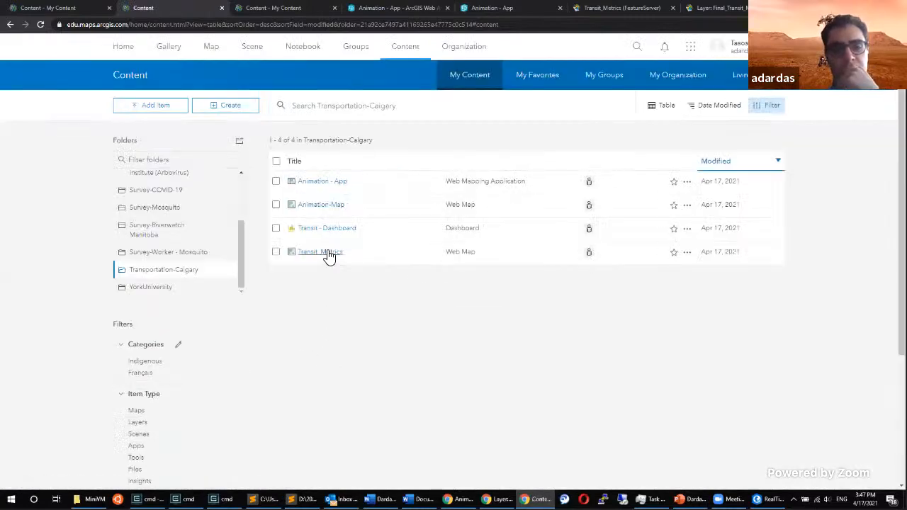
left_click(327, 206)
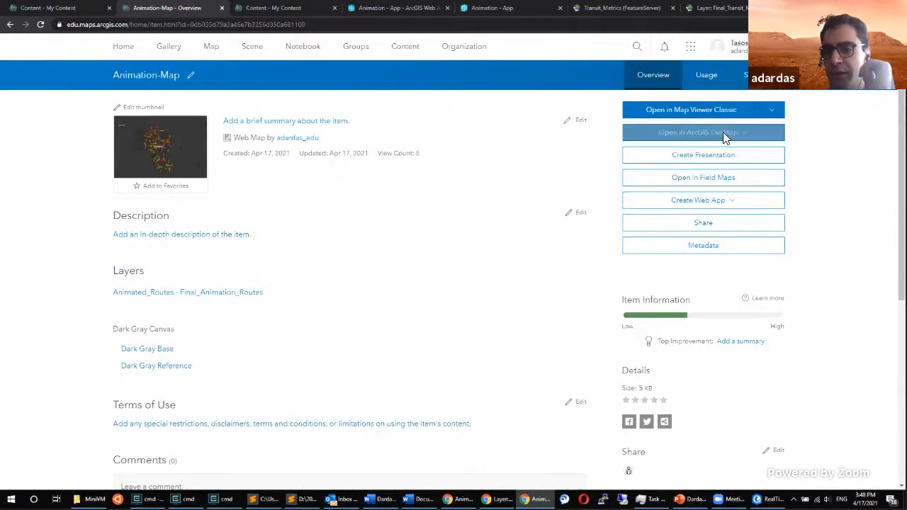
left_click(752, 93)
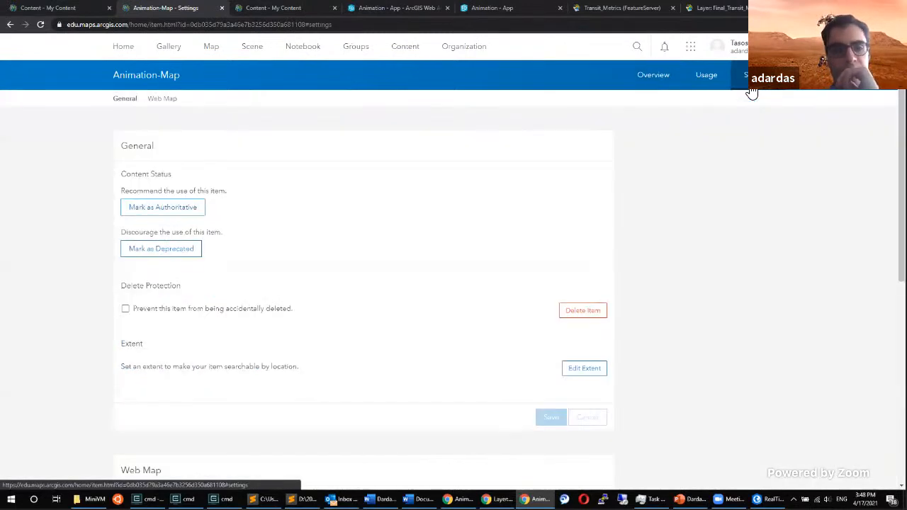
scroll(158, 447, "down", 3)
scroll(195, 404, "down", 2)
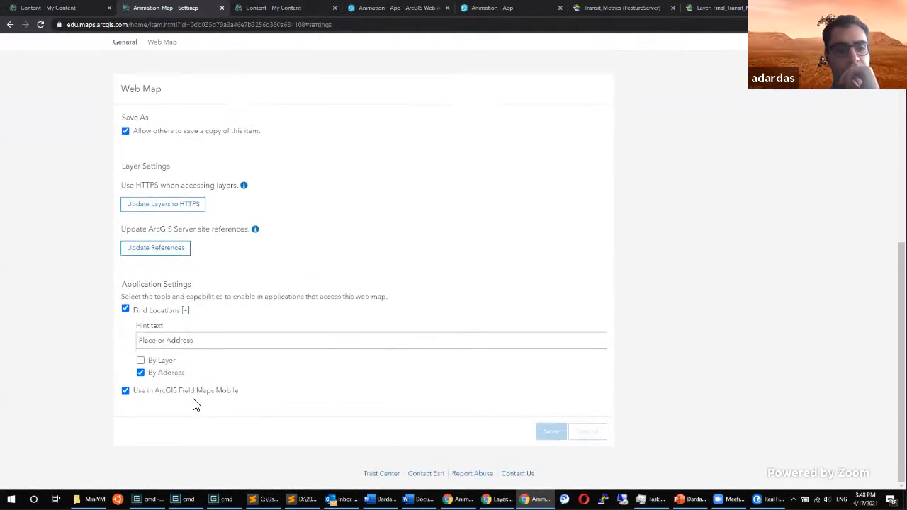
Return to the Animation-Map item's overview and review its opening options and item details.
scroll(437, 268, "up", 6)
left_click(644, 75)
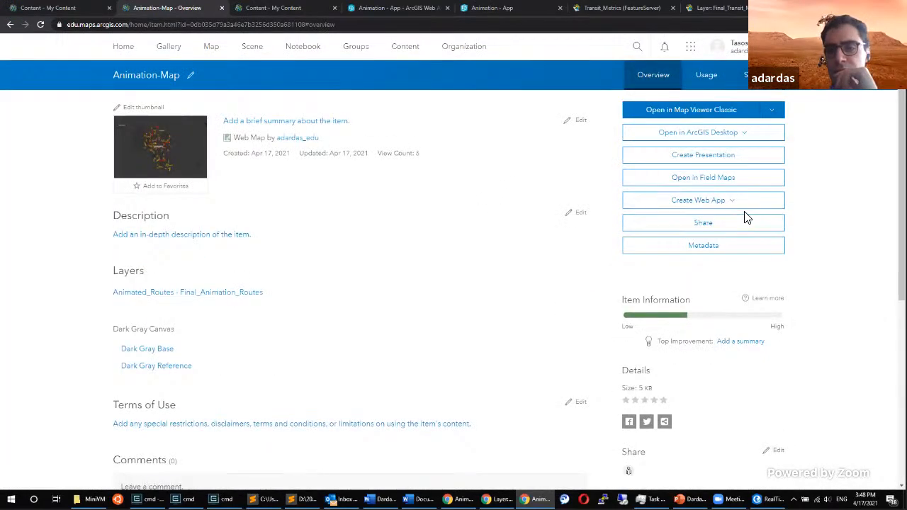
left_click(776, 113)
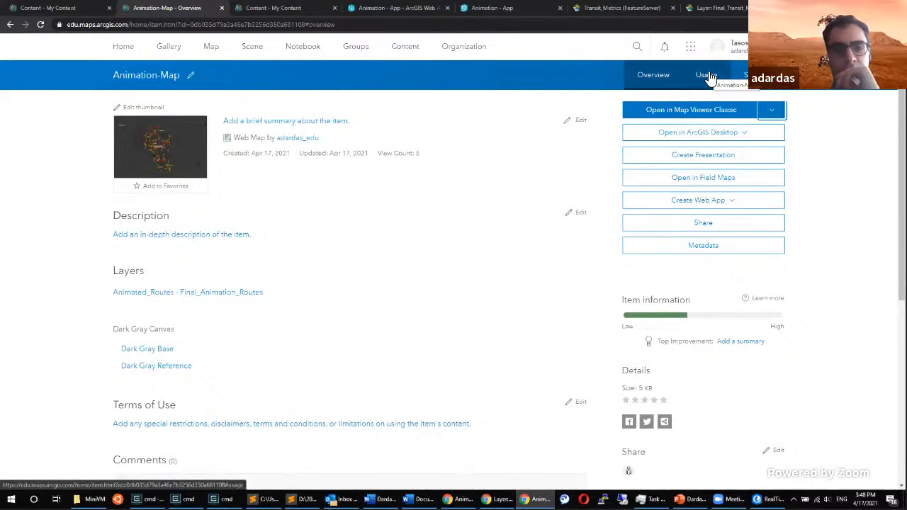
scroll(548, 236, "down", 5)
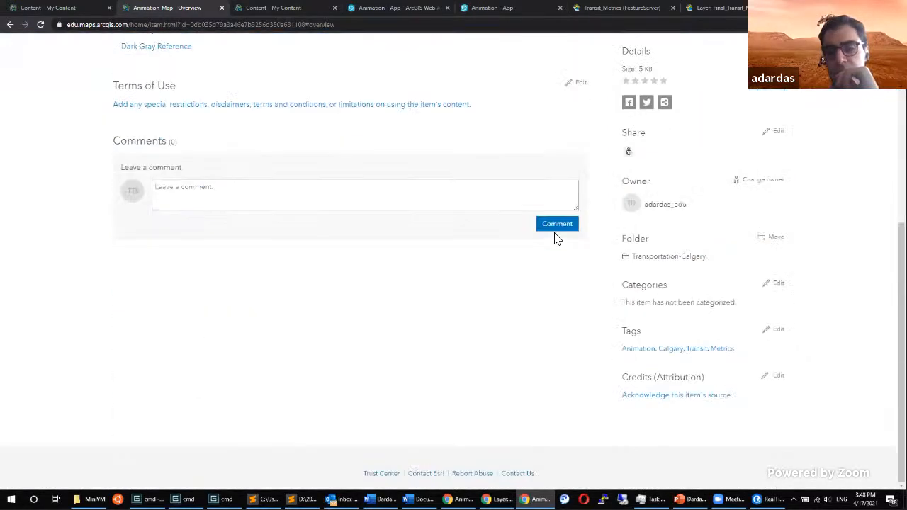
scroll(560, 241, "up", 5)
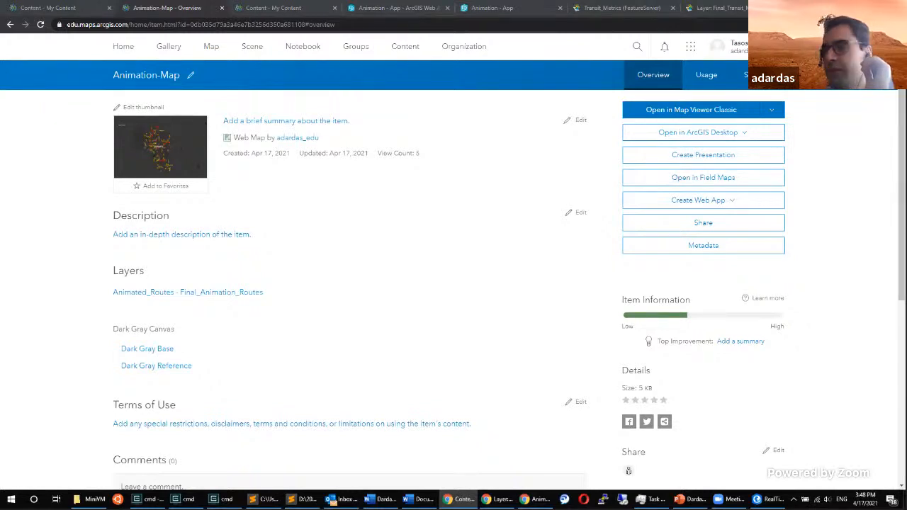
Switch to the other account's Transit folder, open the Animated_Routes feature layer and examine its data table and field list.
key("alt+Tab")
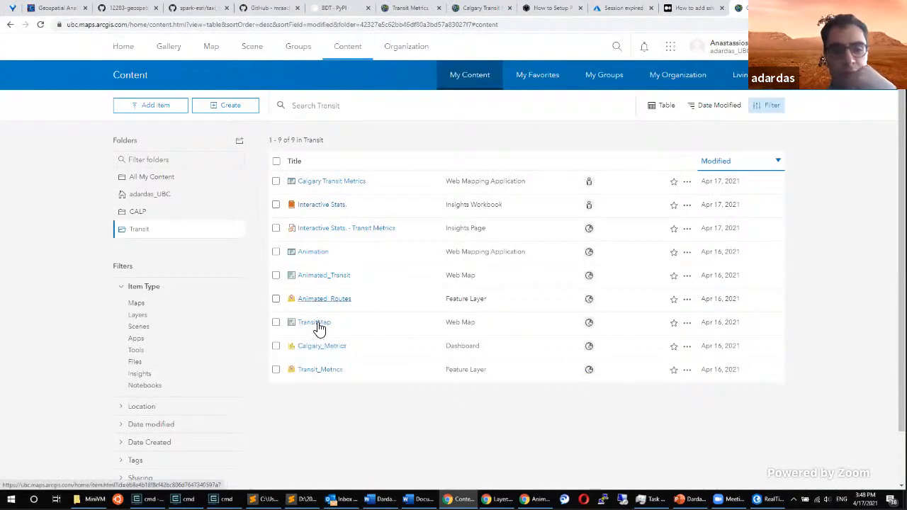
left_click(325, 304)
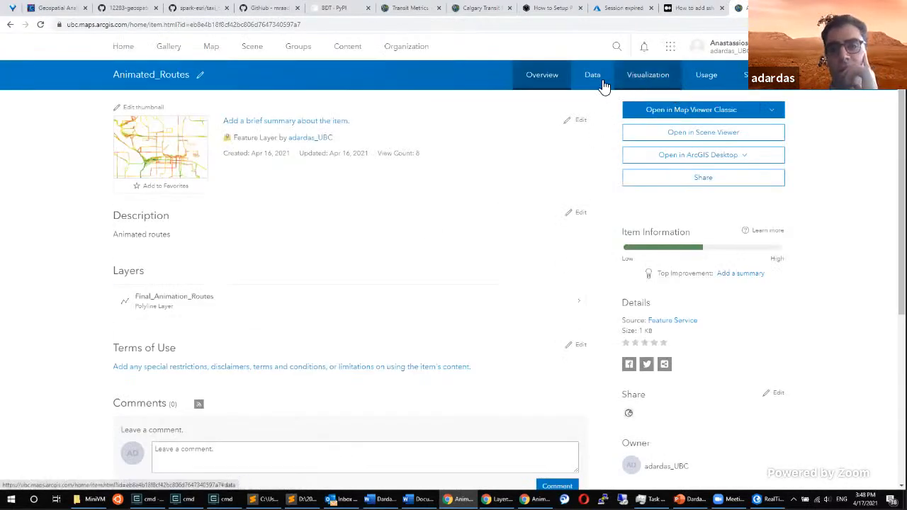
left_click(603, 85)
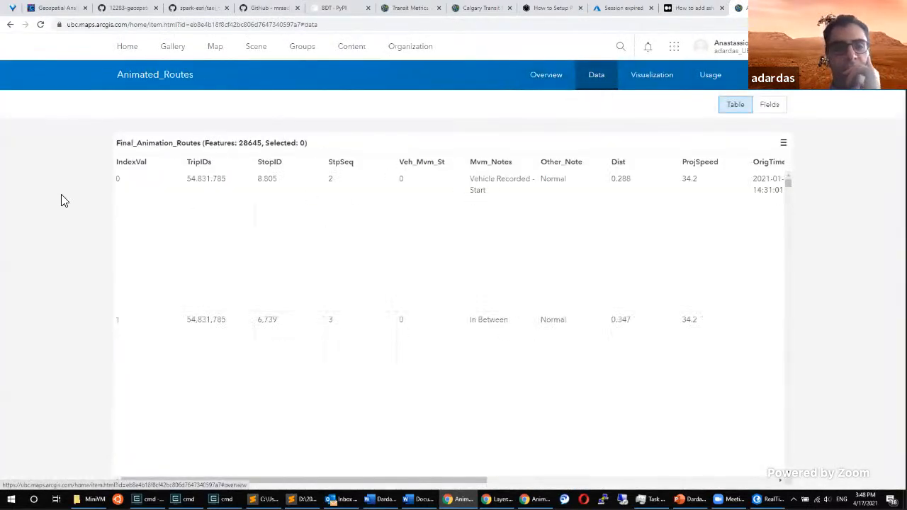
left_click(769, 106)
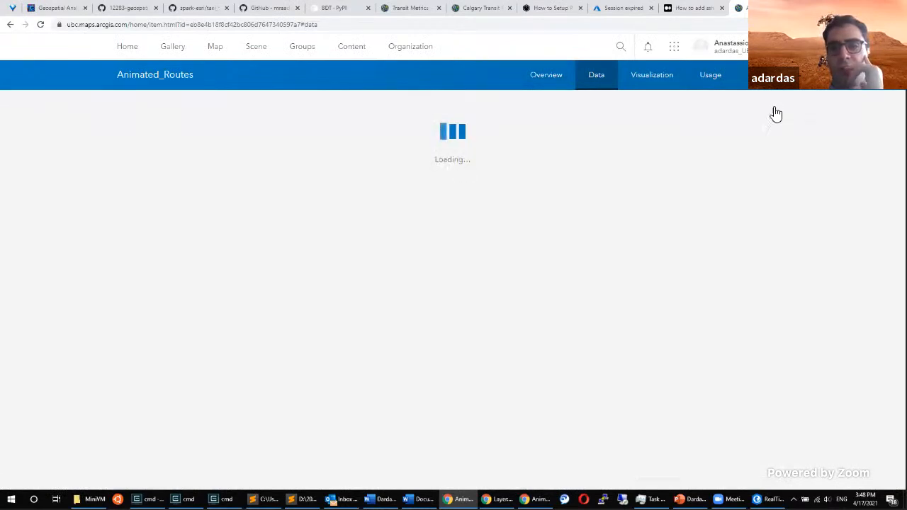
scroll(261, 227, "down", 3)
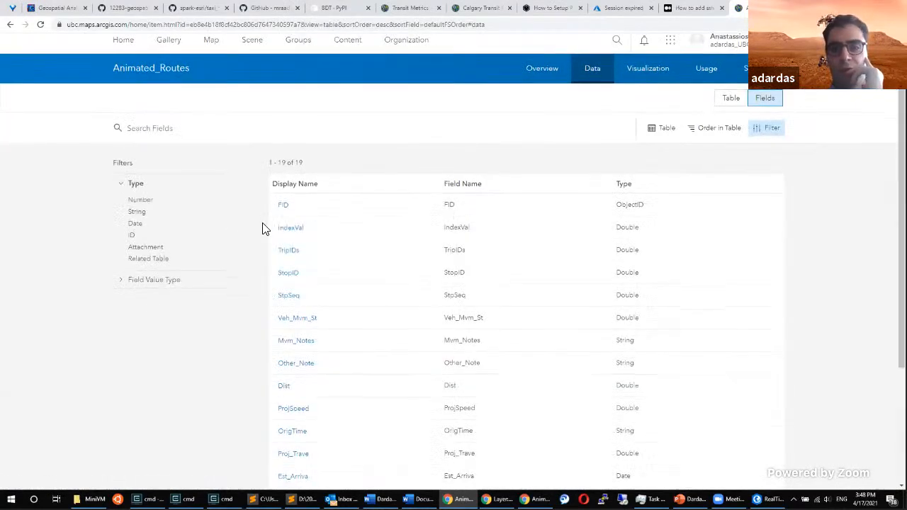
scroll(264, 224, "up", 3)
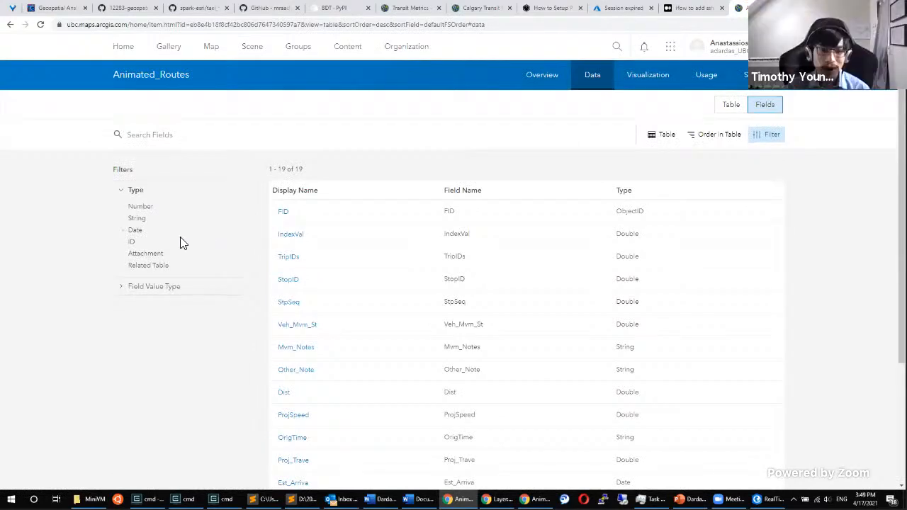
Review the usage details and general settings of the Animated_Routes layer, then return to its overview.
left_click(703, 83)
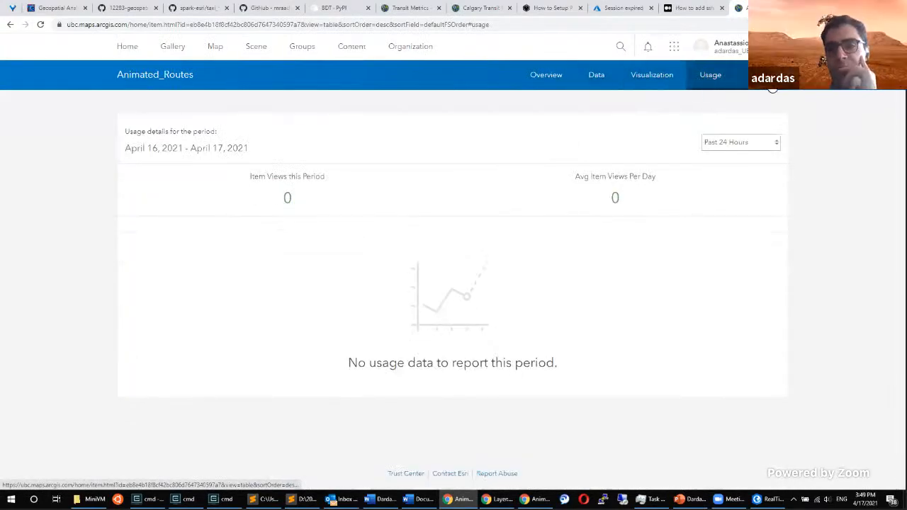
left_click(762, 85)
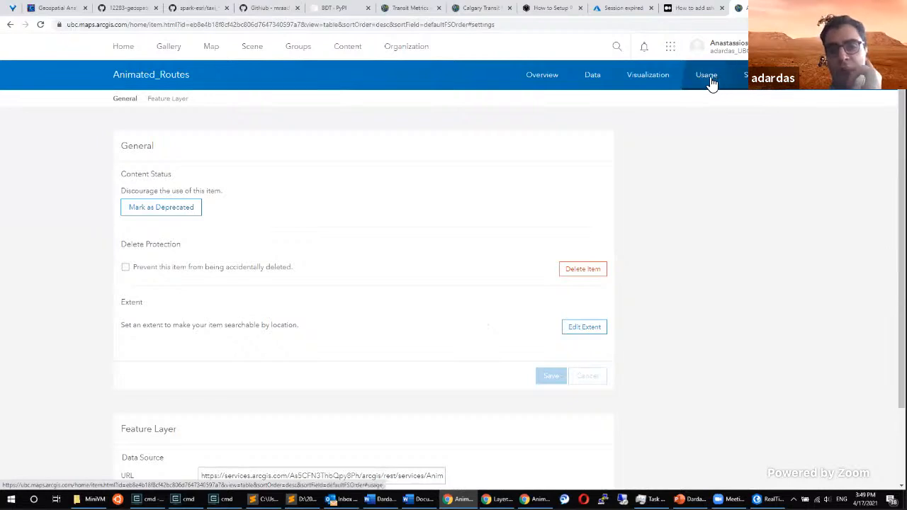
scroll(649, 81, "down", 2)
scroll(650, 81, "up", 2)
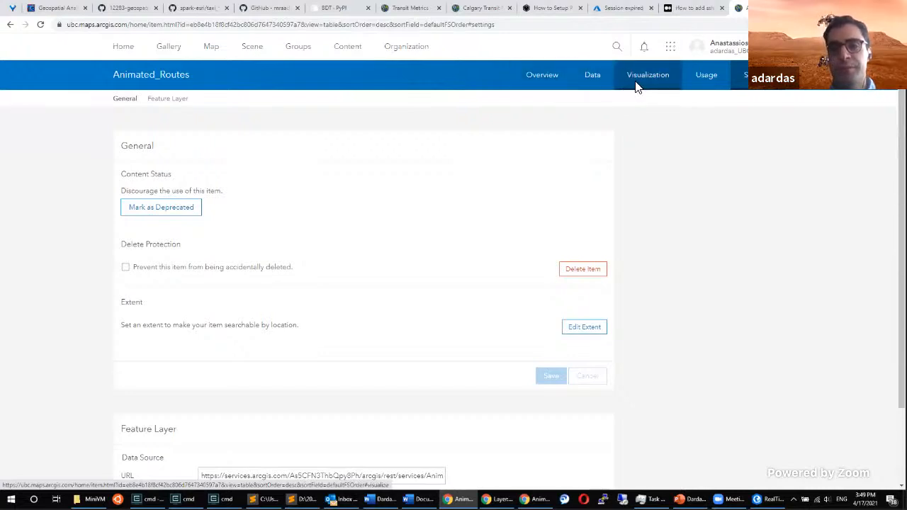
left_click(627, 86)
left_click(536, 85)
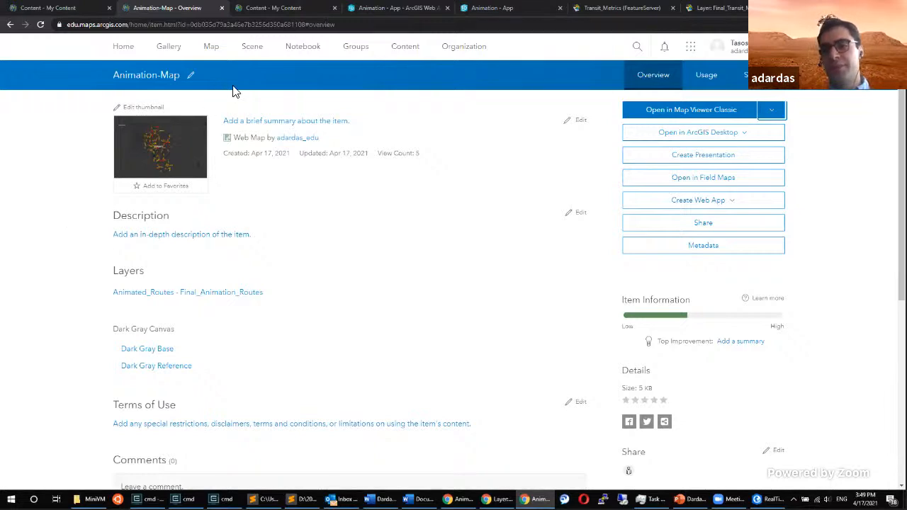
From the Animation-Map item, browse the available ArcGIS apps and launch ArcGIS Insights.
left_click(690, 47)
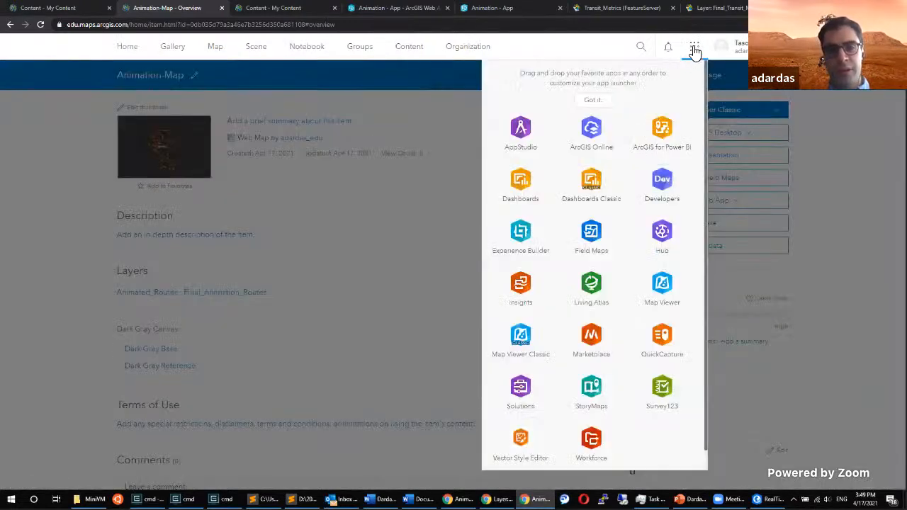
left_click(694, 48)
left_click(694, 50)
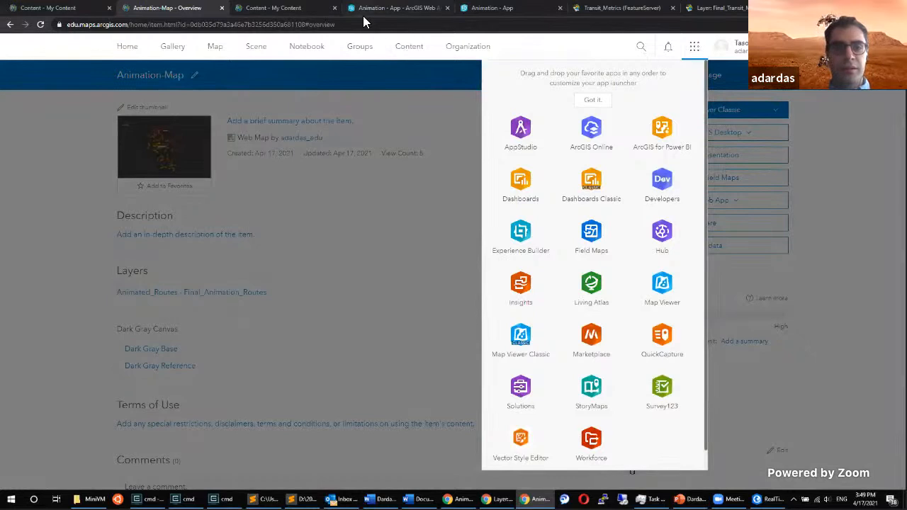
left_click(521, 292)
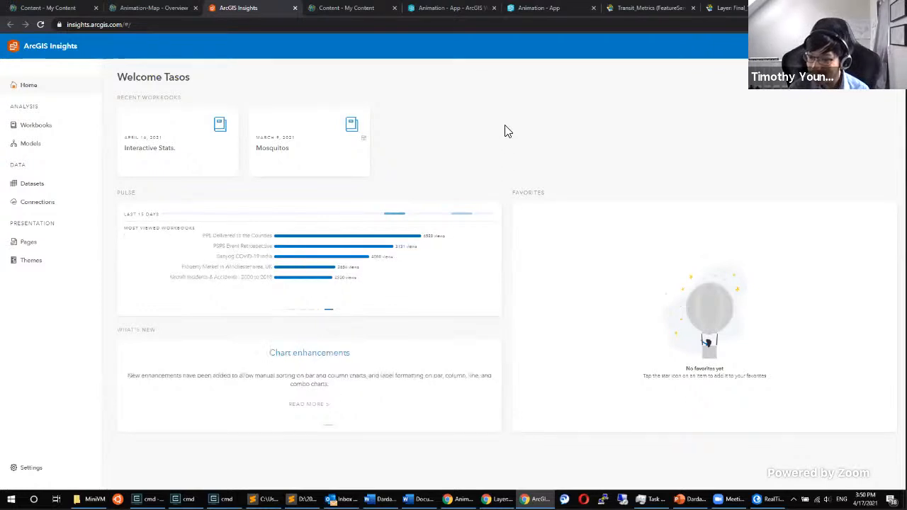
left_click(524, 31)
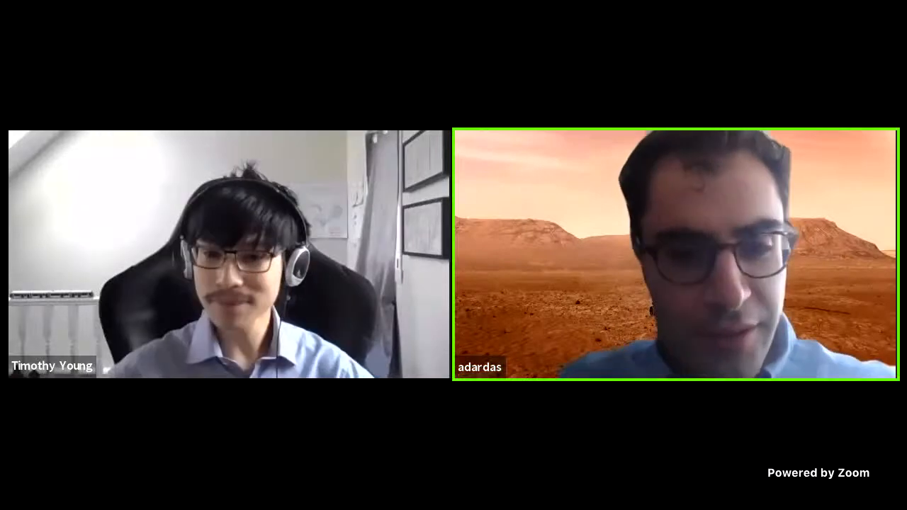
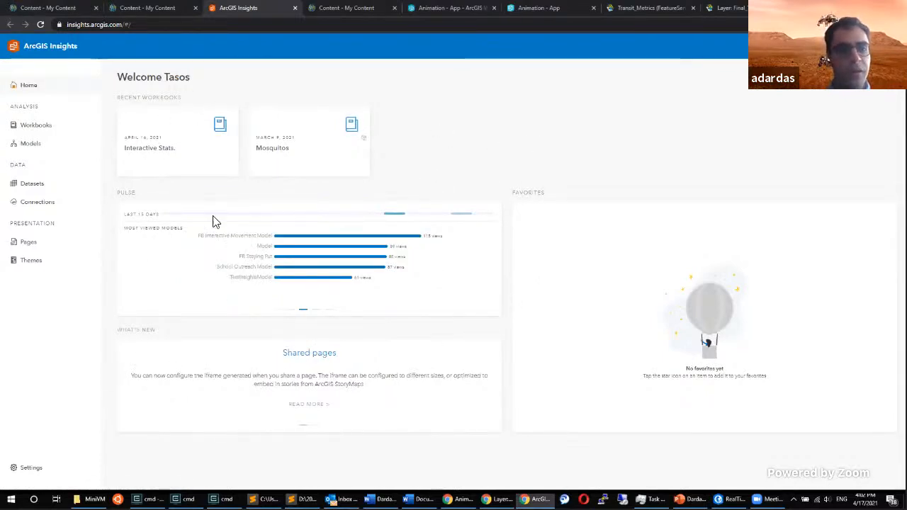
Look through the Insights workbooks, models, datasets, connections with their available connection types, and pages.
left_click(55, 135)
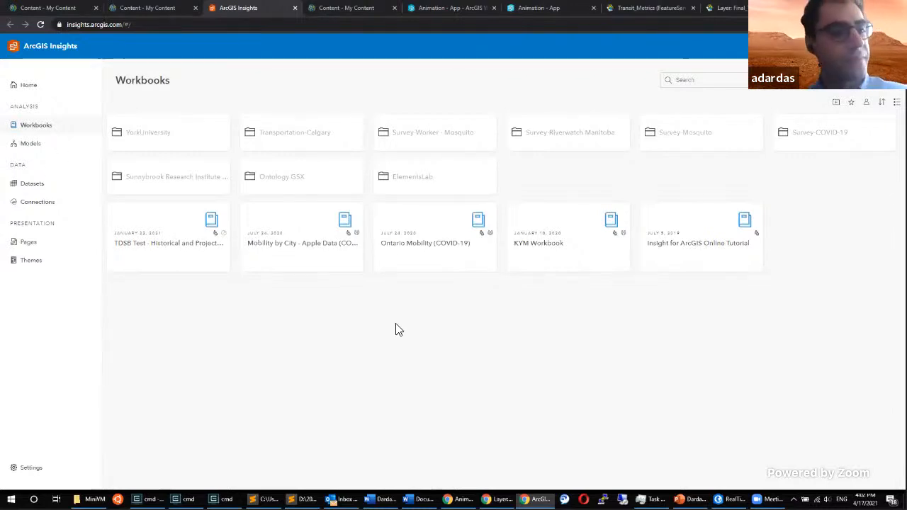
left_click(32, 144)
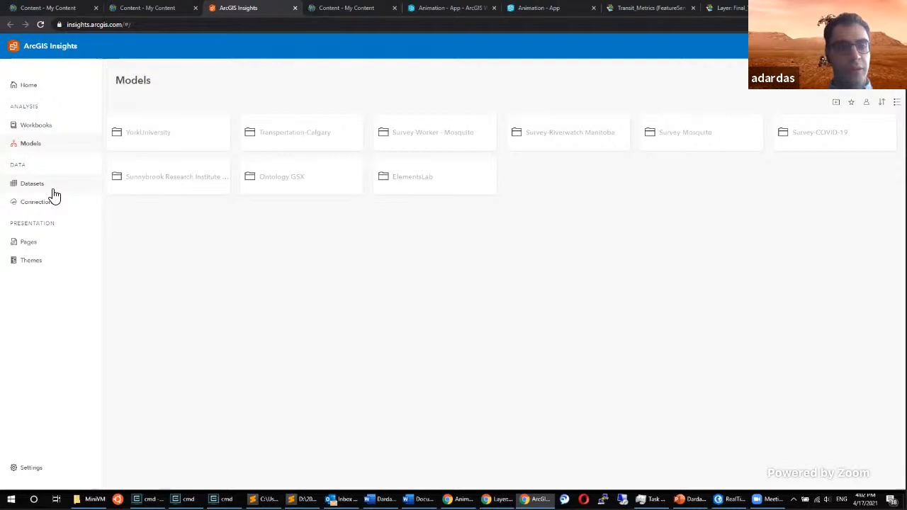
left_click(53, 189)
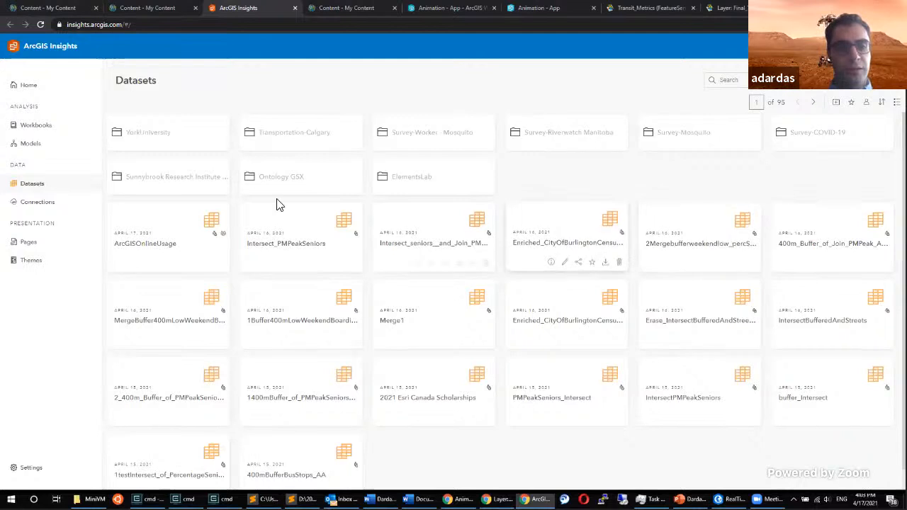
left_click(38, 204)
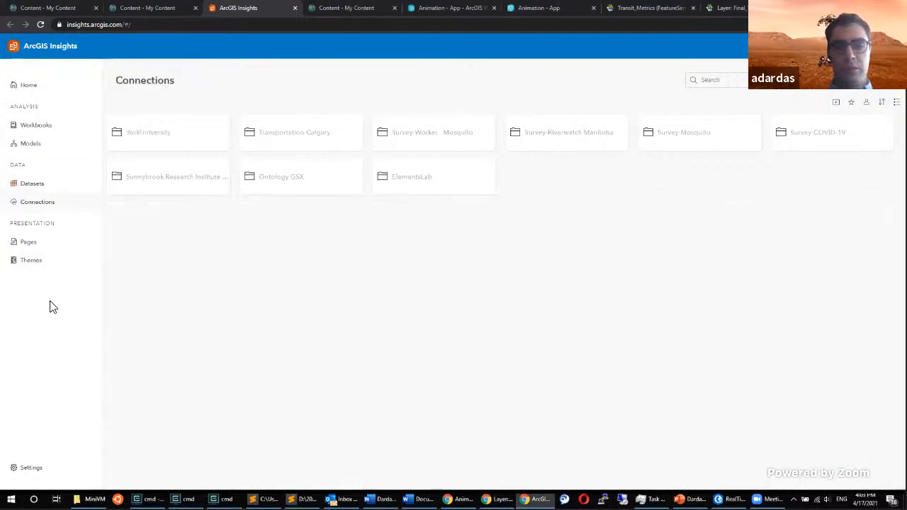
left_click(888, 92)
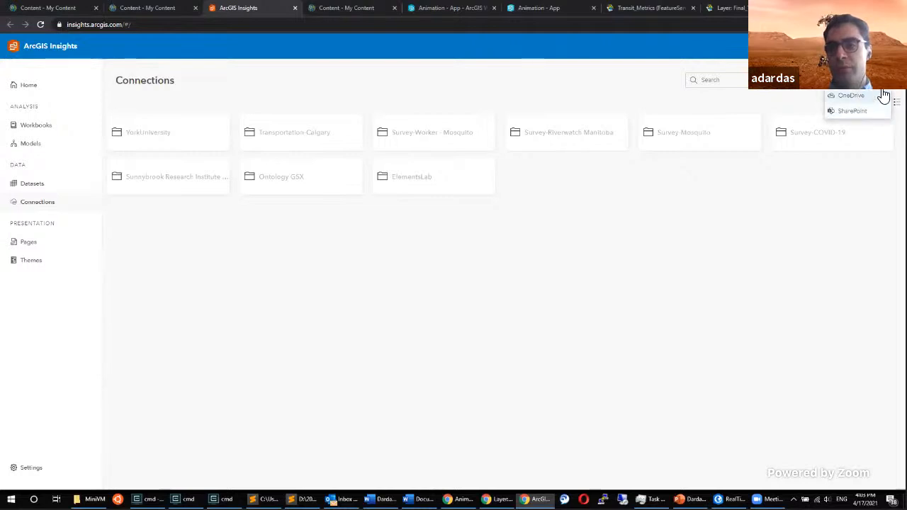
left_click(886, 91)
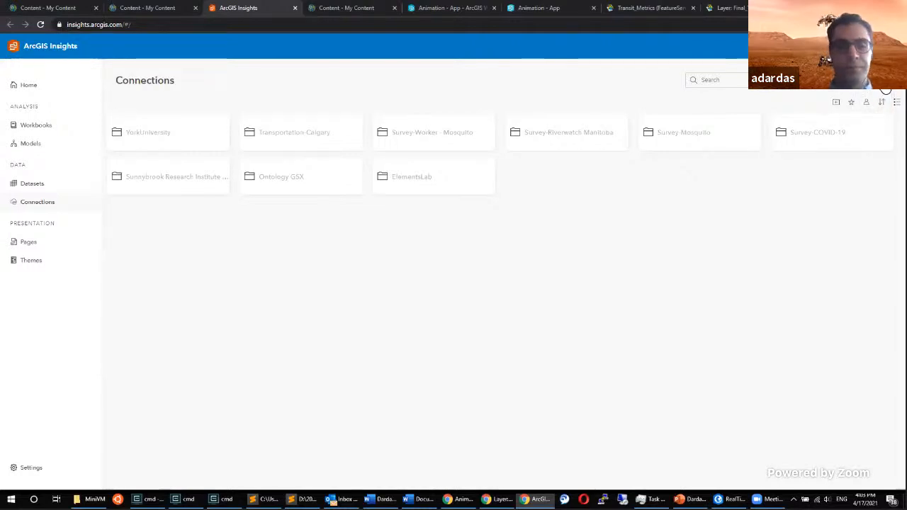
left_click(46, 241)
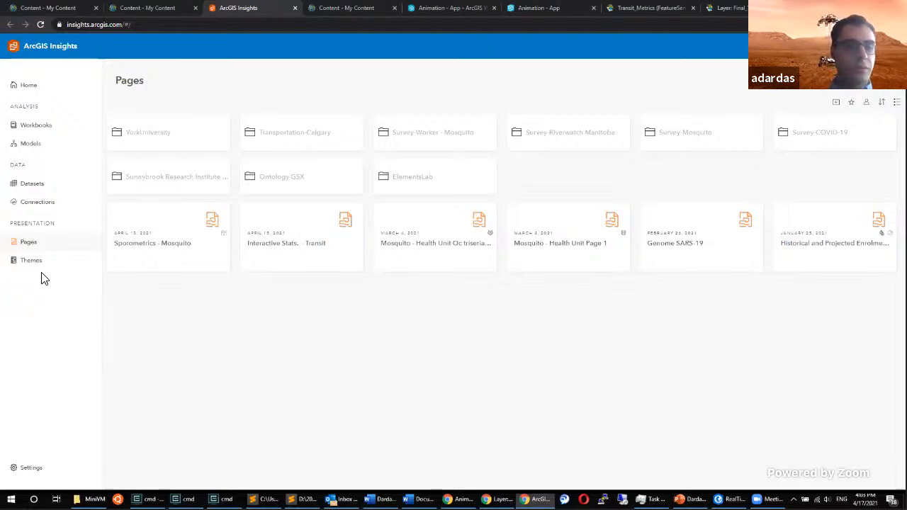
Create a new Insights workbook and search My content for Transit data to add to its page.
left_click(35, 127)
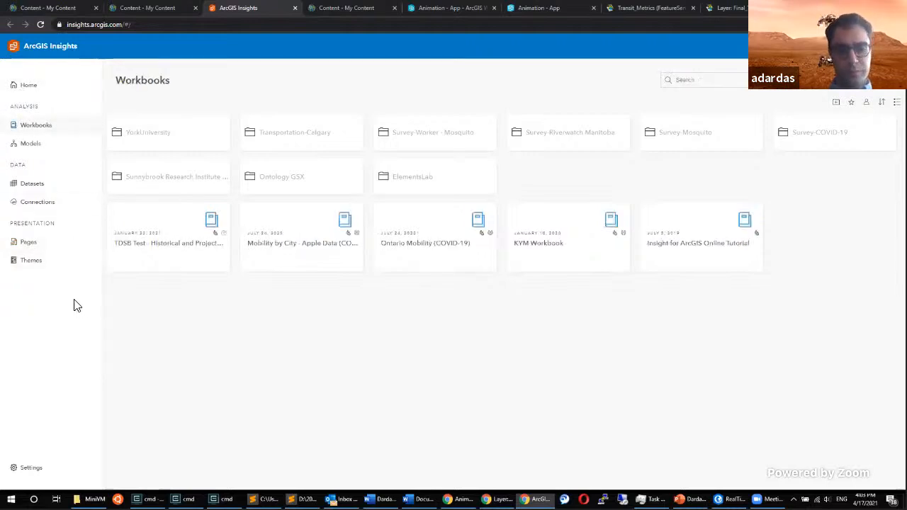
left_click(830, 96)
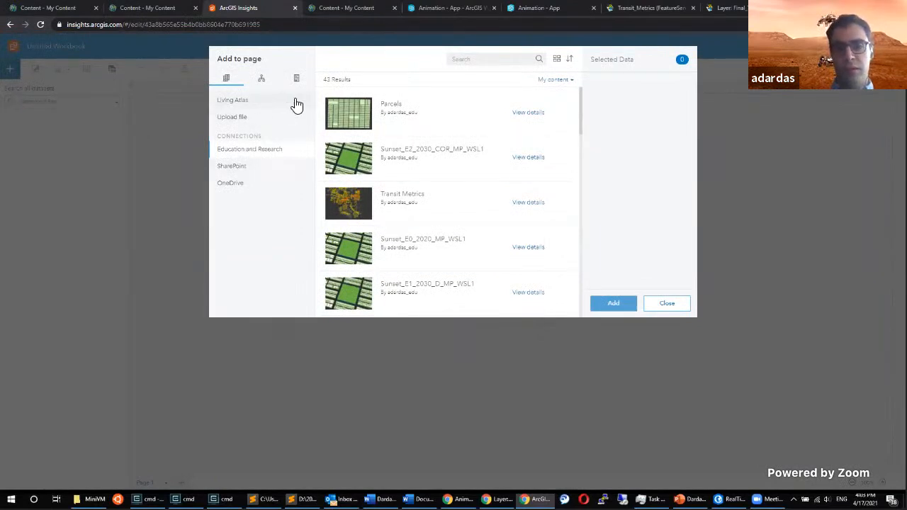
left_click(547, 82)
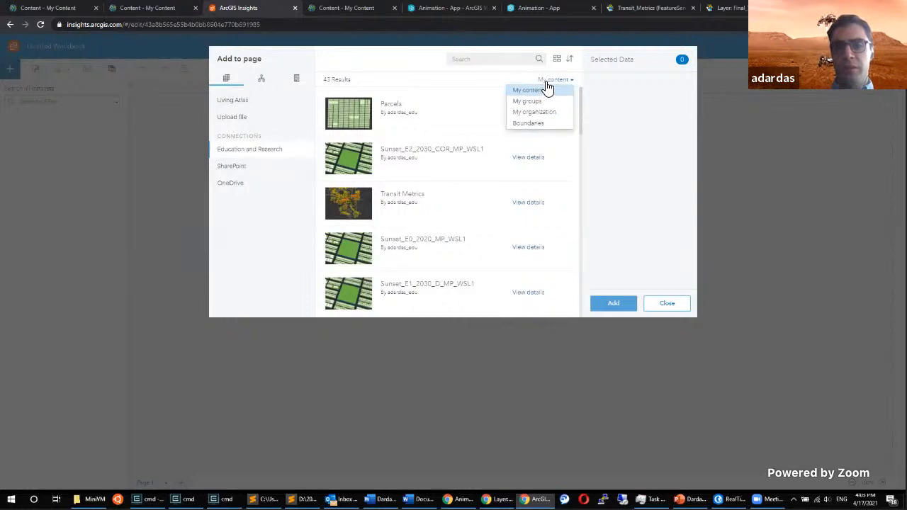
left_click(546, 90)
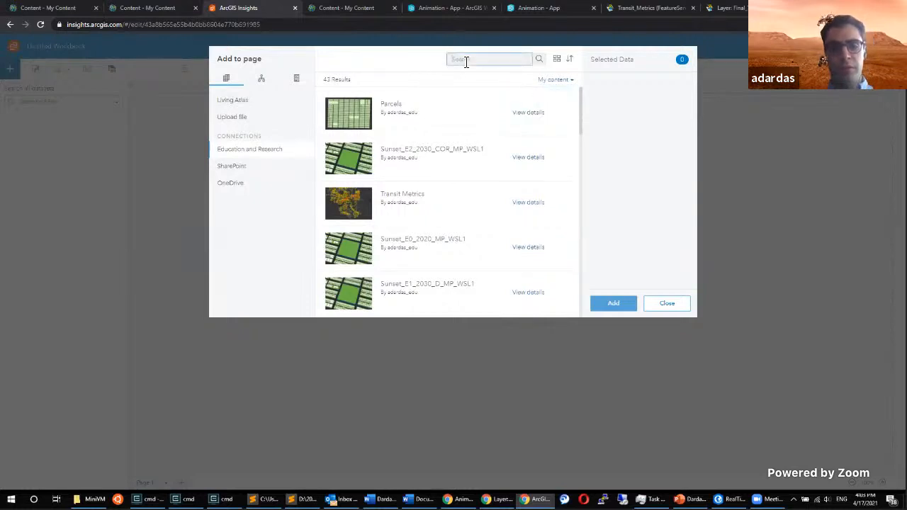
type("Transit")
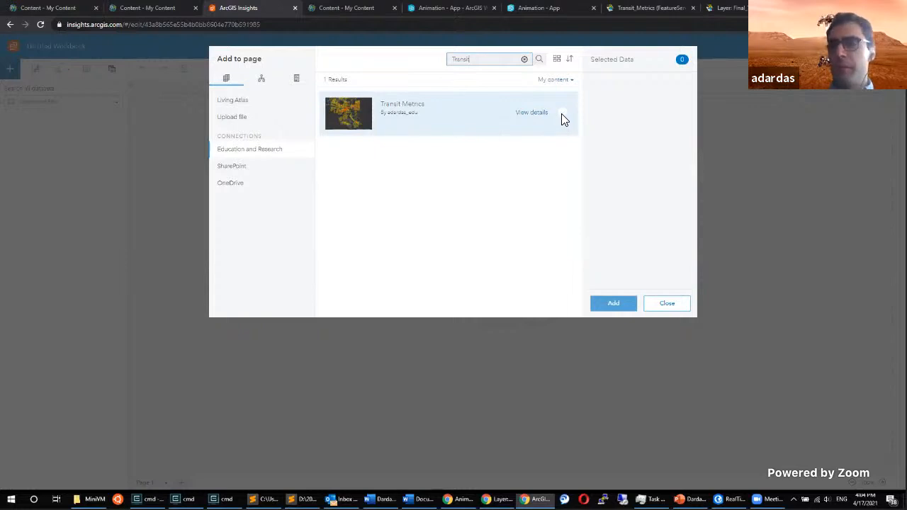
Examine the content scopes, the Living Atlas transit layers and the file upload option as data sources for the page.
left_click(571, 85)
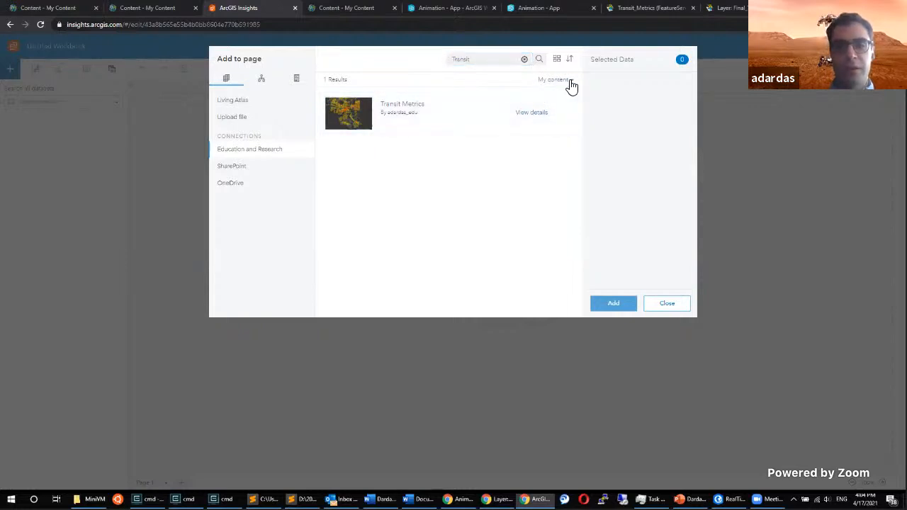
left_click(571, 82)
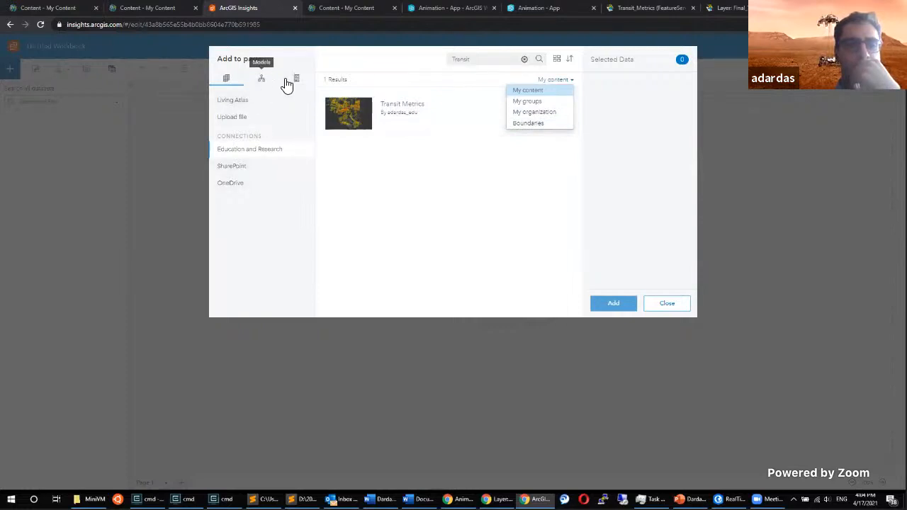
left_click(255, 105)
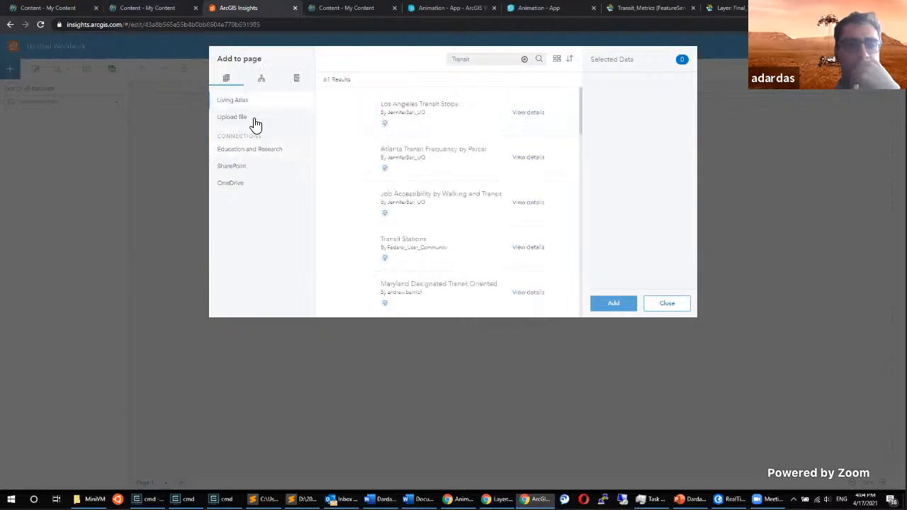
left_click(256, 124)
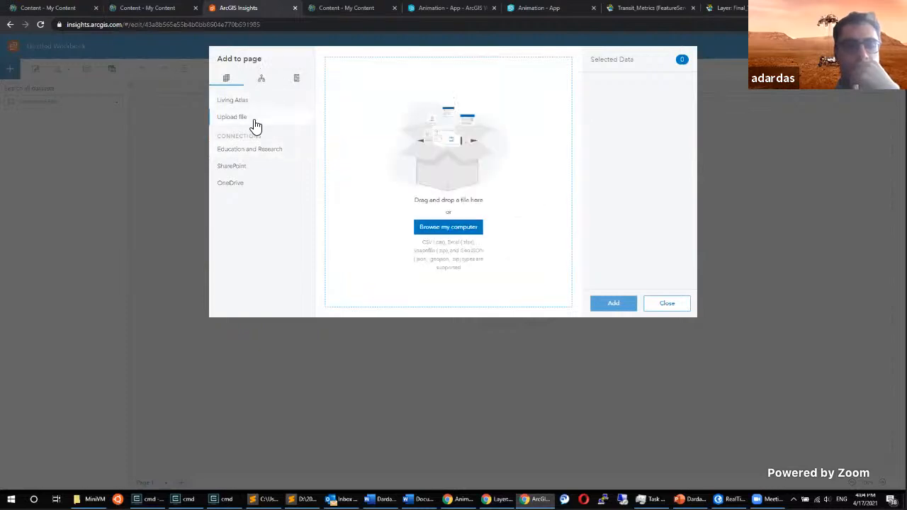
Examine the Education and Research, SharePoint and OneDrive connections as data sources, revisit Living Atlas, and close the data selection.
left_click(253, 152)
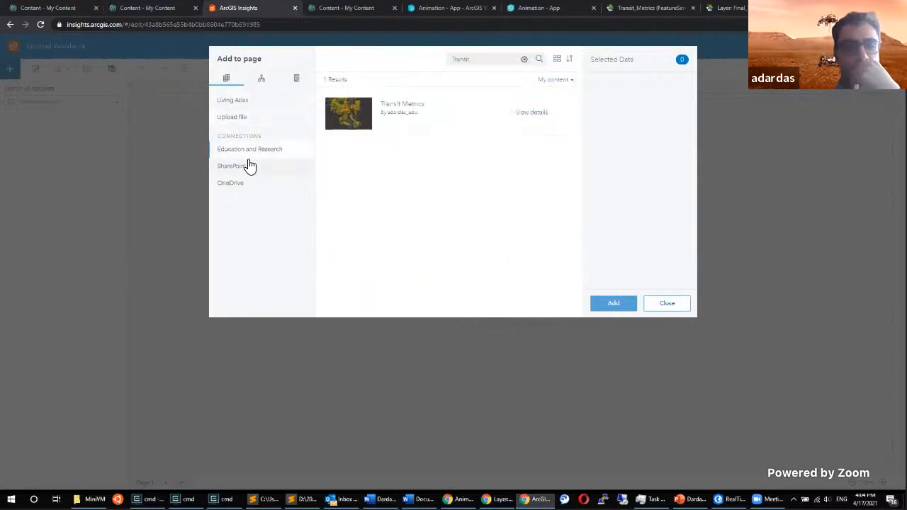
left_click(249, 165)
left_click(251, 184)
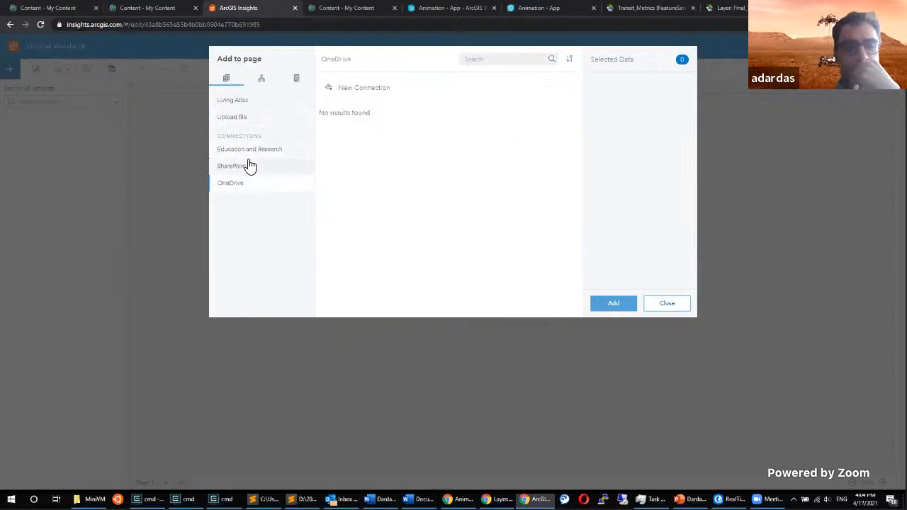
left_click(248, 150)
left_click(247, 119)
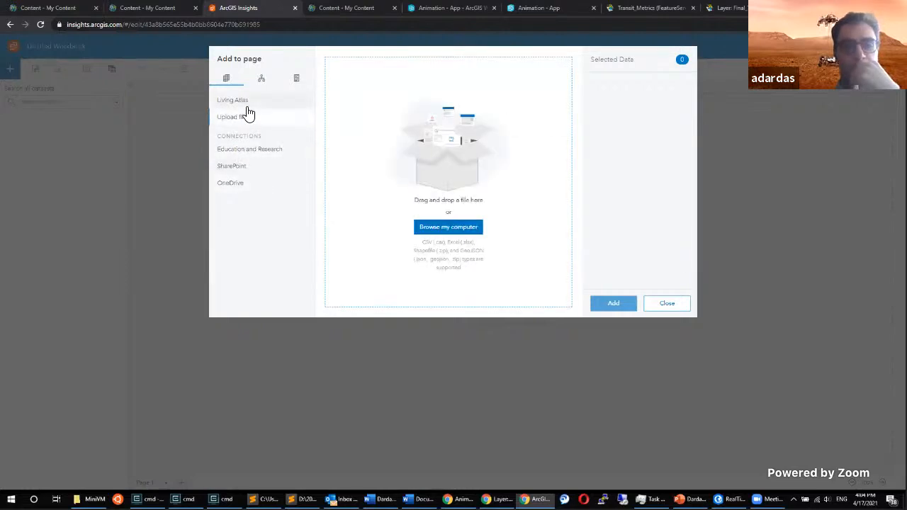
left_click(248, 111)
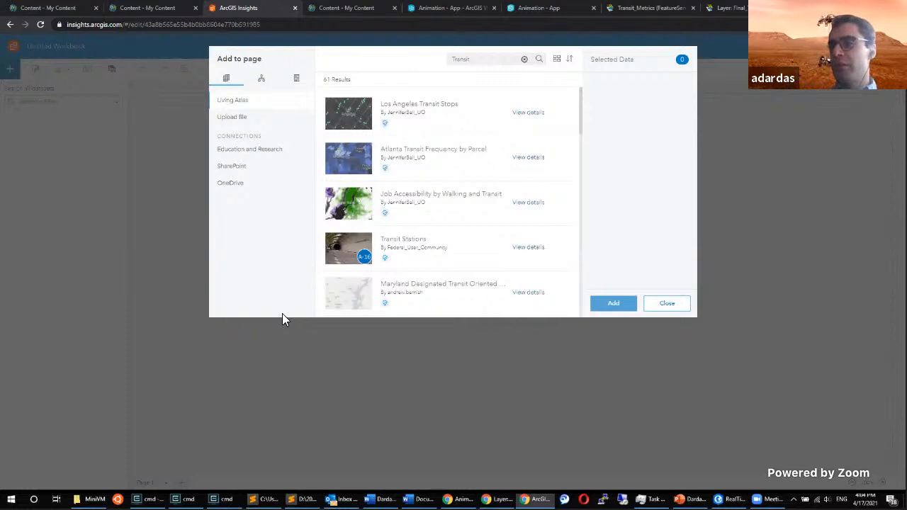
left_click(659, 304)
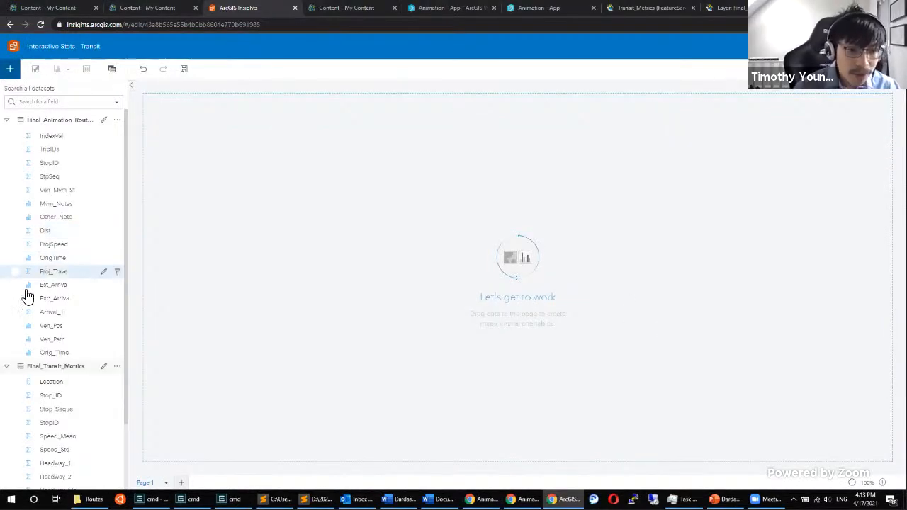
Review the fields of the Final_Animation_Routes and Final_Transit_Metrics datasets and the options available for Final_Animation_Routes.
scroll(30, 362, "down", 2)
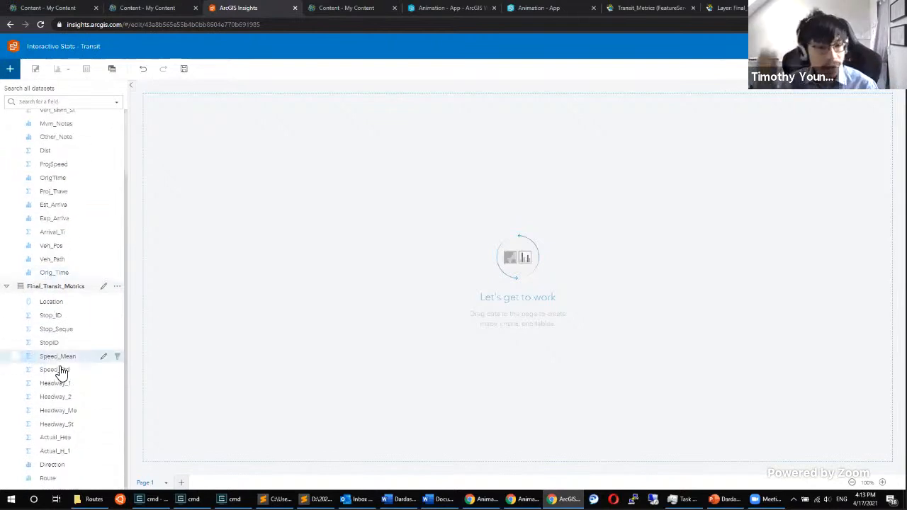
scroll(73, 151, "up", 2)
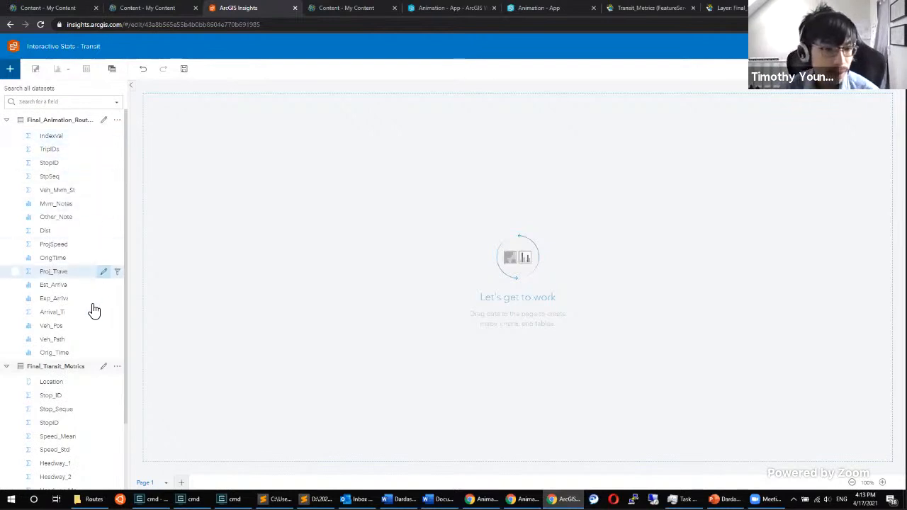
left_click(87, 499)
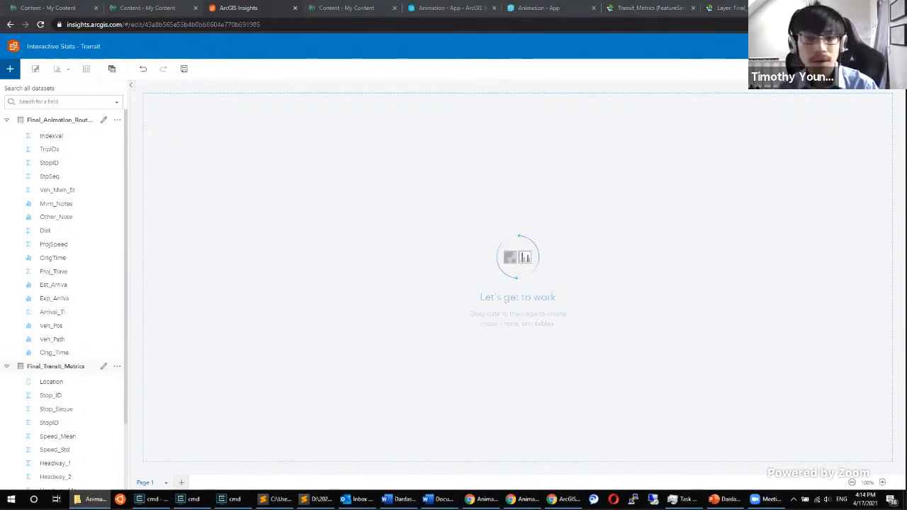
left_click(28, 216)
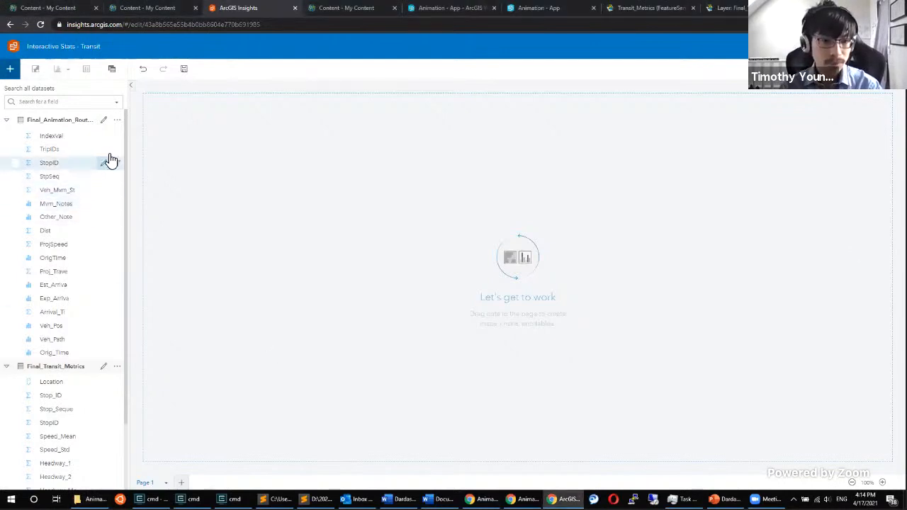
left_click(119, 120)
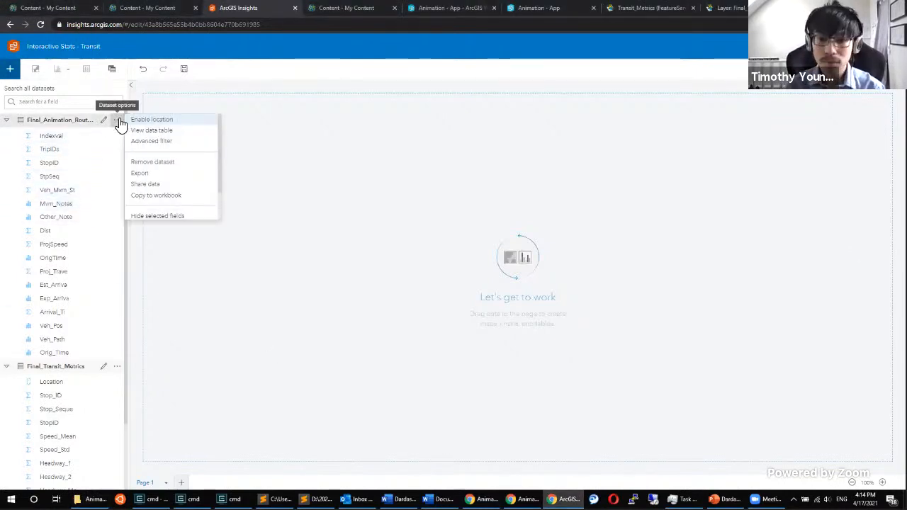
left_click(75, 370)
left_click(37, 366)
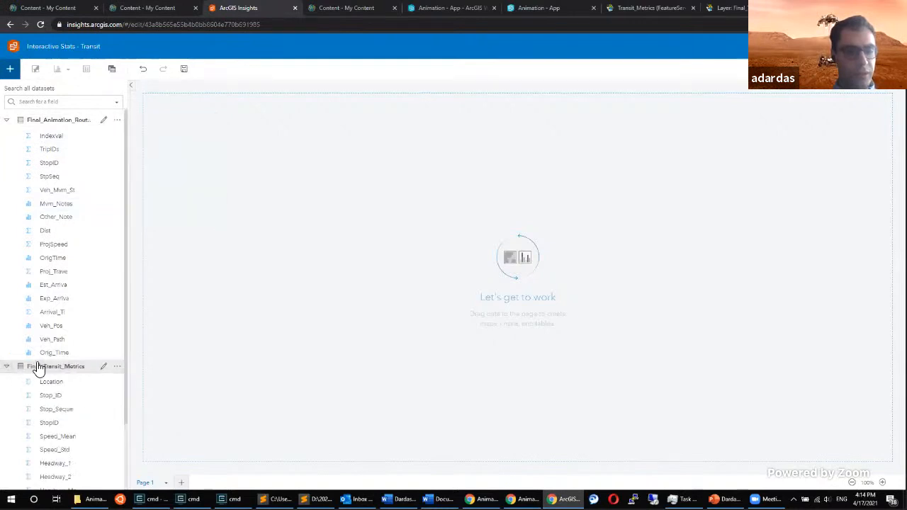
Map the Location field of Final_Transit_Metrics on an enlarged card using the Dark Gray Canvas basemap.
left_click(21, 384)
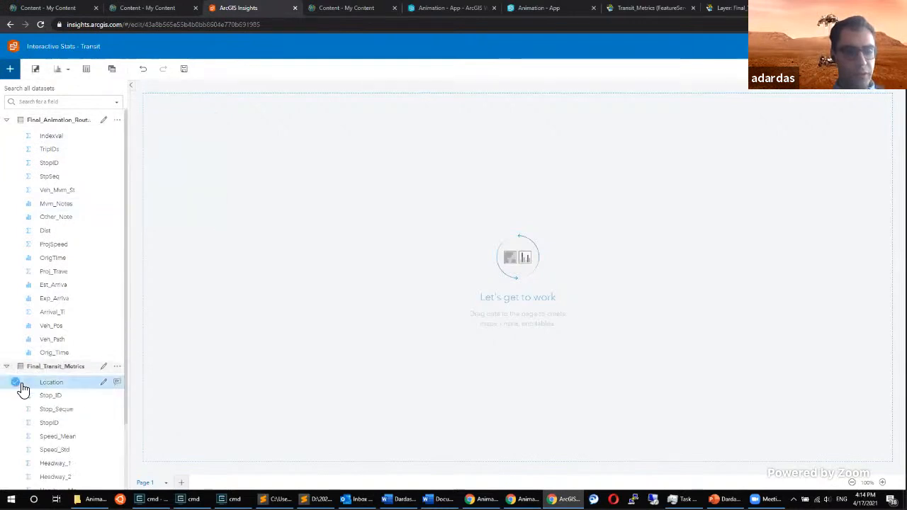
left_click_drag(44, 383, 178, 130)
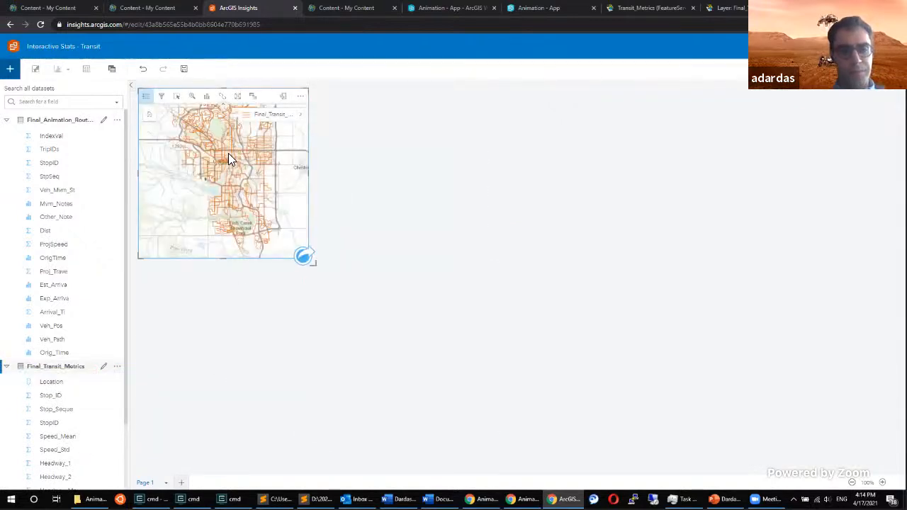
left_click_drag(315, 264, 442, 382)
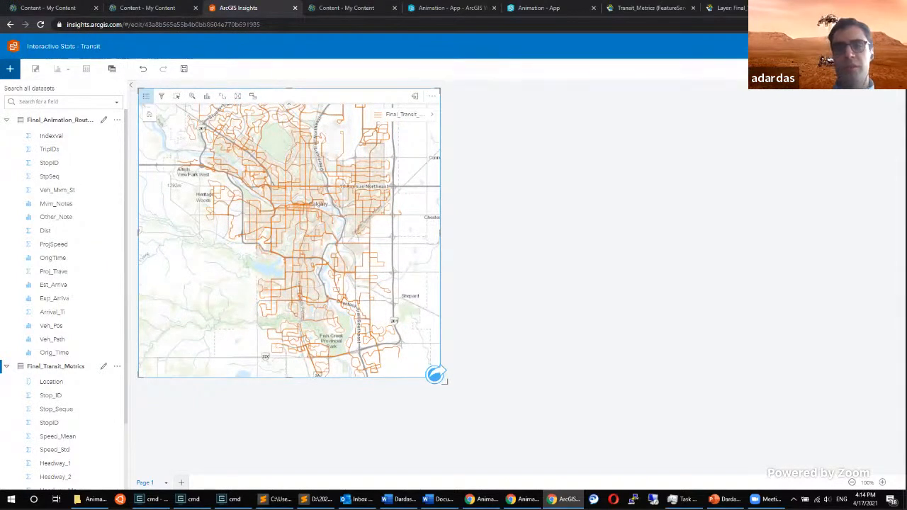
left_click(819, 70)
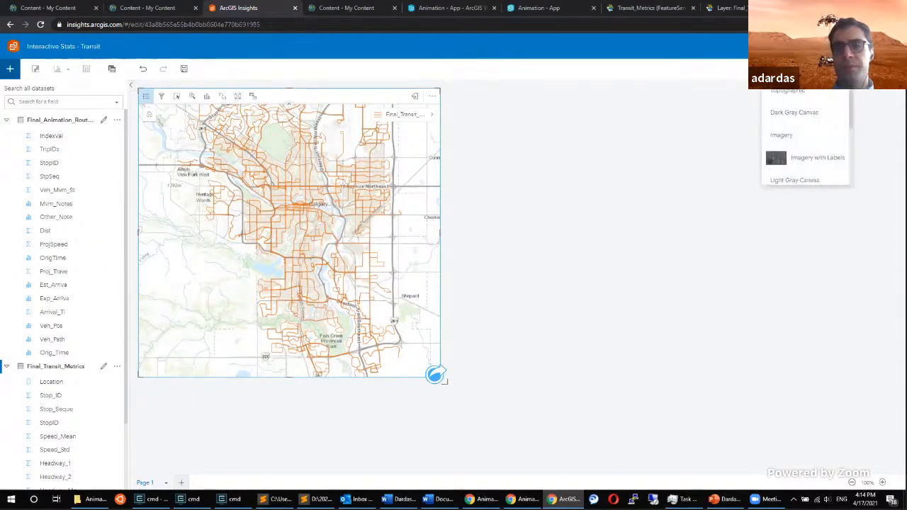
left_click(808, 114)
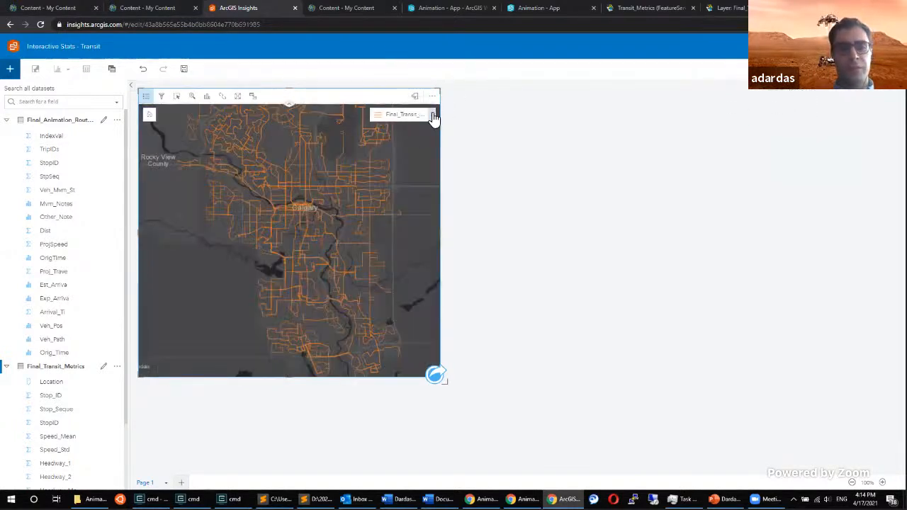
Turn off the display of the Final_Transit_Metrics layer on the map and style the layer by Speed_Mean.
left_click(430, 115)
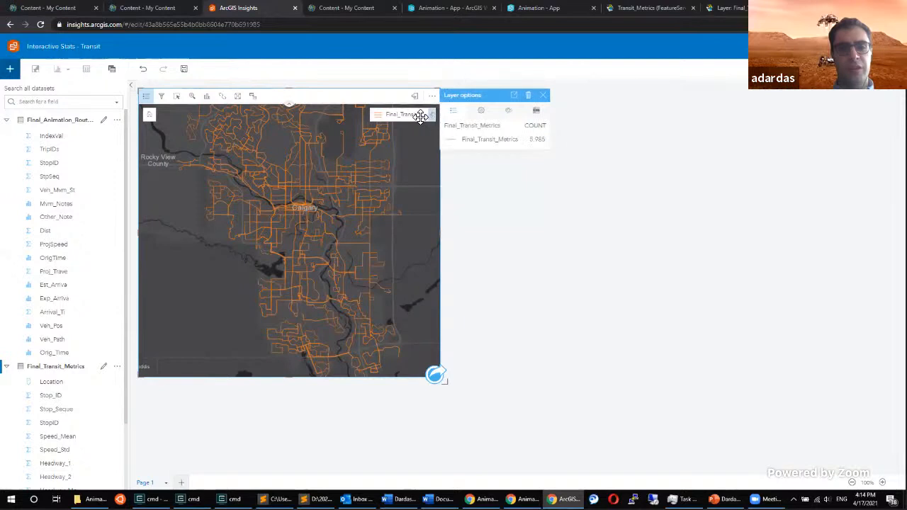
left_click(379, 116)
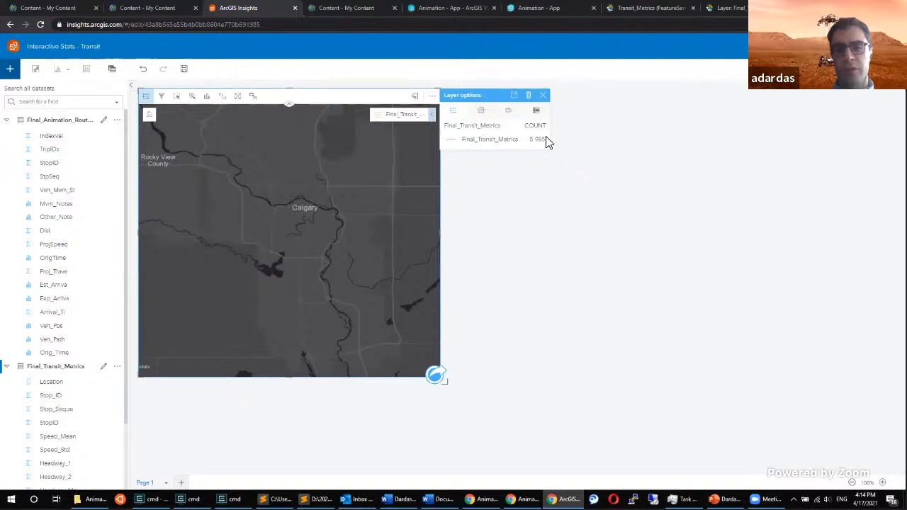
left_click(481, 112)
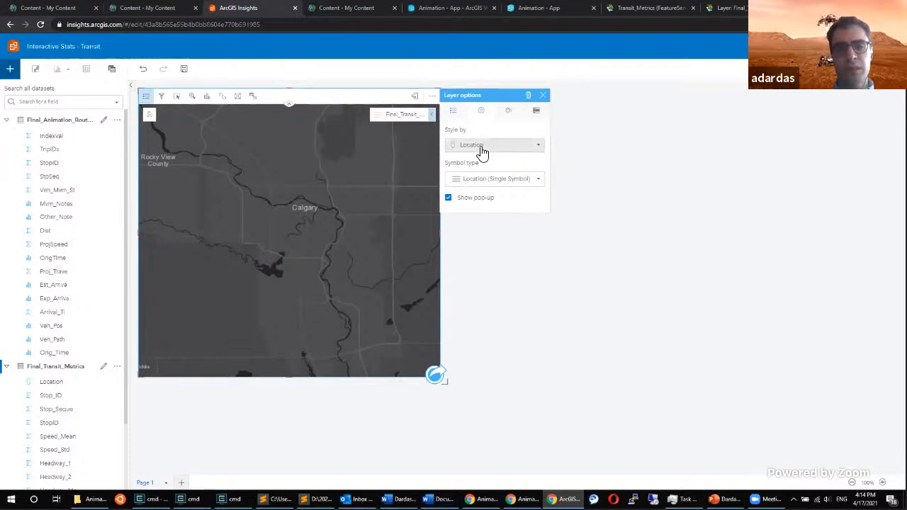
left_click(482, 148)
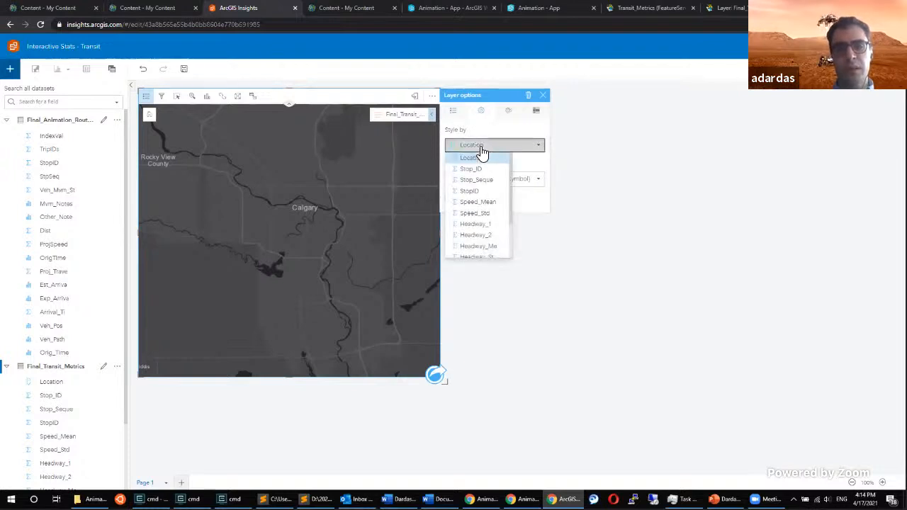
left_click(476, 202)
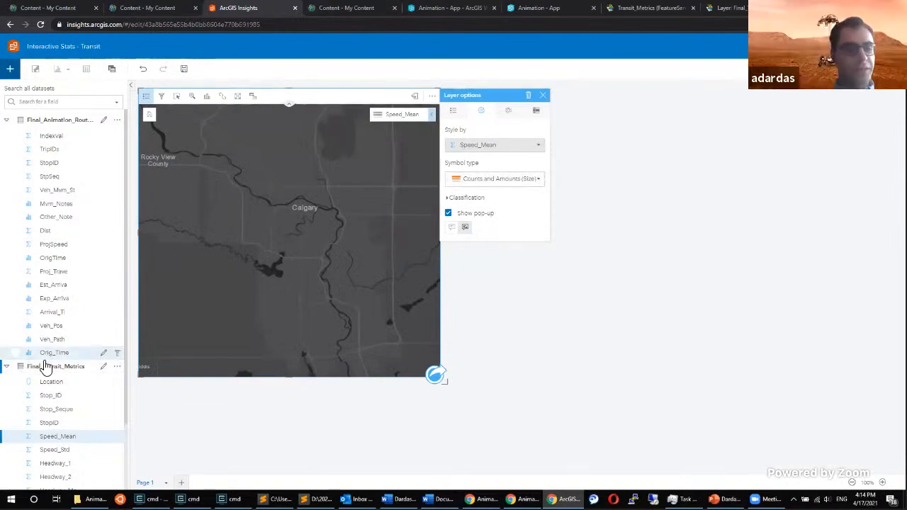
Place a second map of the Final_Transit_Metrics Location field on the page and delete that card.
scroll(44, 365, "down", 1)
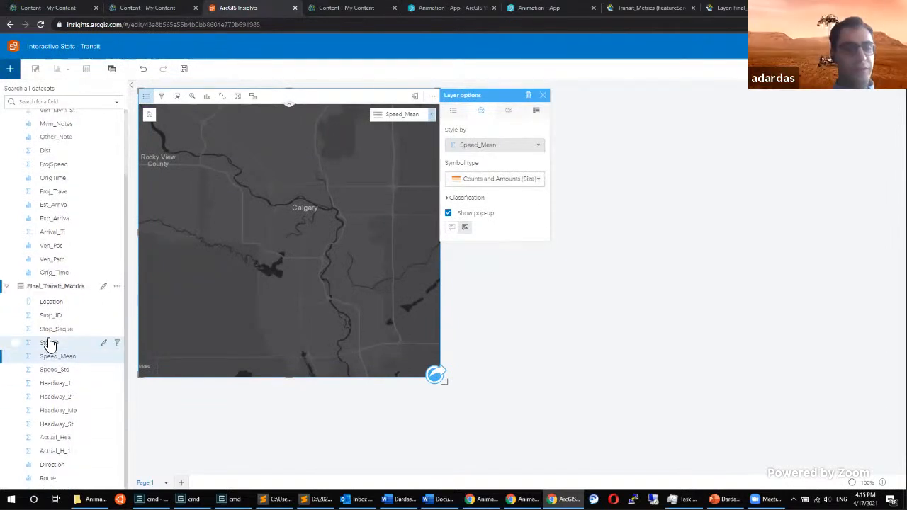
left_click(16, 303)
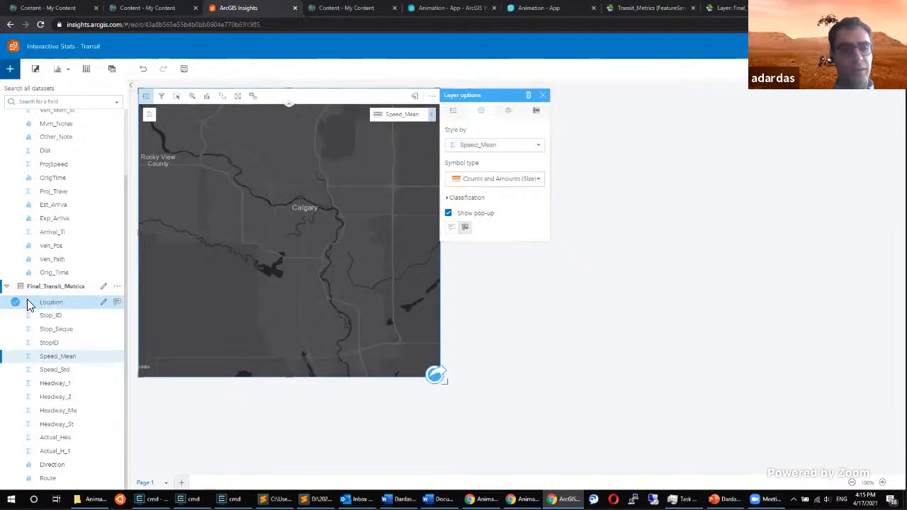
left_click_drag(27, 304, 679, 132)
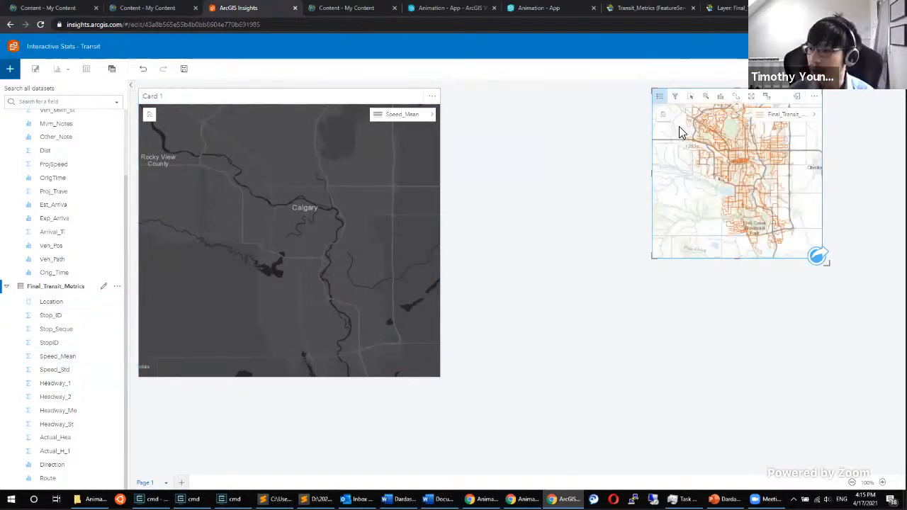
left_click(815, 97)
left_click(830, 126)
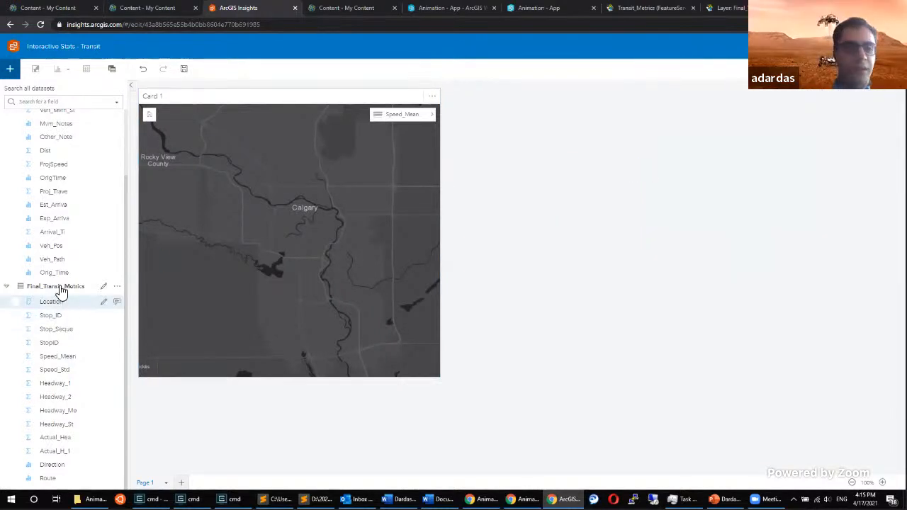
Collapse the Final_Animation_Routes field list and make the Speed_Mean map card active.
scroll(60, 282, "up", 2)
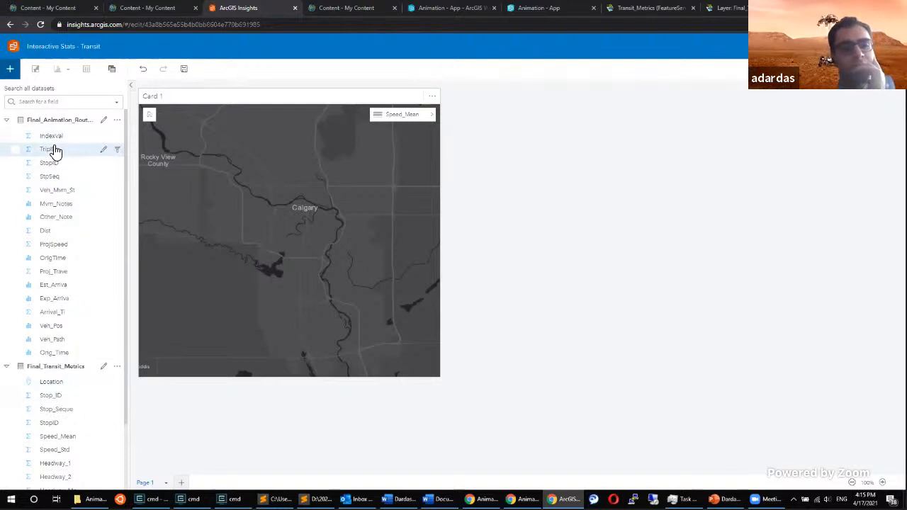
left_click(10, 125)
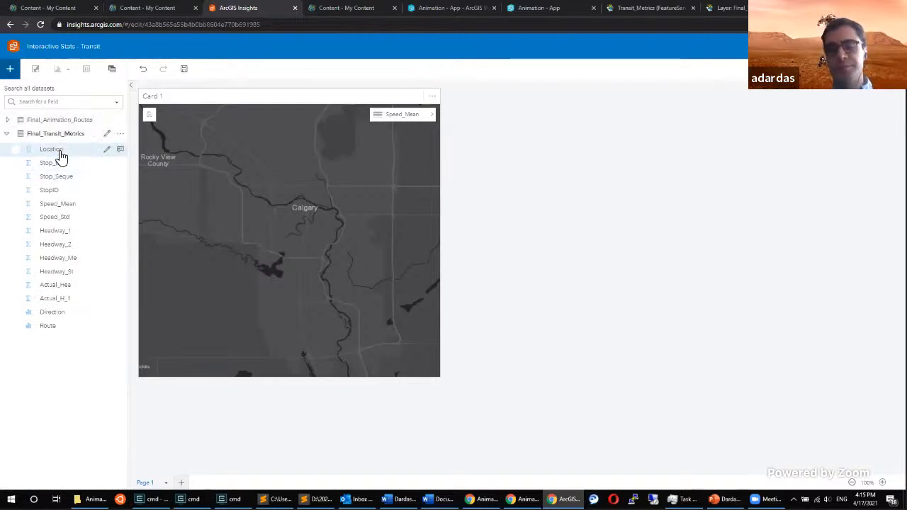
left_click(179, 101)
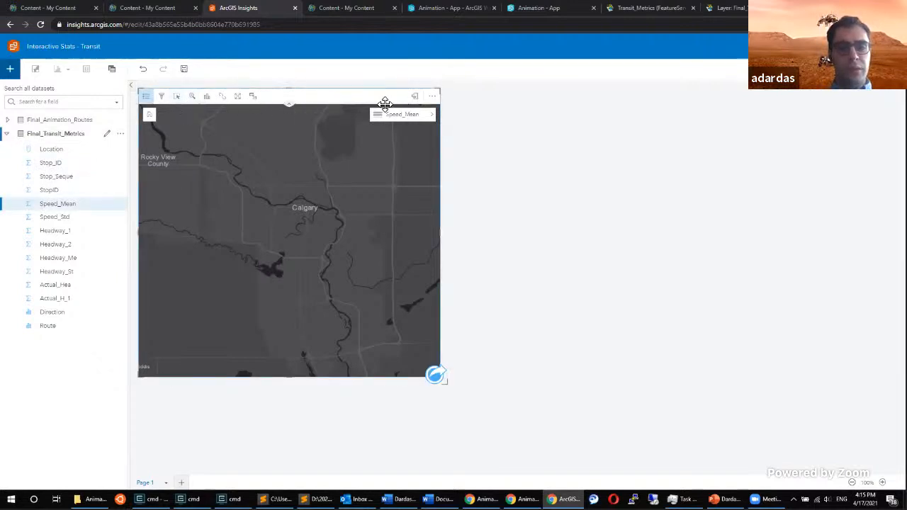
left_click(31, 149)
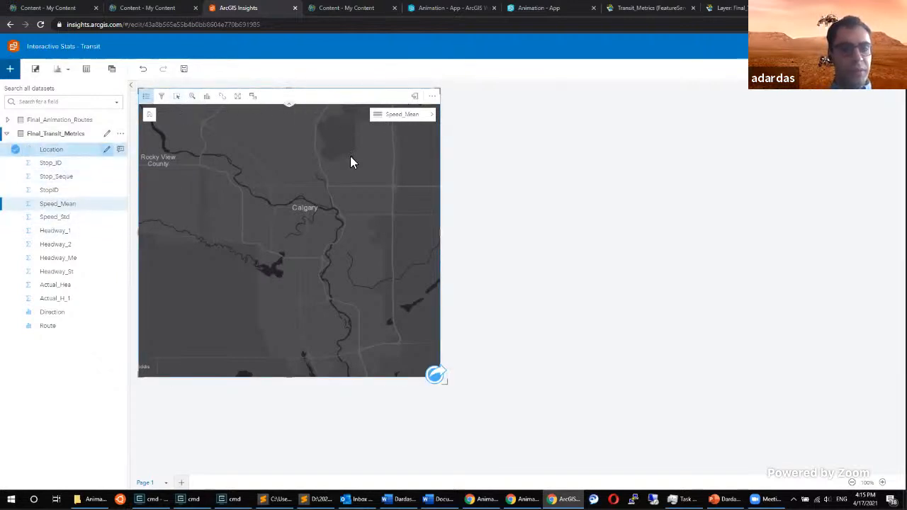
left_click(399, 114)
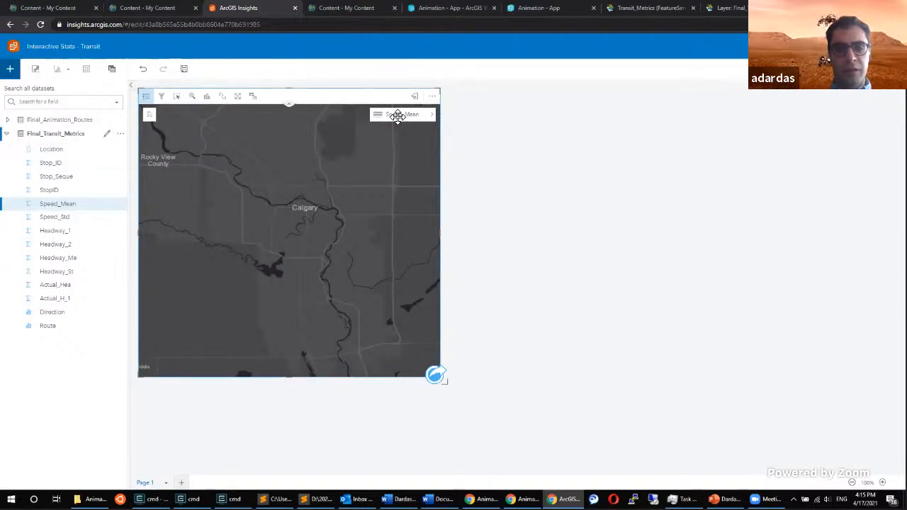
Change the Speed_Mean layer's symbol type to Counts and Amounts (Color).
left_click(433, 116)
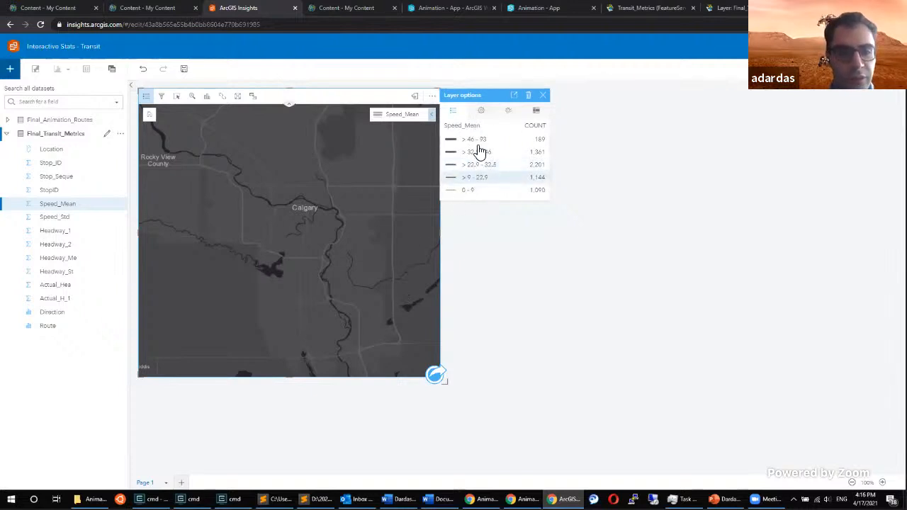
left_click(480, 115)
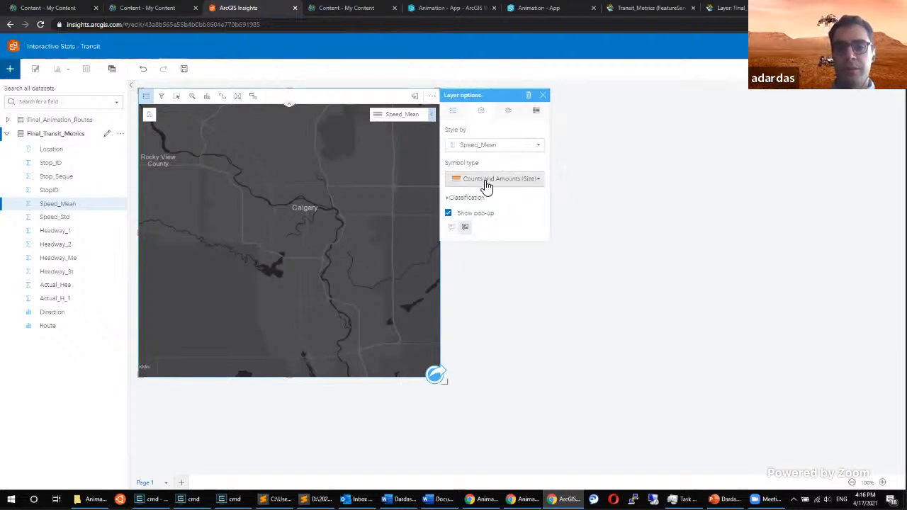
left_click(476, 147)
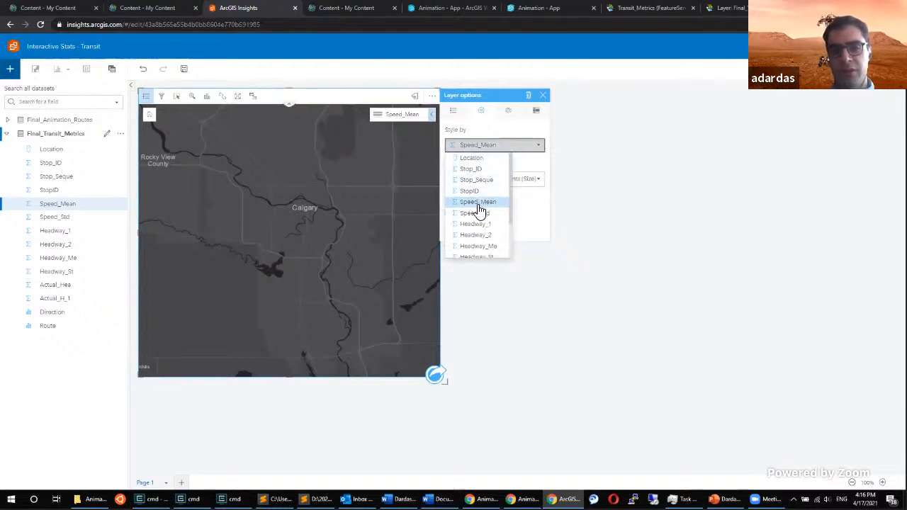
left_click(531, 183)
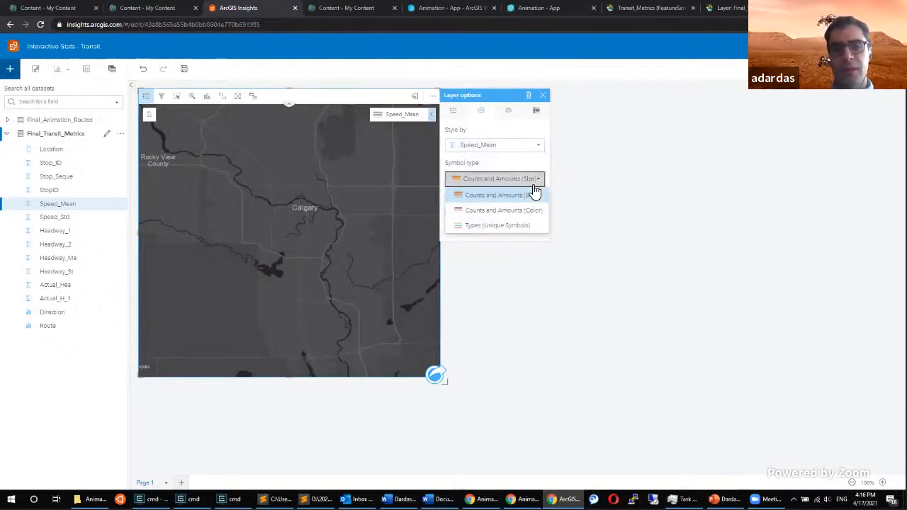
left_click(473, 213)
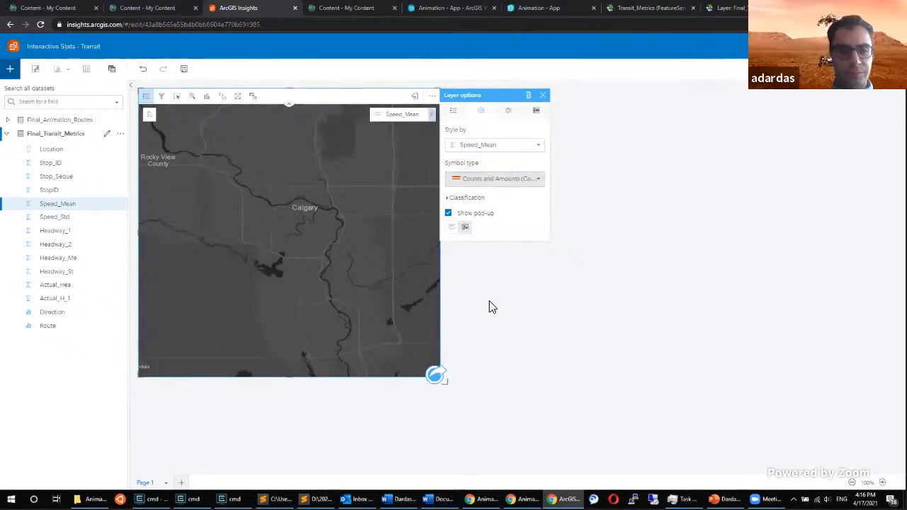
Change the Speed_Mean layer's classification type to Manual and set the highest class break to 80.
left_click(457, 199)
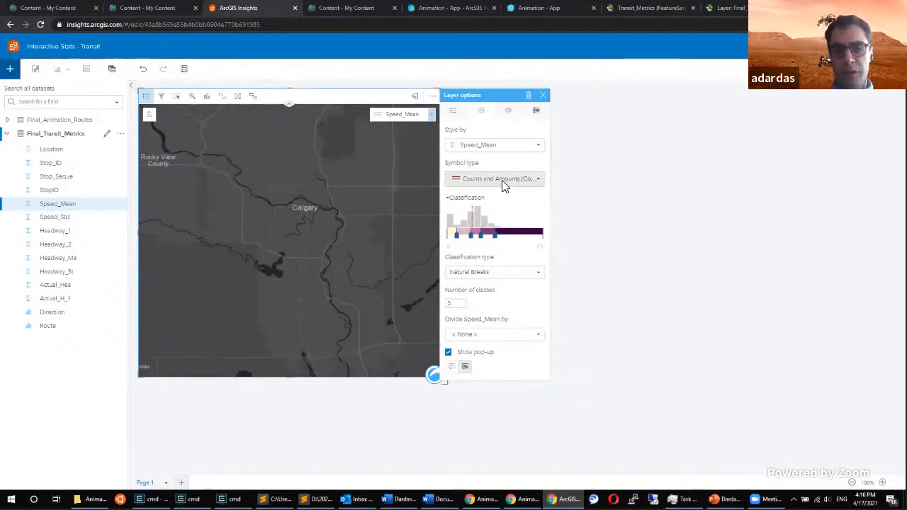
left_click(469, 273)
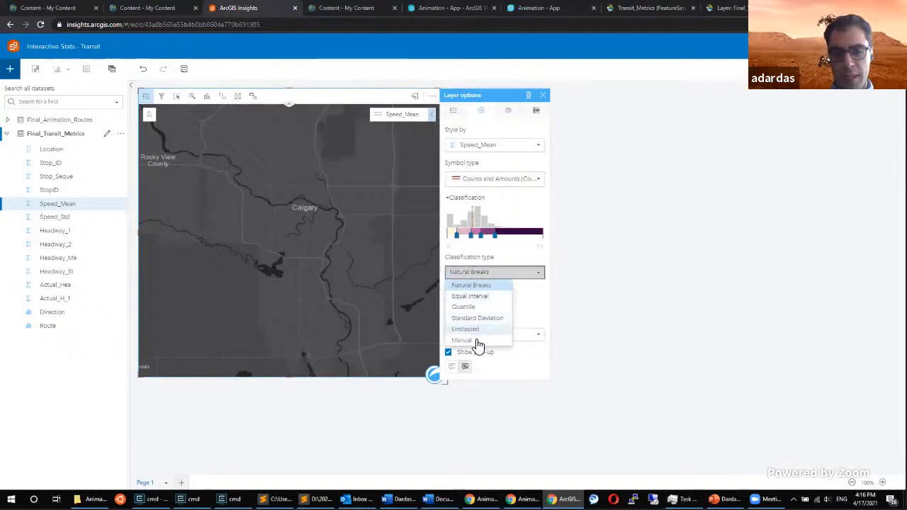
left_click(475, 343)
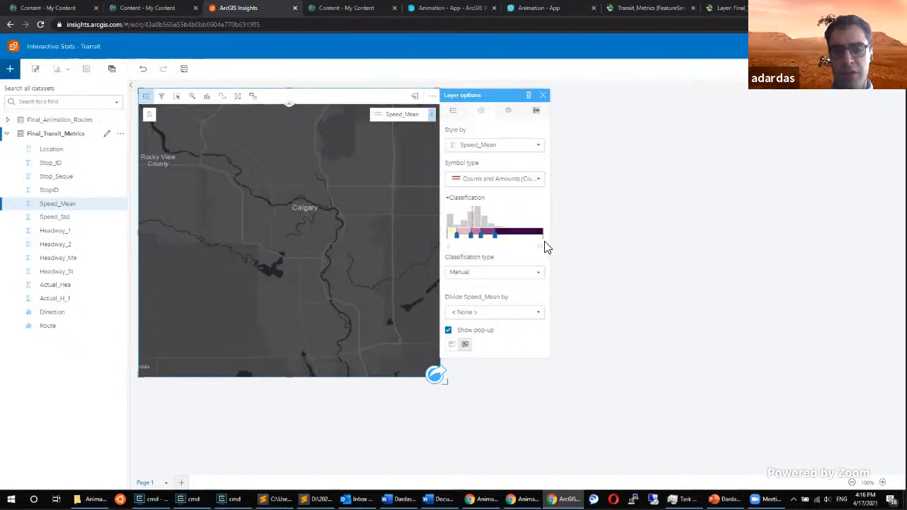
left_click(501, 247)
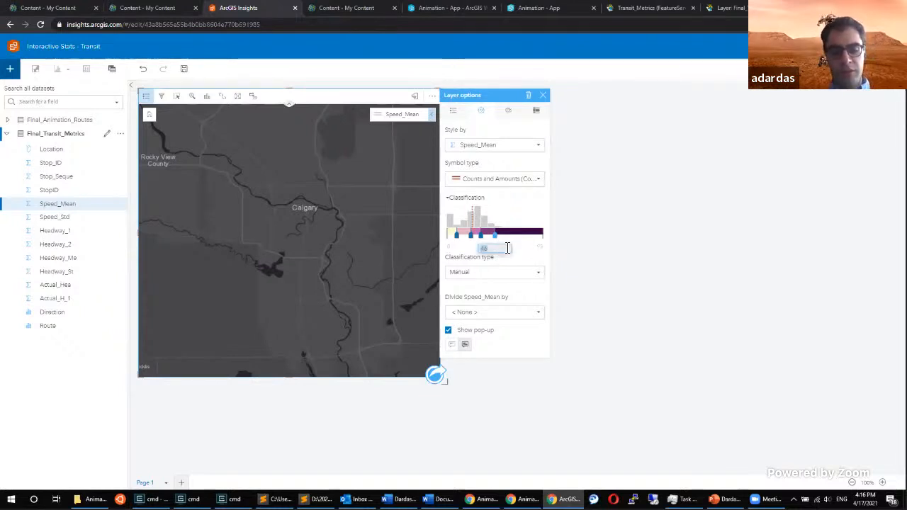
type("60")
key("Return")
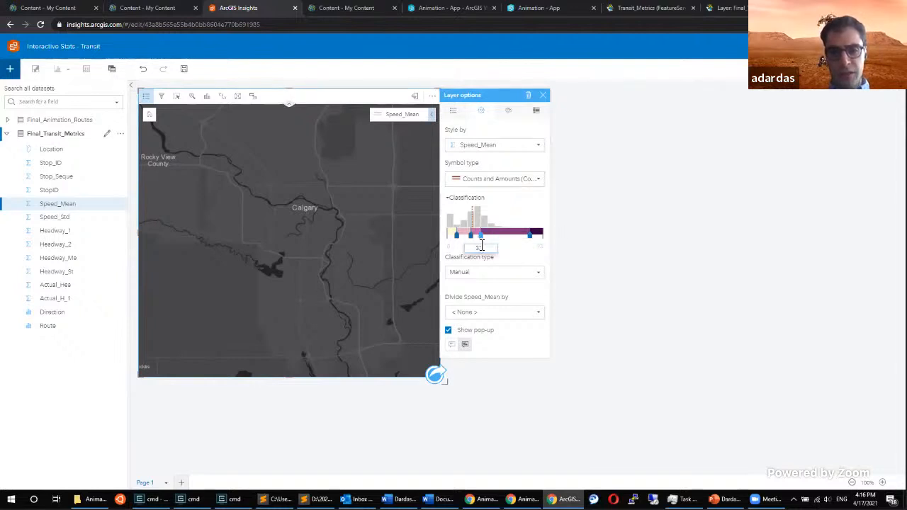
Set the Speed_Mean layer's three lower class breaks to 60, 40 and 20.
left_click(483, 249)
type("60")
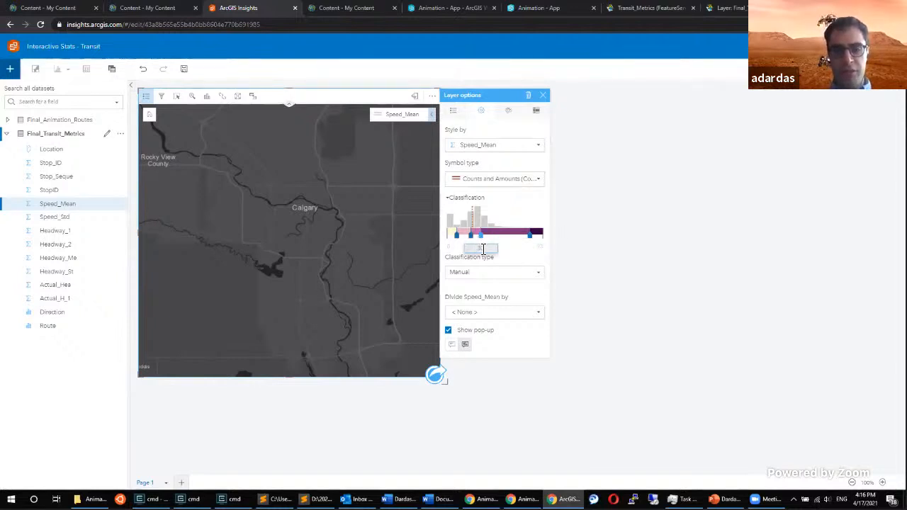
key("Return")
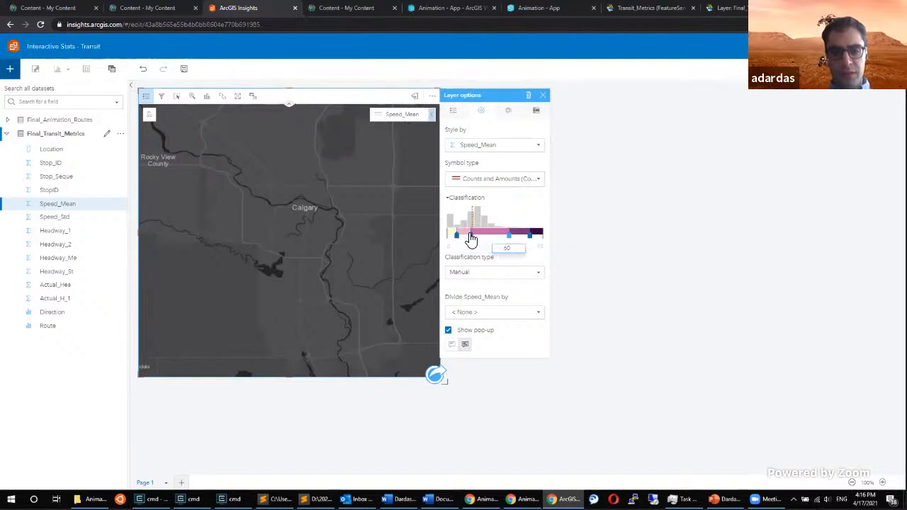
left_click(475, 249)
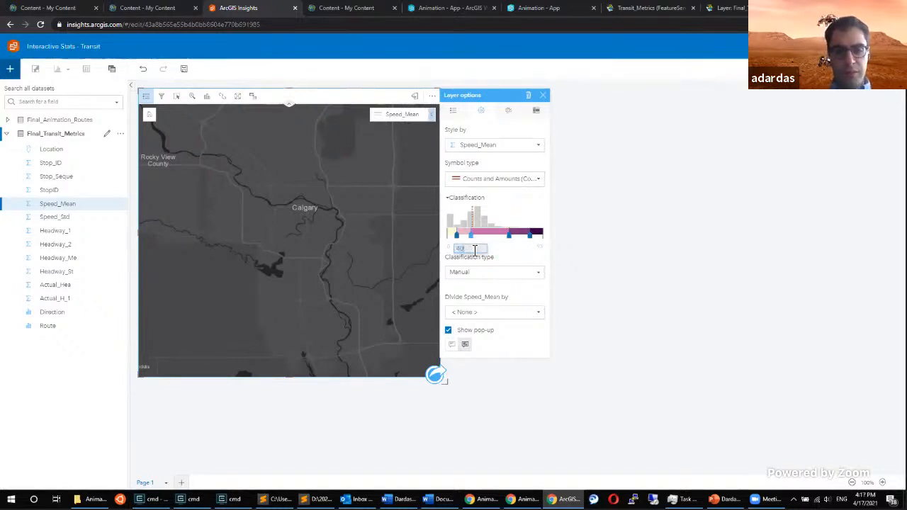
type("40")
key("Return")
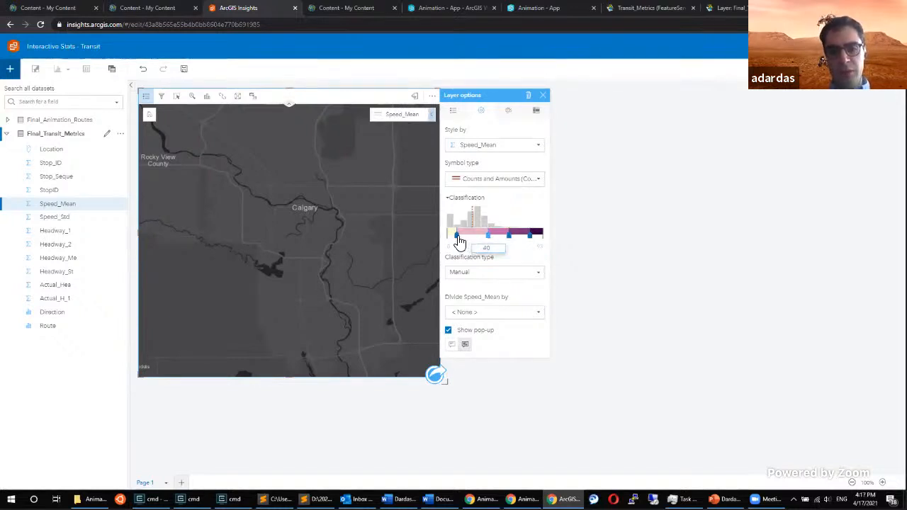
left_click(457, 238)
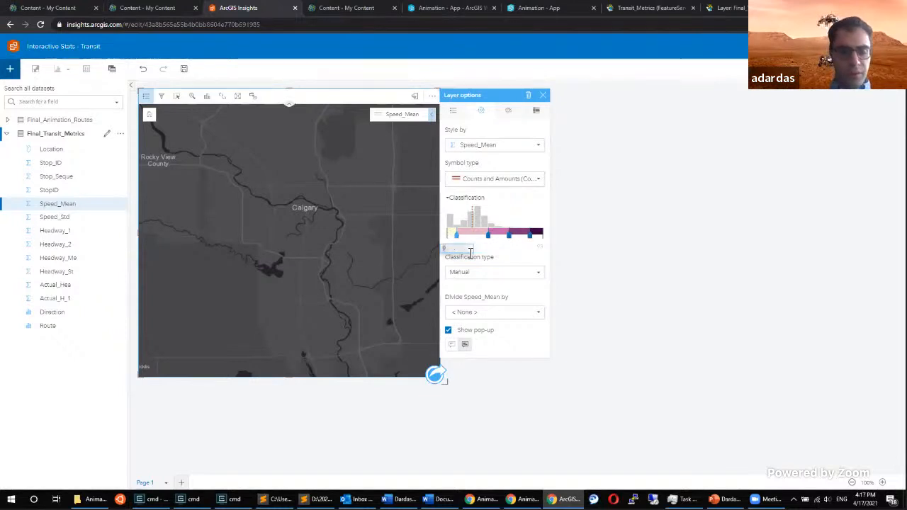
type("20")
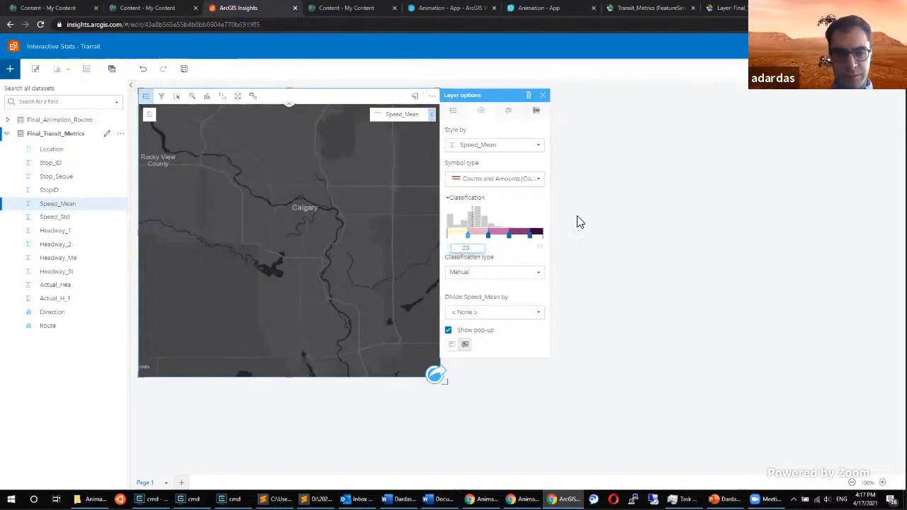
Give the Speed_Mean lines a thickness of 2 px and the red-orange-yellow-green color palette.
left_click(509, 111)
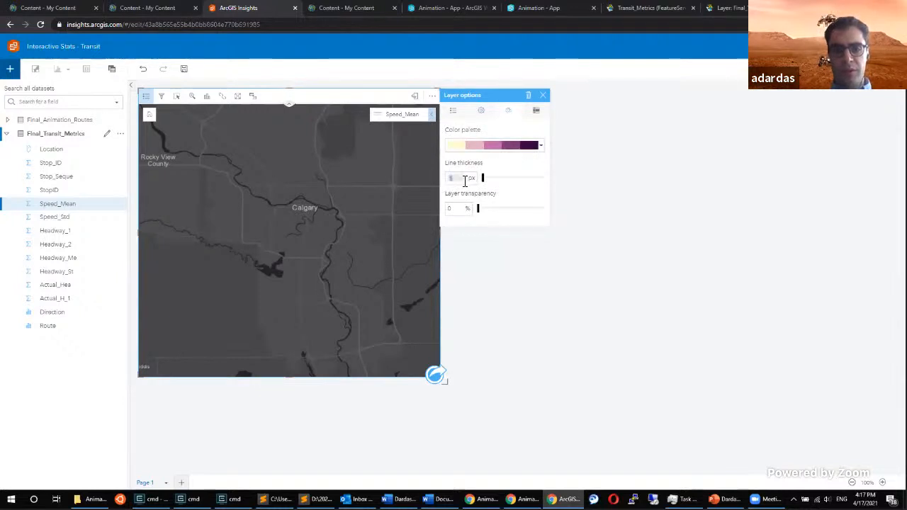
type("2")
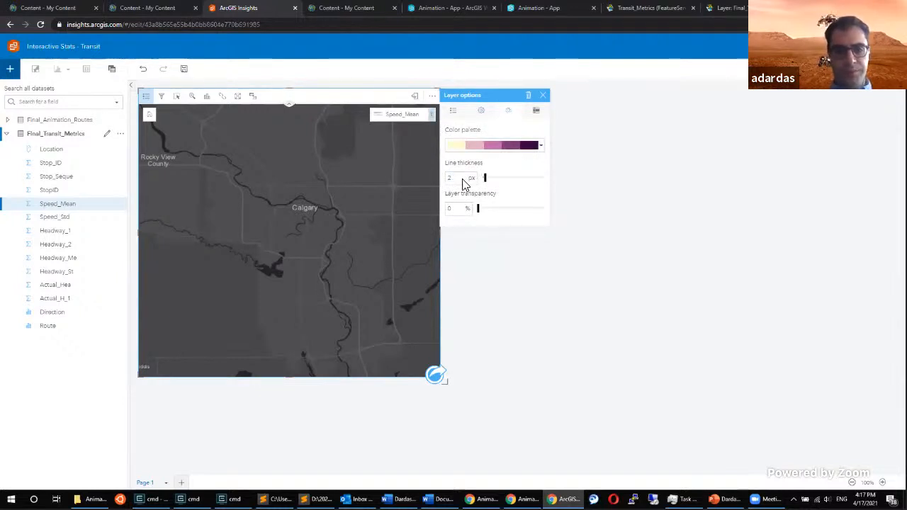
left_click(487, 151)
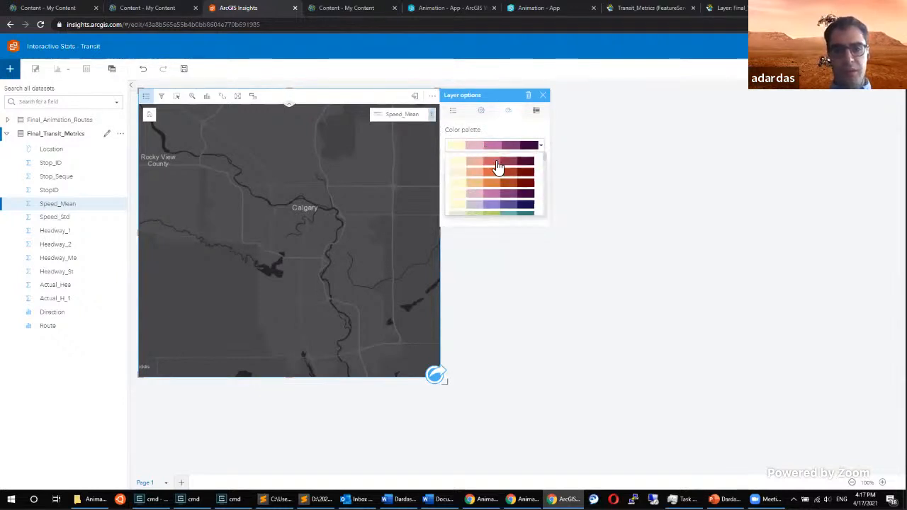
scroll(494, 167, "down", 3)
scroll(495, 163, "down", 5)
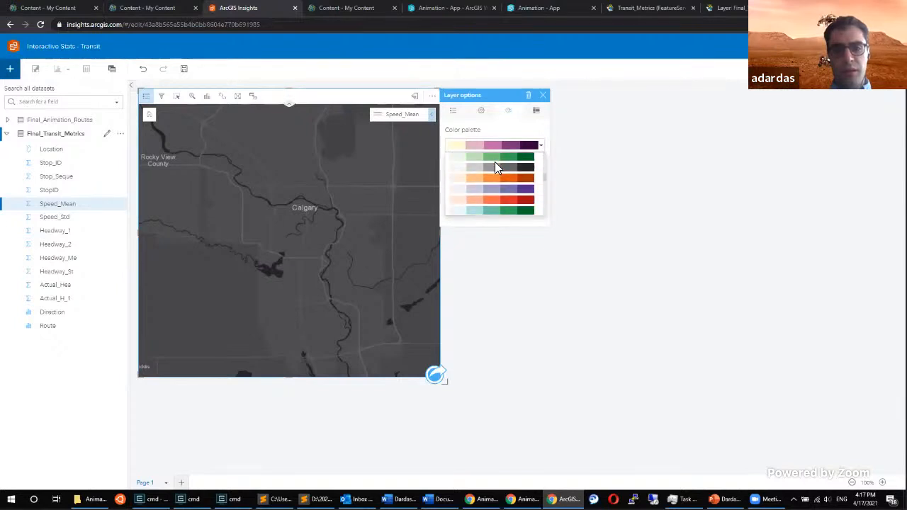
scroll(496, 168, "down", 6)
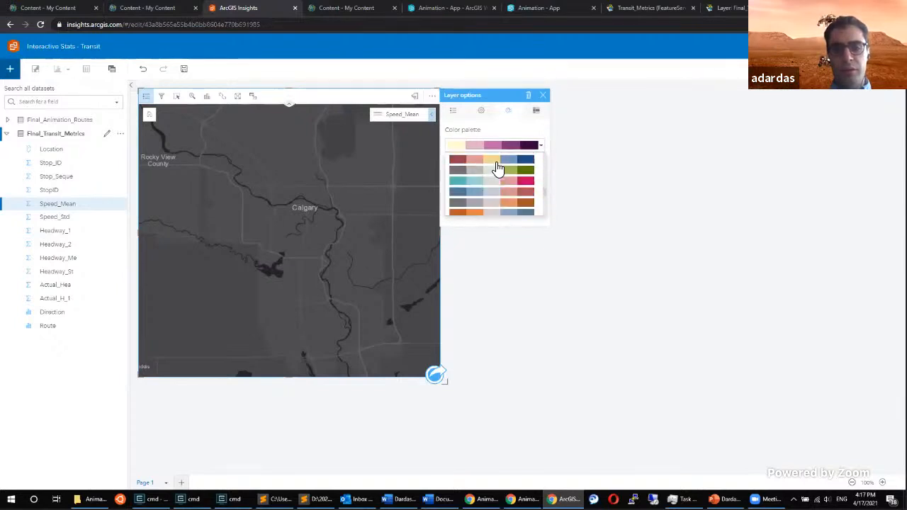
scroll(498, 170, "down", 6)
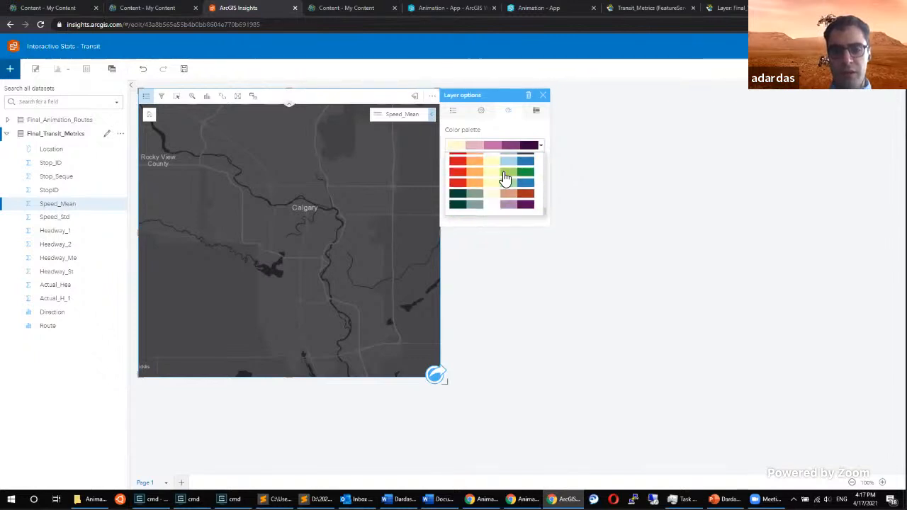
scroll(523, 178, "up", 1)
scroll(529, 181, "down", 1)
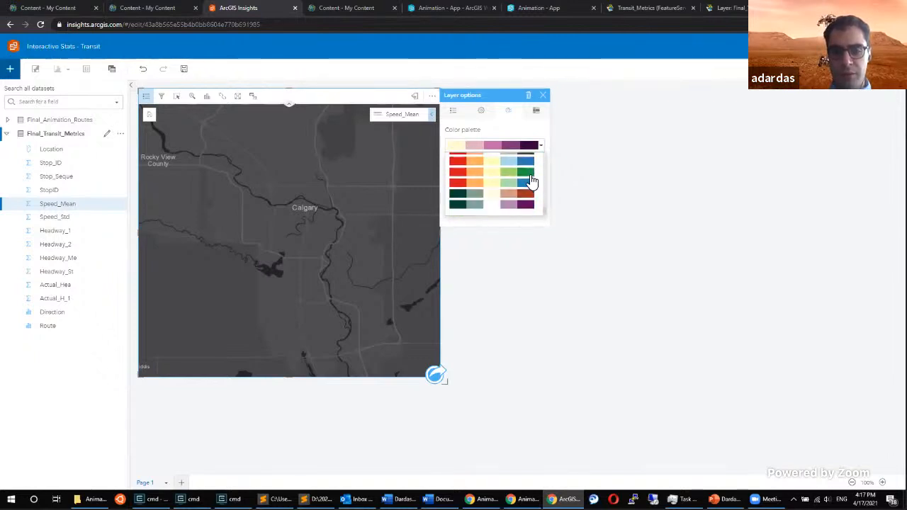
left_click(520, 174)
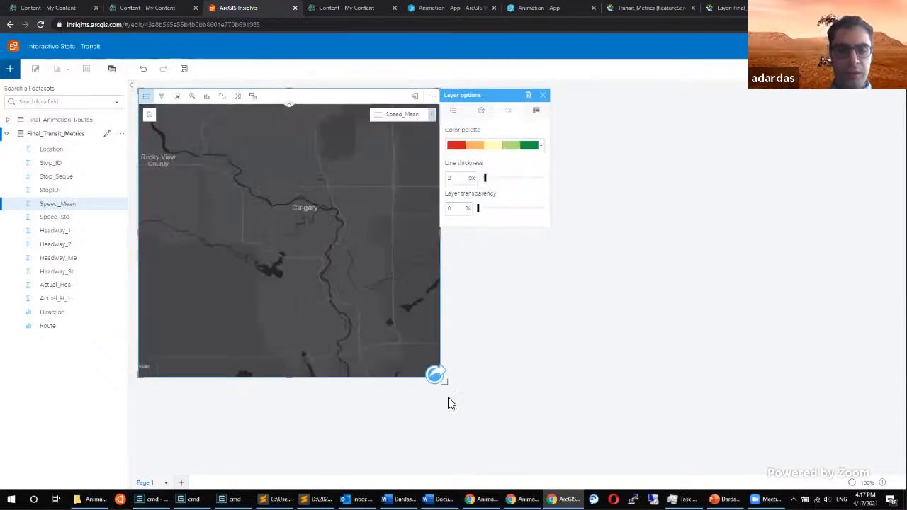
Enlarge the dark Speed_Mean map card, recentre Calgary in it and close its layer options.
left_click_drag(449, 384, 491, 434)
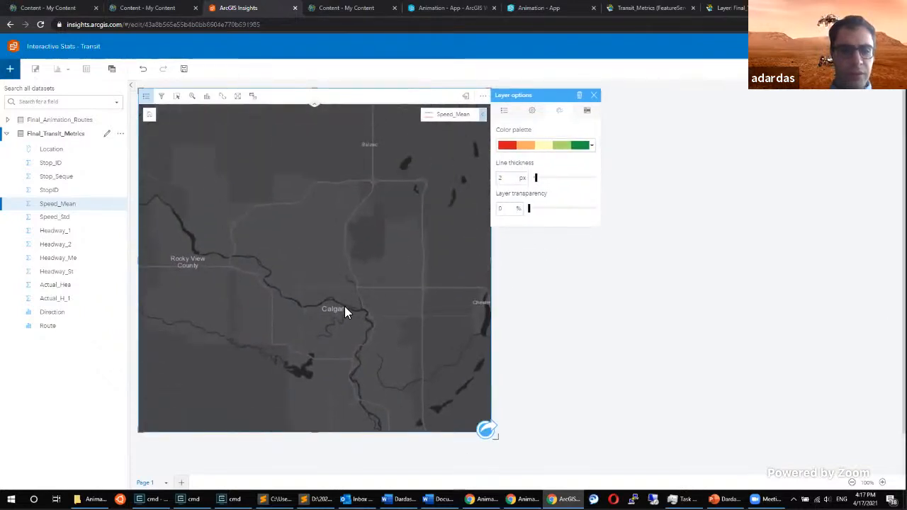
scroll(296, 270, "up", 1)
scroll(315, 270, "down", 1)
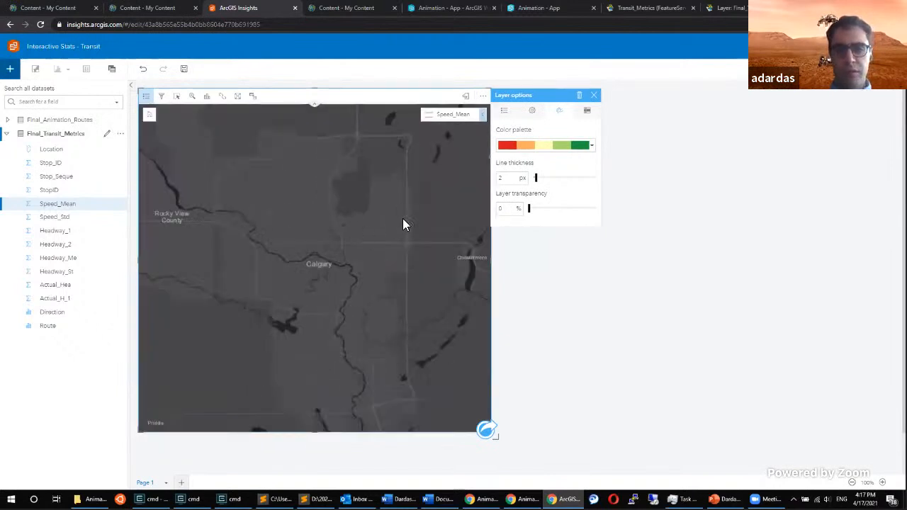
left_click(481, 94)
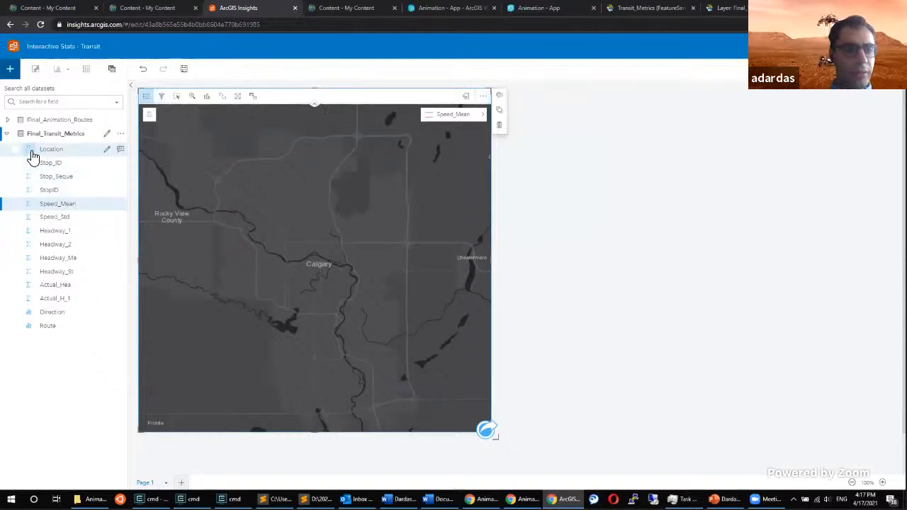
Create a second map card from the Final_Transit_Metrics Location field in the empty page area and enlarge it.
left_click(121, 134)
left_click(122, 137)
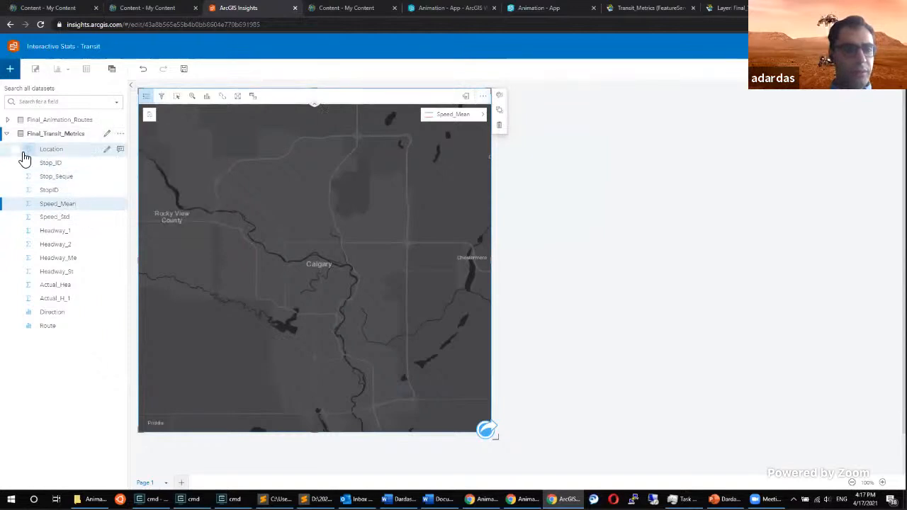
left_click(15, 151)
left_click_drag(42, 150, 678, 148)
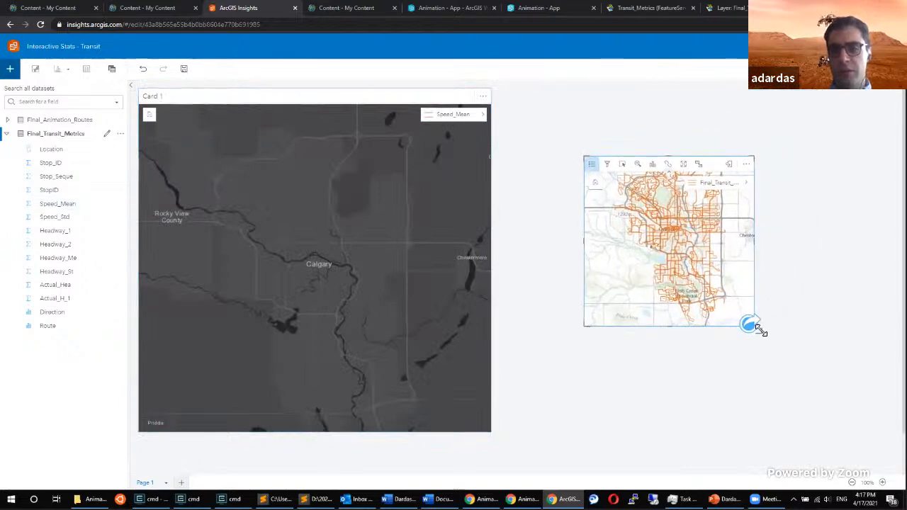
left_click_drag(761, 330, 871, 424)
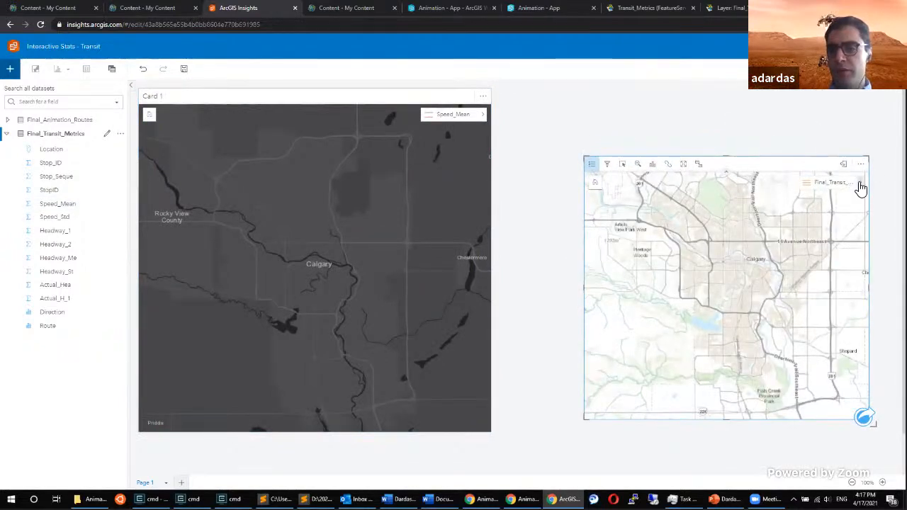
Style the Final_Transit_Metrics layer on the new map card by Speed_Mean.
left_click(860, 186)
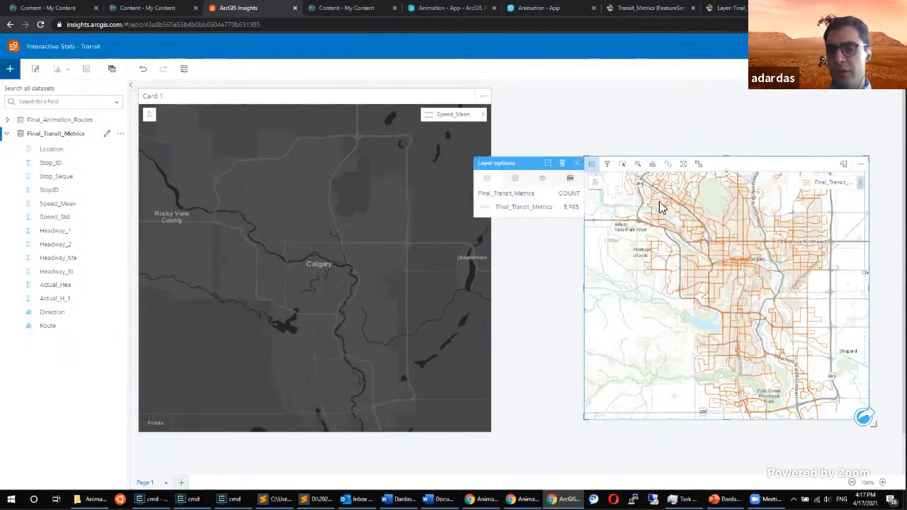
left_click(513, 180)
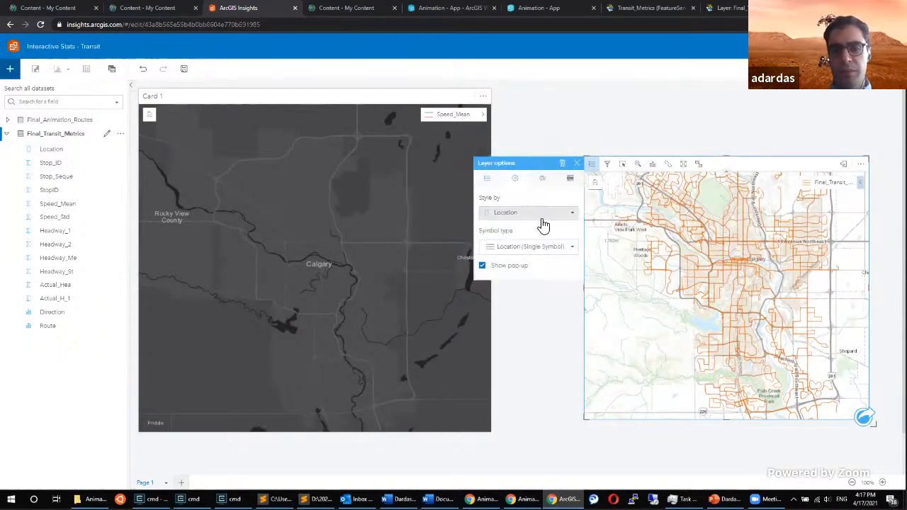
left_click(525, 247)
left_click(524, 260)
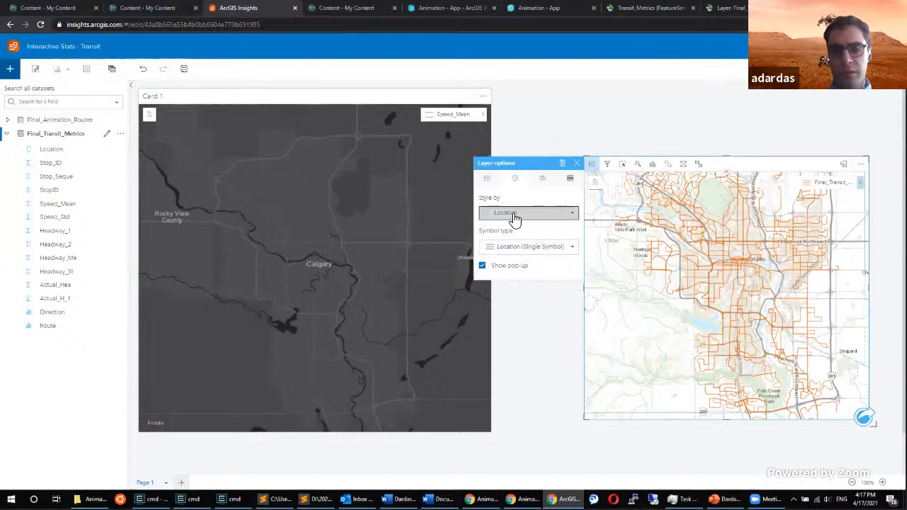
left_click(515, 214)
left_click(519, 276)
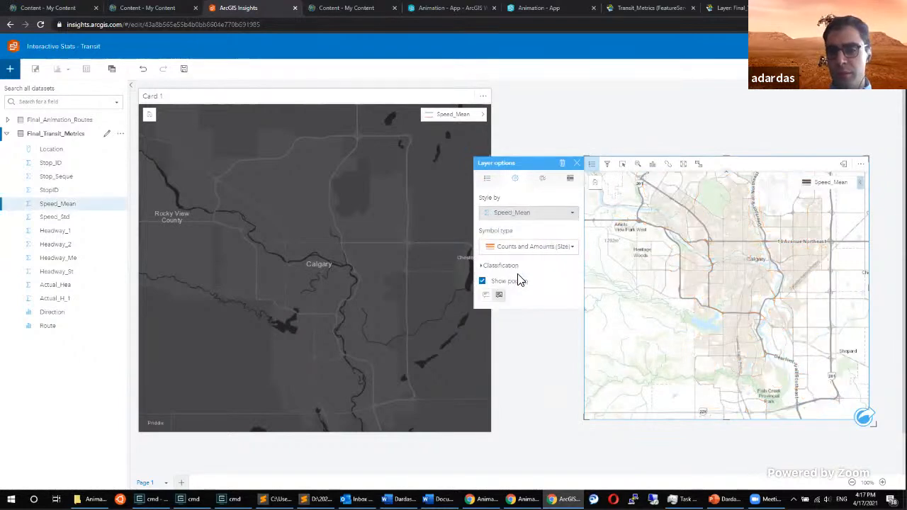
Delete Card 1, the dark Speed_Mean map, from the page.
left_click(420, 96)
left_click(484, 96)
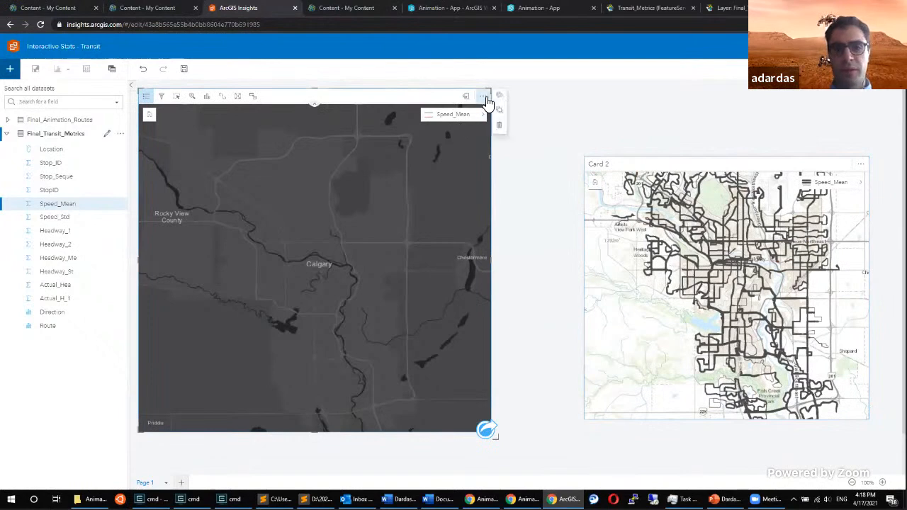
left_click(504, 134)
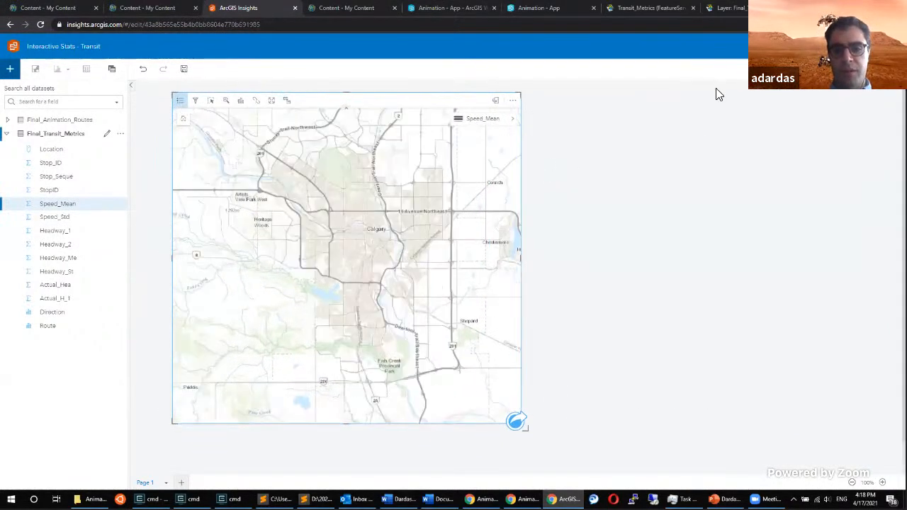
Set the remaining map's Speed_Mean classification type to Manual and its highest class break to 80.
left_click(511, 119)
left_click(564, 116)
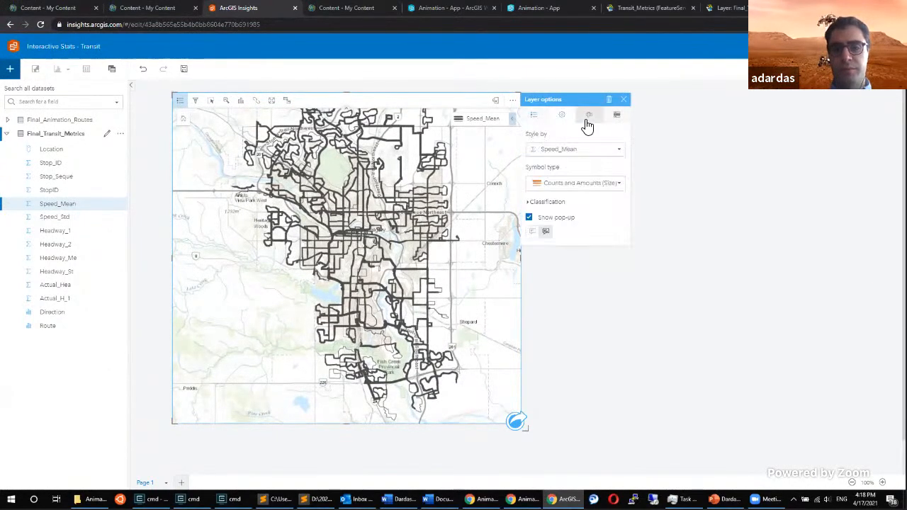
left_click(548, 203)
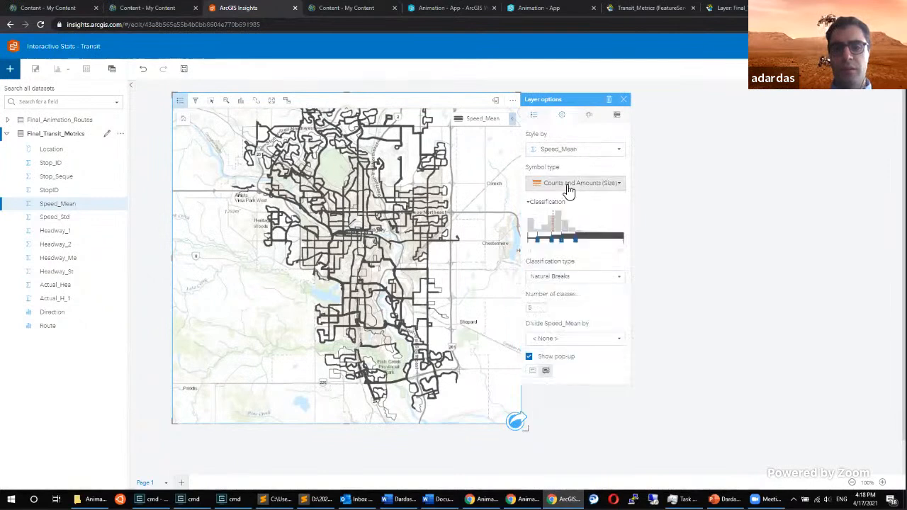
left_click(546, 335)
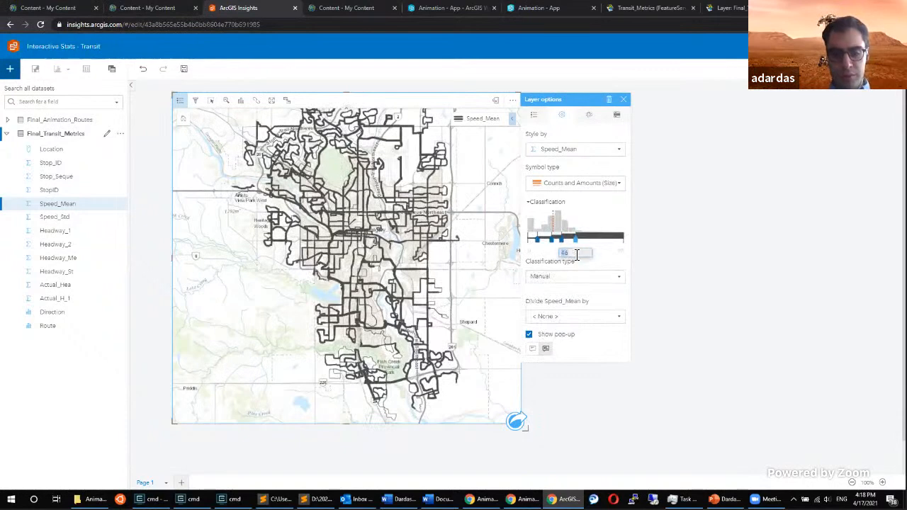
type("80")
key("Return")
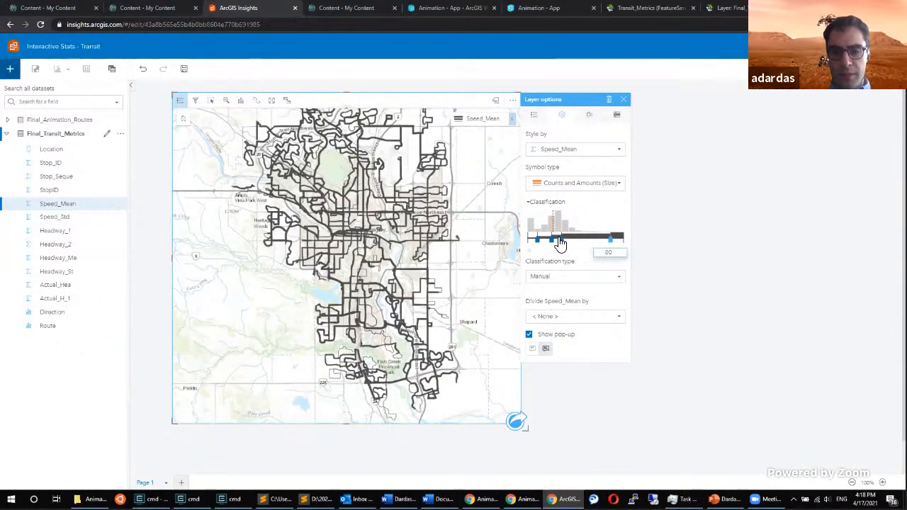
Set the remaining Speed_Mean manual class breaks to 60, 40 and 20, going down from the 80 break.
left_click(563, 241)
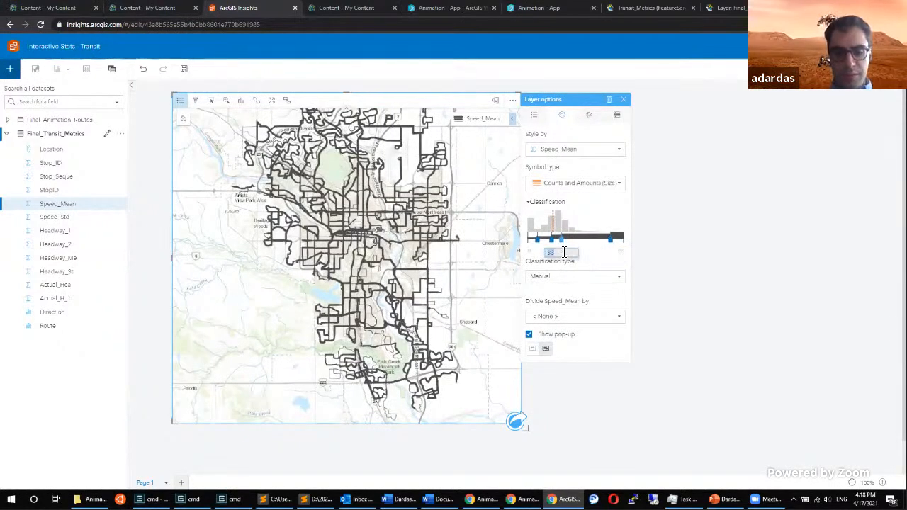
type("60")
key("Return")
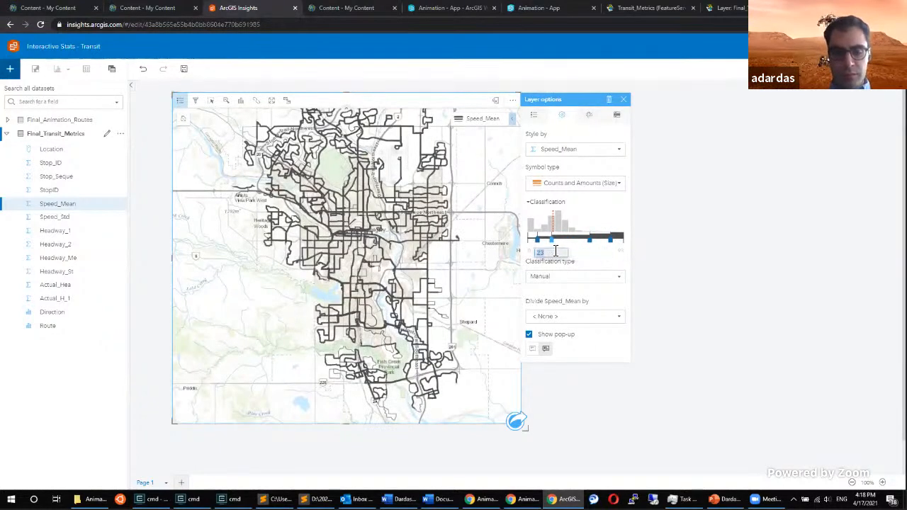
type("40")
key("Return")
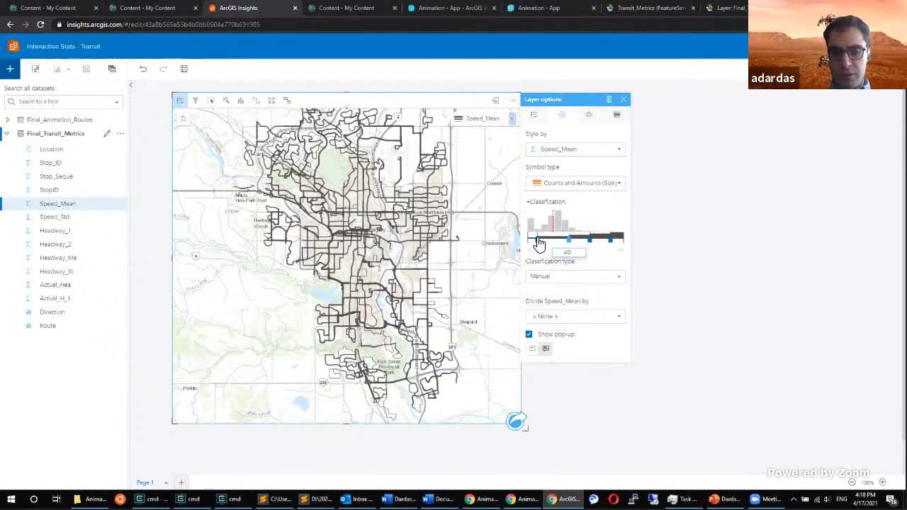
left_click(537, 241)
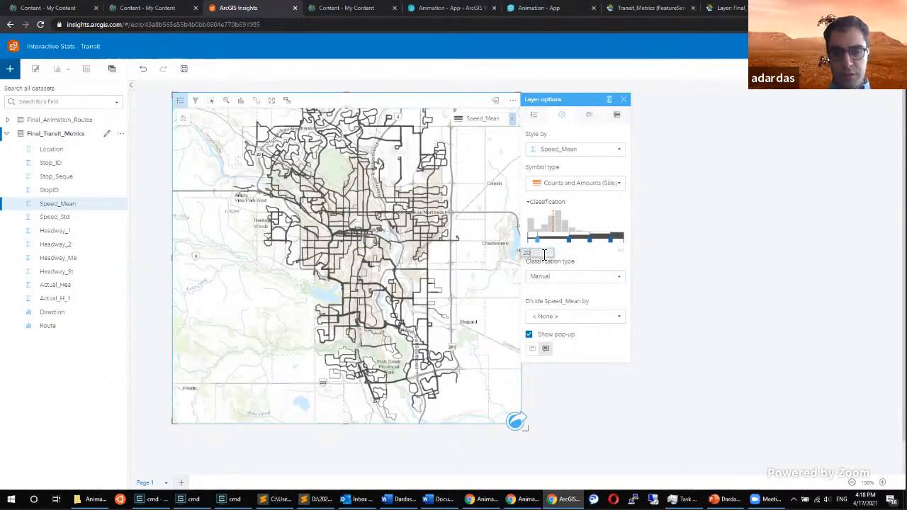
type("20")
key("Return")
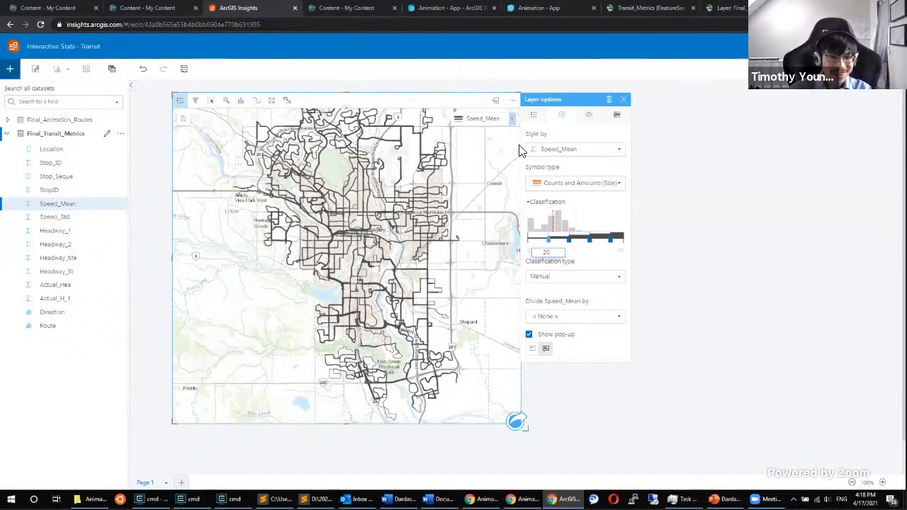
Symbolize Speed_Mean with Counts and Amounts (Color), using the red-orange-yellow-green palette and a line thickness of 2 px.
left_click(576, 186)
left_click(547, 214)
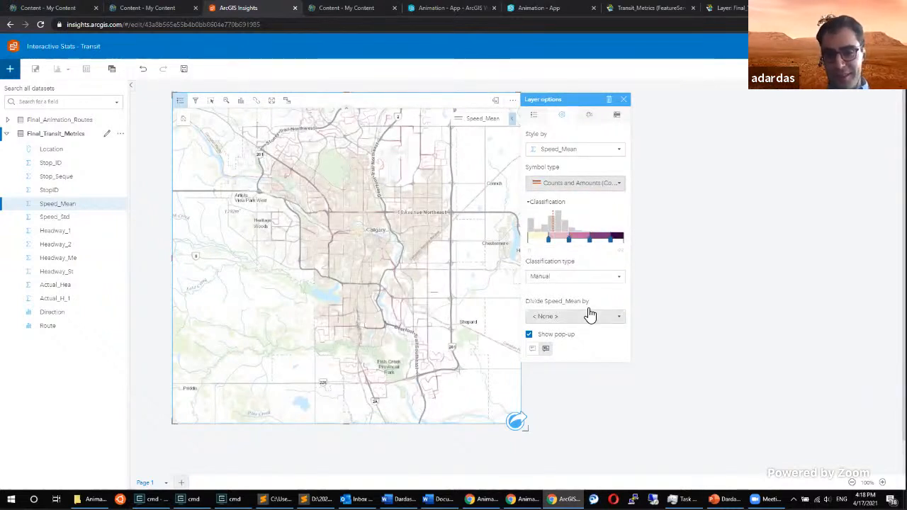
left_click(592, 119)
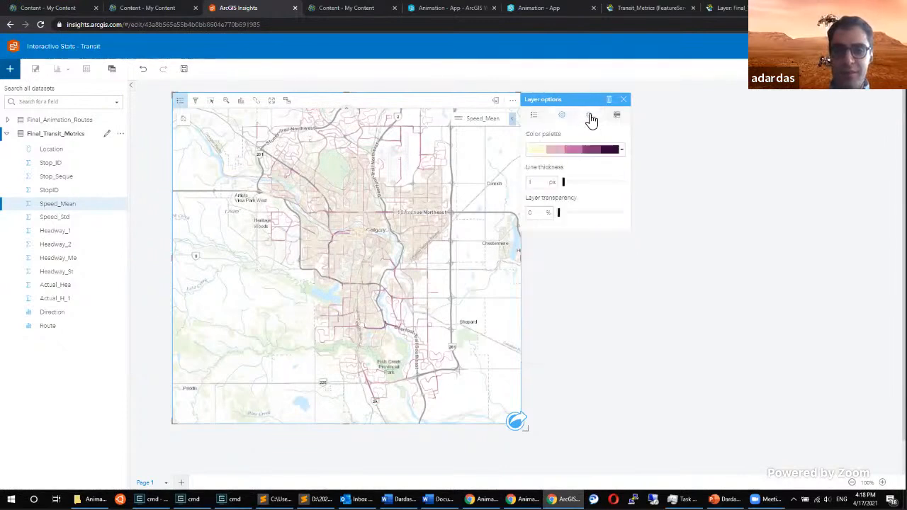
left_click(621, 149)
scroll(603, 185, "down", 6)
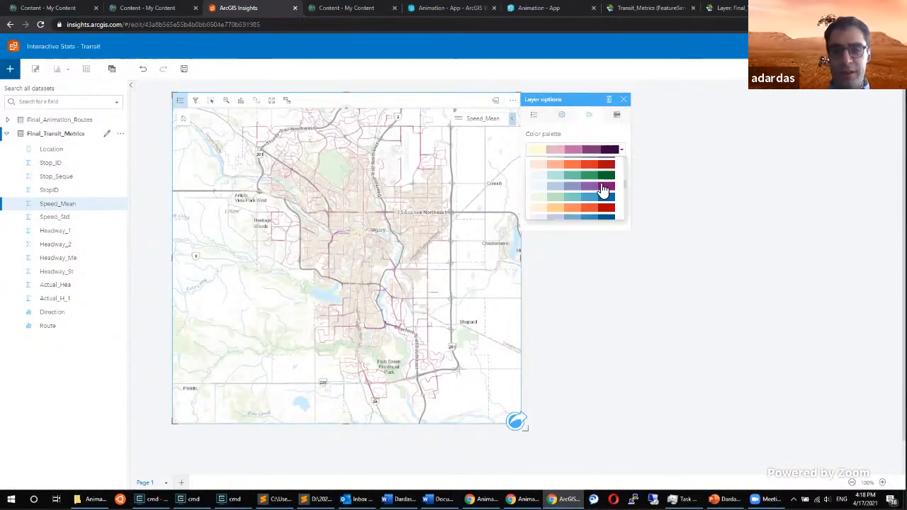
scroll(606, 186, "down", 8)
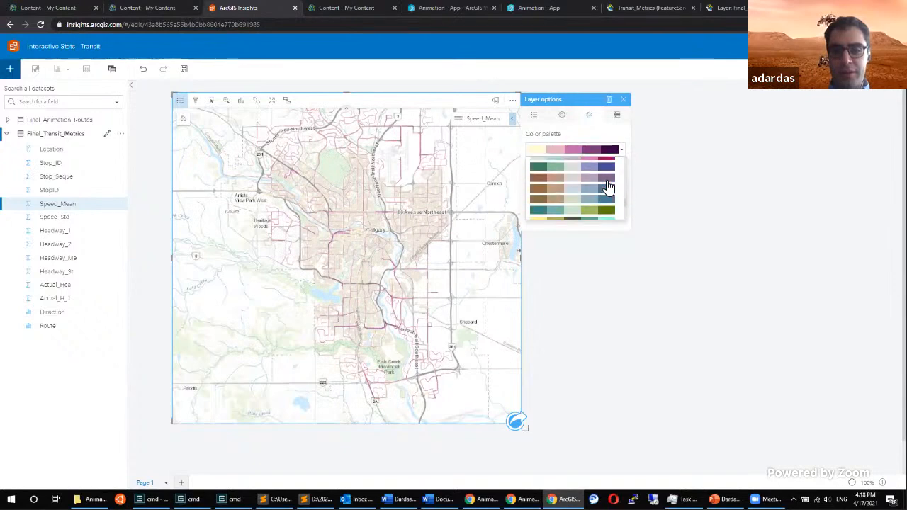
scroll(594, 202, "down", 3)
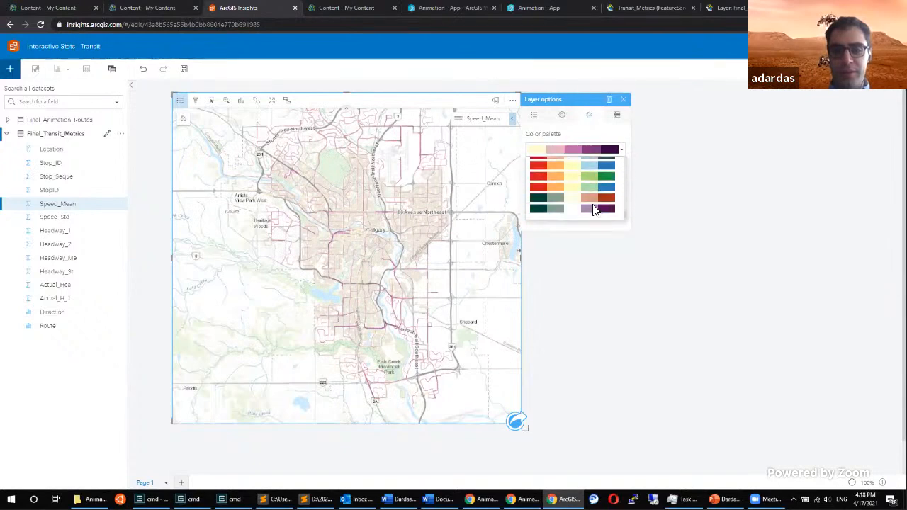
left_click(588, 177)
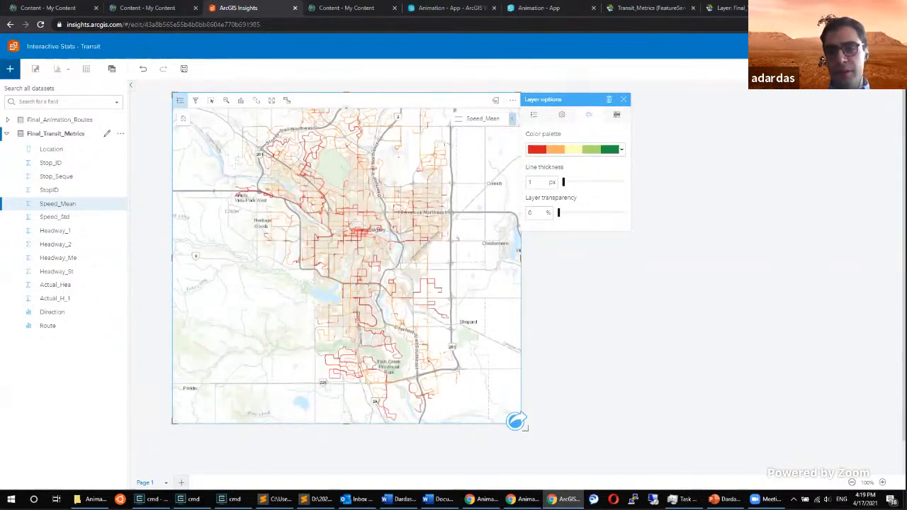
double_click(538, 182)
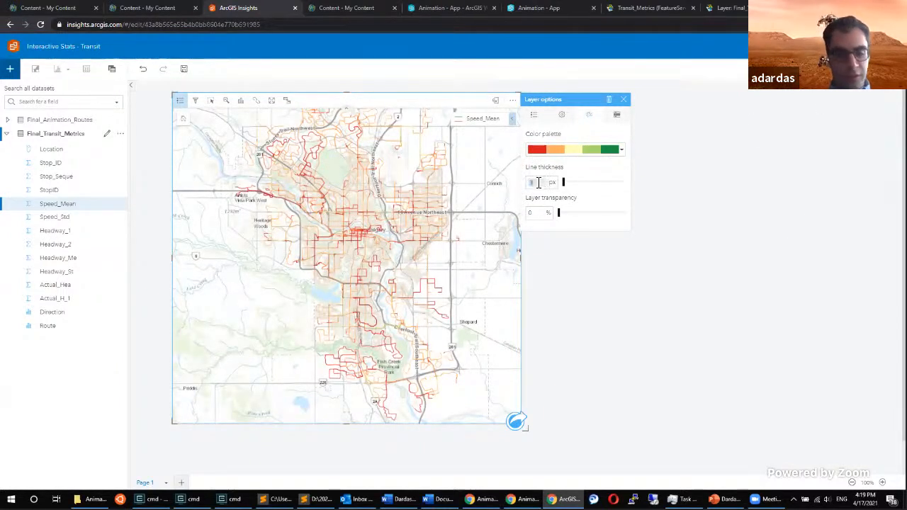
type("2")
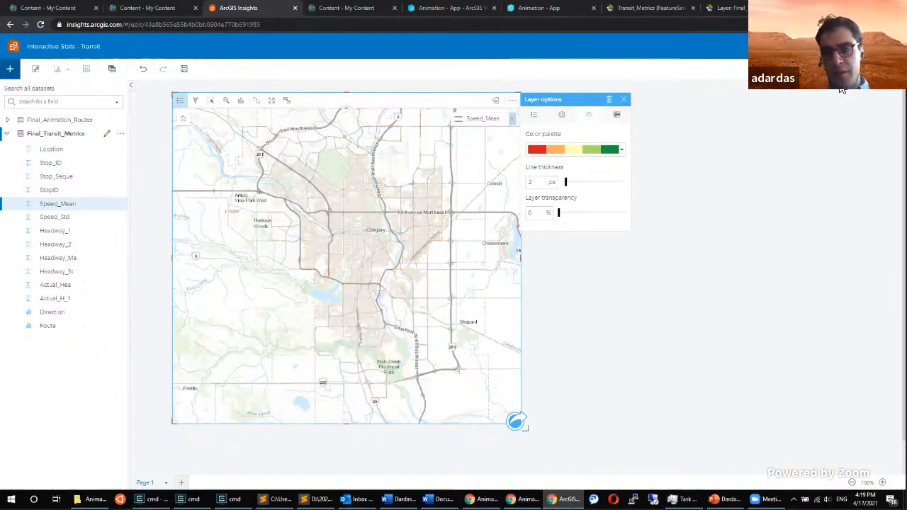
Change the basemap to Dark Gray Canvas and enlarge the map card toward the lower right of the page.
left_click(804, 69)
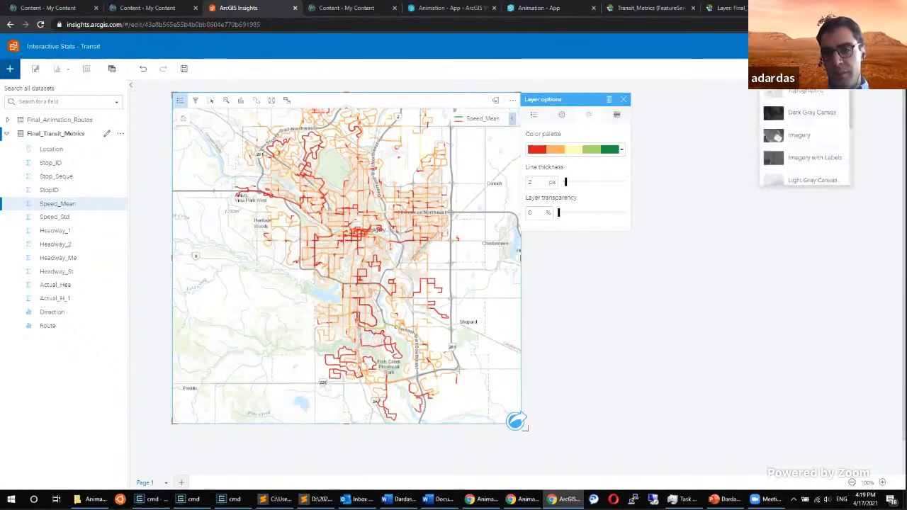
left_click(807, 113)
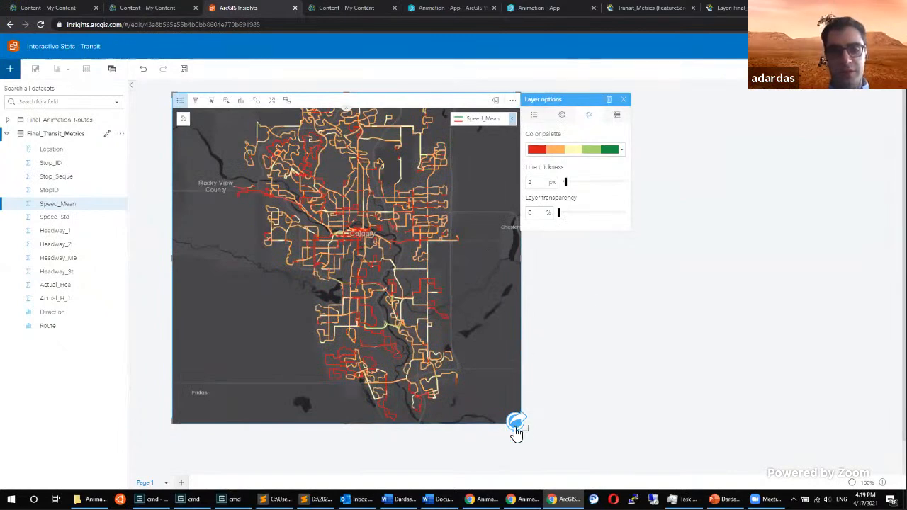
left_click_drag(521, 426, 627, 492)
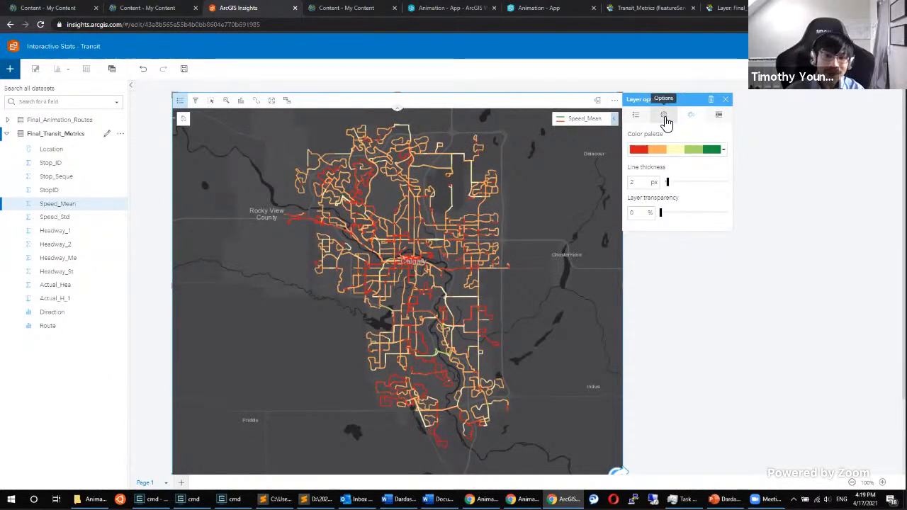
Review the layer's Speed_Mean classification, its color style and the available basemaps without changing them.
left_click(664, 120)
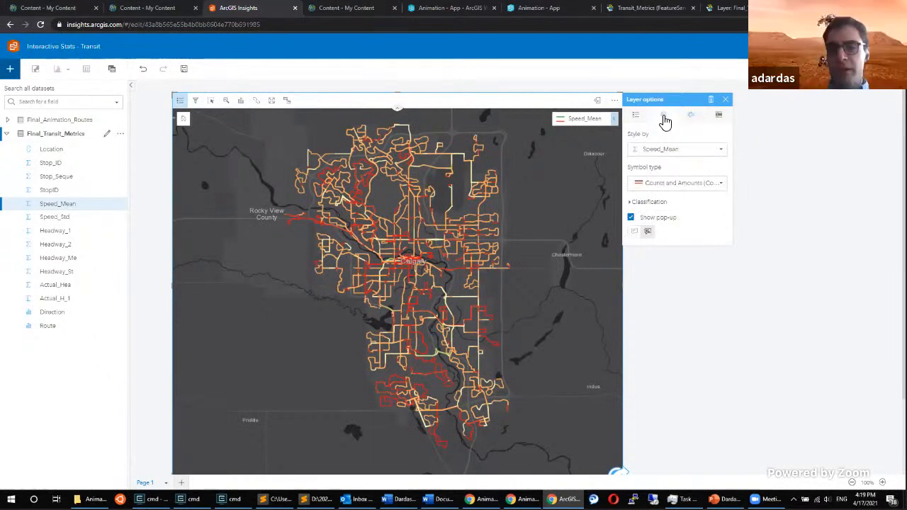
left_click(654, 202)
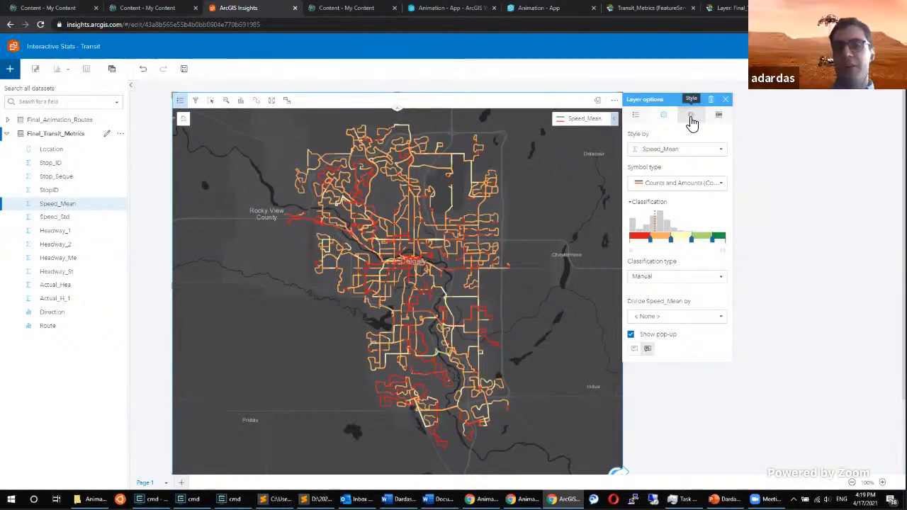
left_click(691, 117)
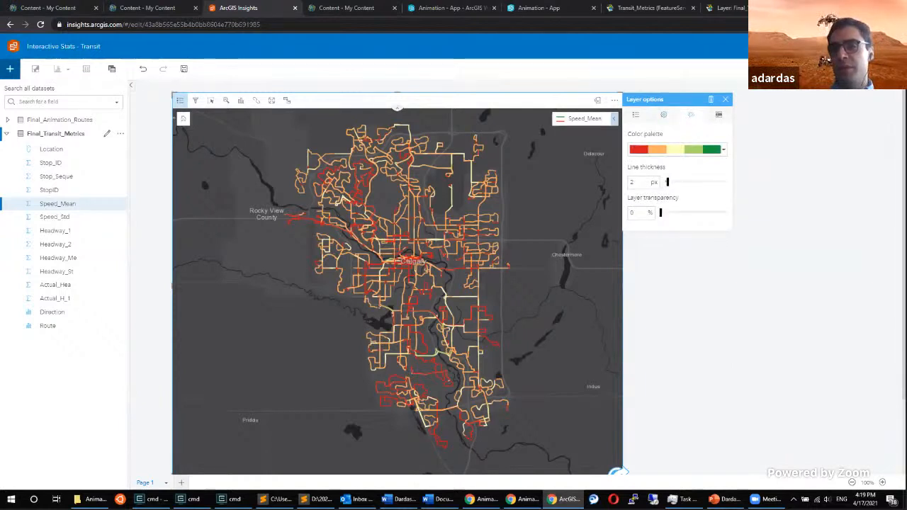
left_click(829, 71)
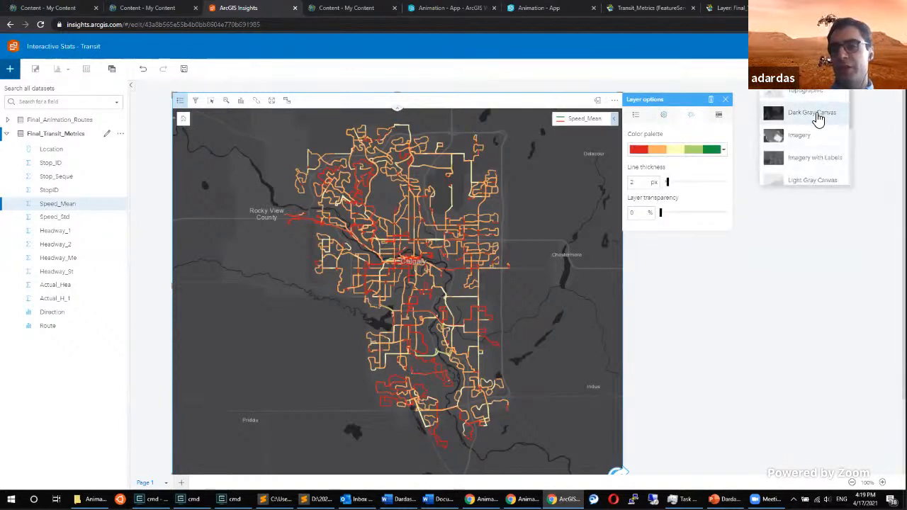
left_click(862, 128)
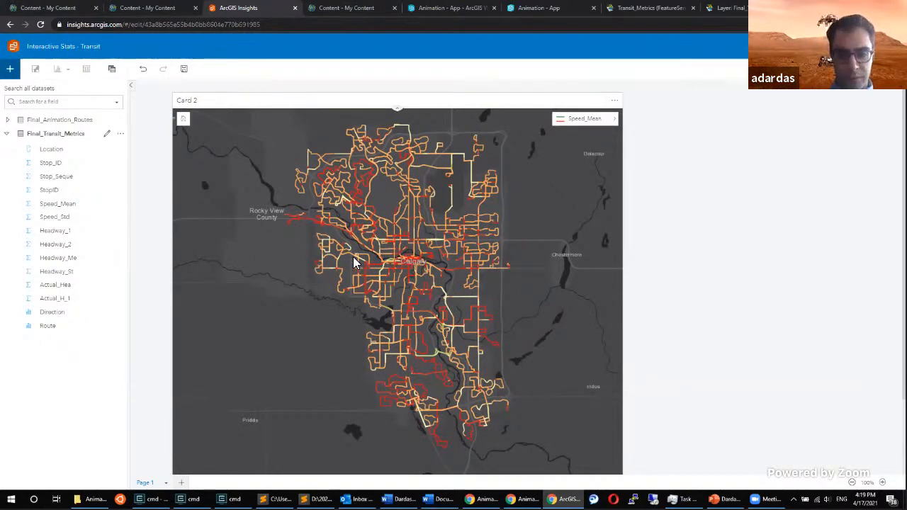
Inspect the pop-up of a red route segment just west of central Calgary, and clear the selection.
left_click(374, 263)
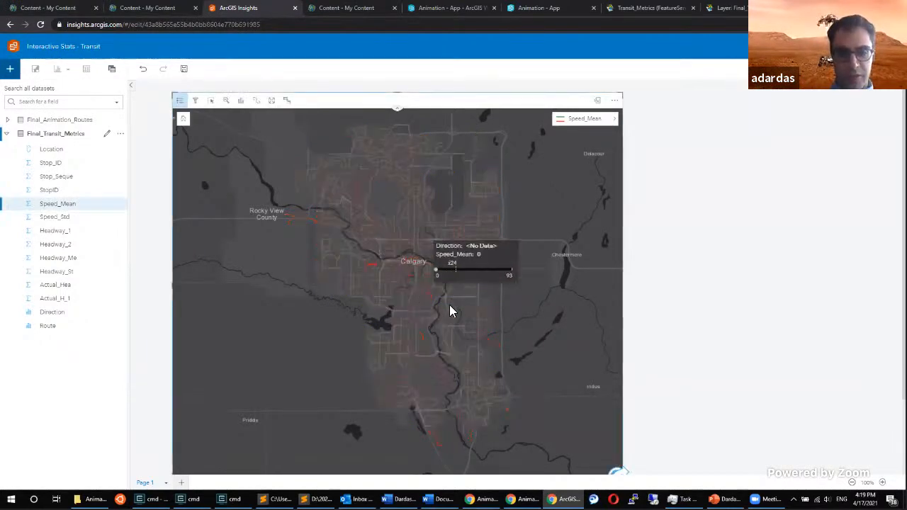
left_click(435, 323)
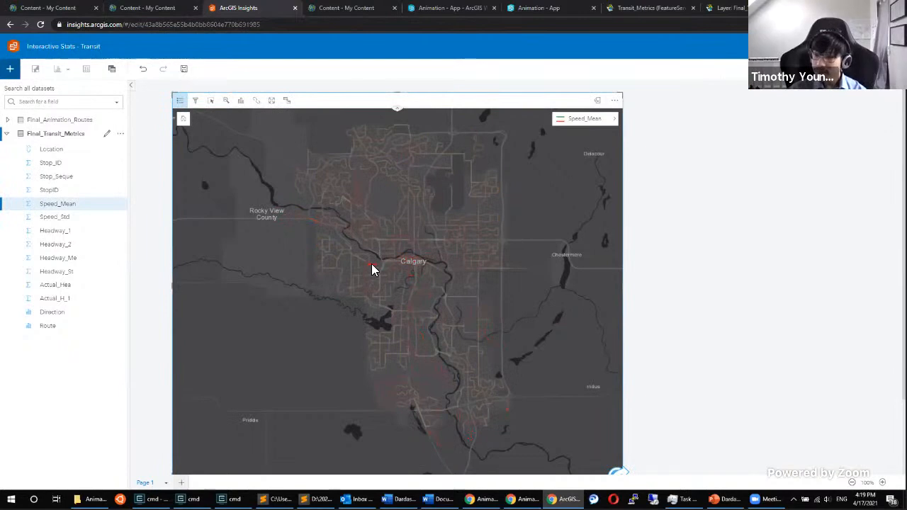
mouse_move(371, 264)
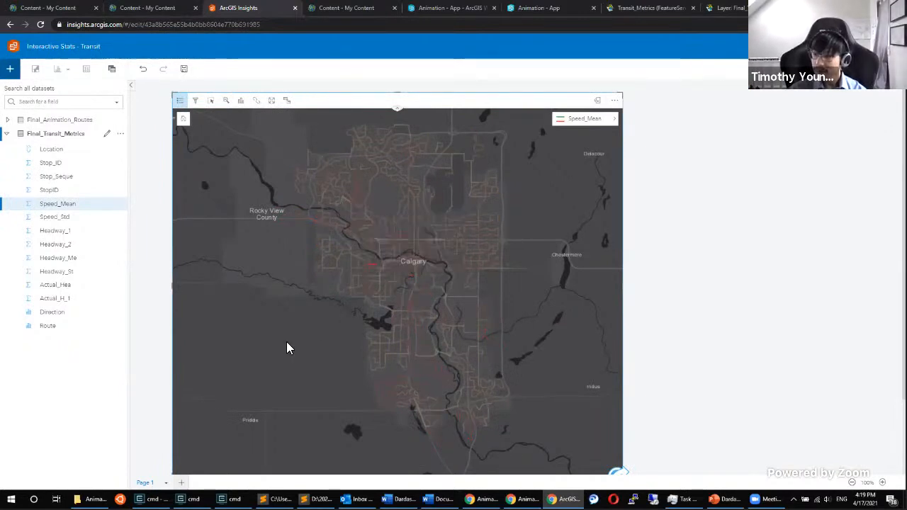
left_click(229, 264)
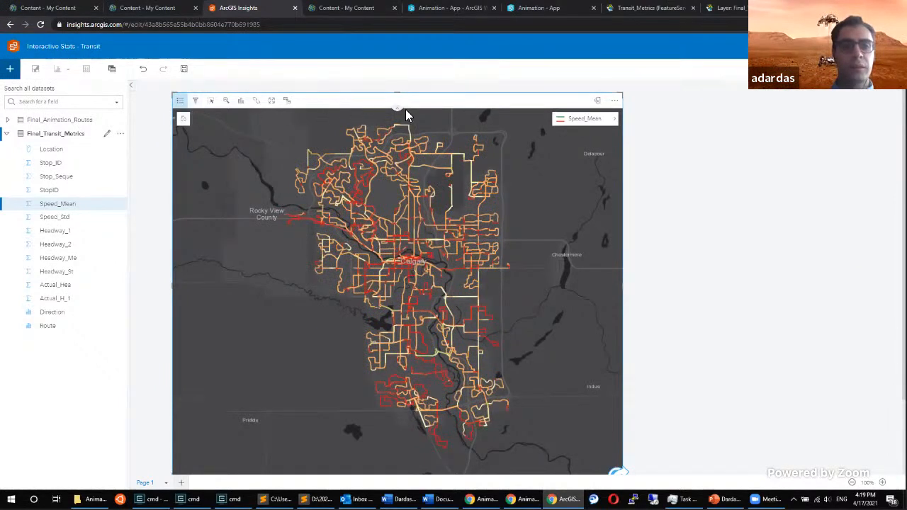
Rename the map card from its default title to "Avg. Speed".
left_click(702, 192)
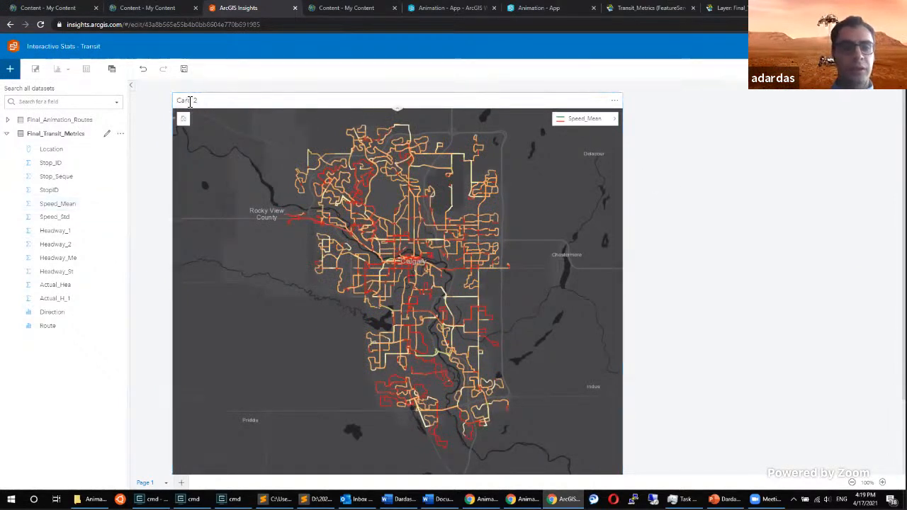
left_click(189, 100)
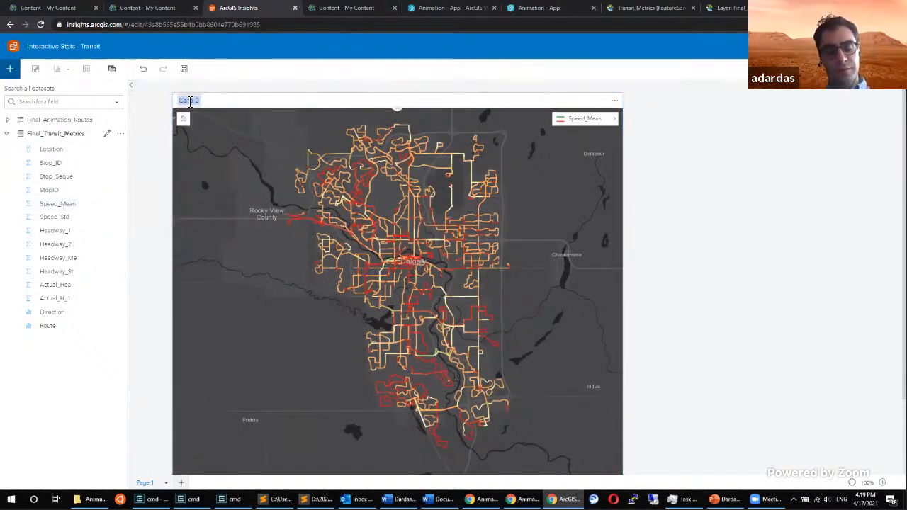
key("BackSpace")
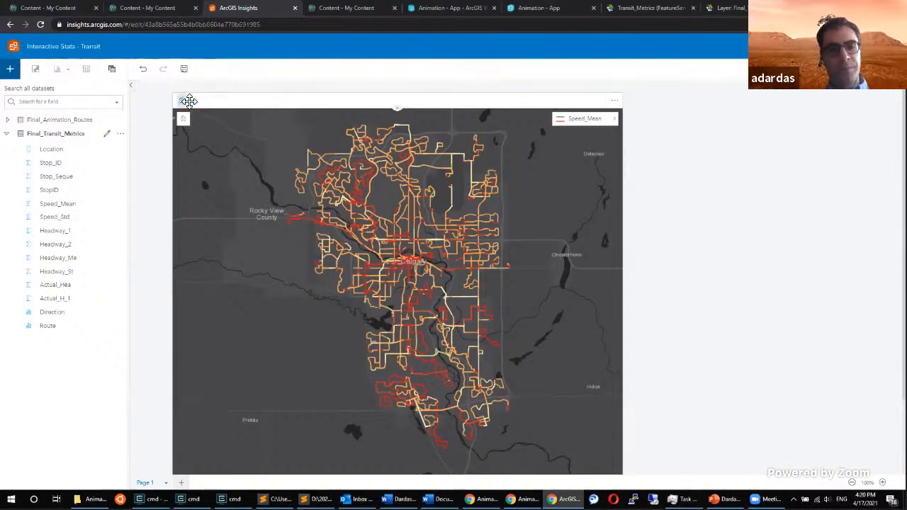
type("Spe")
key("BackSpace")
key("BackSpace")
key("BackSpace")
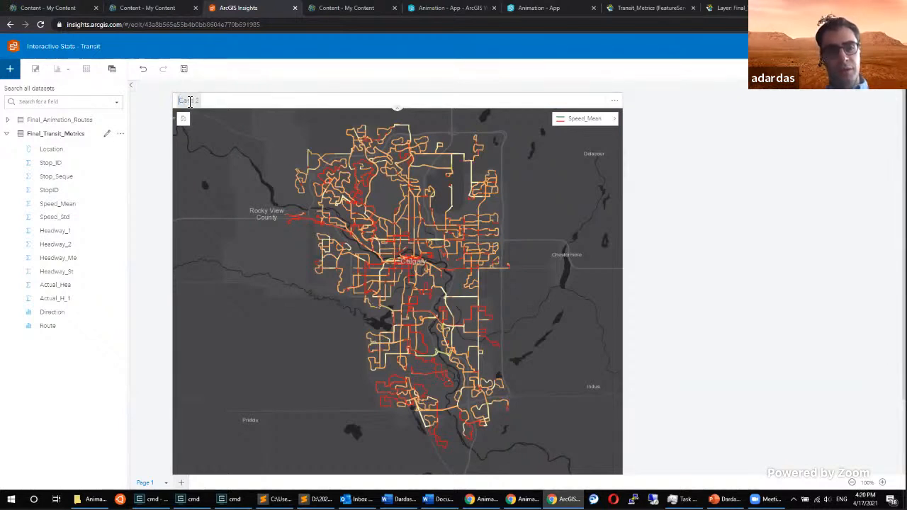
type("Avg")
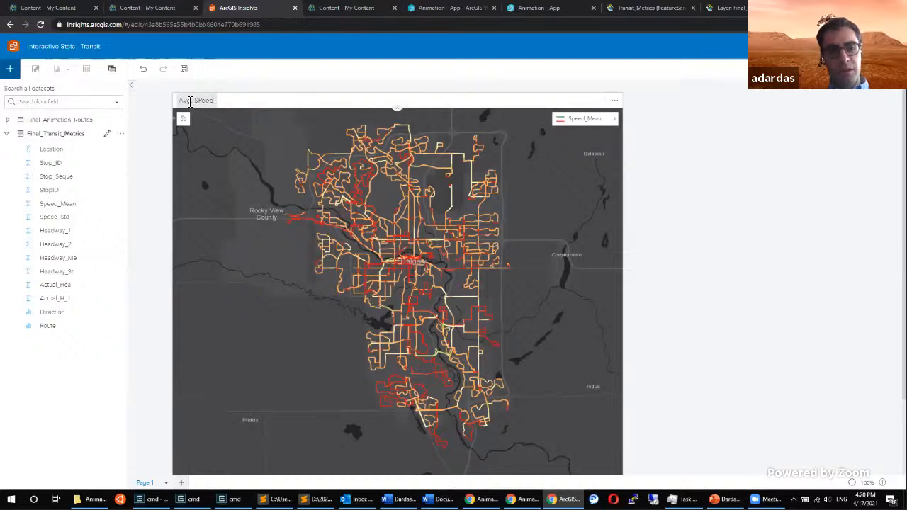
type(" Speed")
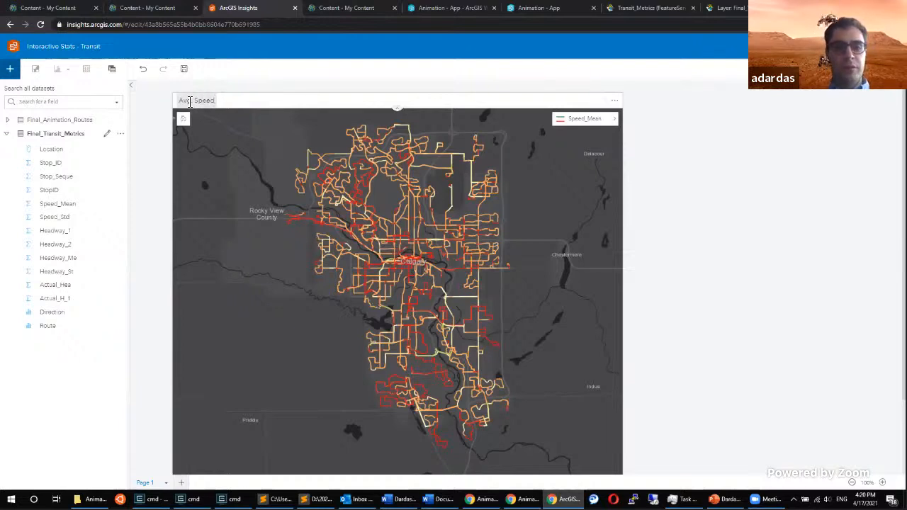
key("Return")
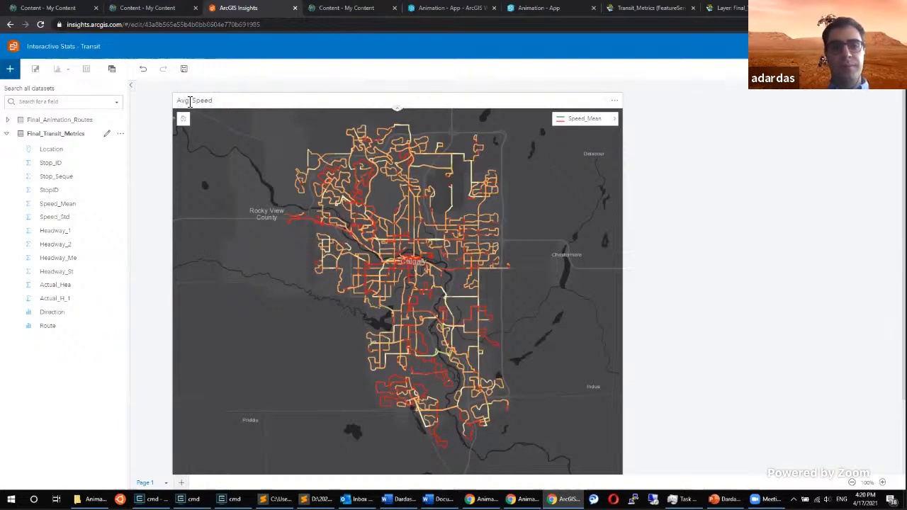
Flip the Avg. Speed card to examine its description, statistics and export data view, and return it to the map side.
left_click(610, 102)
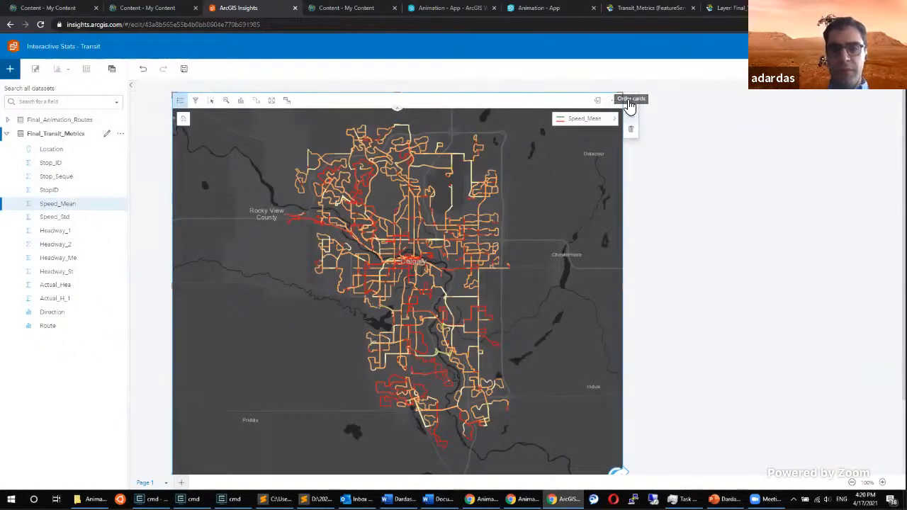
left_click(596, 100)
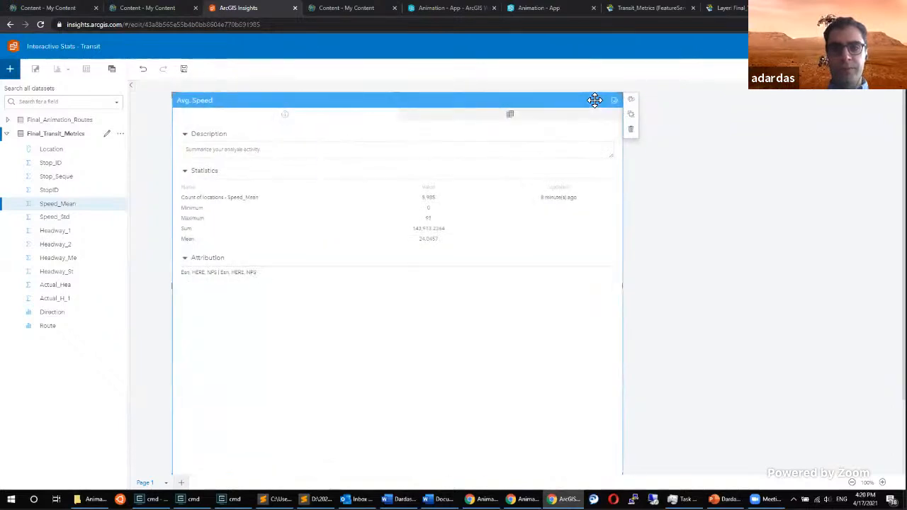
left_click(278, 151)
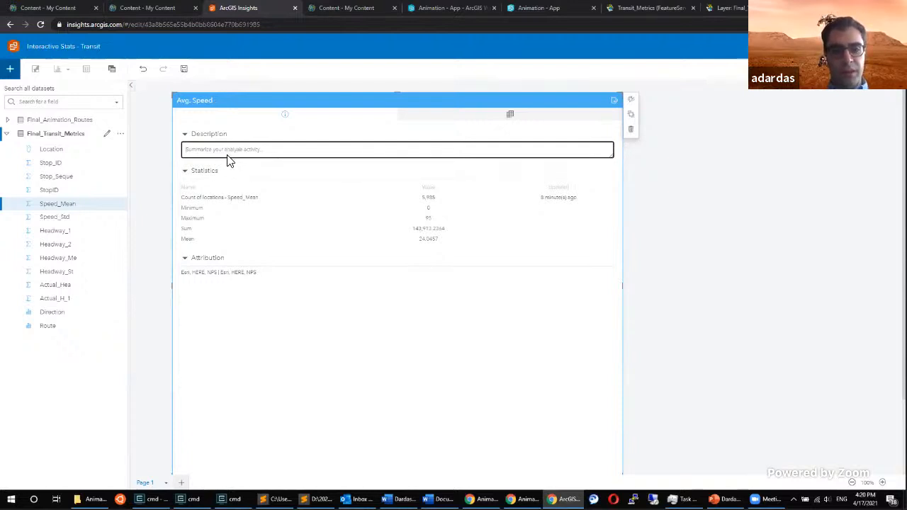
left_click(434, 244)
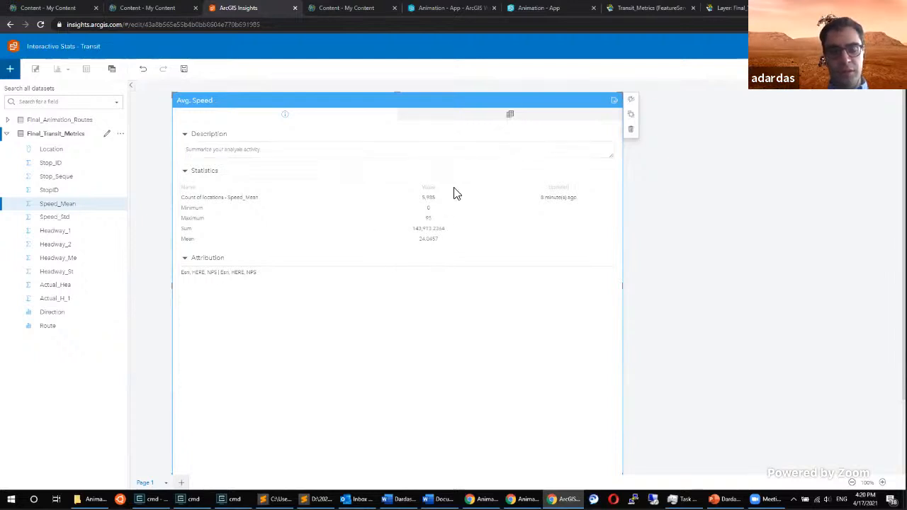
left_click(493, 117)
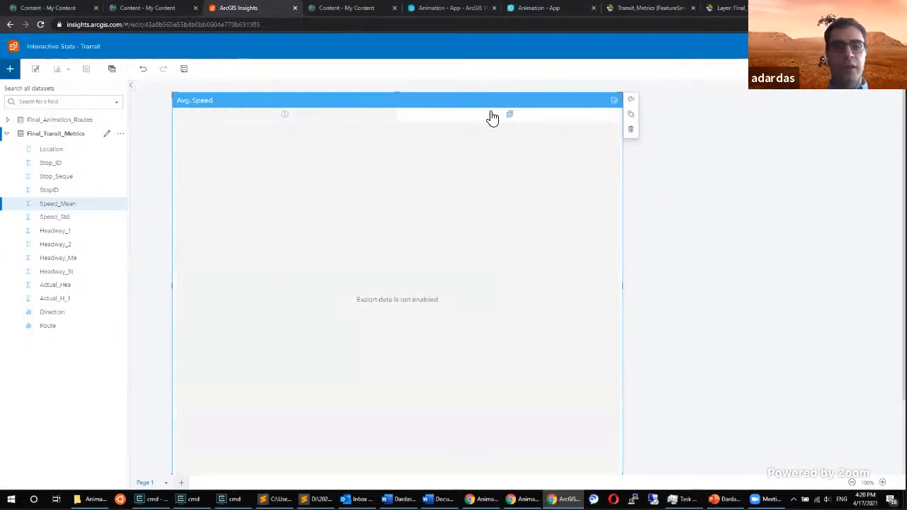
left_click(284, 114)
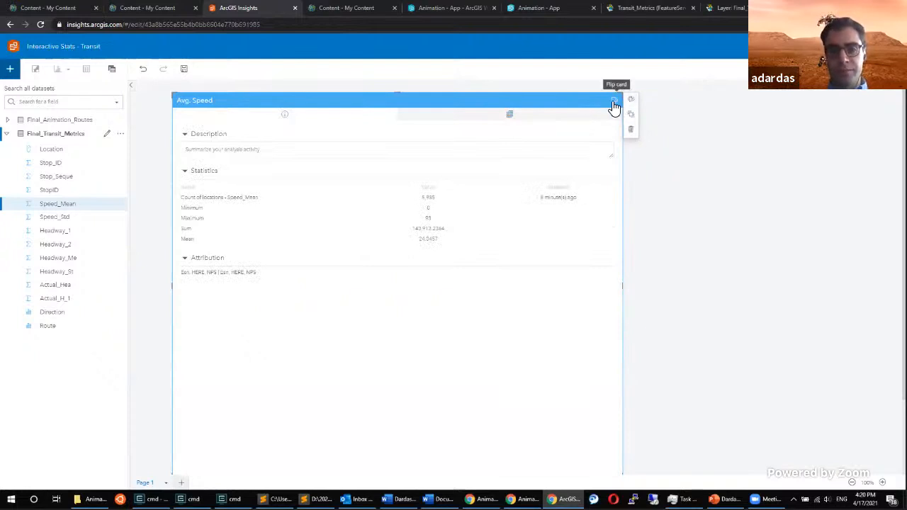
left_click(613, 104)
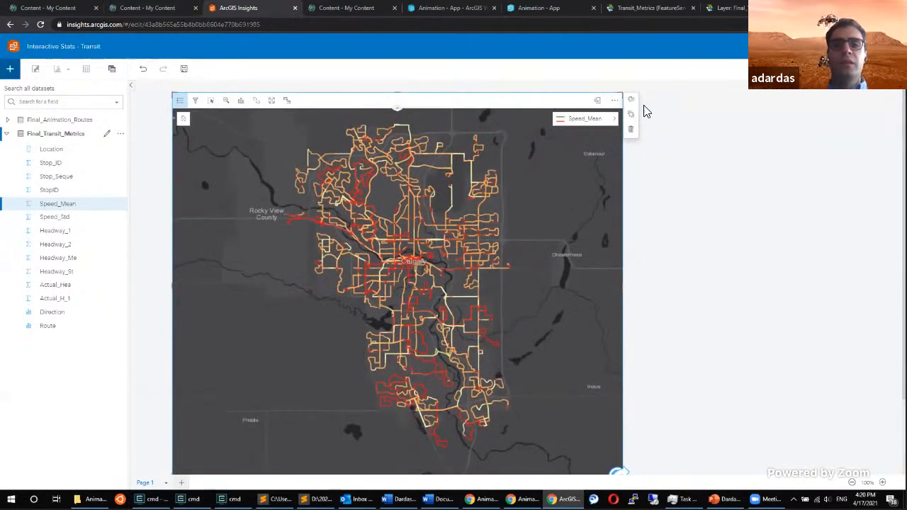
Move the Avg. Speed map card slightly left toward the page edge and enlarge the map view around central Calgary.
left_click_drag(332, 106, 315, 104)
scroll(663, 145, "down", 2)
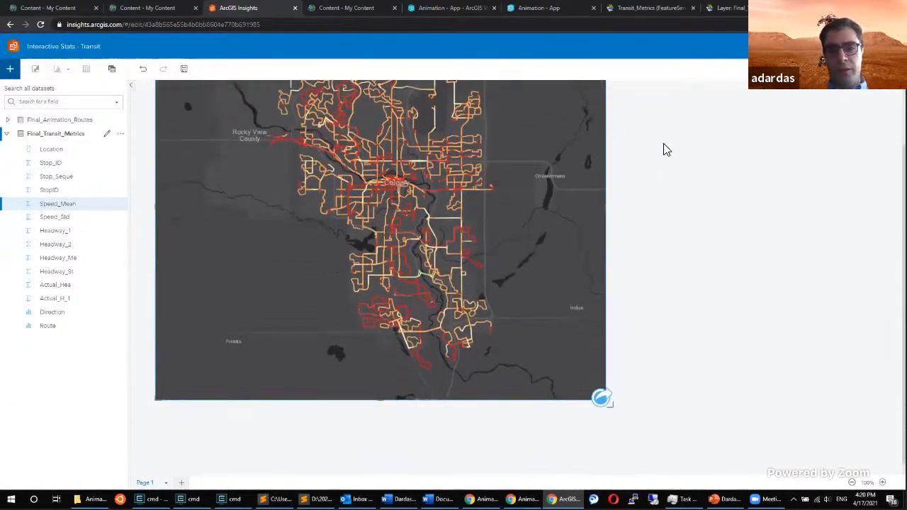
scroll(398, 192, "up", 2)
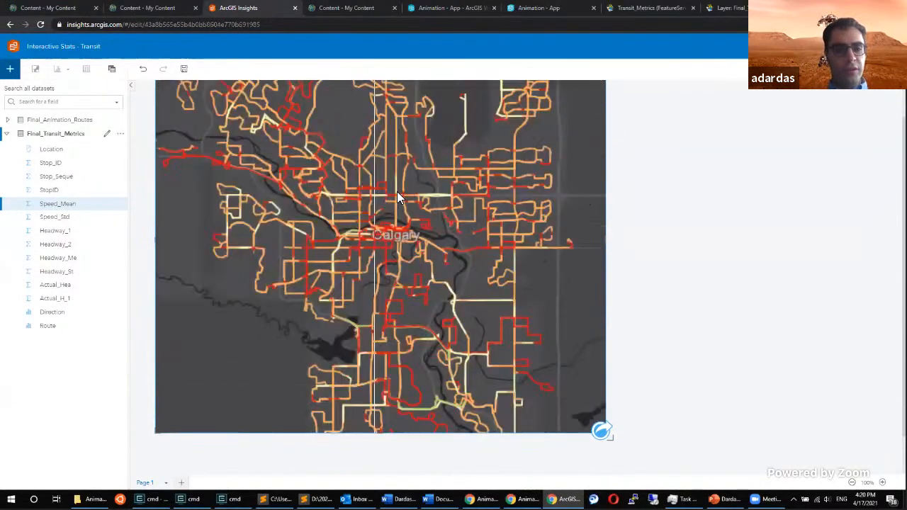
Filter the Speed_Mean field of Final_Transit_Metrics to a maximum of 90 and apply the filter.
scroll(397, 192, "down", 2)
left_click_drag(263, 179, 245, 213)
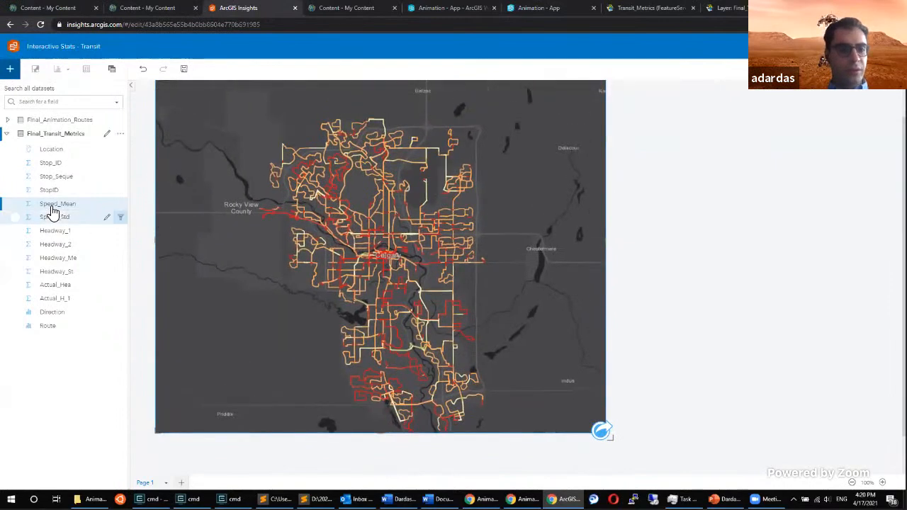
mouse_move(81, 206)
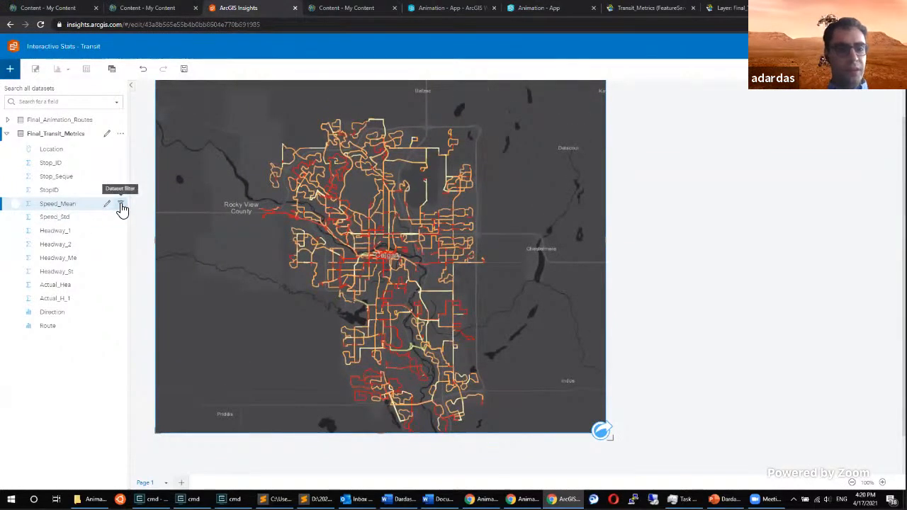
left_click(121, 204)
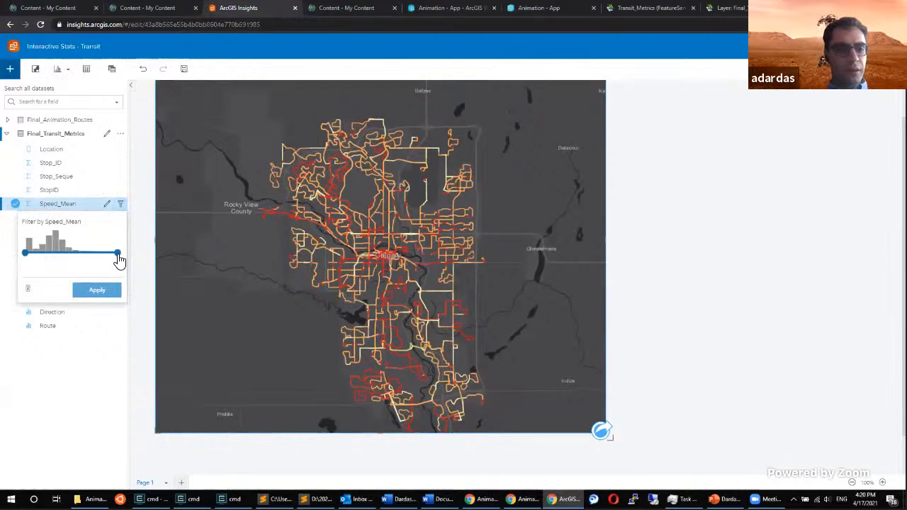
left_click_drag(119, 260, 117, 261)
left_click(118, 267)
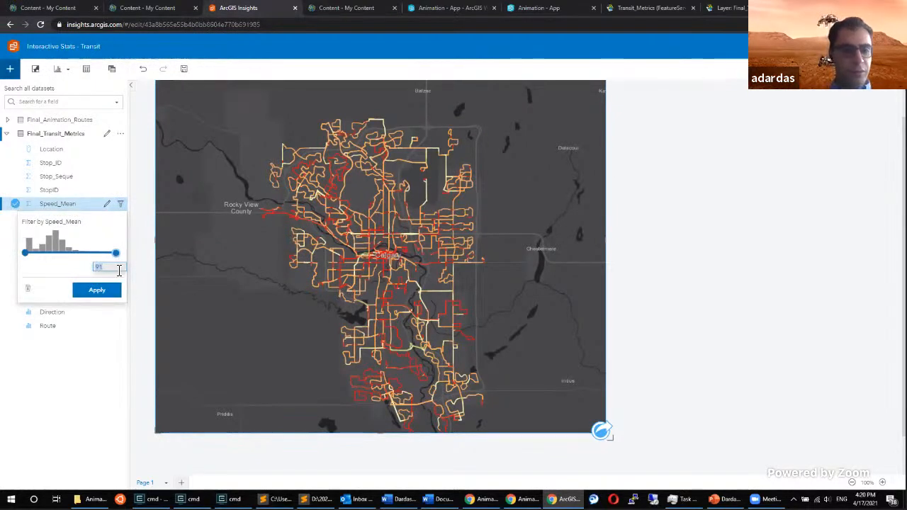
type("90")
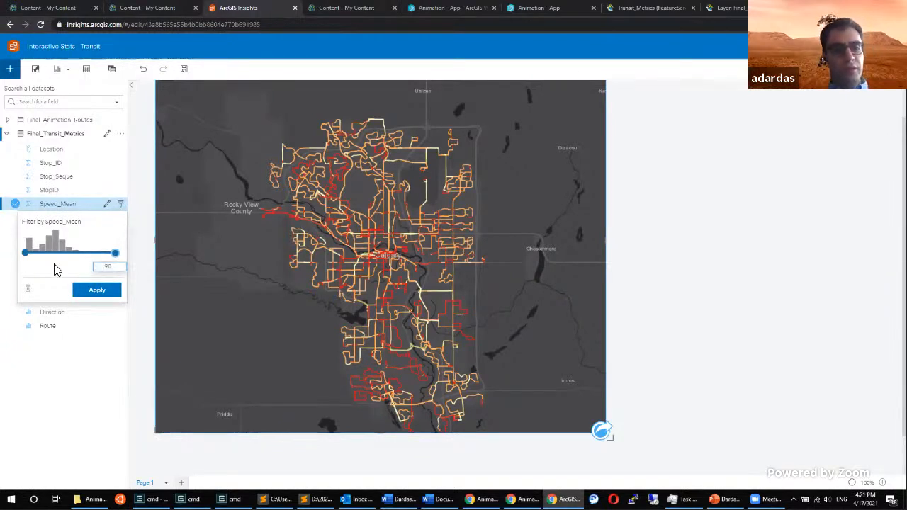
left_click(95, 292)
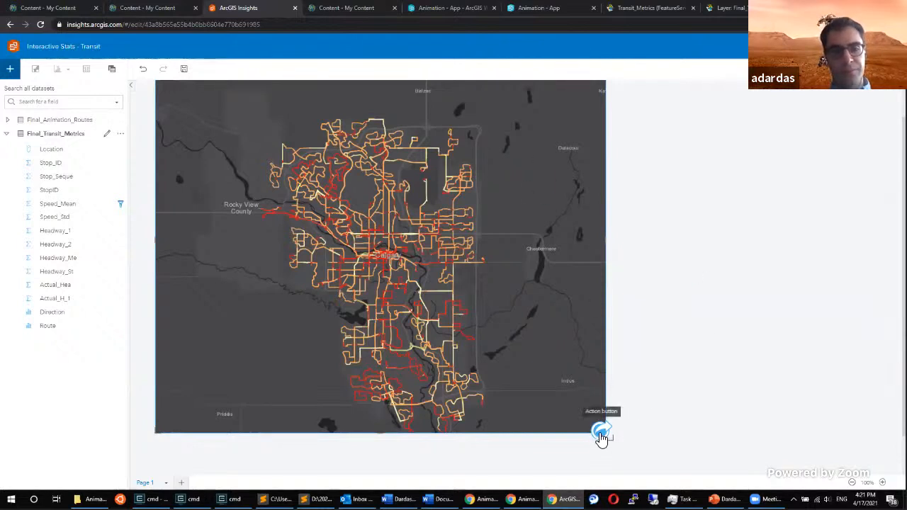
Run the View Histogram analysis on the Final_Transit_Metrics layer using Speed_Mean as the number field.
left_click(601, 432)
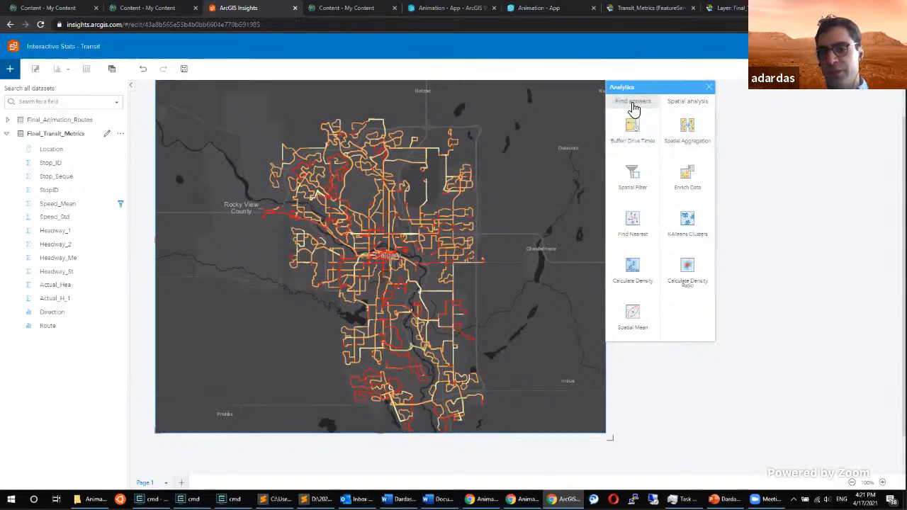
left_click(633, 104)
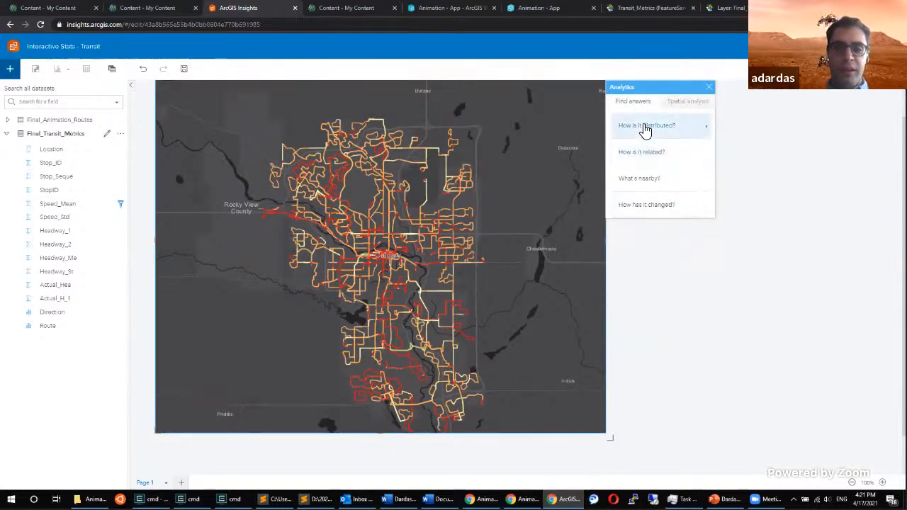
left_click(646, 128)
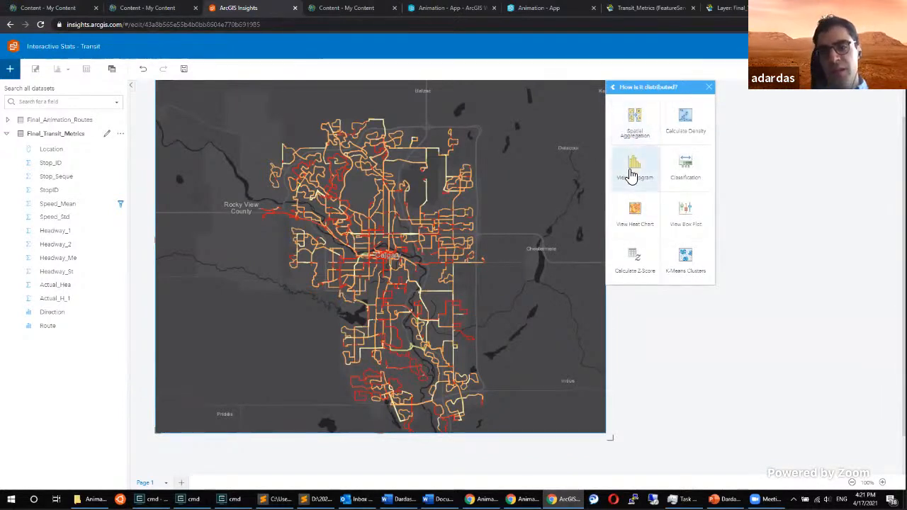
left_click(631, 175)
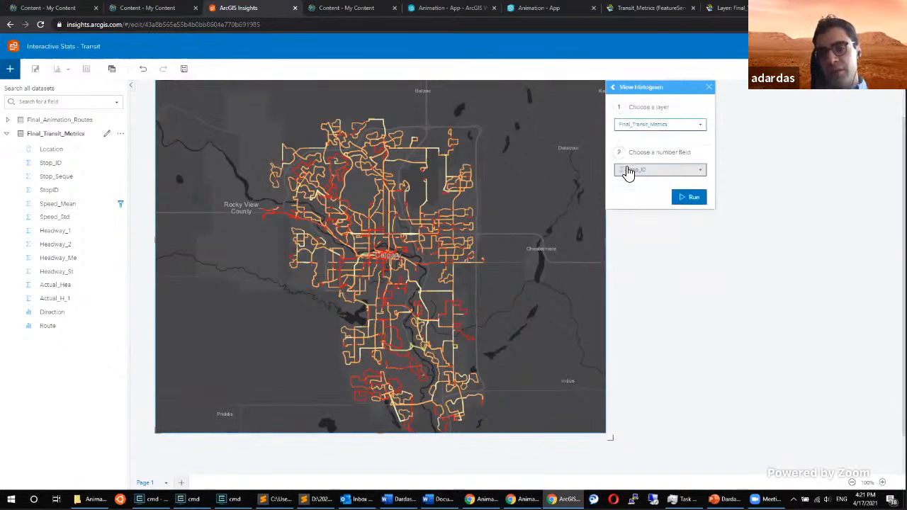
left_click(660, 170)
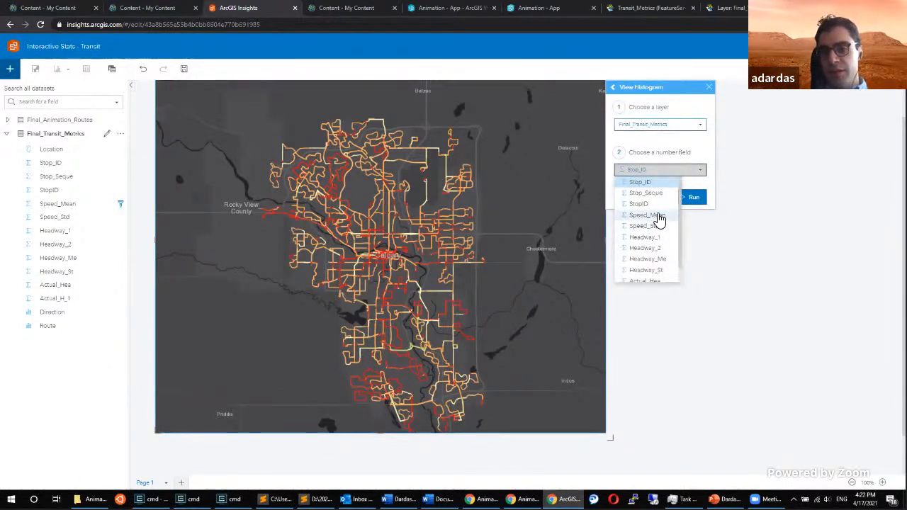
left_click(659, 217)
left_click(689, 204)
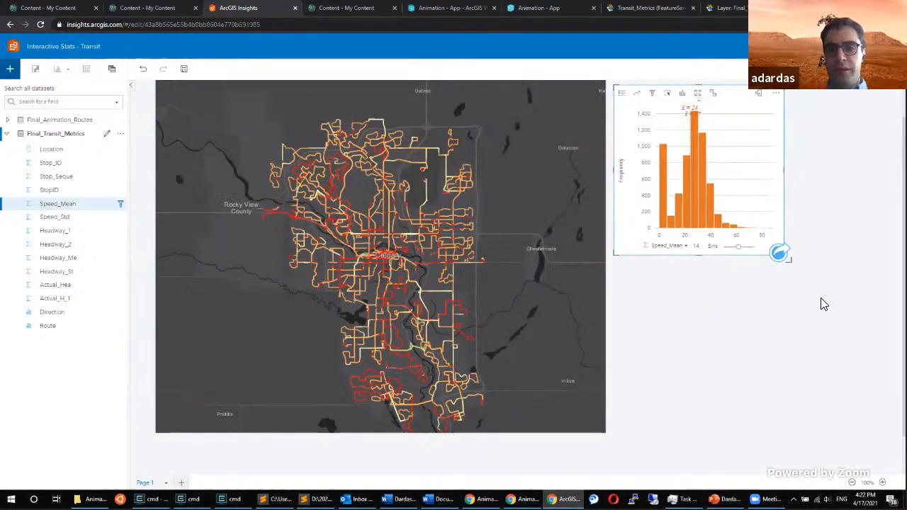
Enlarge the histogram card to about the map's height and set its number of bins to 16.
left_click_drag(792, 262, 902, 433)
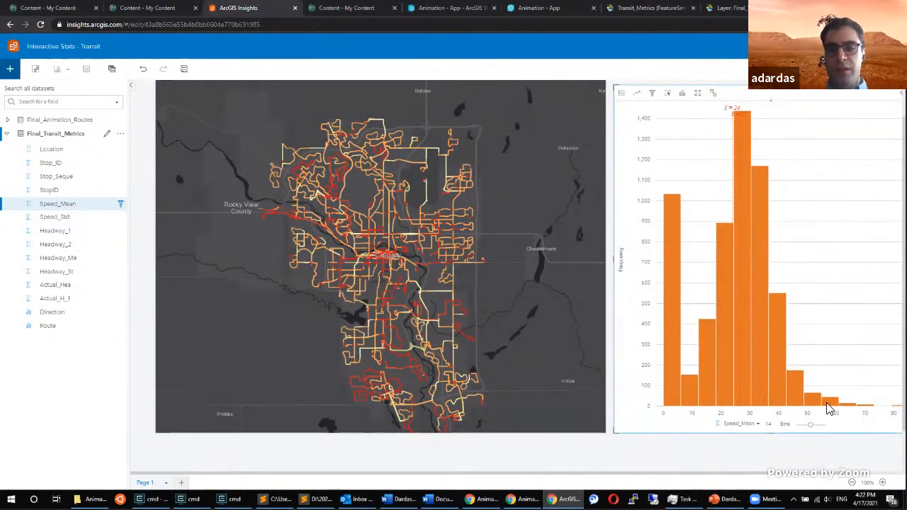
left_click_drag(798, 430, 810, 429)
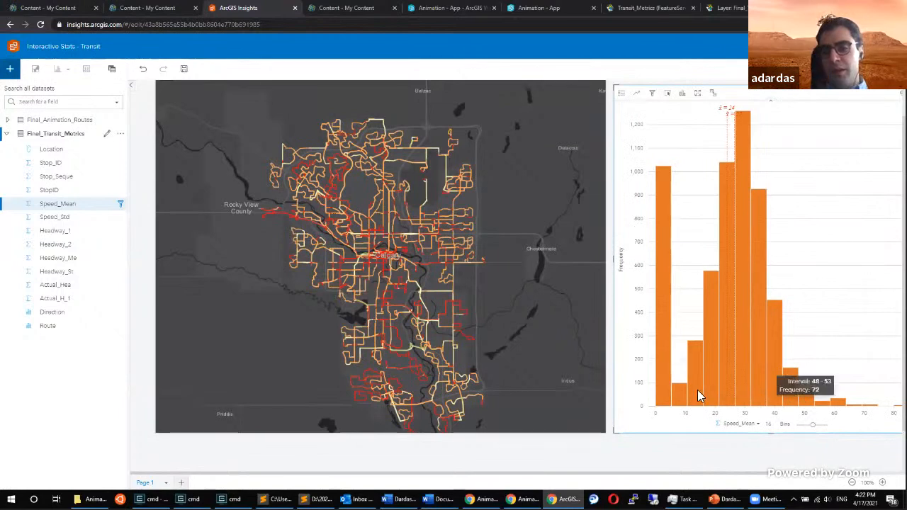
Select the histogram bars near 35, near 60 and at 0–5 in turn to examine the matching routes on the map, and clear the selection.
left_click(764, 320)
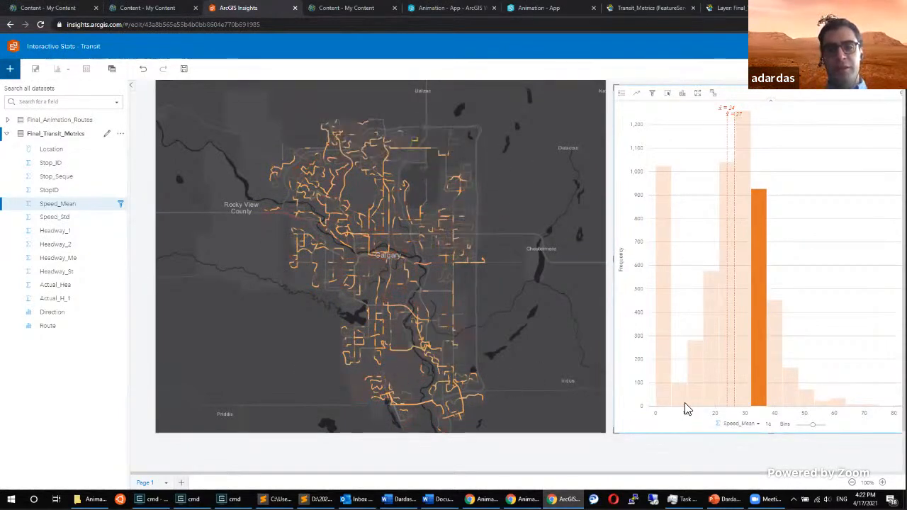
left_click(763, 301)
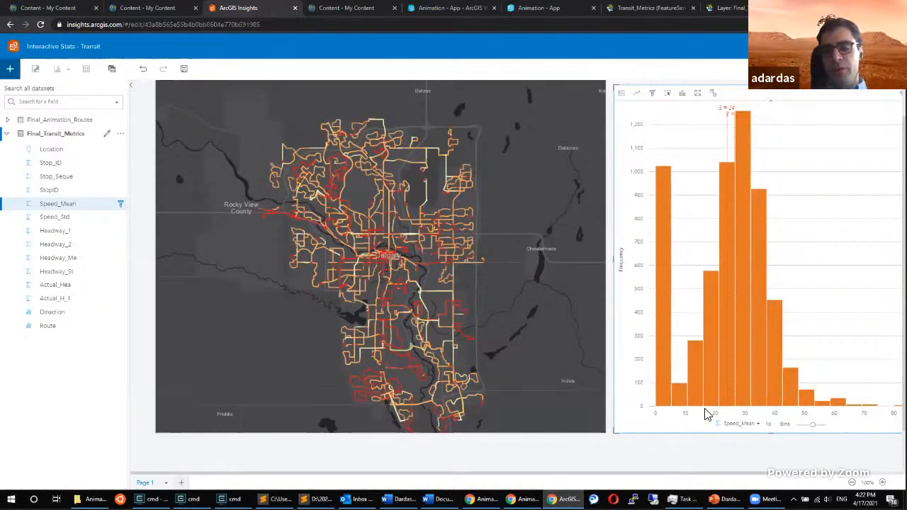
left_click(839, 405)
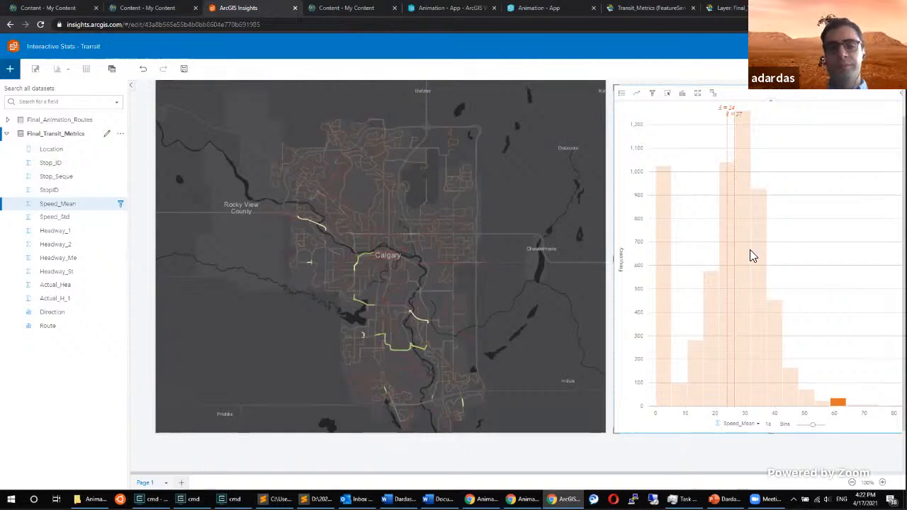
mouse_move(664, 233)
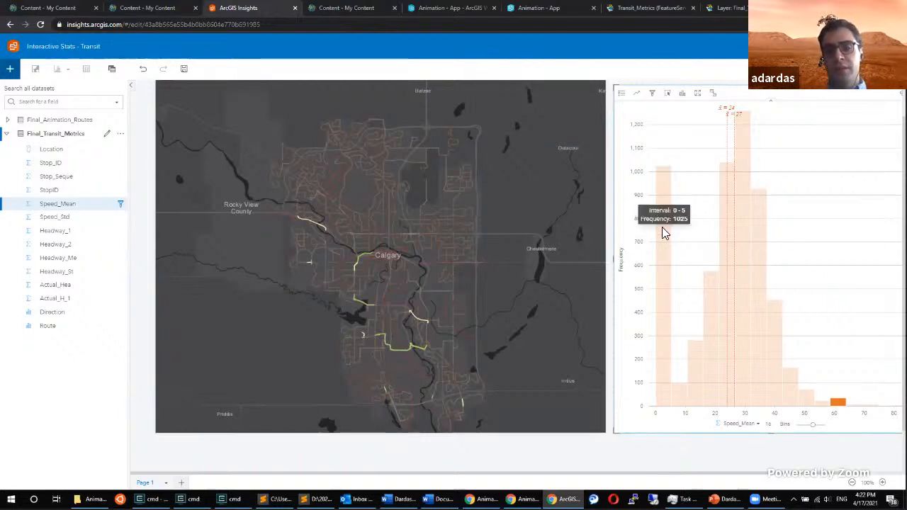
left_click(665, 233)
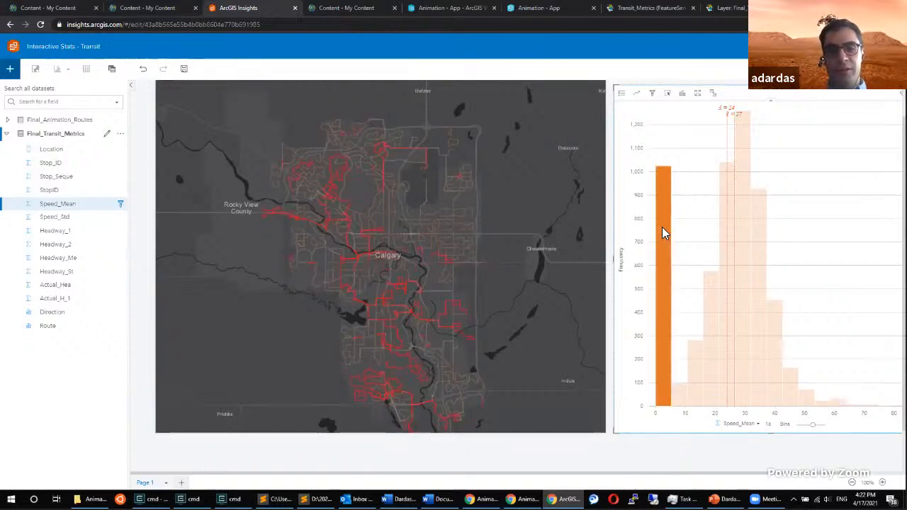
mouse_move(454, 332)
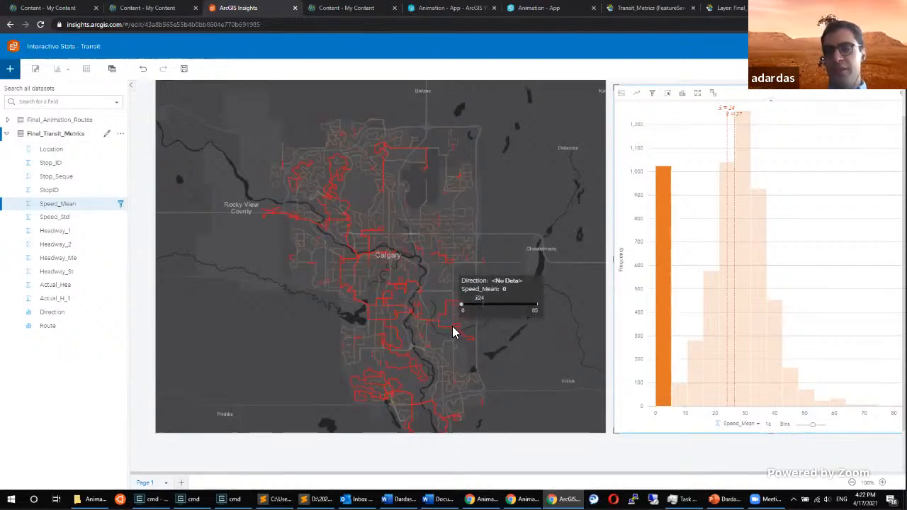
left_click(796, 277)
Align the histogram card with the map and create a scatter plot of Speed_Mean against Actual_Hea below the map.
mouse_move(769, 92)
left_mouse_down()
mouse_move(757, 87)
mouse_move(766, 91)
left_mouse_up()
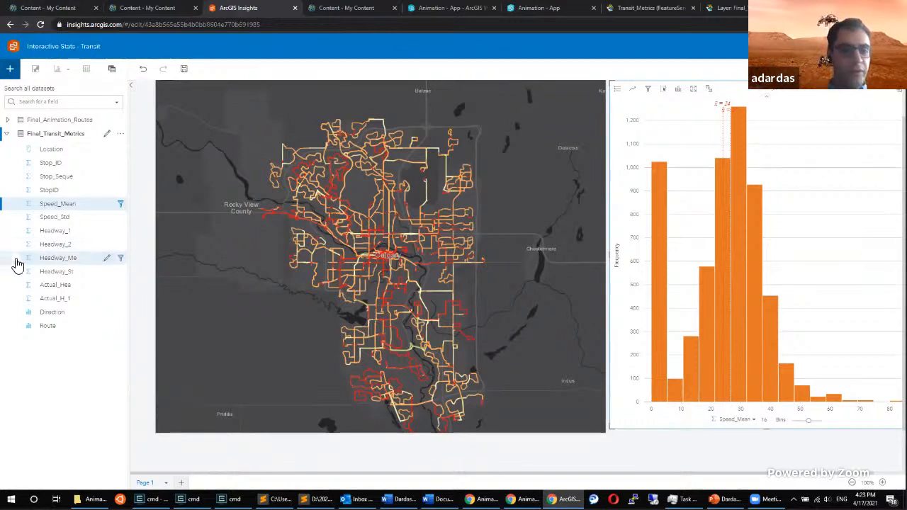
left_click(15, 203)
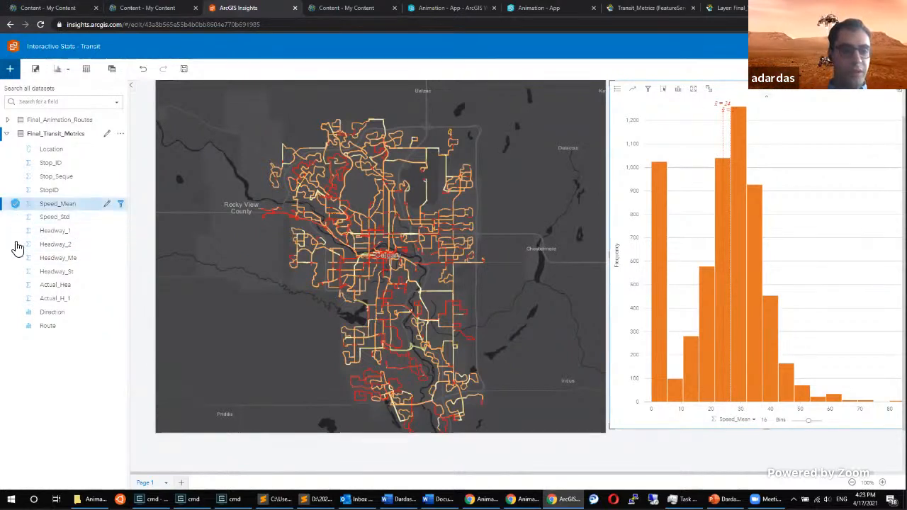
left_click(14, 285)
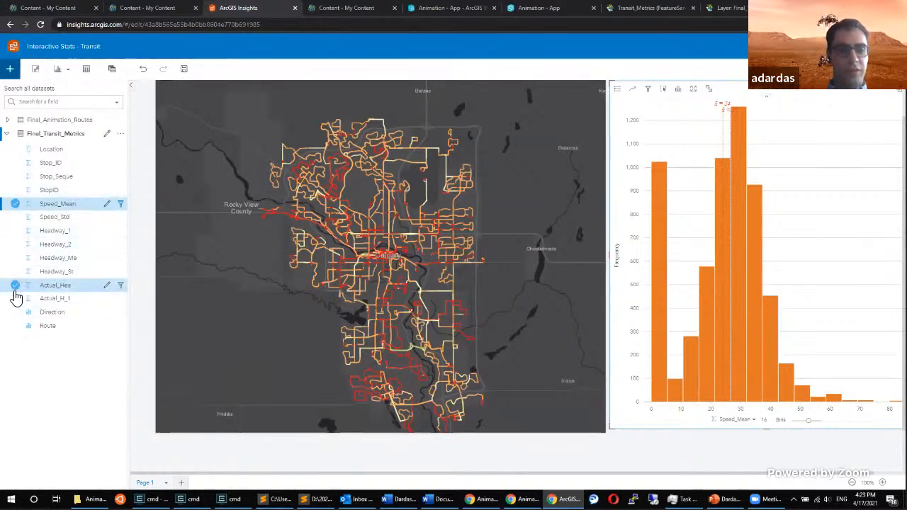
left_click_drag(100, 212, 578, 386)
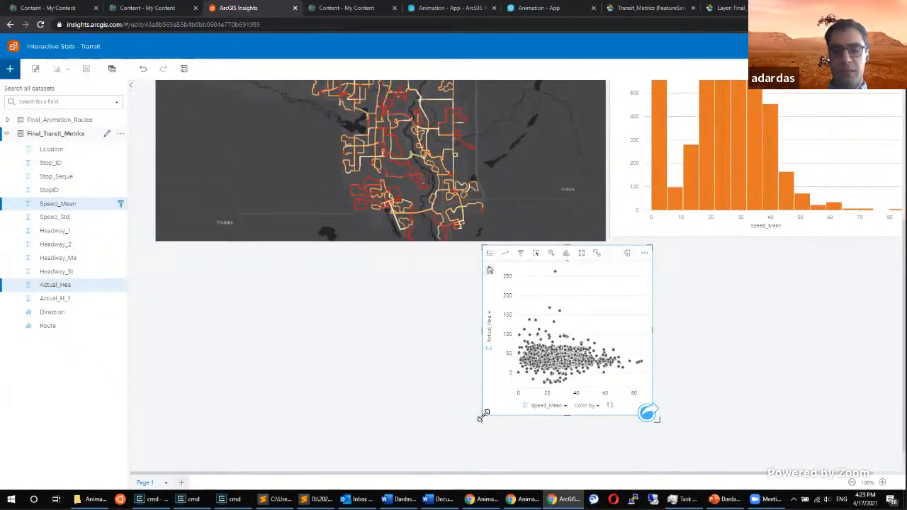
Enlarge the scatter plot card and move it beneath the gap between the map and the histogram.
left_click_drag(481, 416, 360, 471)
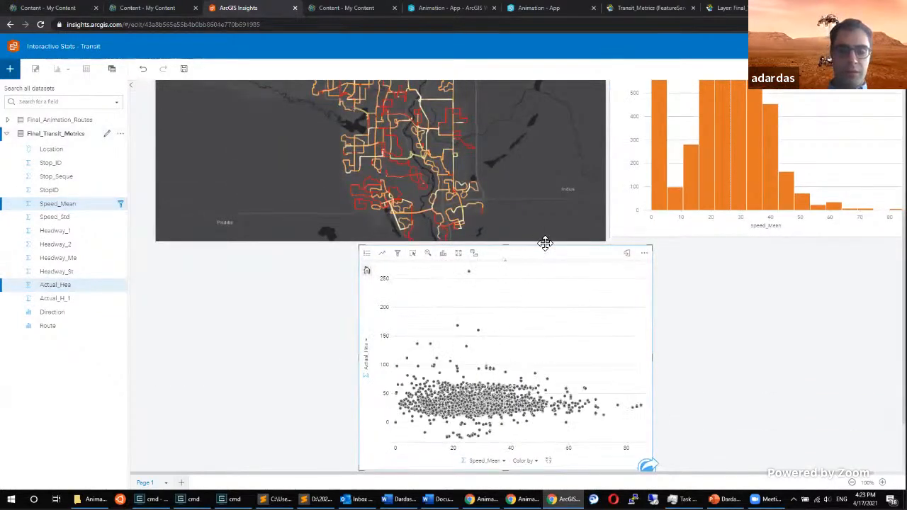
left_click_drag(543, 253, 567, 313)
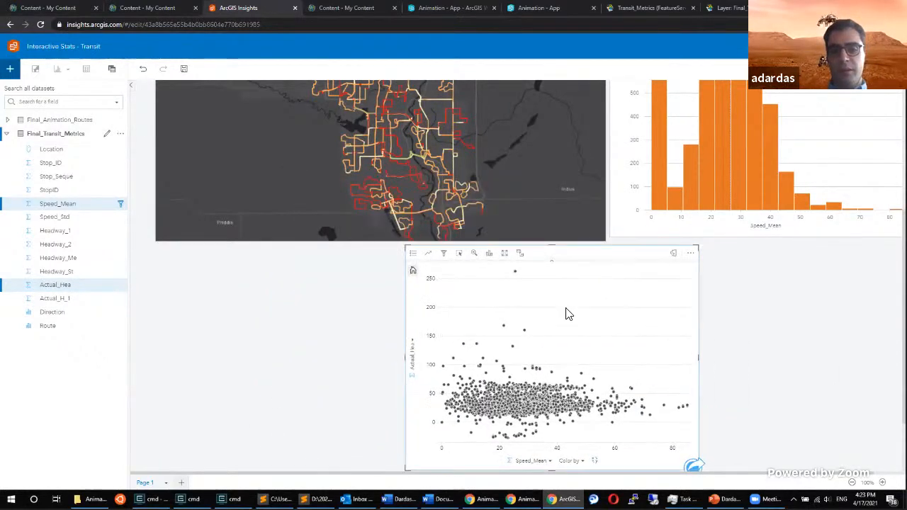
Select individual scatter plot points and examine the corresponding segment on the map and bar in the histogram.
left_click(520, 404)
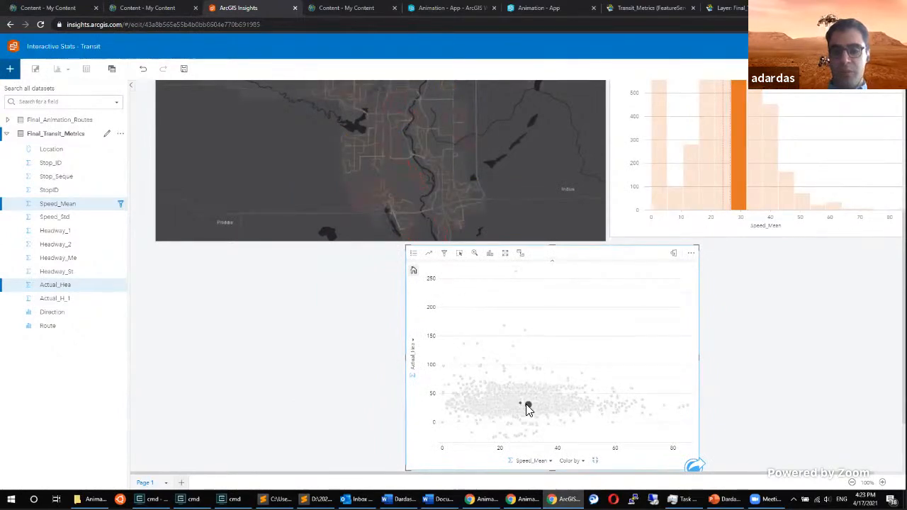
mouse_move(522, 407)
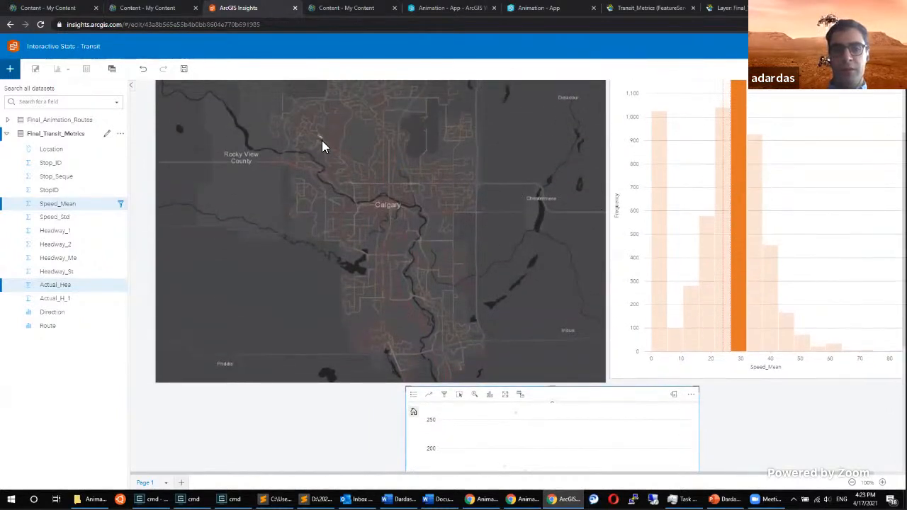
mouse_move(319, 142)
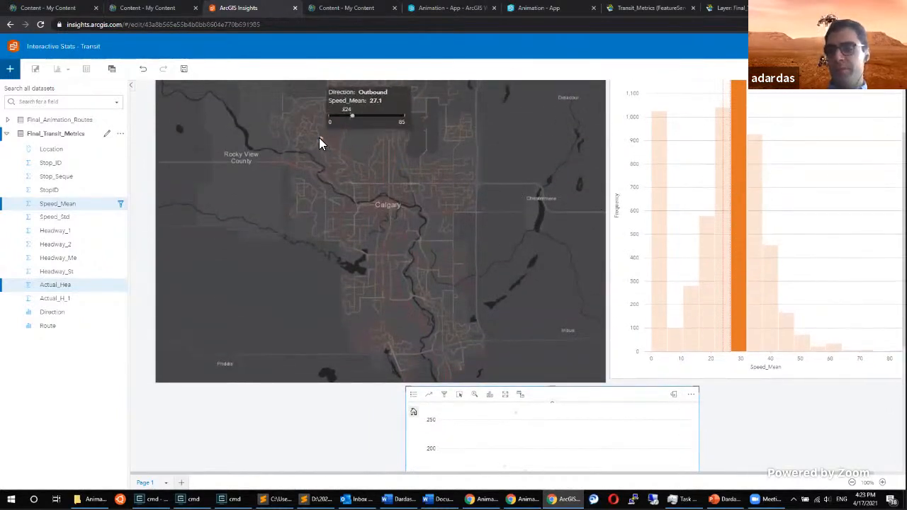
scroll(319, 139, "down", 4)
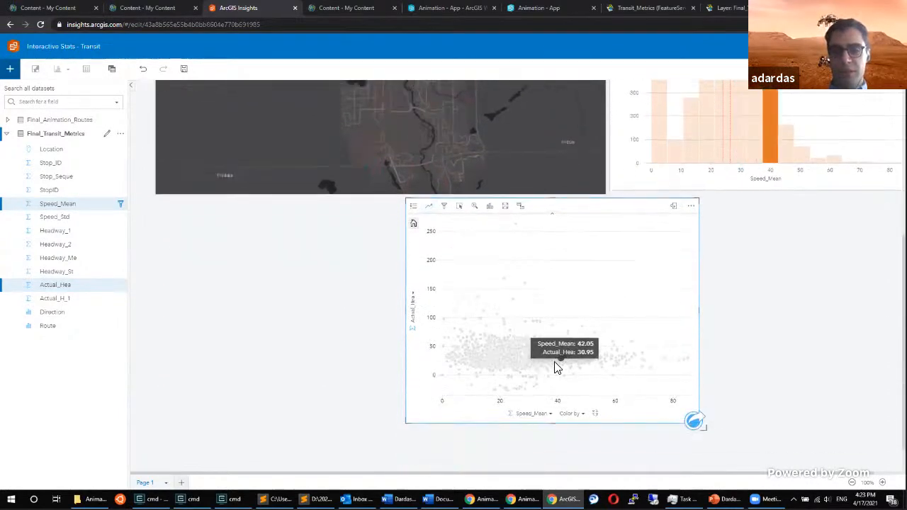
Select the tallest Speed_Mean histogram bar and examine its matching routes on the map and points in the scatter plot.
left_click(736, 122)
scroll(837, 349, "up", 2)
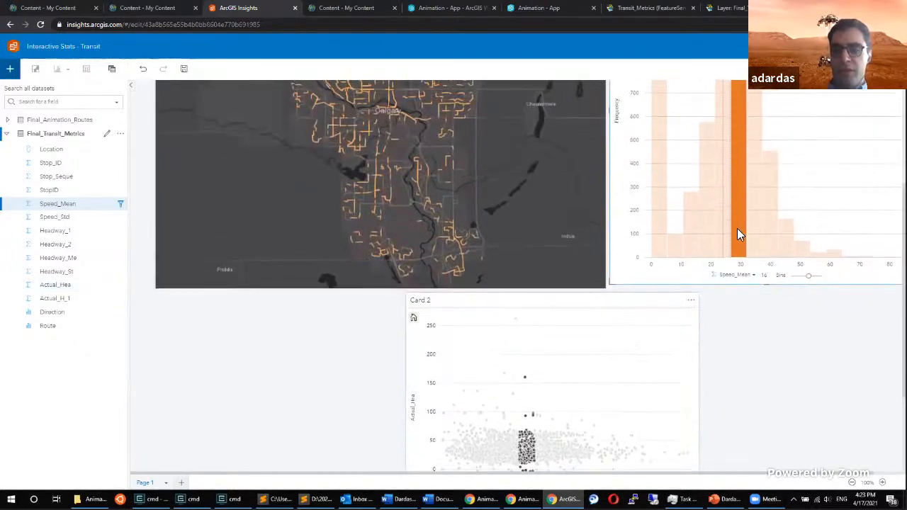
scroll(739, 231, "down", 2)
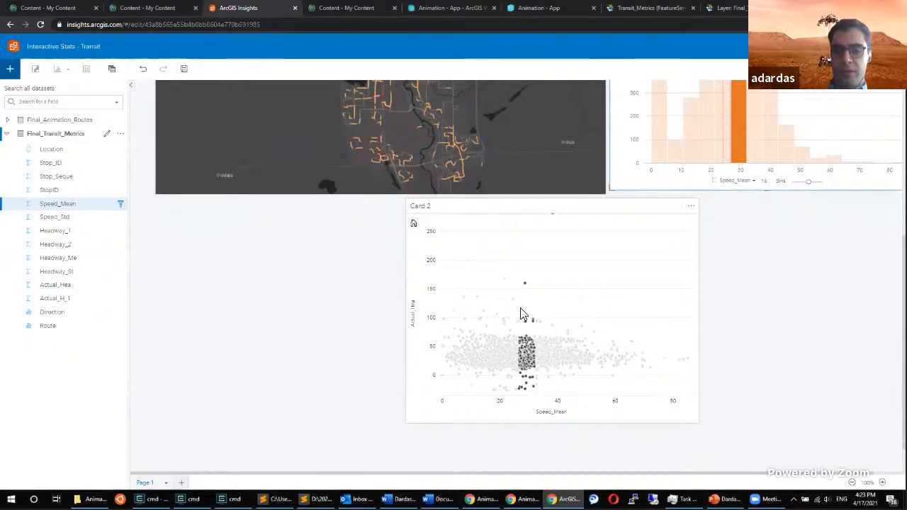
scroll(602, 275, "up", 2)
scroll(439, 208, "up", 4)
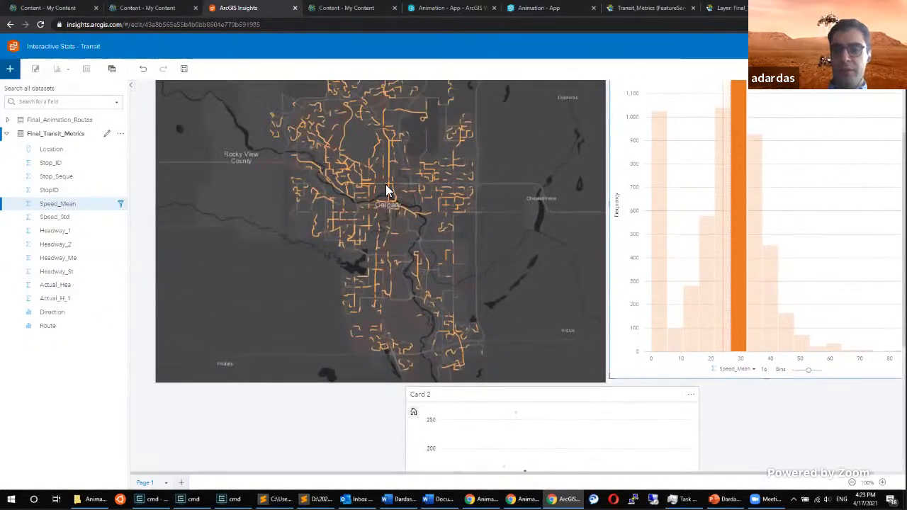
scroll(460, 198, "down", 7)
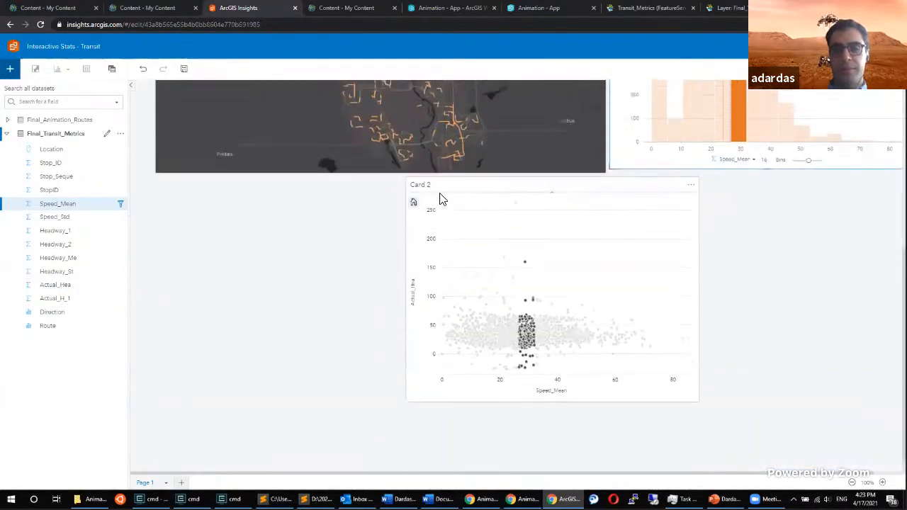
Title the scatter plot card "Avg. Speed Mean vs. Avg. Actual Headway" and move it directly under the map, aligned with its left edge.
scroll(442, 196, "up", 2)
left_click(432, 260)
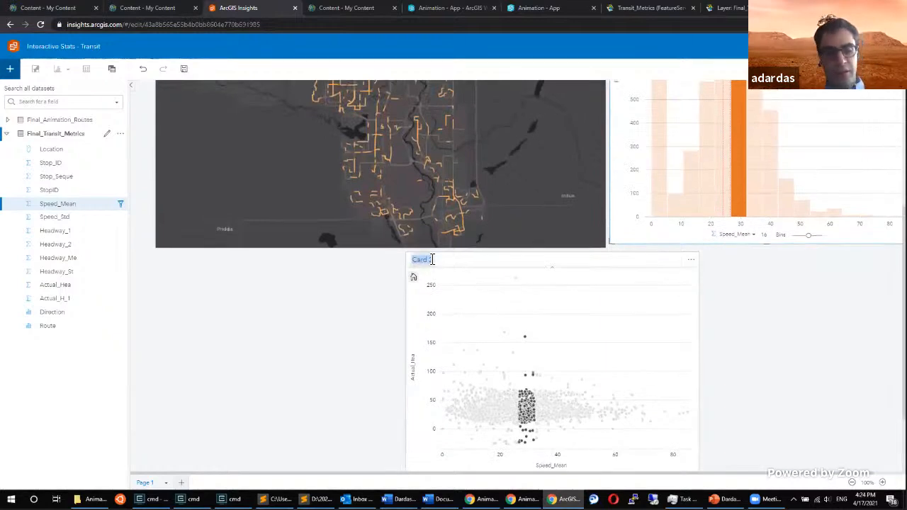
type("Avg. Speed")
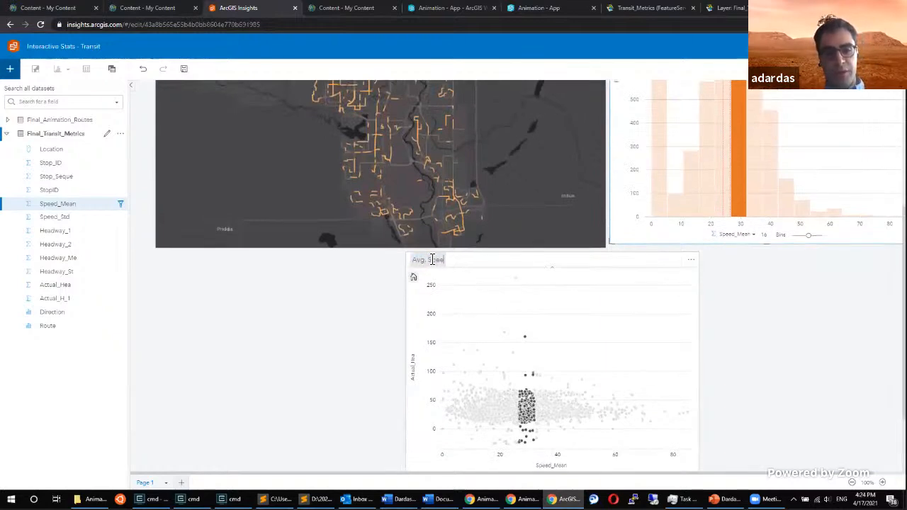
type(" Mena")
key("BackSpace")
key("BackSpace")
type("an vs. Avg.")
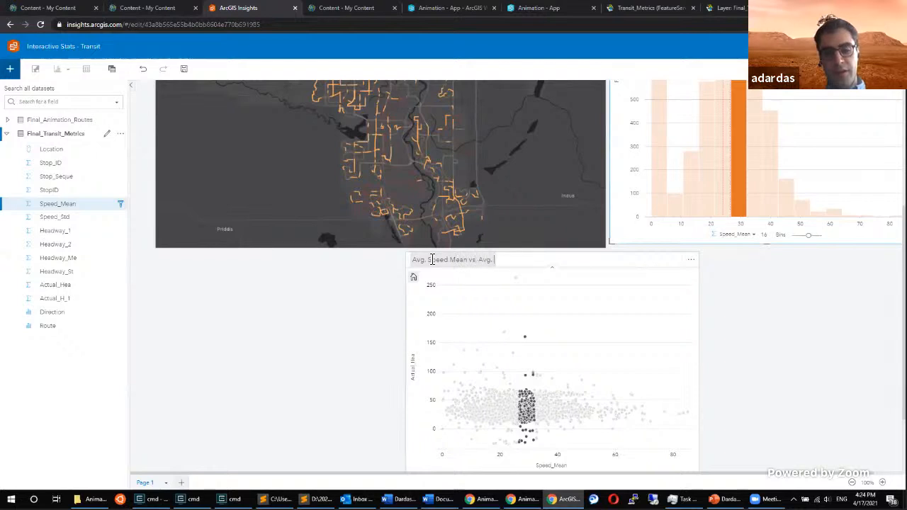
type(" Ac")
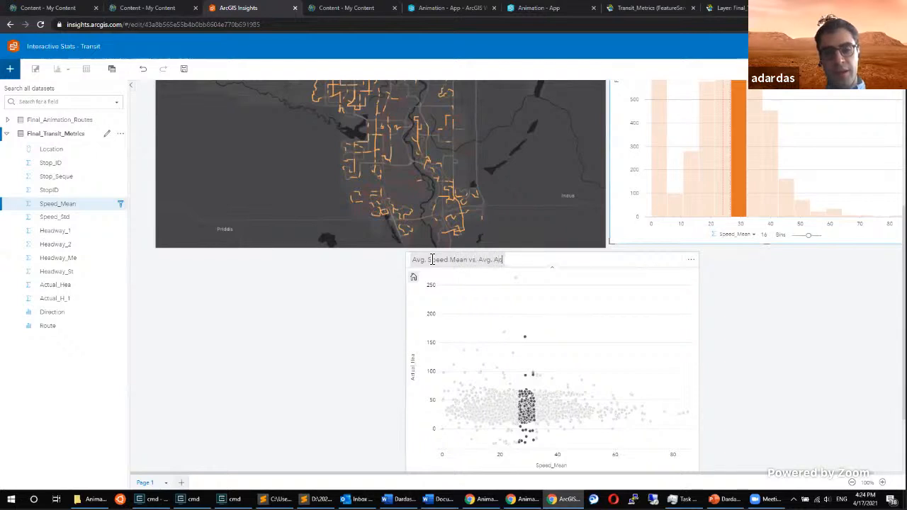
type("tual")
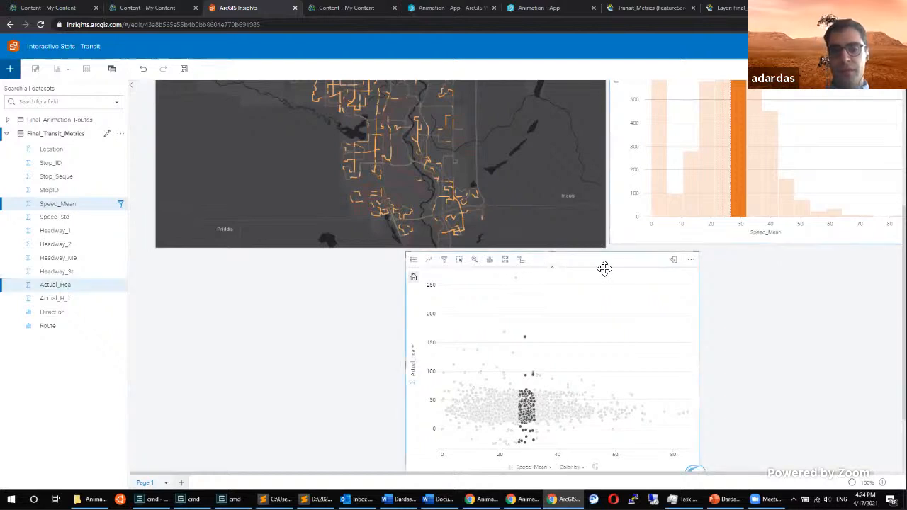
left_click_drag(602, 267, 350, 265)
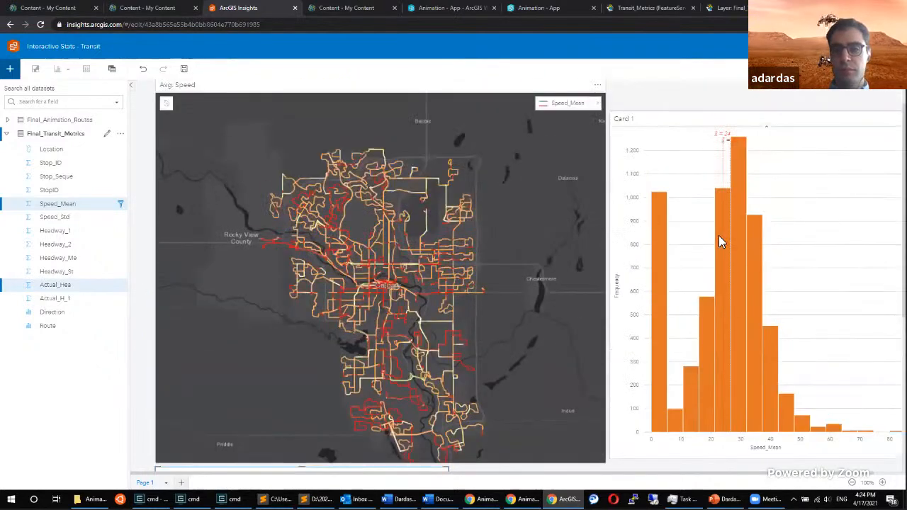
Title the Speed_Mean bar chart card "Histogram" and align its top edge with the map card.
left_click(623, 135)
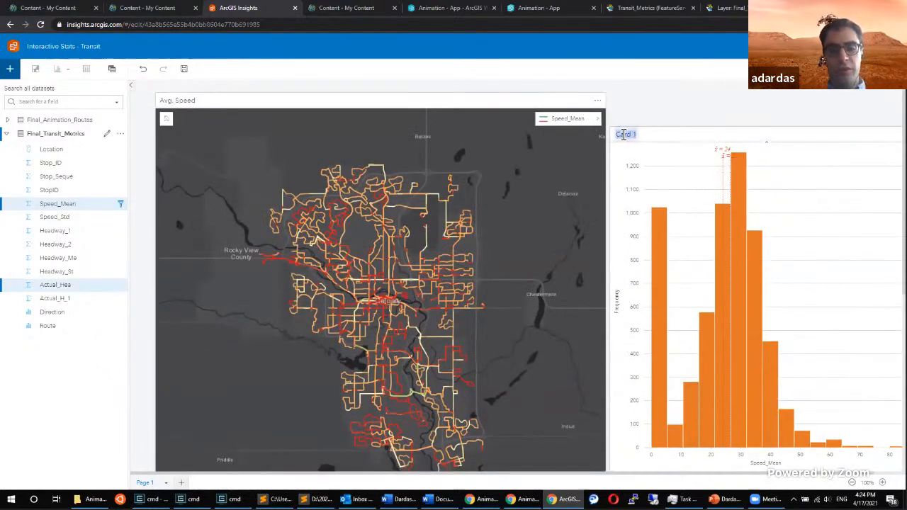
type("Histogram")
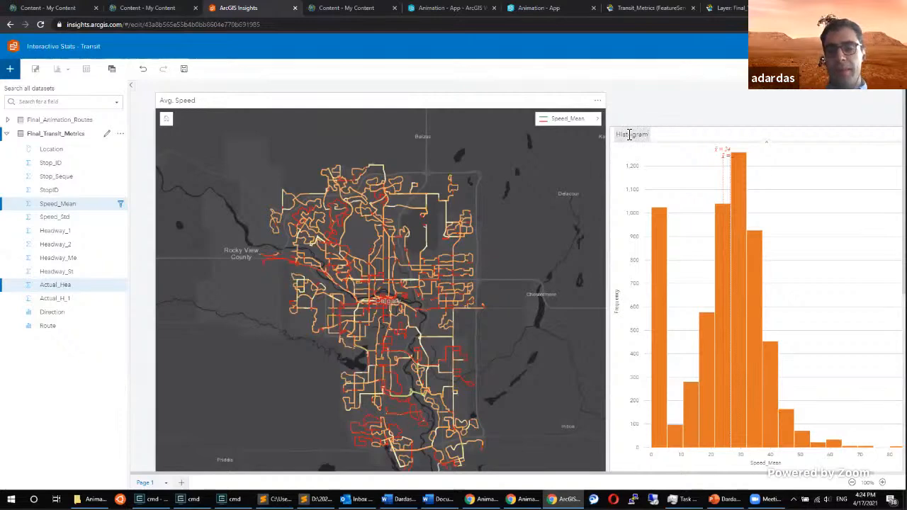
left_click_drag(749, 135, 751, 105)
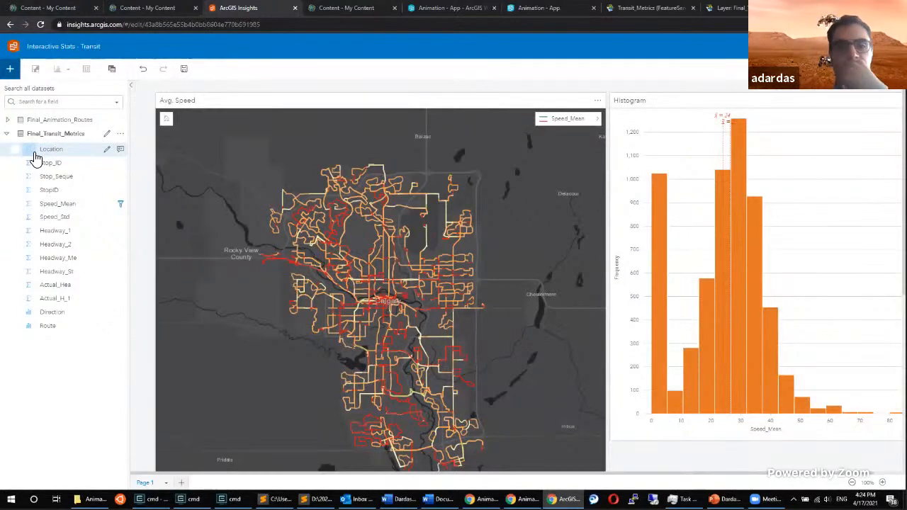
Examine the map card's analytics for answering "How has it changed?" and close them without running an analysis.
scroll(617, 294, "down", 1)
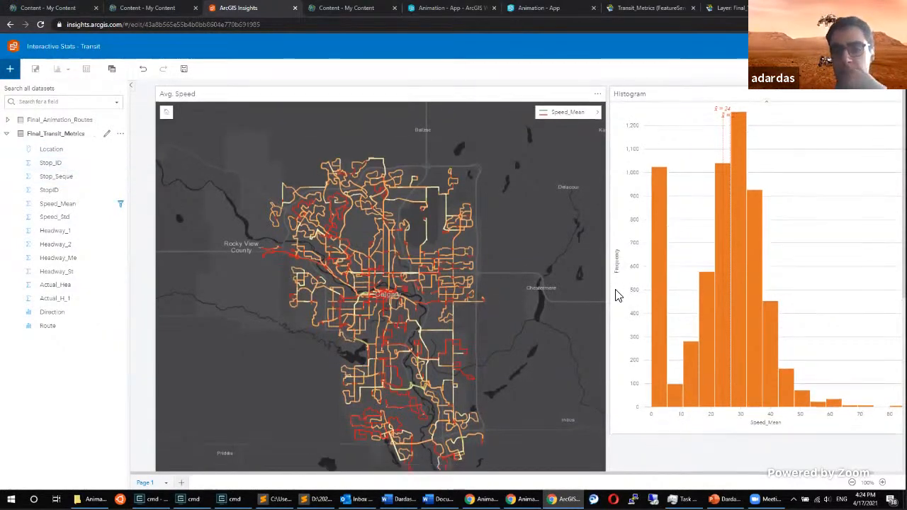
scroll(592, 316, "down", 3)
scroll(537, 344, "up", 3)
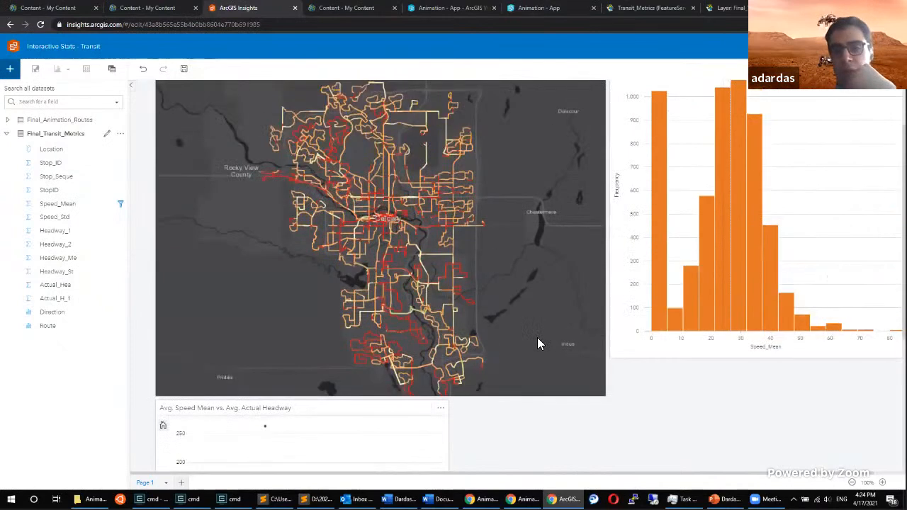
scroll(591, 347, "down", 3)
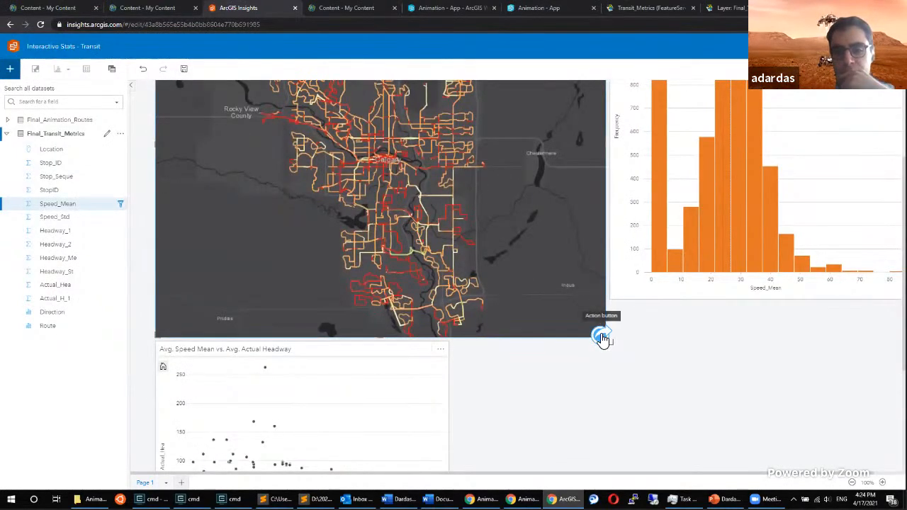
left_click(600, 337)
left_click(637, 103)
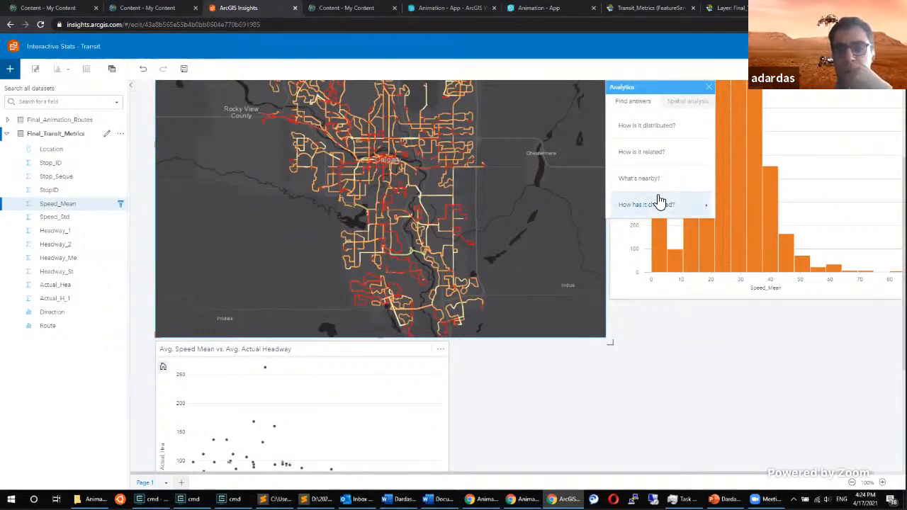
left_click(656, 202)
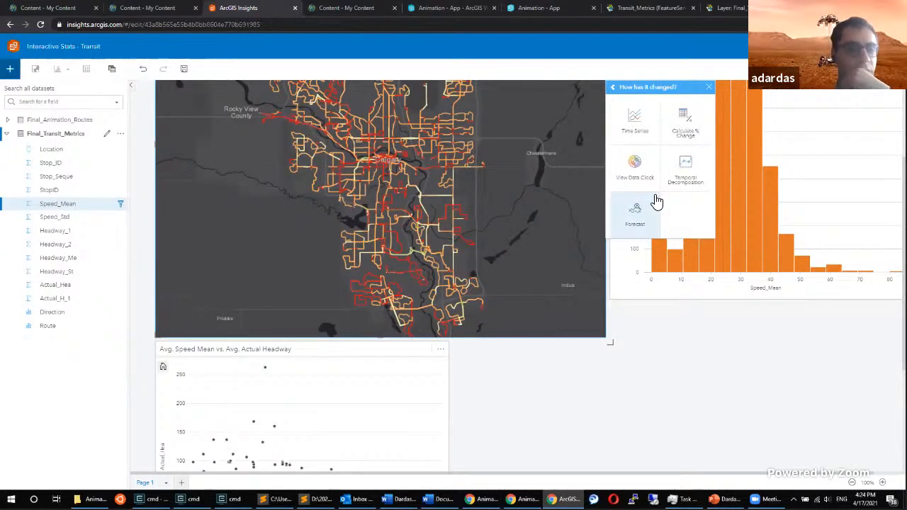
left_click(568, 425)
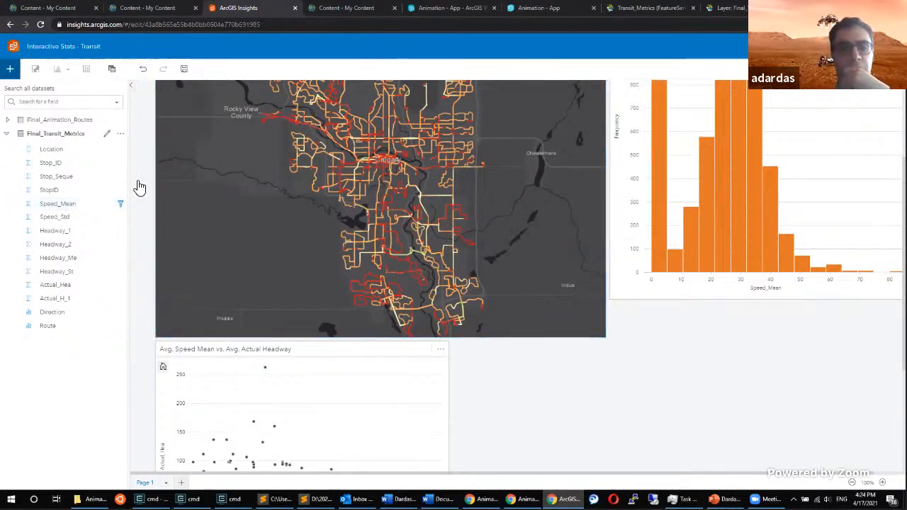
Create a scatter plot of ProjSpeed against Arrival_Ti from the Final_Animation_Routes dataset, placed below the histogram.
left_click(19, 120)
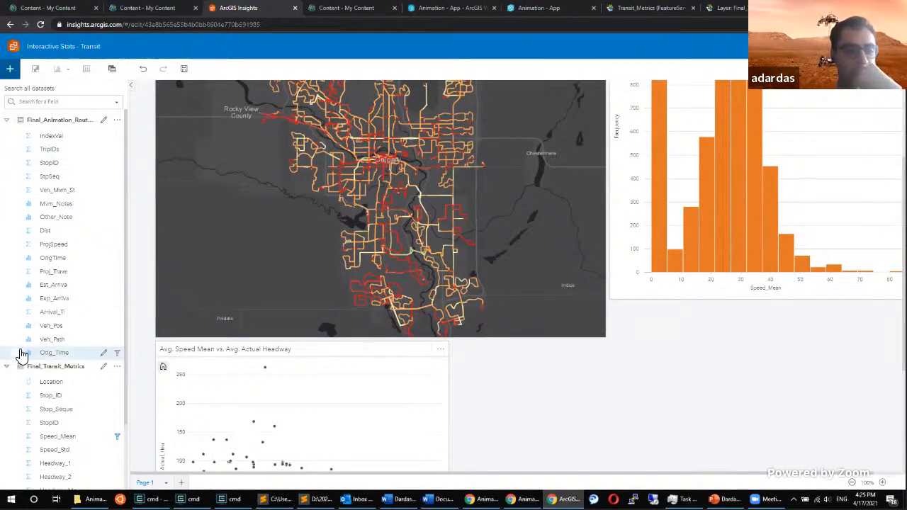
left_click(18, 313)
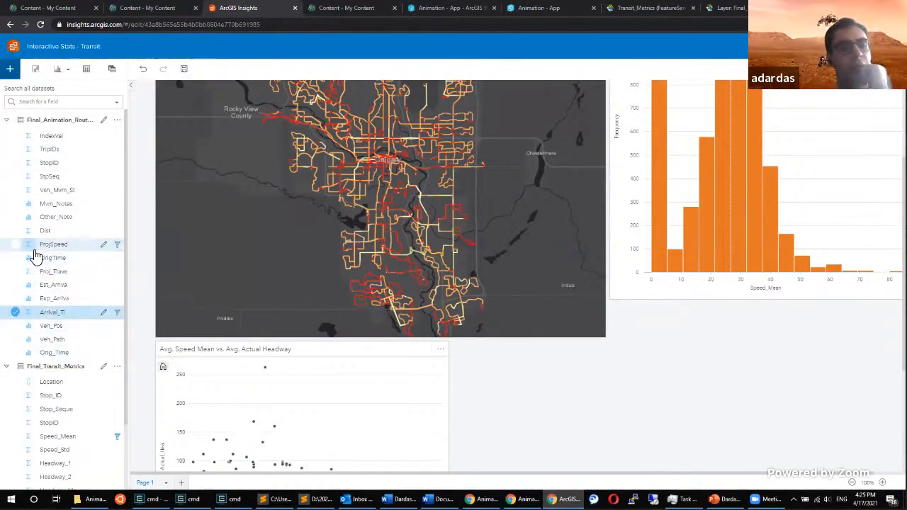
left_click(15, 314)
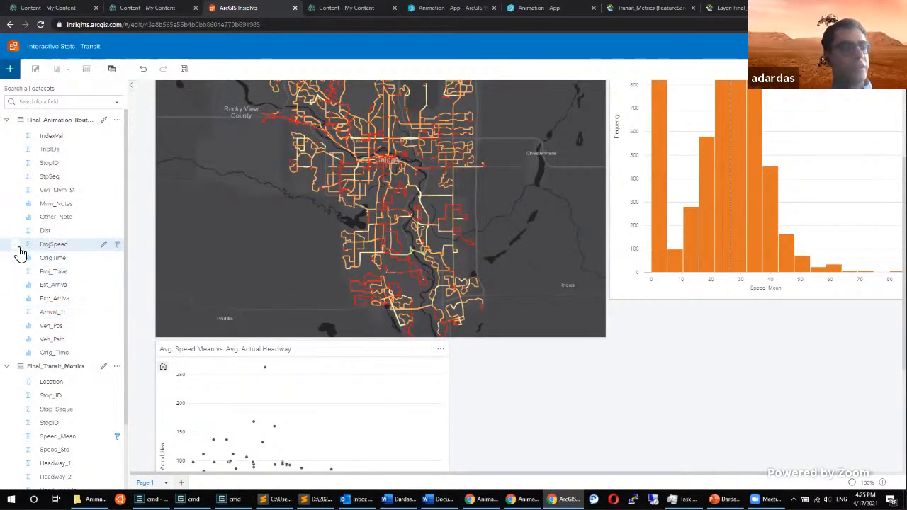
left_click(19, 248)
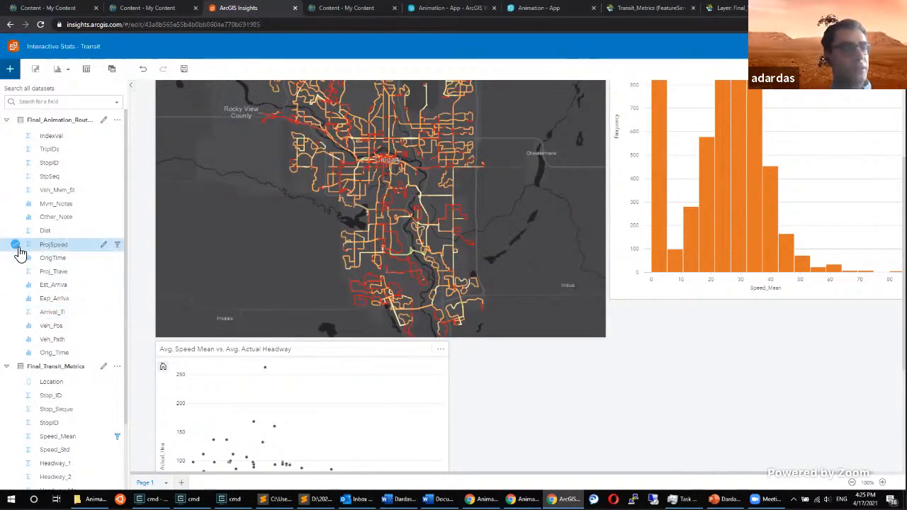
left_click(17, 312)
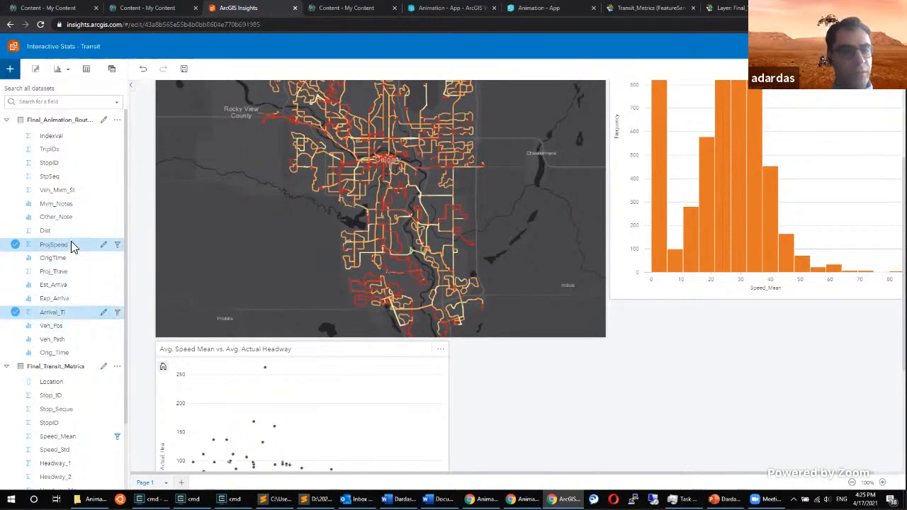
left_click_drag(71, 244, 749, 385)
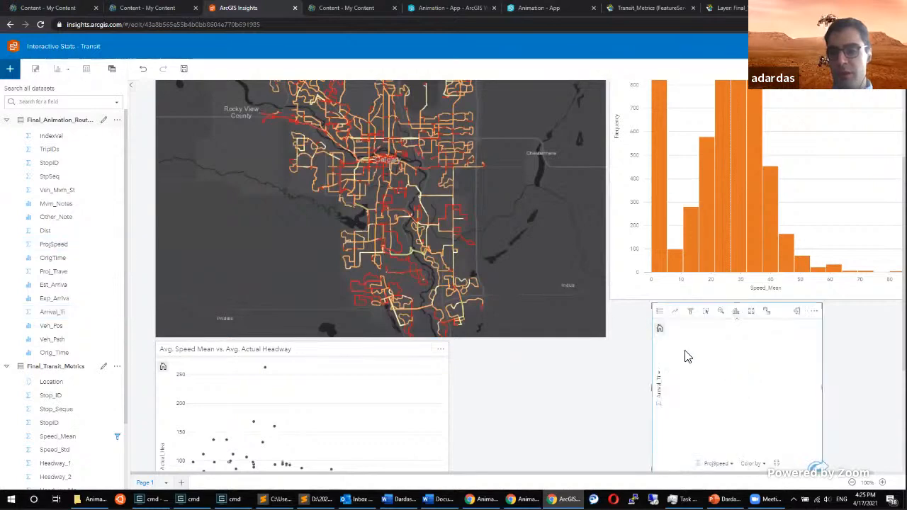
Enlarge the ProjSpeed scatter plot card, level it with the headway plot, and reposition the points within its chart area.
scroll(587, 387, "down", 3)
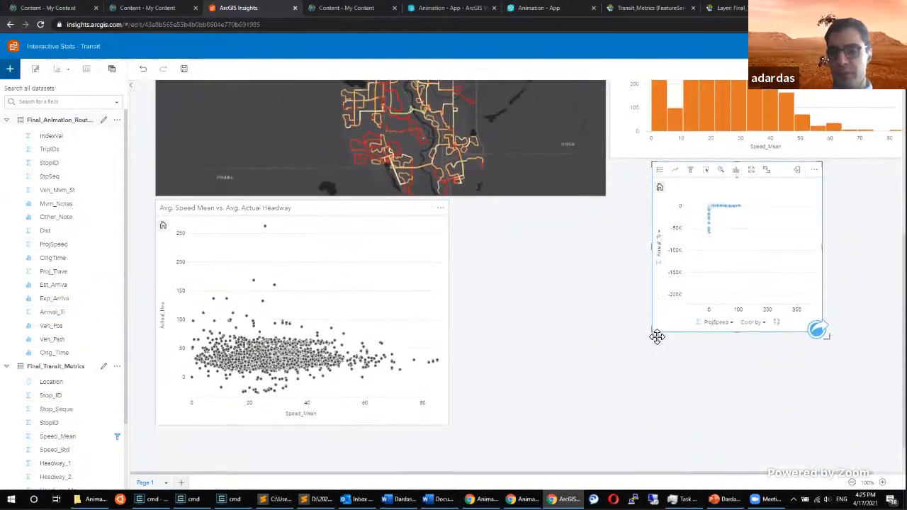
left_click_drag(652, 333, 554, 420)
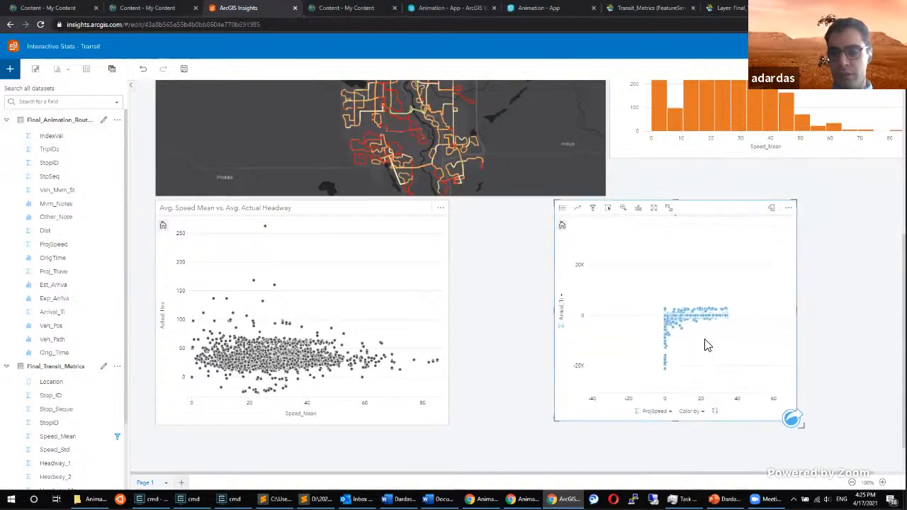
left_click_drag(689, 340, 669, 336)
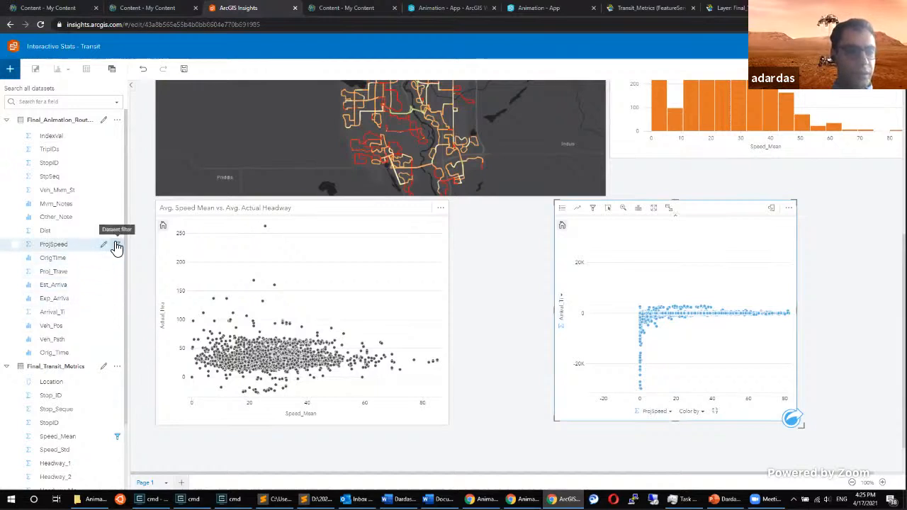
Apply a dataset filter on ProjSpeed with an upper limit of 90.
left_click(116, 245)
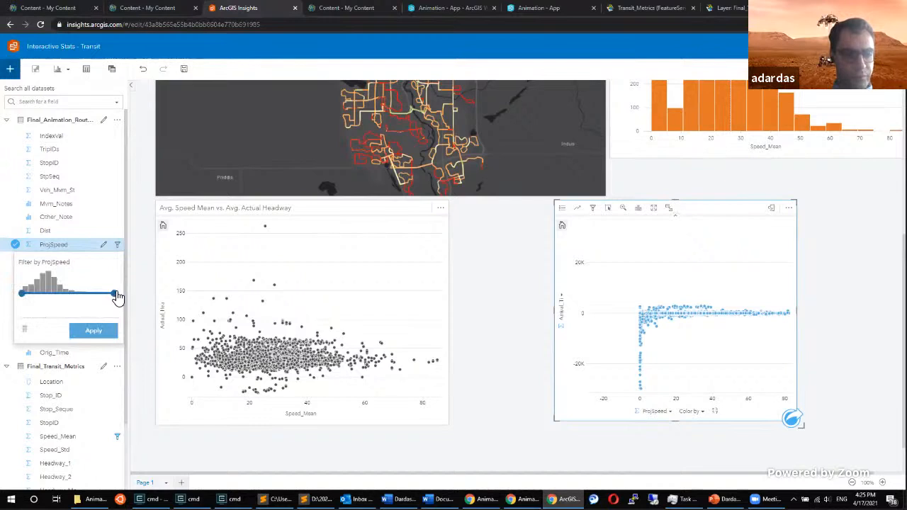
left_click_drag(113, 295, 120, 297)
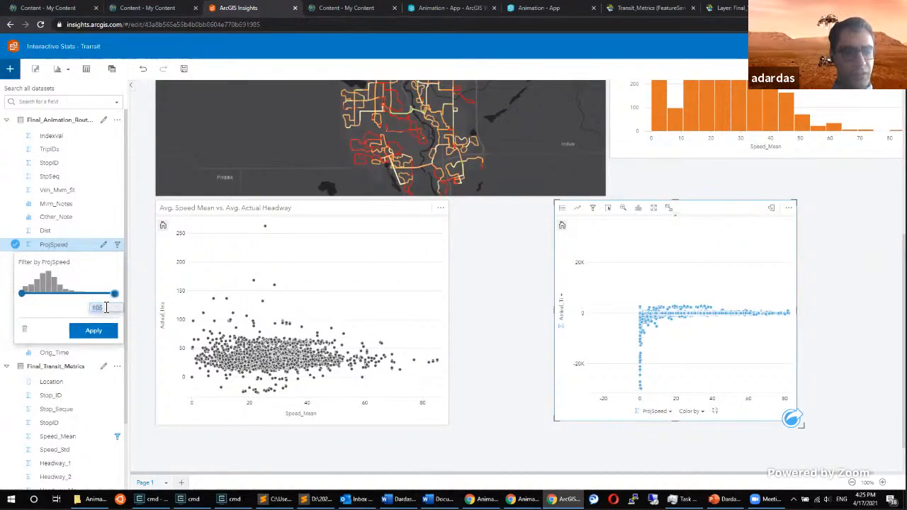
left_click(107, 310)
type("90")
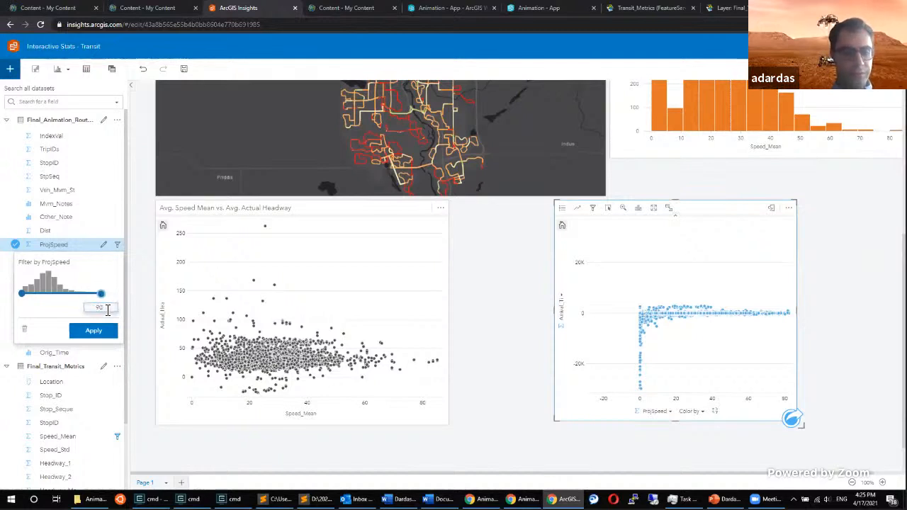
left_click(92, 330)
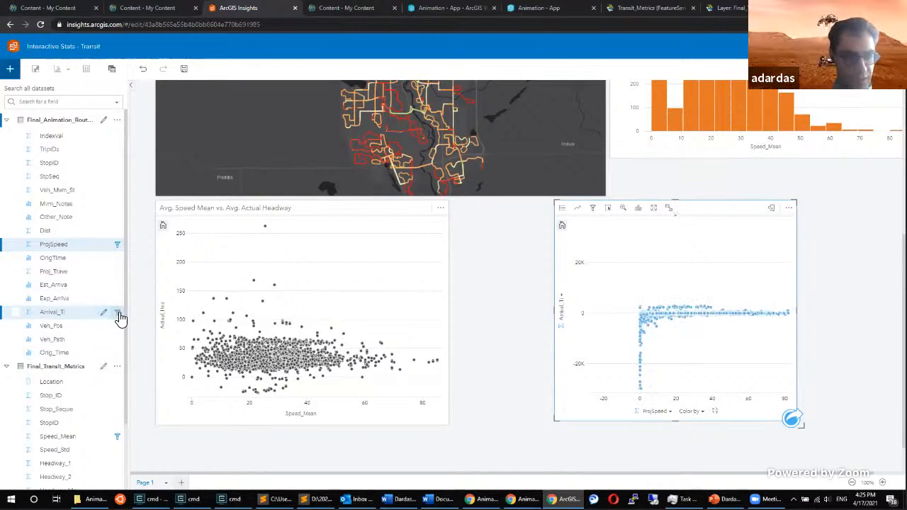
Apply a dataset filter on Arrival_Ti with a lower limit of -900.
left_click(118, 313)
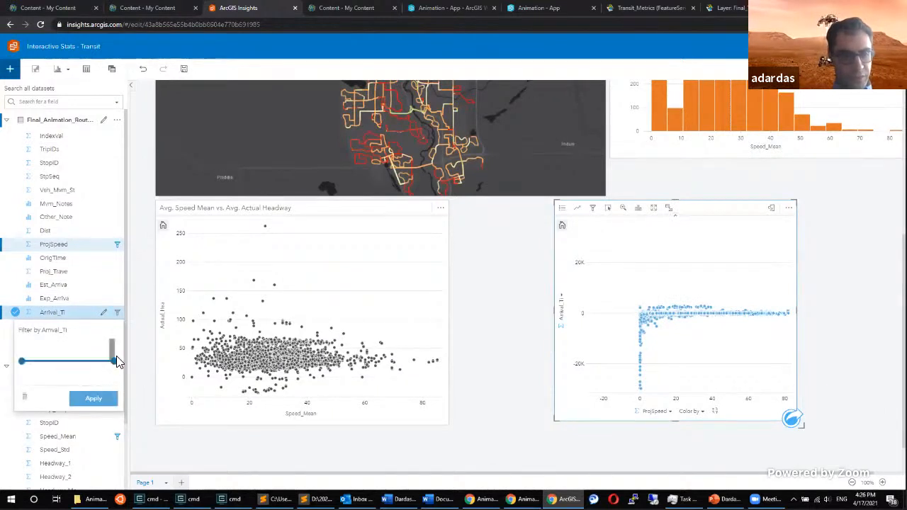
left_click_drag(23, 362, 107, 368)
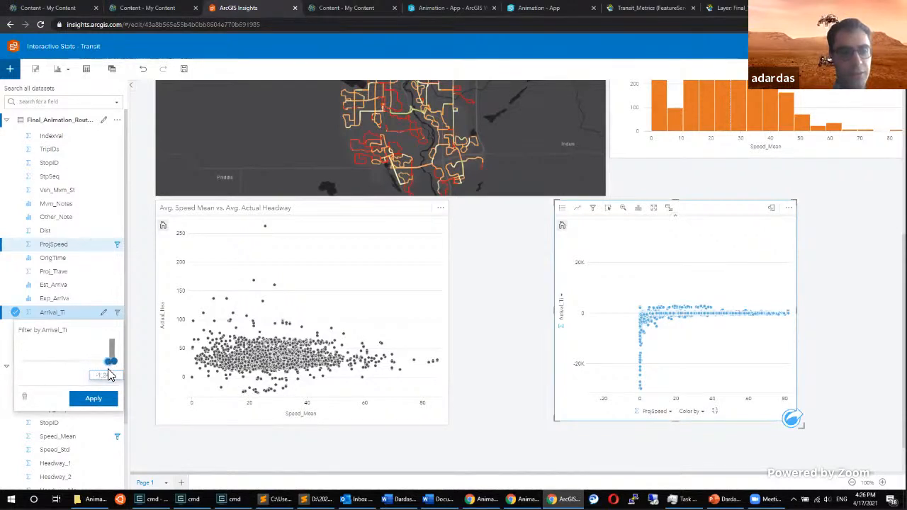
left_click(110, 374)
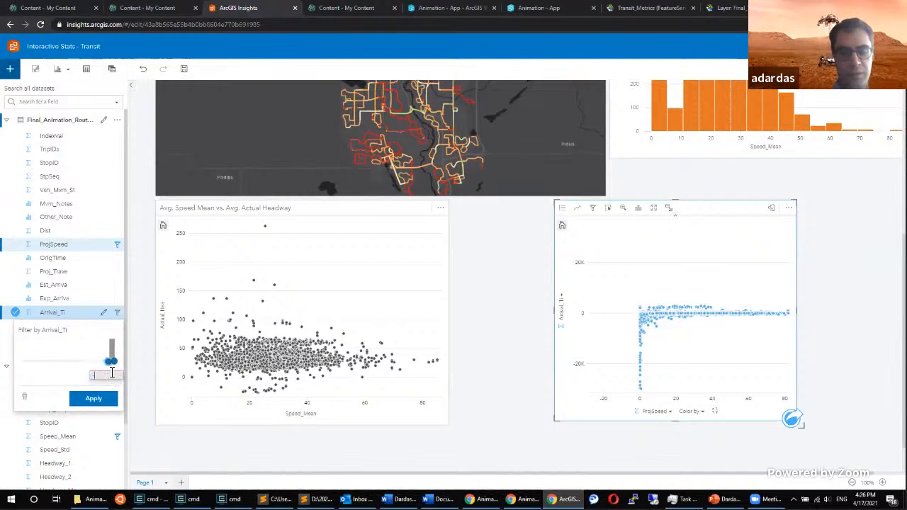
double_click(111, 374)
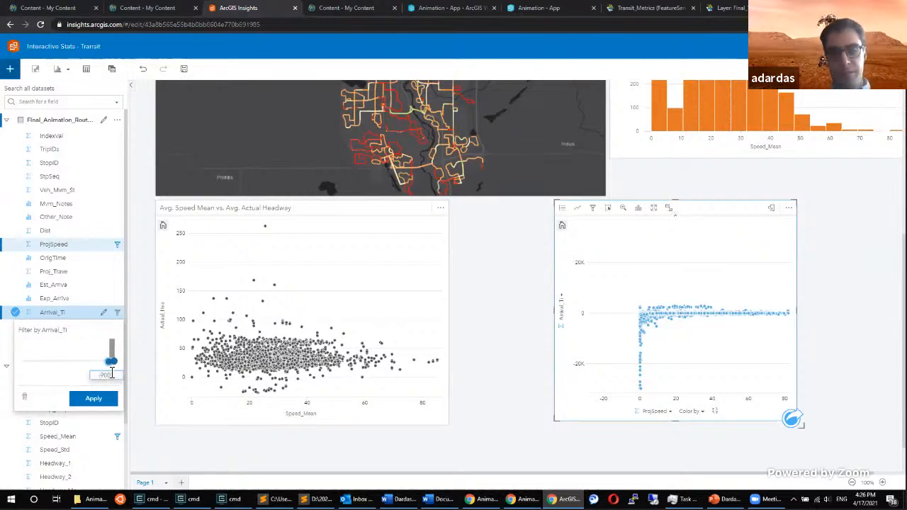
left_click(91, 407)
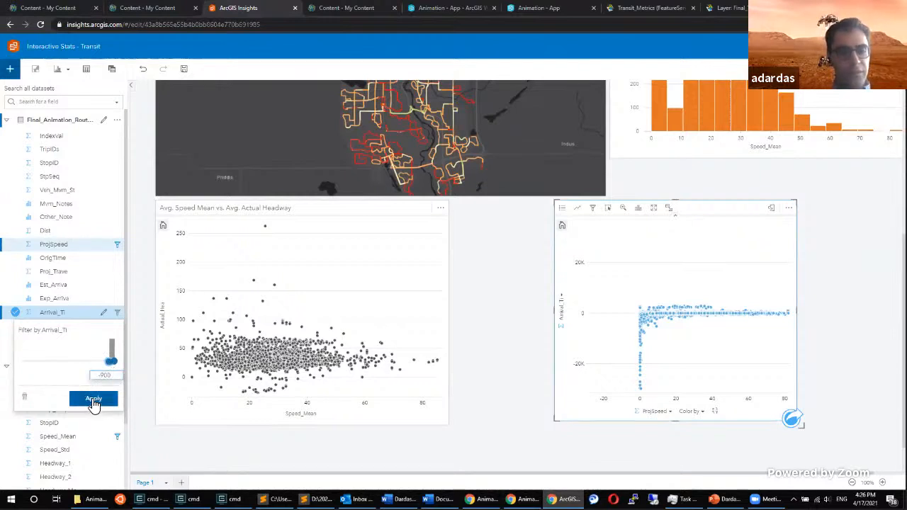
left_click(94, 401)
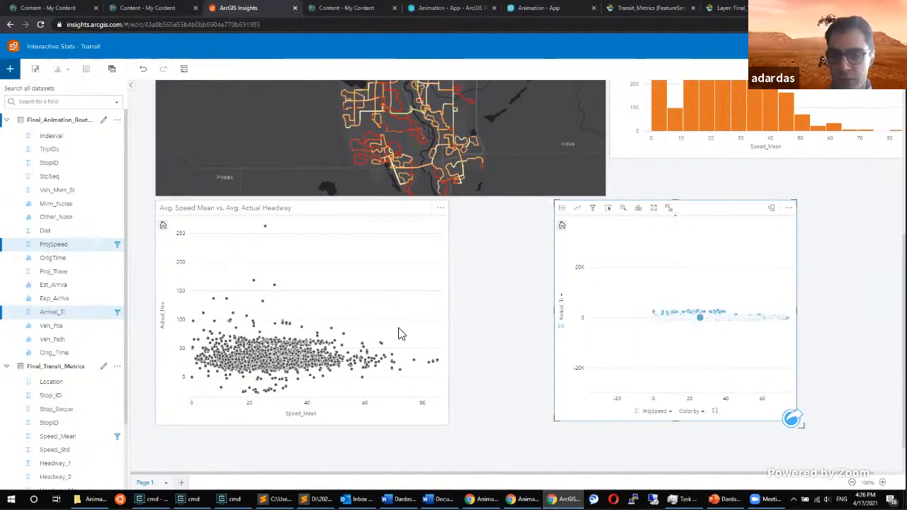
Set the upper limit of the Arrival_Ti dataset filter to 1,000 and apply it.
left_click(119, 313)
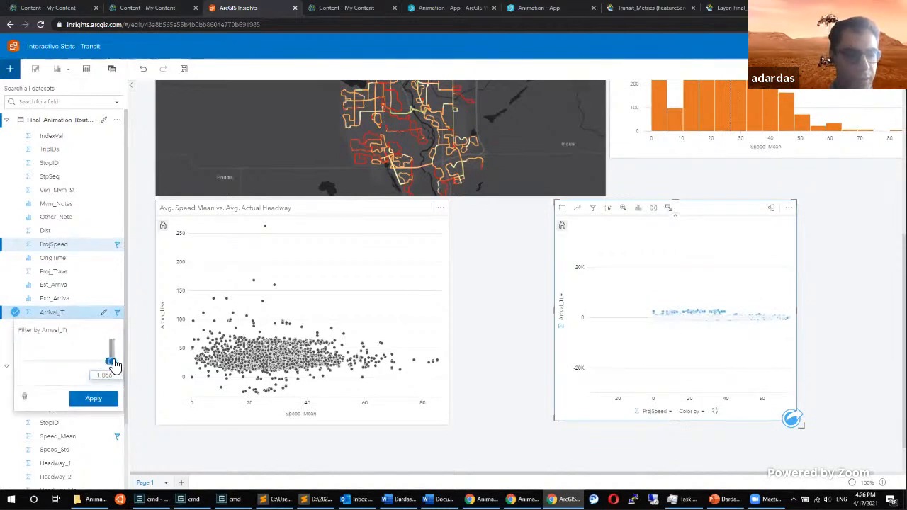
left_click(102, 375)
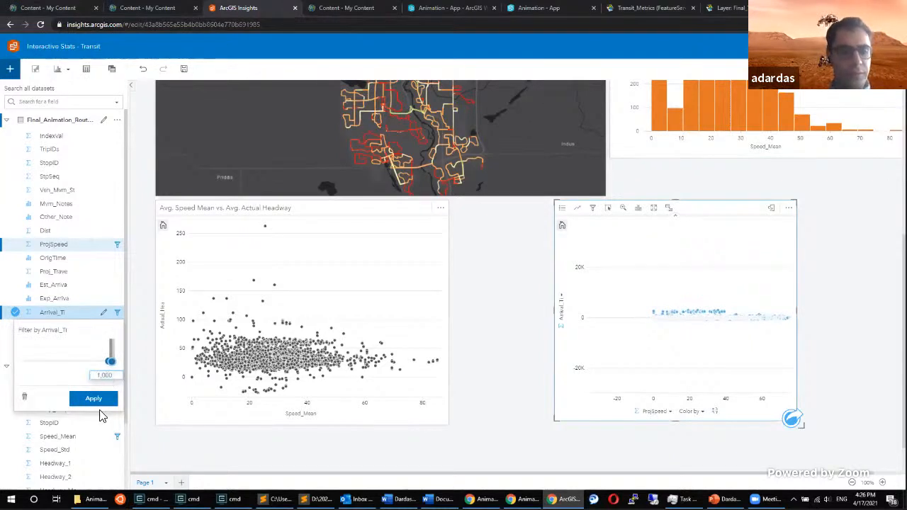
left_click(100, 401)
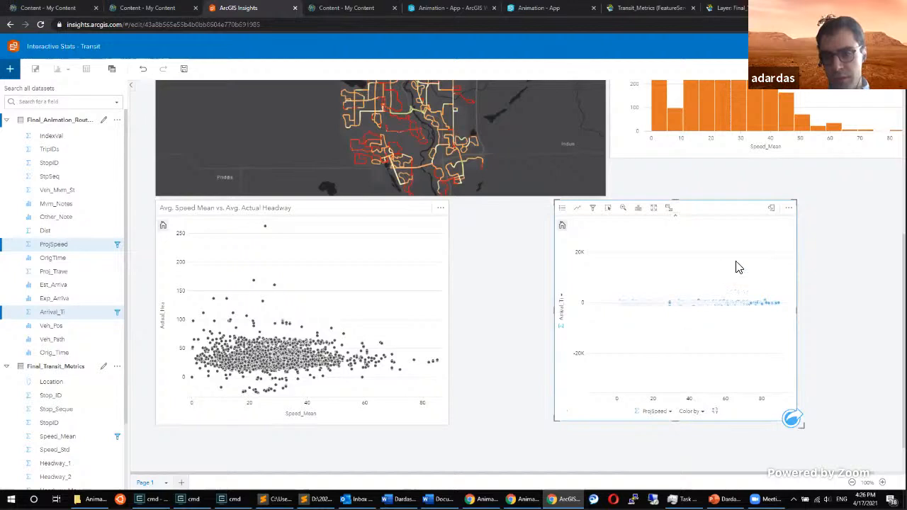
Change the ProjSpeed scatter plot card's background color from white to a light gray.
left_click(789, 209)
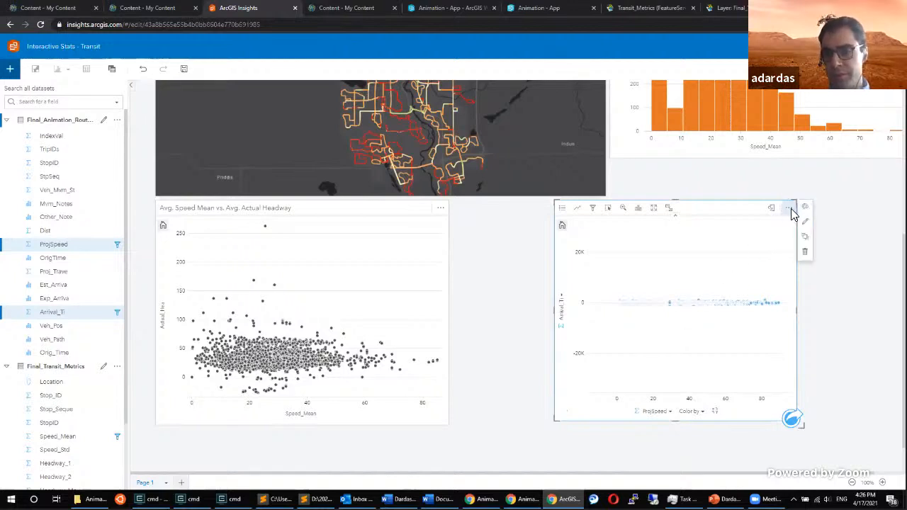
left_click(805, 207)
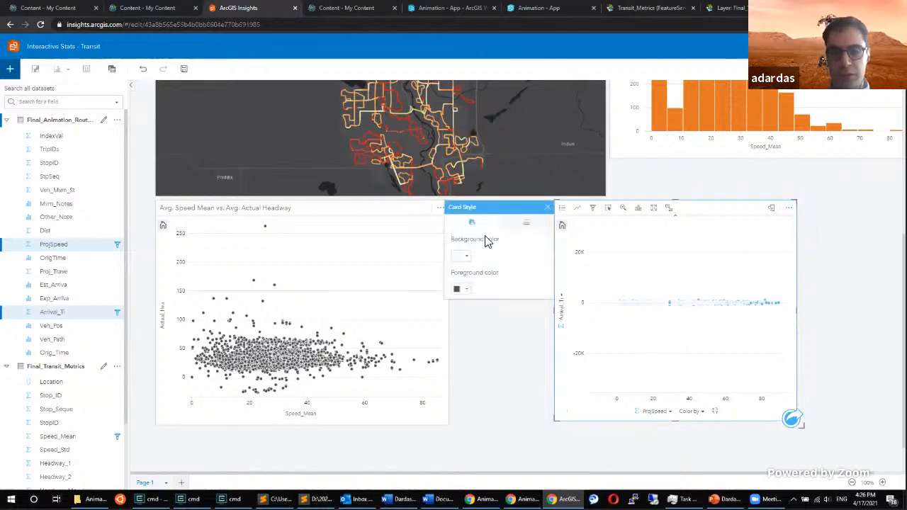
left_click(468, 257)
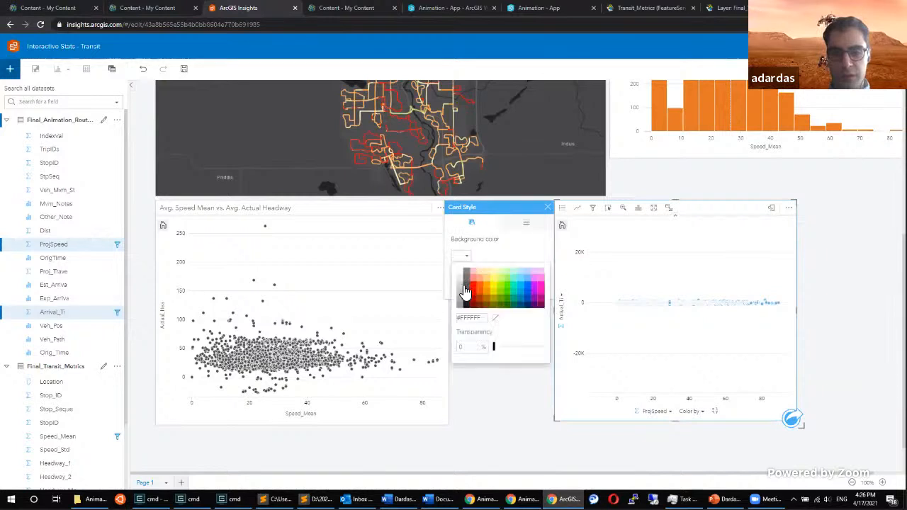
left_click(461, 300)
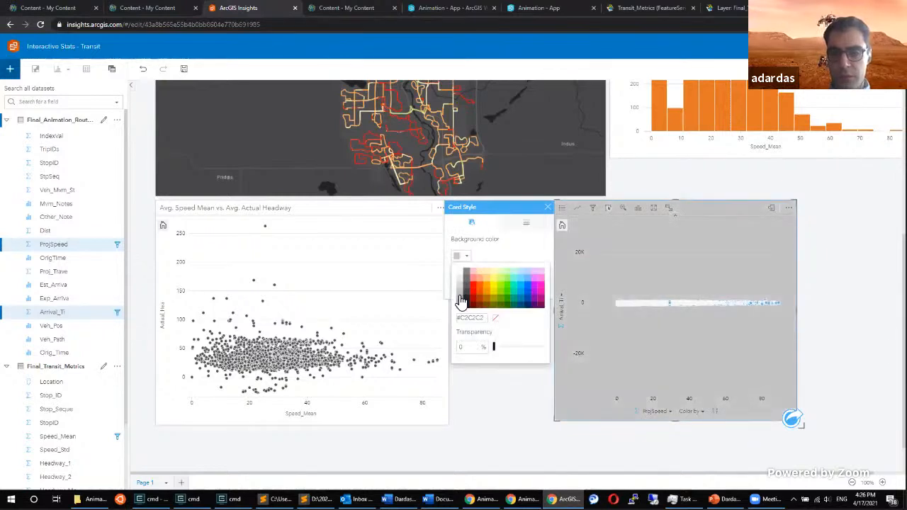
left_click(461, 291)
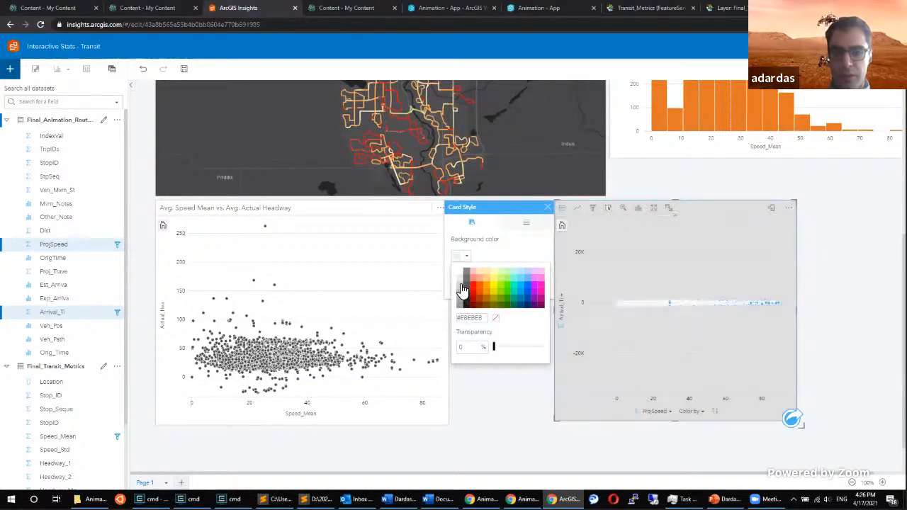
left_click(462, 294)
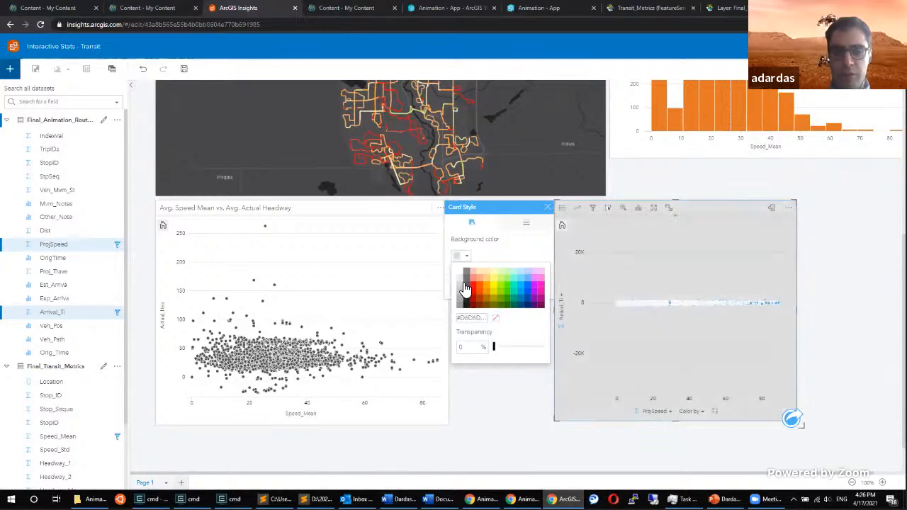
left_click(527, 226)
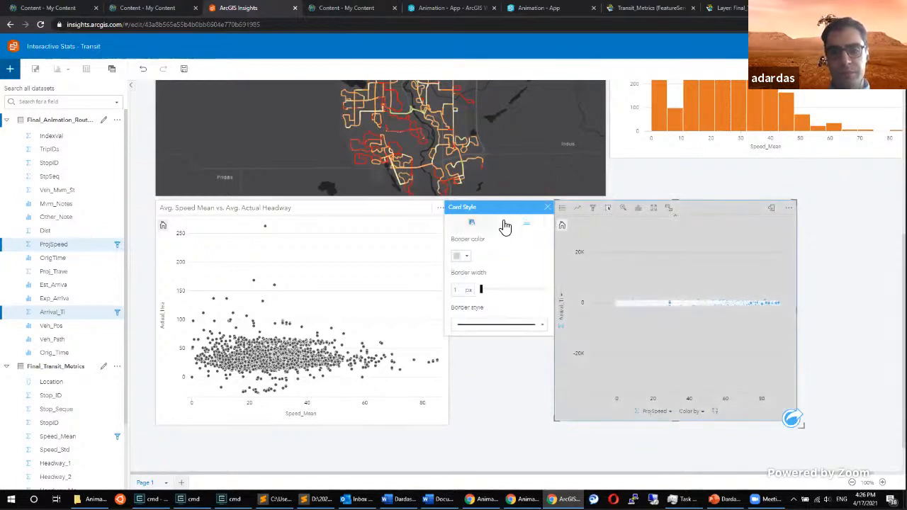
left_click(476, 221)
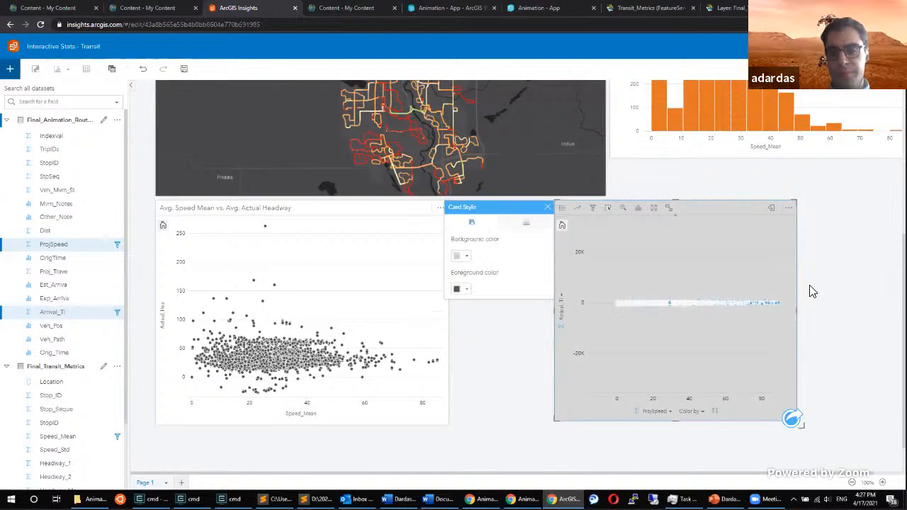
left_click(813, 292)
Review the Final_Animation_Routes data table across to the Arrival_Ti column and delete the ProjSpeed-versus-Arrival_Ti scatter plot card.
left_click(787, 213)
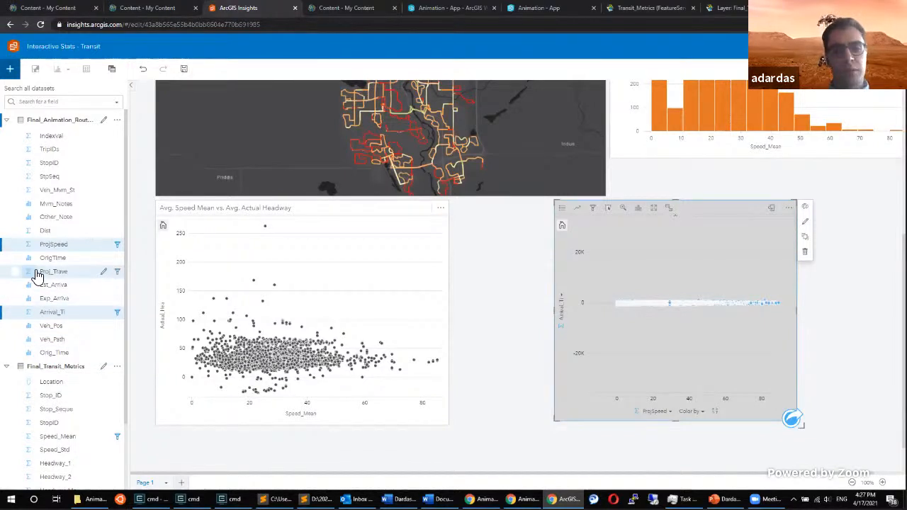
left_click(117, 120)
left_click(185, 132)
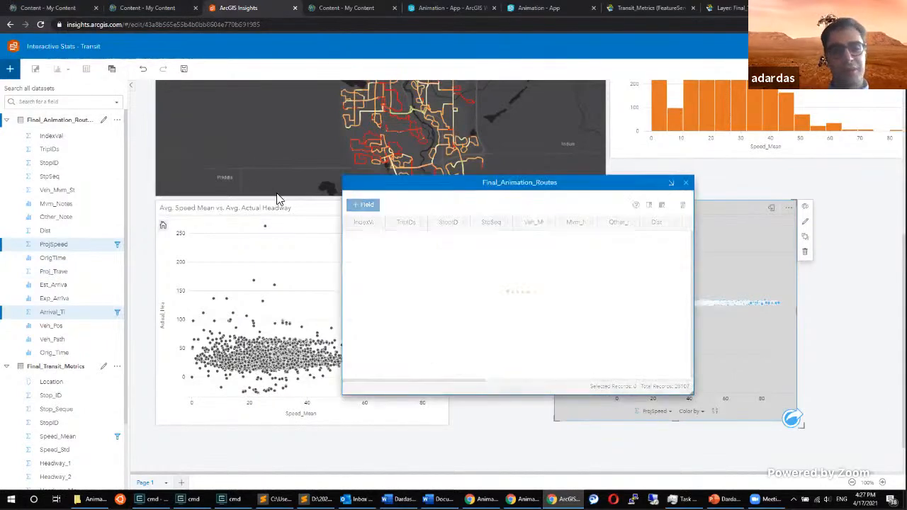
left_click_drag(415, 379, 536, 381)
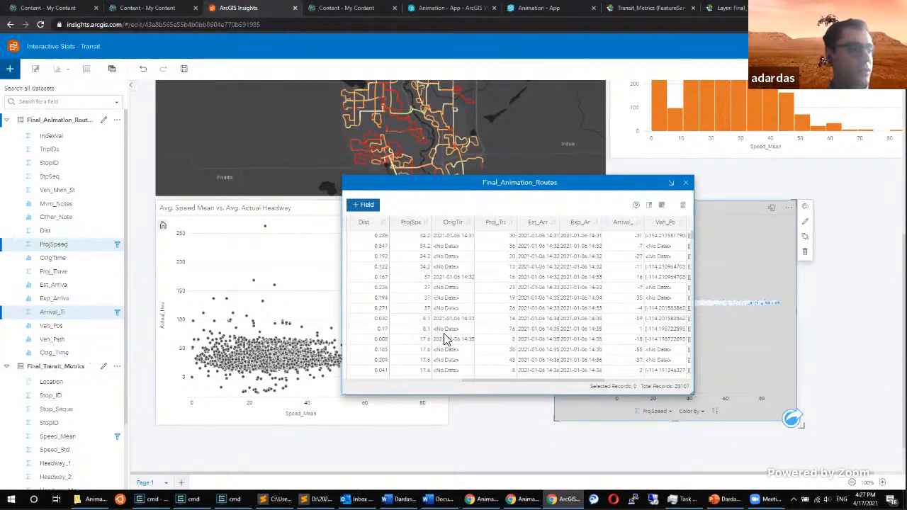
left_click(685, 183)
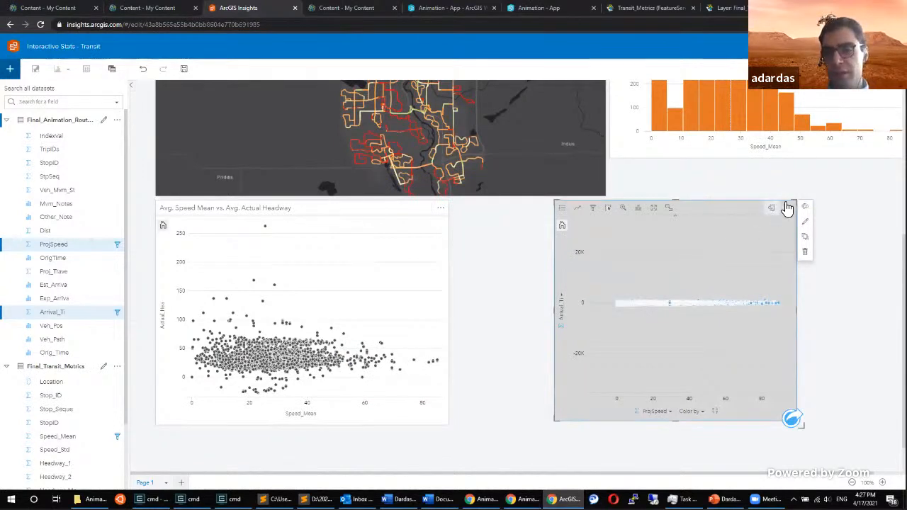
left_click(806, 253)
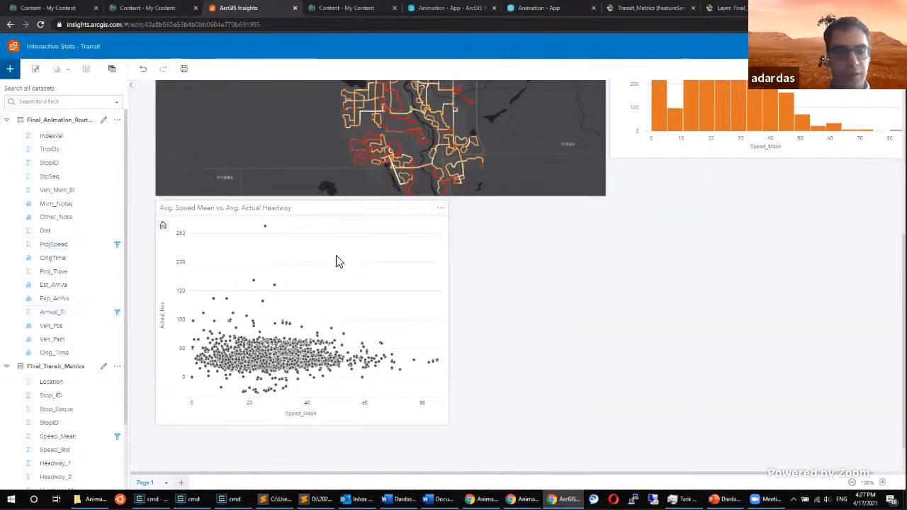
Add a linear trend line to the Avg. Speed Mean vs. Avg. Actual Headway scatter plot.
left_click(381, 273)
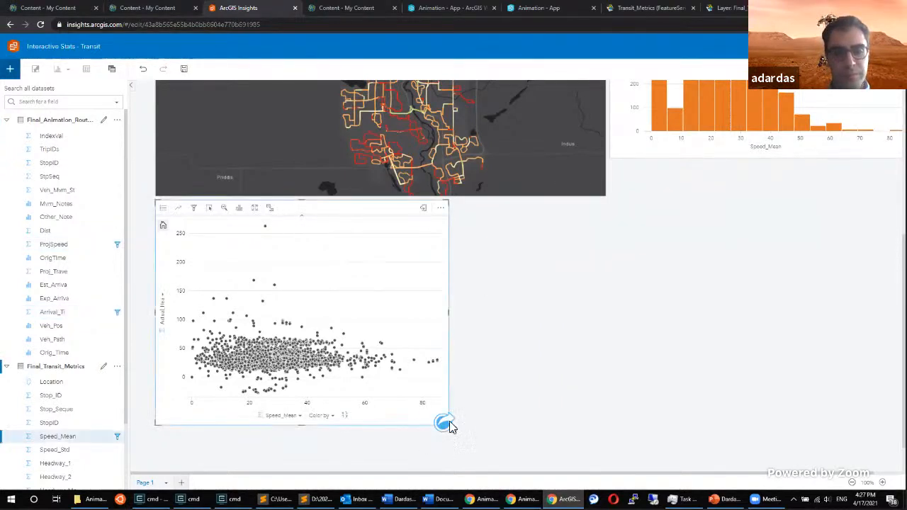
left_click(450, 423)
left_click(450, 423)
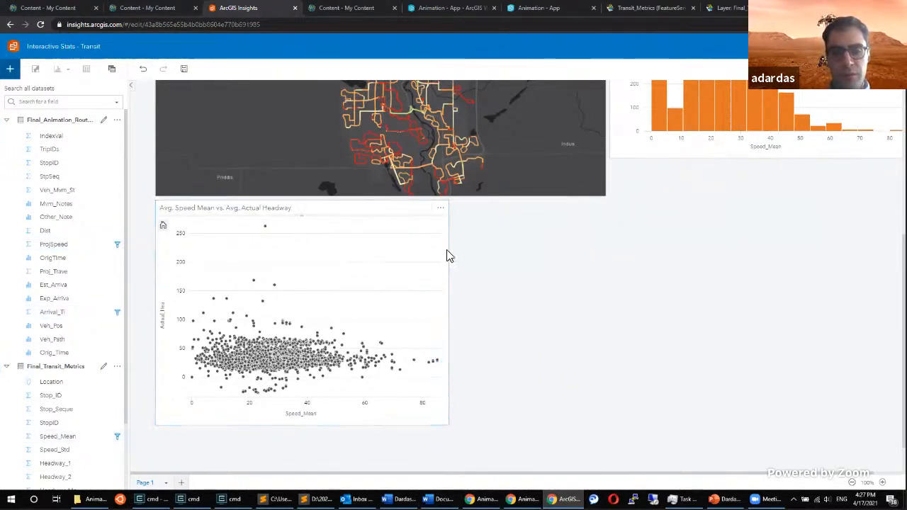
left_click(441, 208)
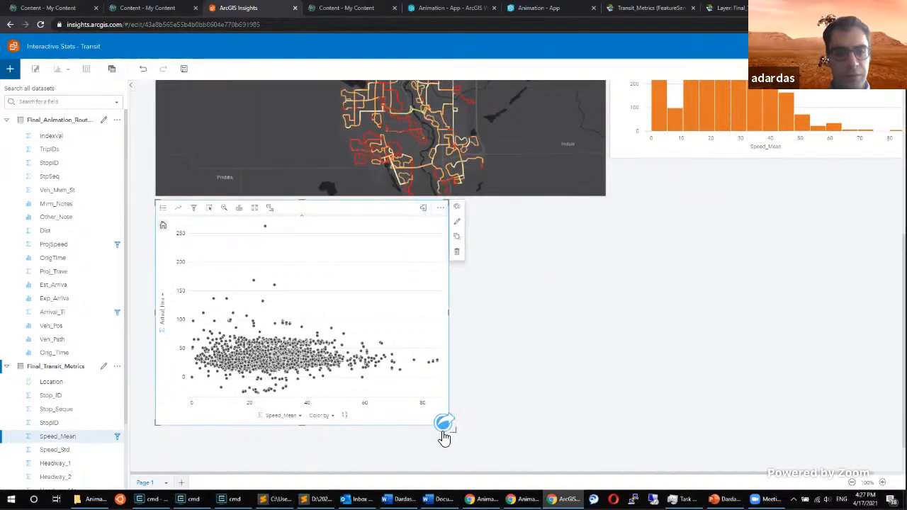
left_click(181, 210)
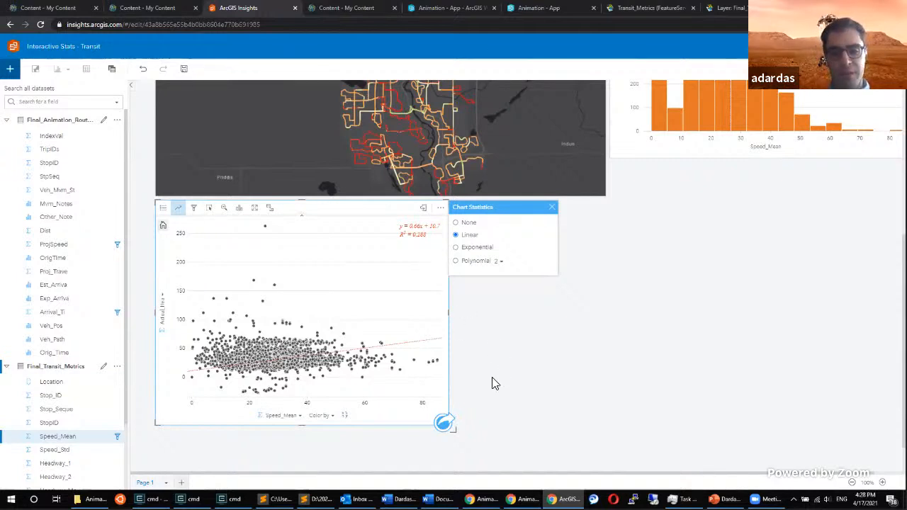
Examine the analytics options offered for the headway scatter plot and the map, including the Forecast settings for Final_Transit_Metrics.
left_click(443, 423)
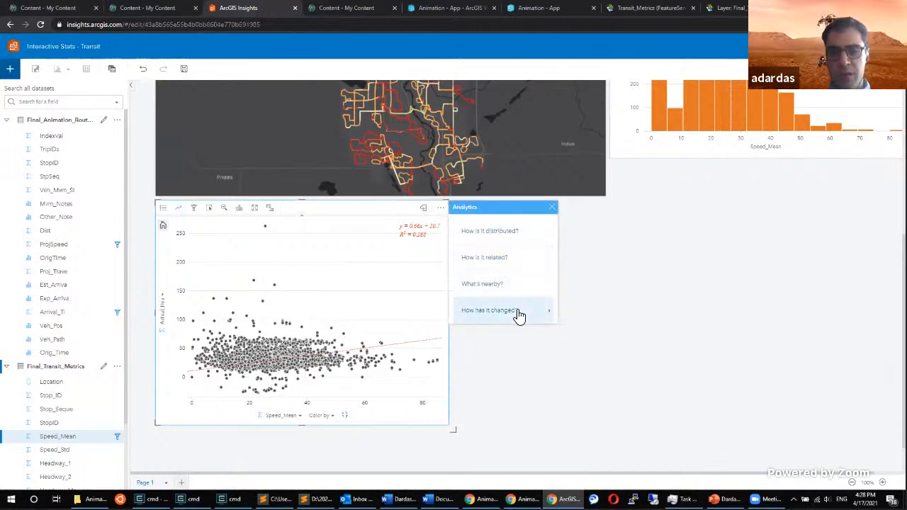
left_click(551, 211)
scroll(638, 269, "up", 1)
scroll(610, 291, "up", 2)
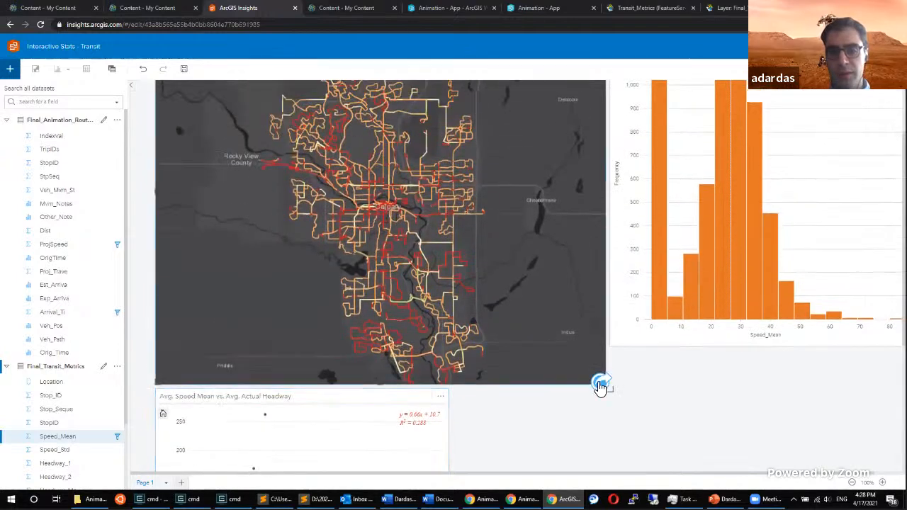
left_click(599, 385)
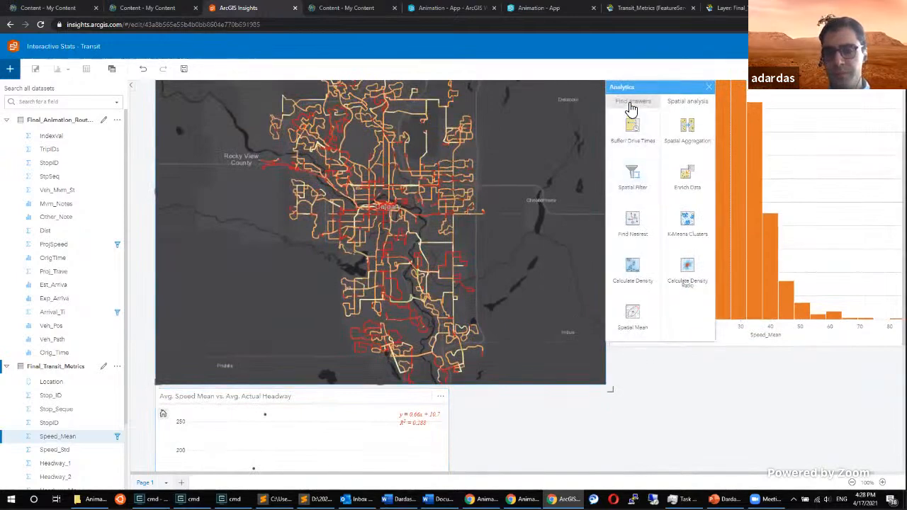
left_click(631, 103)
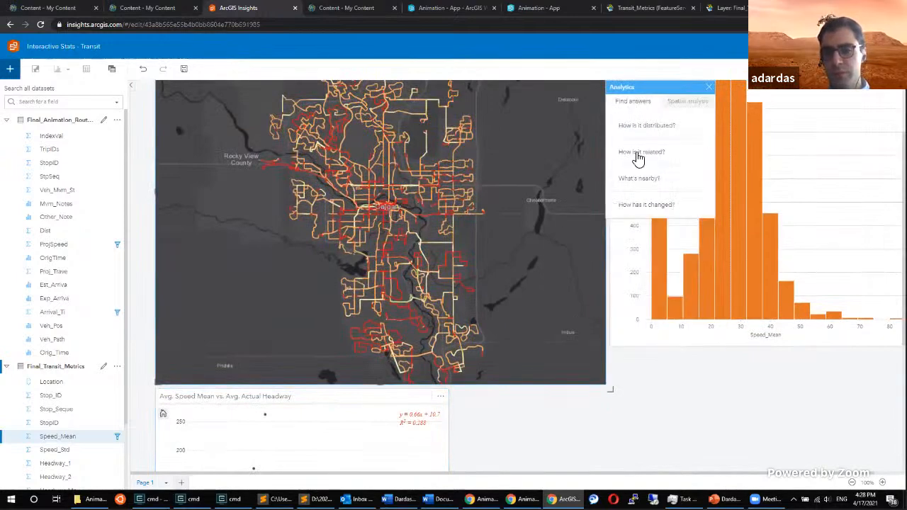
left_click(642, 211)
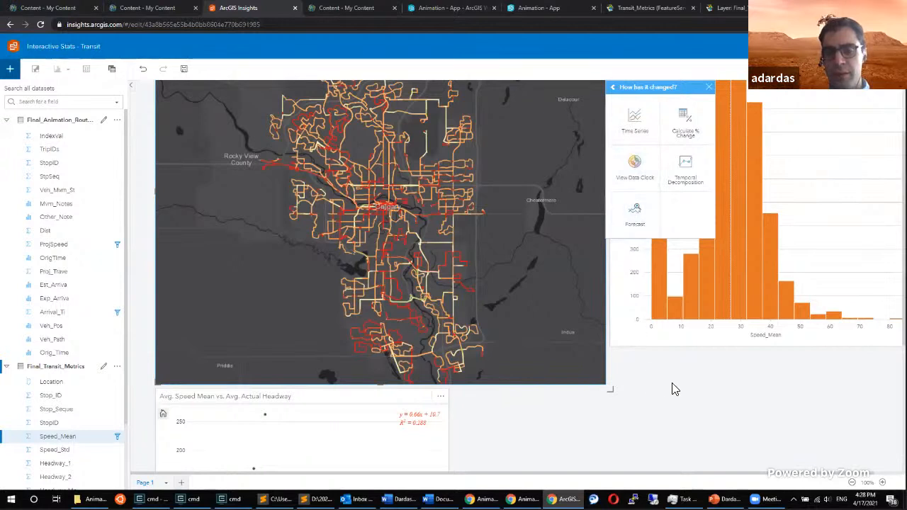
left_click(631, 212)
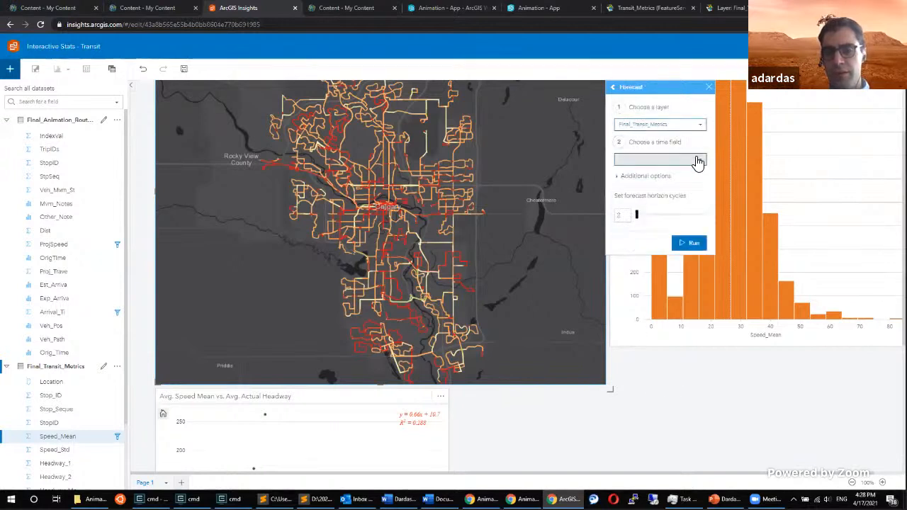
left_click(700, 164)
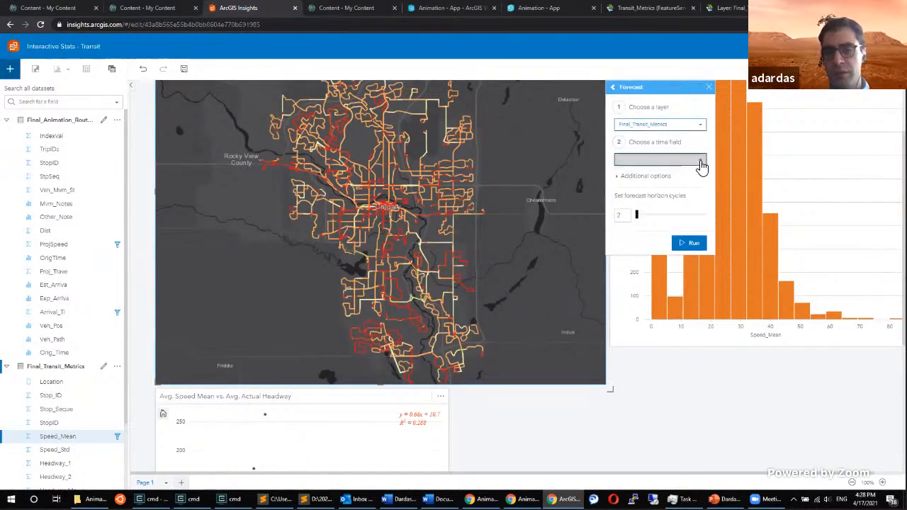
left_click(708, 87)
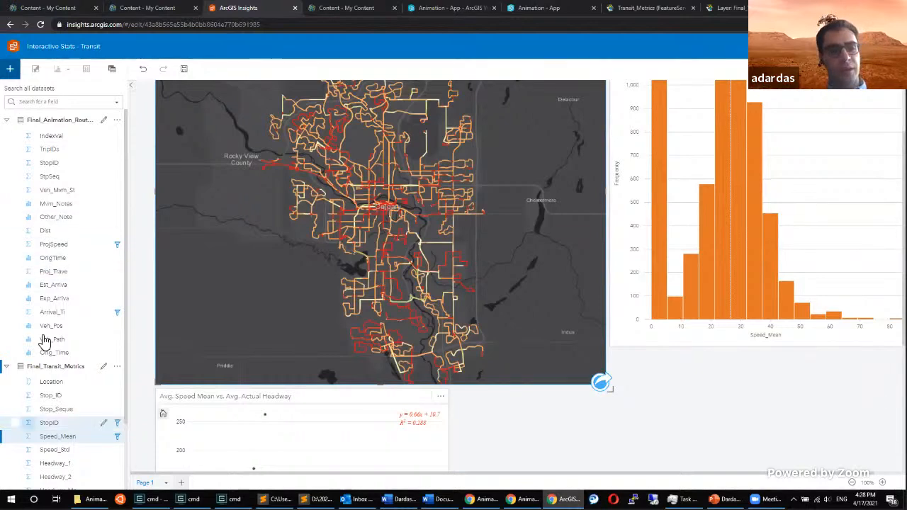
Select low-speed bars of the Speed_Mean histogram one at a time to inspect the matching routes and points, and clear the selection.
scroll(543, 381, "down", 1)
scroll(532, 404, "up", 2)
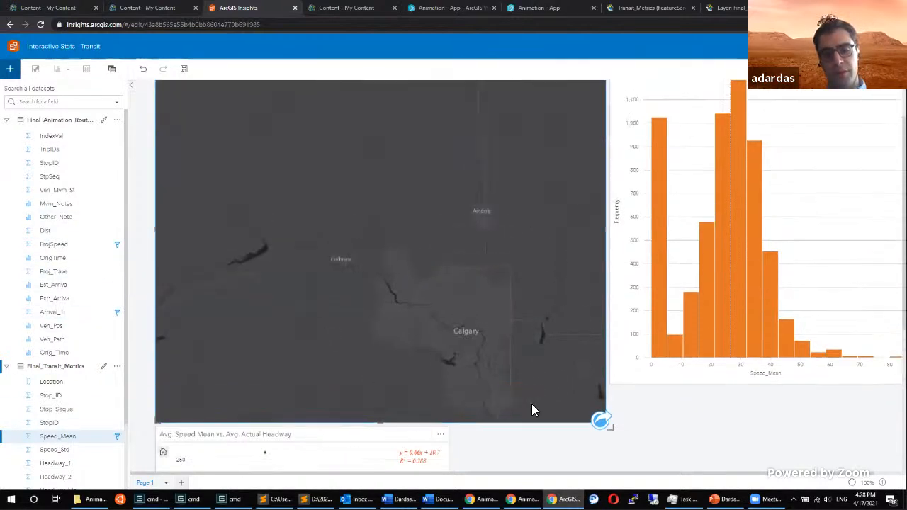
scroll(740, 437, "down", 4)
scroll(526, 224, "up", 1)
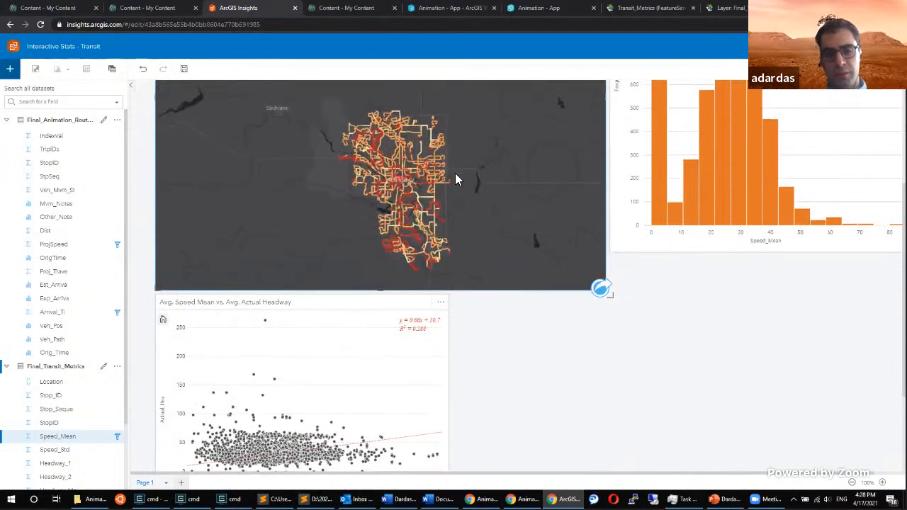
scroll(461, 170, "up", 2)
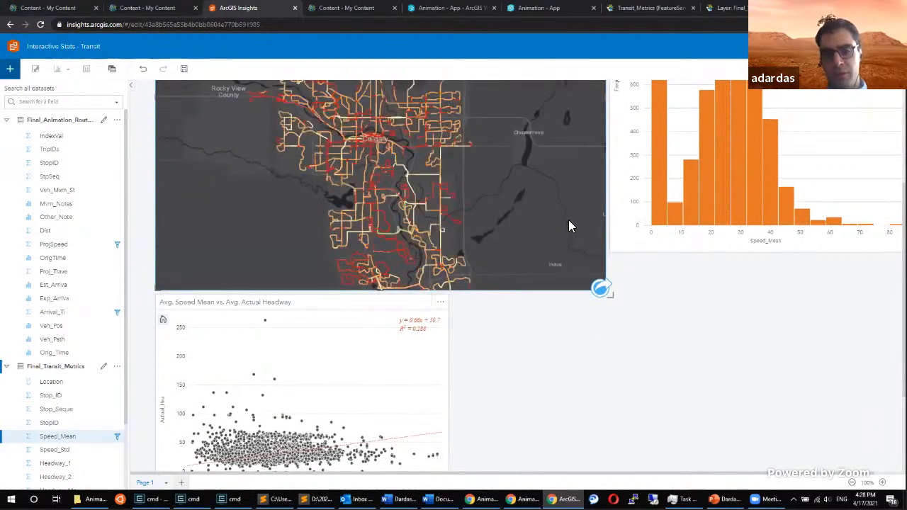
left_click(691, 198)
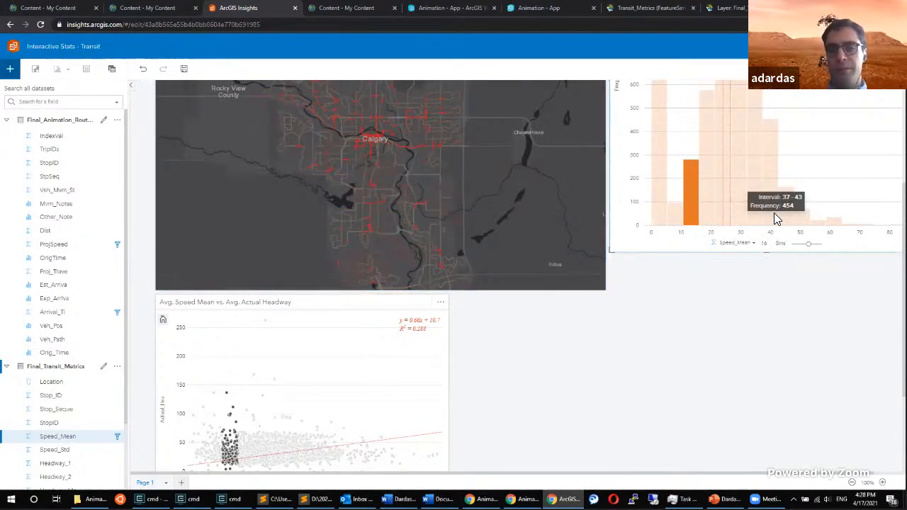
left_click(659, 218)
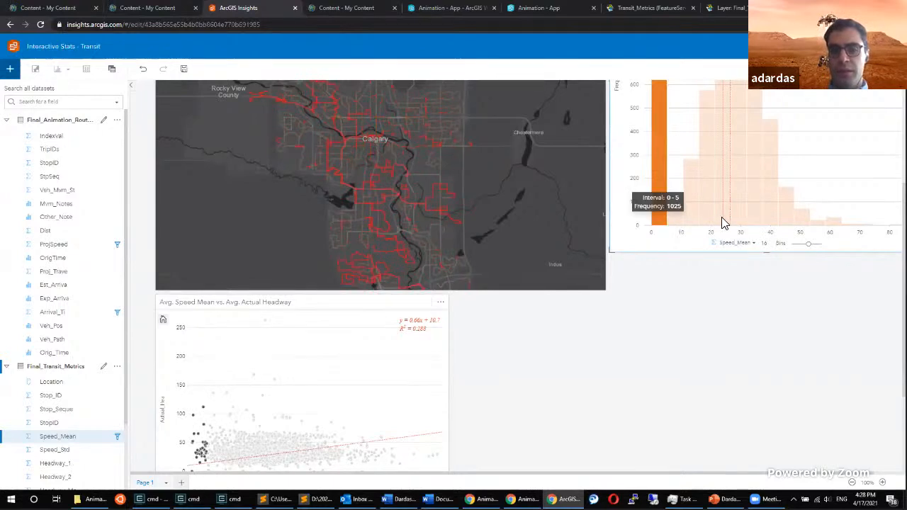
left_click(673, 219)
left_click(691, 218)
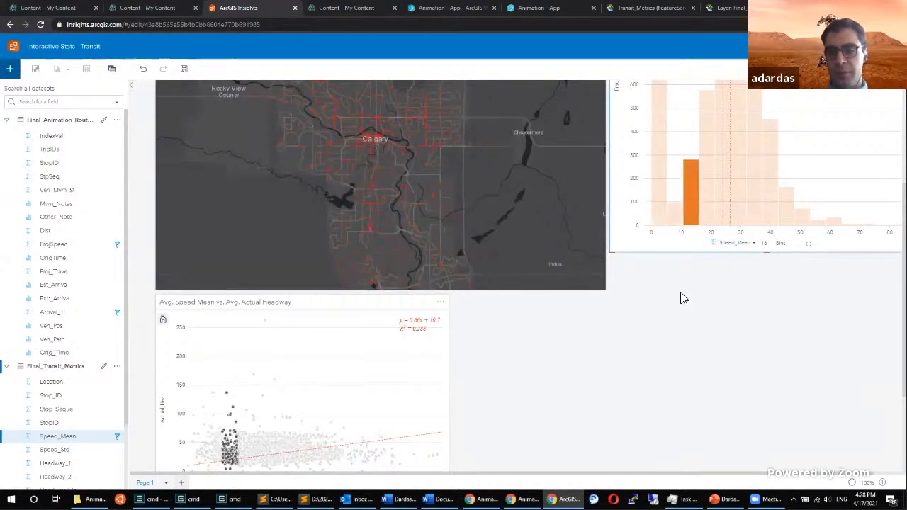
left_click(568, 233)
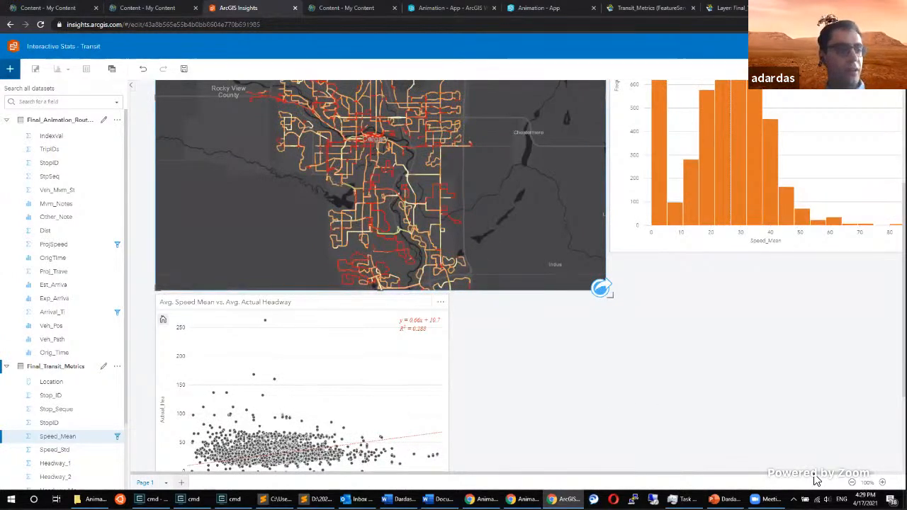
Examine the analytics options offered for the Speed_Mean histogram under the questions on how it has changed and how it is distributed.
scroll(538, 381, "down", 2)
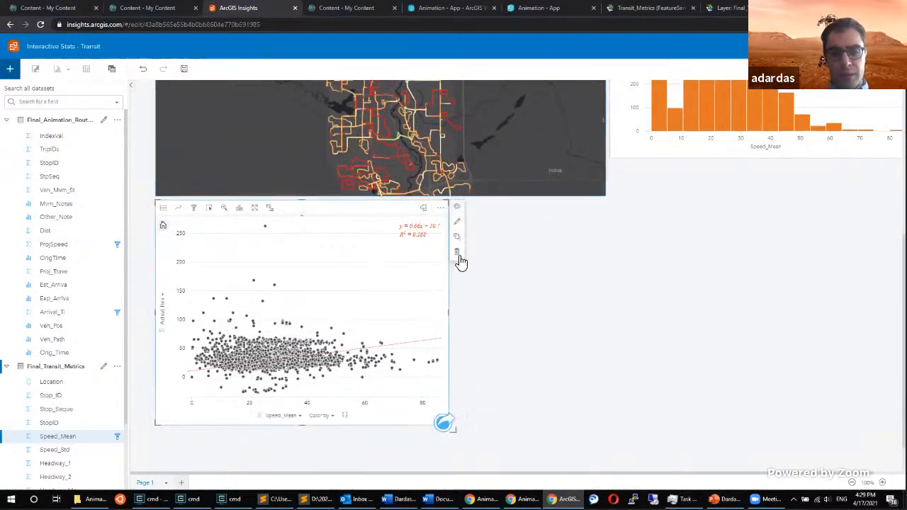
left_click(496, 263)
scroll(809, 299, "up", 4)
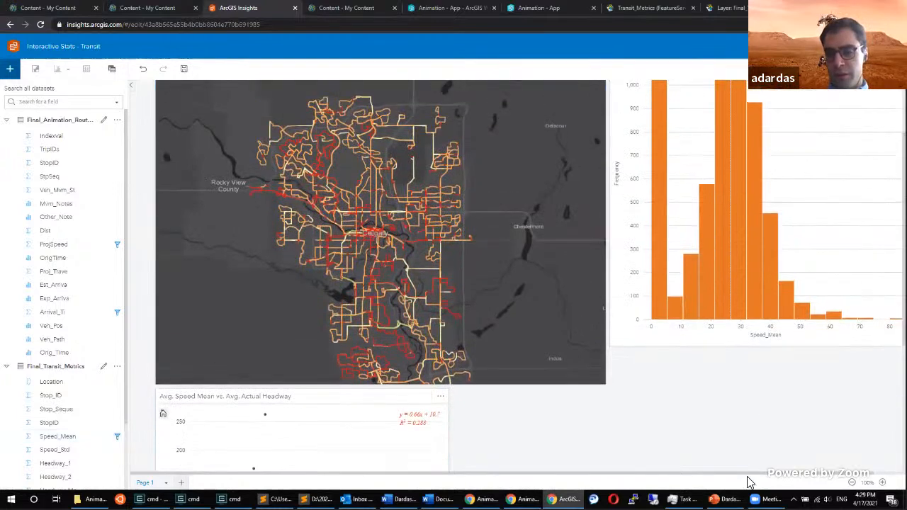
scroll(749, 476, "right", 2)
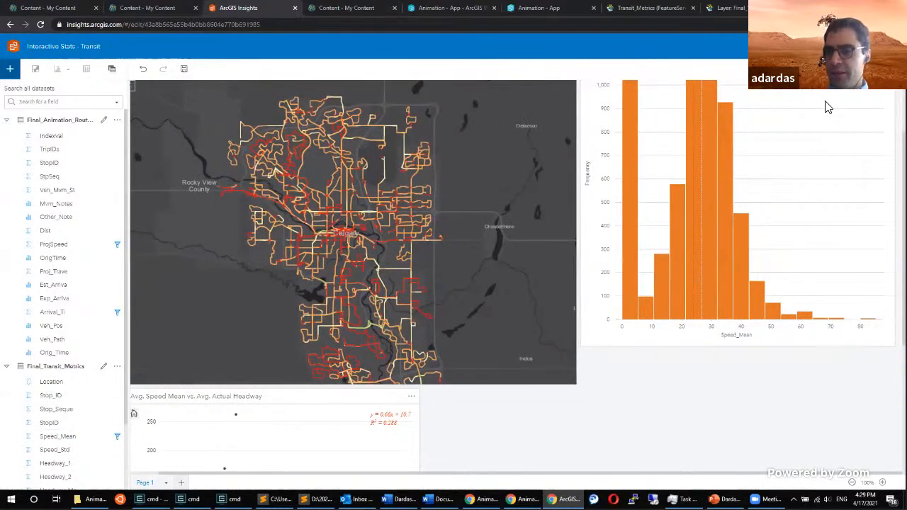
left_click(870, 146)
scroll(854, 250, "up", 2)
mouse_move(806, 110)
left_mouse_down()
mouse_move(794, 107)
mouse_move(802, 103)
left_mouse_up()
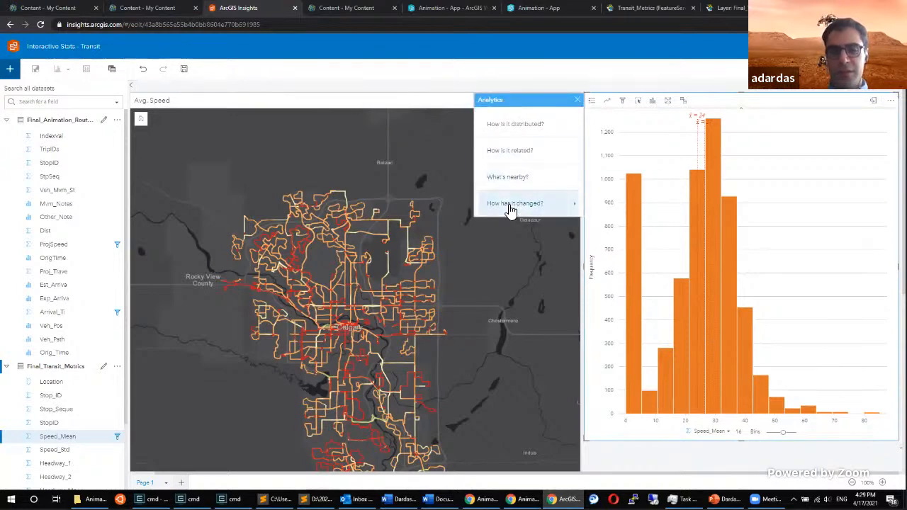
left_click(509, 205)
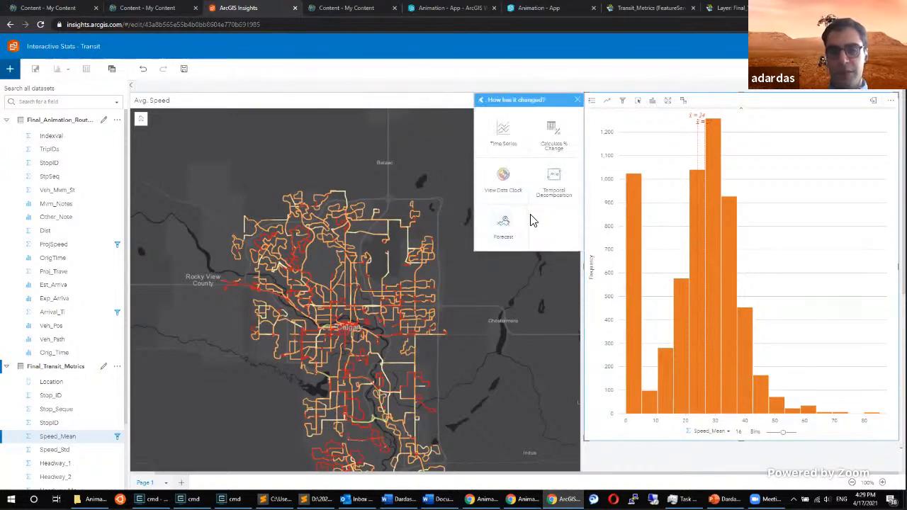
left_click(488, 100)
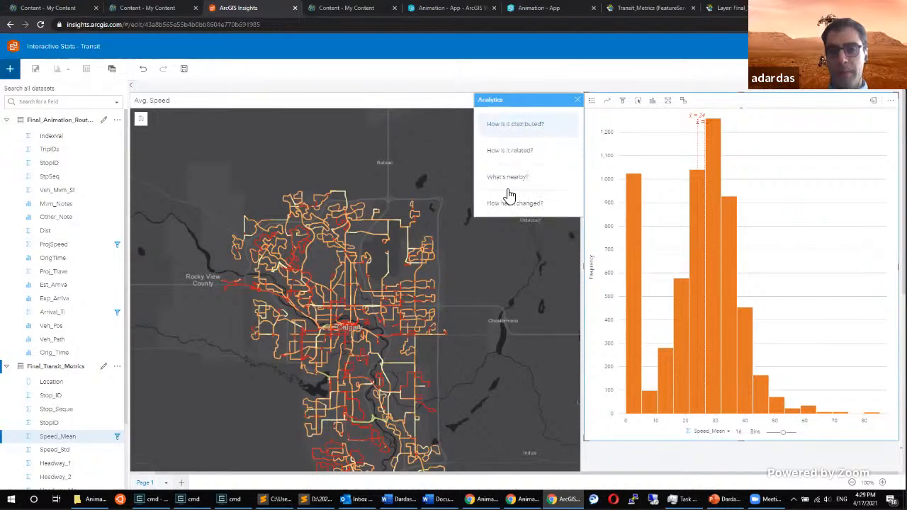
left_click(517, 126)
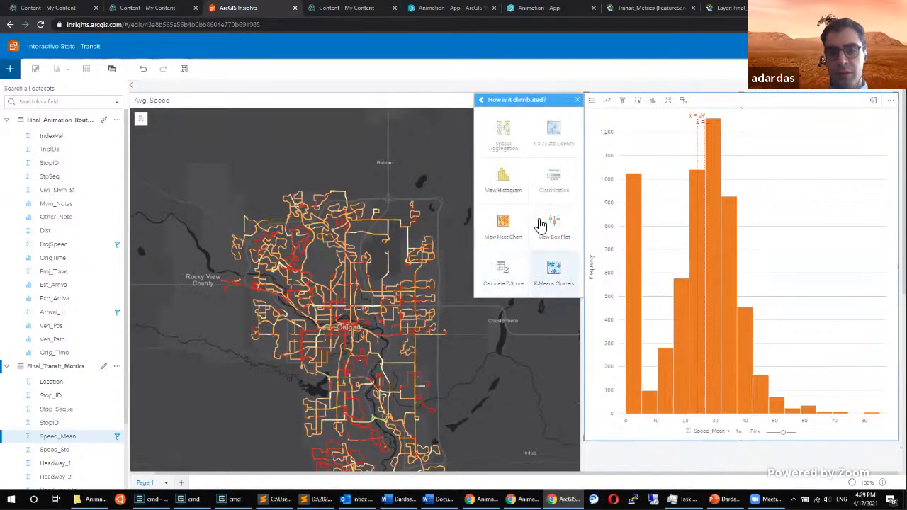
left_click(577, 100)
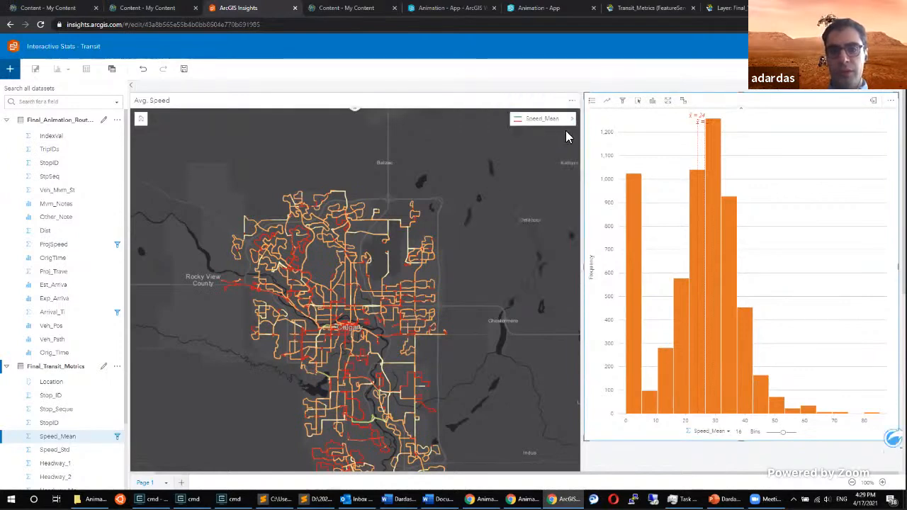
Run the View Histogram analysis from the map for the Final_Transit_Metrics layer with Actual_Hea as the number field.
left_click(571, 106)
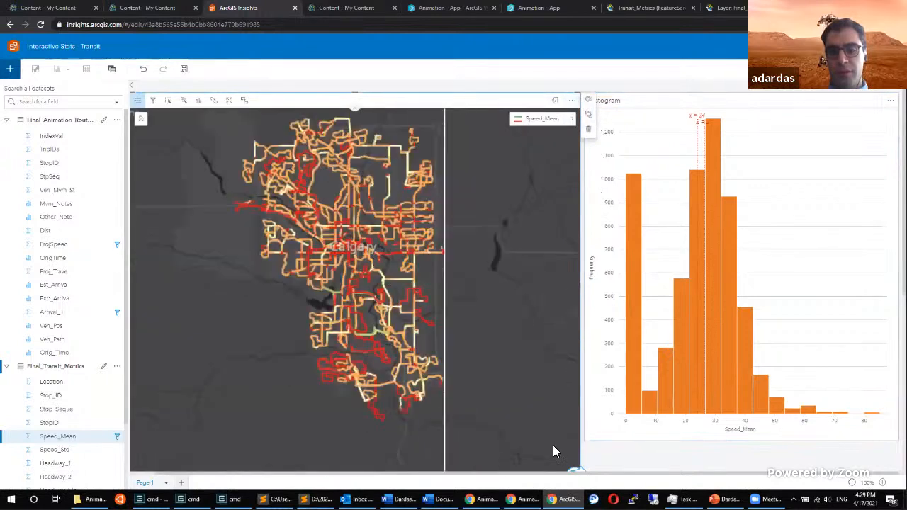
left_click(574, 460)
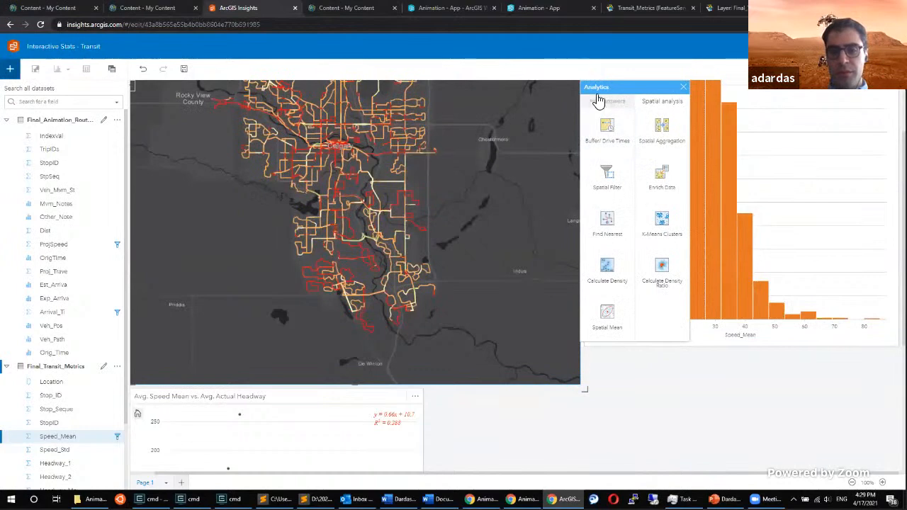
left_click(599, 99)
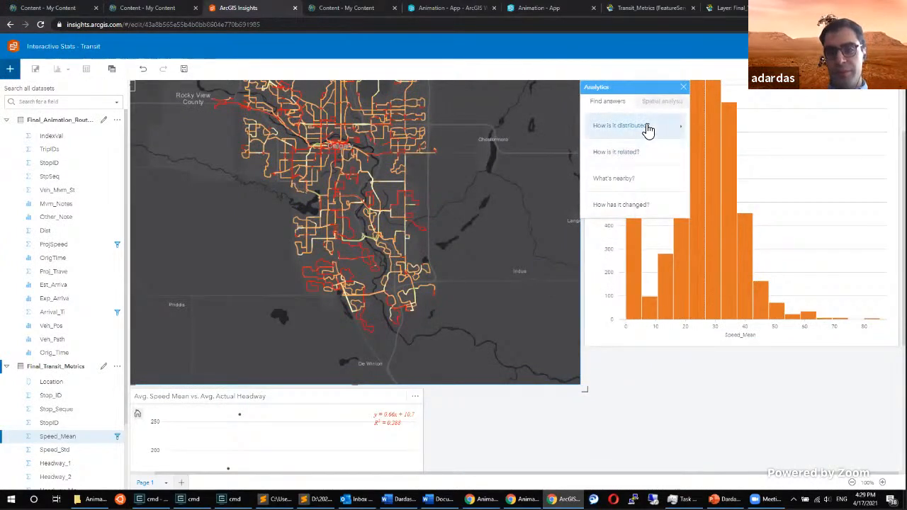
mouse_move(644, 127)
left_click(618, 177)
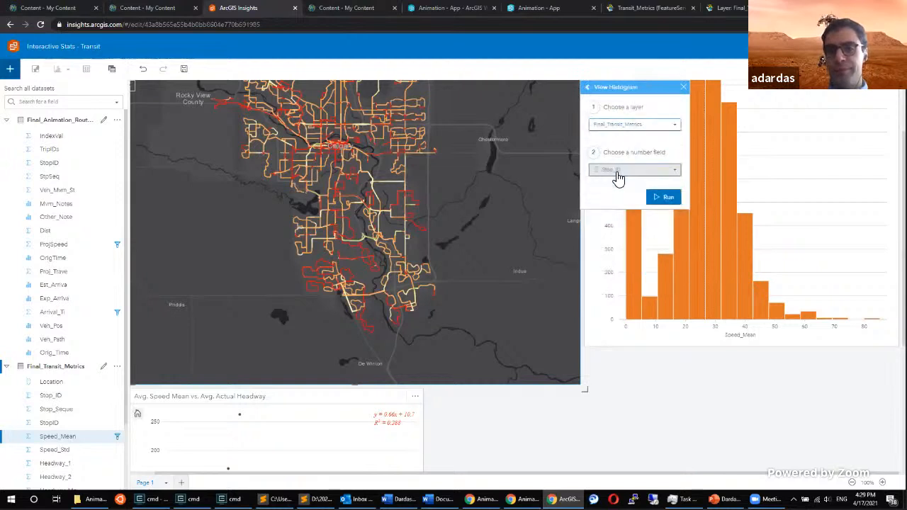
left_click(618, 172)
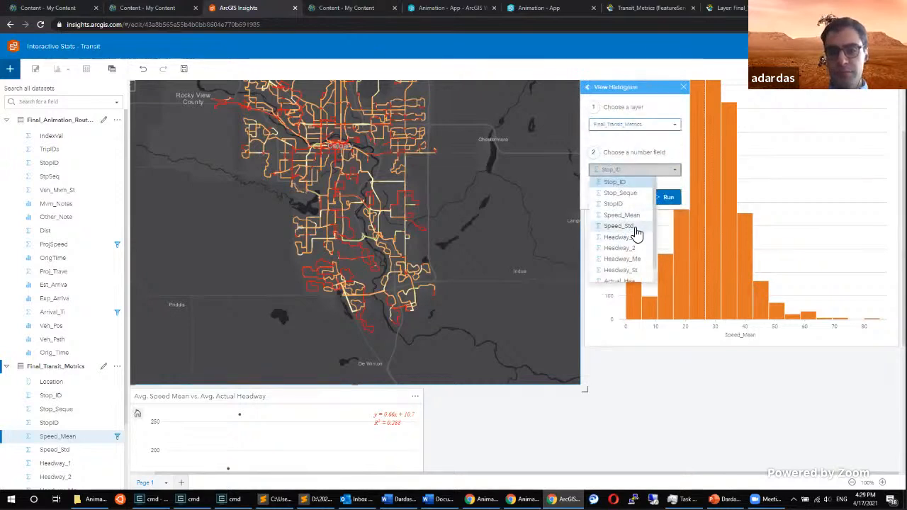
scroll(635, 238, "down", 1)
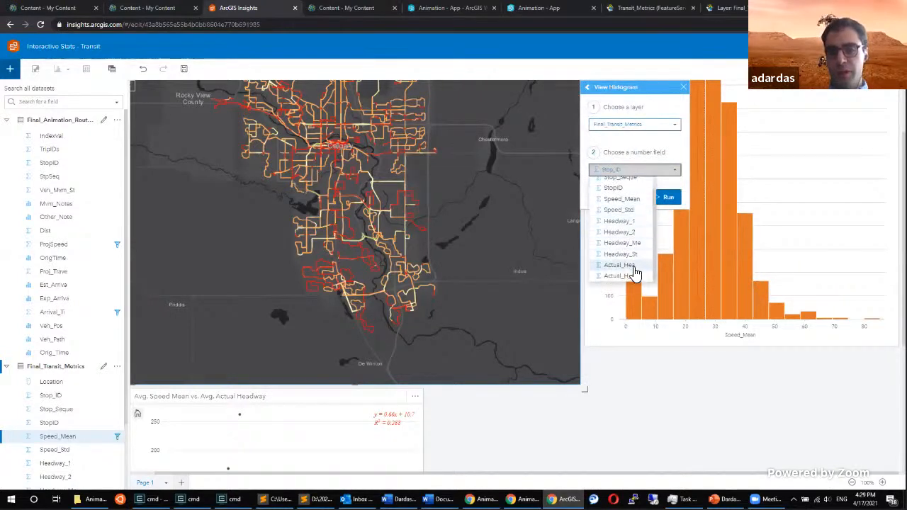
left_click(623, 265)
left_click(664, 198)
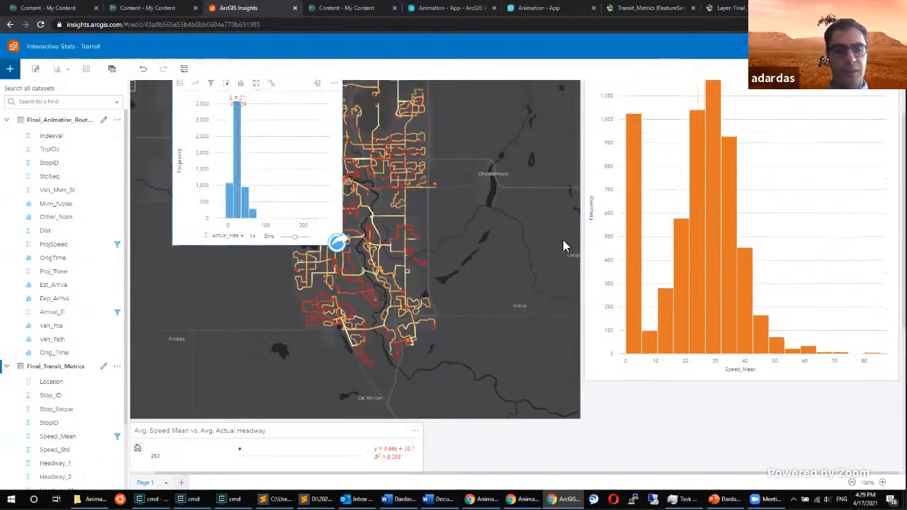
Enlarge the Actual_Hea histogram card, place it beneath the Speed_Mean histogram and set it to 23 bins.
left_click_drag(293, 146, 668, 364)
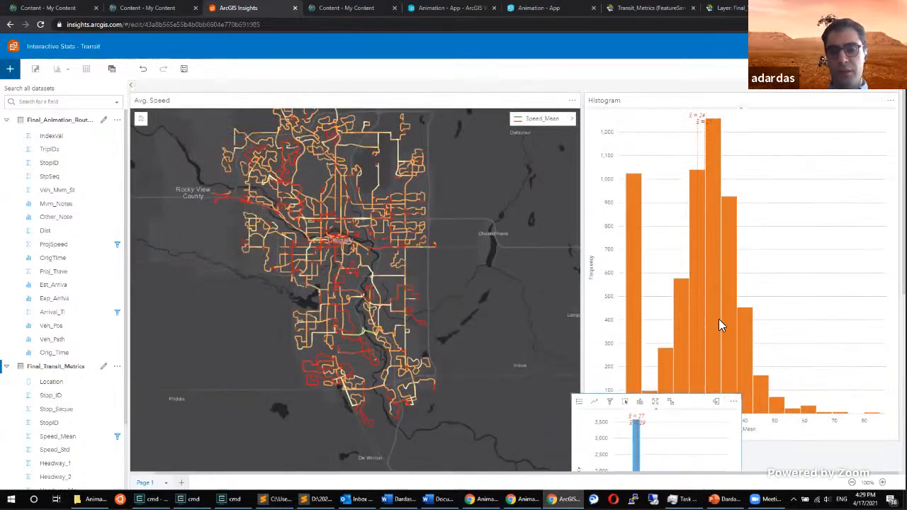
scroll(720, 325, "down", 3)
left_click_drag(751, 387, 824, 434)
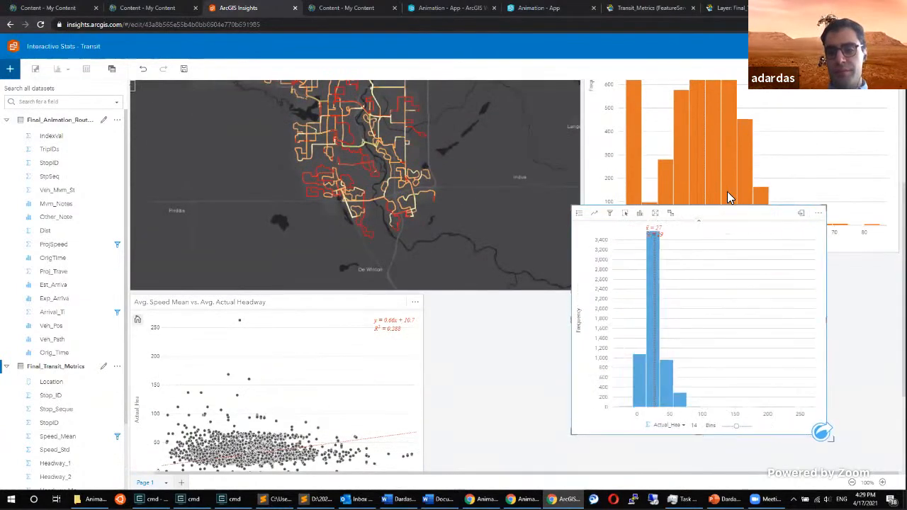
left_click_drag(729, 217, 850, 277)
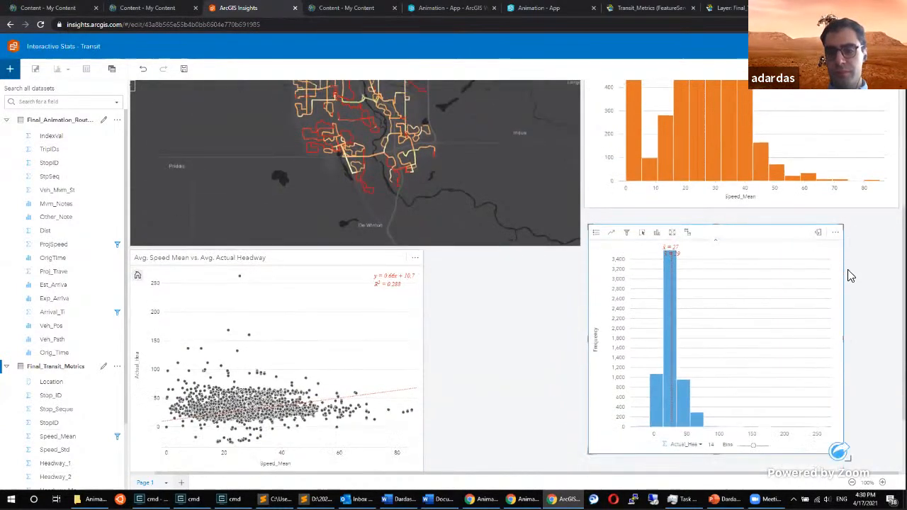
left_click(611, 183)
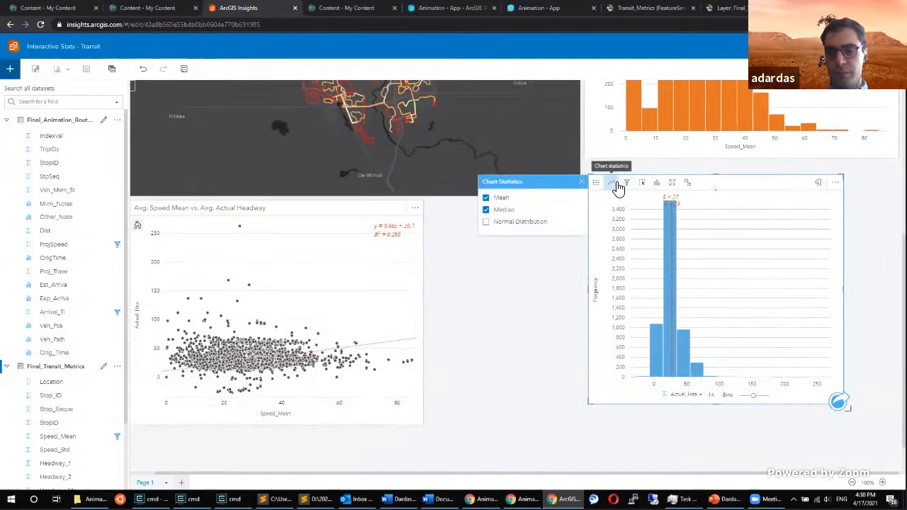
left_click(618, 185)
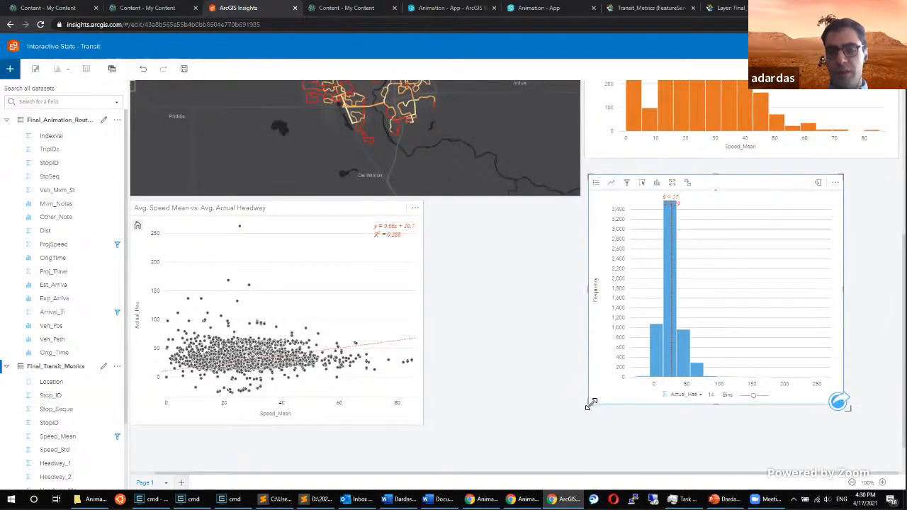
left_click_drag(591, 403, 543, 433)
left_click_drag(713, 188, 765, 186)
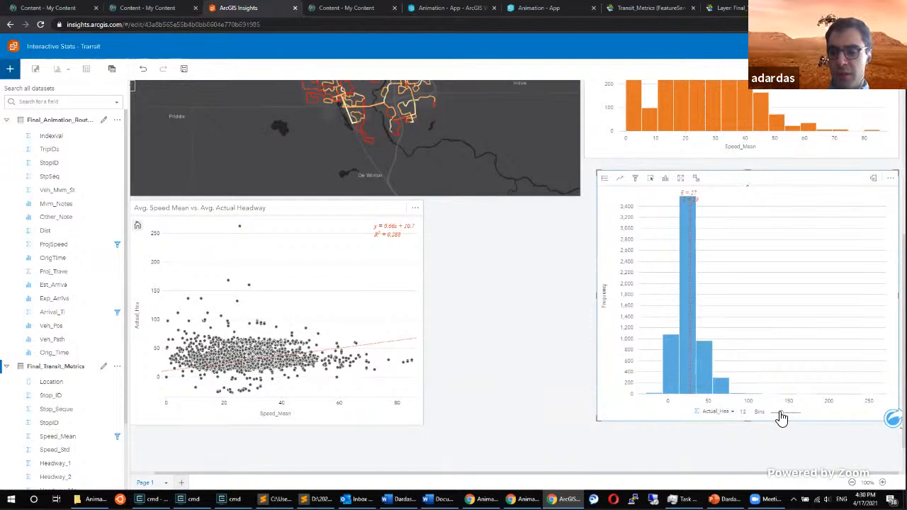
left_click_drag(782, 418, 800, 419)
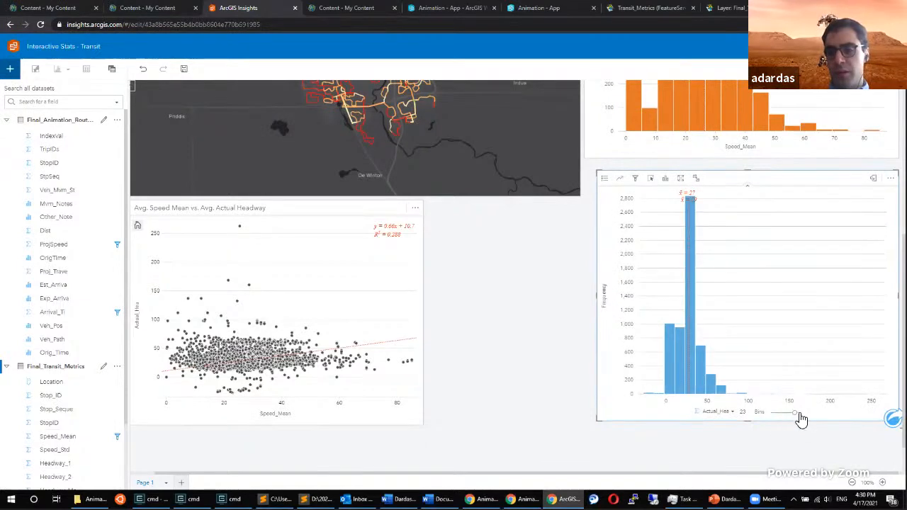
Select the bar just below the tallest one in the Actual_Hea histogram to inspect the matching scatter points and map routes.
left_click(677, 363)
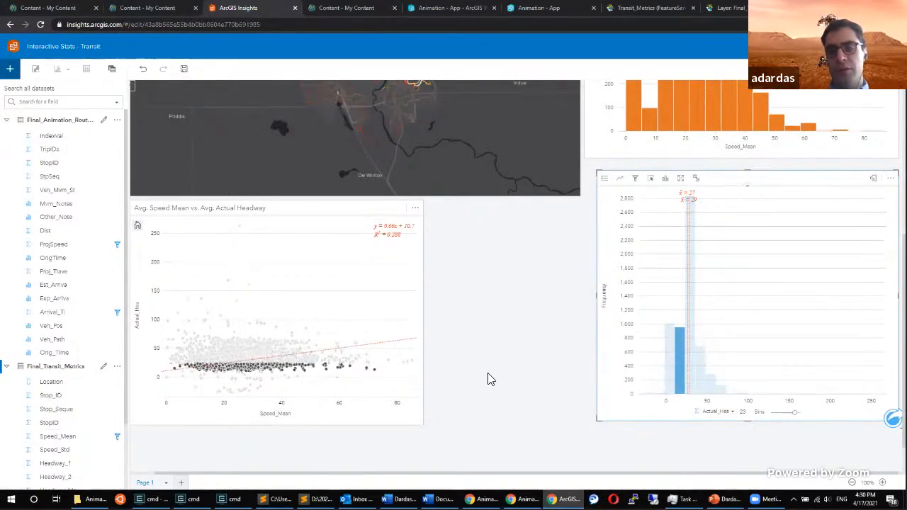
scroll(496, 379, "up", 3)
scroll(516, 269, "up", 1)
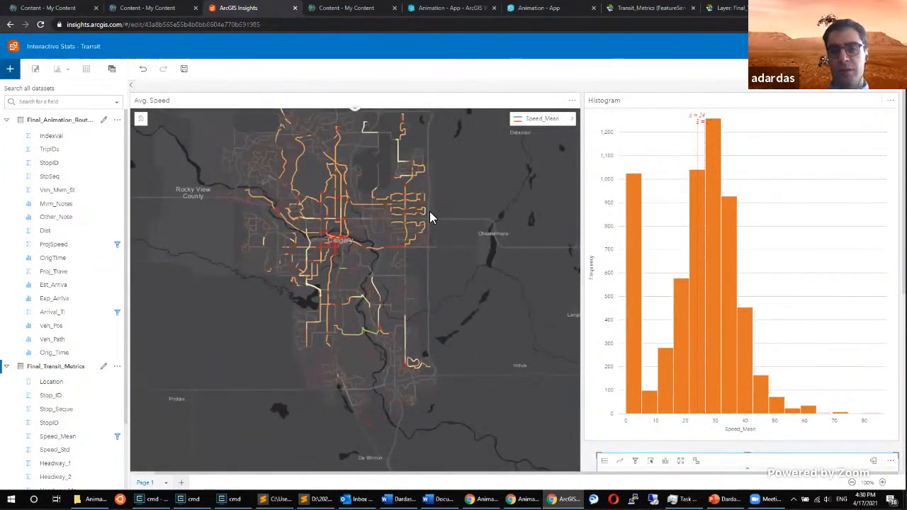
scroll(430, 211, "down", 5)
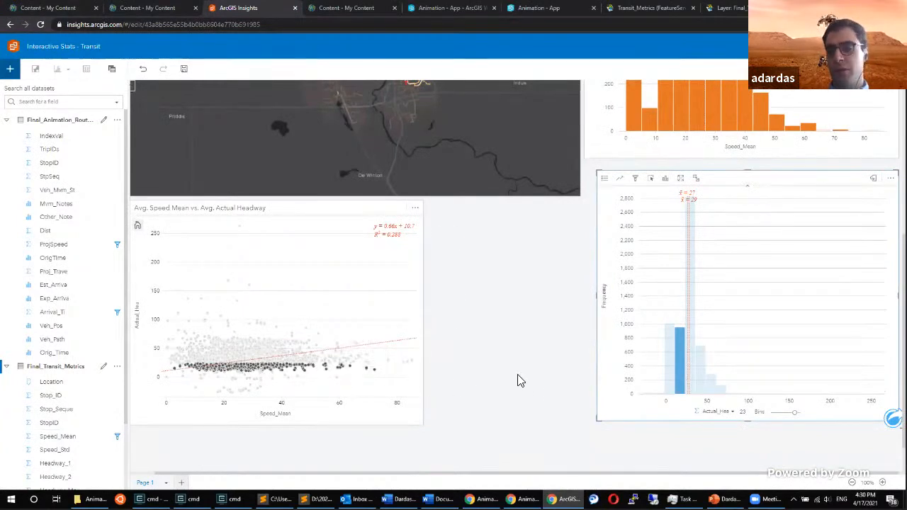
scroll(476, 340, "up", 5)
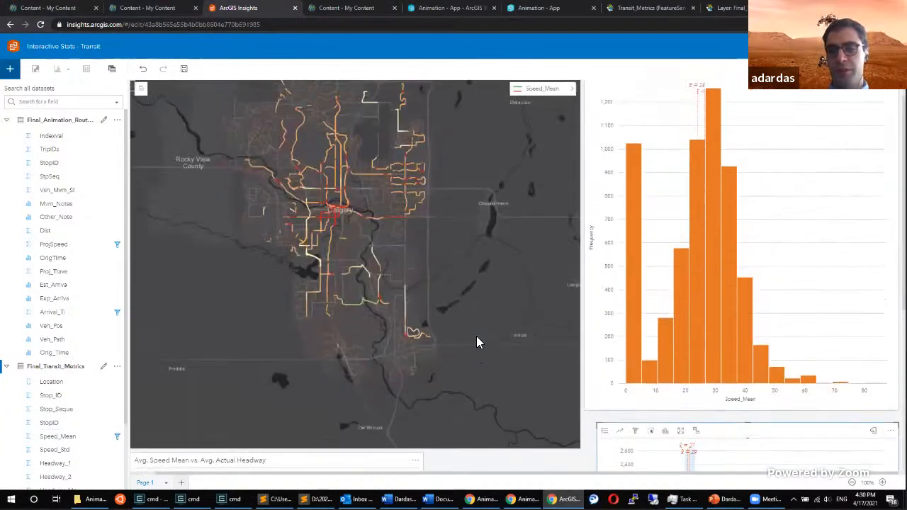
scroll(507, 298, "down", 1)
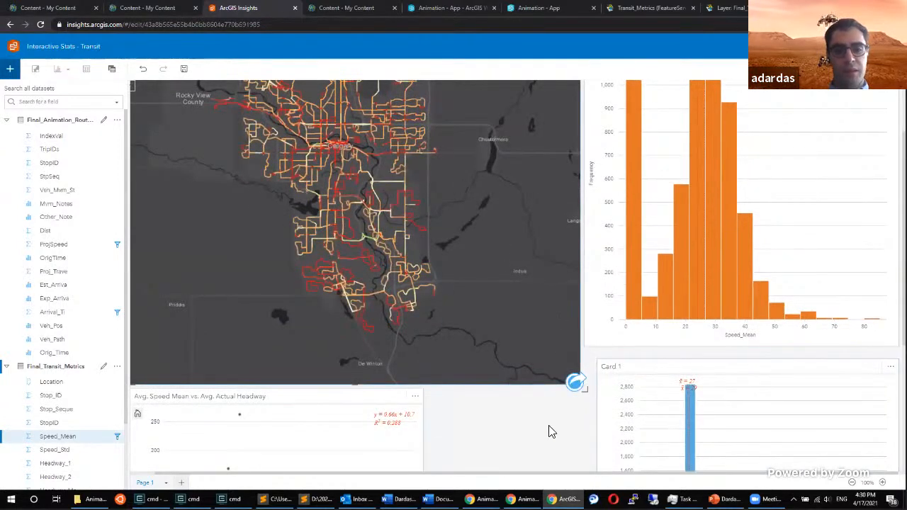
Save the Interactive Stats - Transit workbook.
scroll(546, 411, "up", 2)
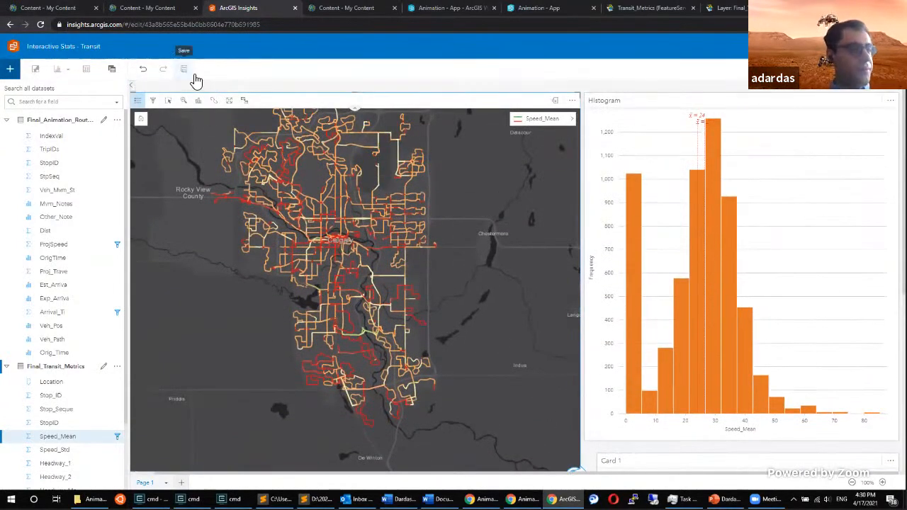
left_click(190, 74)
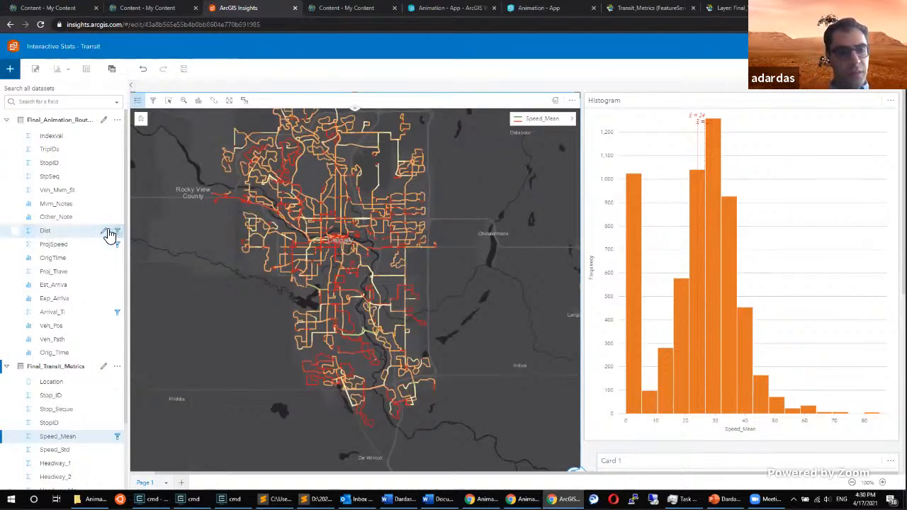
Open the data table of the Final_Animation_Routes dataset and add a new field to it.
left_click(45, 235)
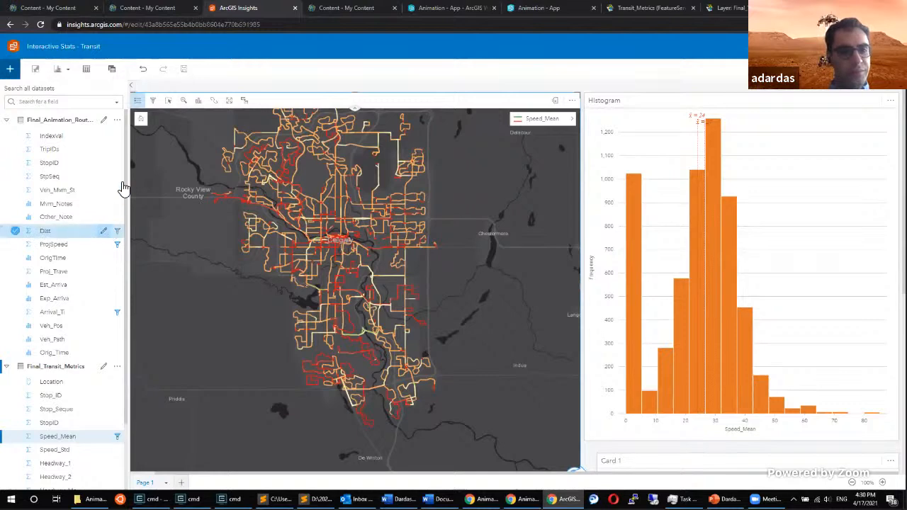
left_click(117, 120)
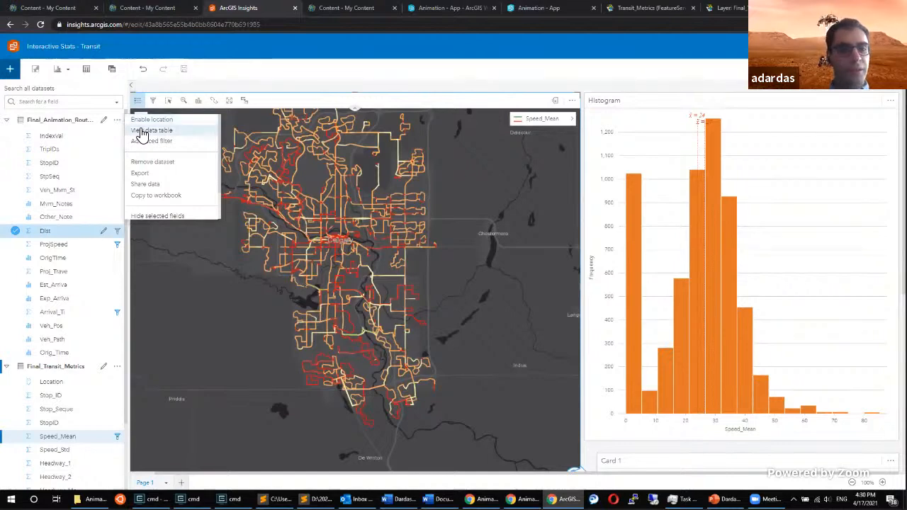
left_click(142, 132)
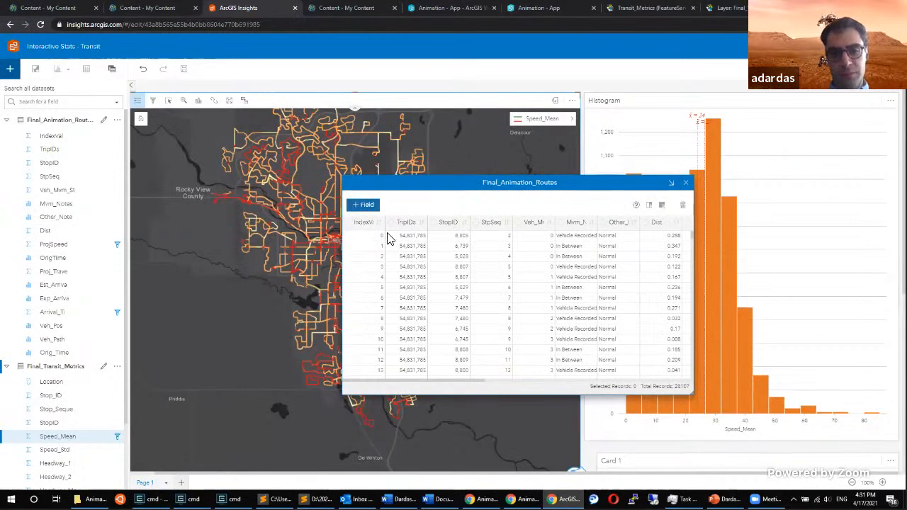
left_click(367, 205)
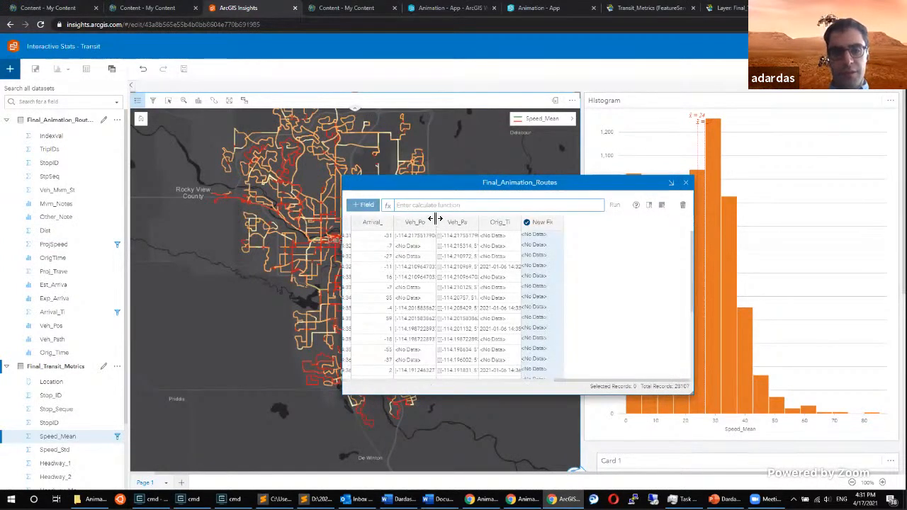
Enter the calculation Dist*1000 for the new field, picking Dist from the available fields.
left_click(558, 205)
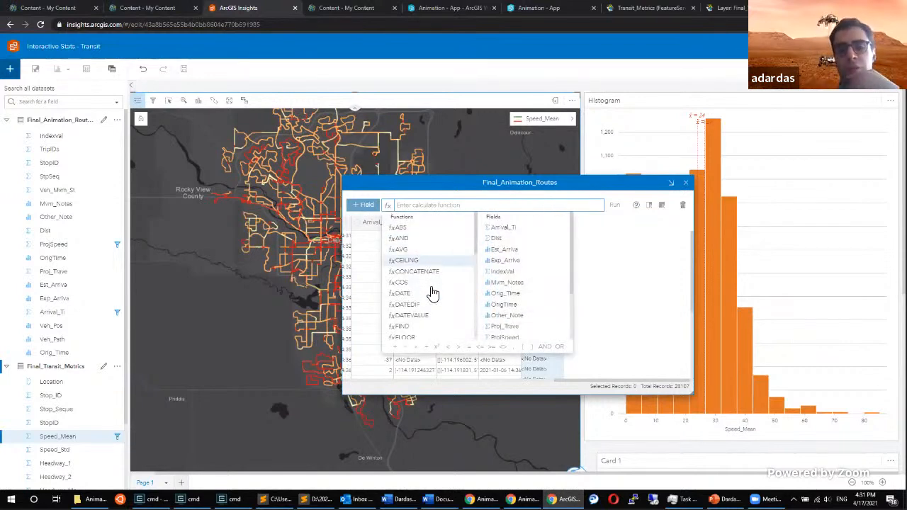
scroll(433, 293, "down", 5)
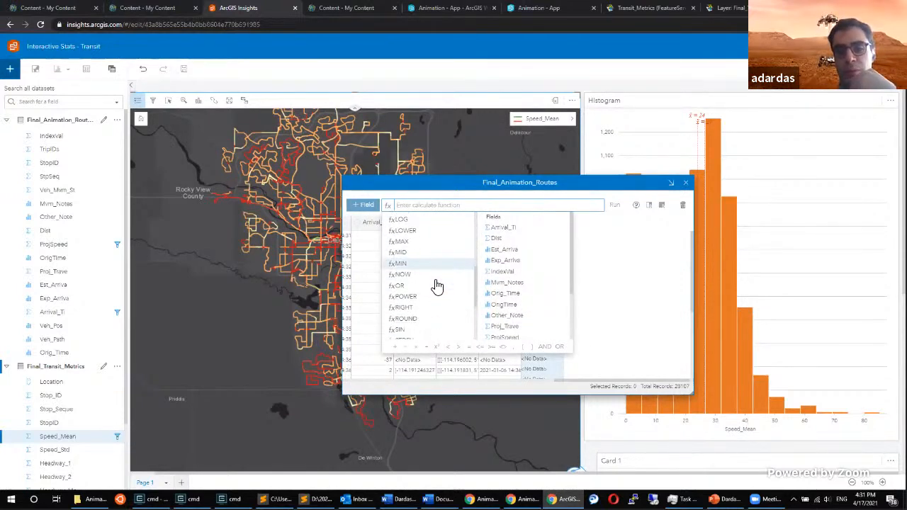
scroll(436, 287, "down", 3)
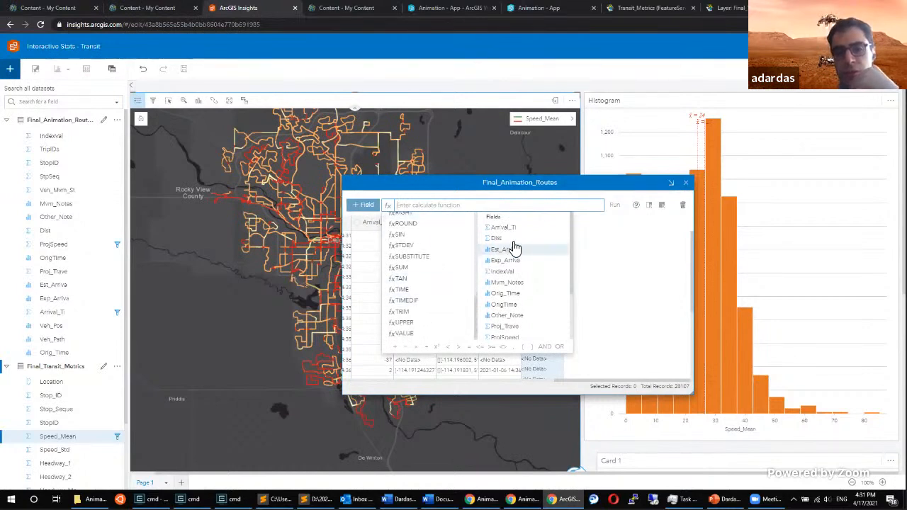
scroll(517, 257, "down", 3)
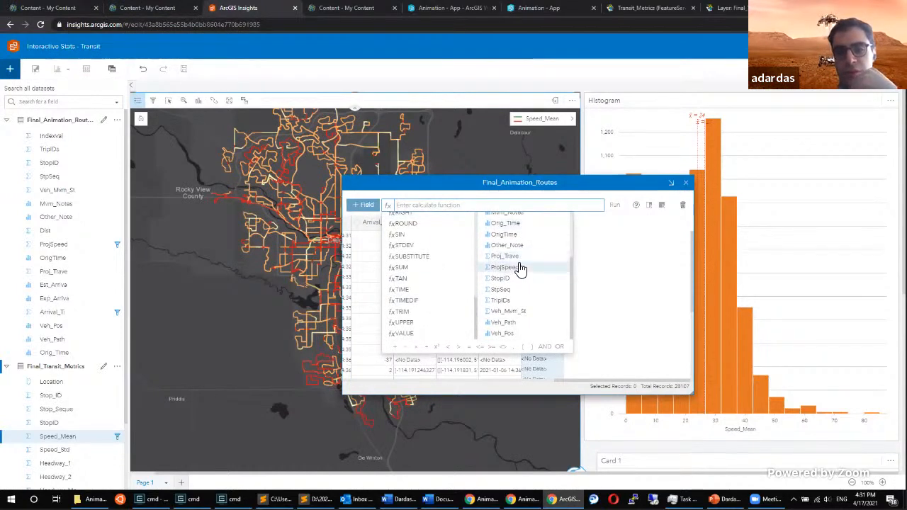
scroll(519, 264, "up", 4)
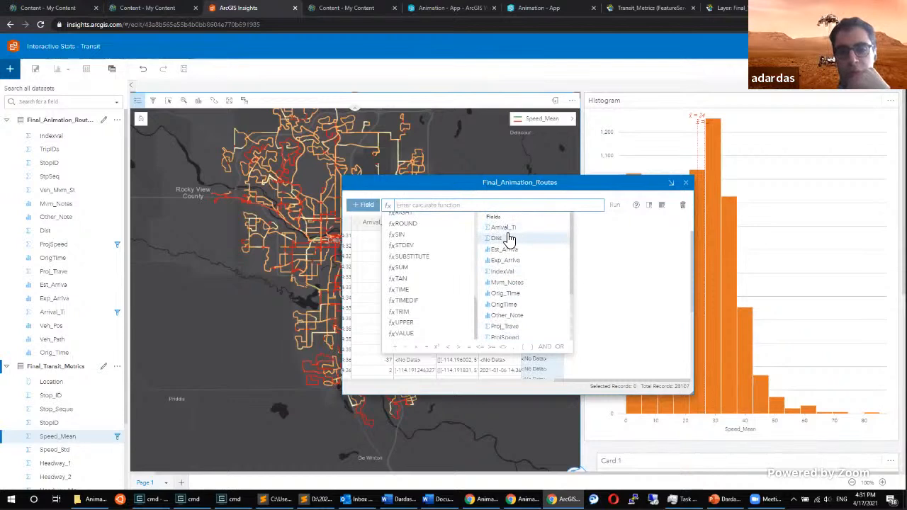
left_click(509, 238)
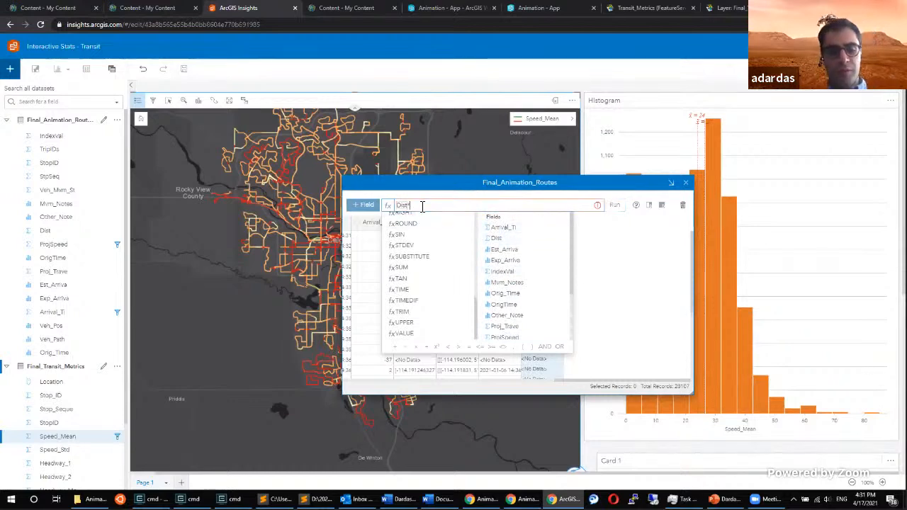
type("*1000")
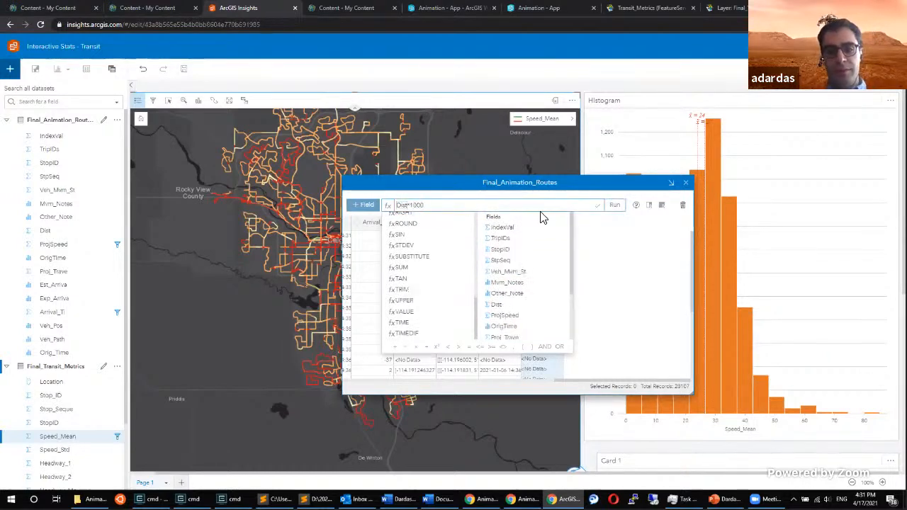
left_click(661, 253)
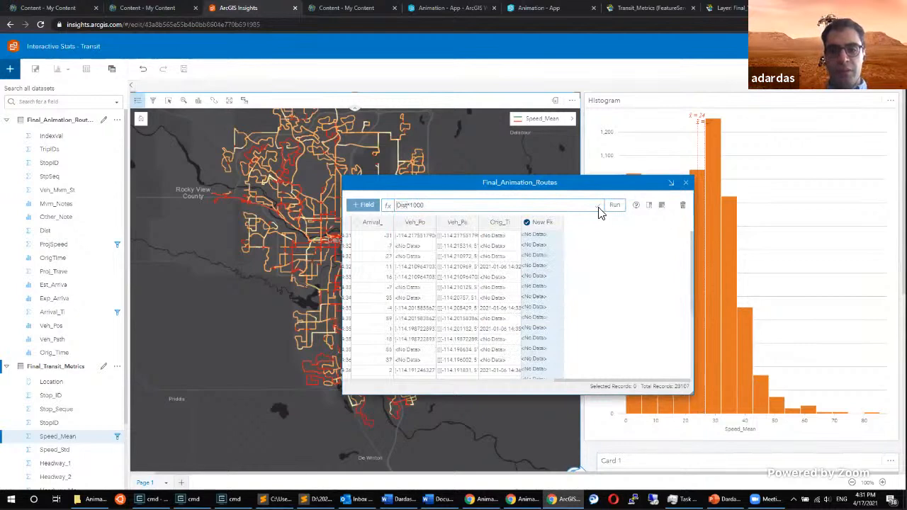
Rename the new field as Distance (meters) and run its calculation.
left_click(542, 222)
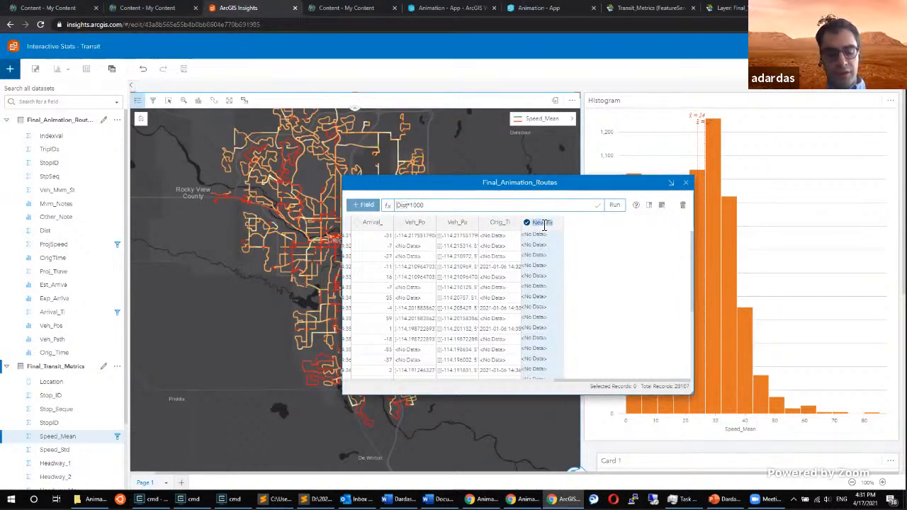
type("Distan")
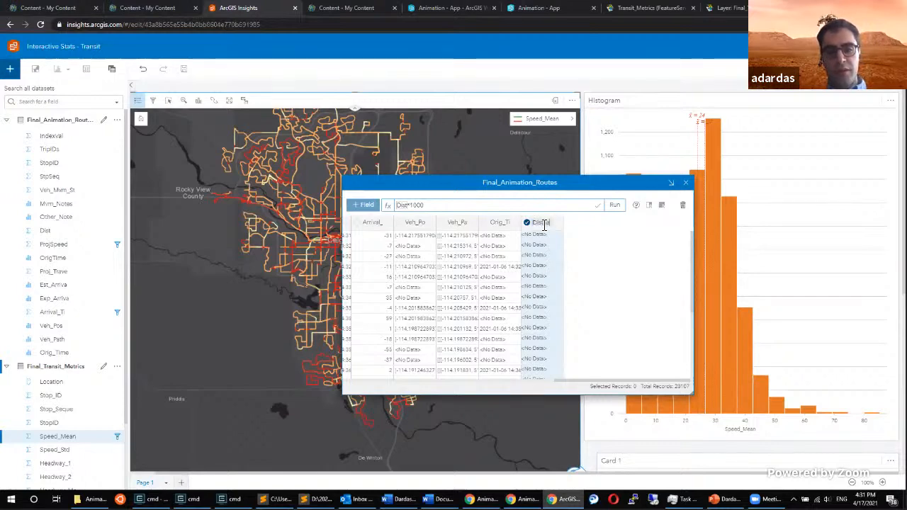
type("ce(me")
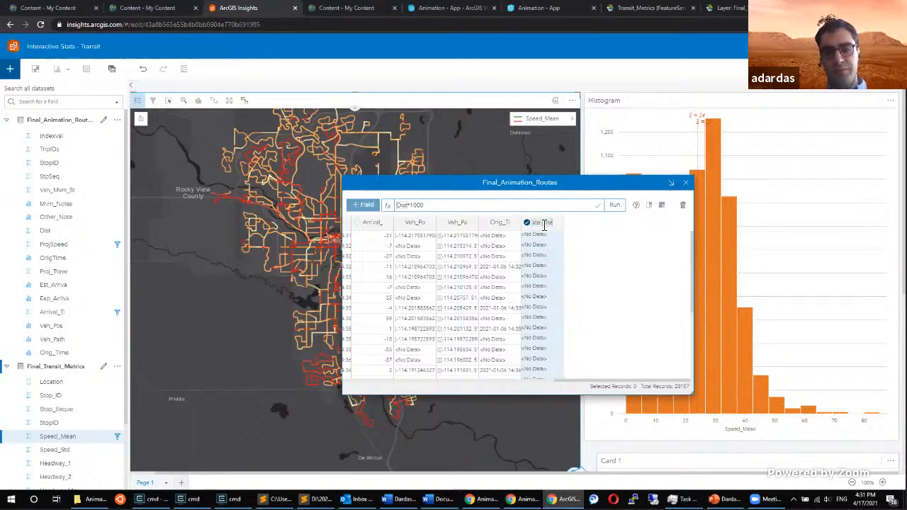
left_click(653, 257)
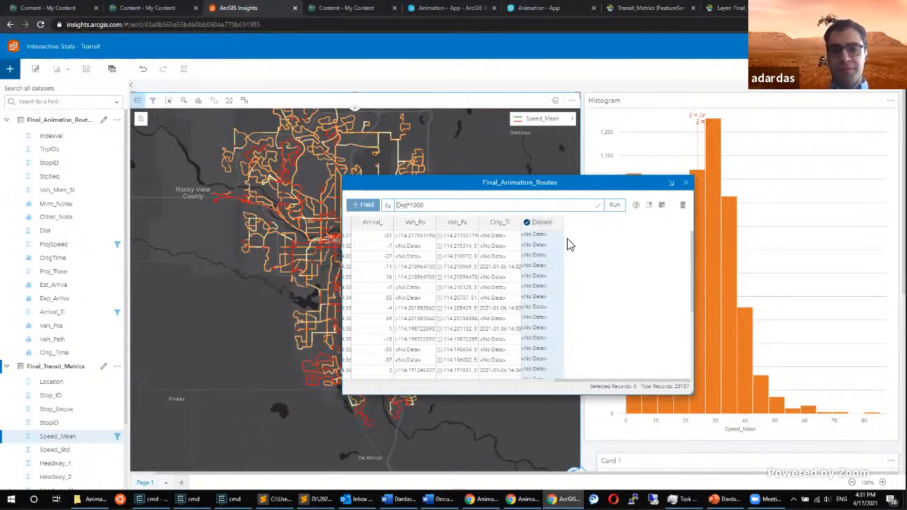
left_click(615, 205)
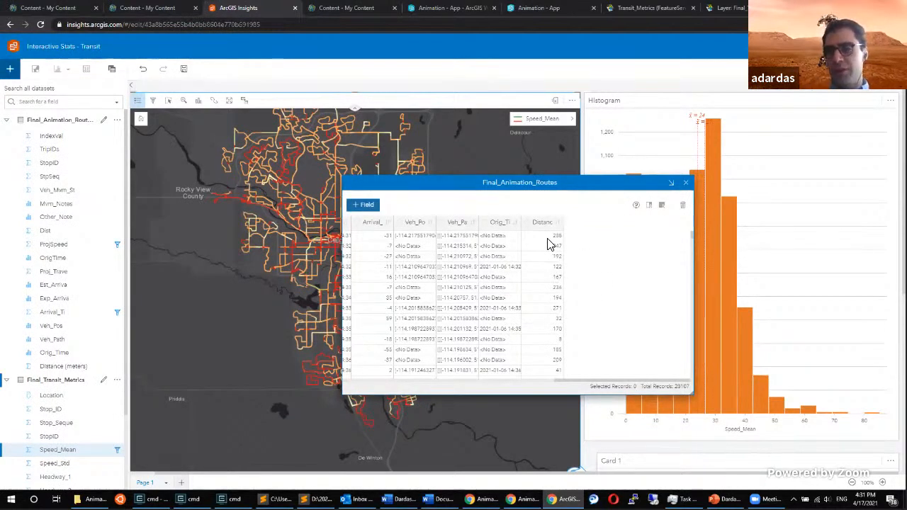
Close the Final_Animation_Routes data table and save the workbook.
left_click(685, 183)
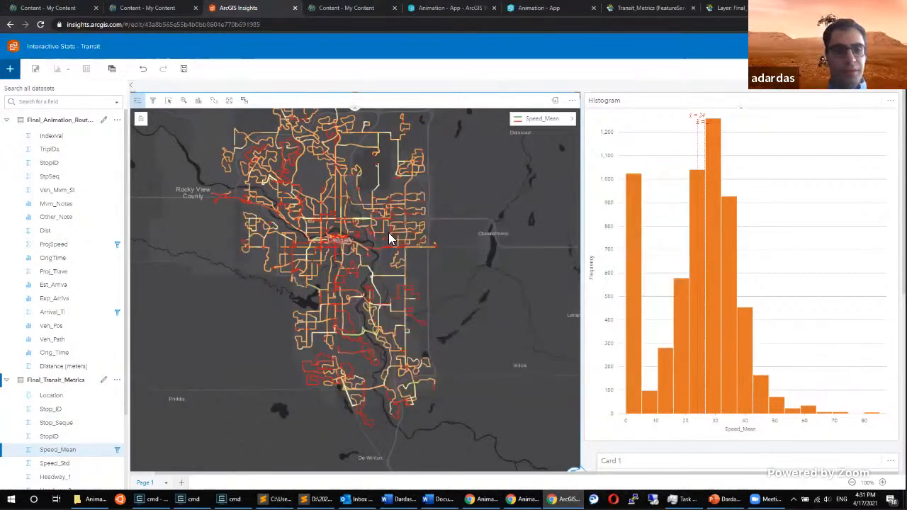
left_click(185, 71)
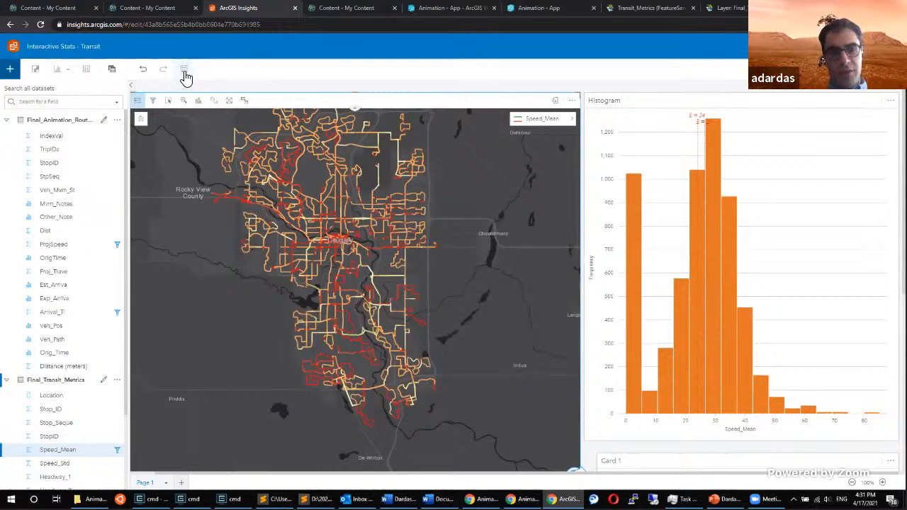
Start sharing Page 1 and title the shared item Interactive Stats - Transit (Pg.).
left_click(167, 484)
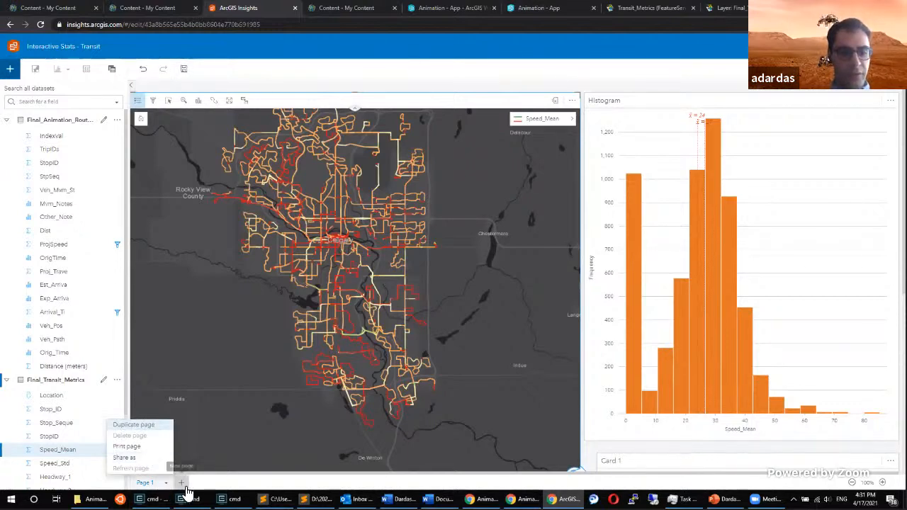
left_click(141, 459)
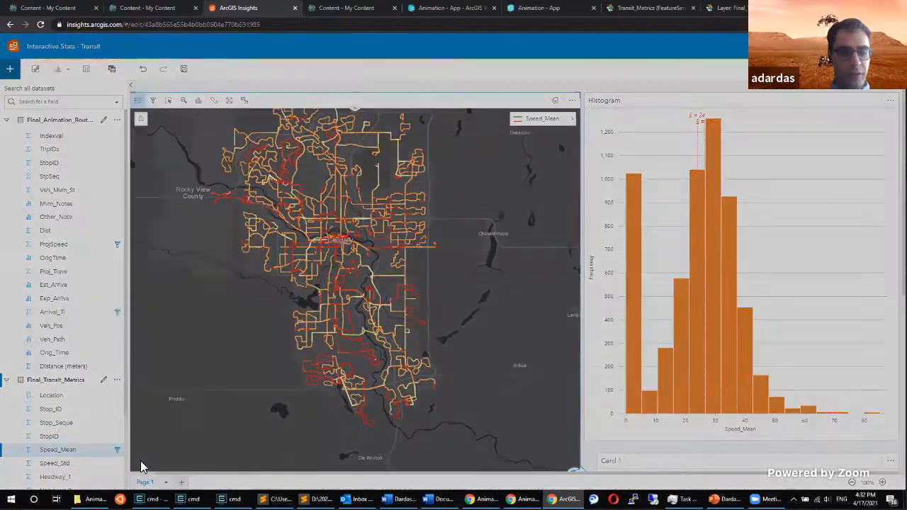
key("BackSpace")
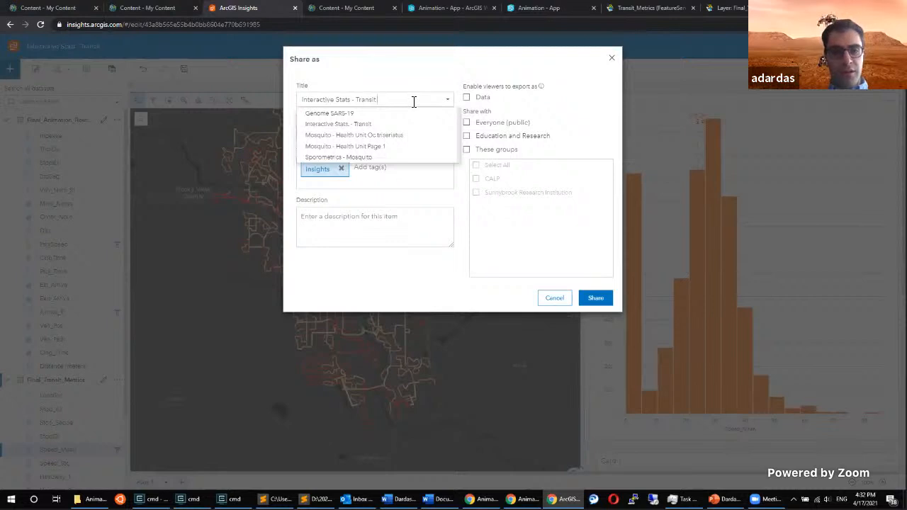
type("(Pg.")
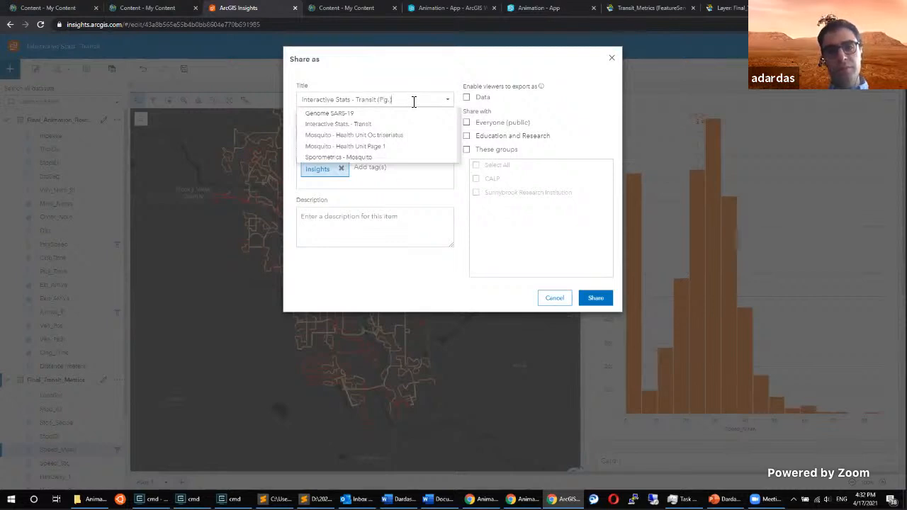
key("Tab")
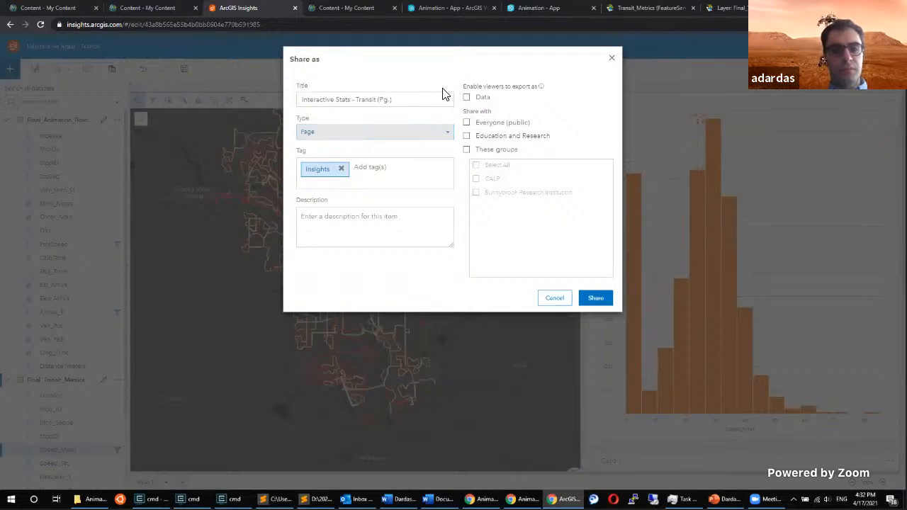
Add the tags Calgary and Transit to the shared page item.
left_click(394, 178)
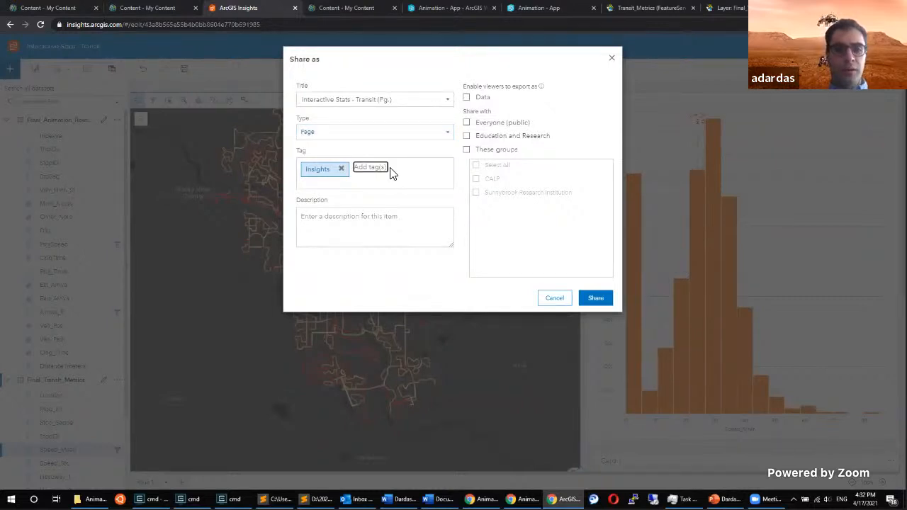
type("Calgary")
key("Tab")
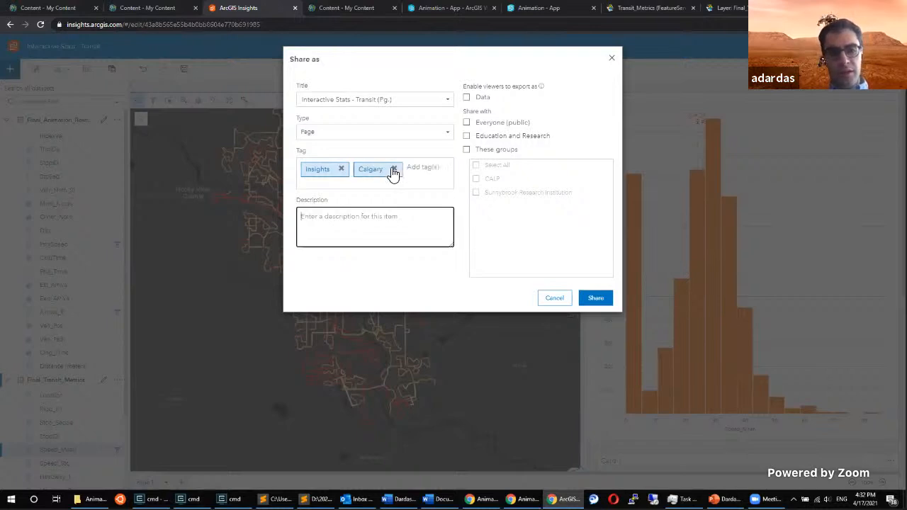
type("Tr")
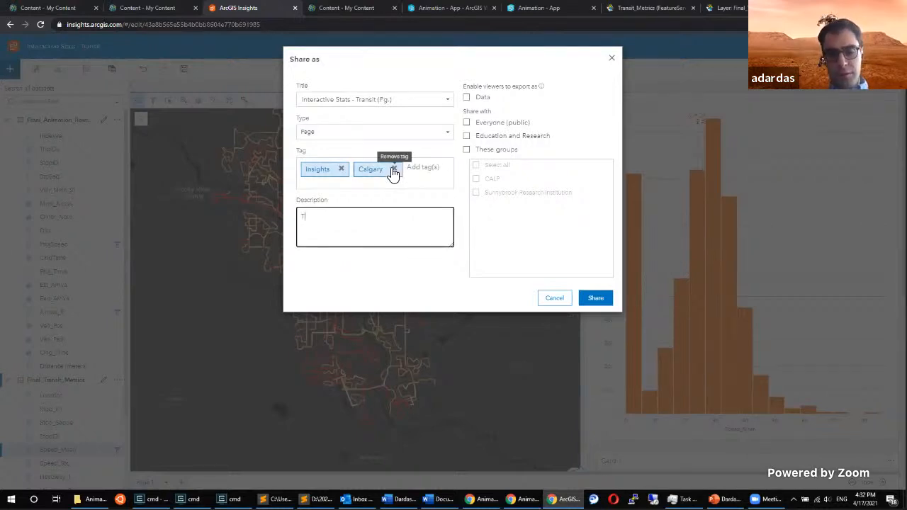
key("BackSpace")
left_click(419, 173)
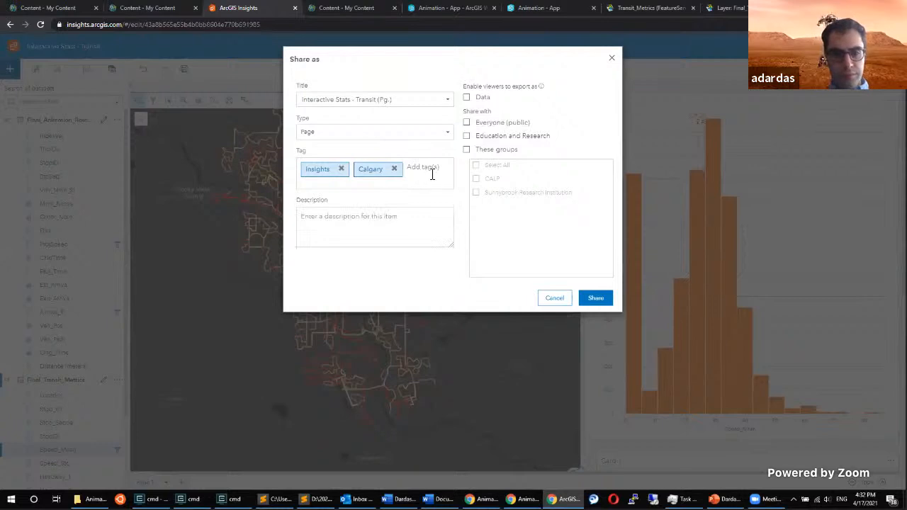
key("Return")
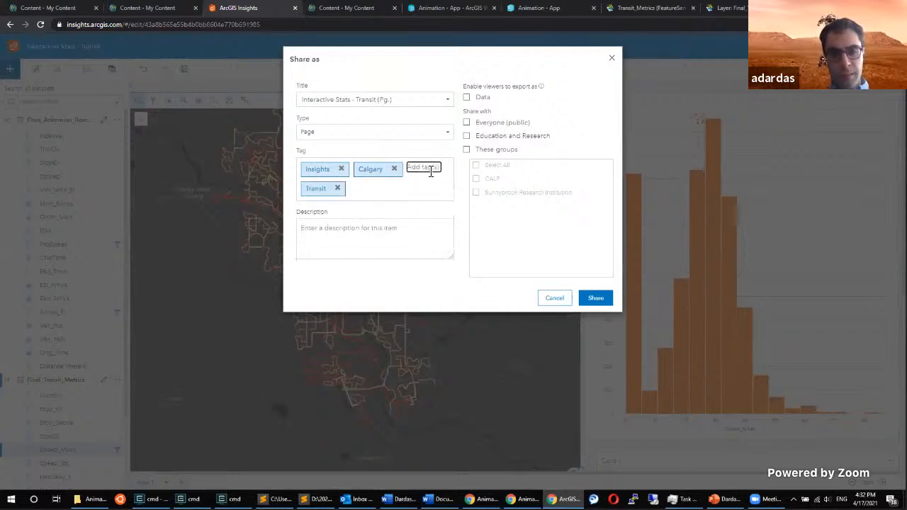
Set the page's sharing to Everyone (public) and share it.
left_click(467, 123)
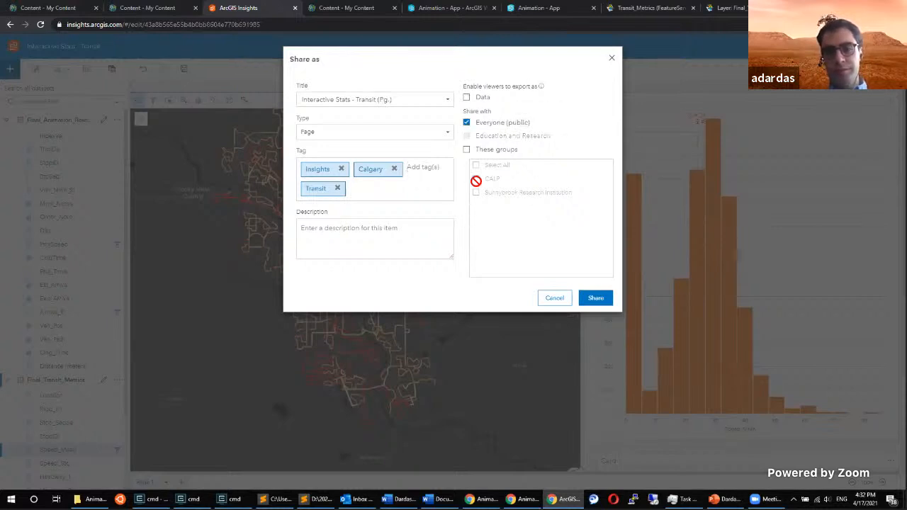
left_click(604, 303)
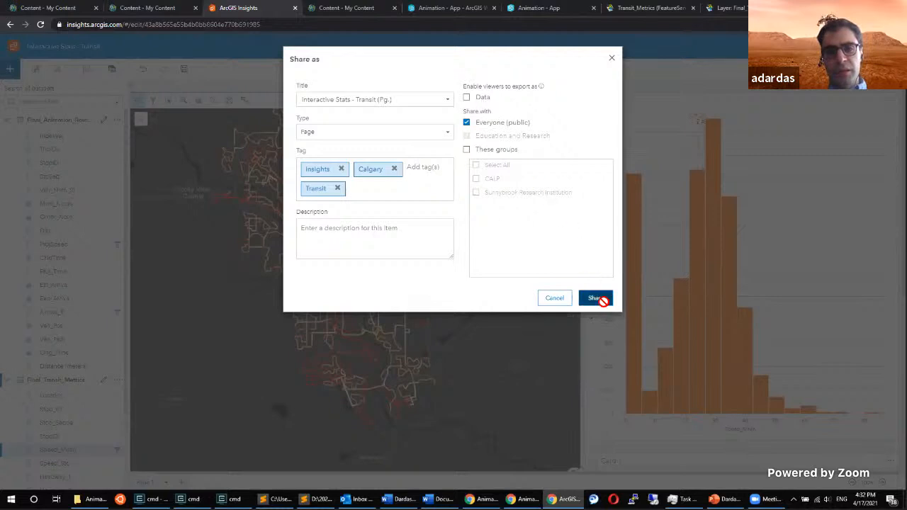
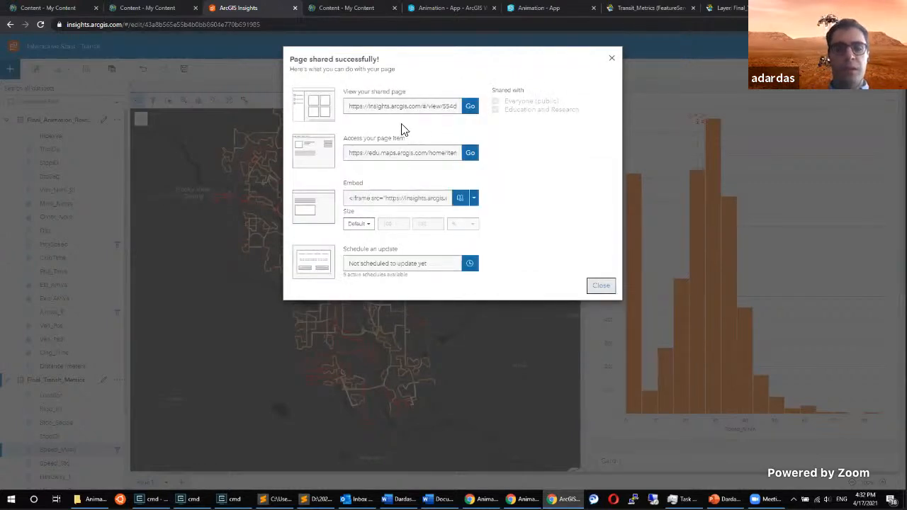
Examine the shared page's view link and read through its iframe embed code.
left_click(374, 107)
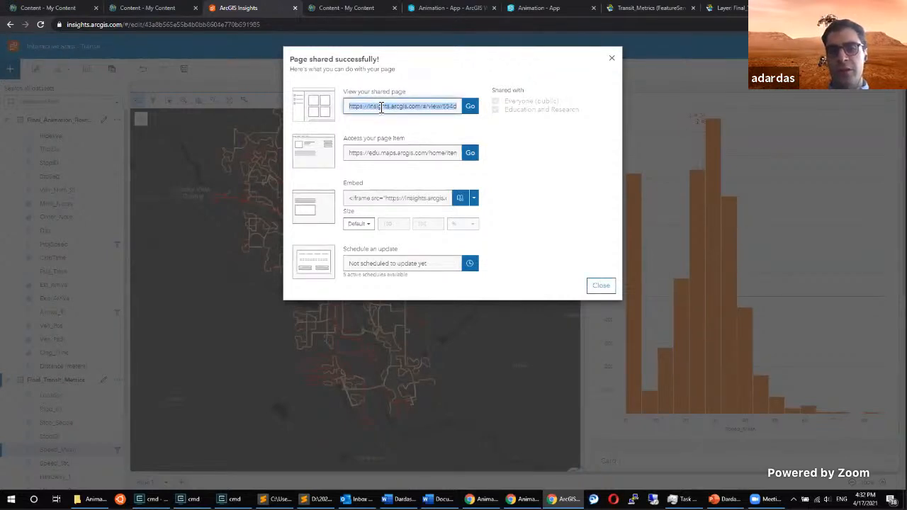
left_click(352, 198)
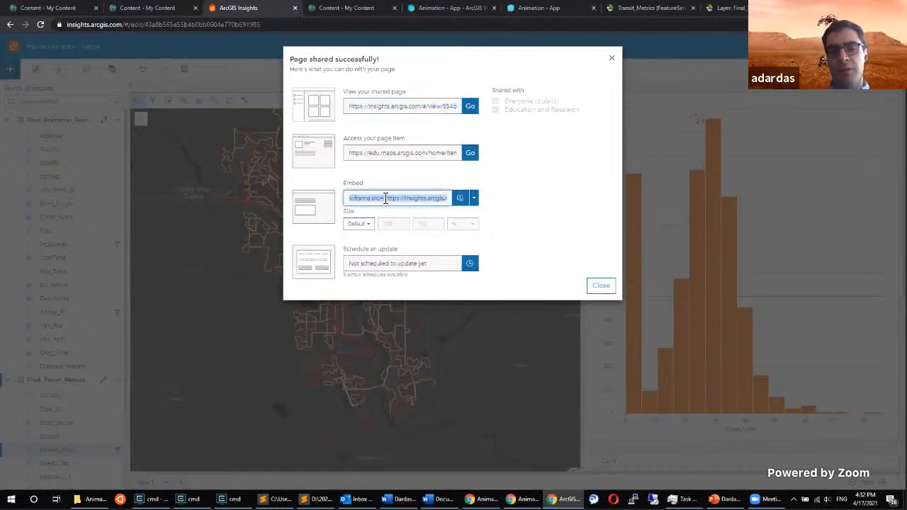
left_click(375, 199)
left_click(418, 198)
left_click(492, 205)
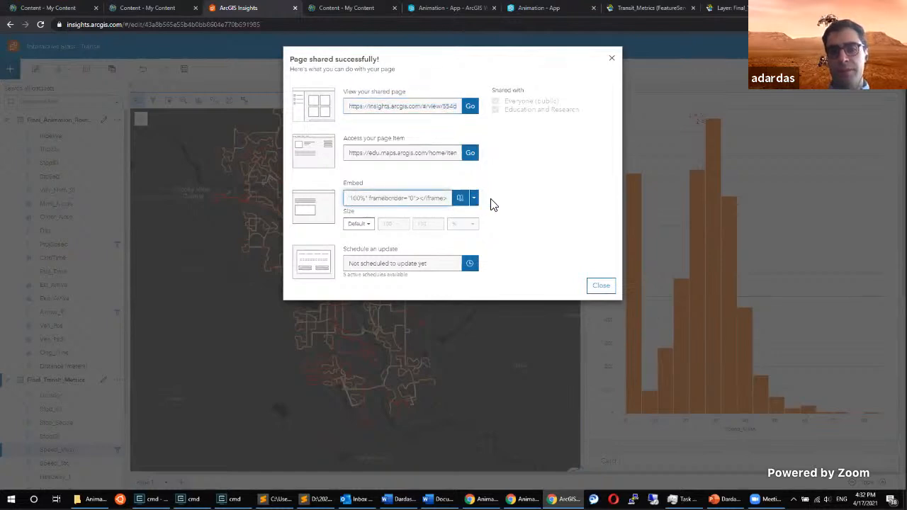
Open the shared page's public view and look over its map, histograms and scatter plot.
left_click(439, 204)
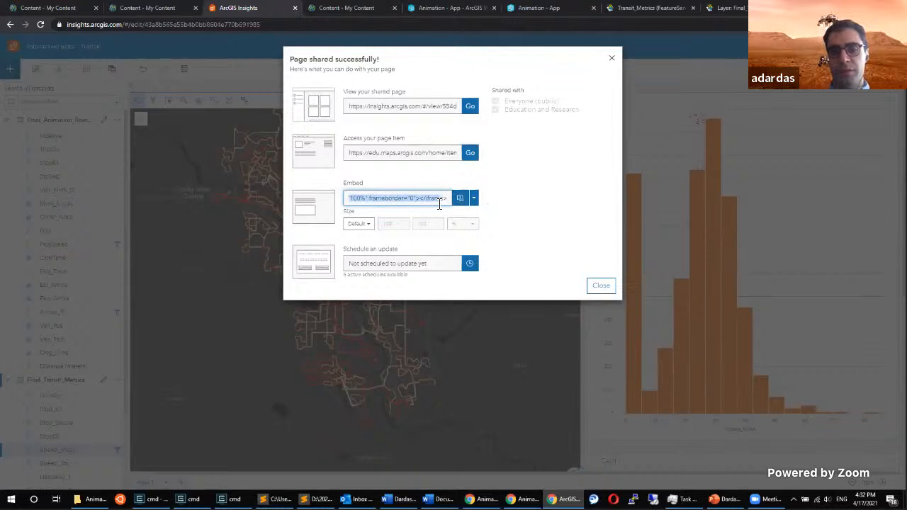
left_click(382, 156)
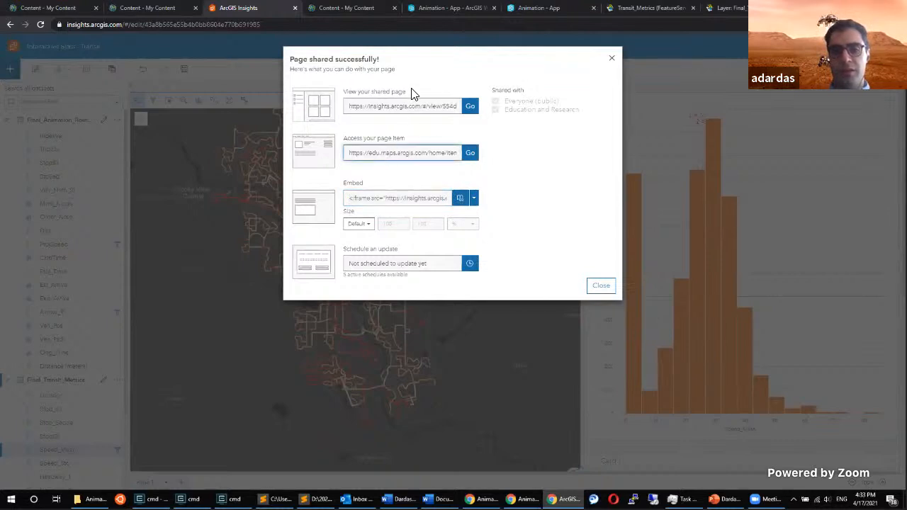
left_click(469, 110)
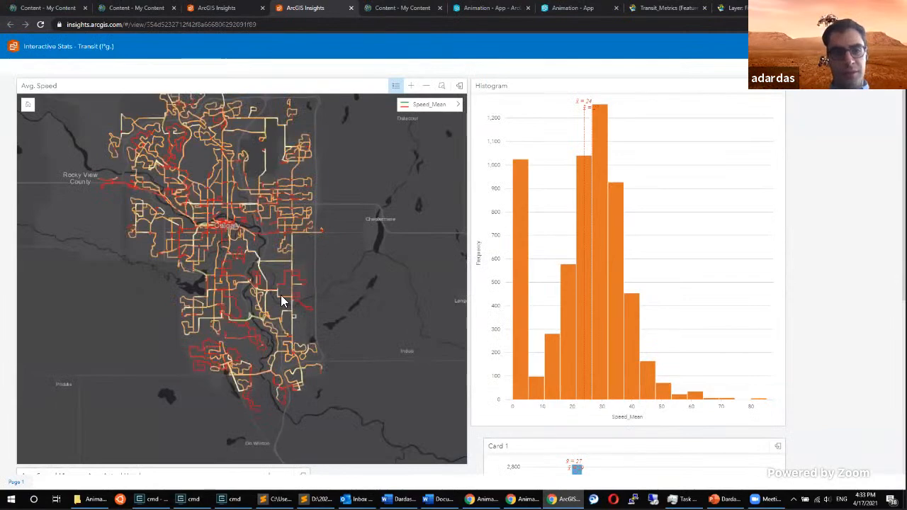
scroll(801, 239, "down", 3)
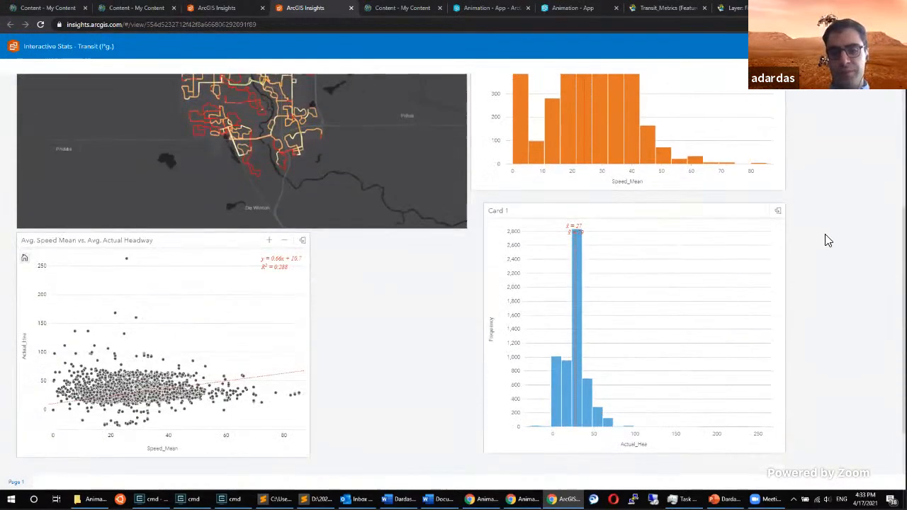
scroll(826, 239, "up", 3)
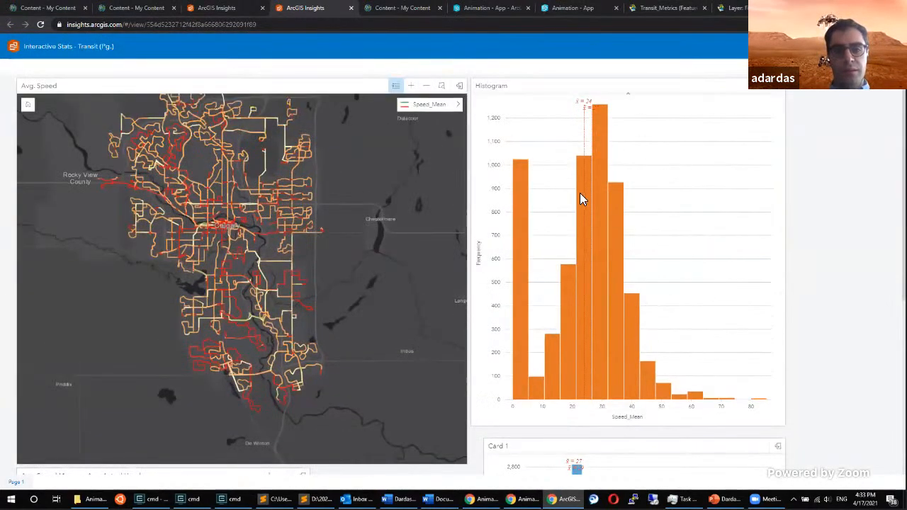
Test the shared page's interactivity by selecting the tallest Speed_Mean histogram bar to highlight matching routes, and clear the selection.
left_click(580, 199)
left_click(599, 270)
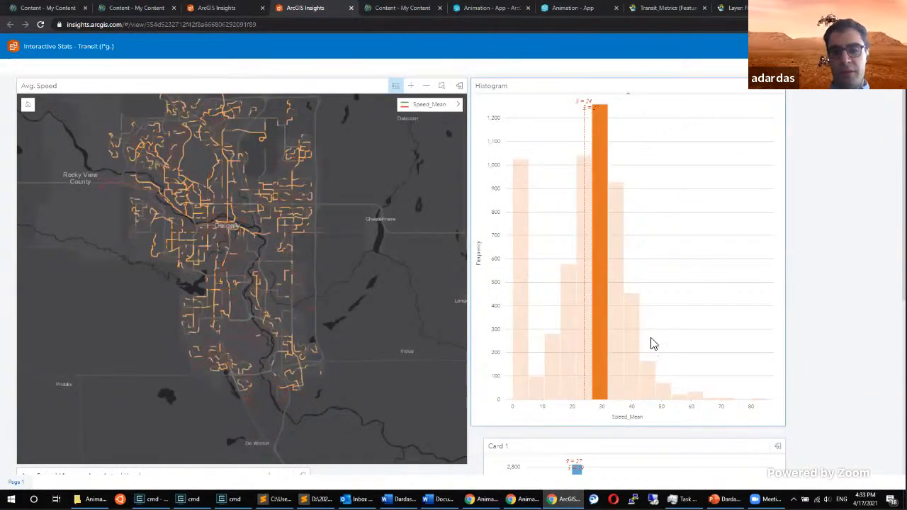
left_click(633, 333)
left_click(737, 287)
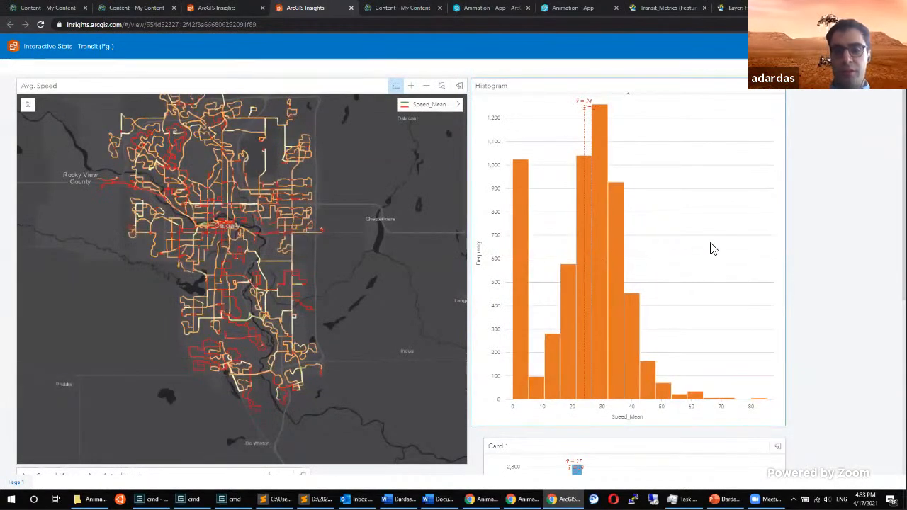
scroll(712, 246, "down", 1)
scroll(701, 252, "up", 1)
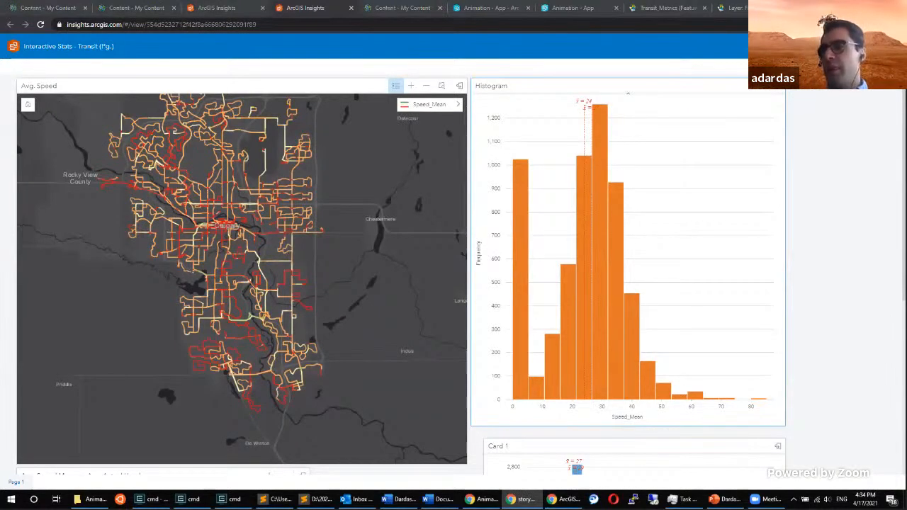
key("alt+Tab")
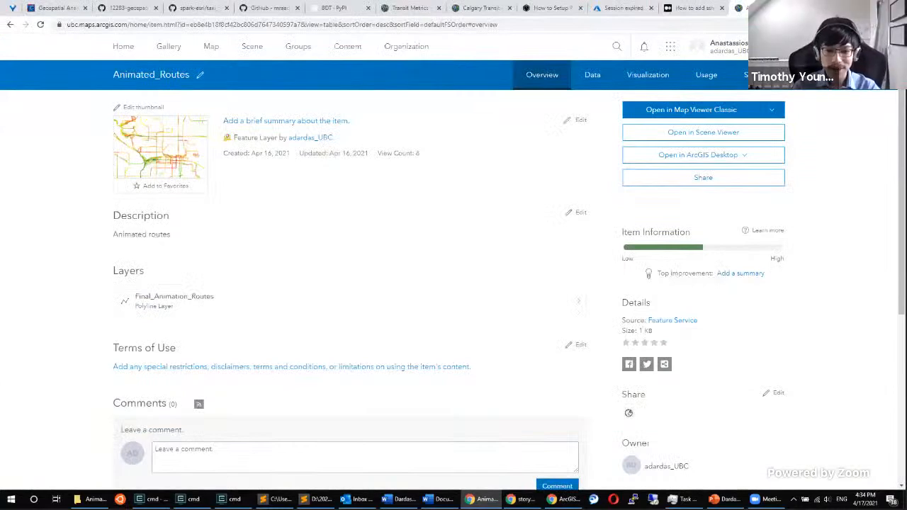
key("alt+Tab")
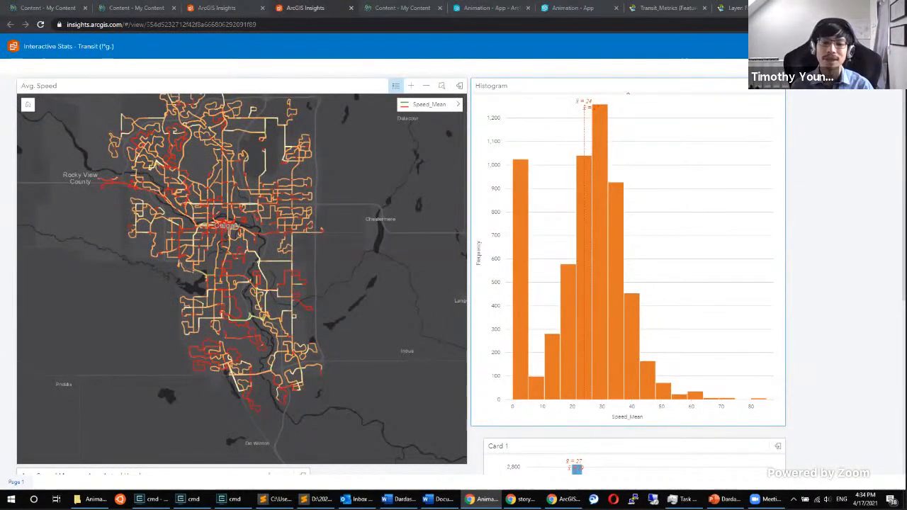
left_click(842, 97)
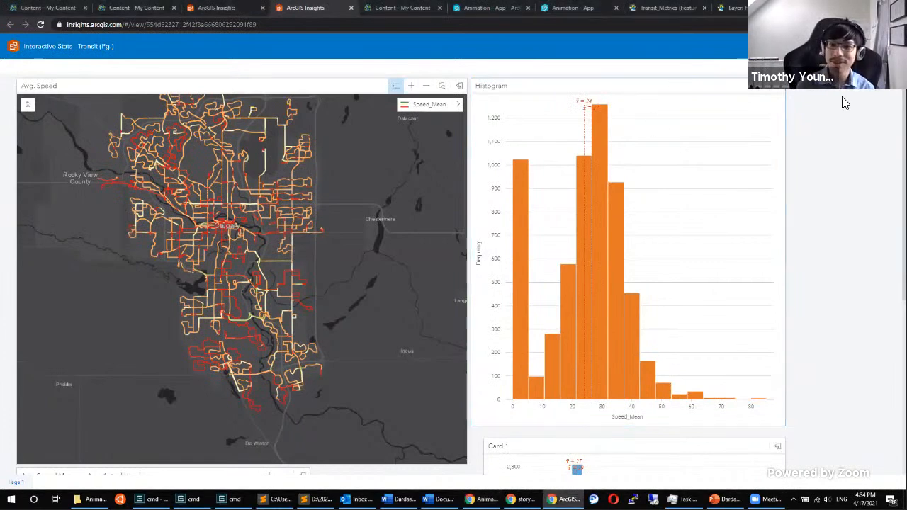
Return to the workbook, dismiss the sharing results, and preview Page 1's print output in Landscape layout without saving it.
key("ctrl+shift+Tab")
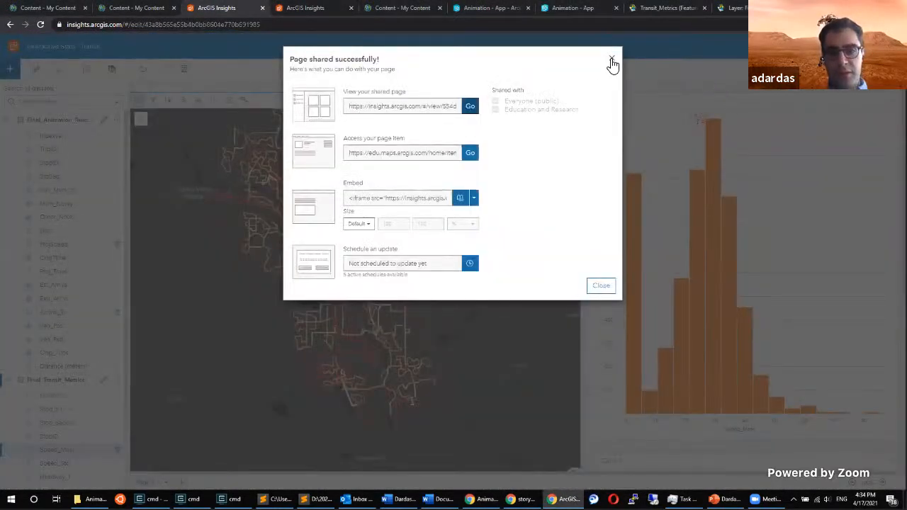
left_click(611, 60)
left_click(159, 482)
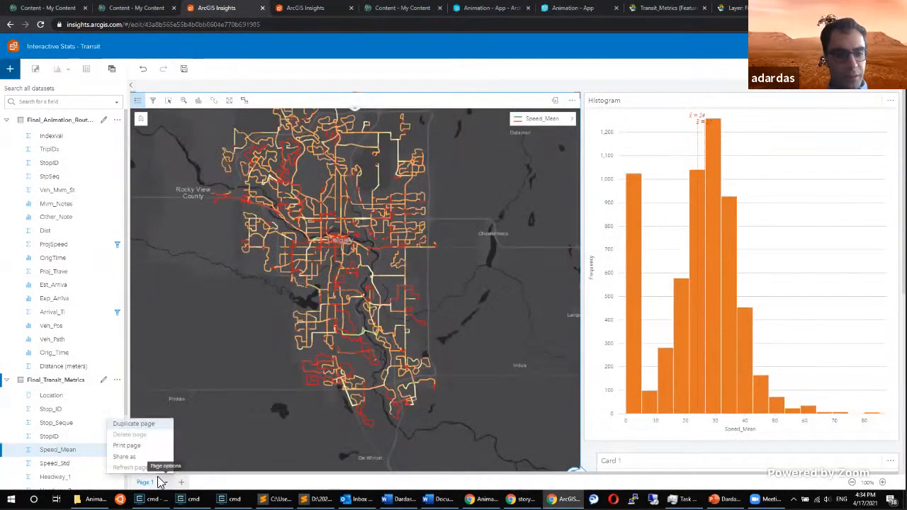
left_click(132, 444)
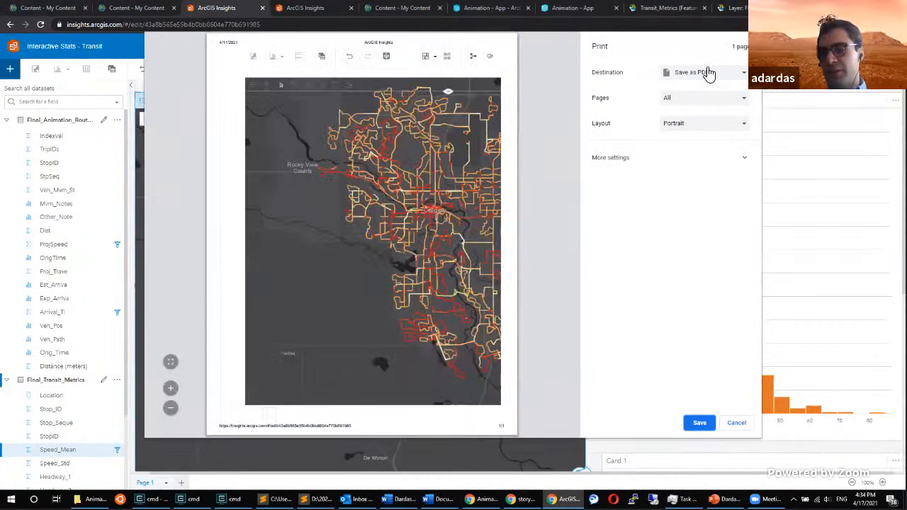
left_click(698, 125)
left_click(682, 144)
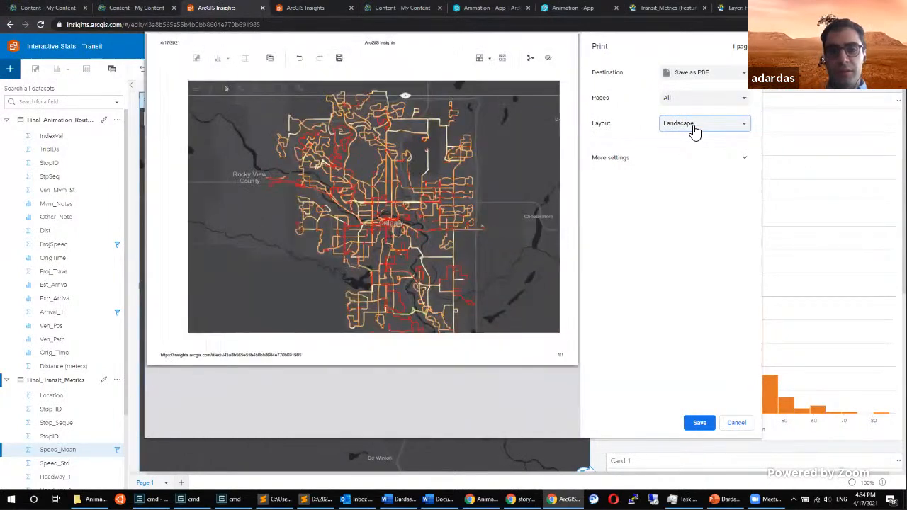
left_click(737, 424)
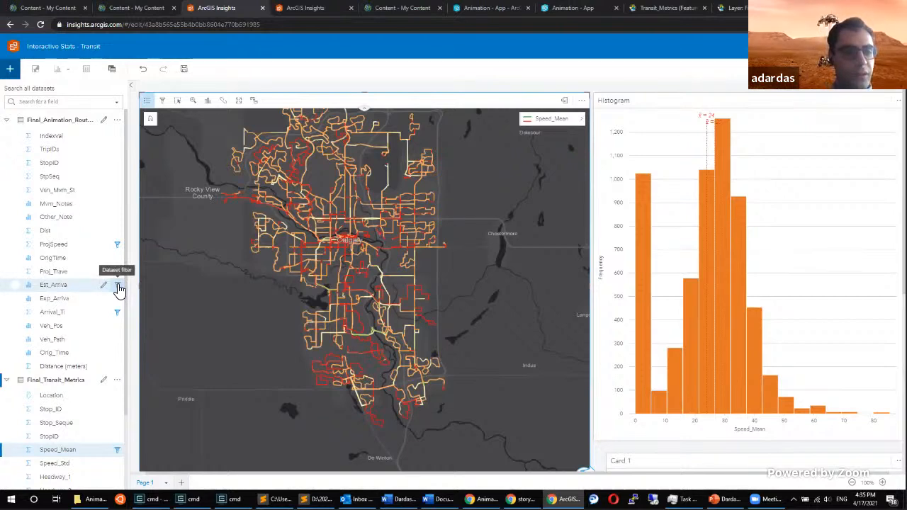
left_click(117, 303)
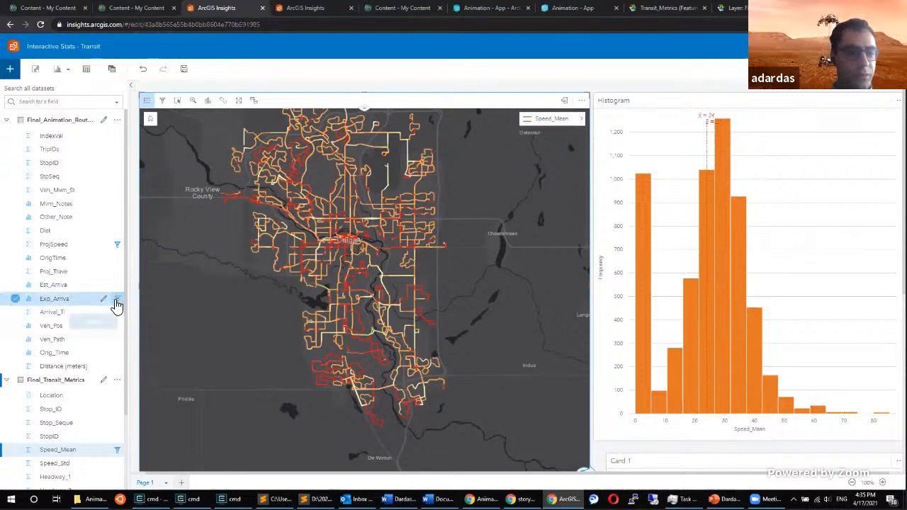
left_click(117, 300)
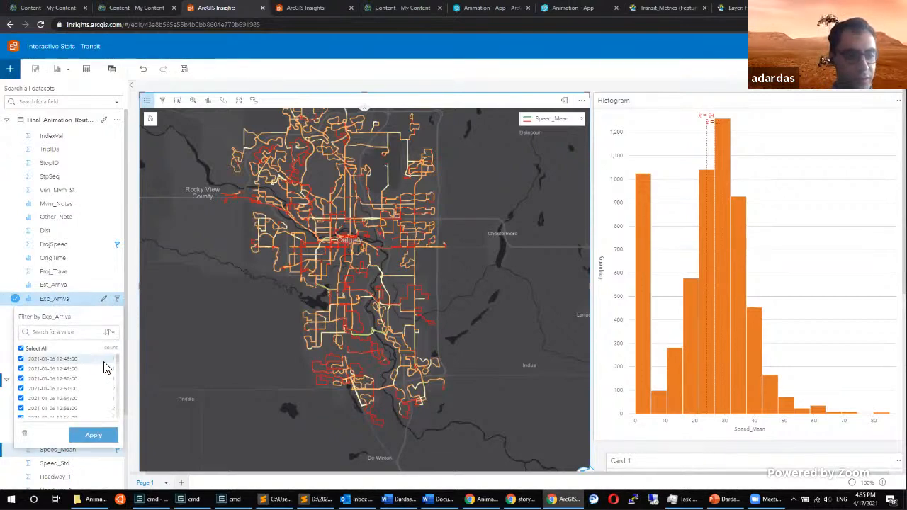
left_click_drag(117, 359, 119, 369)
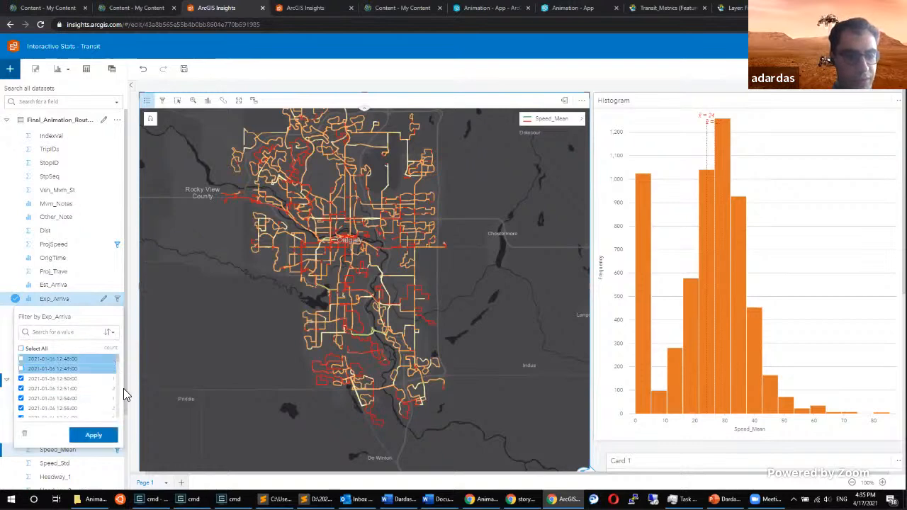
left_click(20, 368)
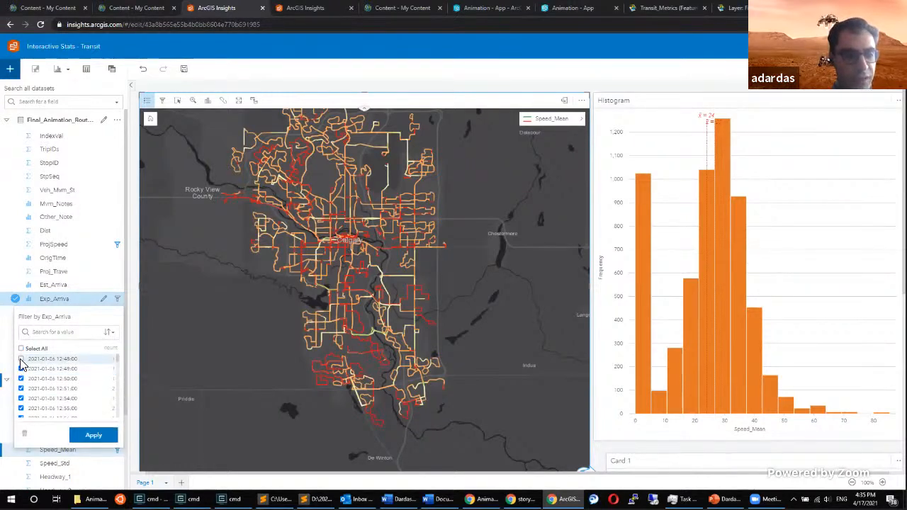
left_click(21, 348)
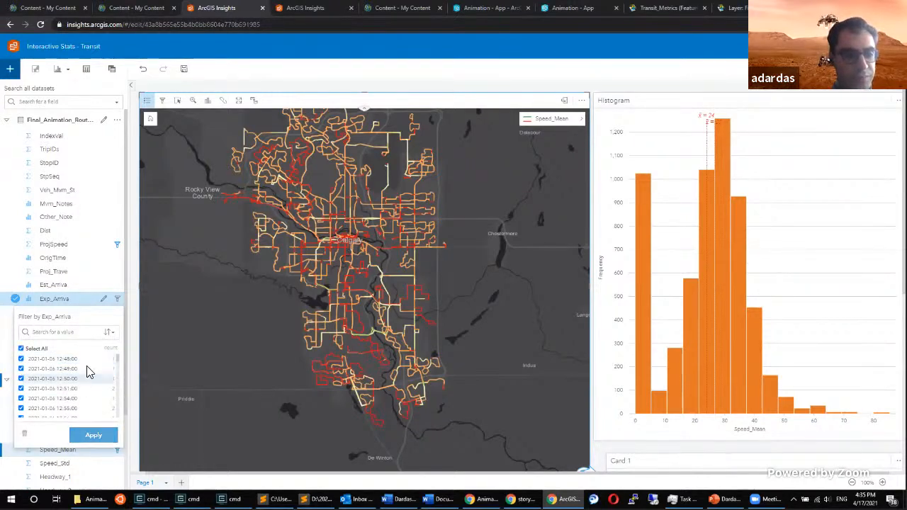
left_click(10, 329)
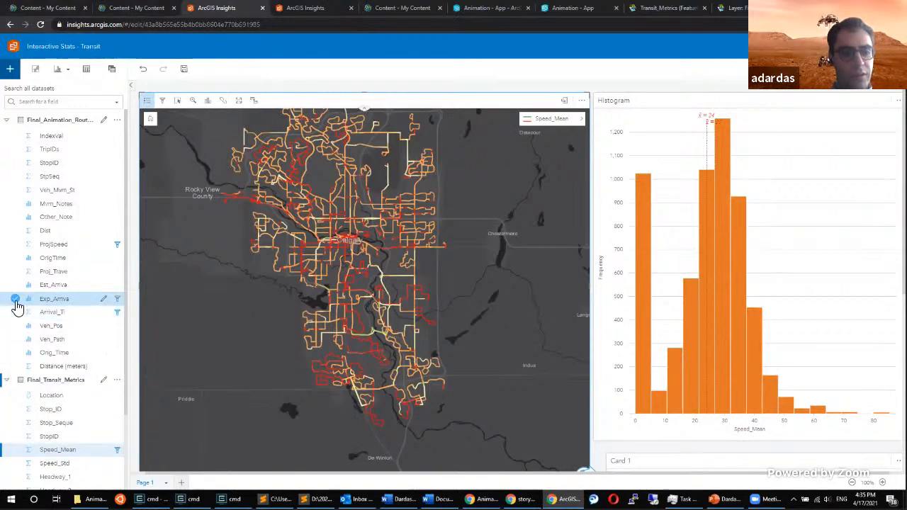
left_click(15, 298)
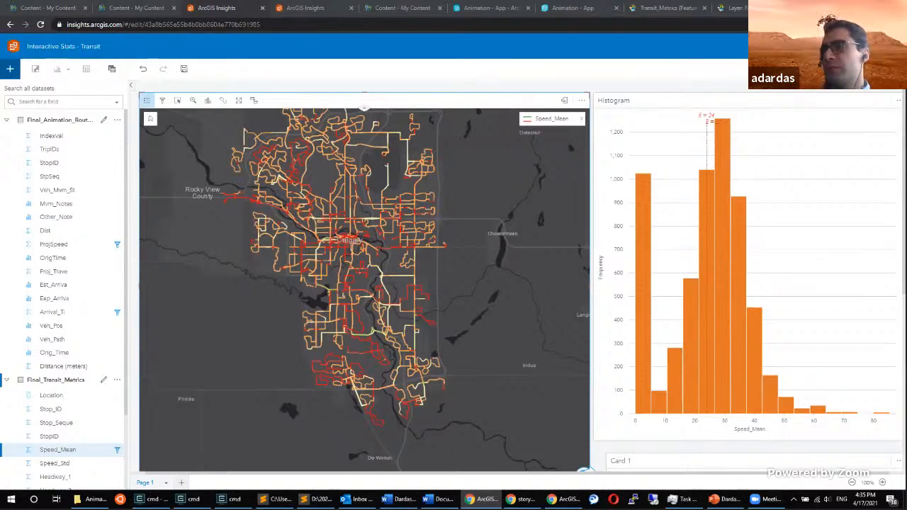
Switch to the existing Interactive Stats workbook and examine its animated map, speed histogram, time series and regression charts.
key("alt+Tab")
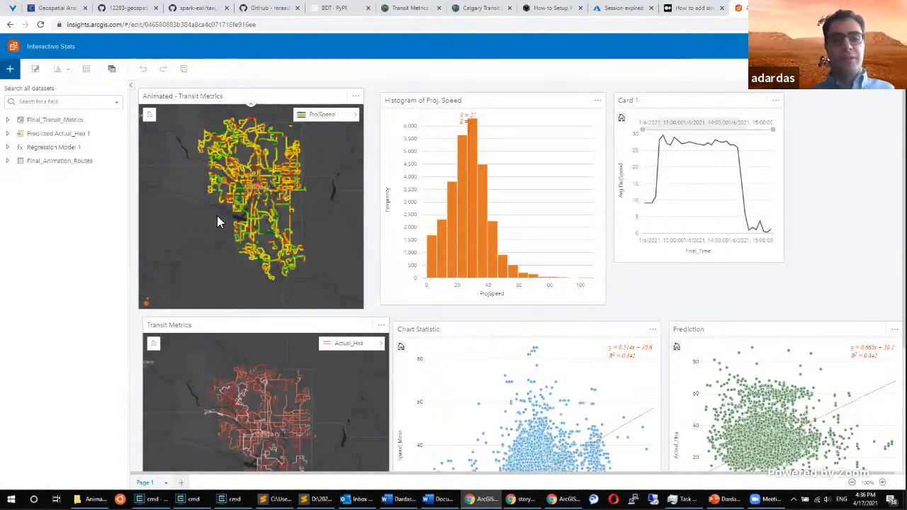
scroll(778, 258, "down", 1)
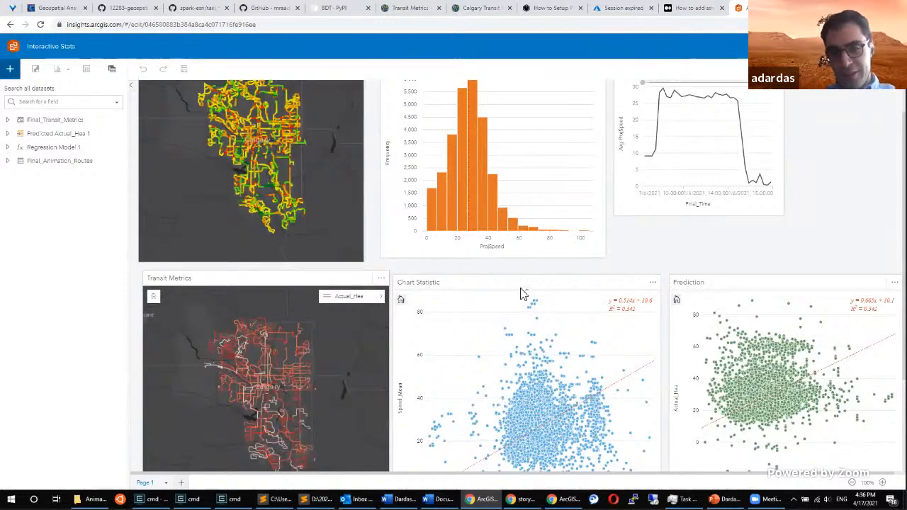
scroll(677, 202, "up", 1)
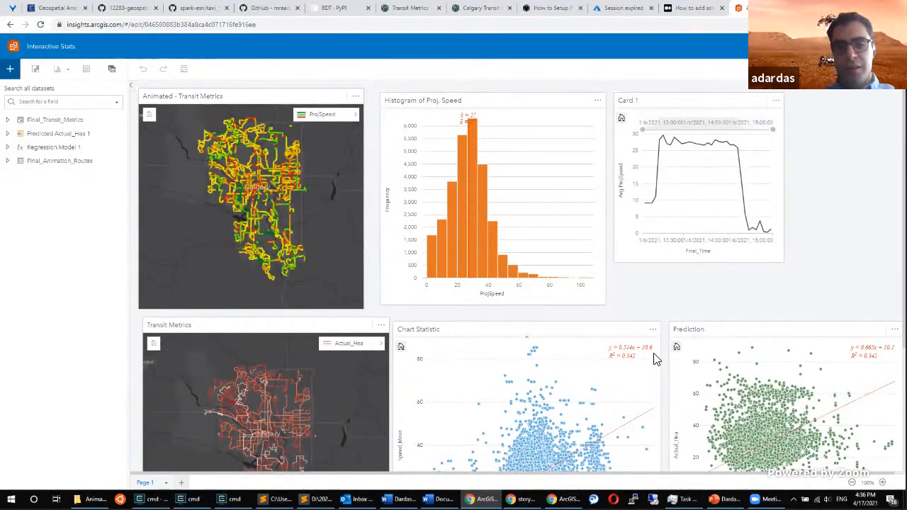
scroll(502, 235, "down", 1)
scroll(330, 166, "up", 1)
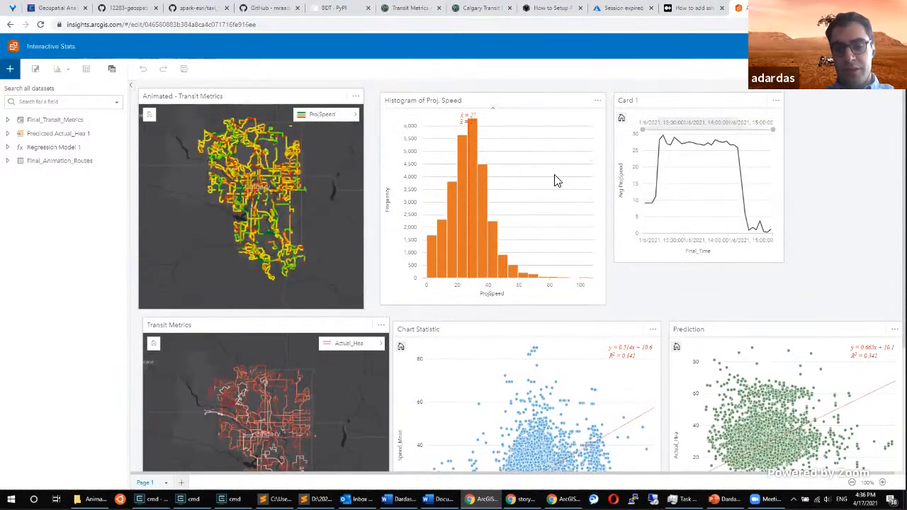
scroll(554, 177, "down", 1)
scroll(555, 333, "down", 3)
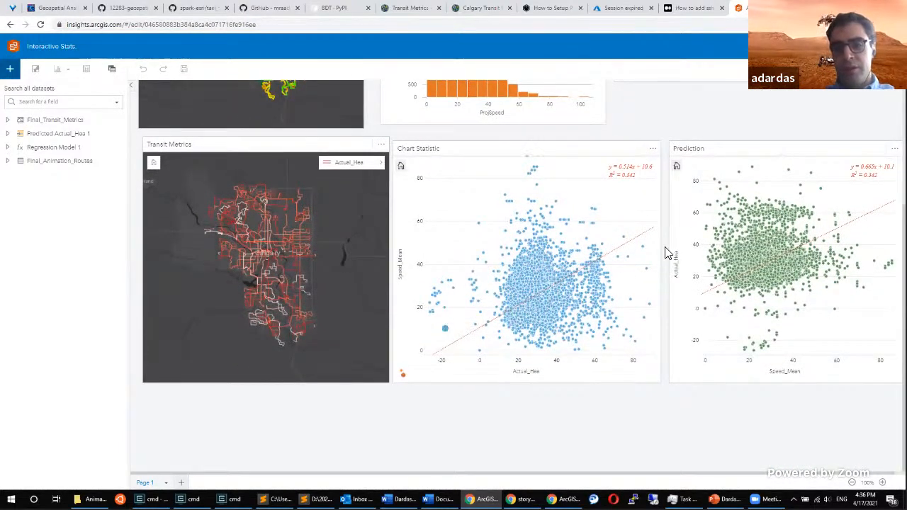
scroll(674, 259, "up", 3)
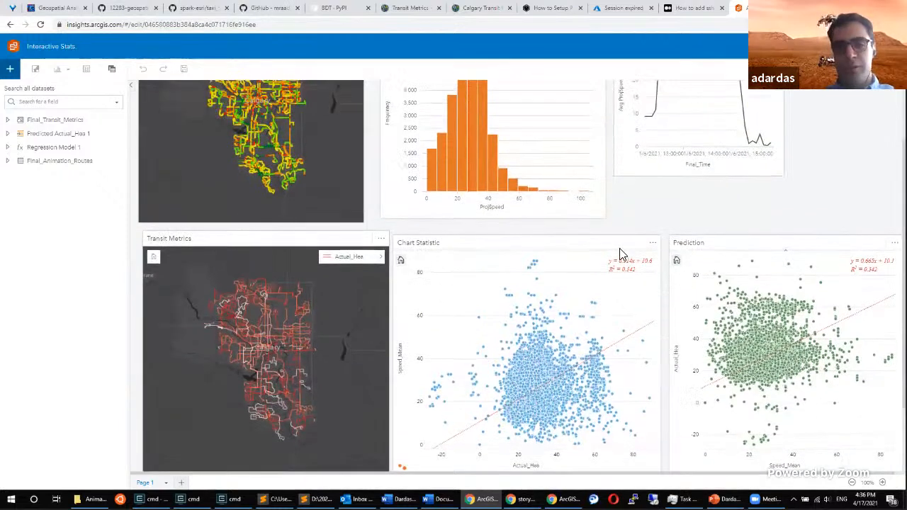
scroll(658, 264, "up", 1)
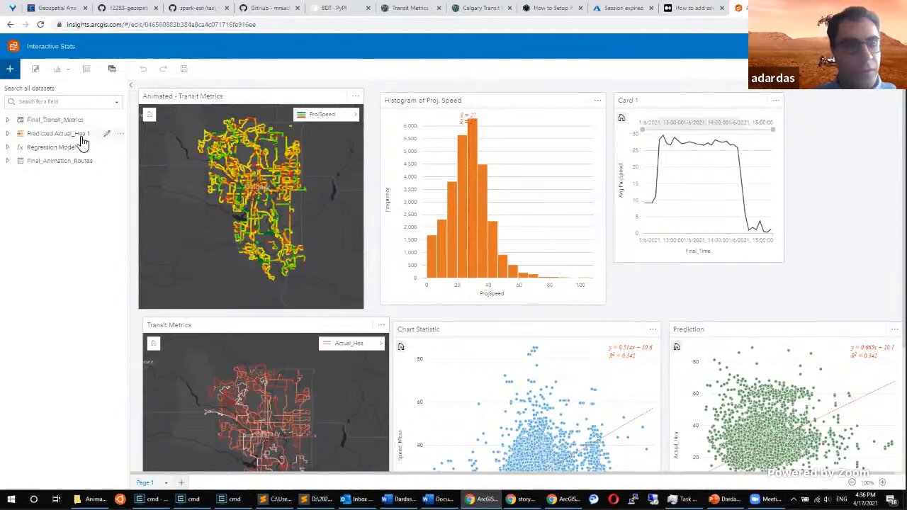
Filter the Final_Animation_Routes dataset by the Est_Arriva Hour values 6 PM, 7 PM and 8 PM.
left_click(7, 161)
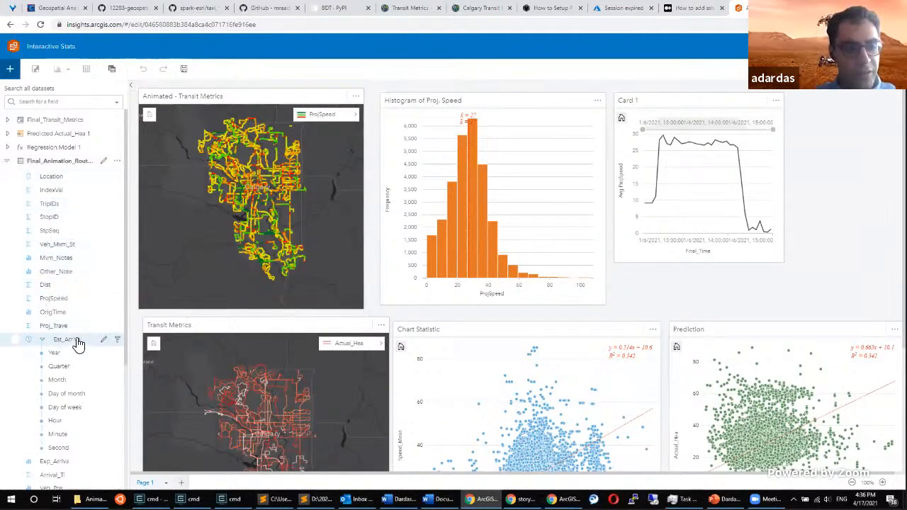
scroll(58, 344, "down", 3)
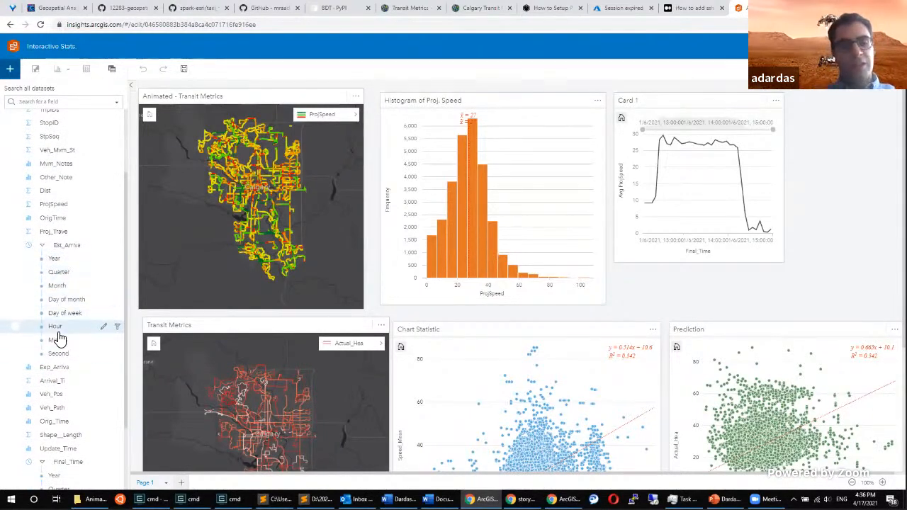
left_click(118, 327)
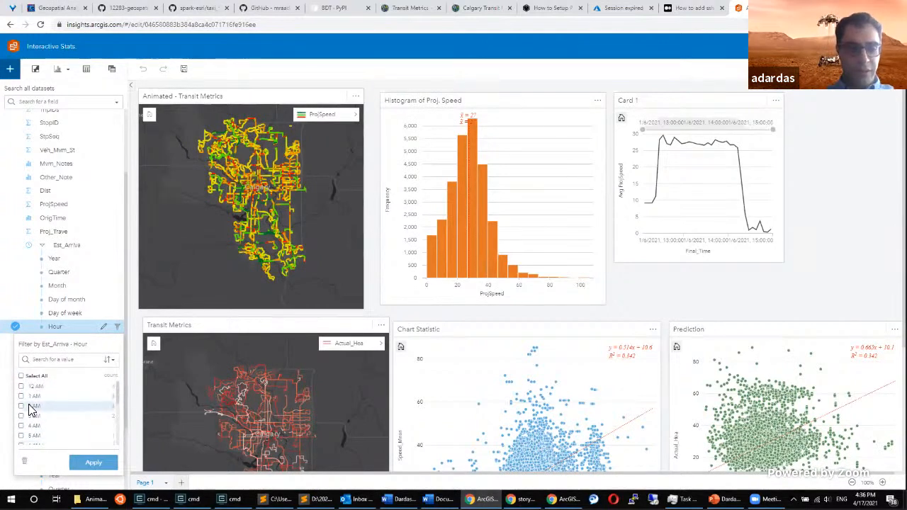
scroll(25, 400, "down", 5)
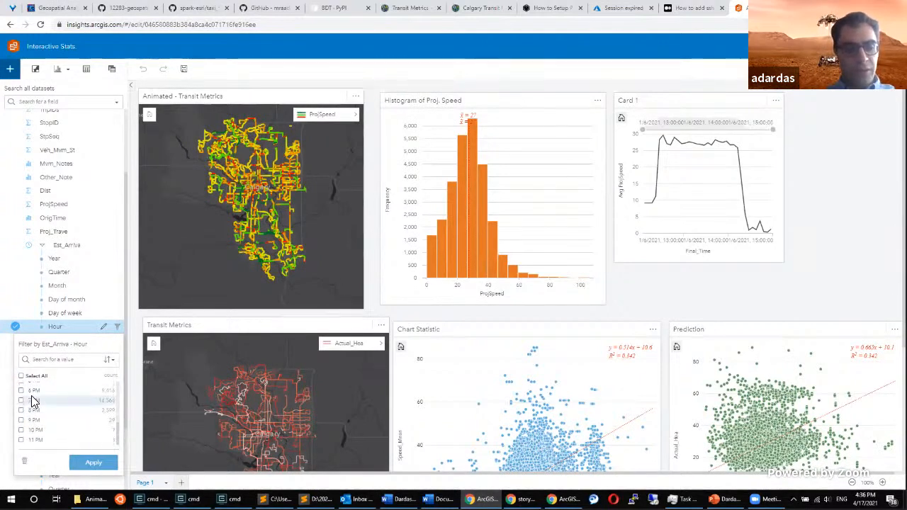
left_click(21, 406)
scroll(22, 415, "down", 1)
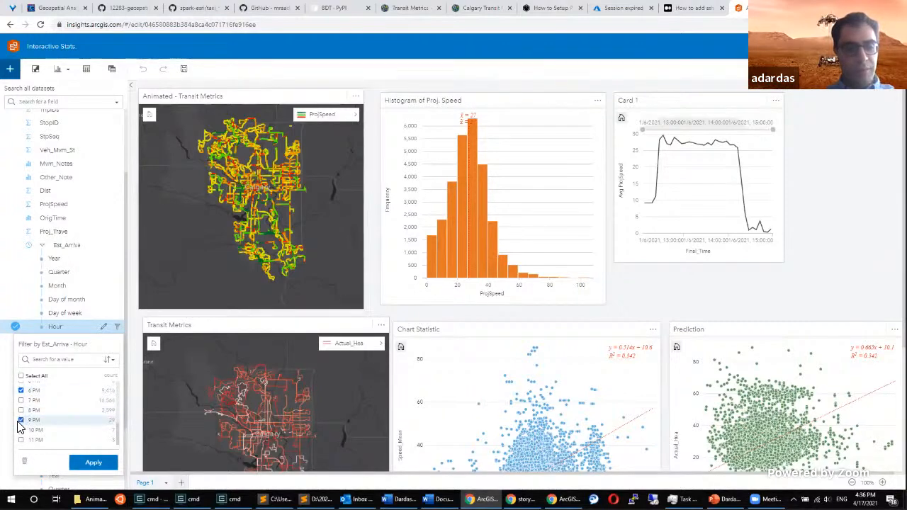
left_click(21, 420)
left_click(21, 400)
left_click(21, 410)
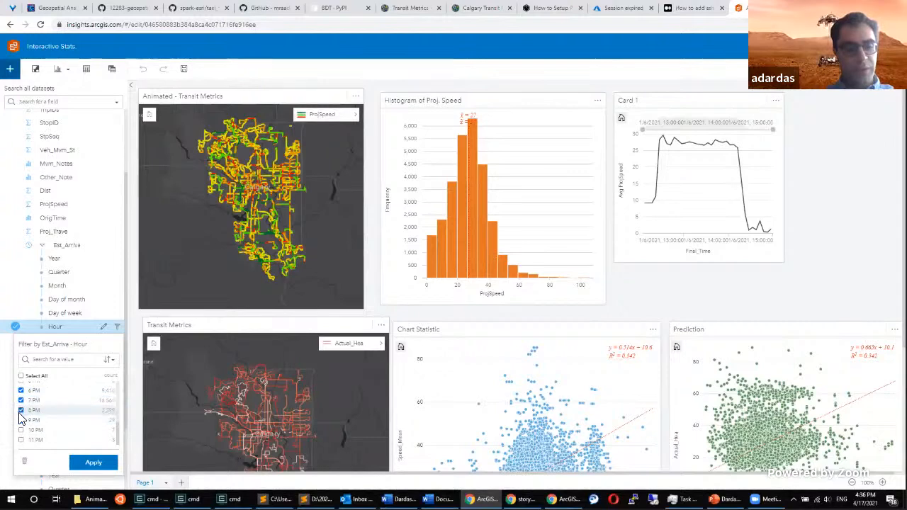
left_click(87, 462)
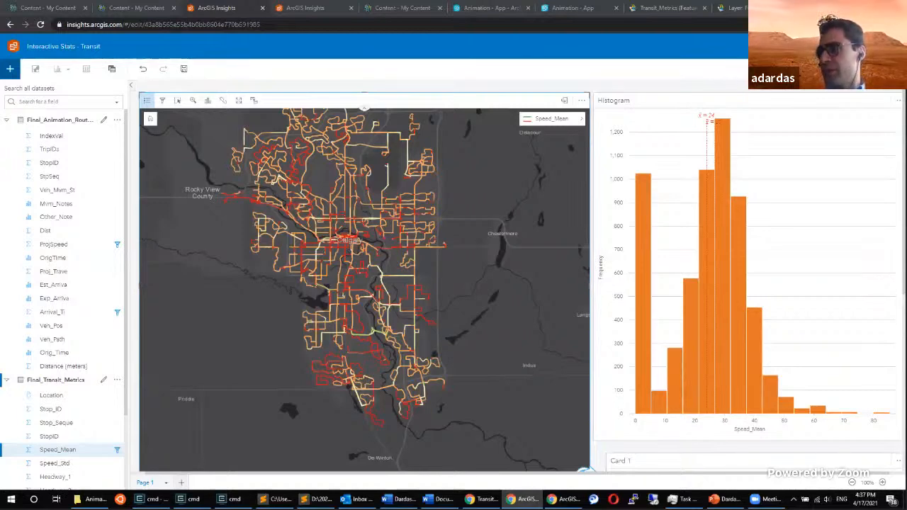
Return to the Interactive Stats - Transit workbook and save it.
key("shift+super+Left")
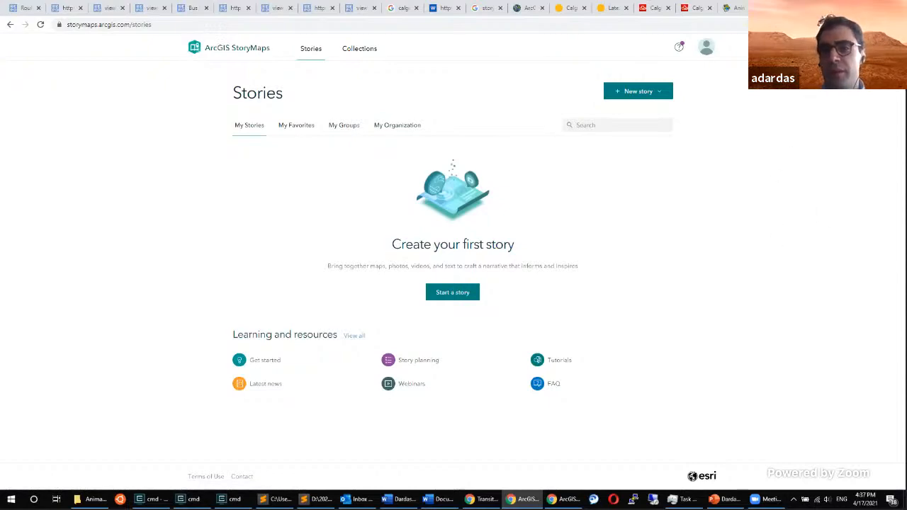
key("alt+Left")
key("alt+Tab")
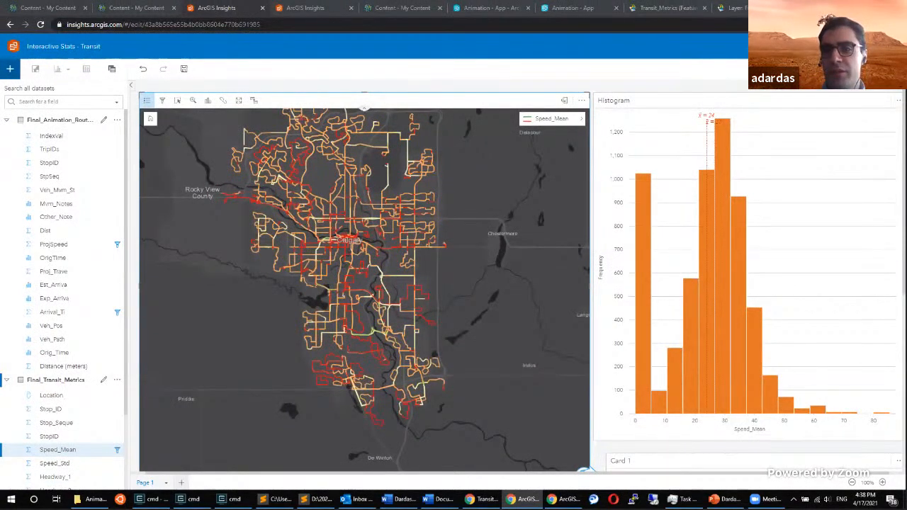
left_click(184, 70)
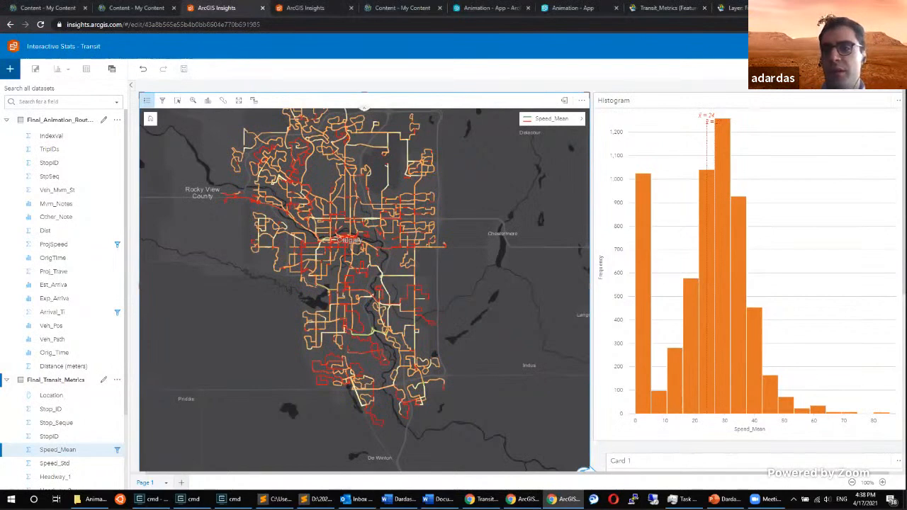
Open the ArcGIS Online content page and launch StoryMaps from there.
left_click(886, 46)
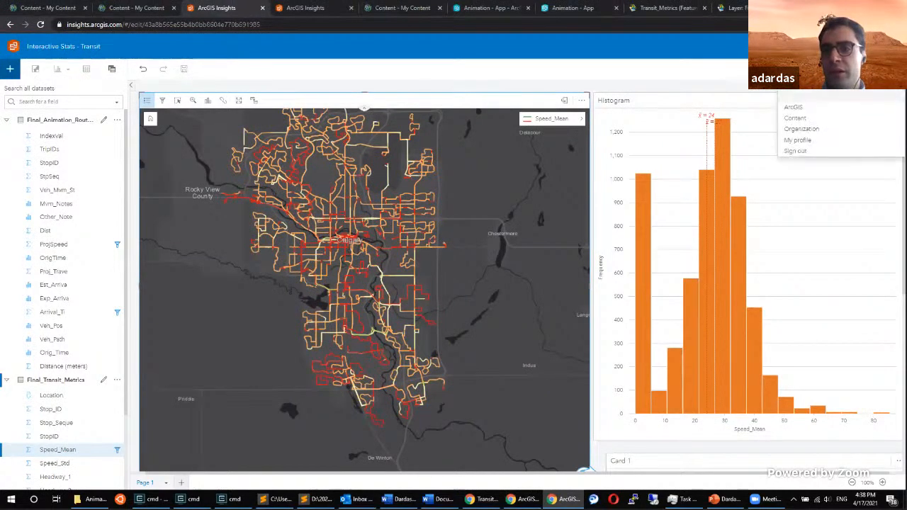
left_click(801, 119)
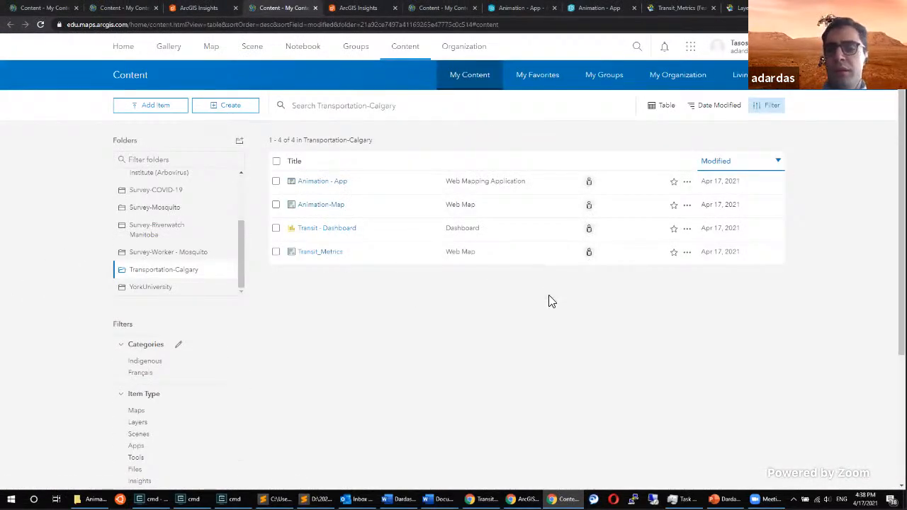
left_click(688, 51)
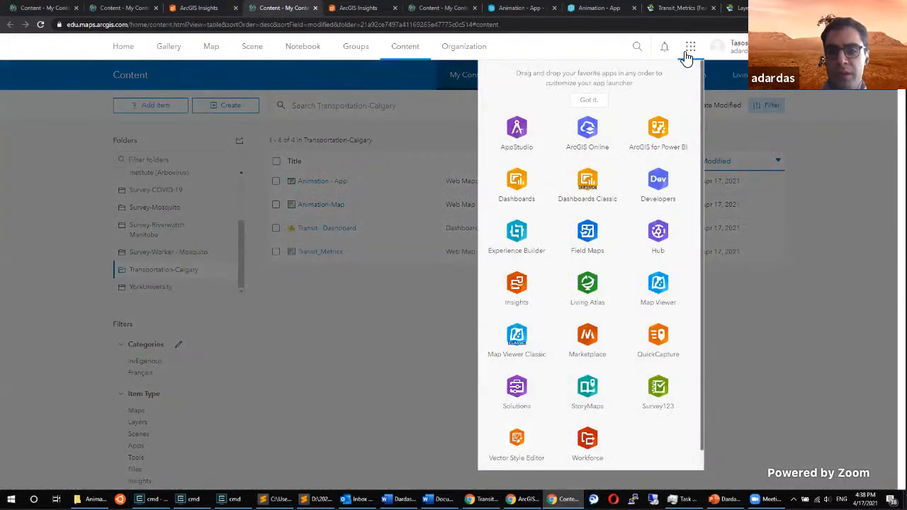
left_click(589, 394)
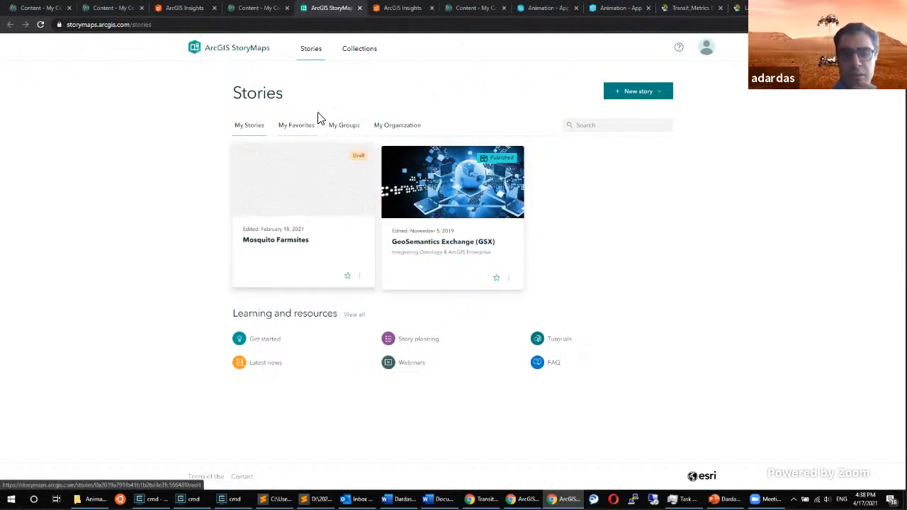
Look over the StoryMaps Collections page and the starting options for a new story without choosing one.
left_click(368, 62)
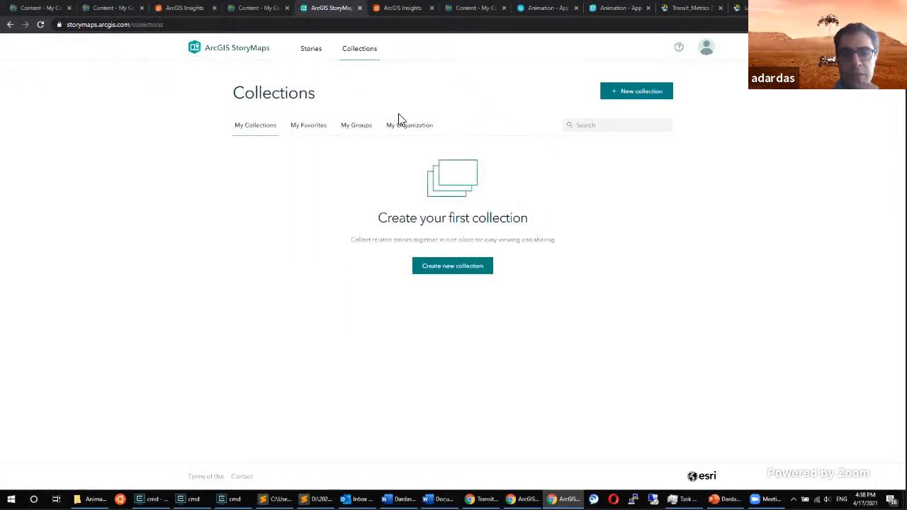
left_click(320, 59)
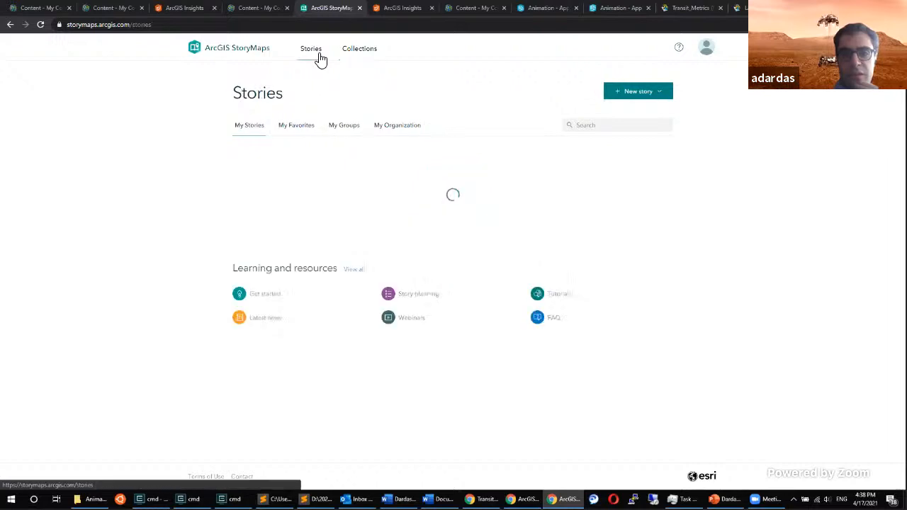
left_click(661, 94)
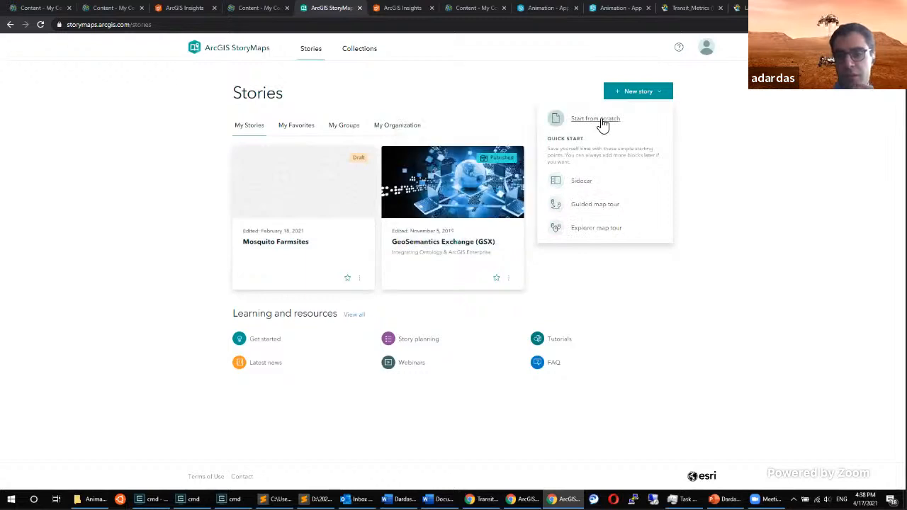
mouse_move(566, 206)
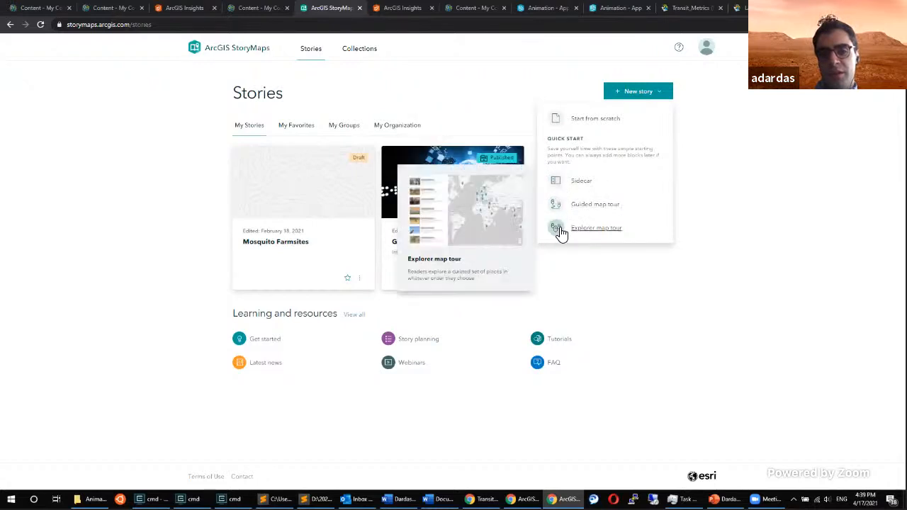
left_click(780, 256)
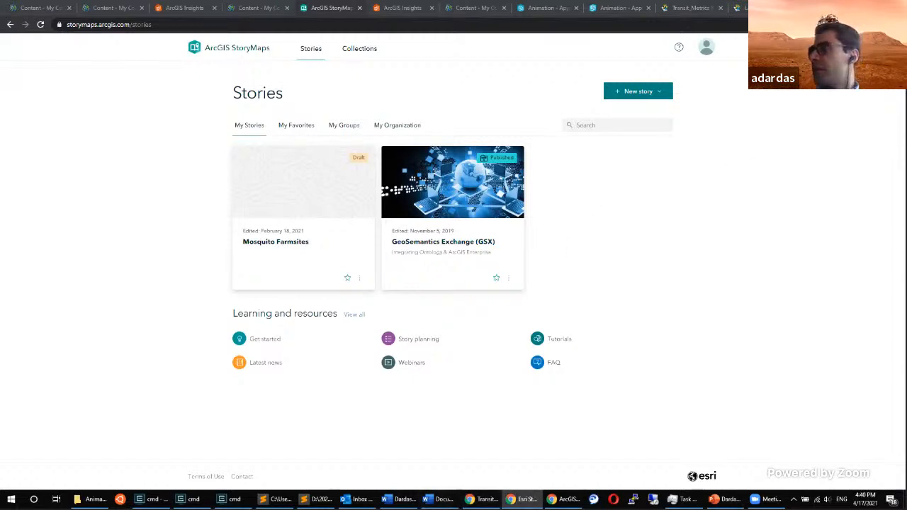
Switch to the classic Story Map Series page, open its unemployment example, and inspect a county's details on the map.
key("alt+Tab")
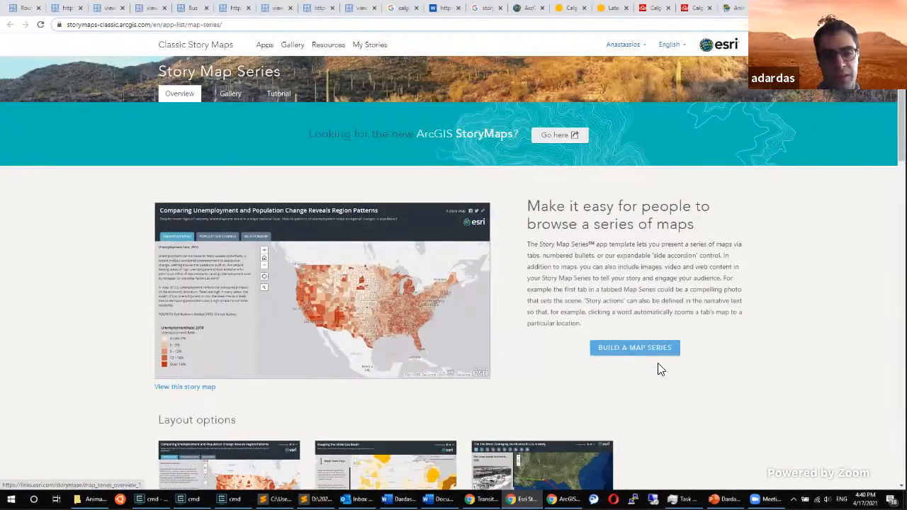
left_click(188, 389)
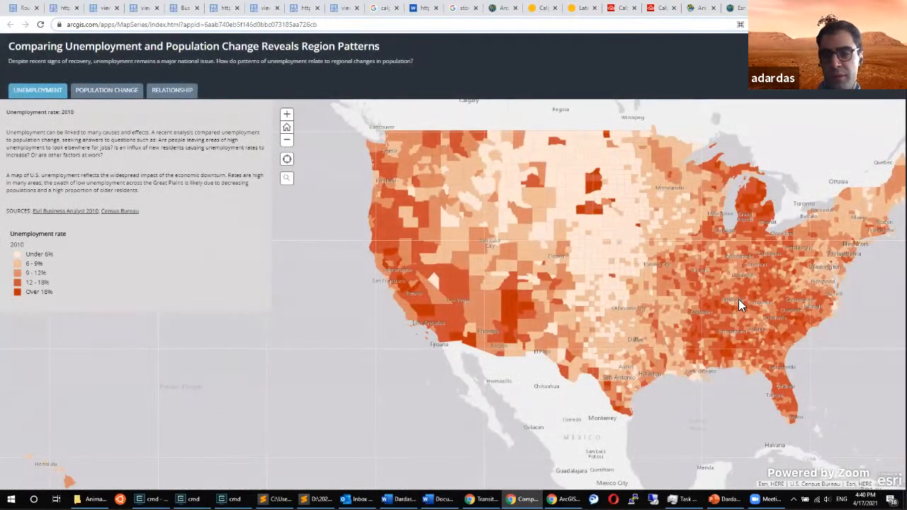
left_click(744, 301)
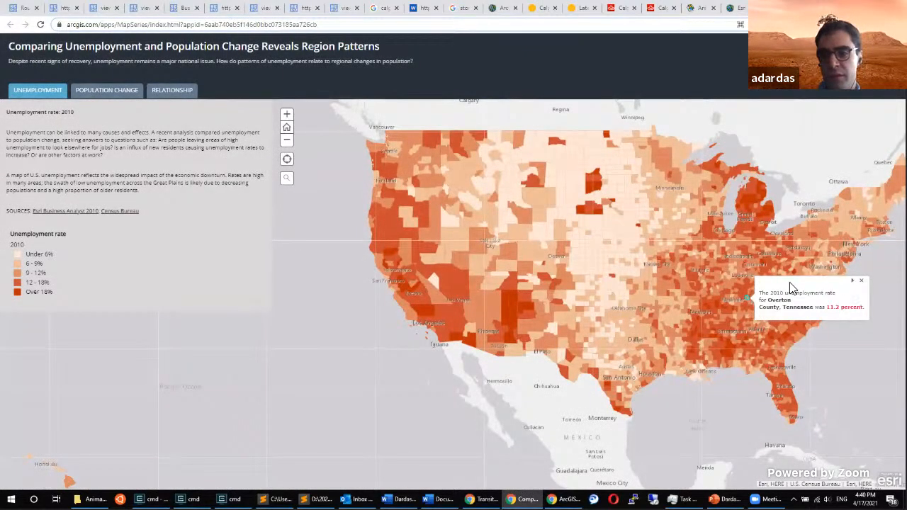
left_click(861, 281)
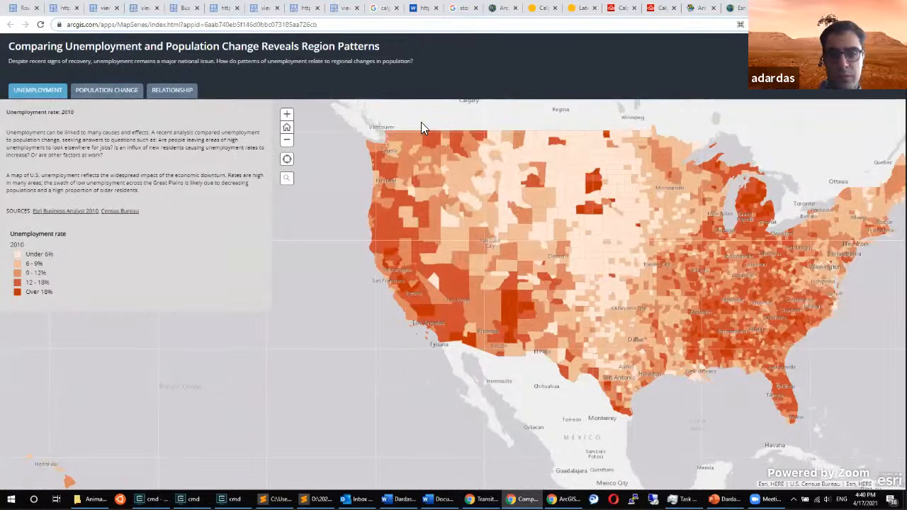
Compare the example's Unemployment, Population Change and Relationship maps, and go back to the Story Map Series overview.
left_click(105, 92)
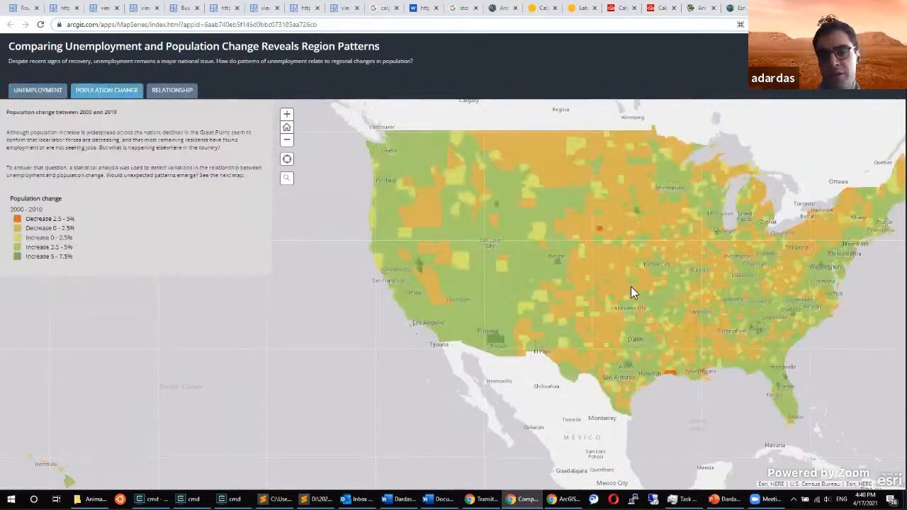
left_click(170, 92)
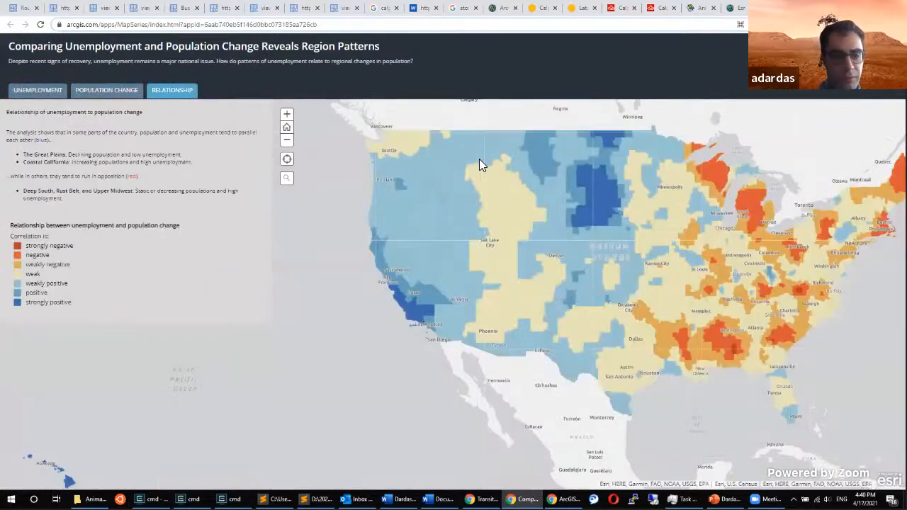
left_click(30, 91)
left_click(81, 90)
left_click(21, 92)
left_click(105, 99)
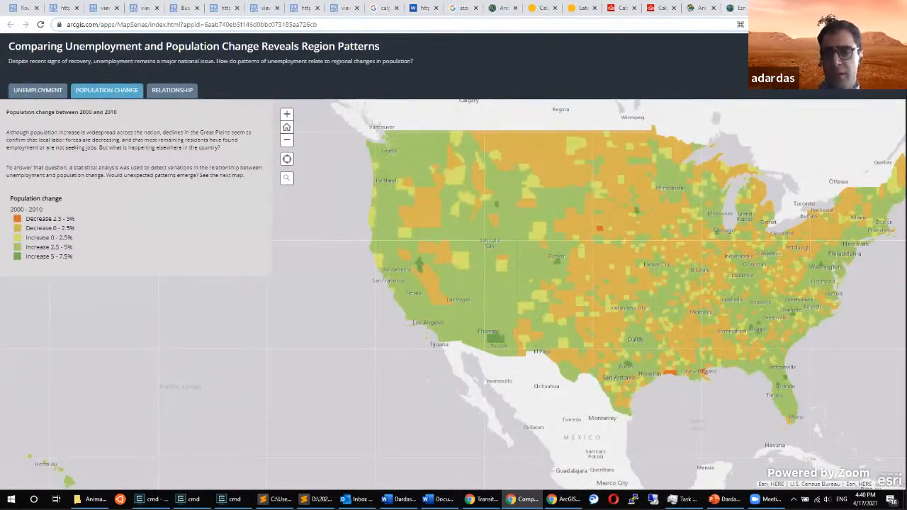
left_click(792, 8)
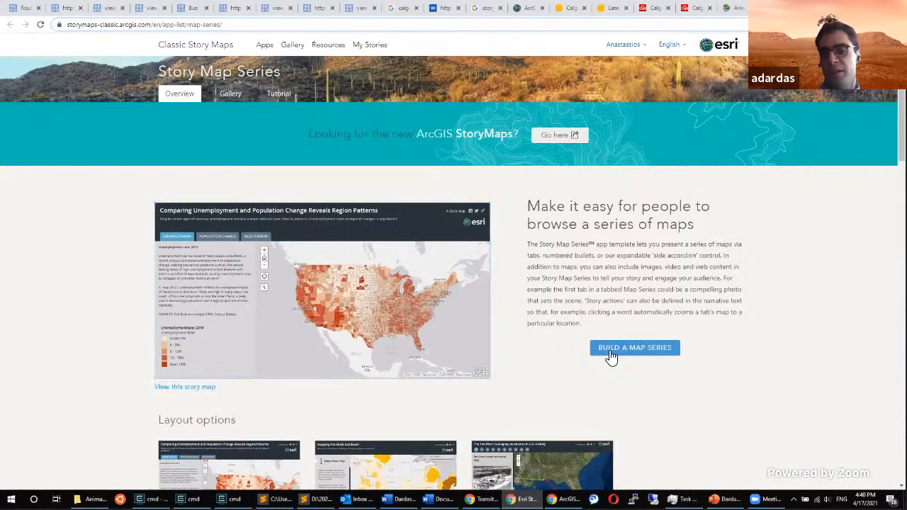
Launch Map Series Builder and explore all three sections of the Side Accordion layout's live example.
left_click(608, 352)
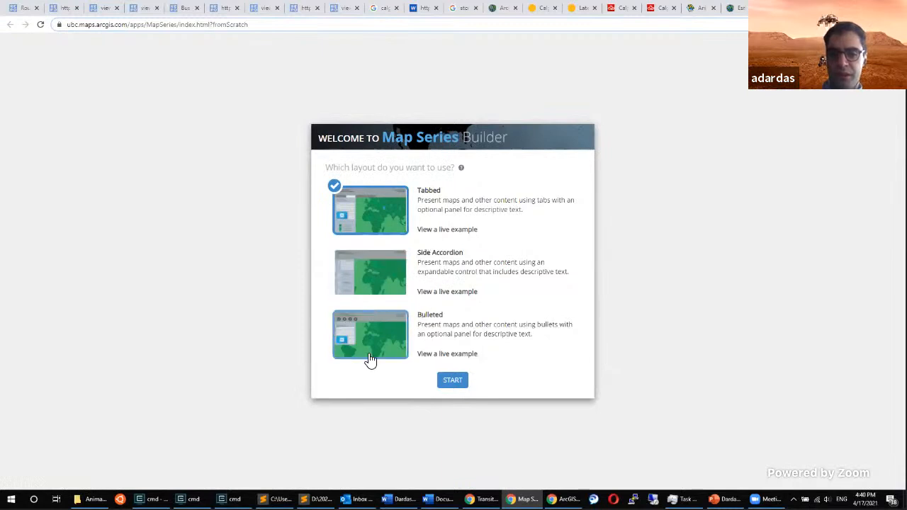
left_click(438, 292)
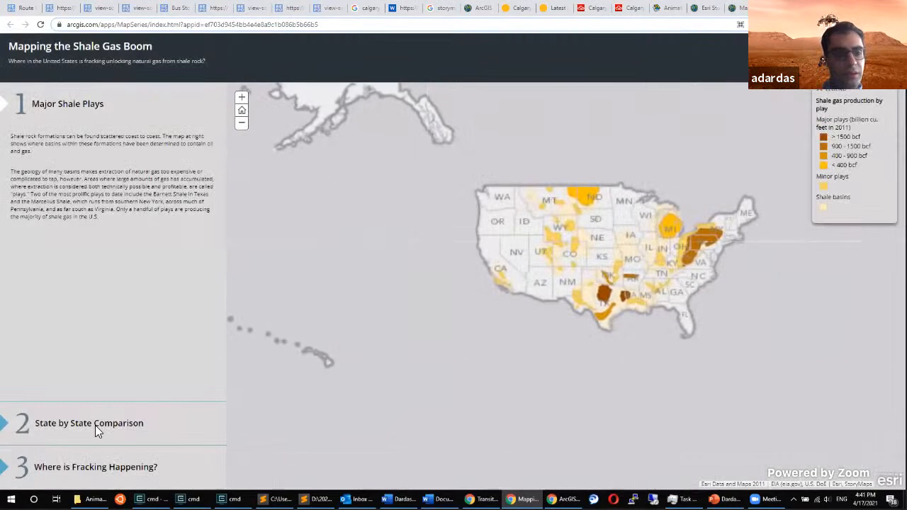
left_click(96, 427)
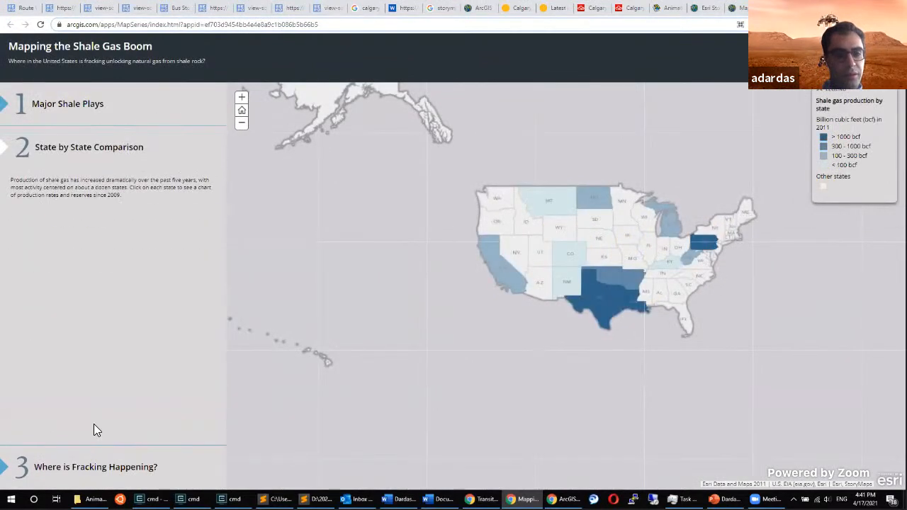
left_click(115, 474)
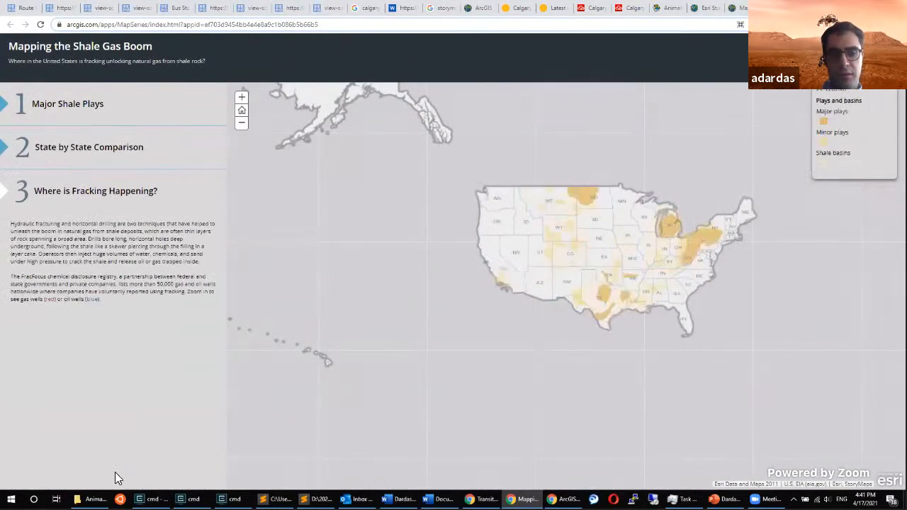
left_click(111, 145)
left_click(95, 105)
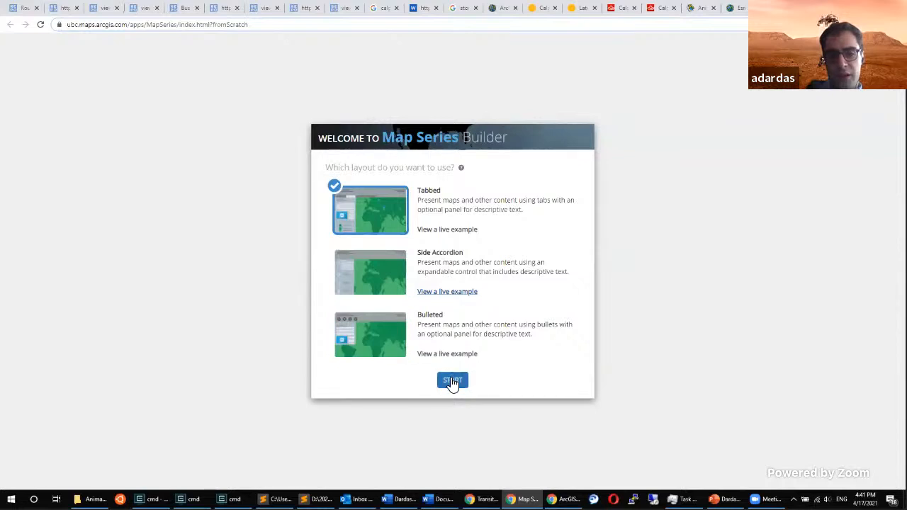
Start a map series with the Tabbed layout and title it "Calgary Transit Metrics".
left_click(452, 380)
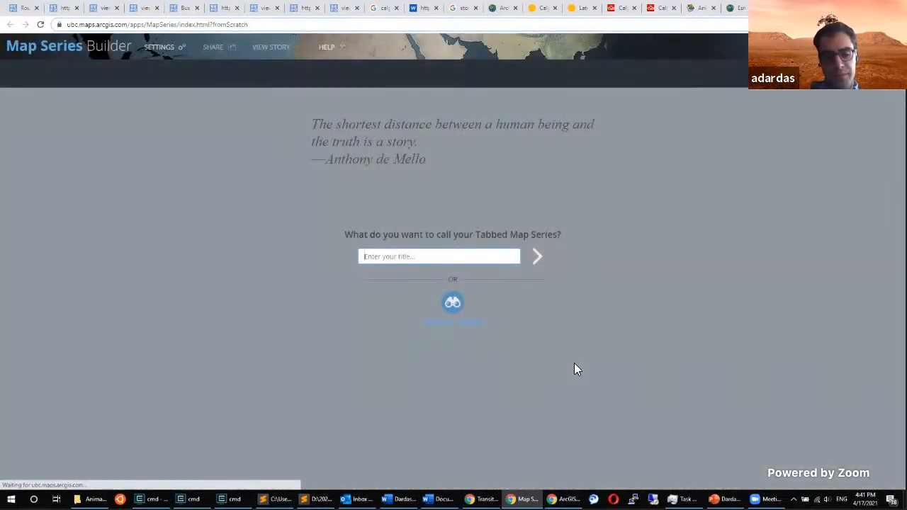
type("tes")
key("BackSpace")
key("BackSpace")
key("BackSpace")
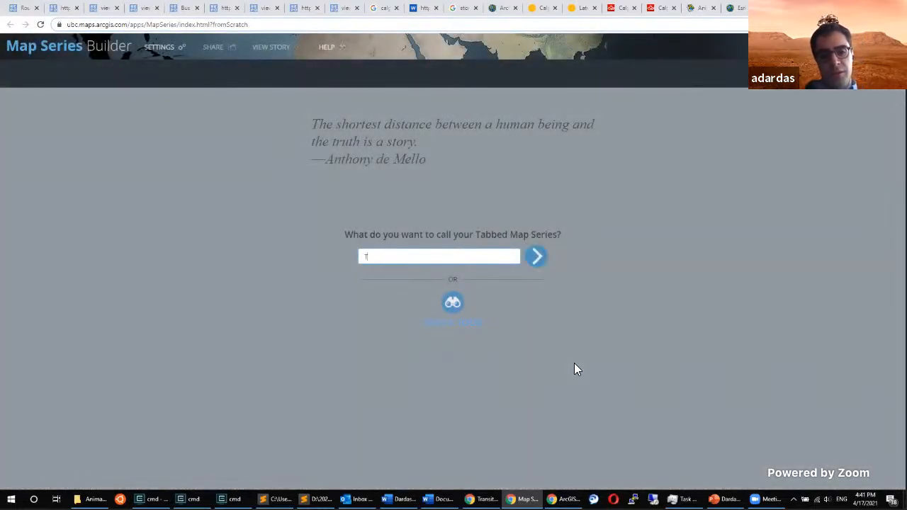
type("Tra")
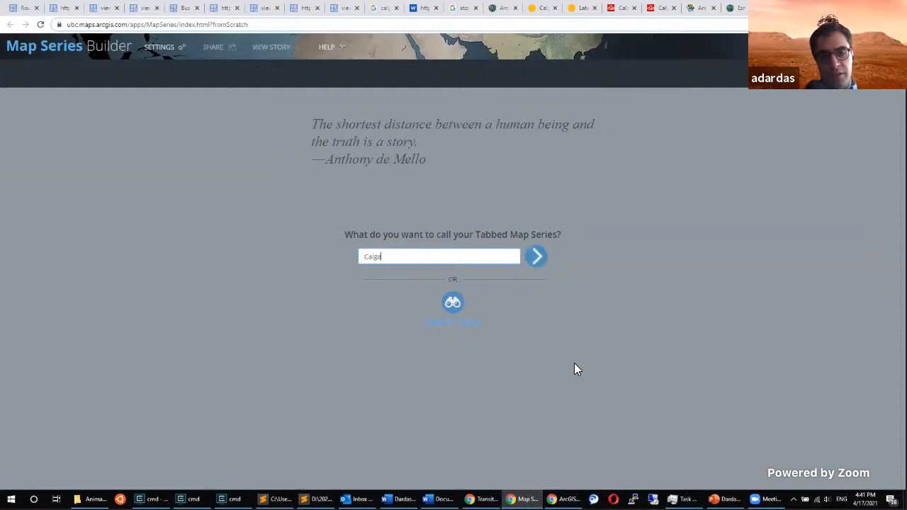
type("gary Transit Metrics")
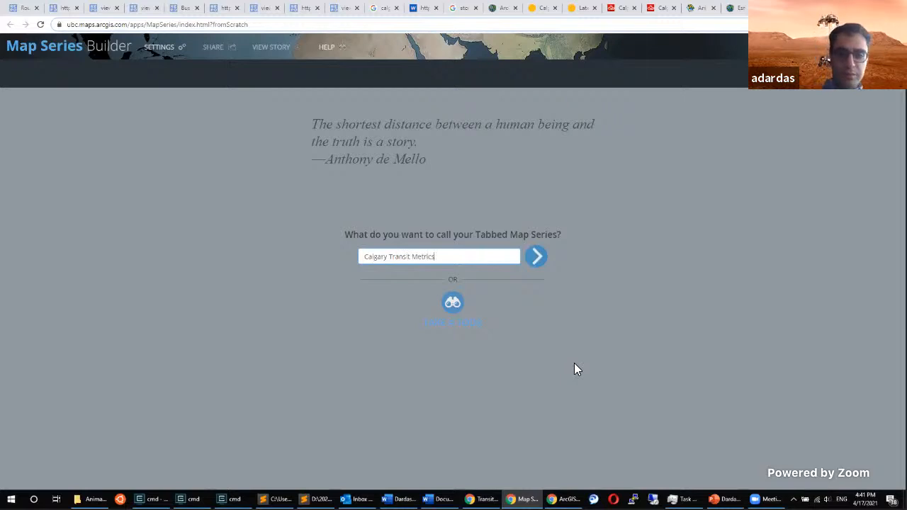
left_click(543, 263)
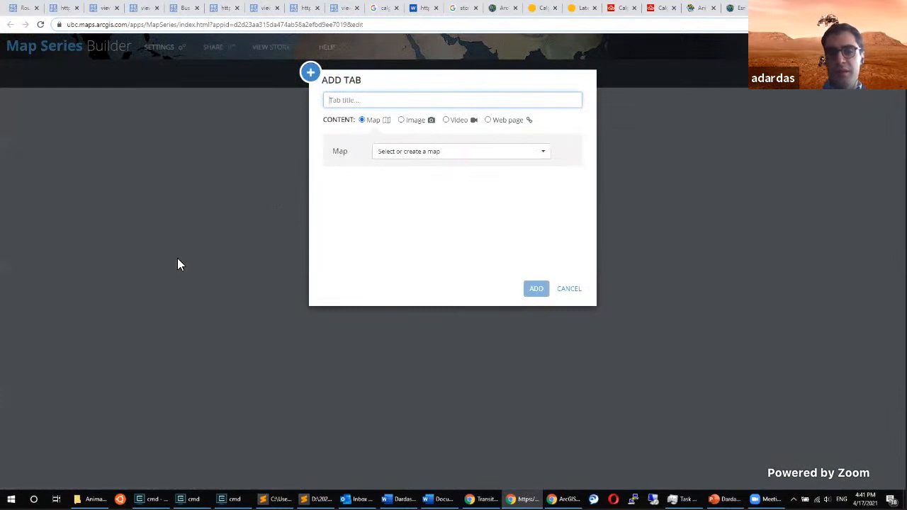
Browse the existing web maps for the first tab without choosing one, and switch the tab's content type to Web page.
left_click(385, 156)
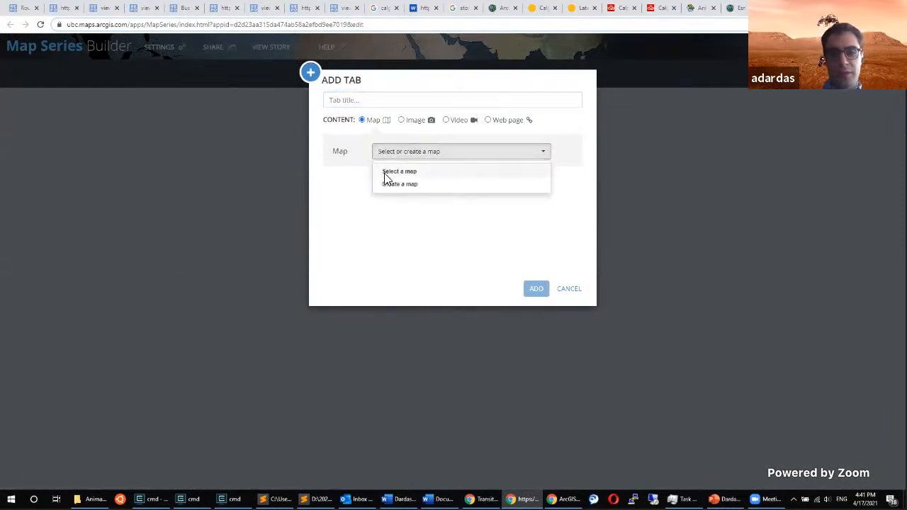
left_click(385, 172)
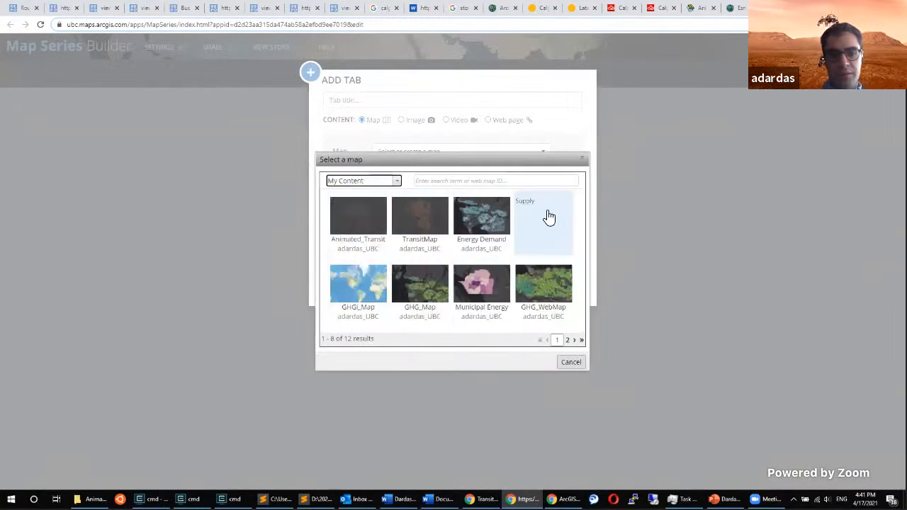
left_click(585, 160)
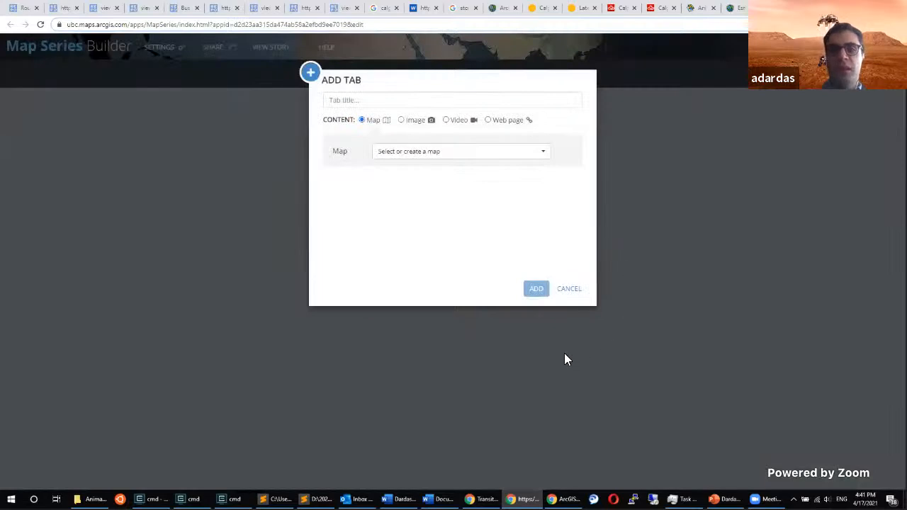
left_click(507, 121)
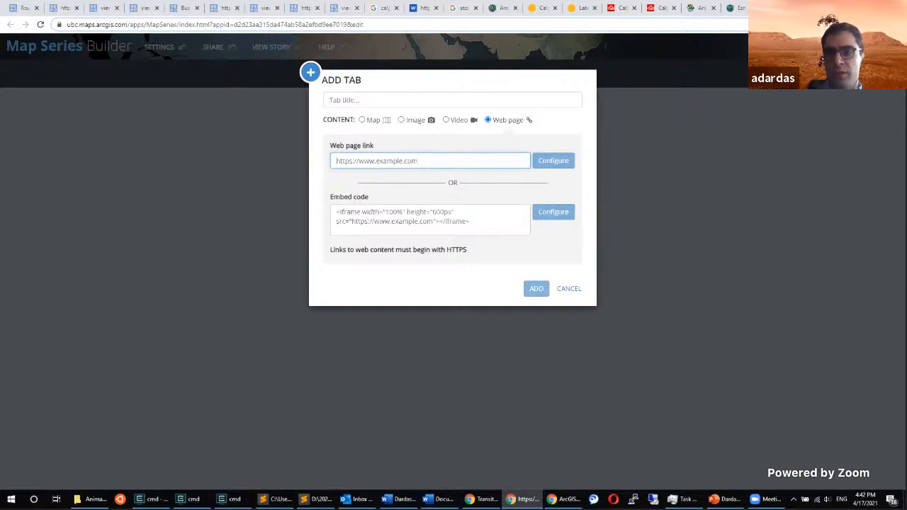
Switch to the ArcGIS Online browser window, check the signed-in StoryMaps account, and reload the Transportation-Calgary folder's content list.
key("alt+Tab")
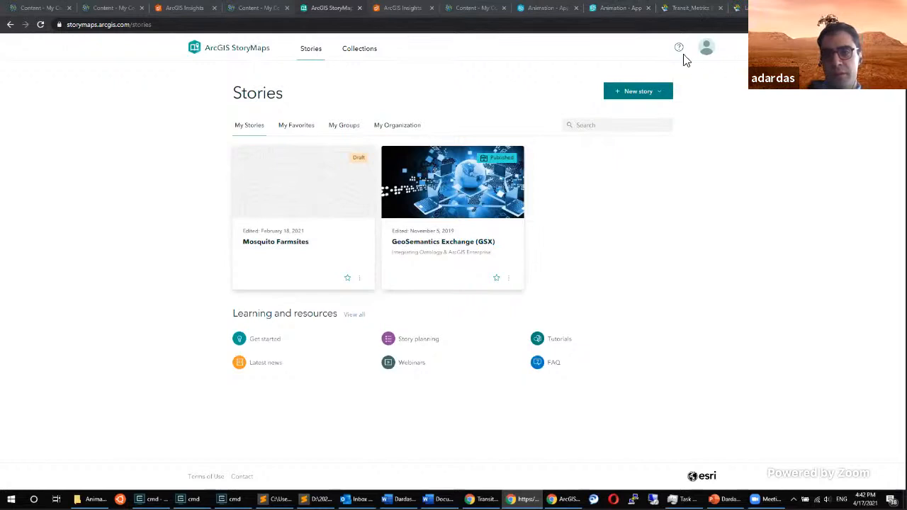
left_click(707, 49)
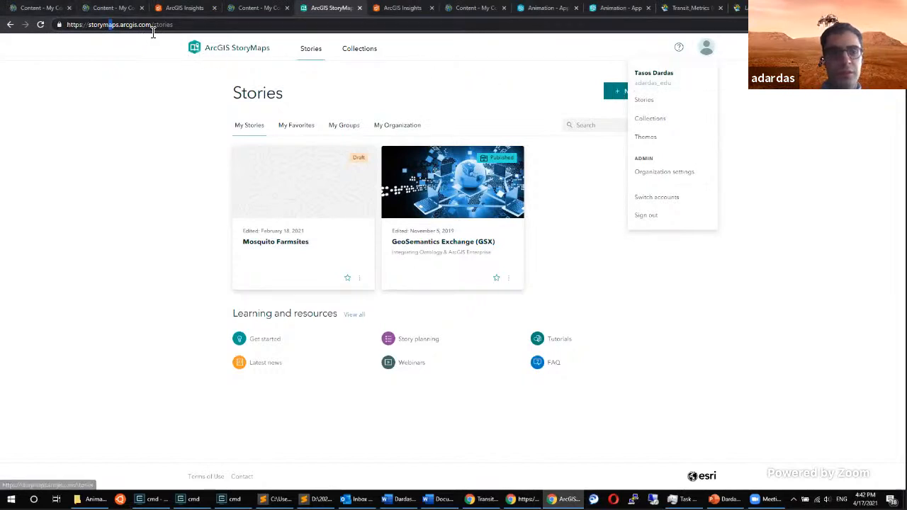
left_click(255, 9)
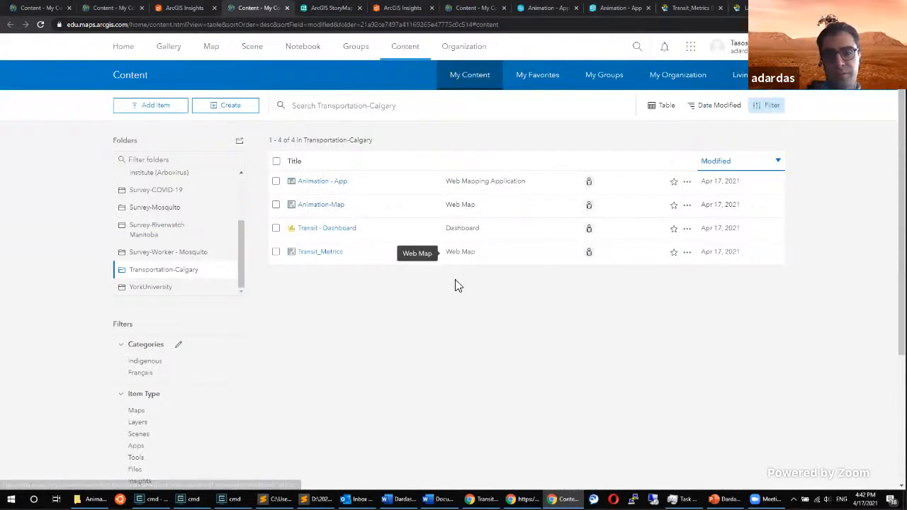
left_click(40, 25)
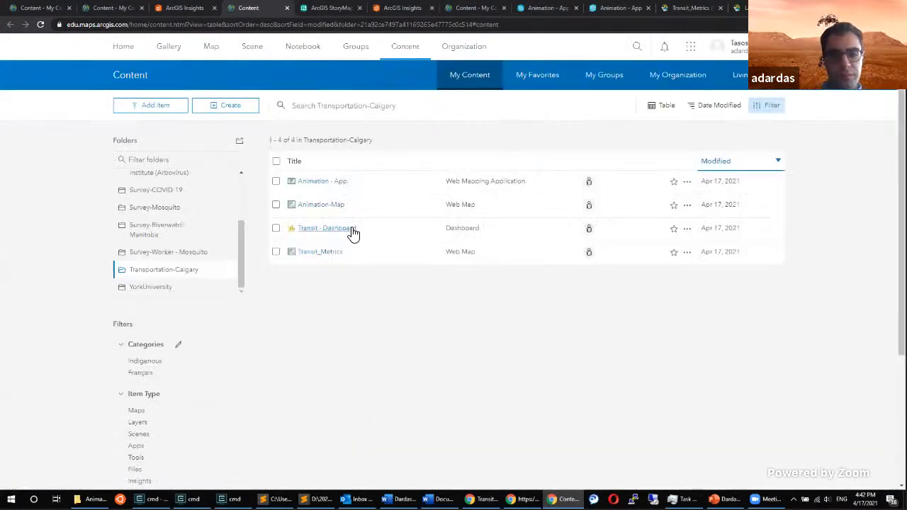
Open the Transit - Dashboard item's details, select its URL, and return to the Transportation-Calgary folder.
left_click(321, 234)
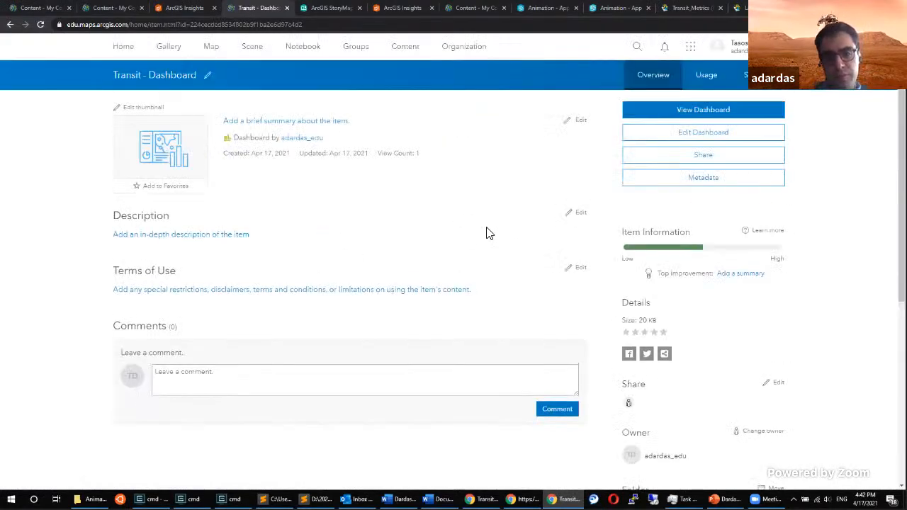
scroll(487, 233, "down", 3)
scroll(546, 234, "down", 2)
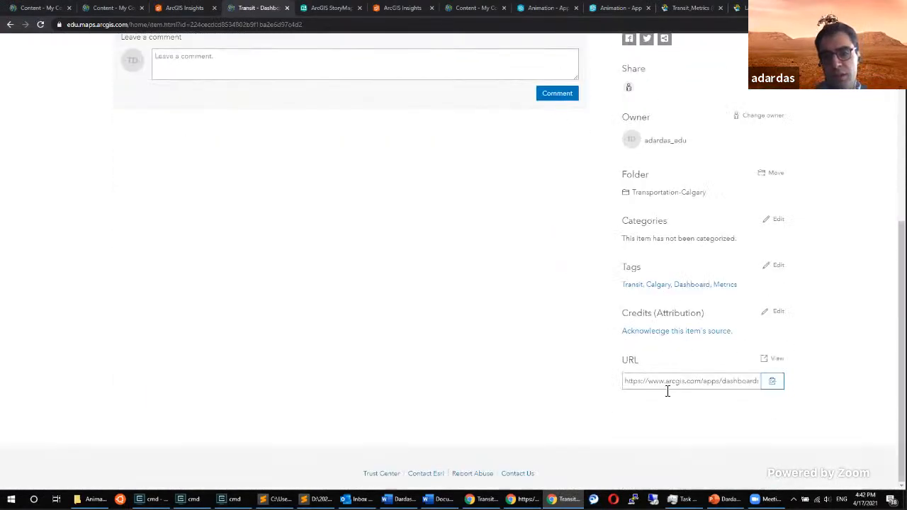
left_click_drag(630, 384, 793, 393)
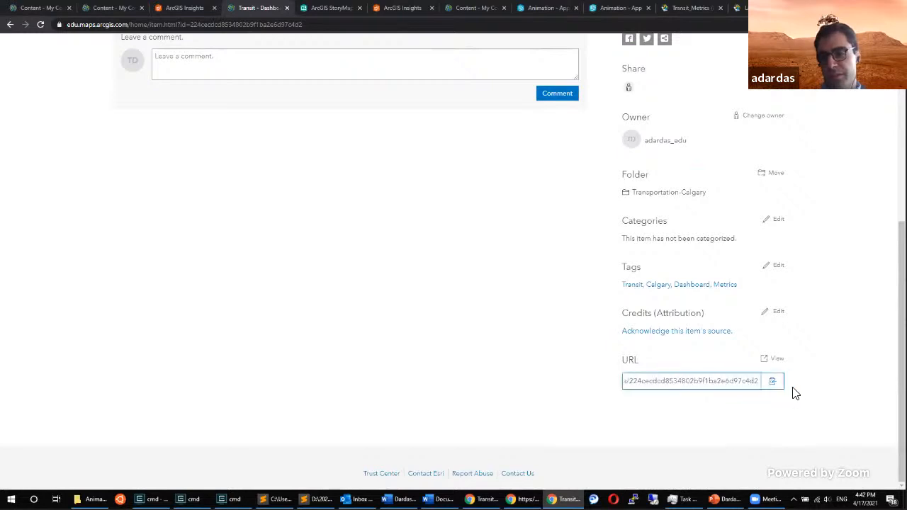
left_click(761, 383)
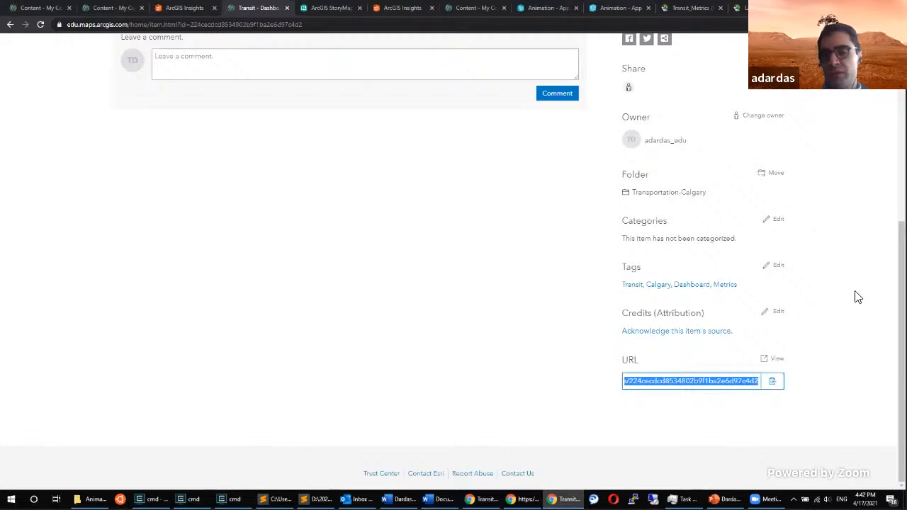
scroll(856, 299, "up", 5)
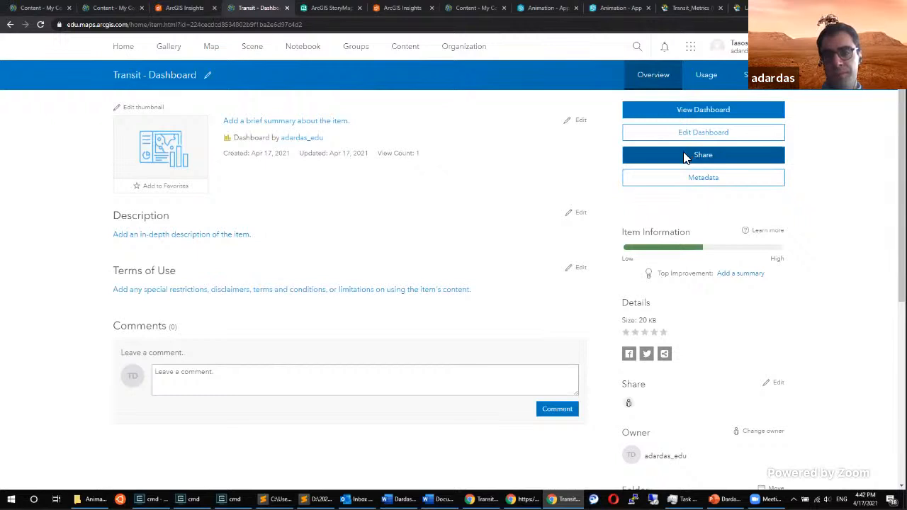
left_click(7, 25)
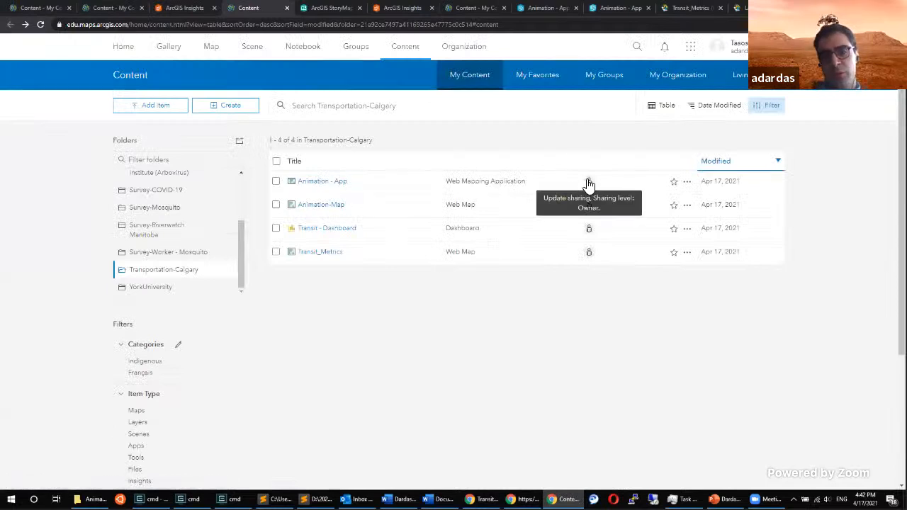
Share Animation - App with Everyone (public), update its dependent Animation-Map to match, and save that map's public sharing level.
left_click(587, 183)
left_click(429, 271)
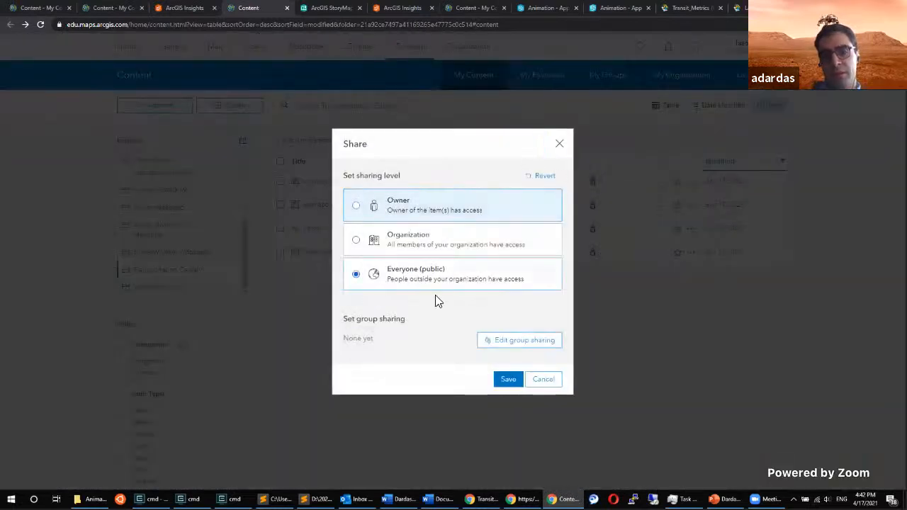
left_click(508, 381)
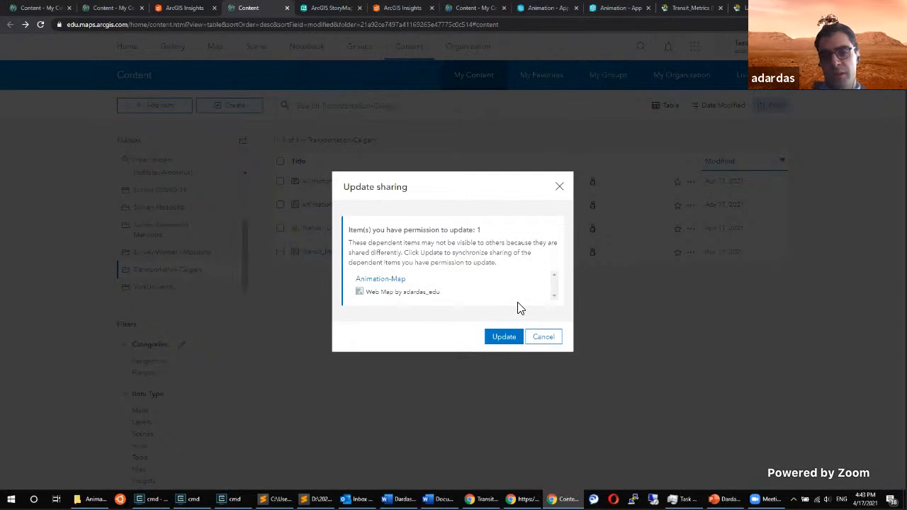
left_click(505, 338)
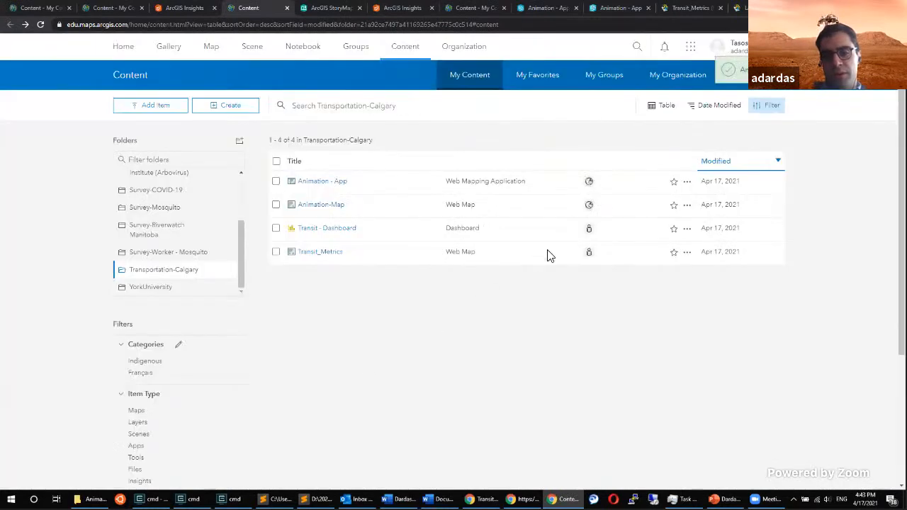
left_click(589, 205)
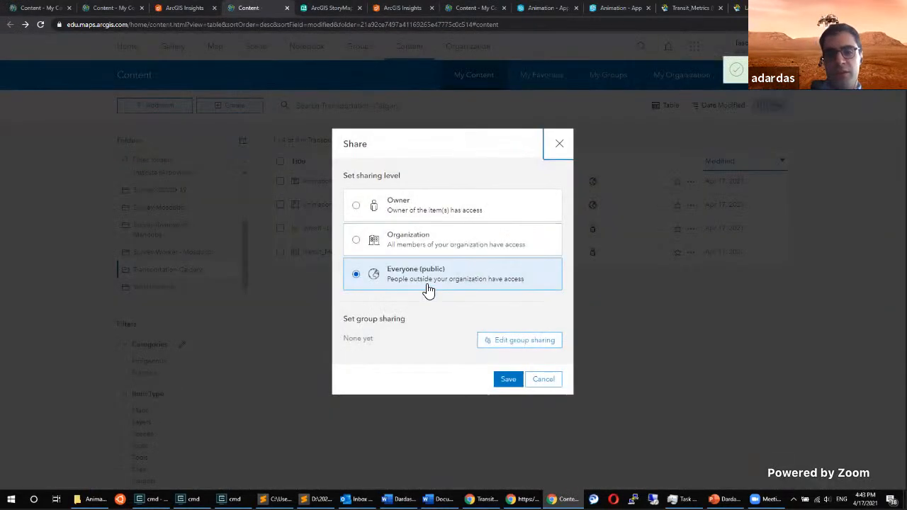
left_click(508, 381)
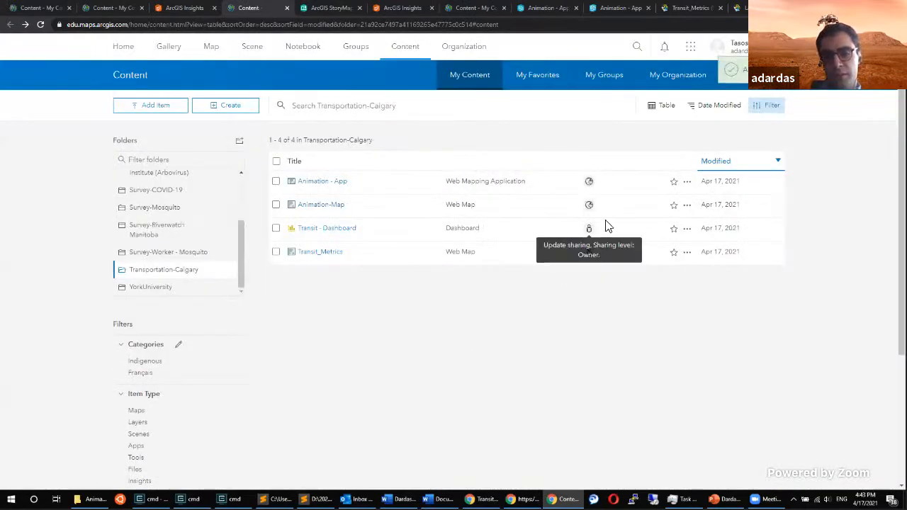
Set the sharing level of Transit - Dashboard and the Transit_Metrics web map to Everyone (public).
left_click(588, 228)
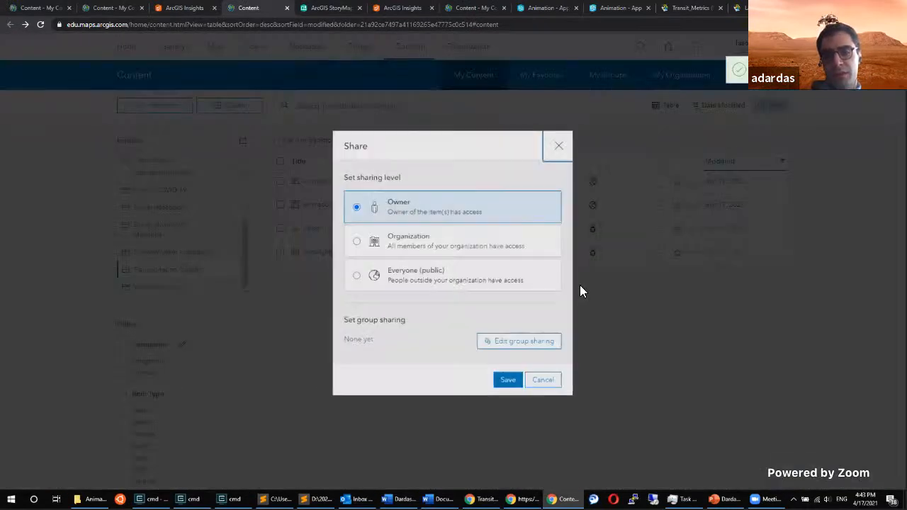
left_click(413, 275)
left_click(506, 381)
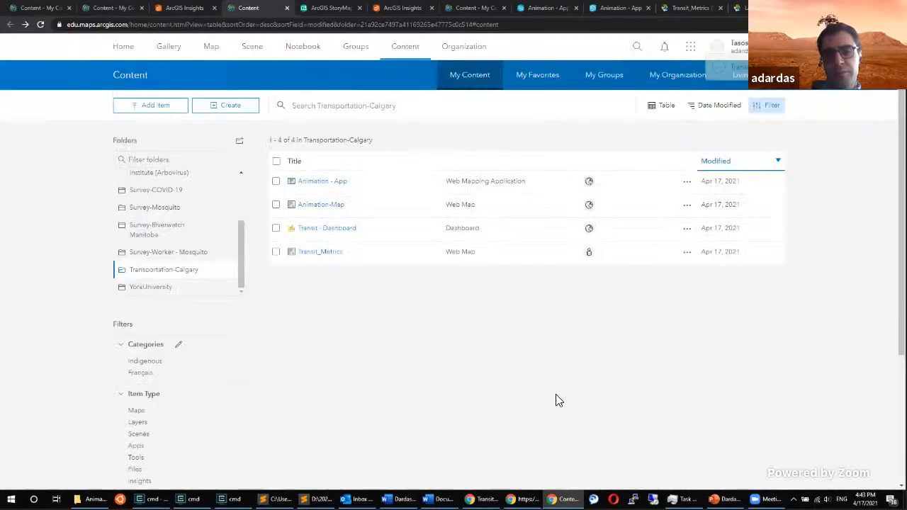
left_click(583, 258)
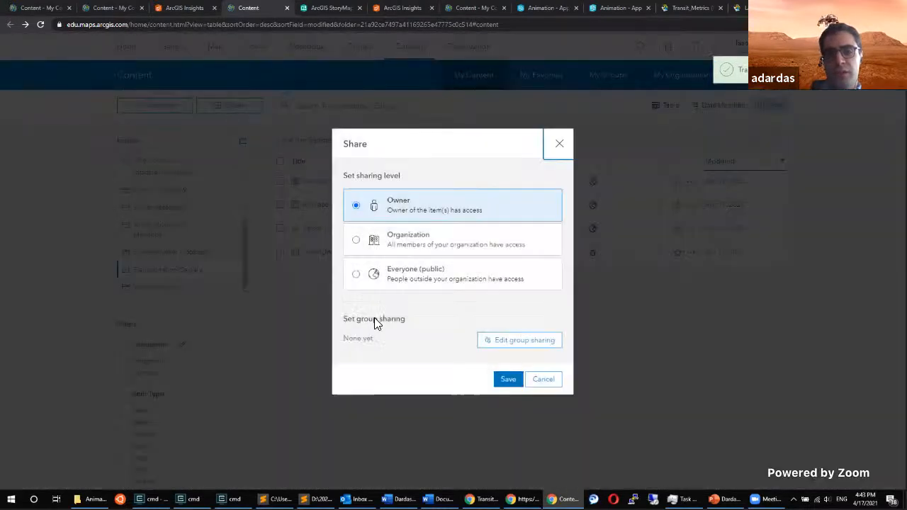
left_click(415, 276)
left_click(501, 381)
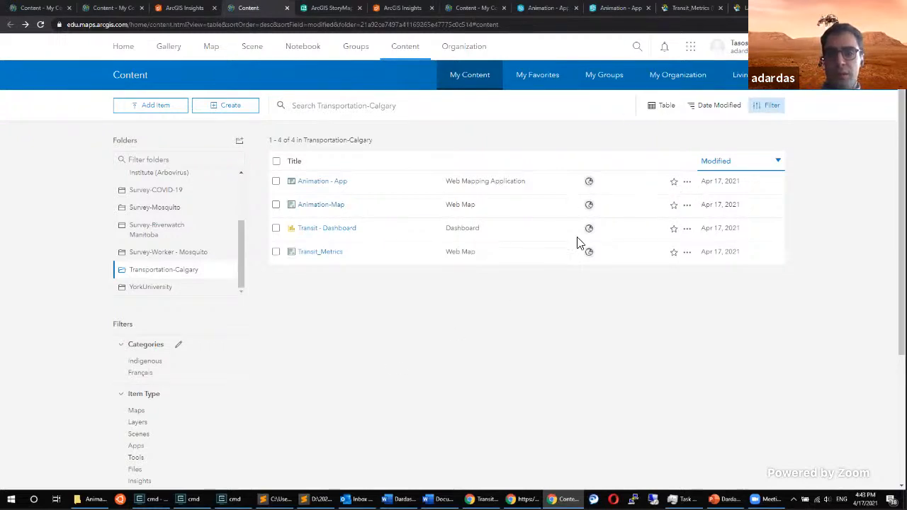
Open the classic Story Map Series page from this browser session, launch Map Series Builder, and move its browser tab beside the Animation tabs.
key("ctrl+shift+n")
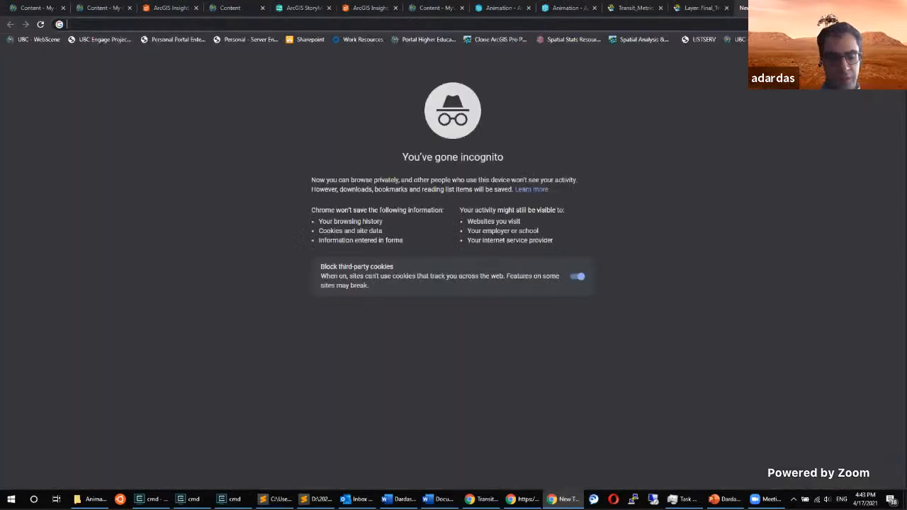
type("https://storymaps-classic.arcgis.com/en/app-list/map-series/#")
key("Return")
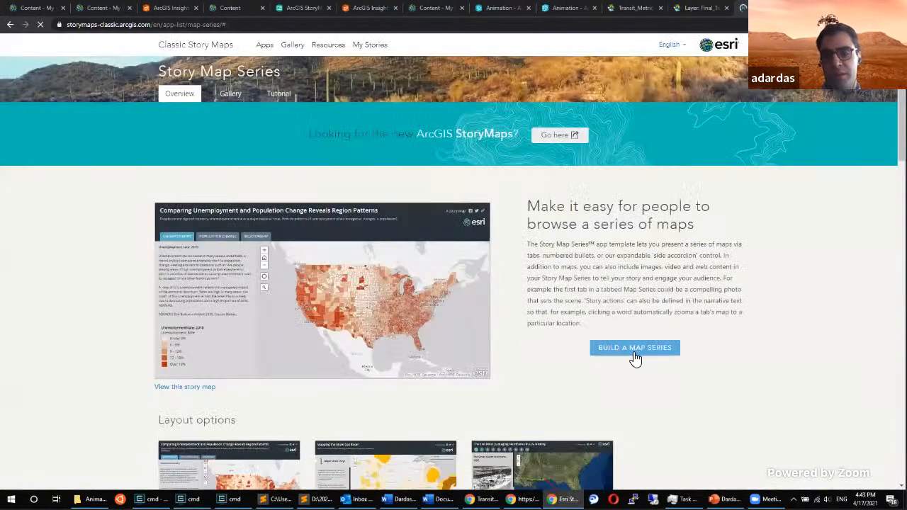
left_click(634, 351)
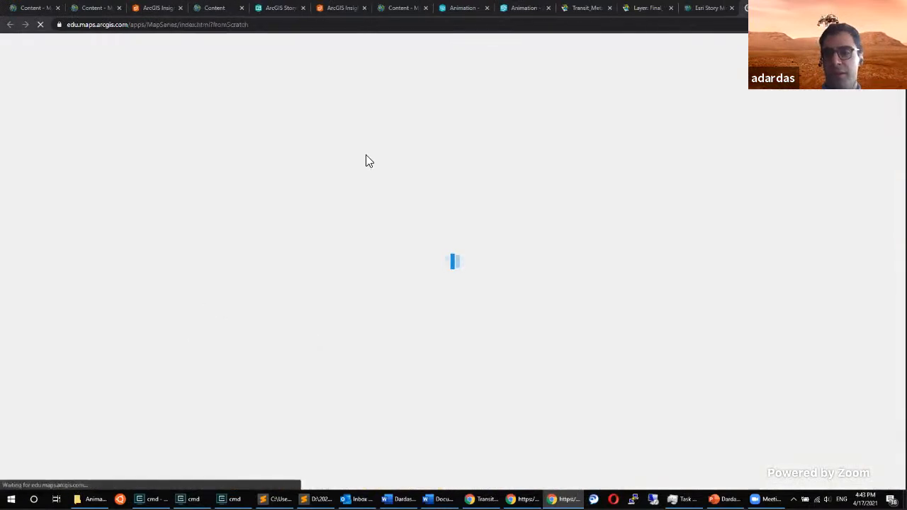
left_click_drag(745, 9, 560, 22)
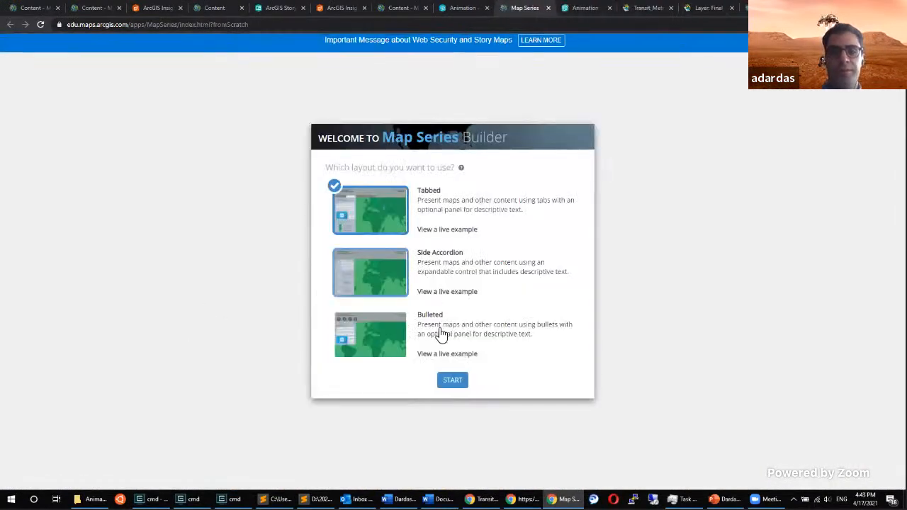
Create a Tabbed map series named "Calgary Transit Metrics" in the account that owns the Transportation-Calgary items.
left_click(453, 380)
left_click(436, 257)
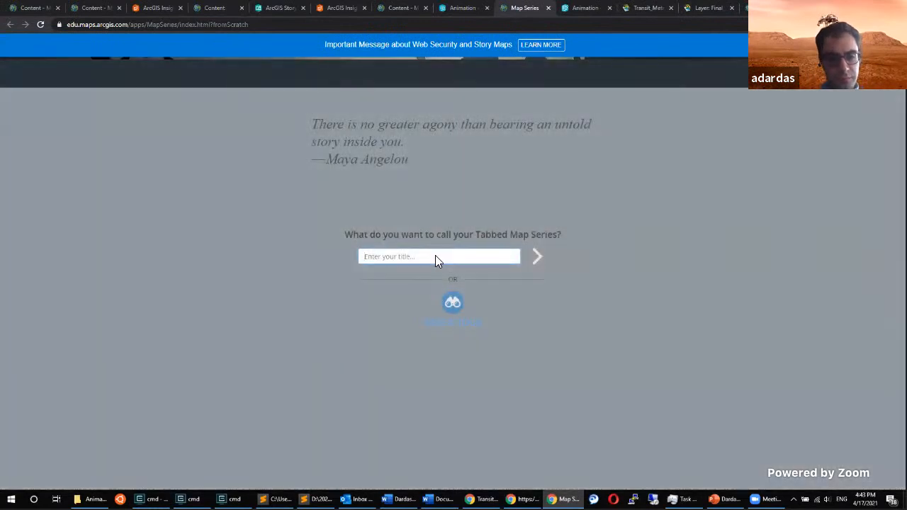
type("Calgary Transit Metrics")
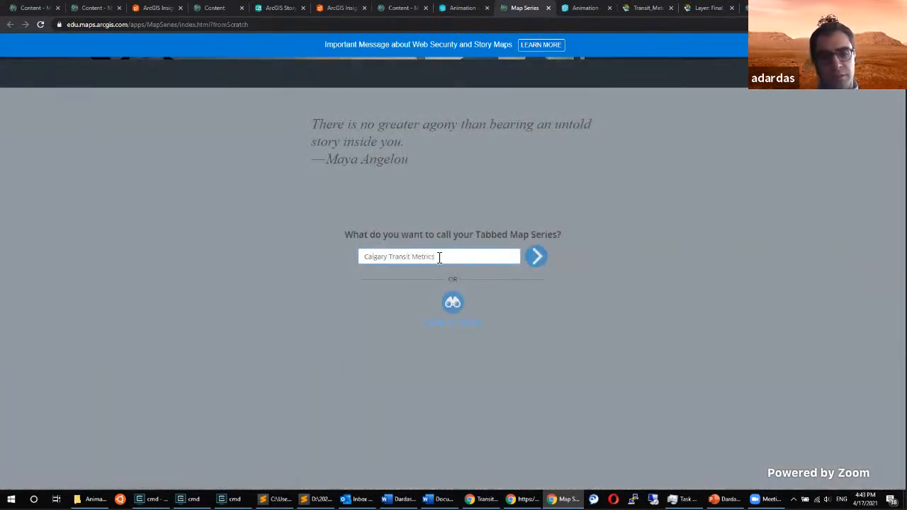
left_click(536, 256)
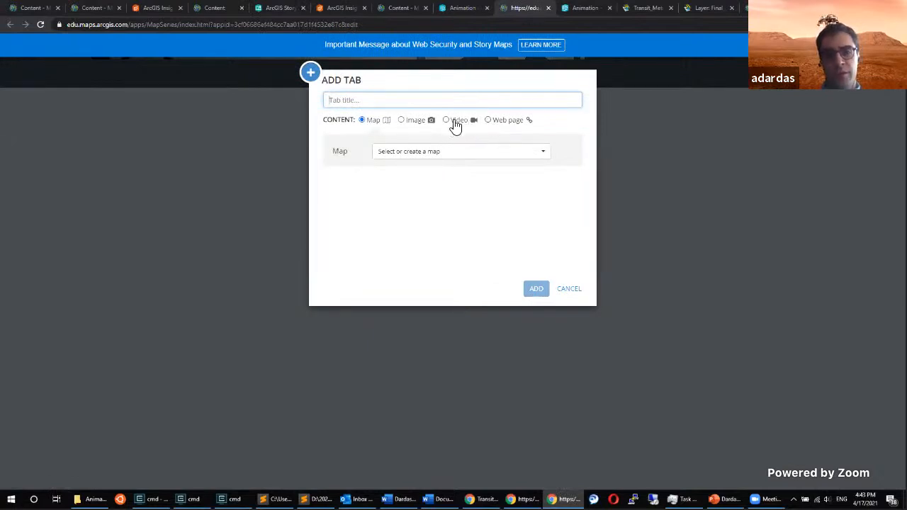
Set the first tab's content to a web page and copy the URL of the Transit - Dashboard item in Transportation-Calgary.
left_click(501, 122)
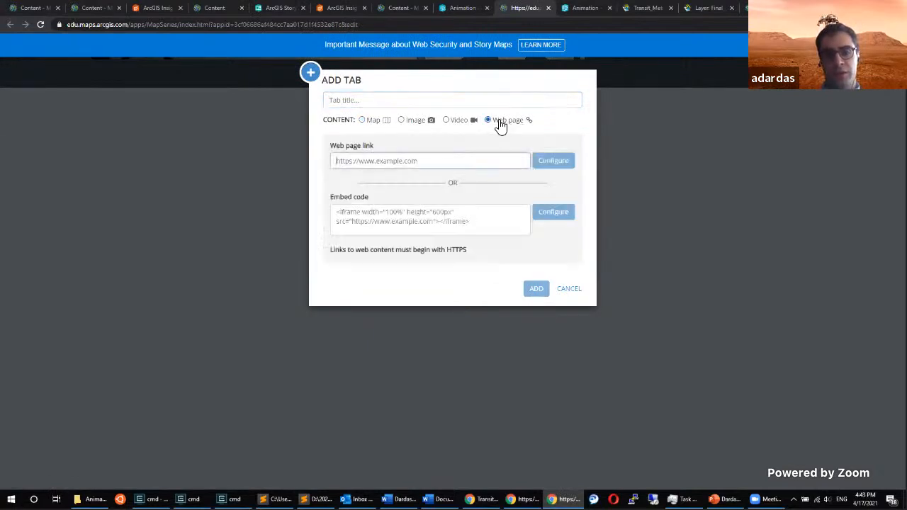
left_click(367, 165)
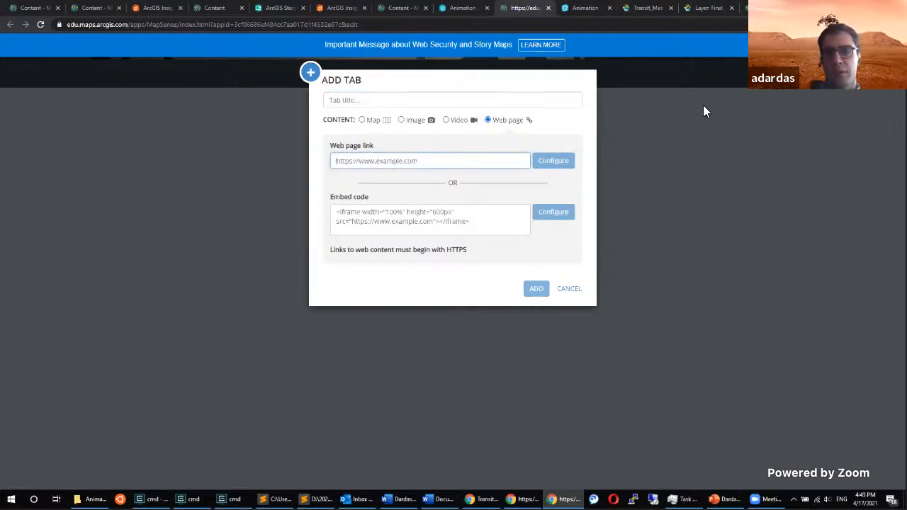
left_click(207, 12)
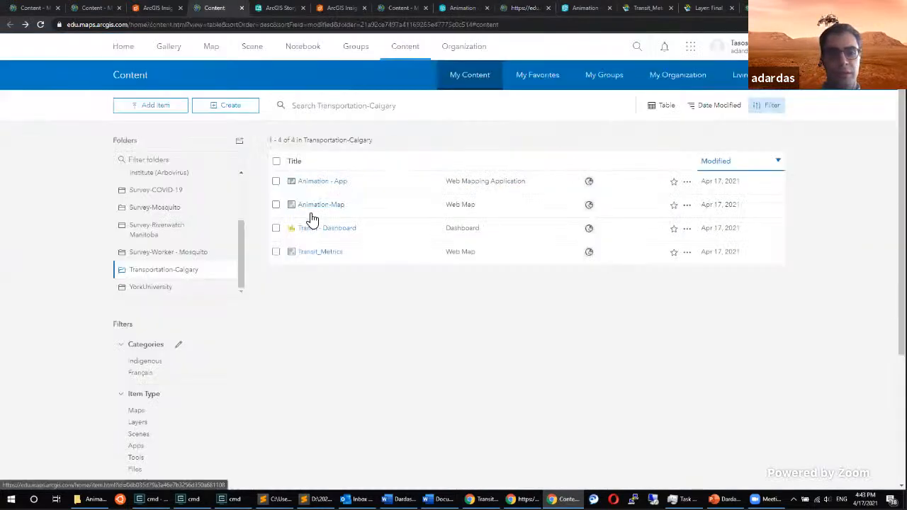
left_click(312, 228)
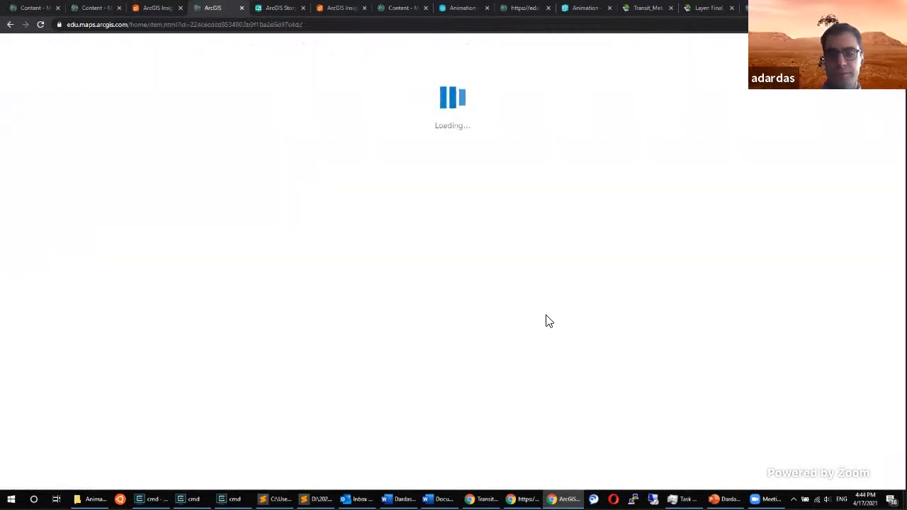
scroll(674, 266, "down", 4)
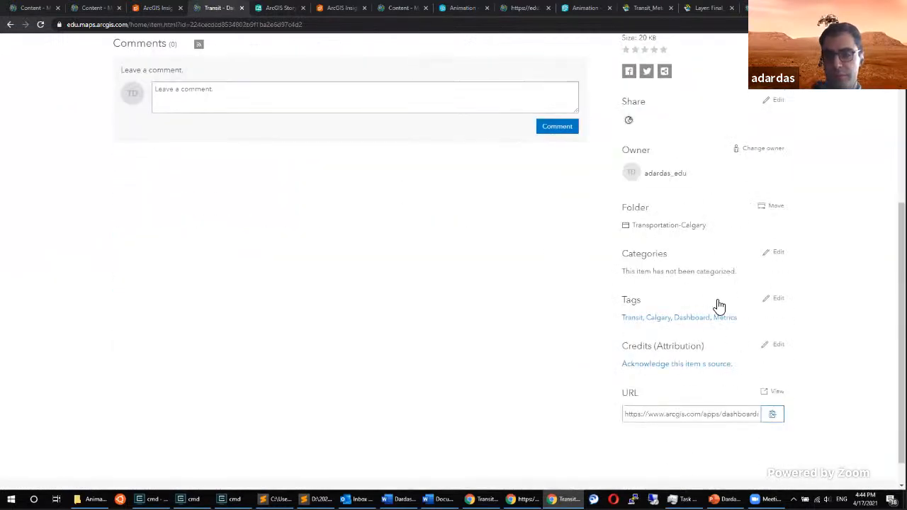
left_click(772, 415)
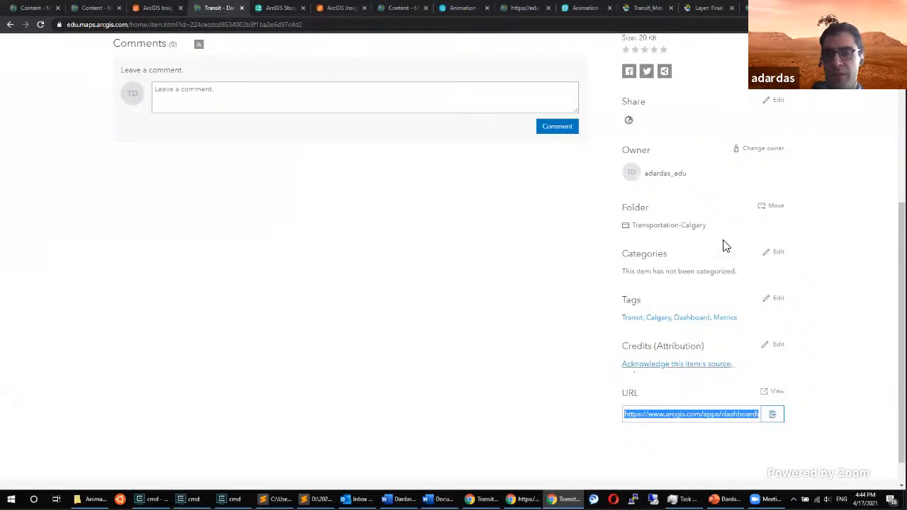
Add the first map series tab, titled "Dashboard", using the copied dashboard link as its web page.
left_click(746, 10)
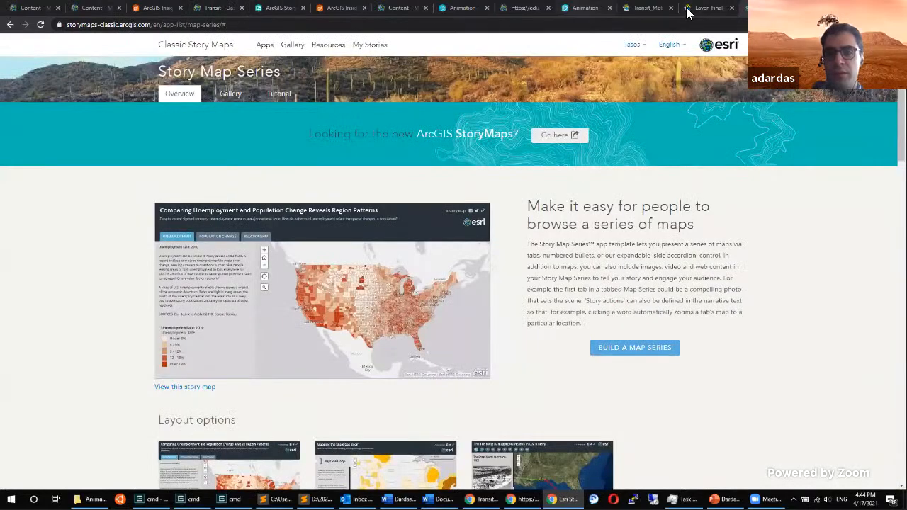
left_click(567, 10)
left_click(554, 11)
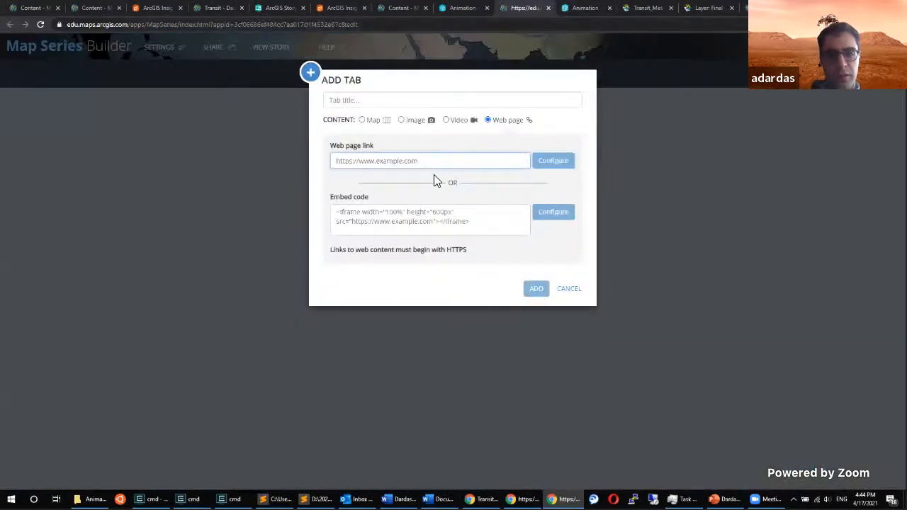
key("ctrl+v")
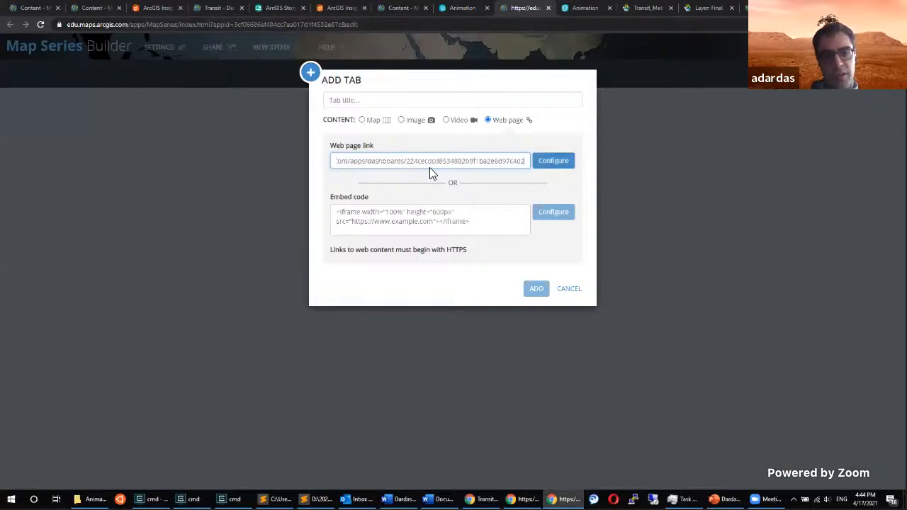
left_click(535, 162)
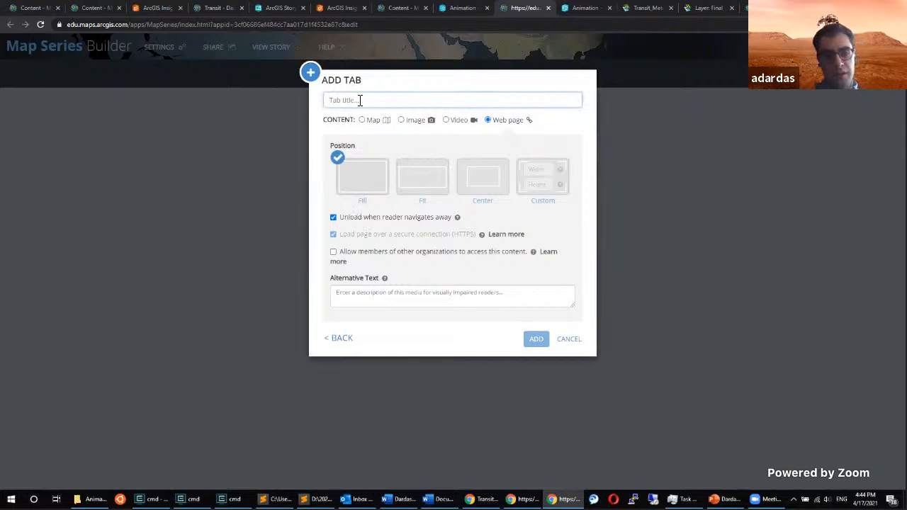
type("Dashbo")
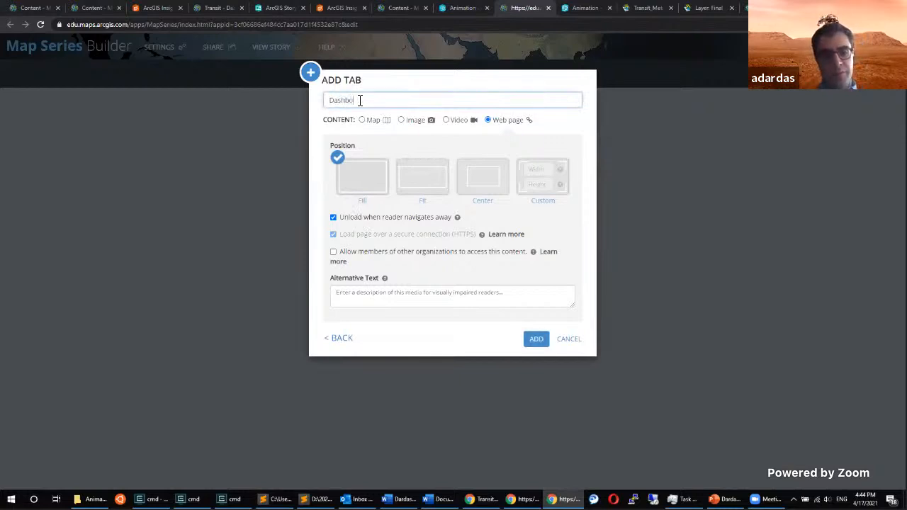
type("ard")
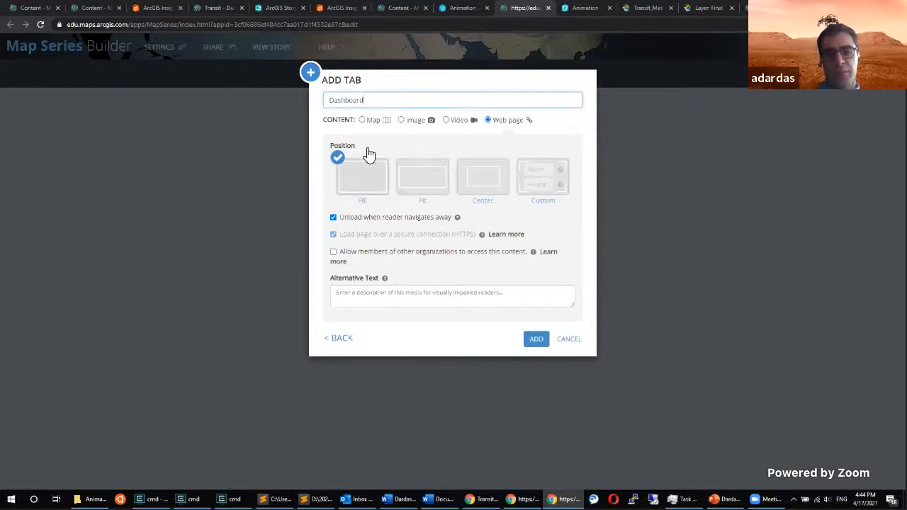
left_click(538, 340)
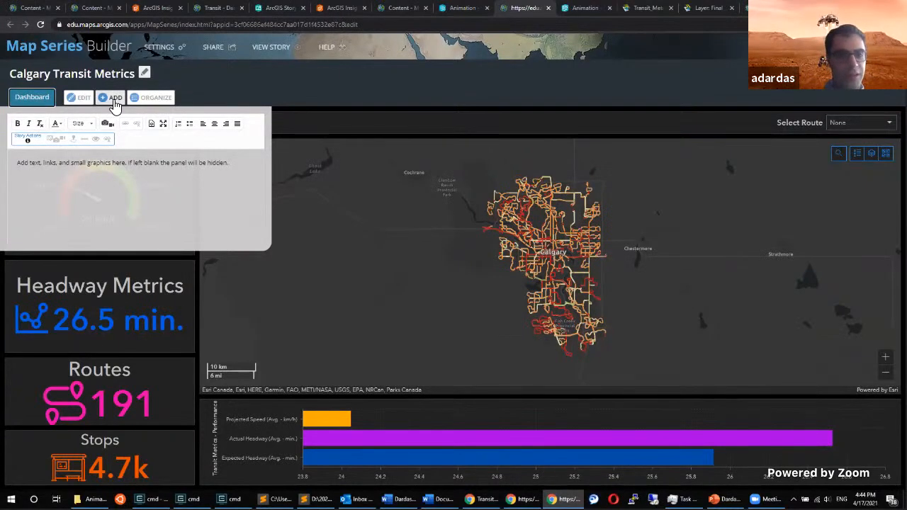
Start a second tab with web page content and copy the URL of the Animation - App item.
left_click(114, 100)
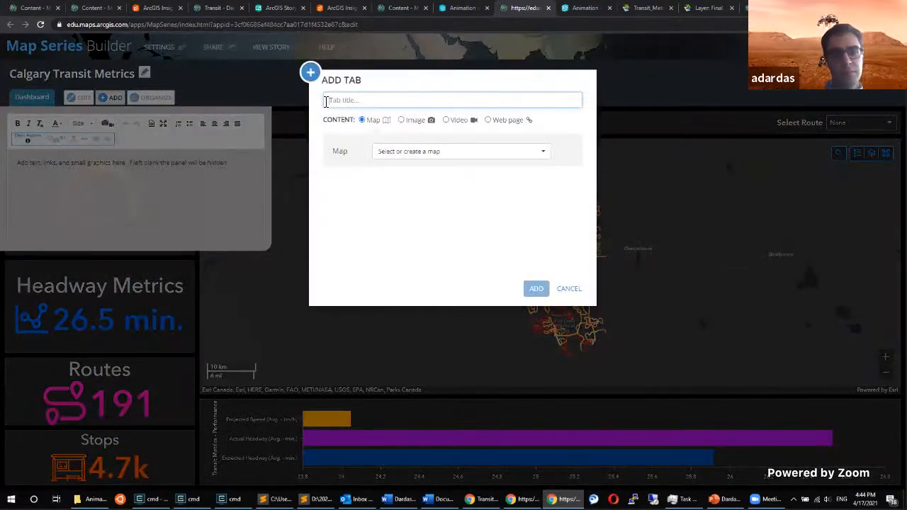
left_click(498, 123)
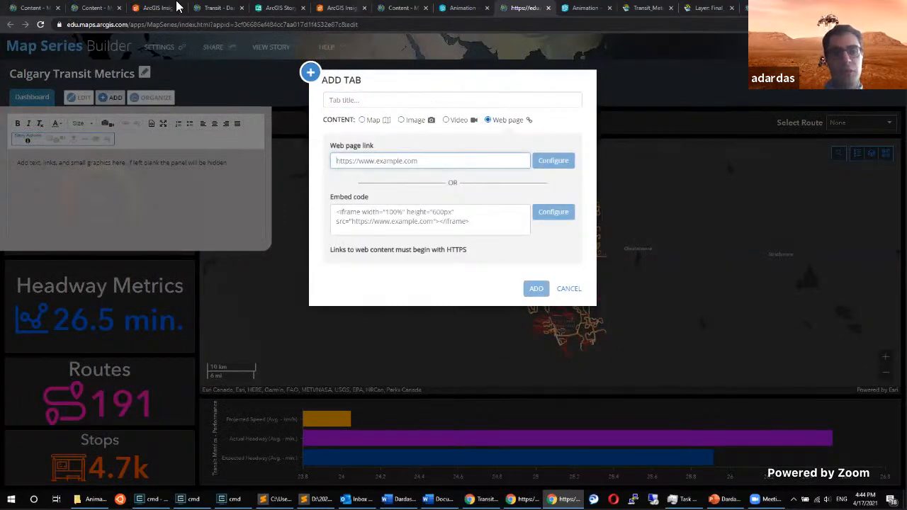
left_click(102, 13)
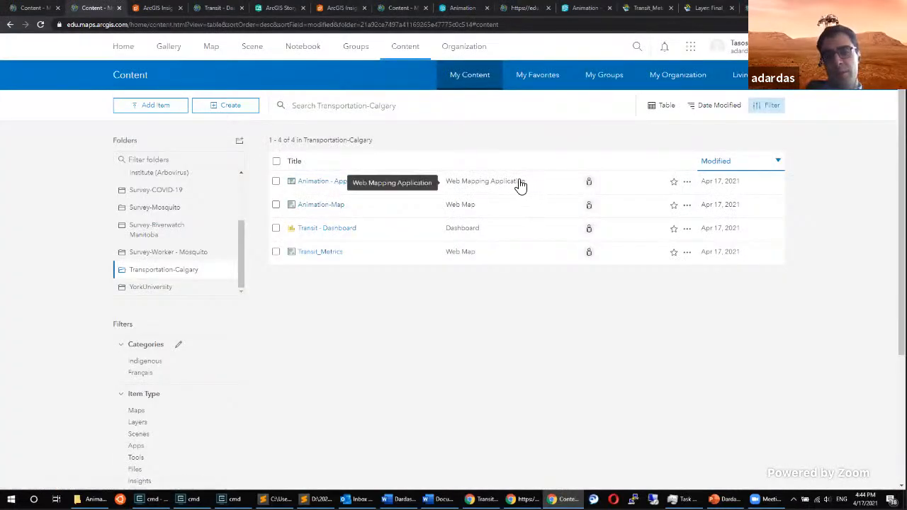
left_click(347, 182)
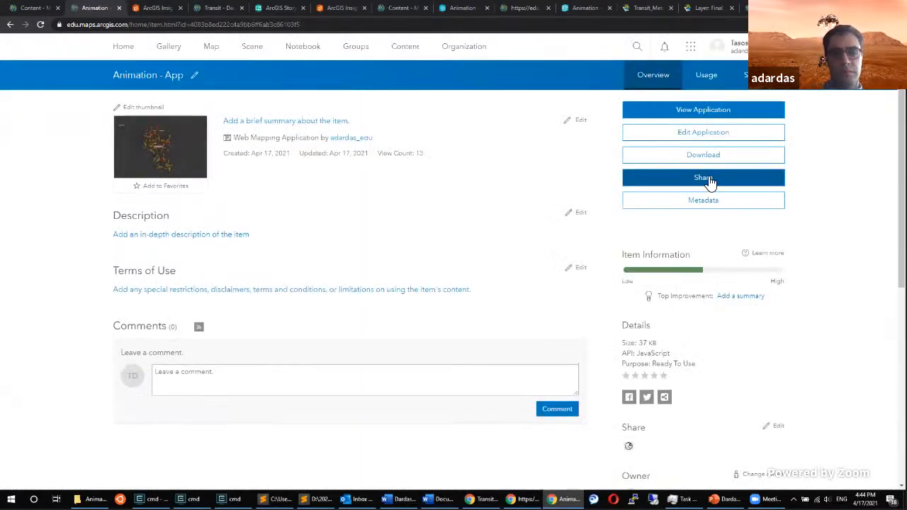
scroll(778, 215, "down", 1)
scroll(777, 214, "down", 4)
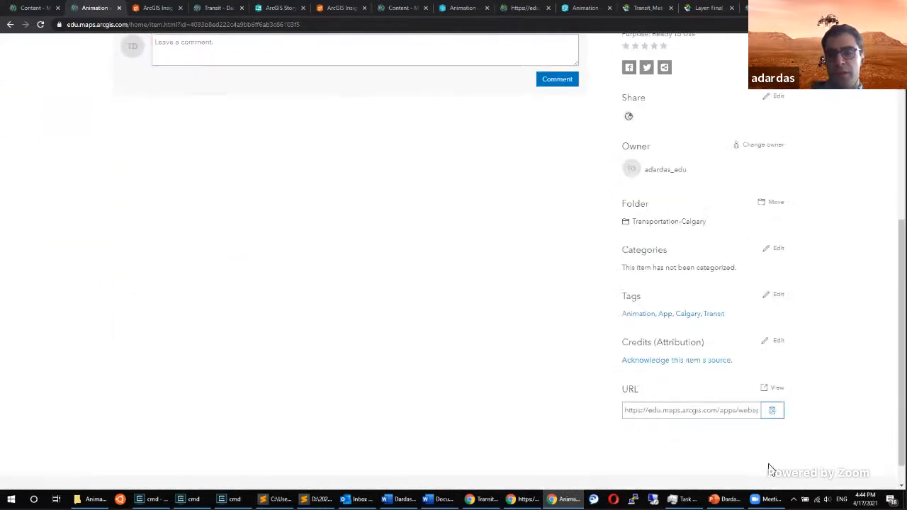
left_click(771, 413)
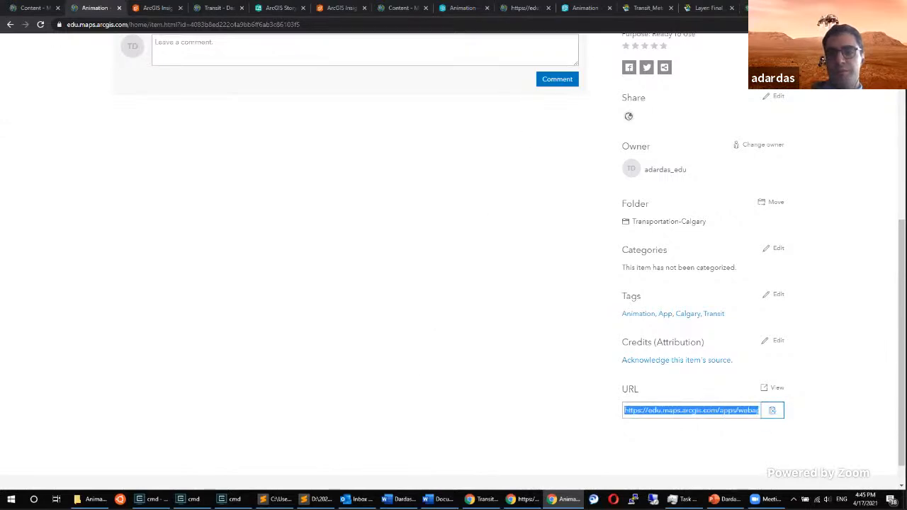
Enter the copied Animation - App link as the second tab's web page link and proceed to its configuration.
left_click(585, 7)
left_click(681, 11)
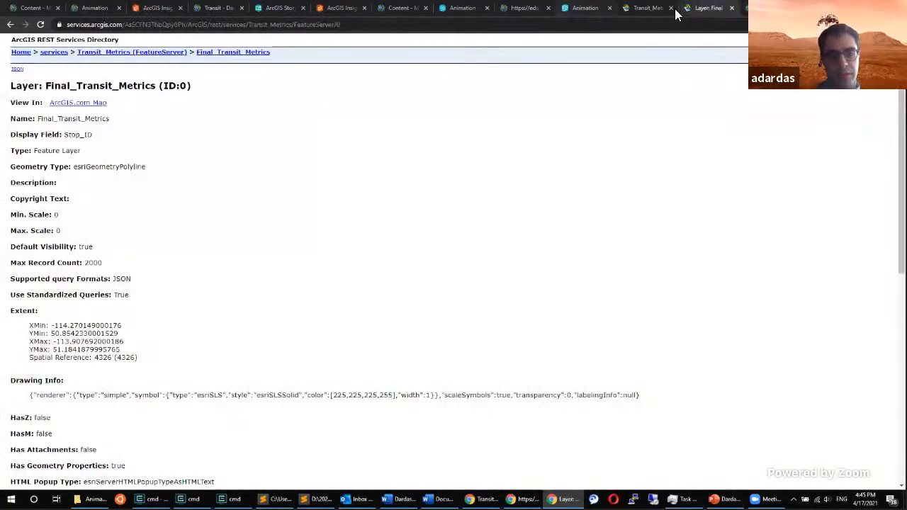
key("ctrl+shift+Tab")
key("ctrl+shift+Tab")
key("ctrl+shift+Tab")
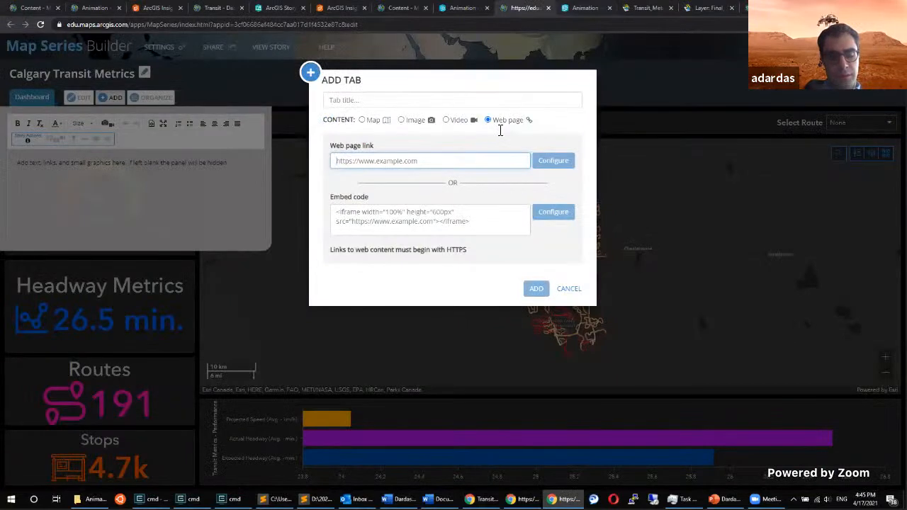
key("ctrl+v")
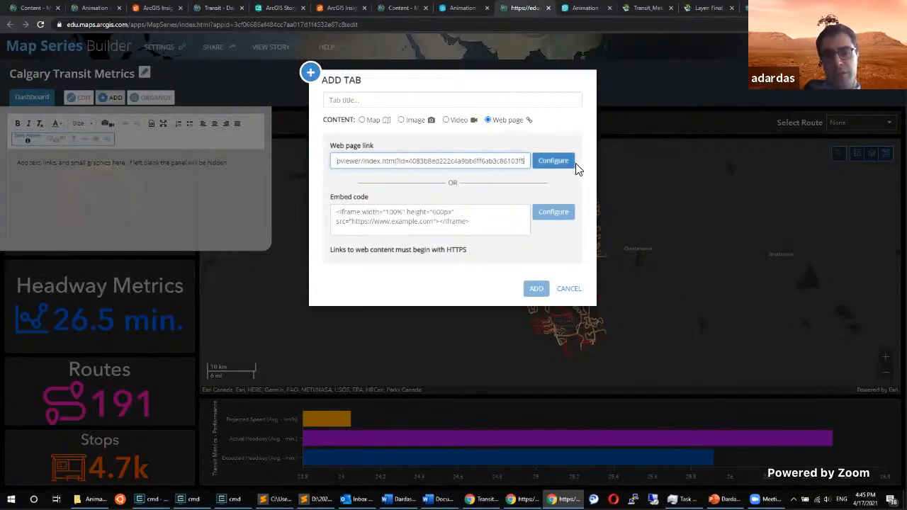
left_click(553, 161)
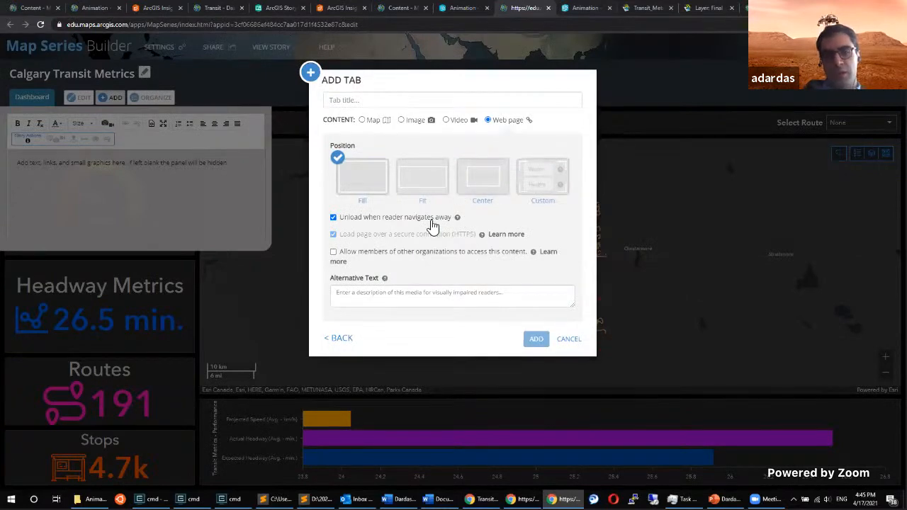
Title the second tab "Animation" and add it to the map series.
left_click(371, 99)
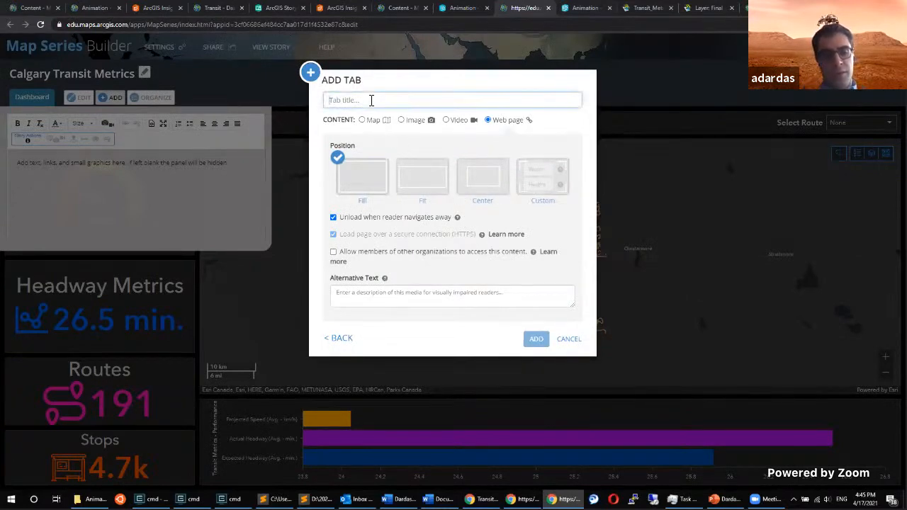
type("W")
key("BackSpace")
key("BackSpace")
key("BackSpace")
key("BackSpace")
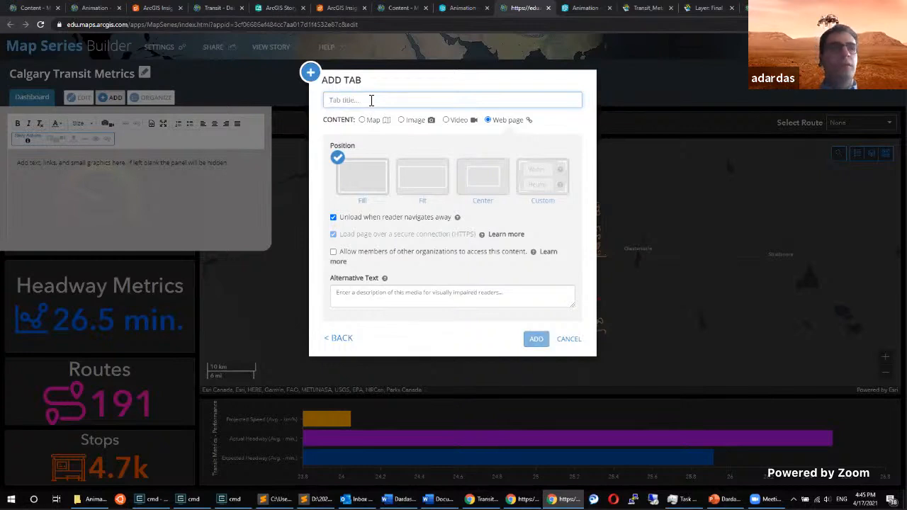
type("AN")
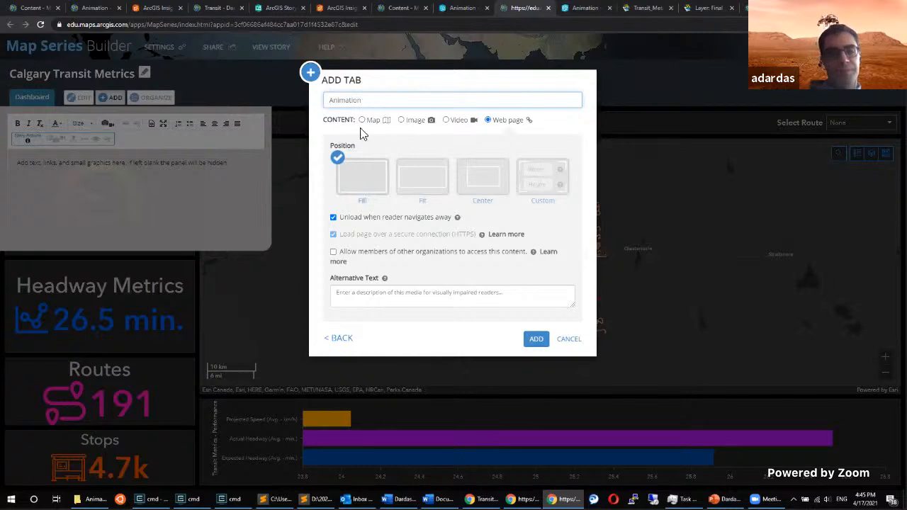
left_click(538, 339)
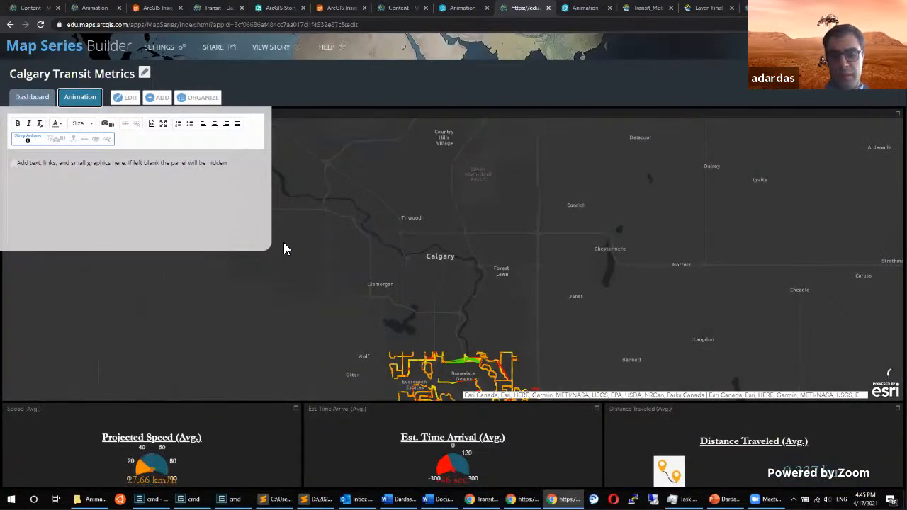
Start a third web page tab titled "Insights" and open the Interactive Stats - Transit workbook's item page from All My Content.
left_click(157, 99)
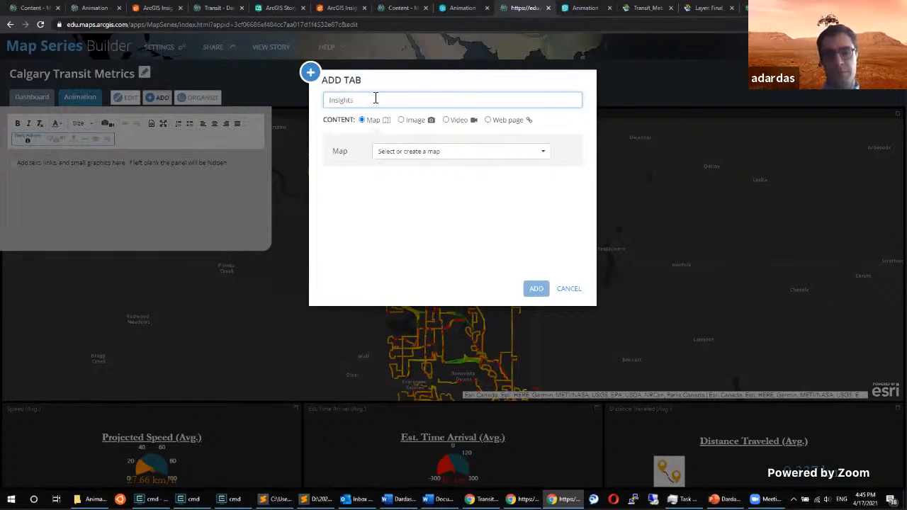
left_click(495, 120)
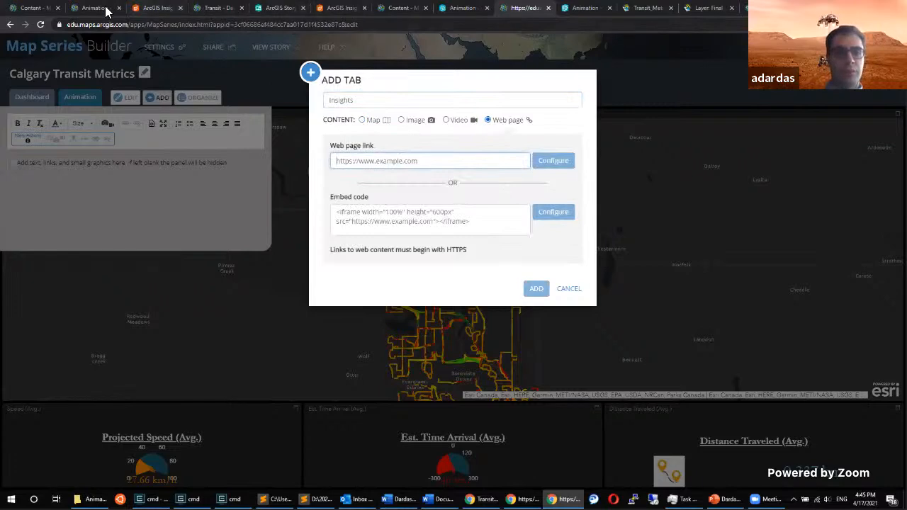
left_click(211, 10)
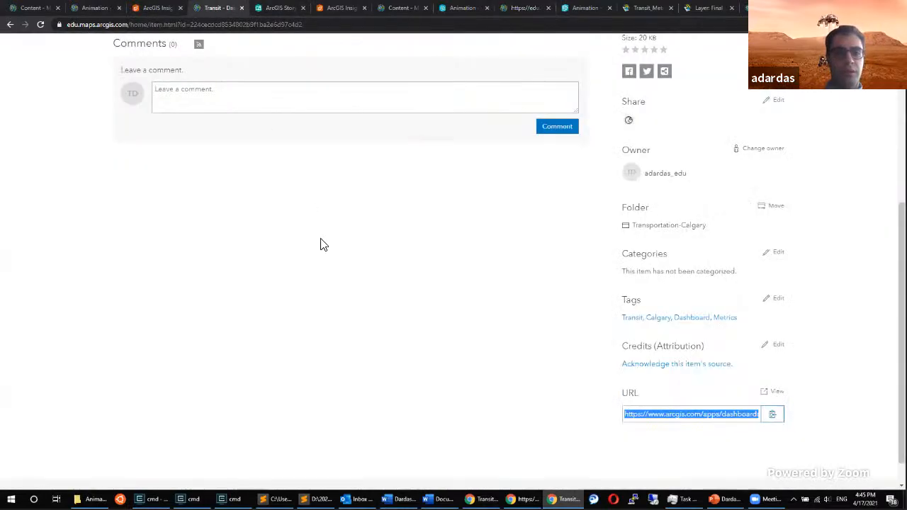
scroll(320, 245, "up", 4)
left_click(398, 46)
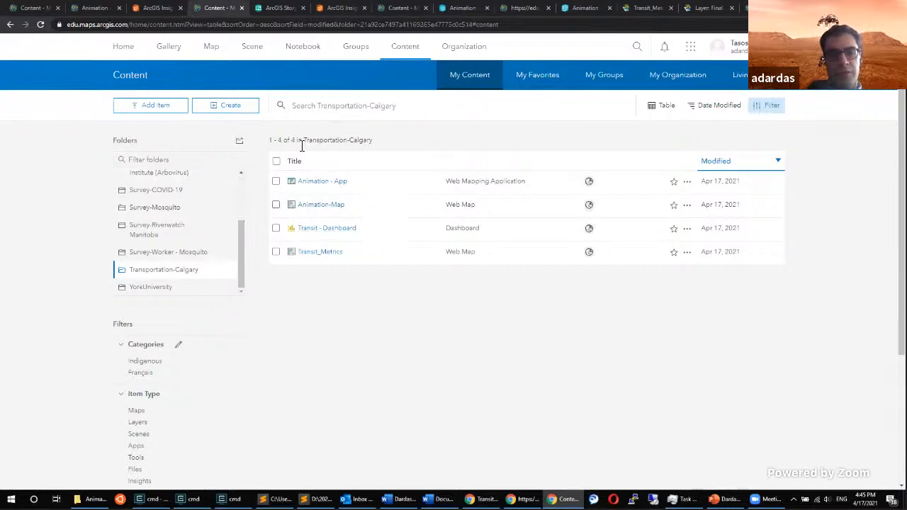
scroll(179, 199, "up", 1)
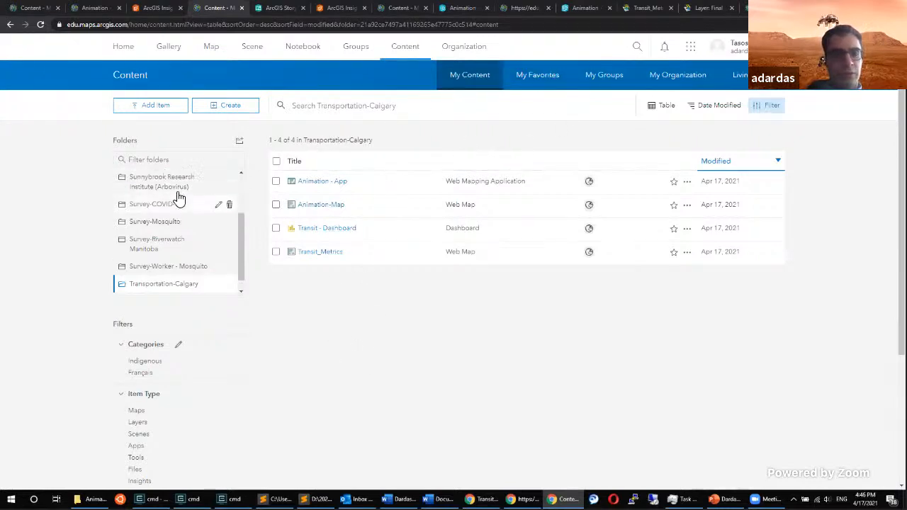
scroll(179, 199, "up", 3)
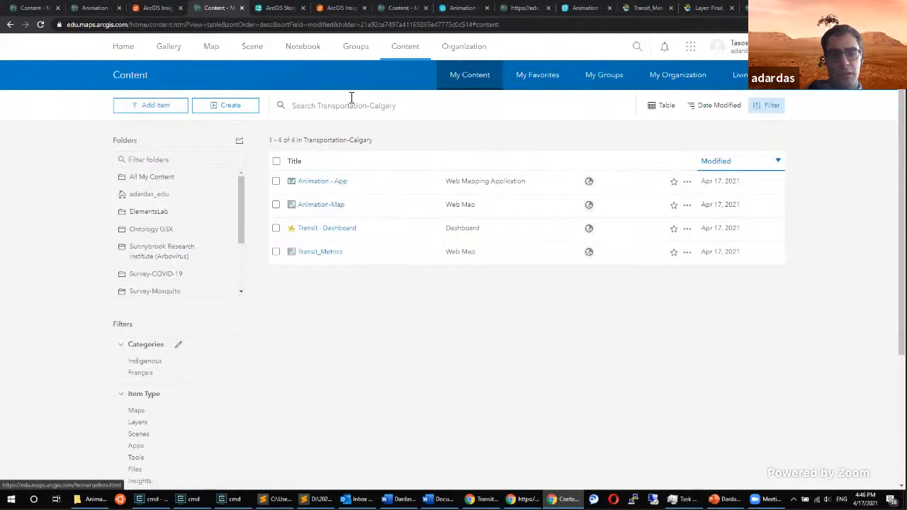
left_click(156, 182)
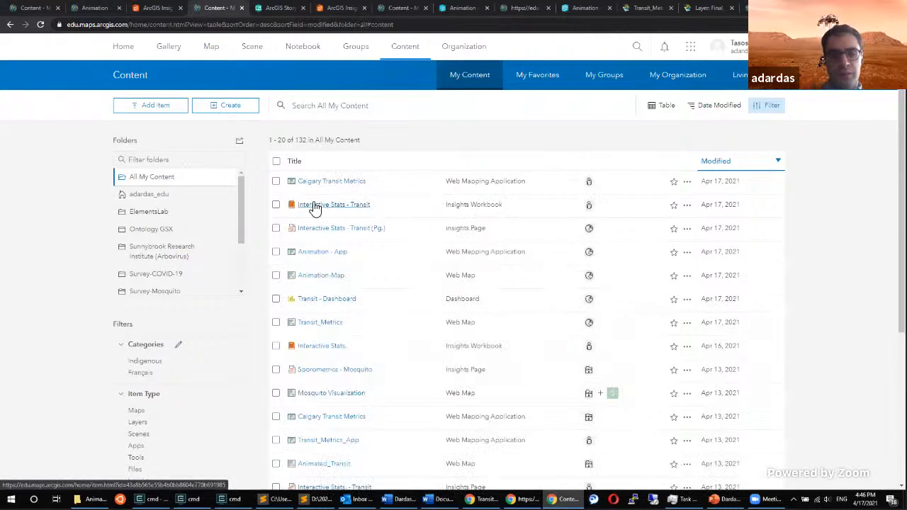
left_click(341, 205)
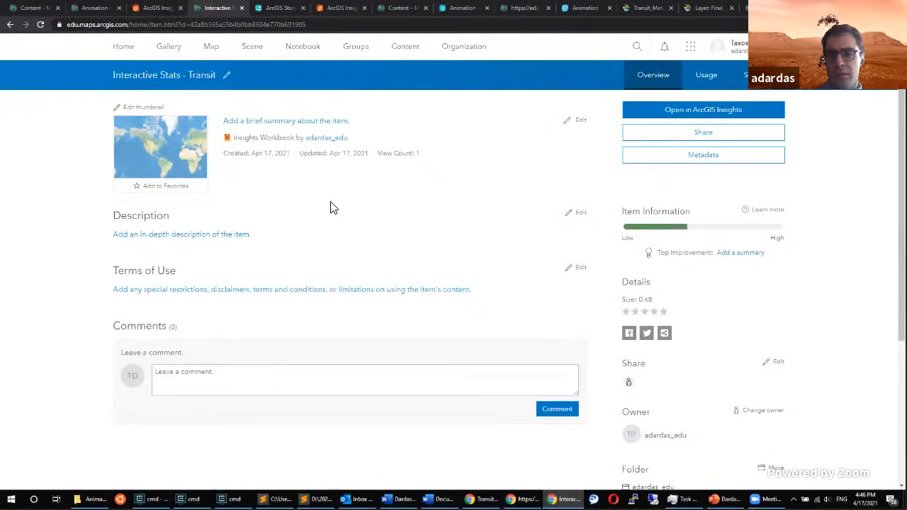
Return to All My Content and open the item page of the Interactive Stats - Transit (Pg.) Insights page.
scroll(332, 206, "down", 3)
scroll(304, 170, "up", 3)
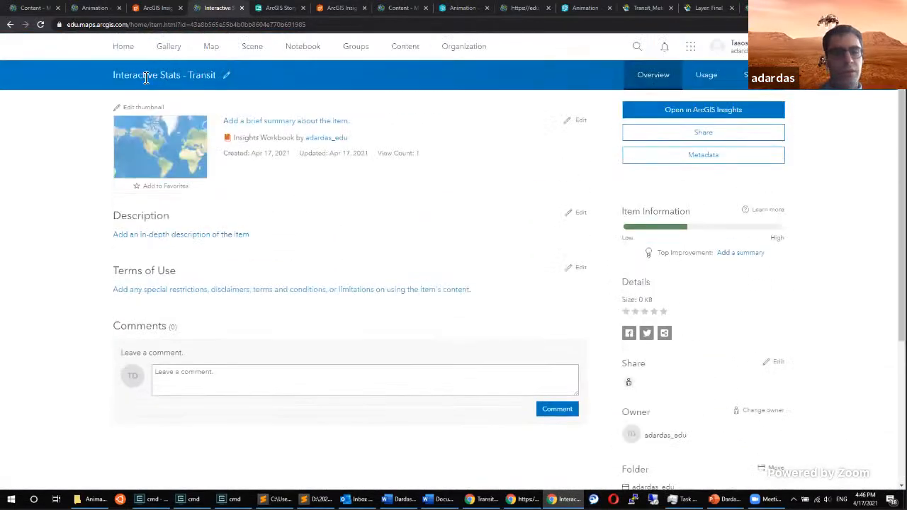
left_click(8, 27)
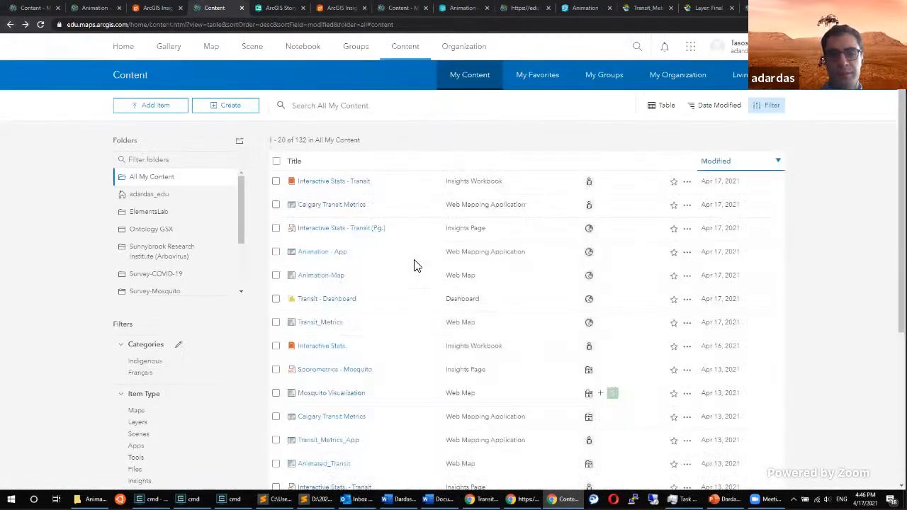
left_click(314, 234)
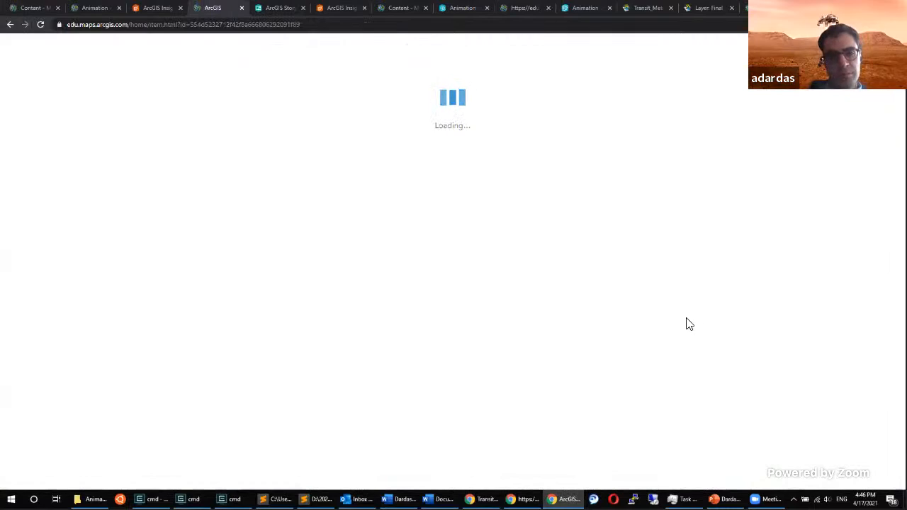
Check the item's details, open the page in ArcGIS Insights and copy its URL.
scroll(769, 271, "down", 2)
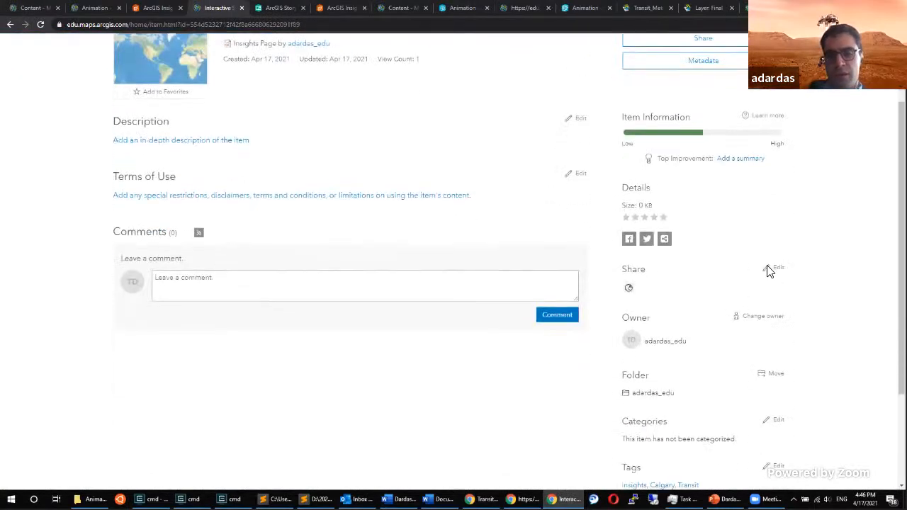
scroll(789, 263, "up", 2)
scroll(787, 231, "down", 3)
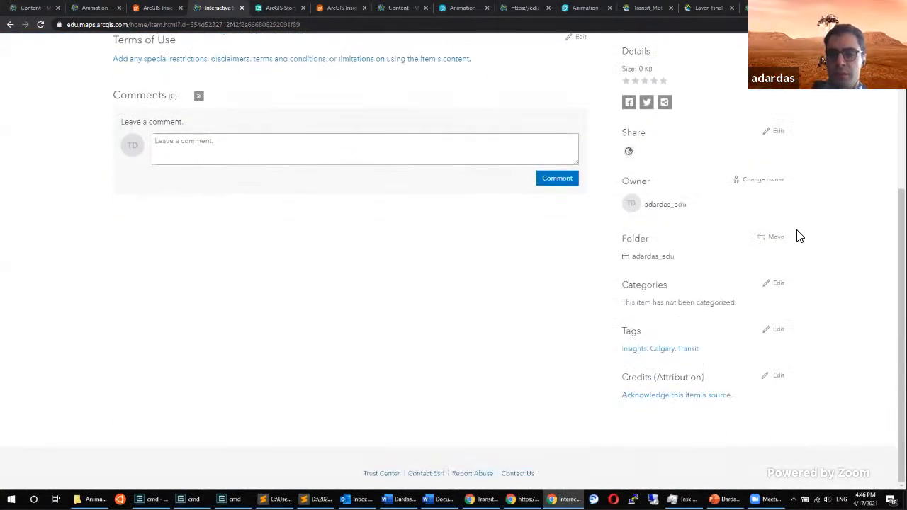
scroll(795, 235, "up", 3)
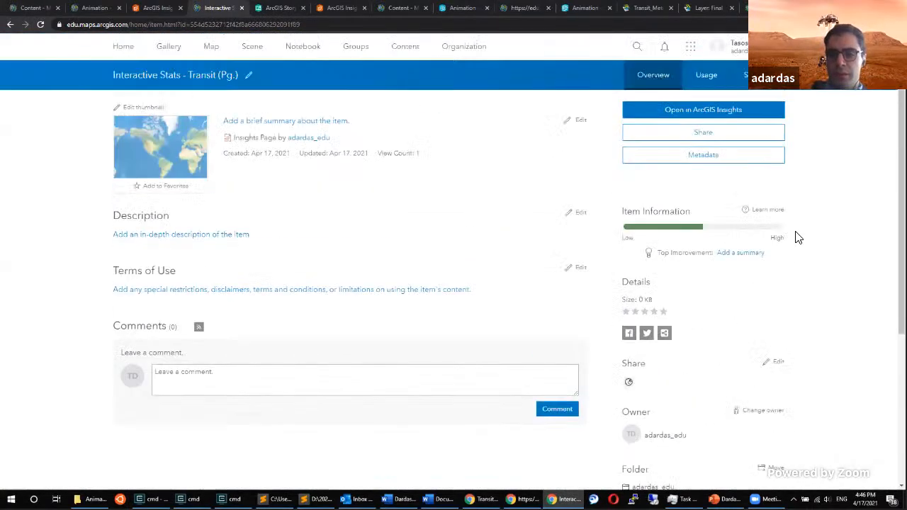
left_click(710, 111)
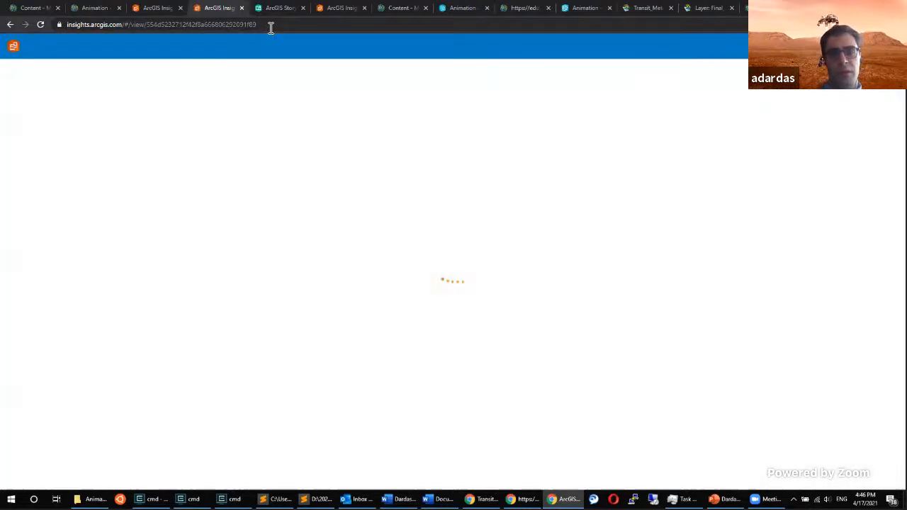
left_click(271, 26)
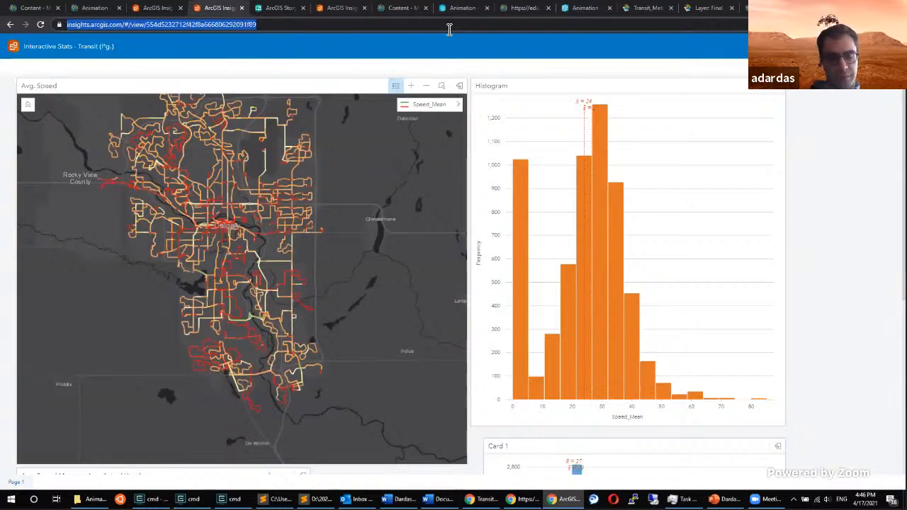
Enter the copied Insights page URL as the Insights tab's web page link and add the tab to the map series.
key("ctrl+Tab")
key("ctrl+Tab")
key("ctrl+Tab")
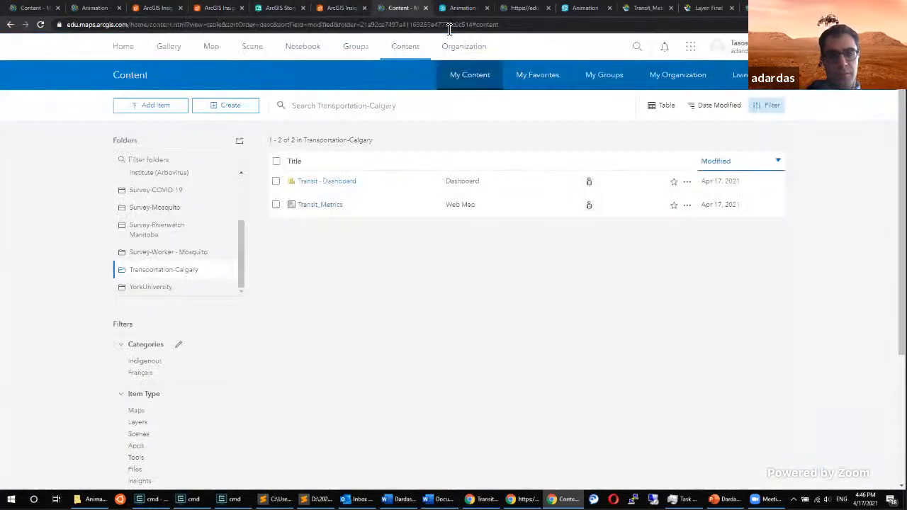
key("ctrl+Tab")
key("ctrl+Tab")
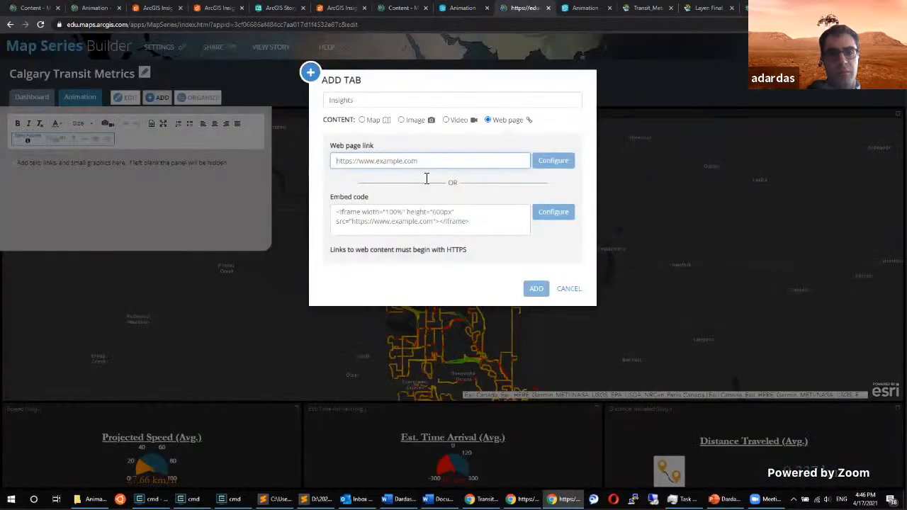
key("ctrl+v")
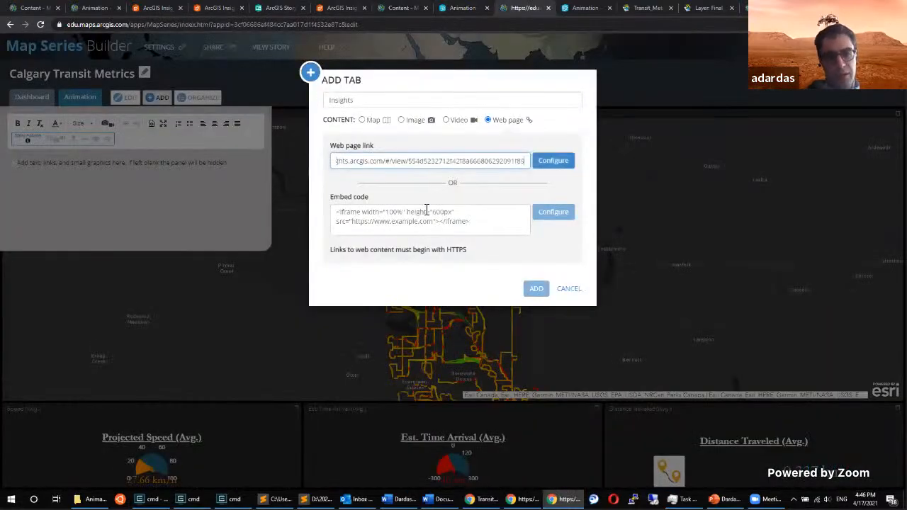
left_click(554, 162)
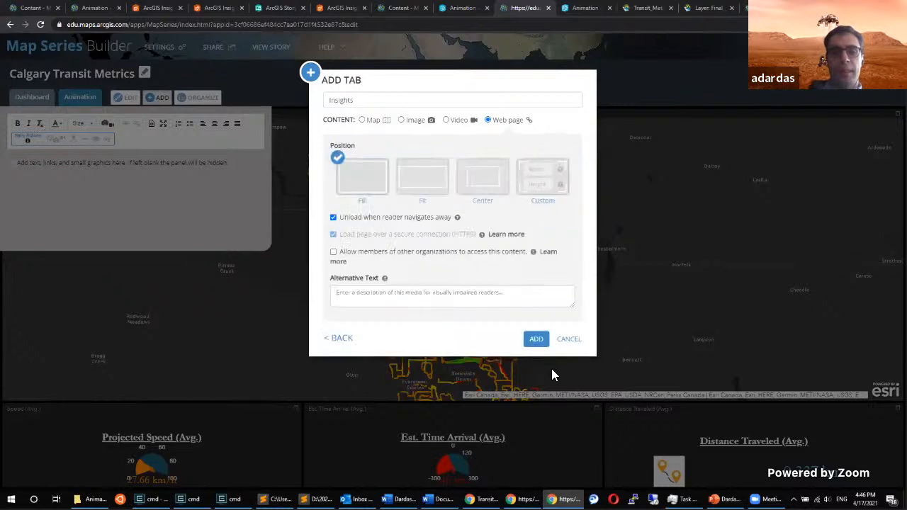
left_click(540, 339)
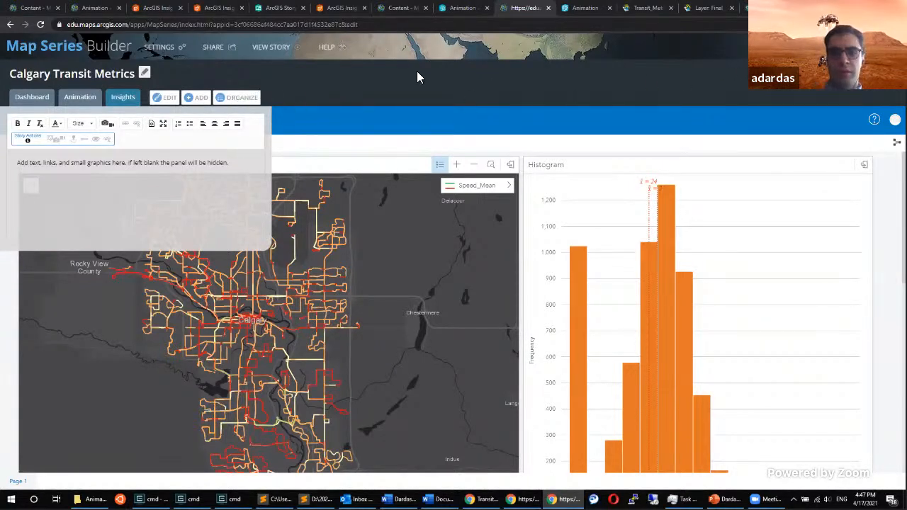
Go through the map series settings for layout, map options and theme, ending at the header settings.
left_click(163, 49)
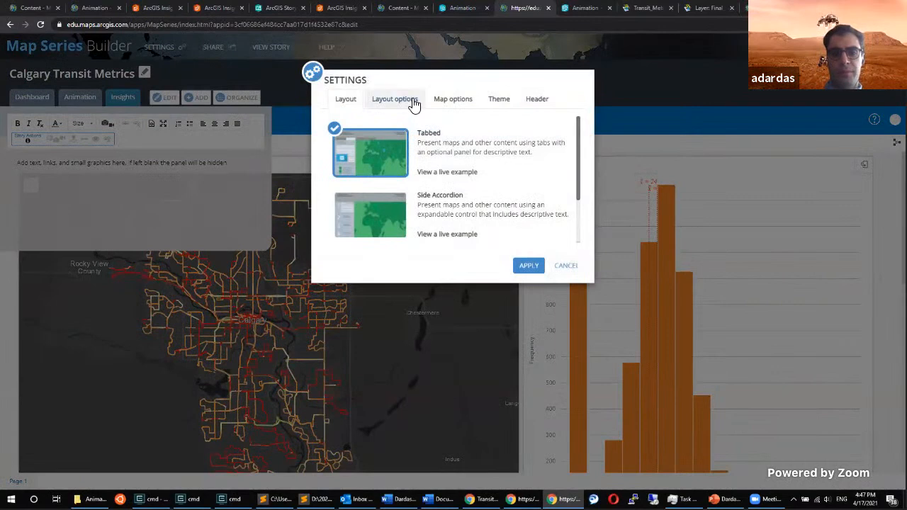
left_click(414, 105)
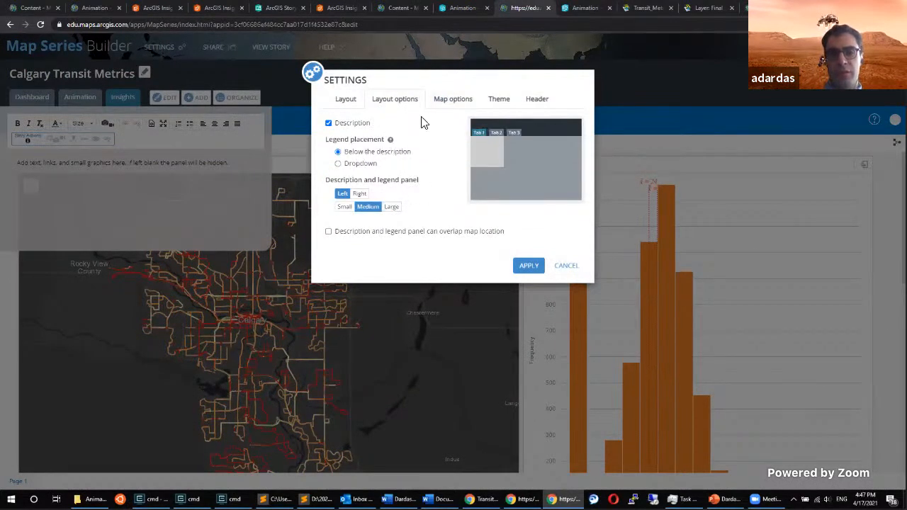
left_click(444, 105)
left_click(496, 107)
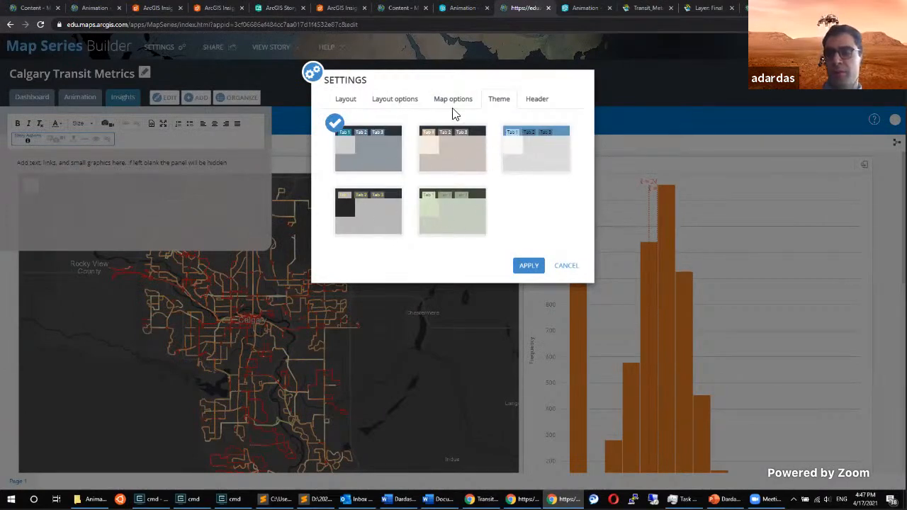
left_click(538, 99)
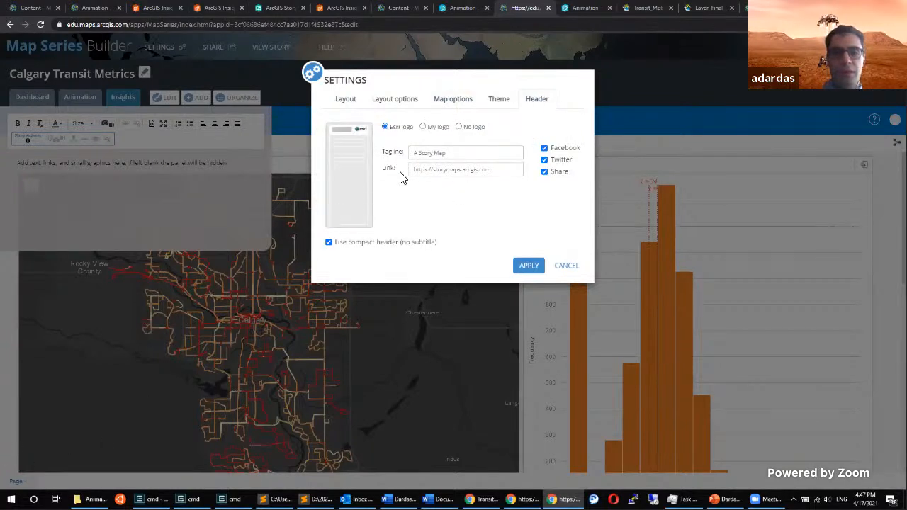
Try using a custom logo in the header with the York University logo image URL as its link.
left_click(424, 126)
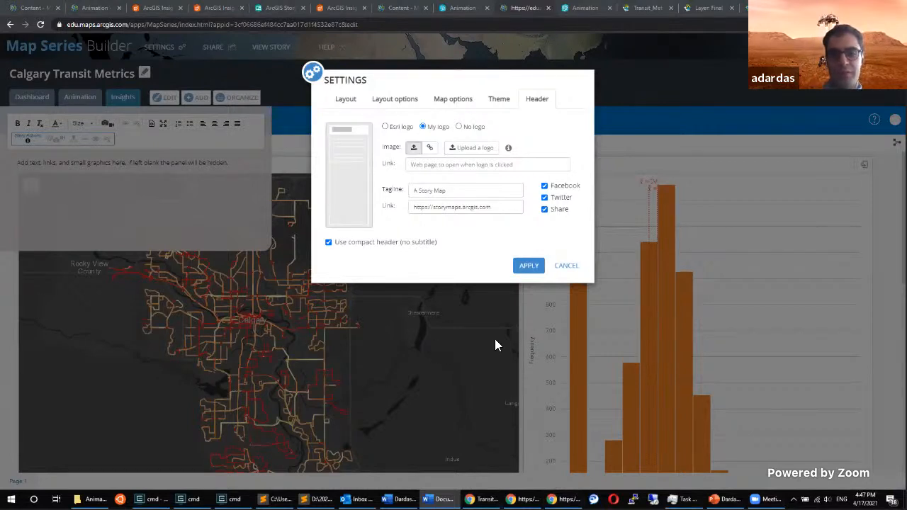
left_click(417, 166)
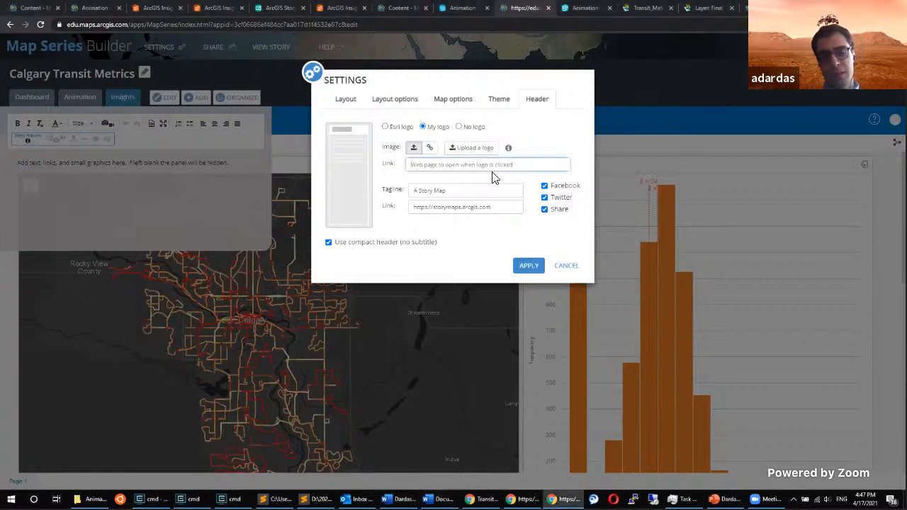
key("ctrl+v")
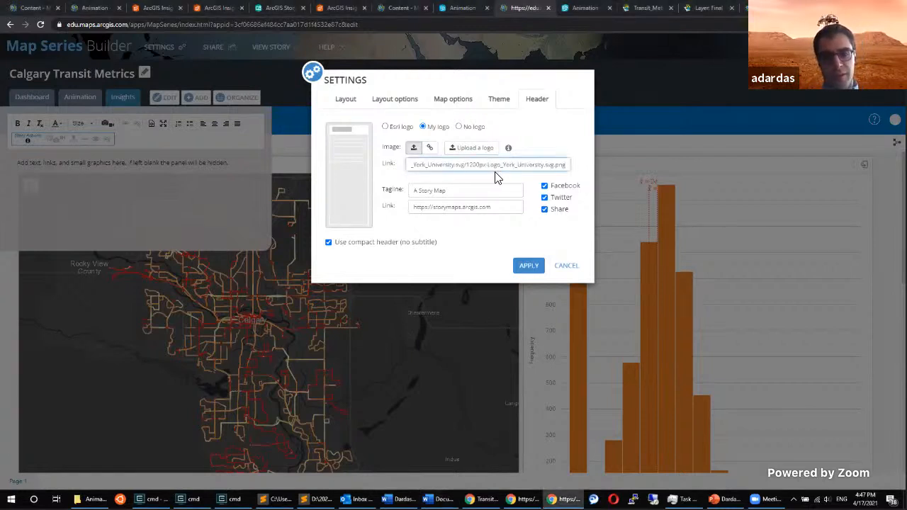
double_click(453, 206)
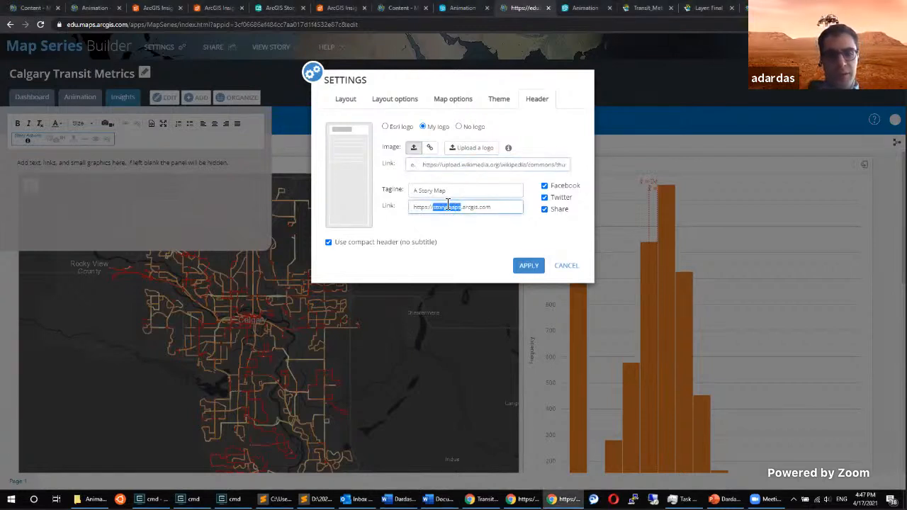
triple_click(449, 213)
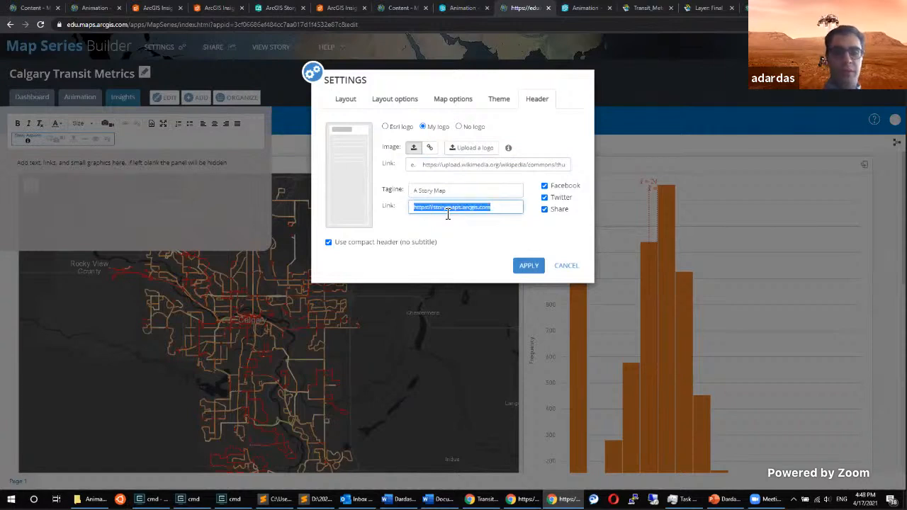
key("BackSpace")
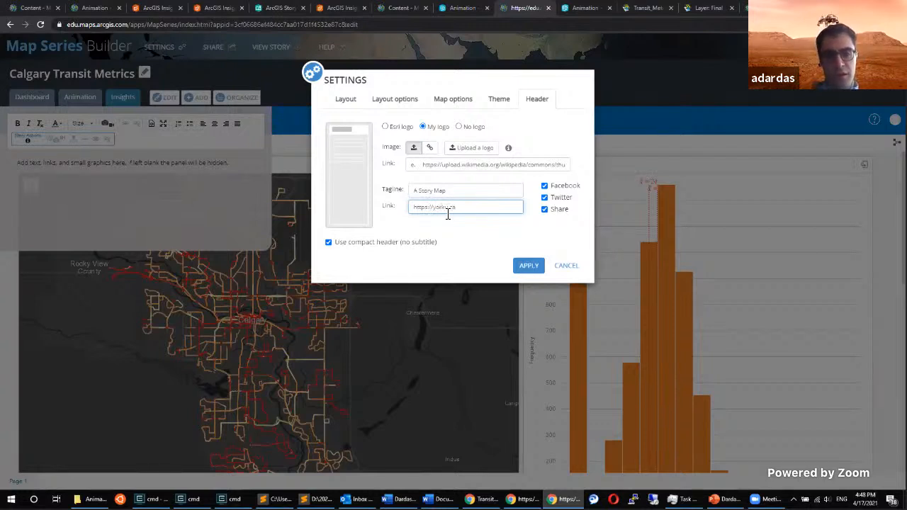
left_click(488, 233)
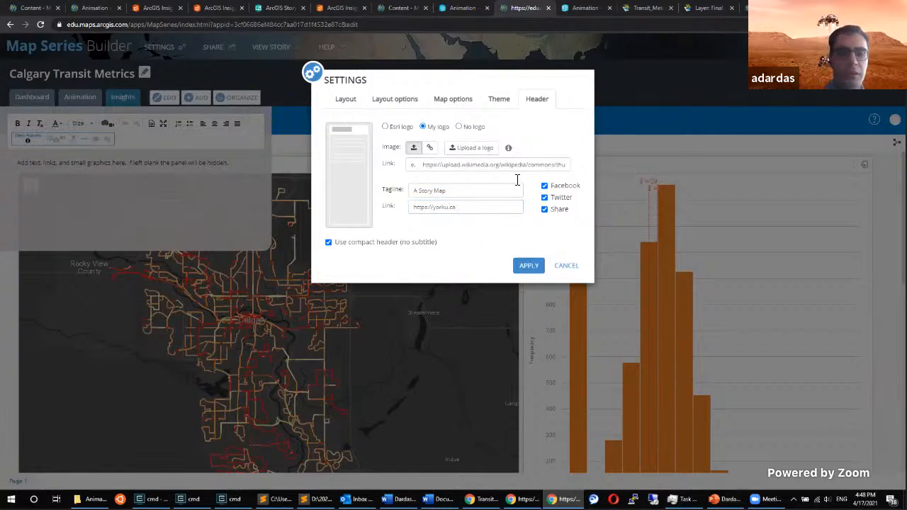
left_click(525, 266)
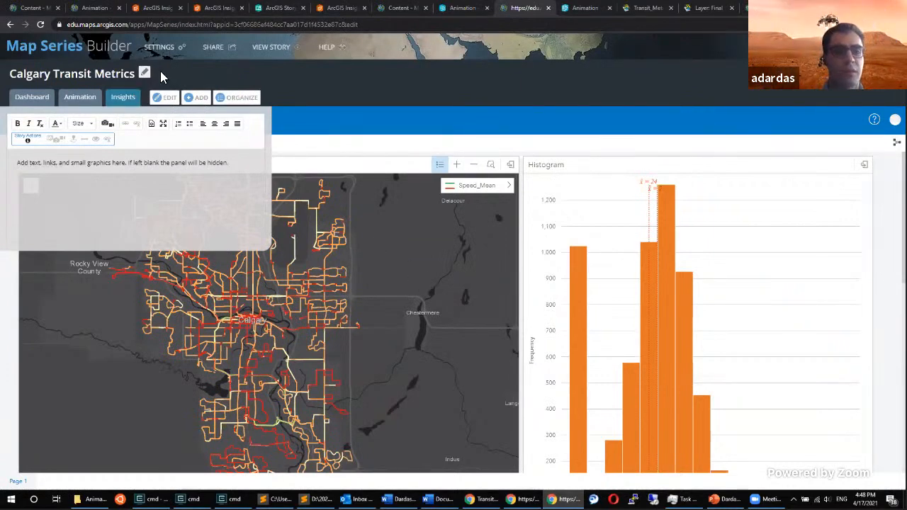
Choose My logo for the header again, enter the York University logo URL without its stray leading characters as the logo link, and apply.
left_click(160, 46)
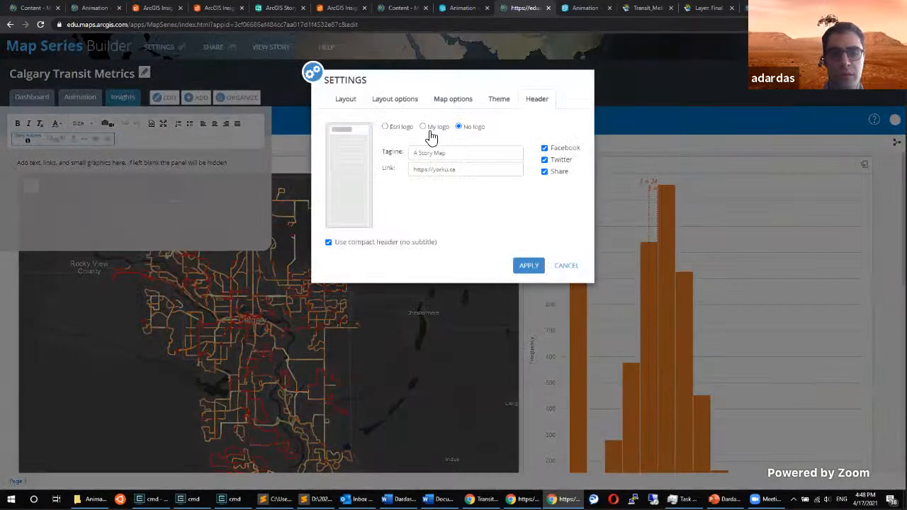
left_click(434, 128)
left_click(445, 165)
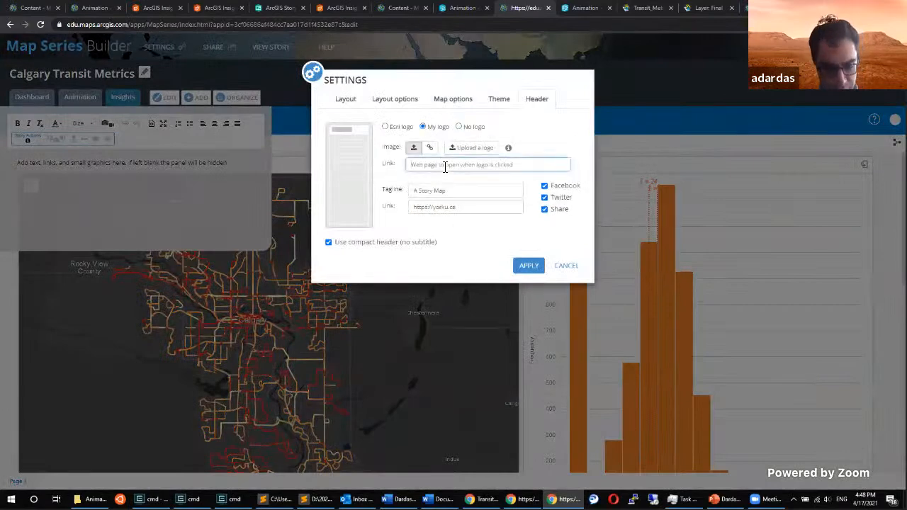
key("ctrl+v")
left_click_drag(449, 166, 306, 166)
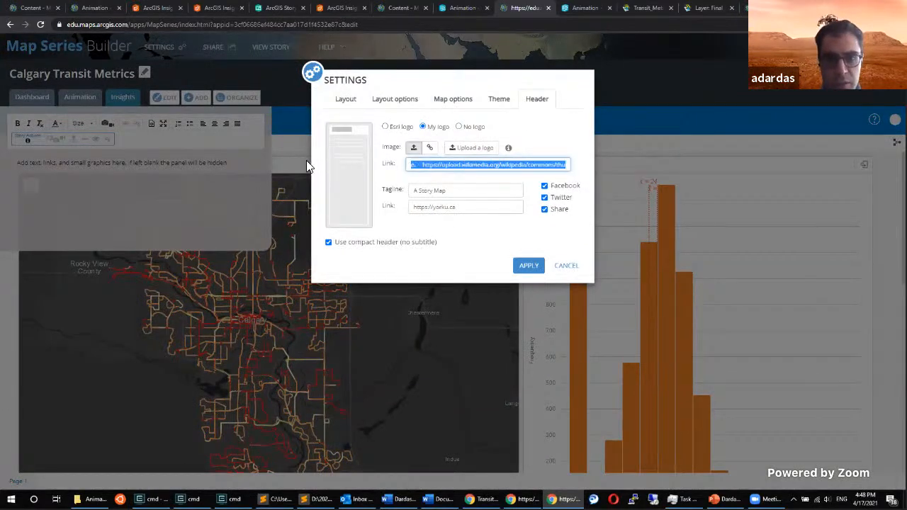
left_click(423, 165)
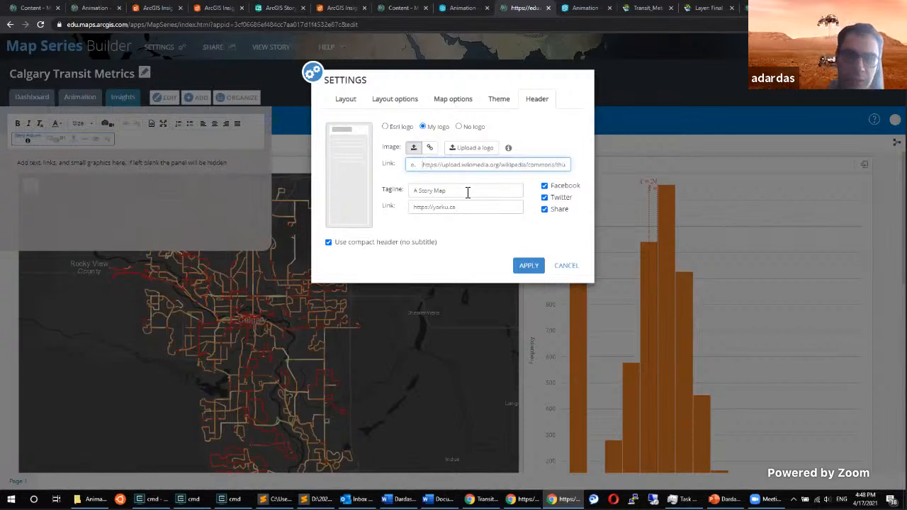
key("BackSpace")
key("BackSpace")
key("BackSpace")
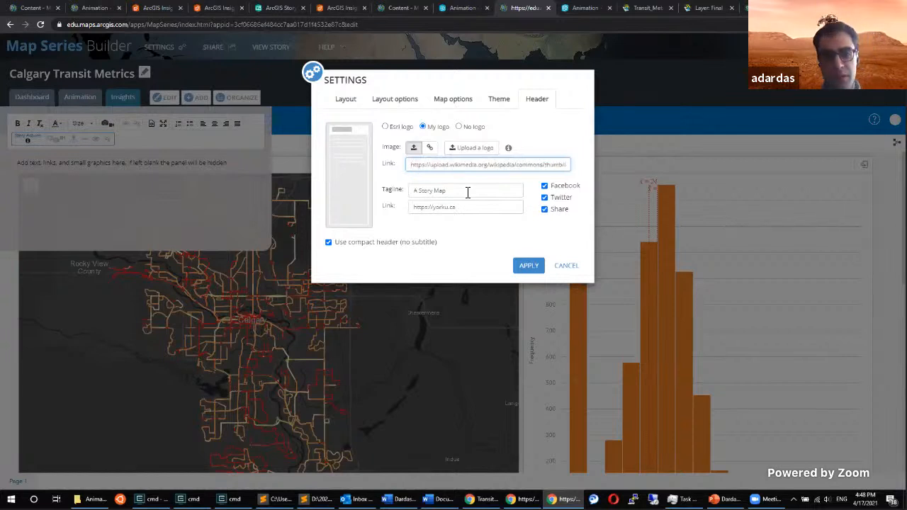
double_click(465, 190)
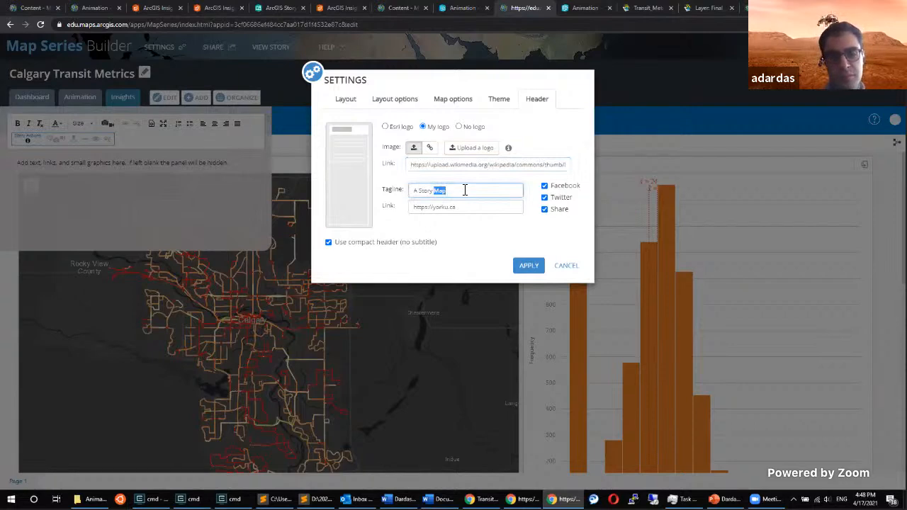
left_click(530, 264)
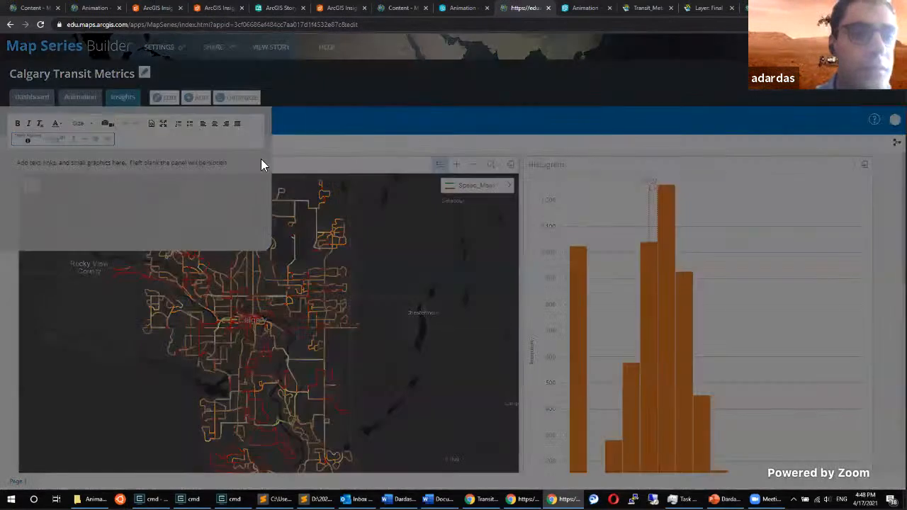
Set the header's custom logo image to the York University logo URL on upload.wikimedia.org, without its stray leading characters, and apply the settings.
left_click(163, 46)
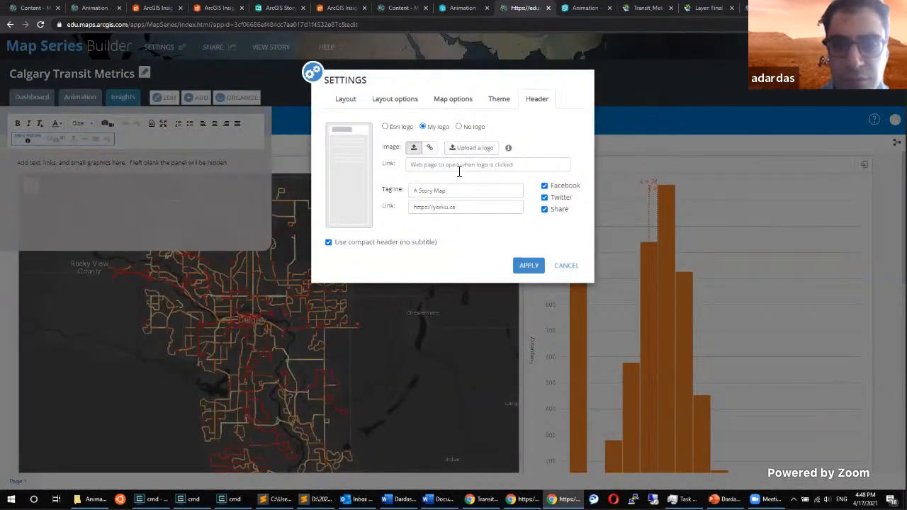
left_click(431, 150)
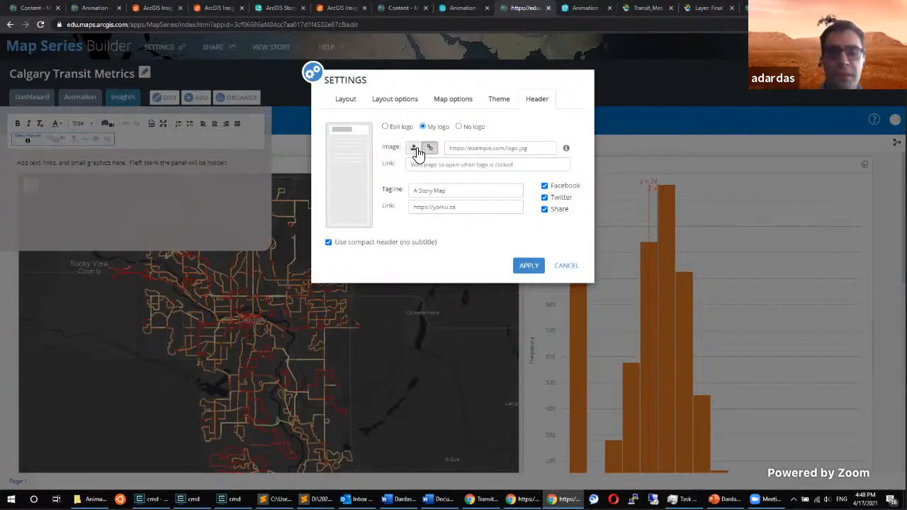
left_click(414, 150)
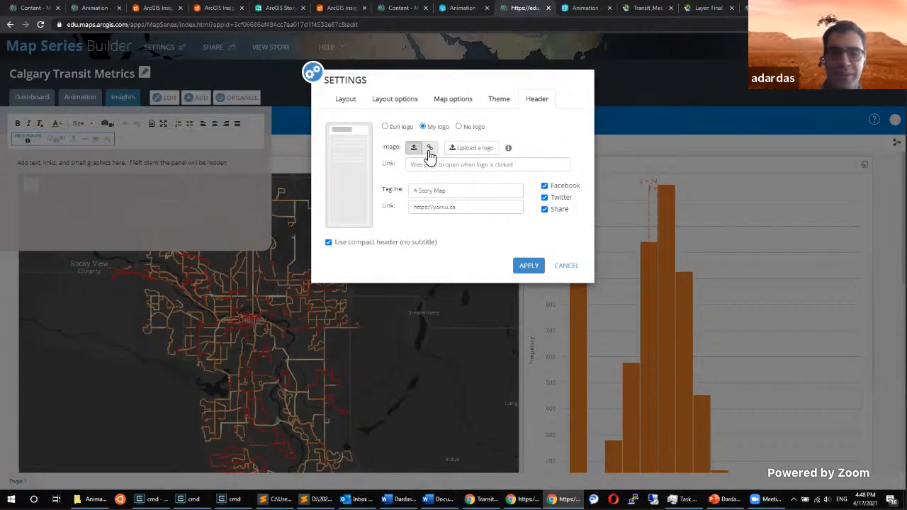
left_click(429, 147)
key("ctrl+v")
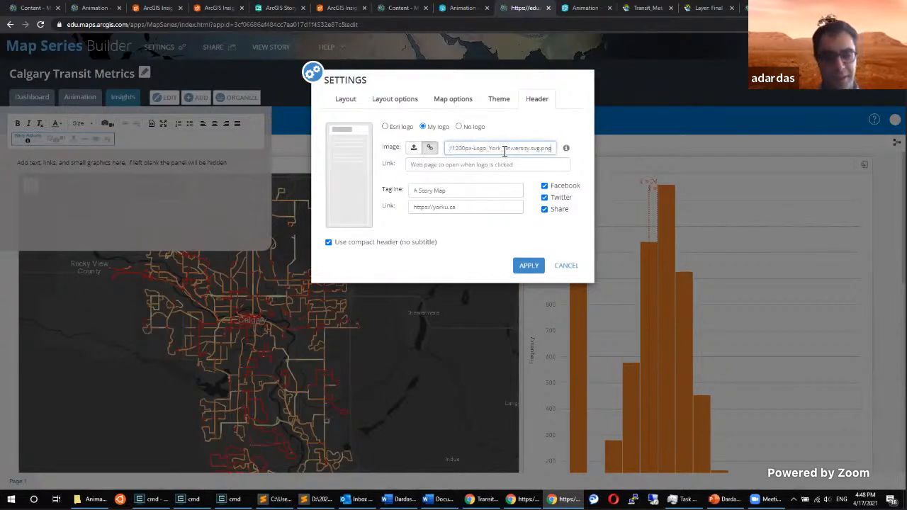
left_click_drag(475, 148, 380, 156)
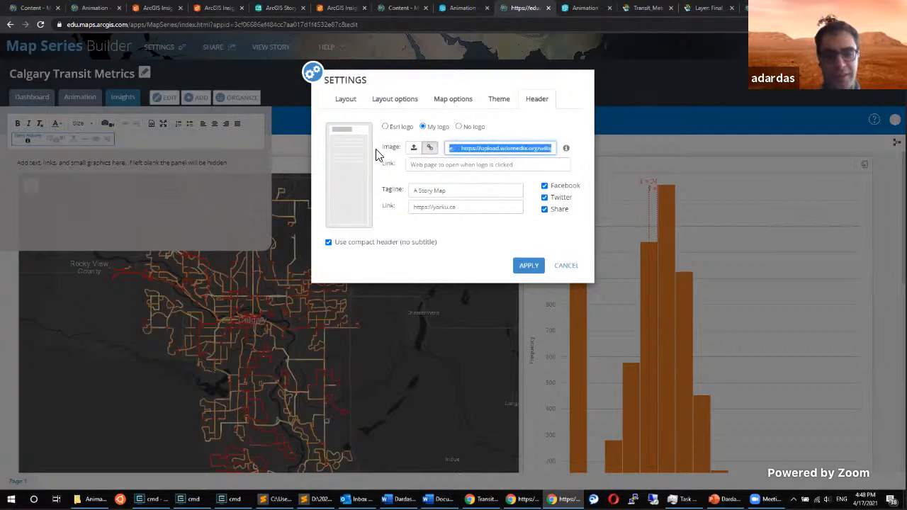
left_click(461, 148)
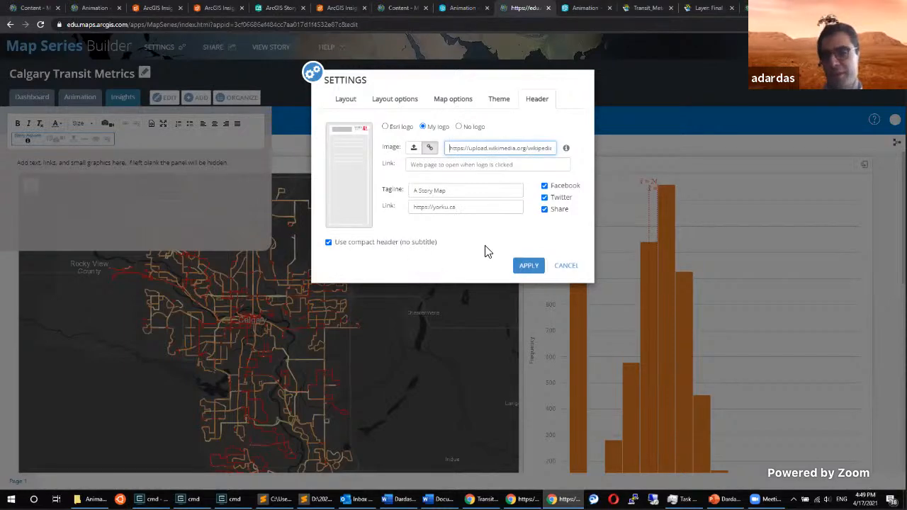
left_click(525, 267)
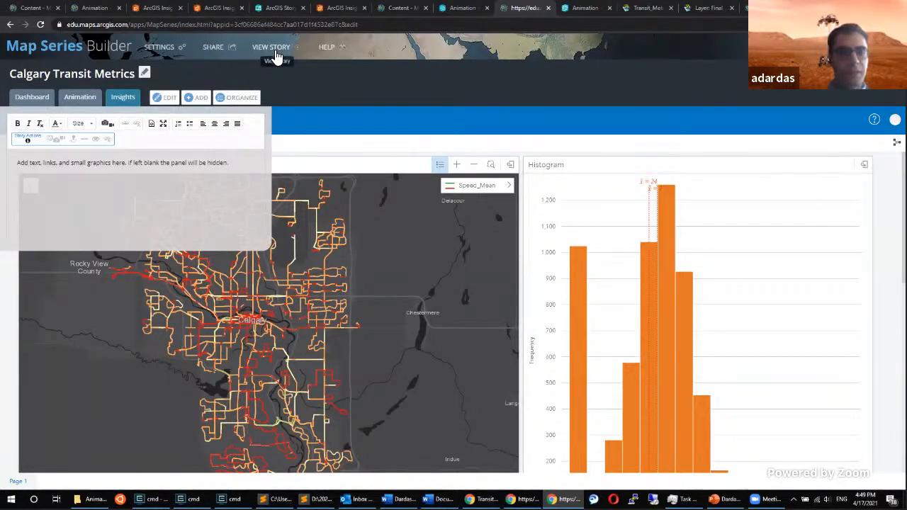
View the finished story and inspect its Dashboard map around Calgary and its Animation tab.
left_click(271, 51)
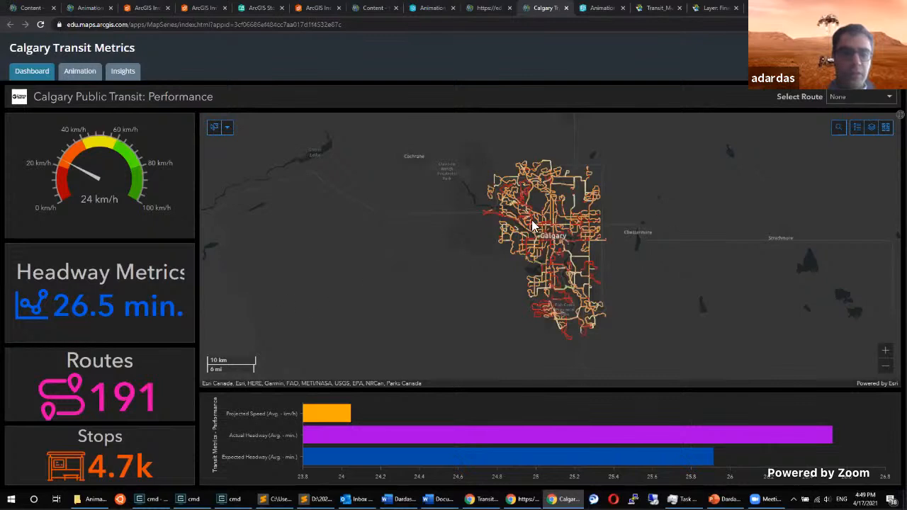
left_click_drag(686, 211, 515, 245)
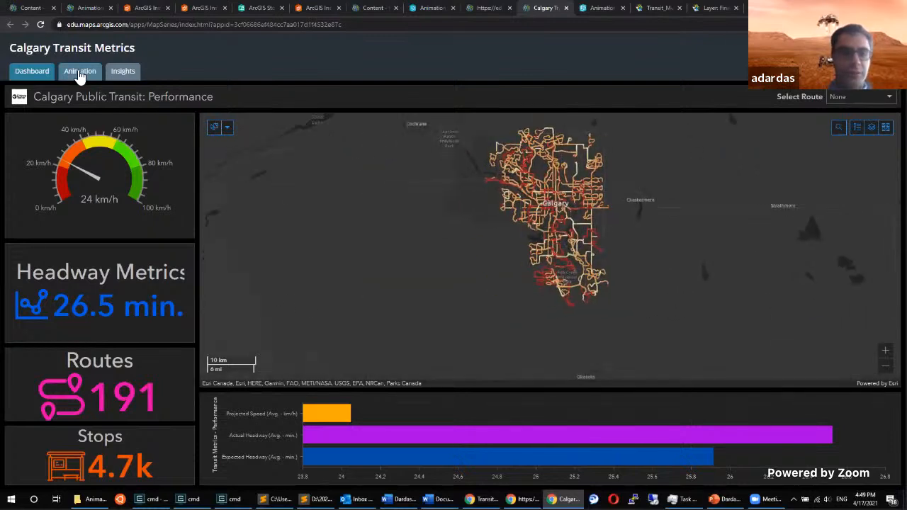
left_click(548, 306)
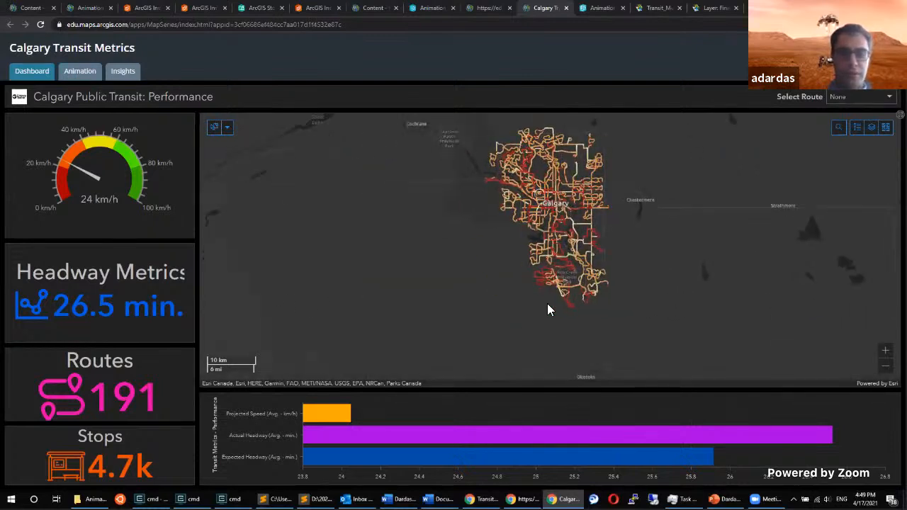
left_click(411, 173)
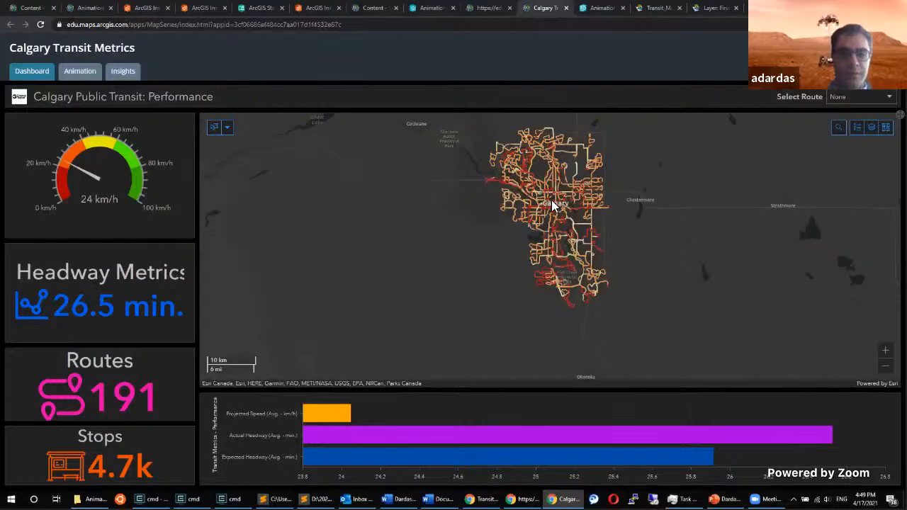
scroll(546, 206, "up", 4)
scroll(586, 178, "down", 4)
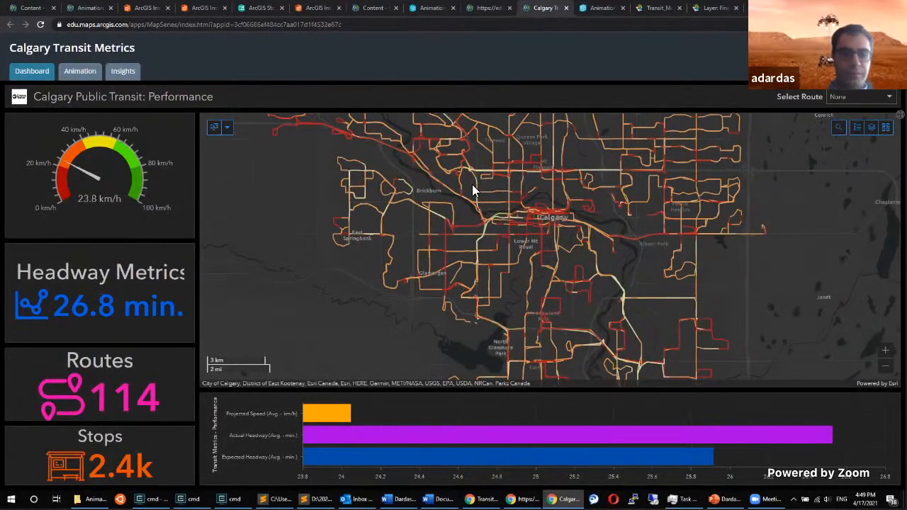
left_click(74, 74)
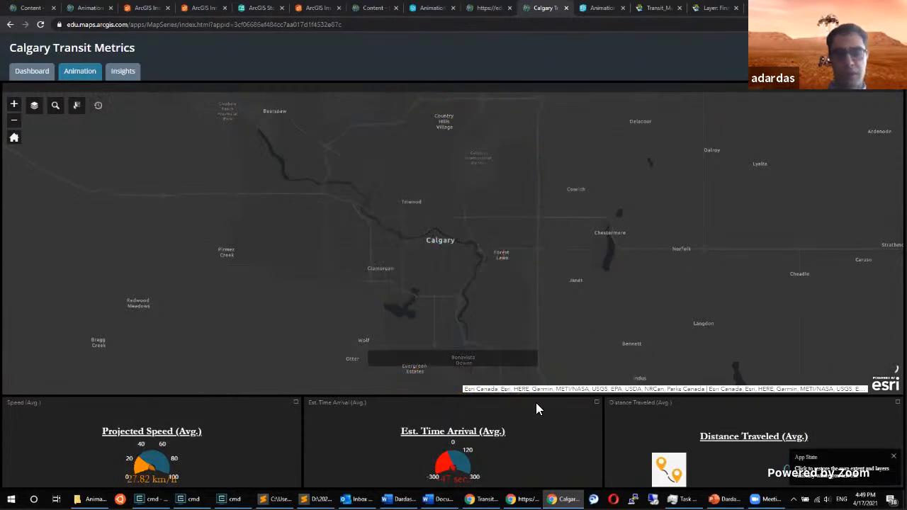
mouse_move(441, 358)
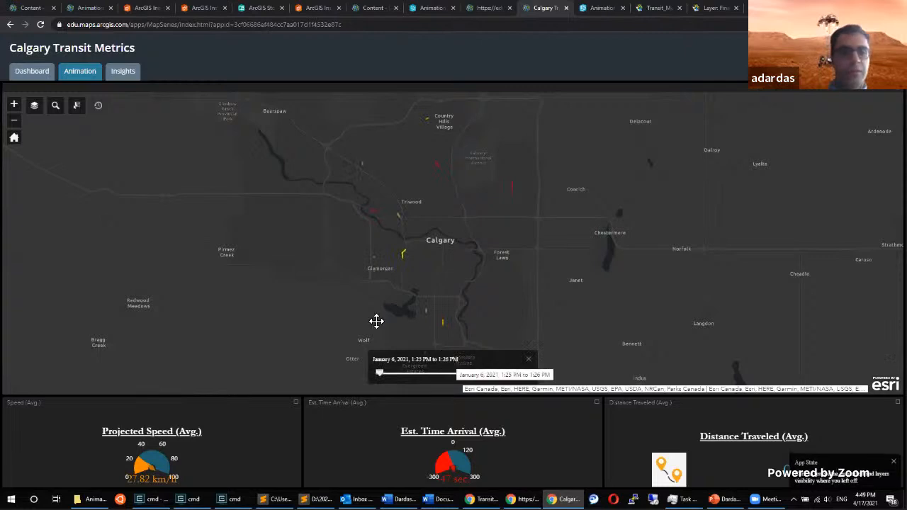
In the story's Insights tab, highlight the histogram's 16–21 interval on the speed map, clear the selection, and return to the Dashboard tab.
left_click(123, 71)
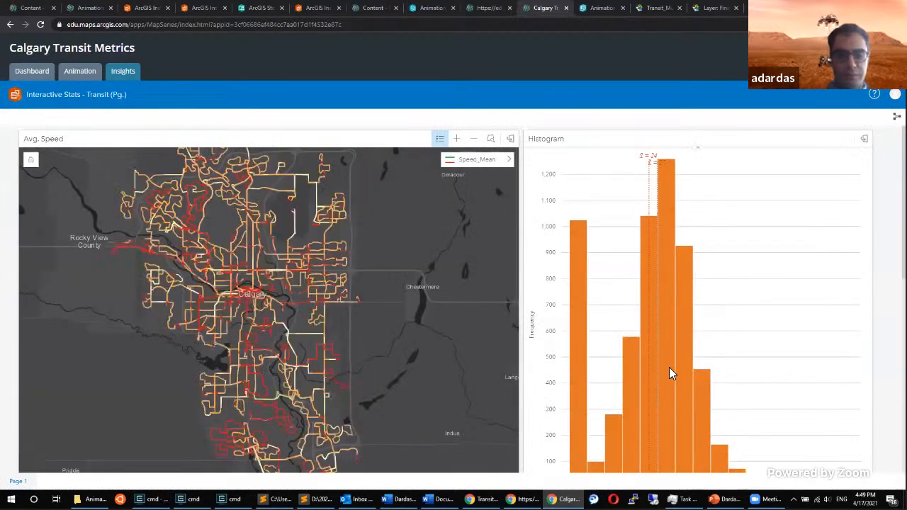
left_click(673, 377)
left_click(632, 406)
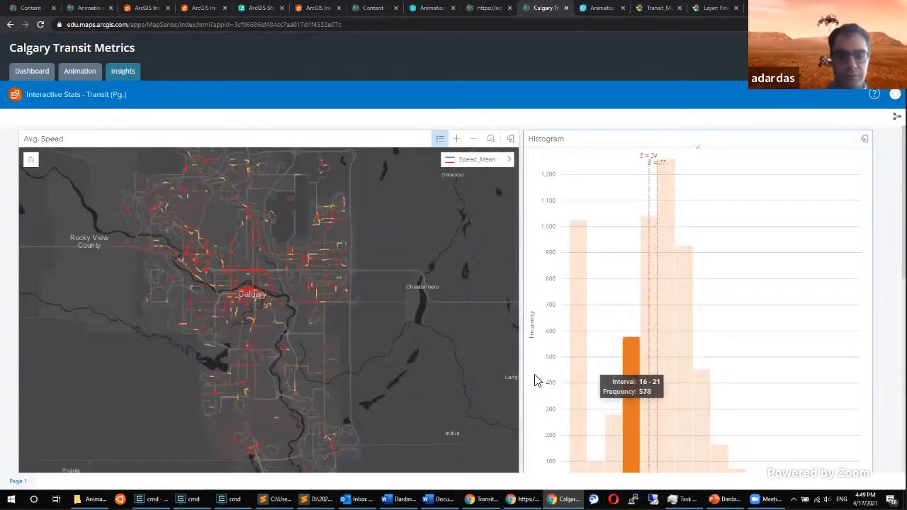
left_click(470, 289)
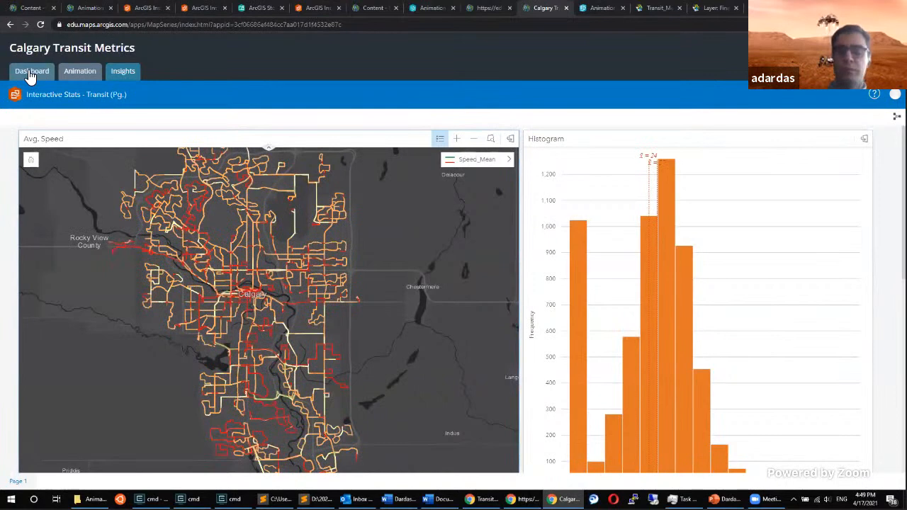
left_click(29, 73)
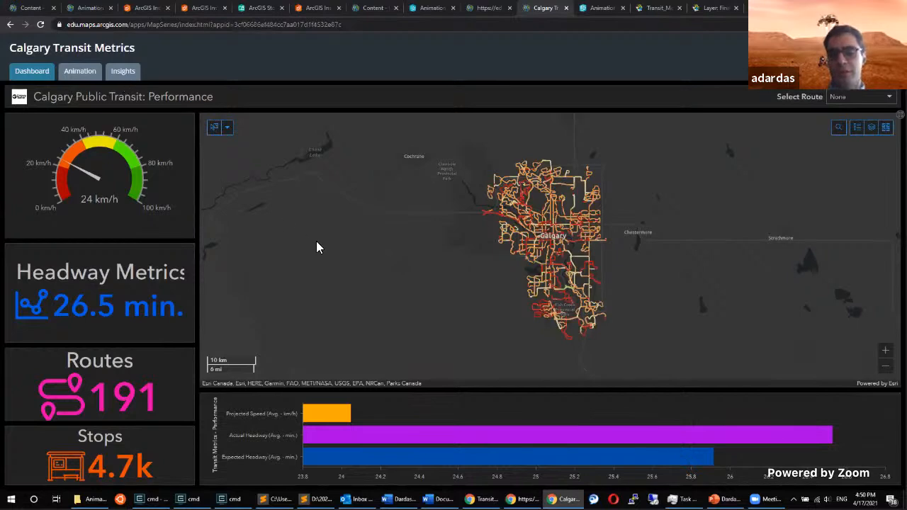
Switch to the Dardas_Transit.pptx presentation in PowerPoint and present its closing QUESTIONS? slide full screen.
left_click(724, 499)
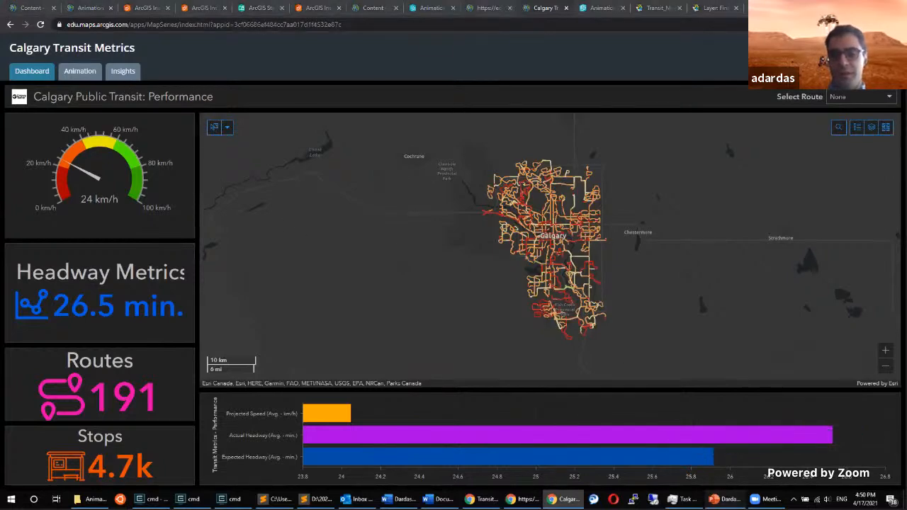
left_click(97, 434)
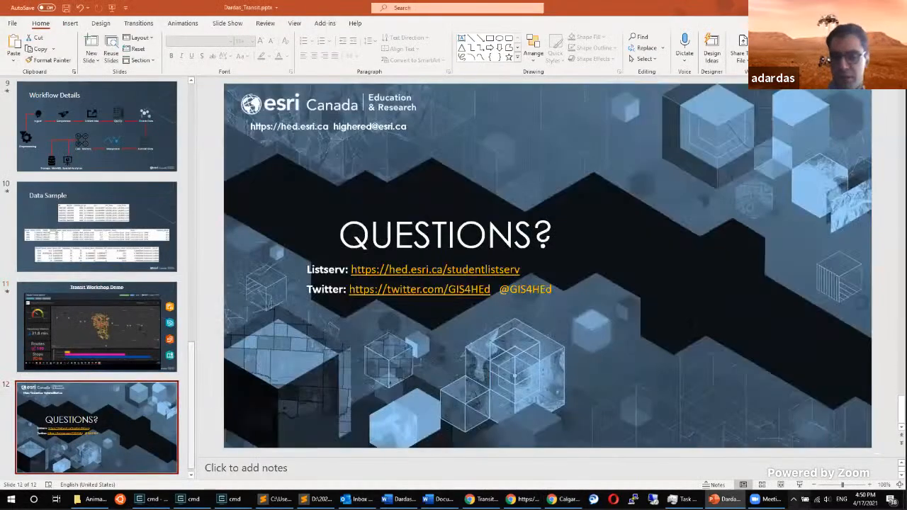
key("shift+F5")
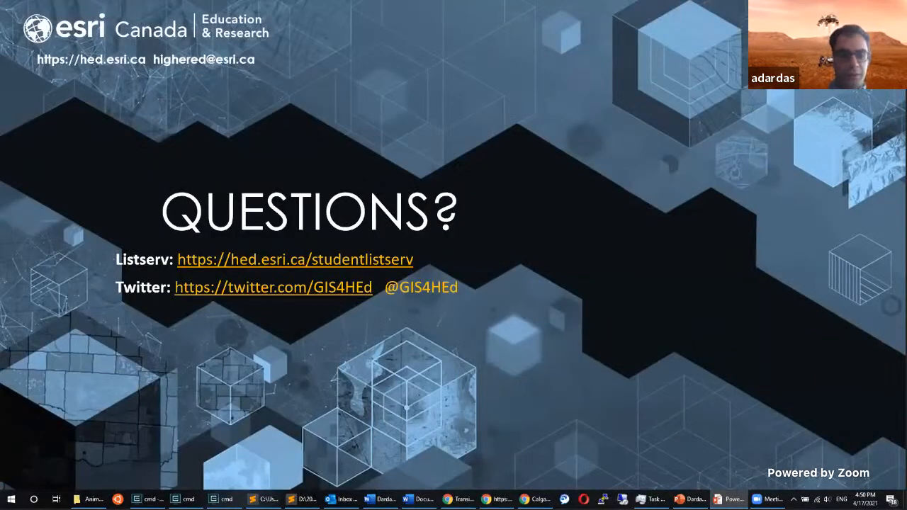